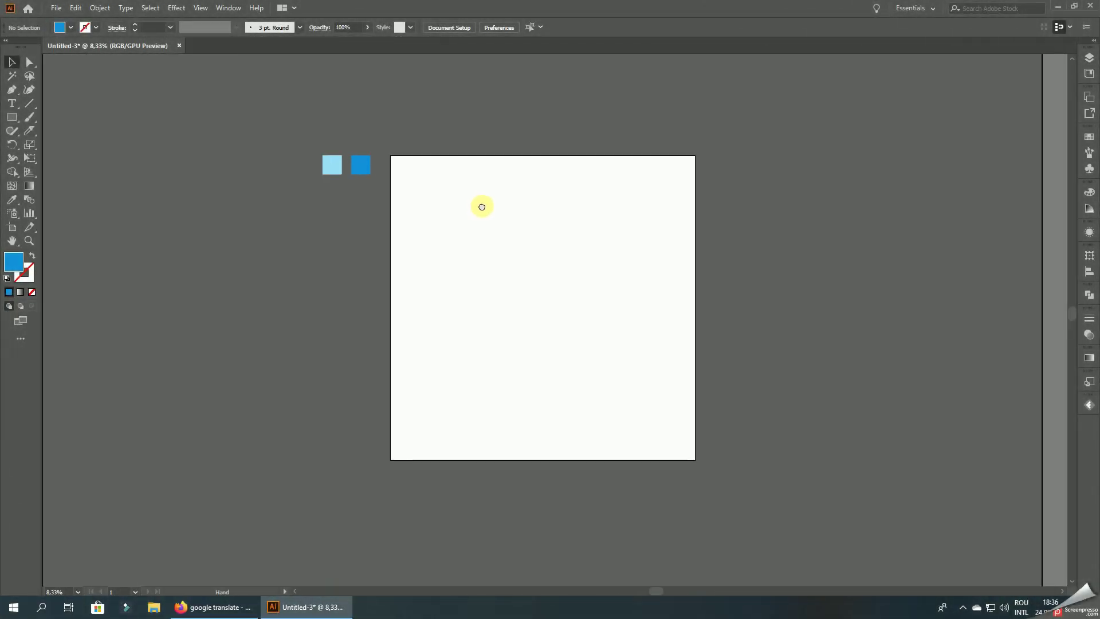
- Draw a blue rectangle near the top of the page and centre it horizontally
{"action": "left_click", "coordinate": [12, 89]}
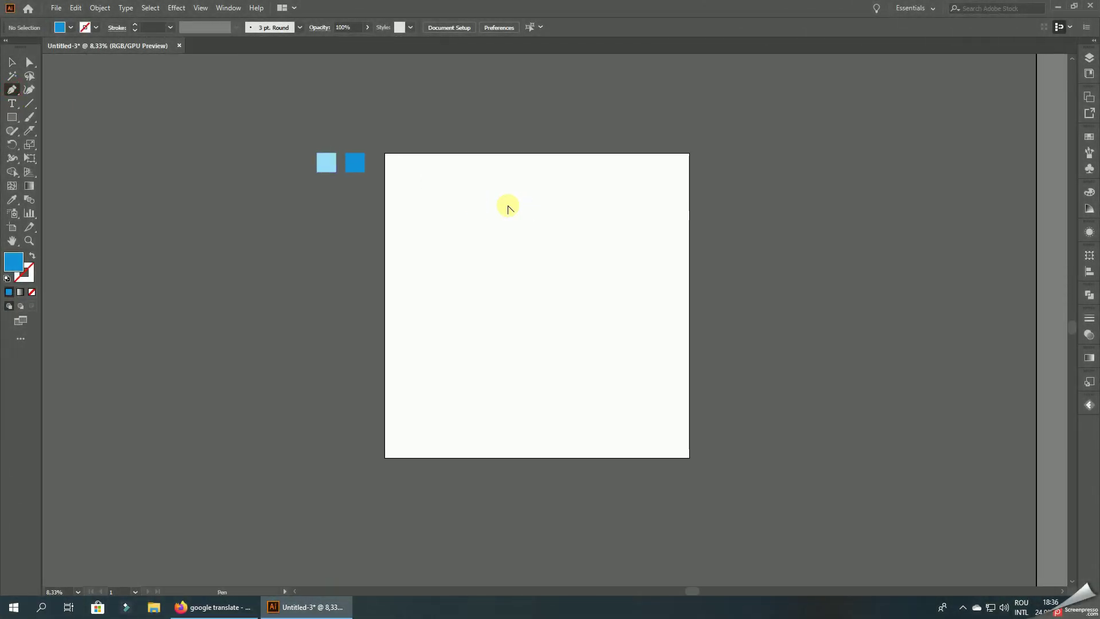
{"action": "scroll", "coordinate": [490, 213], "scroll_direction": "up", "scroll_amount": 1}
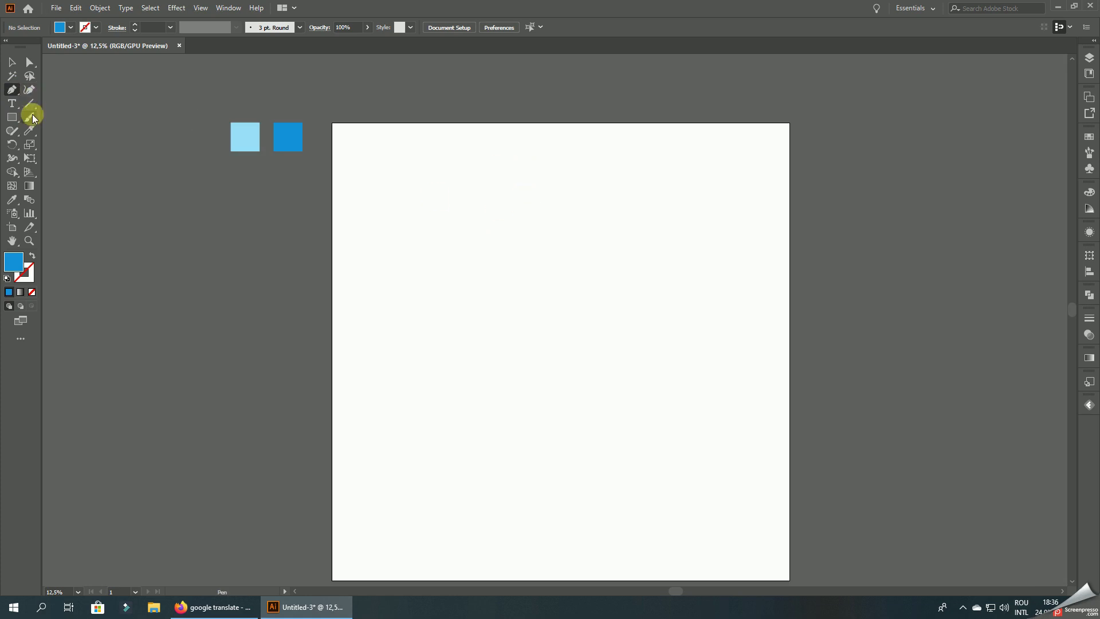
{"action": "left_click", "coordinate": [12, 117]}
{"action": "left_click_drag", "start_coordinate": [409, 152], "coordinate": [513, 240]}
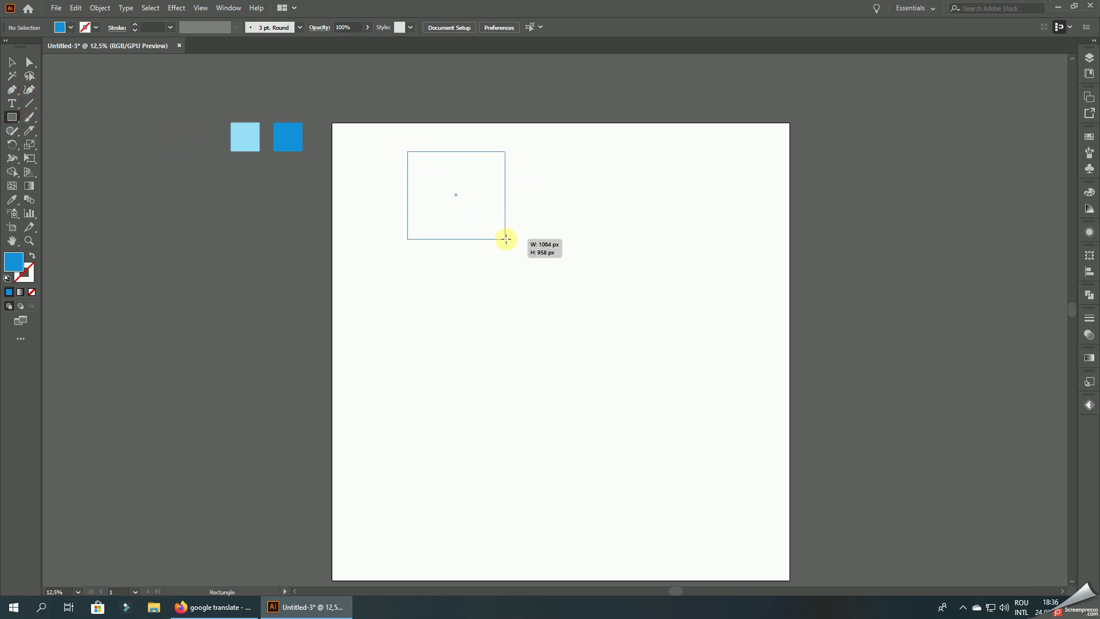
{"action": "left_click", "coordinate": [12, 62]}
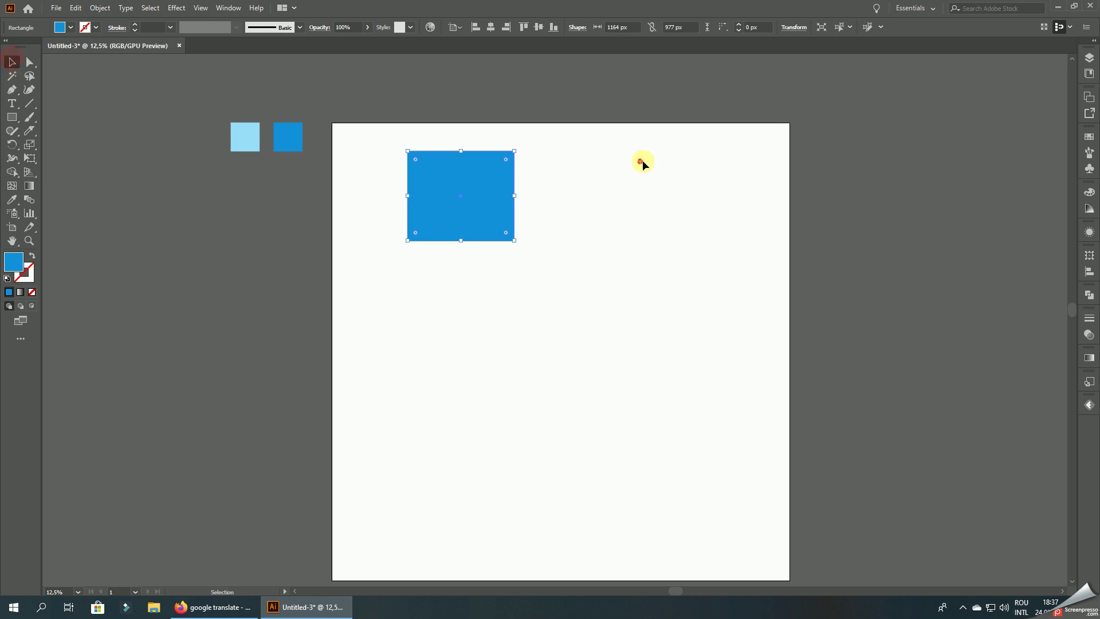
{"action": "left_click", "coordinate": [599, 176]}
{"action": "left_click_drag", "start_coordinate": [501, 155], "coordinate": [506, 173]}
{"action": "scroll", "coordinate": [498, 178], "scroll_direction": "up", "scroll_amount": 1, "text": "alt"}
{"action": "left_click", "coordinate": [494, 181]}
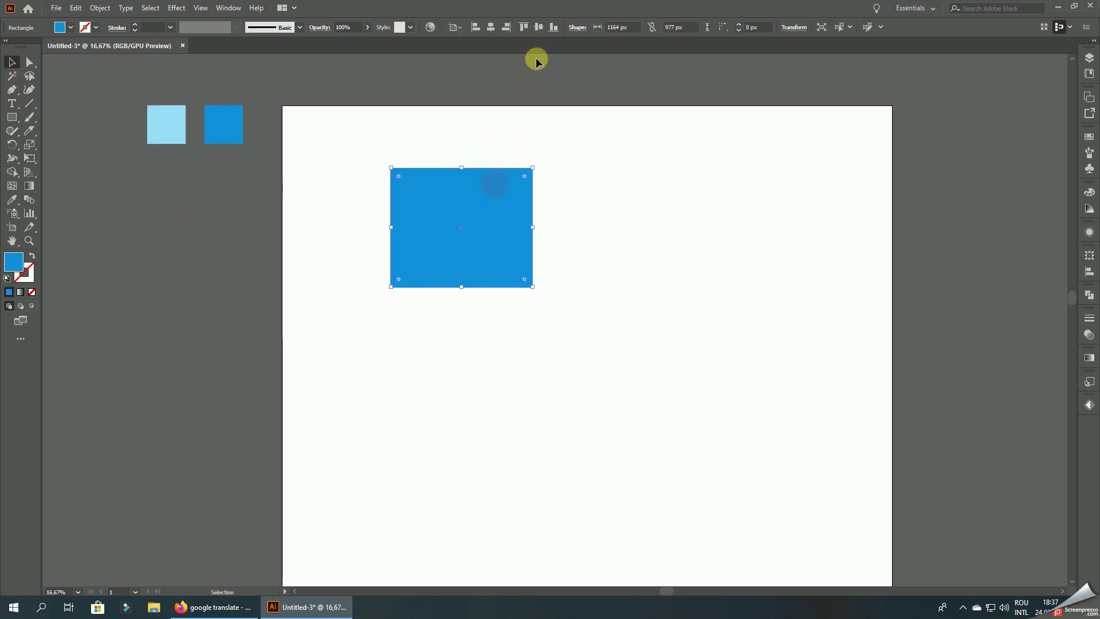
{"action": "left_click", "coordinate": [490, 27]}
{"action": "left_click", "coordinate": [755, 174]}
{"action": "left_click_drag", "start_coordinate": [777, 176], "coordinate": [766, 181]}
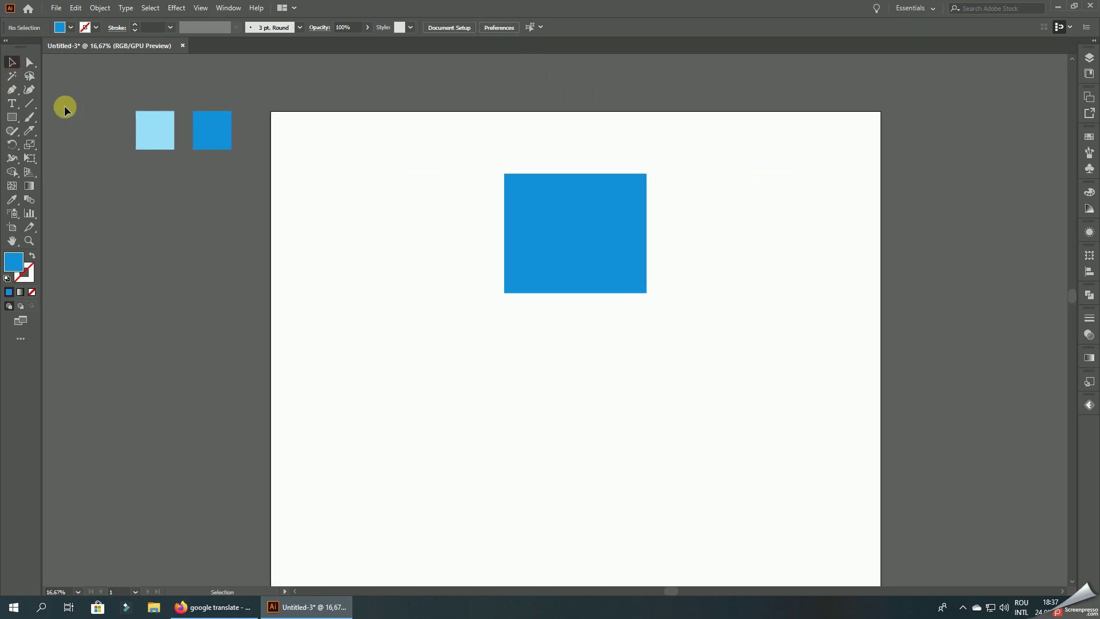
- Round the rectangle's two top corners
{"action": "left_click", "coordinate": [30, 62]}
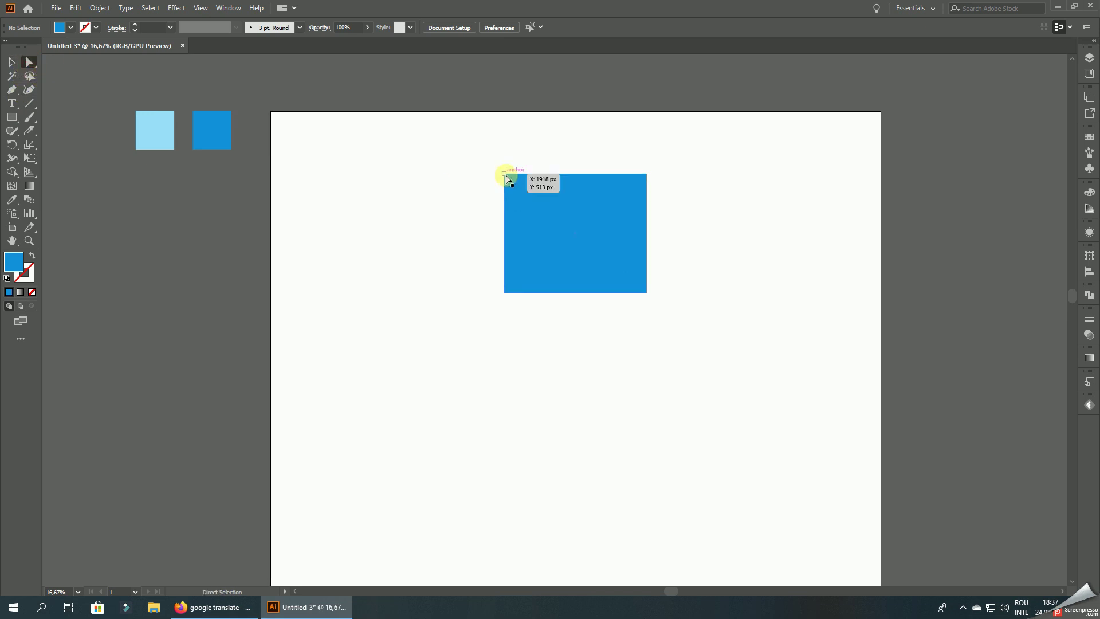
{"action": "left_click", "coordinate": [504, 173]}
{"action": "left_click", "coordinate": [647, 174], "text": "shift"}
{"action": "left_click_drag", "start_coordinate": [638, 181], "coordinate": [622, 207]}
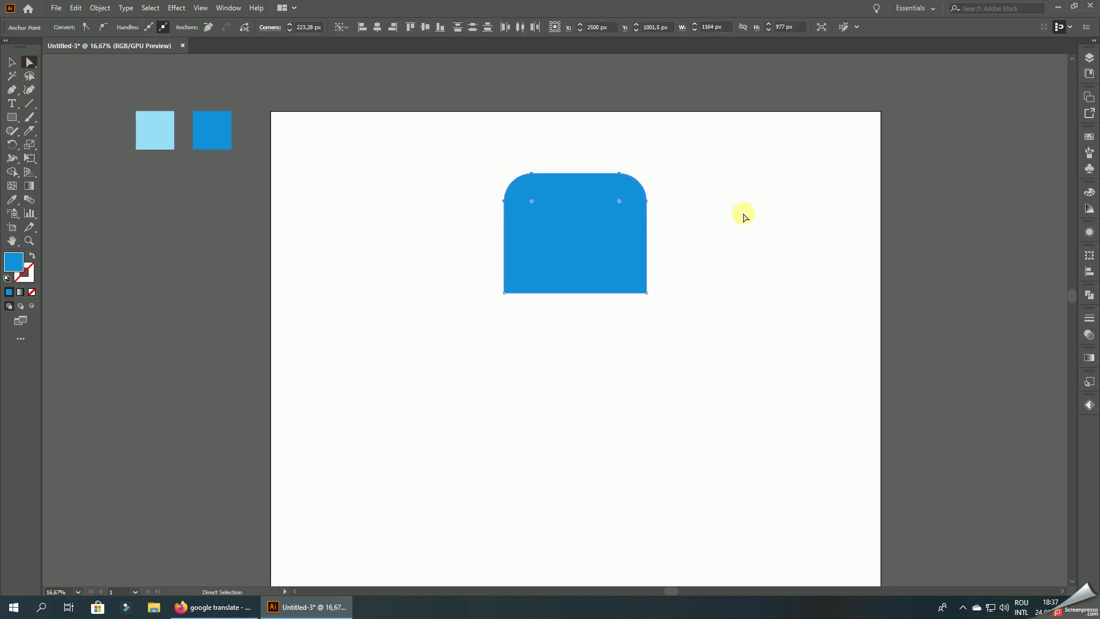
- Merge the rounded rectangle into a single path with Pathfinder Unite
{"action": "left_click", "coordinate": [1086, 302]}
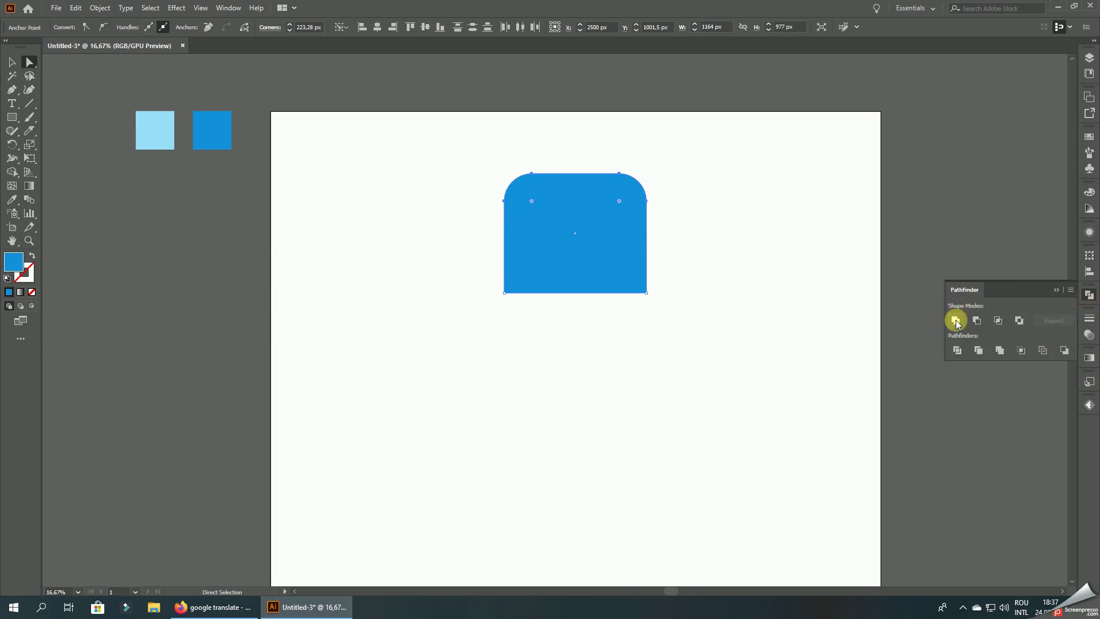
{"action": "left_click", "coordinate": [956, 321]}
{"action": "left_click", "coordinate": [729, 215]}
{"action": "left_click", "coordinate": [12, 61]}
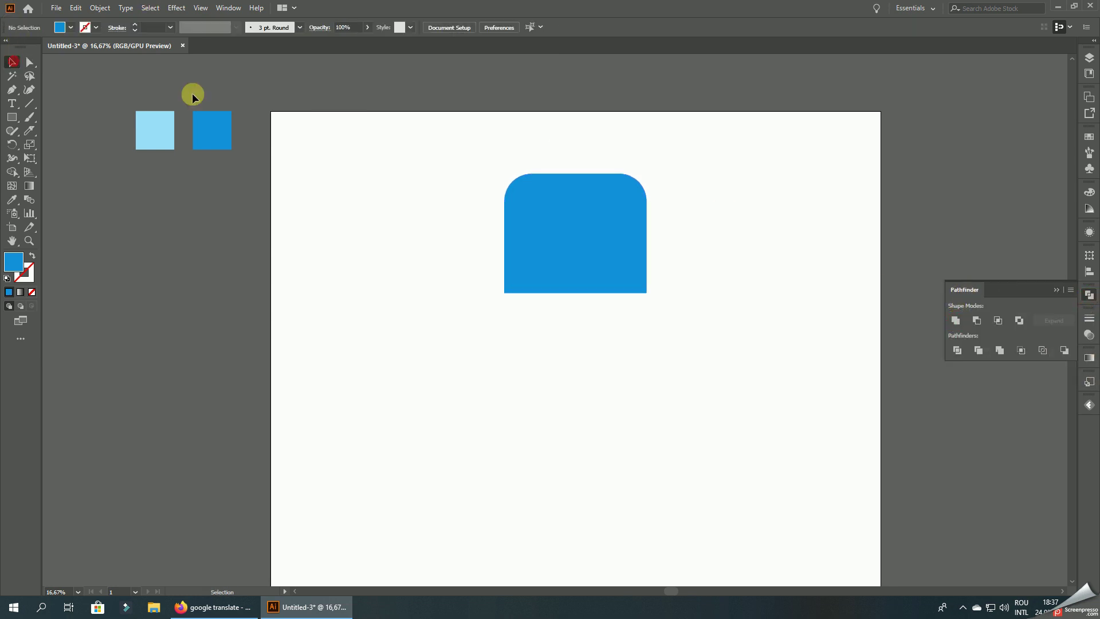
{"action": "left_click", "coordinate": [1057, 290]}
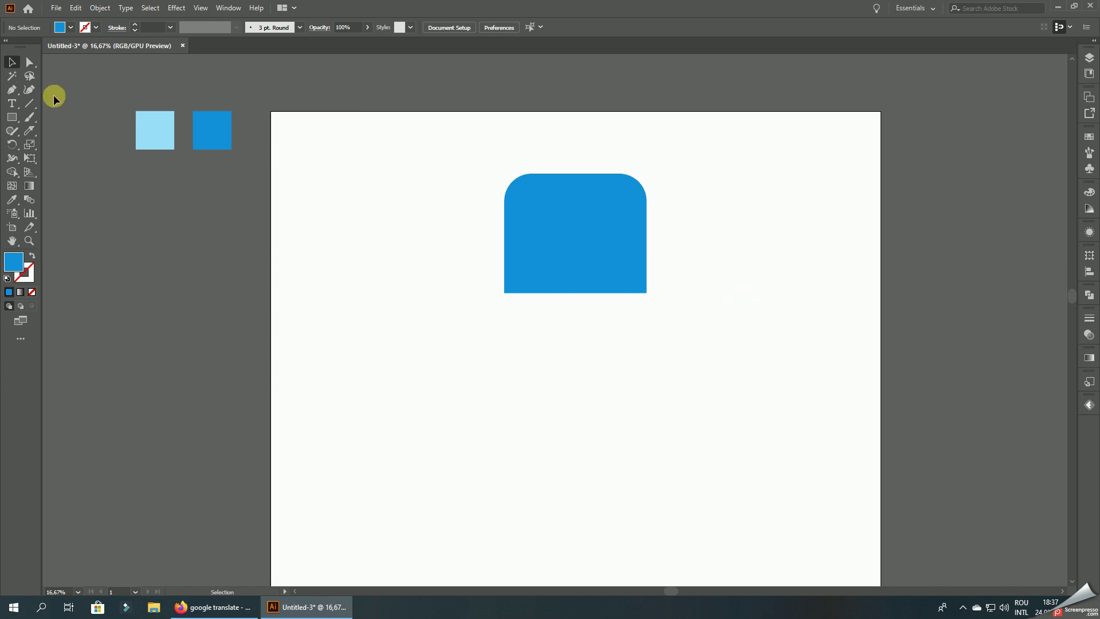
- Draw a wide thin blue bar below the cap and centre it horizontally
{"action": "left_click_drag", "start_coordinate": [492, 291], "coordinate": [655, 313]}
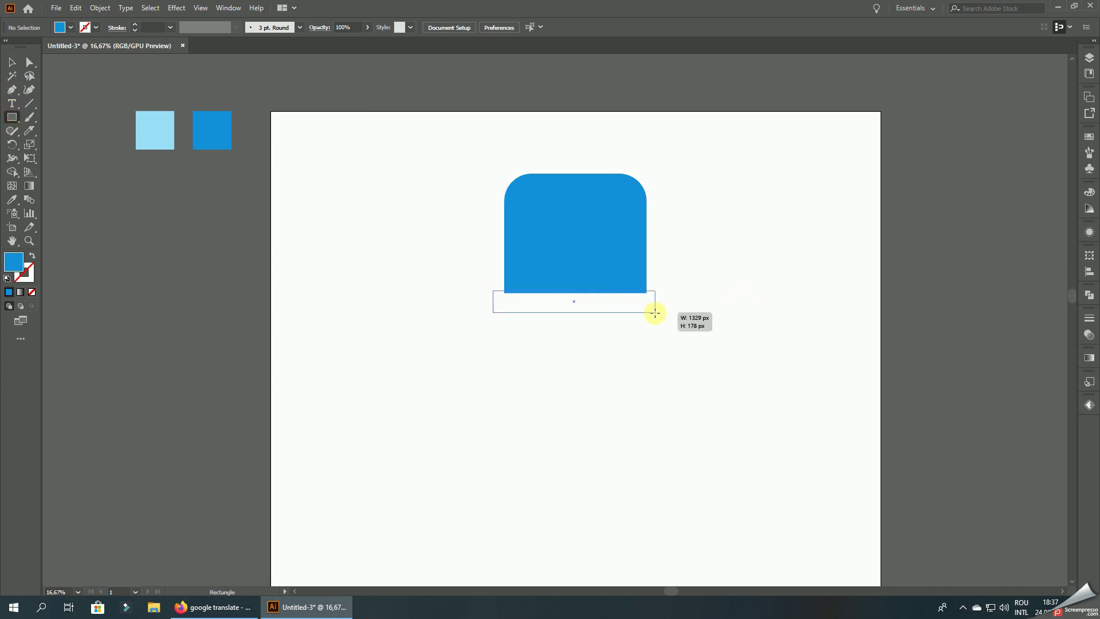
{"action": "left_click_drag", "start_coordinate": [655, 313], "coordinate": [655, 313]}
{"action": "left_click", "coordinate": [12, 62]}
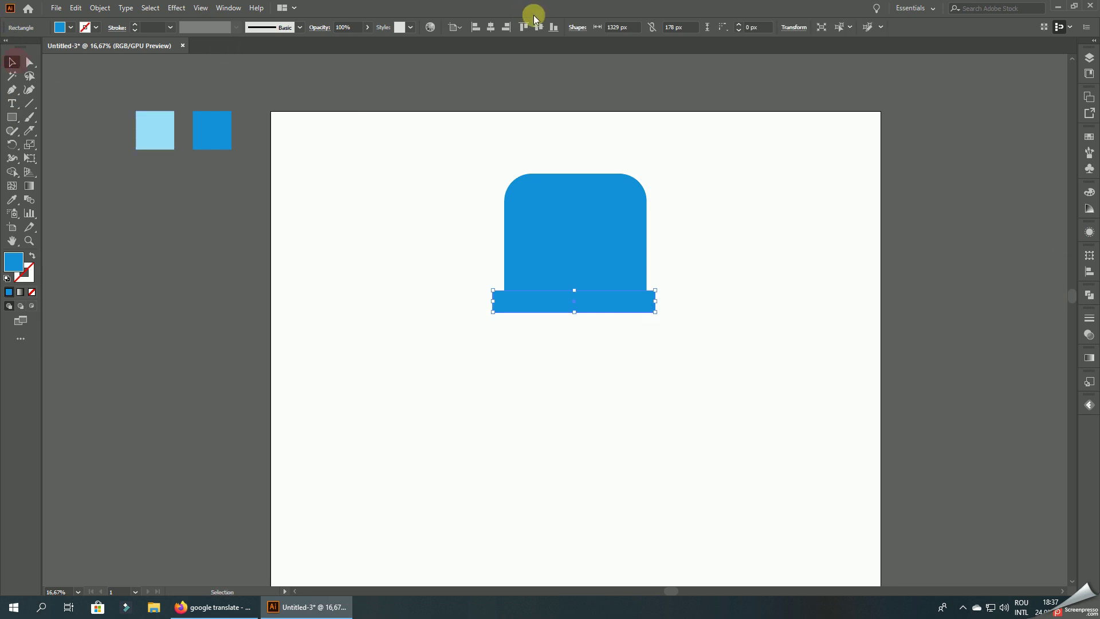
{"action": "left_click", "coordinate": [491, 27]}
{"action": "left_click", "coordinate": [554, 390]}
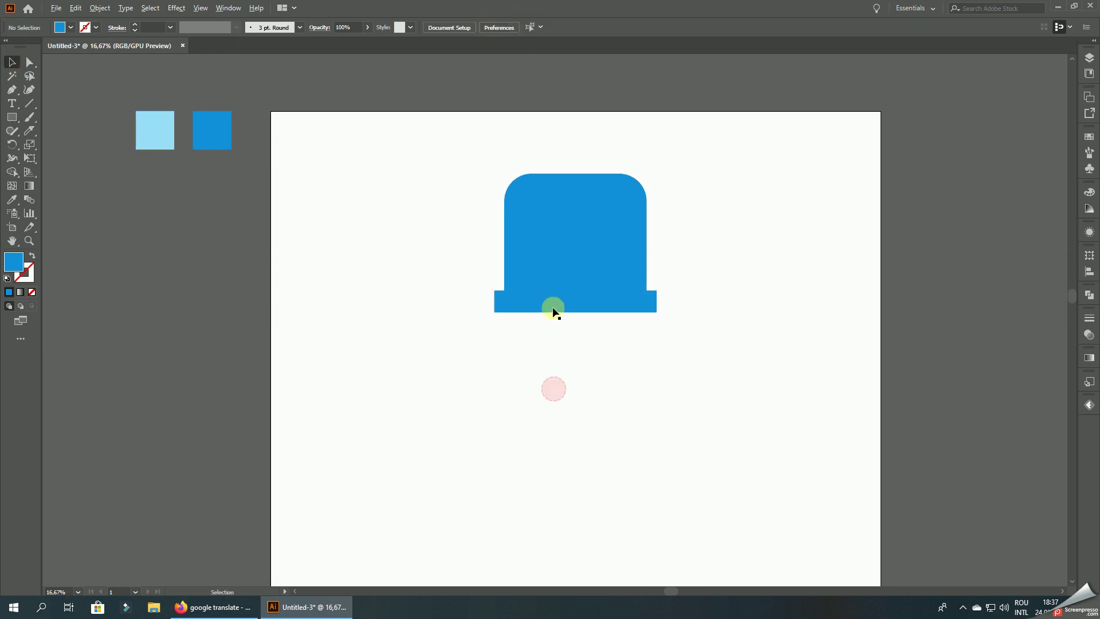
{"action": "scroll", "coordinate": [552, 309], "scroll_direction": "up", "scroll_amount": 2}
{"action": "mouse_move", "coordinate": [528, 182]}
{"action": "left_mouse_down"}
{"action": "mouse_move", "coordinate": [524, 199]}
{"action": "mouse_move", "coordinate": [535, 133]}
{"action": "left_mouse_up"}
{"action": "left_click", "coordinate": [344, 175]}
- Slightly round the bar's corners, unite it, and place a copy just below
{"action": "left_click", "coordinate": [531, 297]}
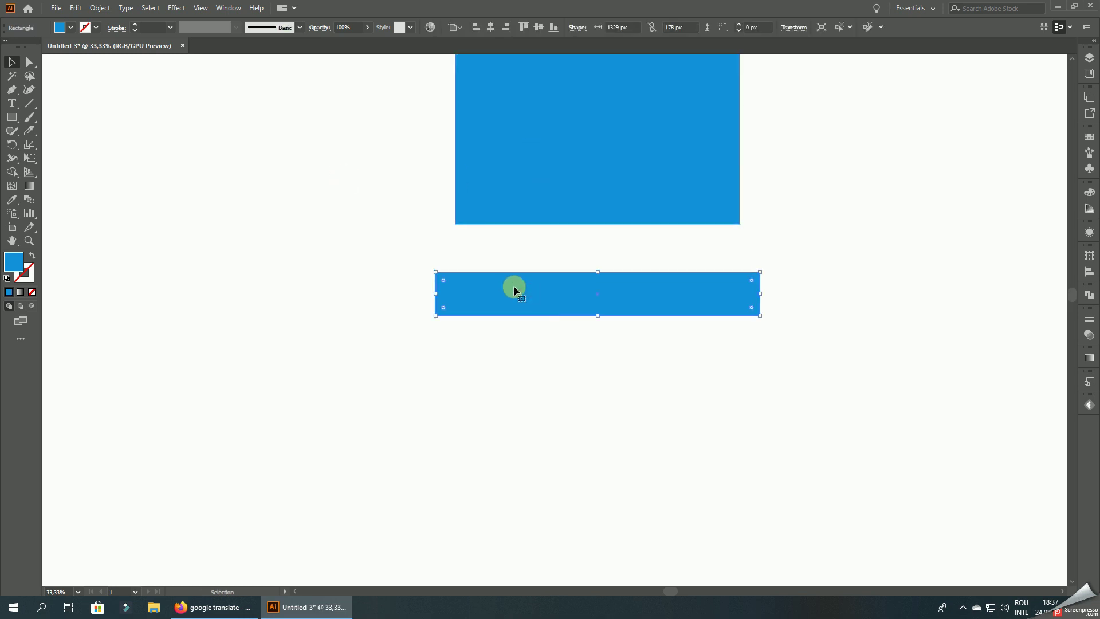
{"action": "scroll", "coordinate": [477, 308], "scroll_direction": "up", "scroll_amount": 2}
{"action": "left_click_drag", "start_coordinate": [403, 246], "coordinate": [406, 249]}
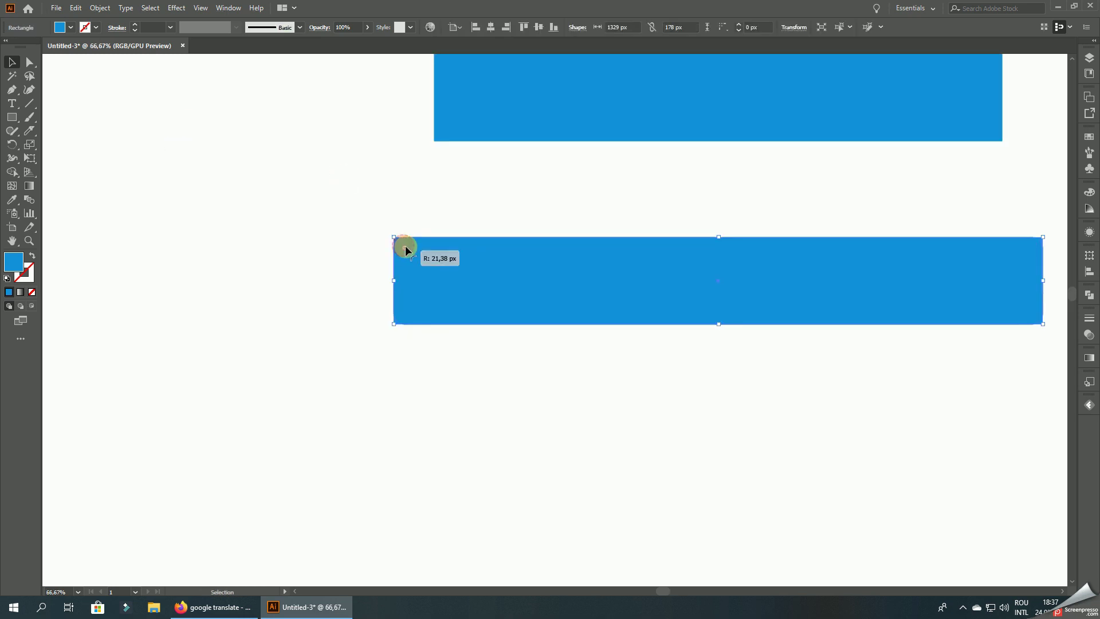
{"action": "left_click", "coordinate": [1090, 295]}
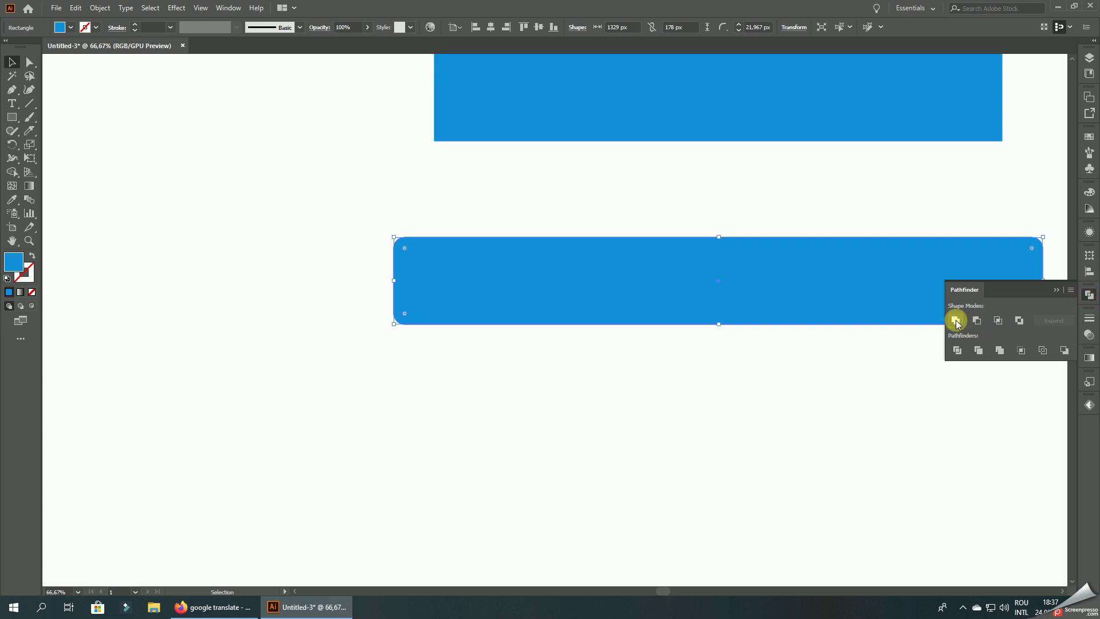
{"action": "left_click", "coordinate": [709, 428]}
{"action": "scroll", "coordinate": [408, 280], "scroll_direction": "right", "scroll_amount": 2}
{"action": "left_click", "coordinate": [402, 272]}
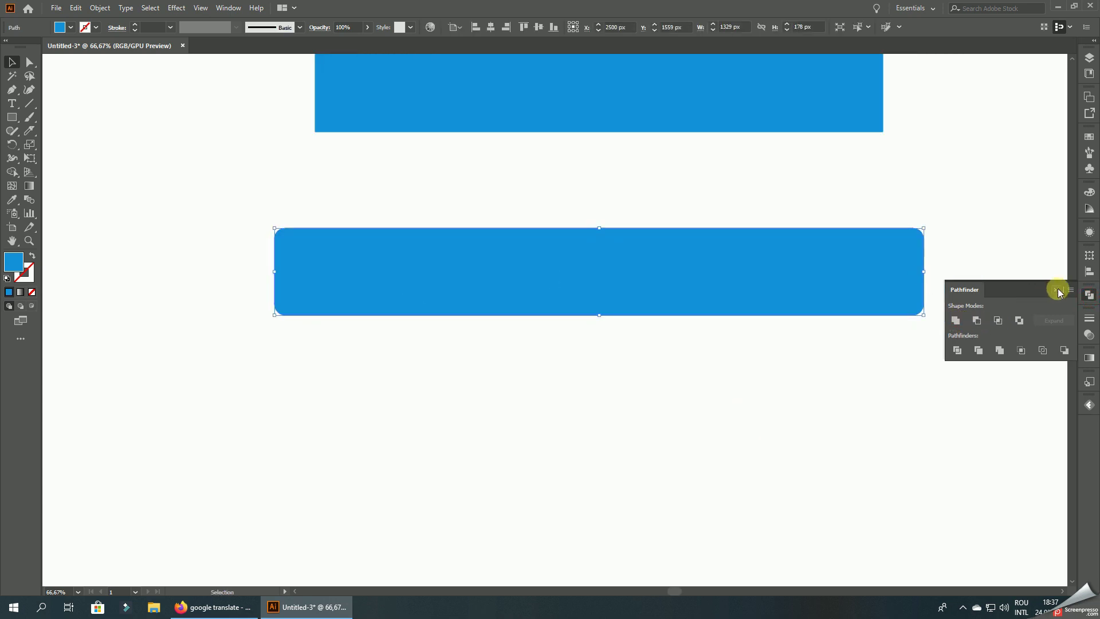
{"action": "left_click", "coordinate": [1059, 292]}
{"action": "left_click_drag", "start_coordinate": [848, 254], "coordinate": [835, 364]}
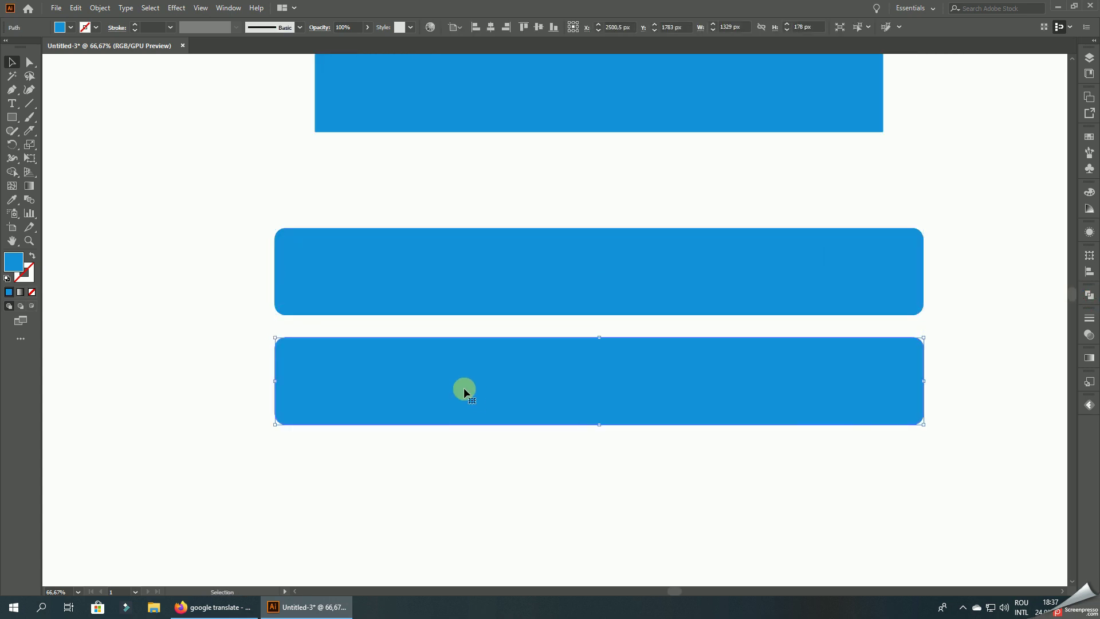
- Knife thin top and bottom strips from the lower bar, delete its middle, and move the strips onto the upper bar
{"action": "left_click", "coordinate": [29, 131]}
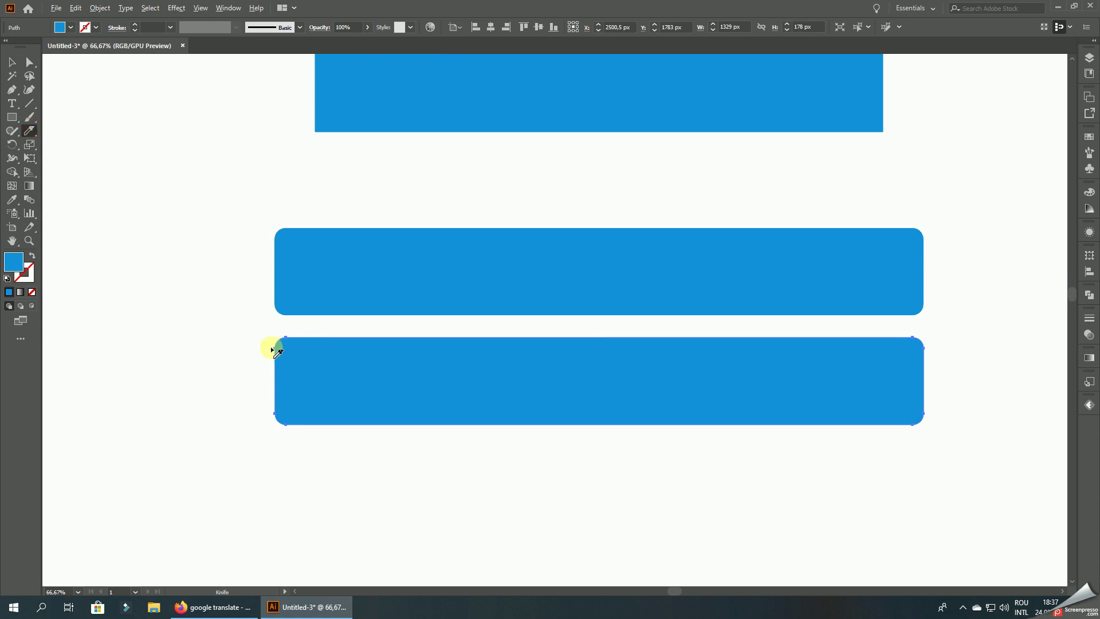
{"action": "left_click_drag", "start_coordinate": [327, 349], "coordinate": [942, 376]}
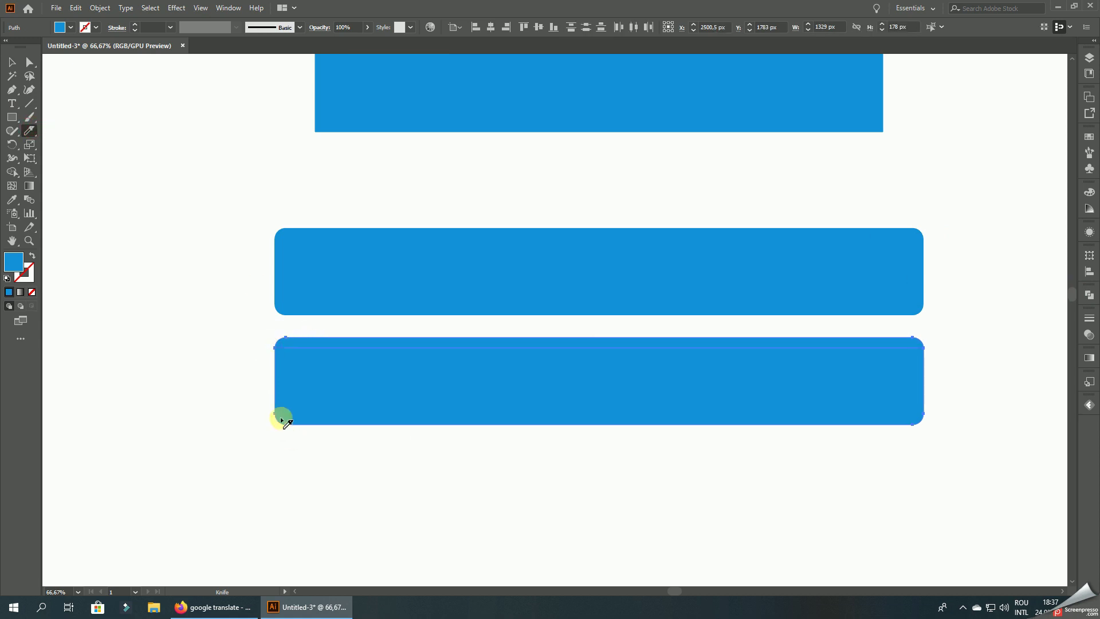
{"action": "left_click_drag", "start_coordinate": [369, 409], "coordinate": [957, 412]}
{"action": "left_click", "coordinate": [14, 60]}
{"action": "left_click", "coordinate": [71, 108]}
{"action": "left_click", "coordinate": [319, 368]}
{"action": "key", "text": "Delete"}
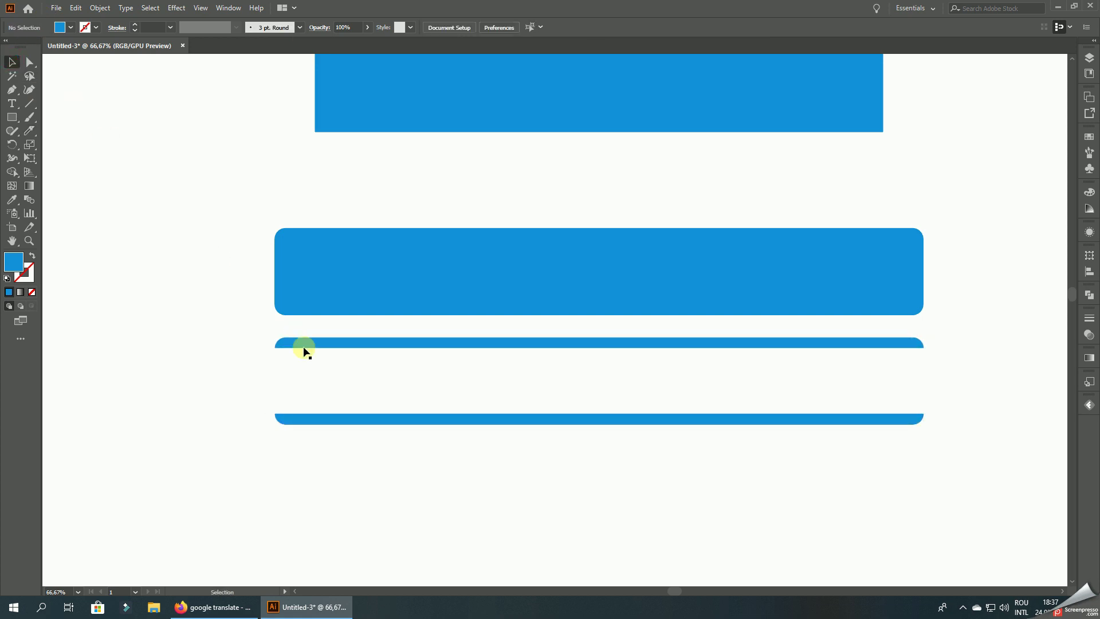
{"action": "left_click_drag", "start_coordinate": [256, 333], "coordinate": [360, 441]}
{"action": "left_click_drag", "start_coordinate": [305, 342], "coordinate": [292, 237]}
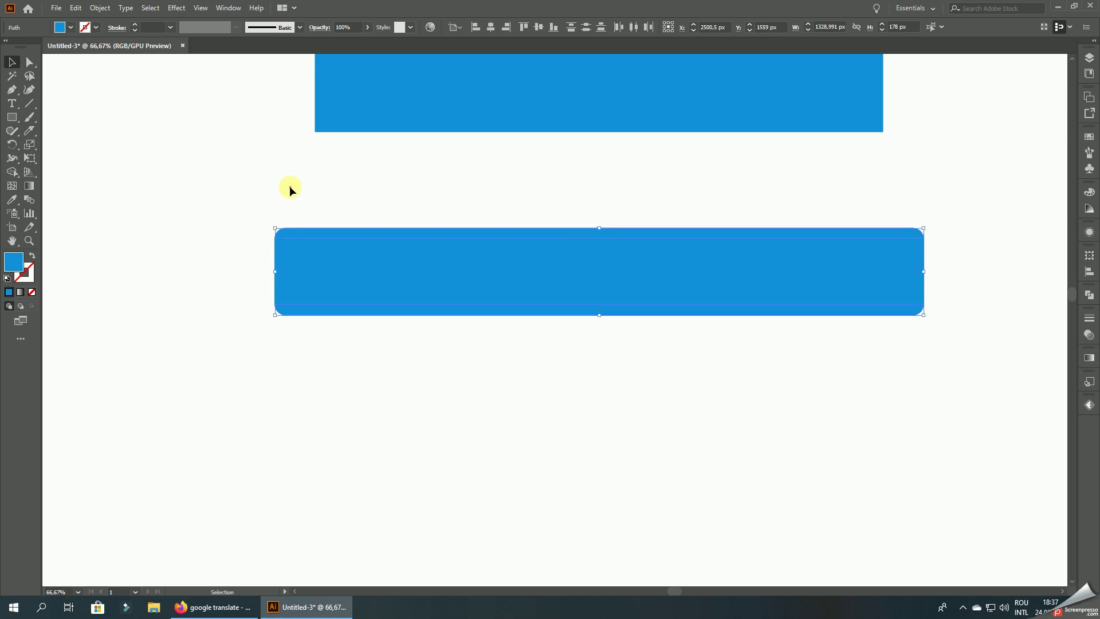
{"action": "left_click", "coordinate": [290, 186]}
- Make the top strip white at 30% opacity
{"action": "left_click", "coordinate": [298, 233]}
{"action": "left_click", "coordinate": [11, 200]}
{"action": "left_click", "coordinate": [98, 195]}
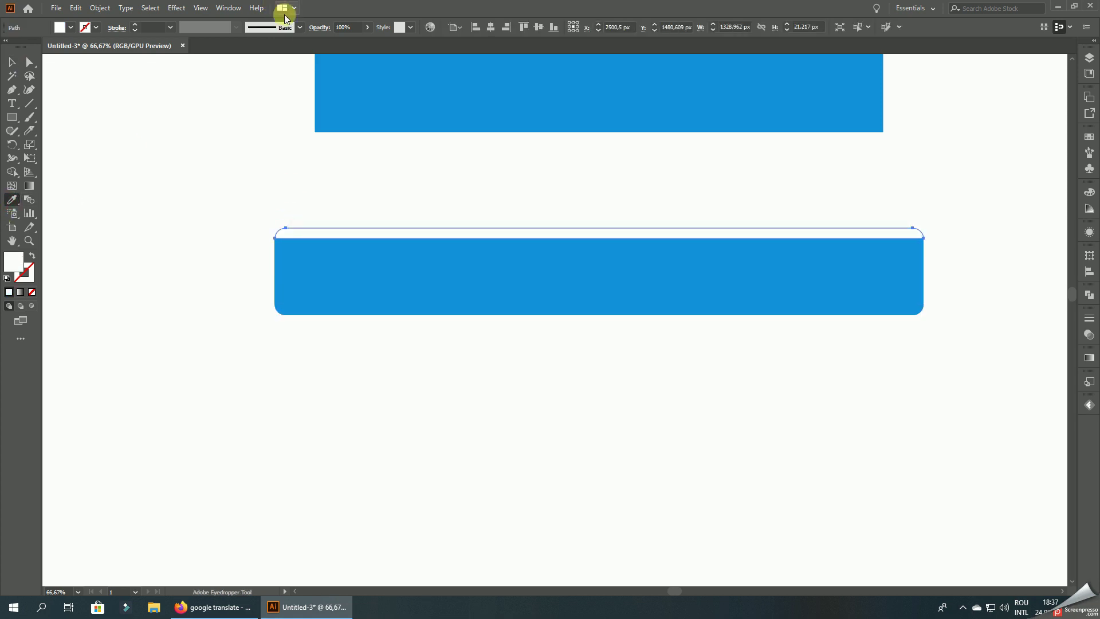
{"action": "left_click", "coordinate": [350, 27]}
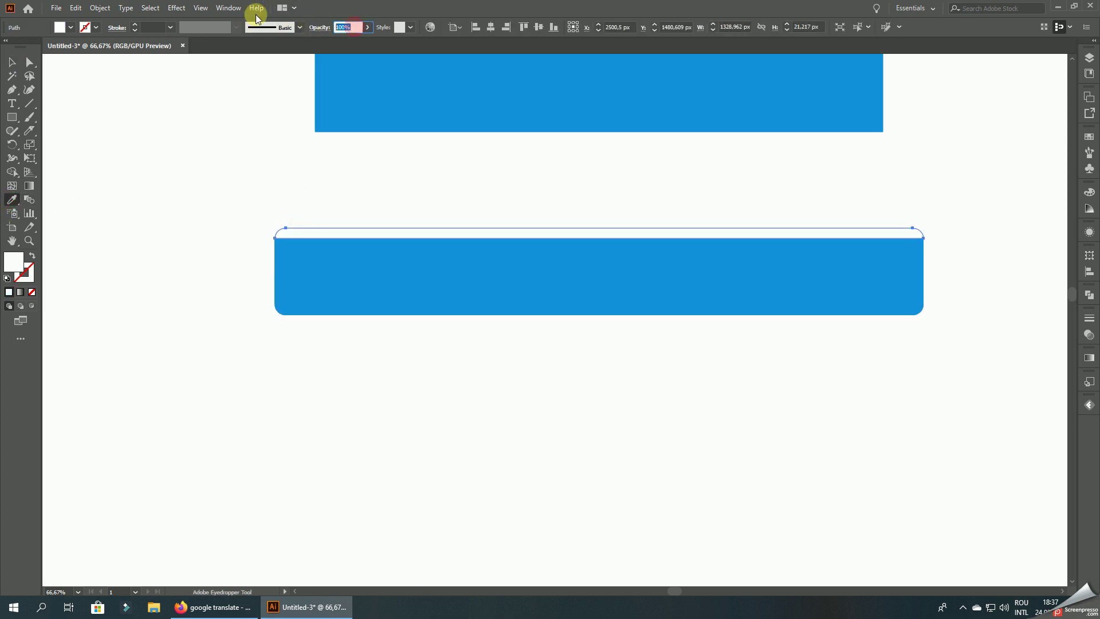
{"action": "type", "text": "30"}
{"action": "key", "text": "Return"}
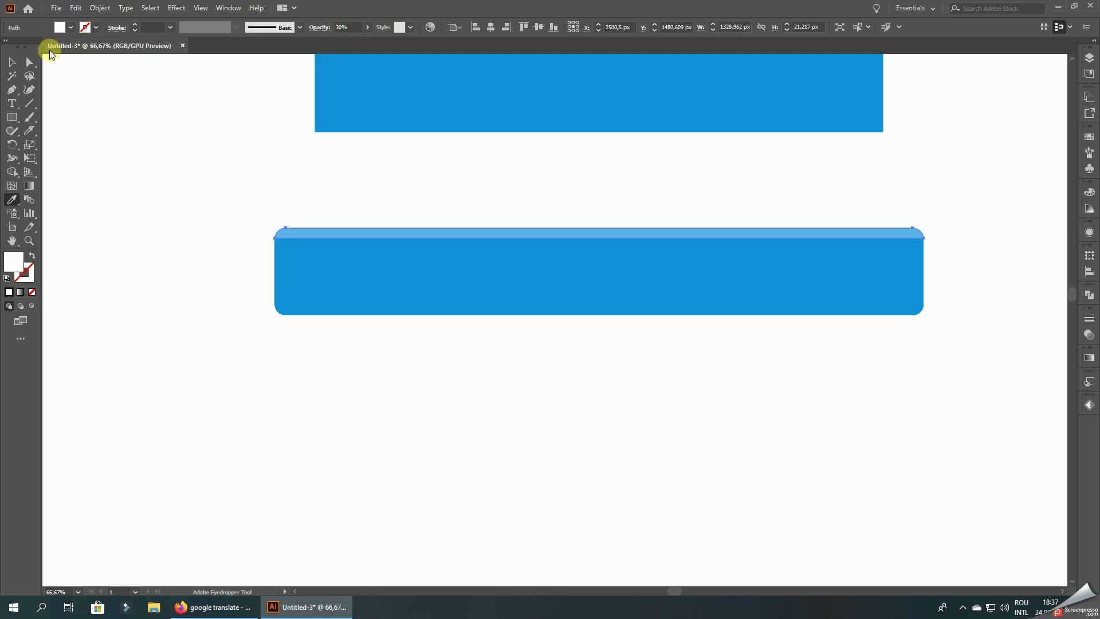
{"action": "left_click", "coordinate": [13, 62]}
{"action": "left_click", "coordinate": [136, 114]}
- Make the bottom strip black at 10% opacity
{"action": "left_click", "coordinate": [308, 305]}
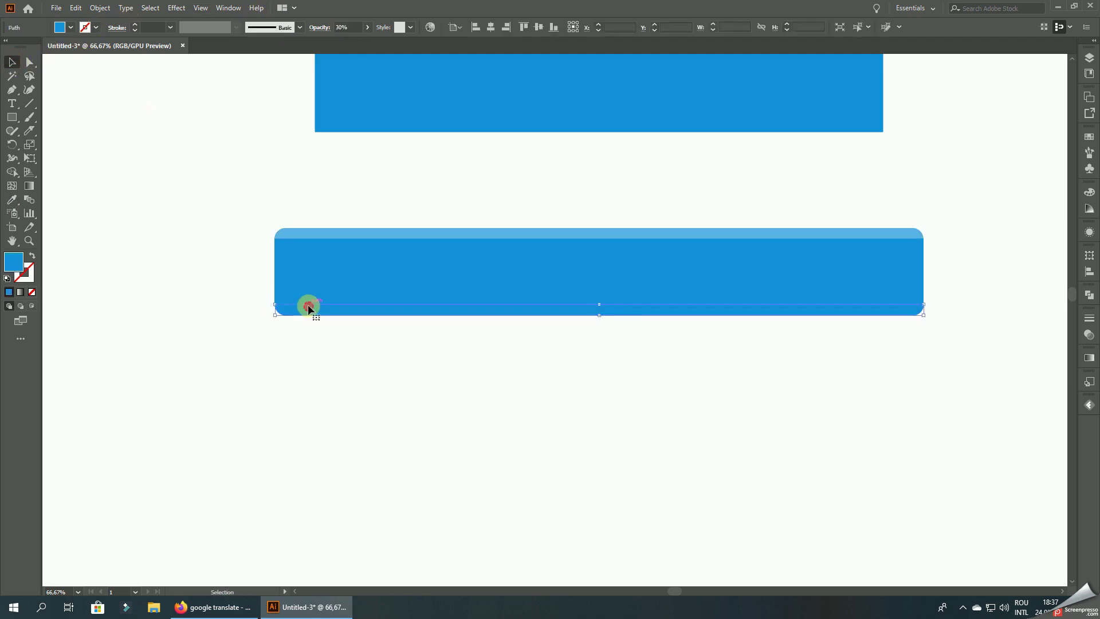
{"action": "left_click", "coordinate": [11, 199]}
{"action": "left_click", "coordinate": [104, 210]}
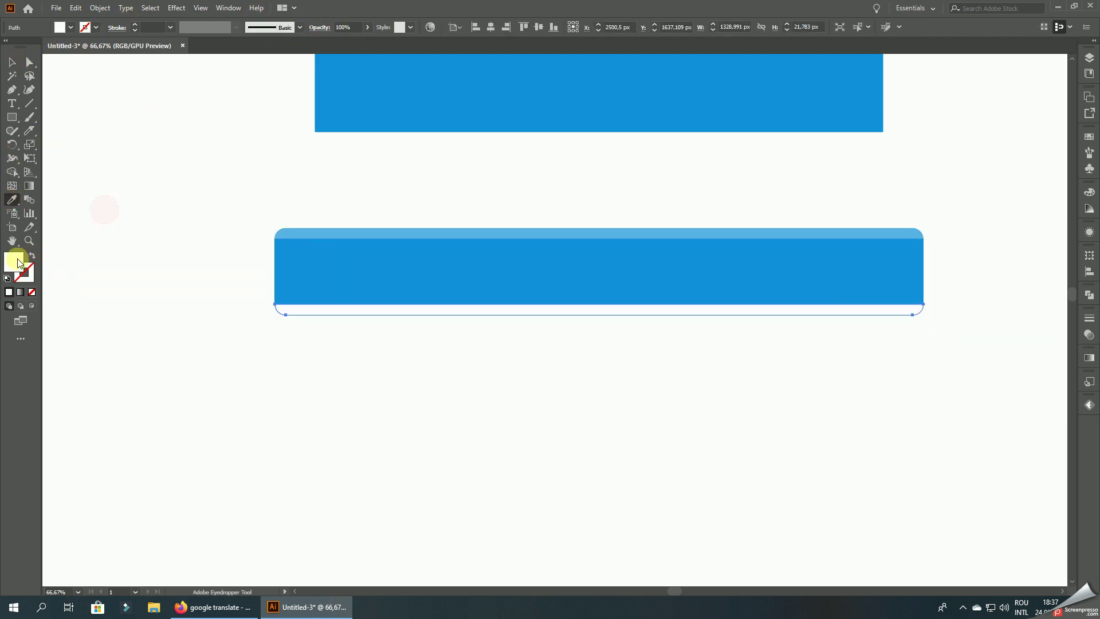
{"action": "left_click", "coordinate": [581, 375]}
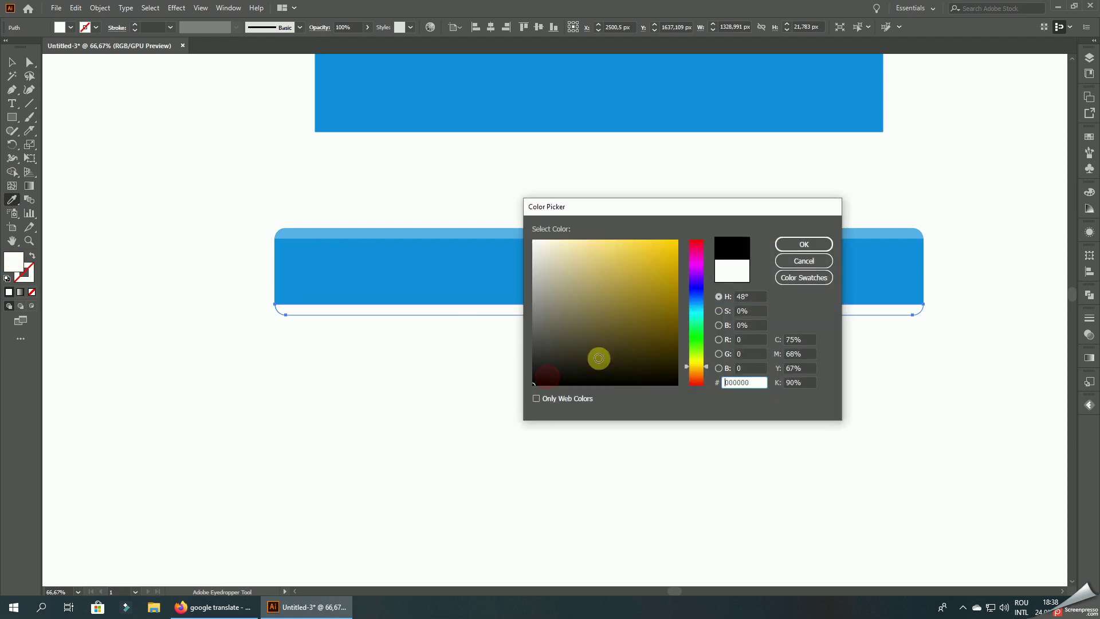
{"action": "left_click", "coordinate": [798, 245]}
{"action": "left_click", "coordinate": [357, 26]}
{"action": "type", "text": "10"}
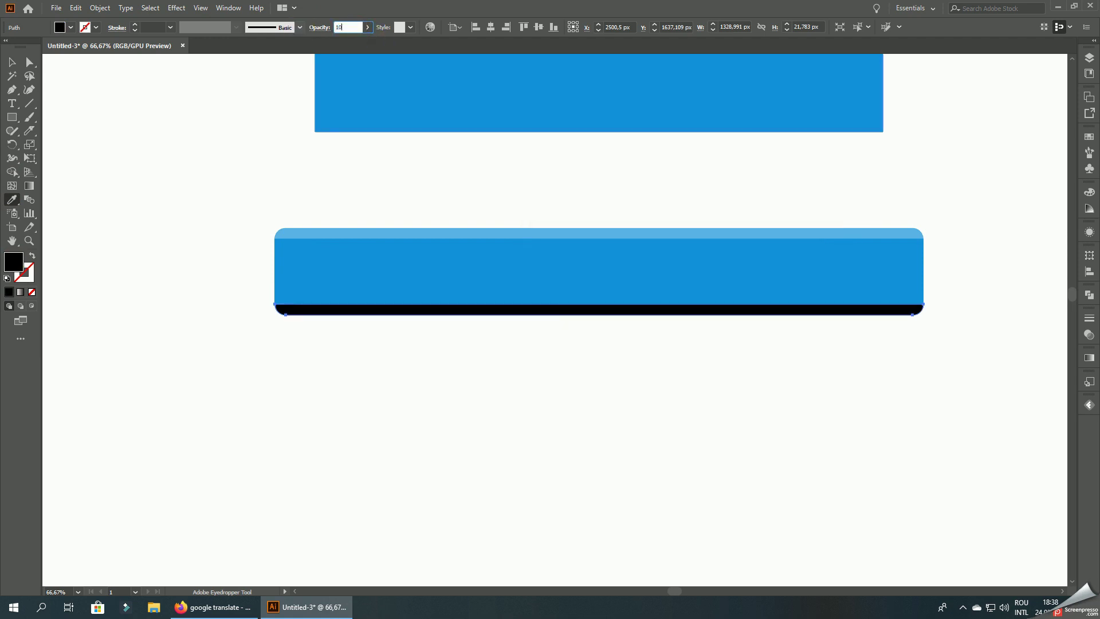
{"action": "key", "text": "Return"}
{"action": "left_click", "coordinate": [11, 62]}
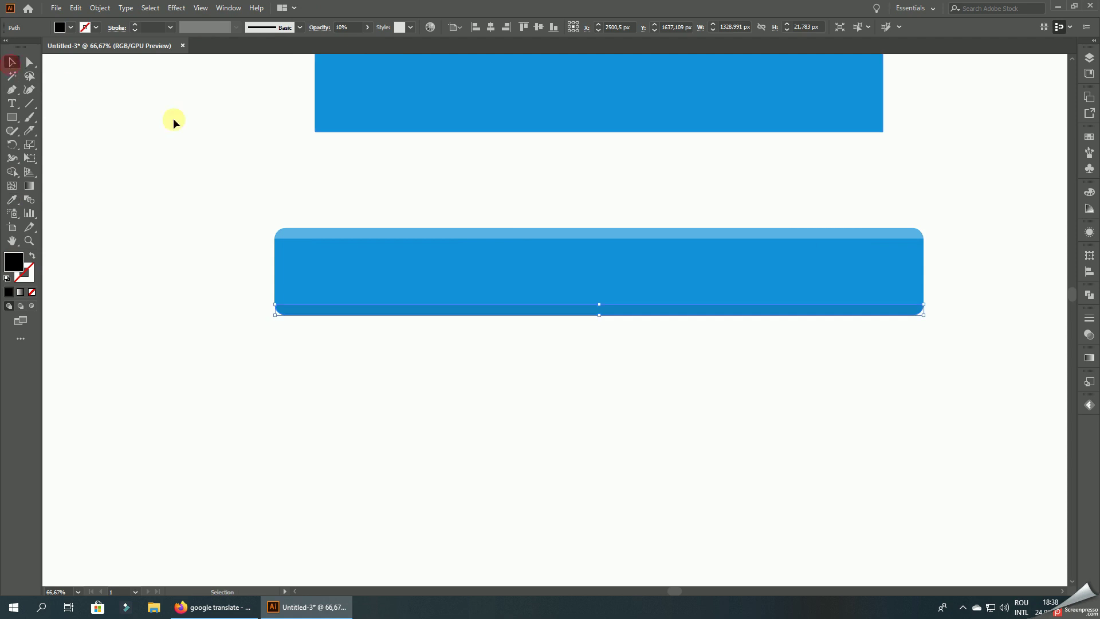
{"action": "left_click", "coordinate": [177, 126]}
- Nudge the light top band up 3 px and left onto the bar's left corner
{"action": "scroll", "coordinate": [268, 223], "scroll_direction": "up", "scroll_amount": 5}
{"action": "scroll", "coordinate": [354, 268], "scroll_direction": "up", "scroll_amount": 2}
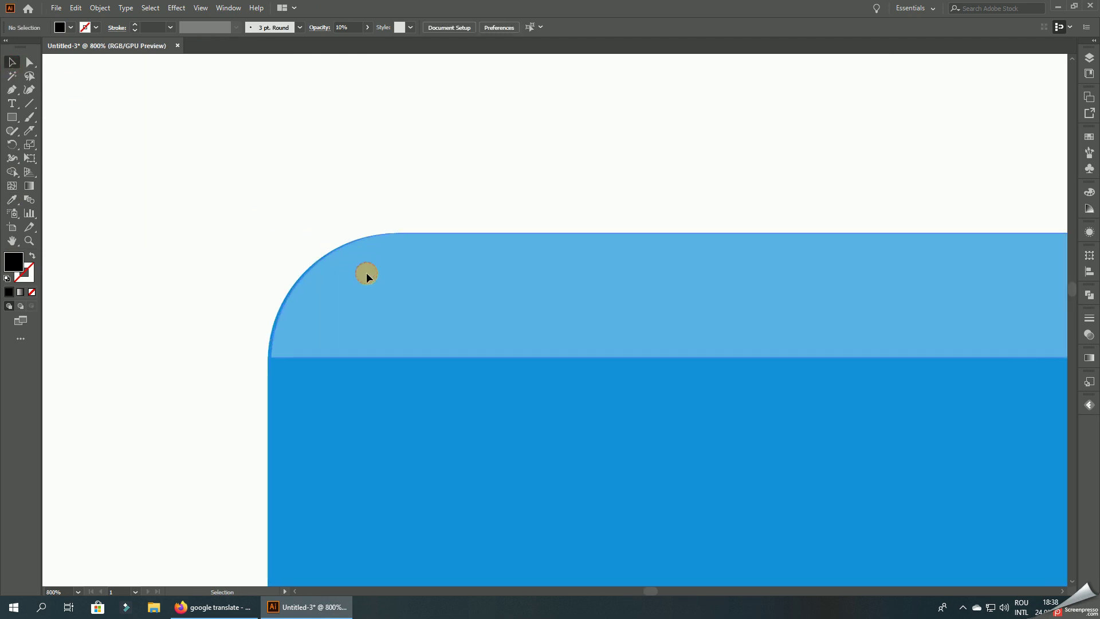
{"action": "mouse_move", "coordinate": [366, 273]}
{"action": "left_mouse_down"}
{"action": "mouse_move", "coordinate": [373, 288]}
{"action": "mouse_move", "coordinate": [373, 270]}
{"action": "left_mouse_up"}
{"action": "scroll", "coordinate": [298, 332], "scroll_direction": "up", "scroll_amount": 3}
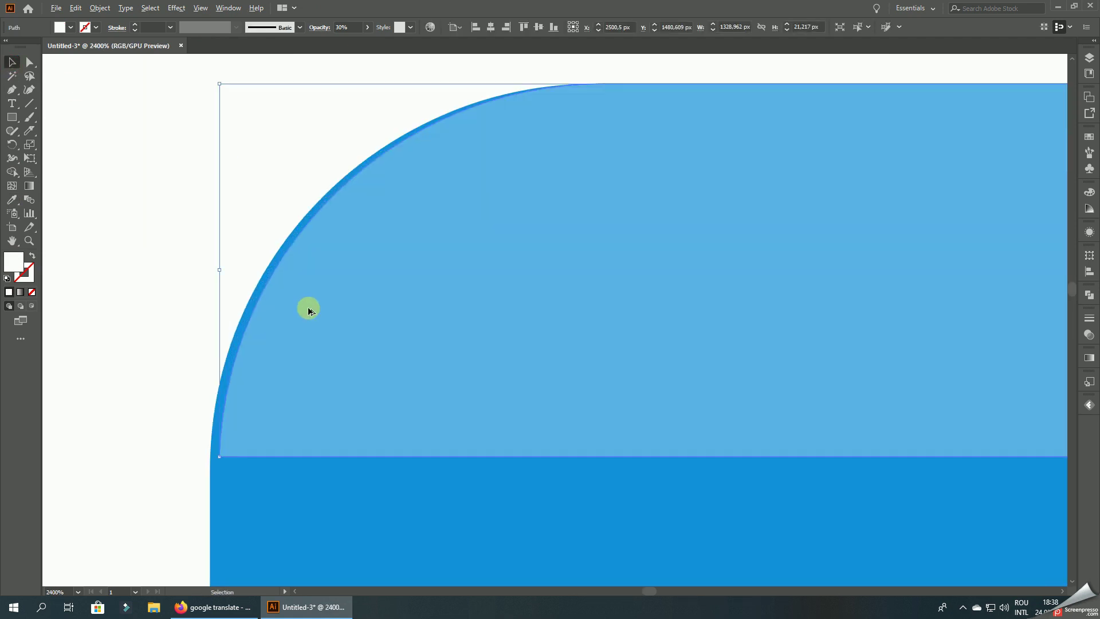
{"action": "left_click_drag", "start_coordinate": [320, 310], "coordinate": [319, 310]}
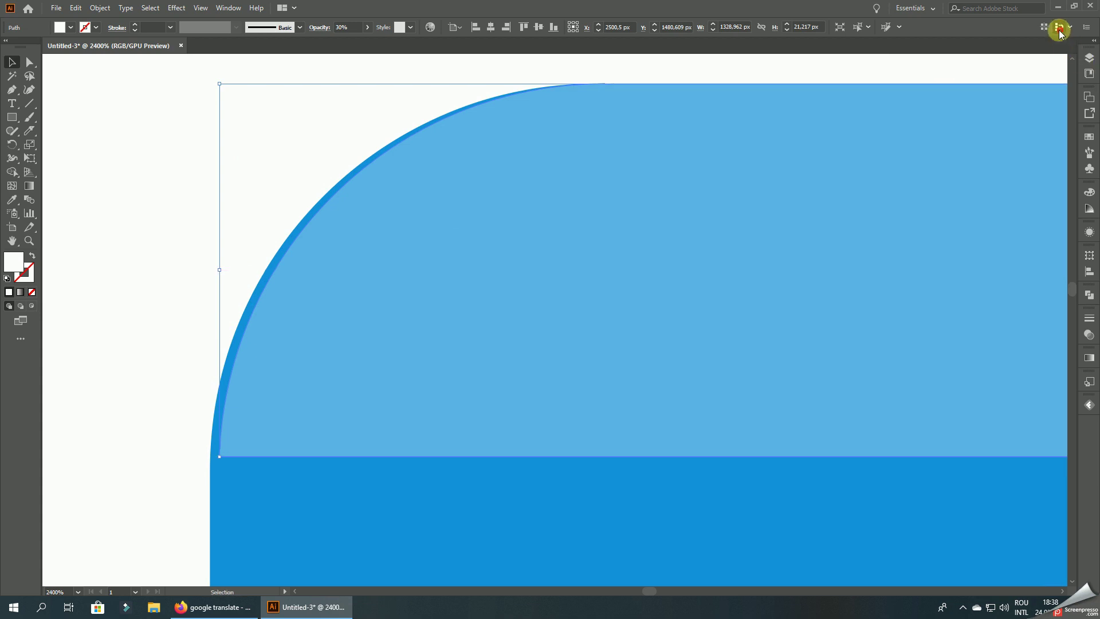
{"action": "left_click_drag", "start_coordinate": [417, 302], "coordinate": [370, 244]}
{"action": "left_click", "coordinate": [269, 152]}
{"action": "scroll", "coordinate": [298, 143], "scroll_direction": "down", "scroll_amount": 9}
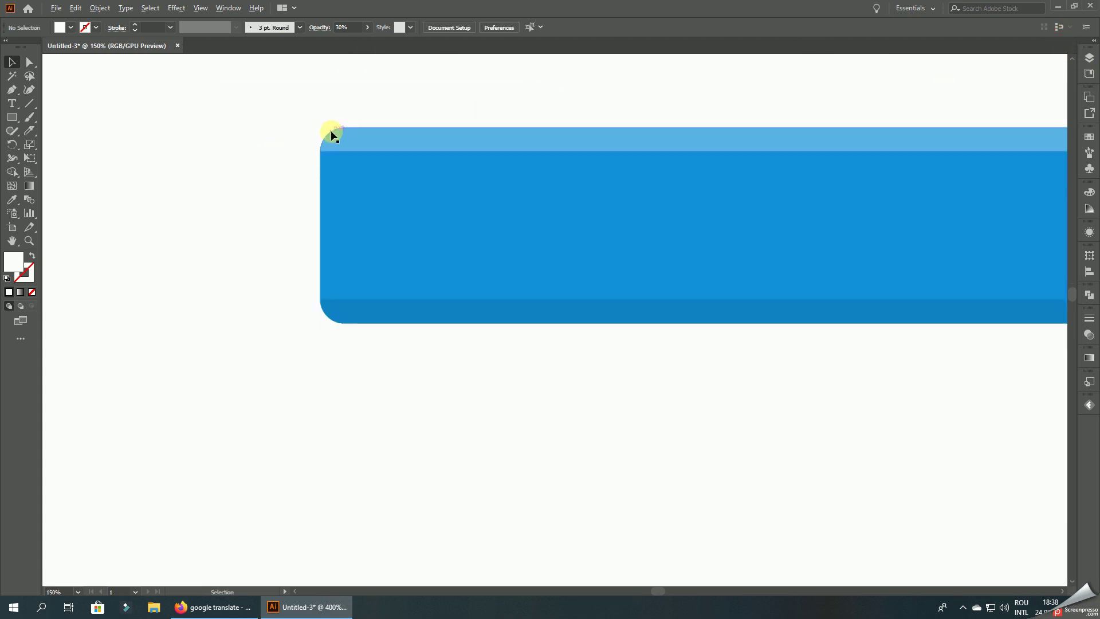
{"action": "scroll", "coordinate": [388, 321], "scroll_direction": "up", "scroll_amount": 5}
{"action": "scroll", "coordinate": [430, 319], "scroll_direction": "up", "scroll_amount": 3}
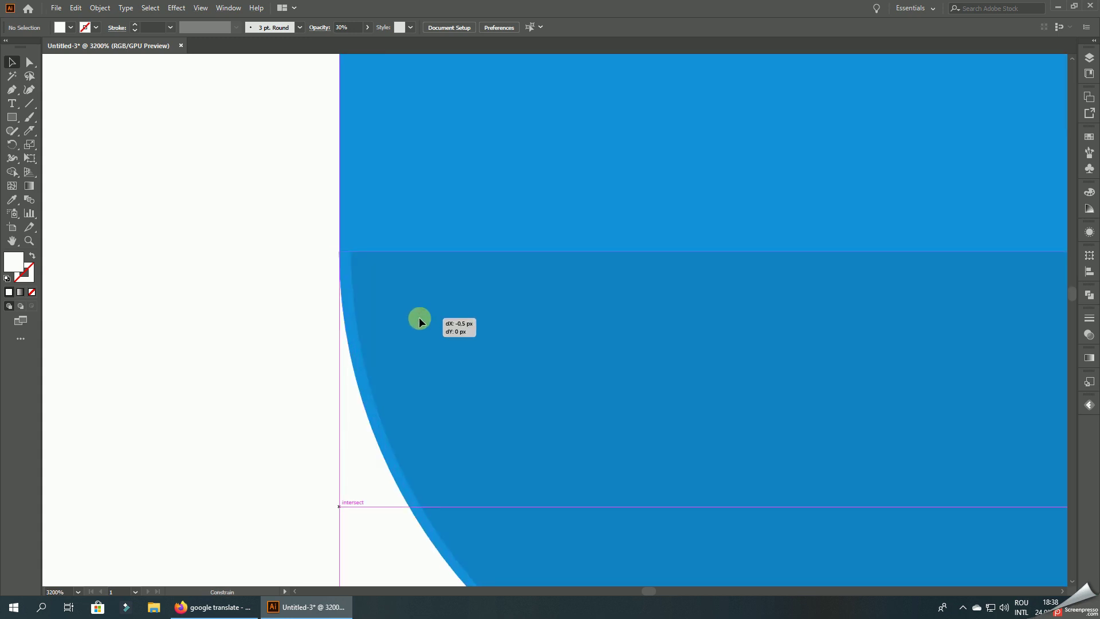
{"action": "left_click", "coordinate": [418, 318]}
{"action": "left_click", "coordinate": [208, 214]}
{"action": "scroll", "coordinate": [194, 264], "scroll_direction": "down", "scroll_amount": 2}
{"action": "scroll", "coordinate": [732, 253], "scroll_direction": "down", "scroll_amount": 3}
{"action": "scroll", "coordinate": [700, 227], "scroll_direction": "up", "scroll_amount": 4}
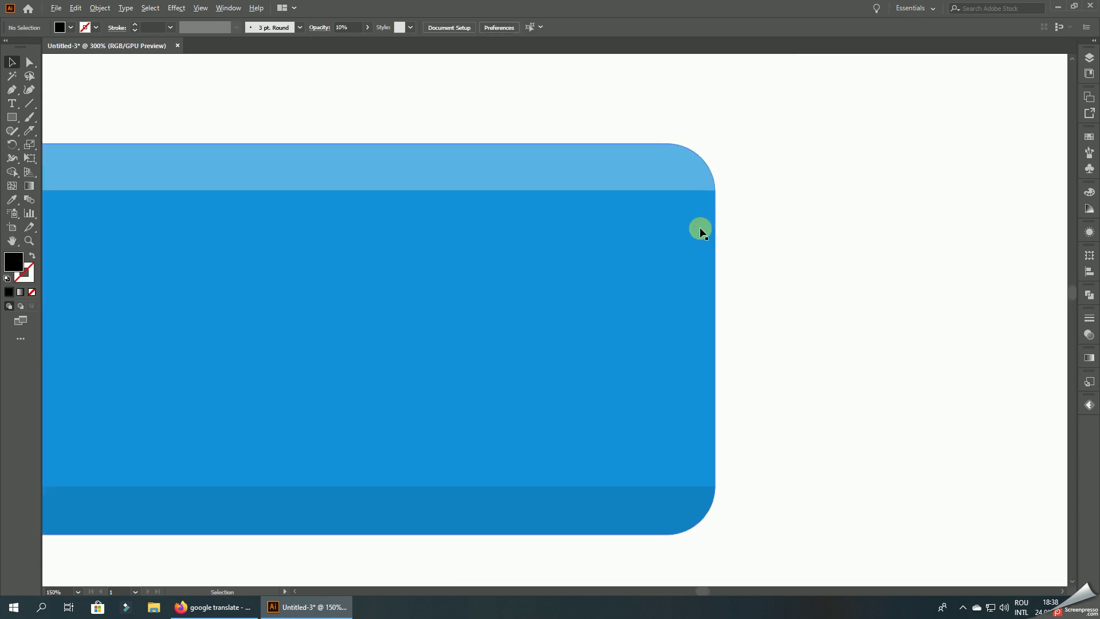
{"action": "scroll", "coordinate": [736, 111], "scroll_direction": "up", "scroll_amount": 1}
{"action": "scroll", "coordinate": [739, 115], "scroll_direction": "up", "scroll_amount": 1}
{"action": "scroll", "coordinate": [756, 123], "scroll_direction": "down", "scroll_amount": 3}
{"action": "scroll", "coordinate": [688, 171], "scroll_direction": "up", "scroll_amount": 3}
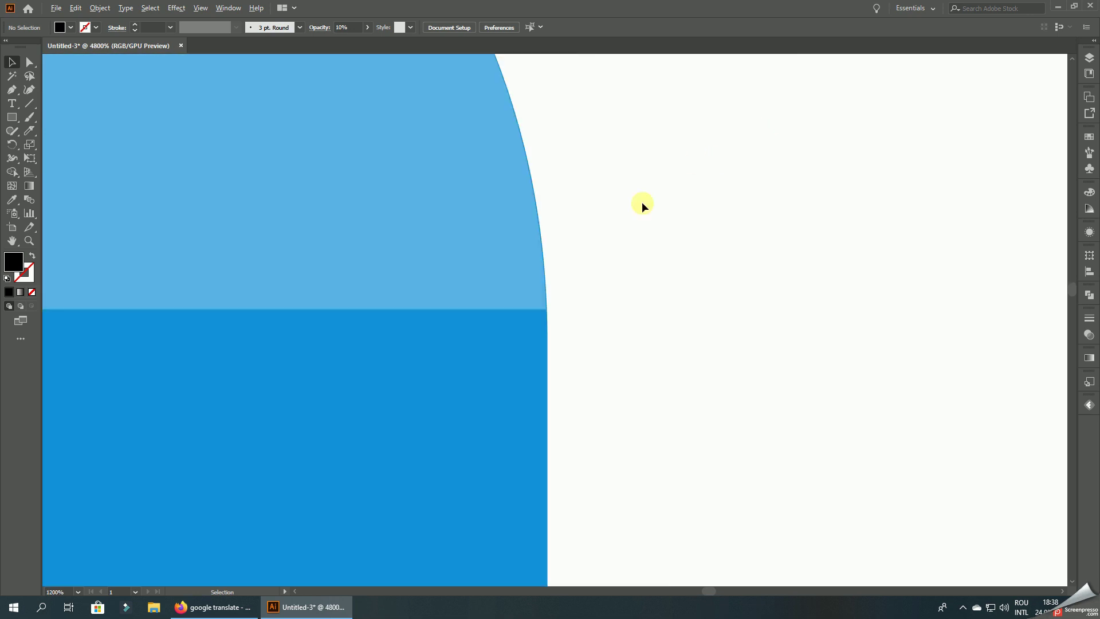
{"action": "scroll", "coordinate": [573, 246], "scroll_direction": "up", "scroll_amount": 2}
{"action": "scroll", "coordinate": [550, 271], "scroll_direction": "down", "scroll_amount": 2}
{"action": "scroll", "coordinate": [500, 250], "scroll_direction": "down", "scroll_amount": 2}
- Widen the top band to the right edge and stretch both ends of the dark bottom strip outward
{"action": "left_click", "coordinate": [587, 214]}
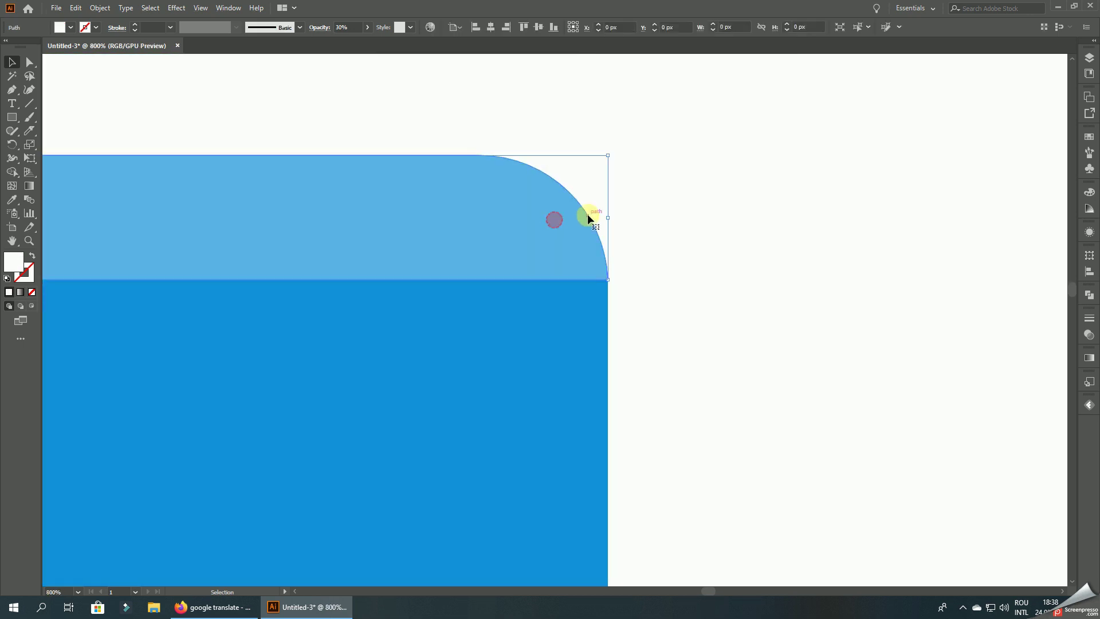
{"action": "left_click_drag", "start_coordinate": [604, 218], "coordinate": [631, 217]}
{"action": "scroll", "coordinate": [745, 218], "scroll_direction": "down", "scroll_amount": 5}
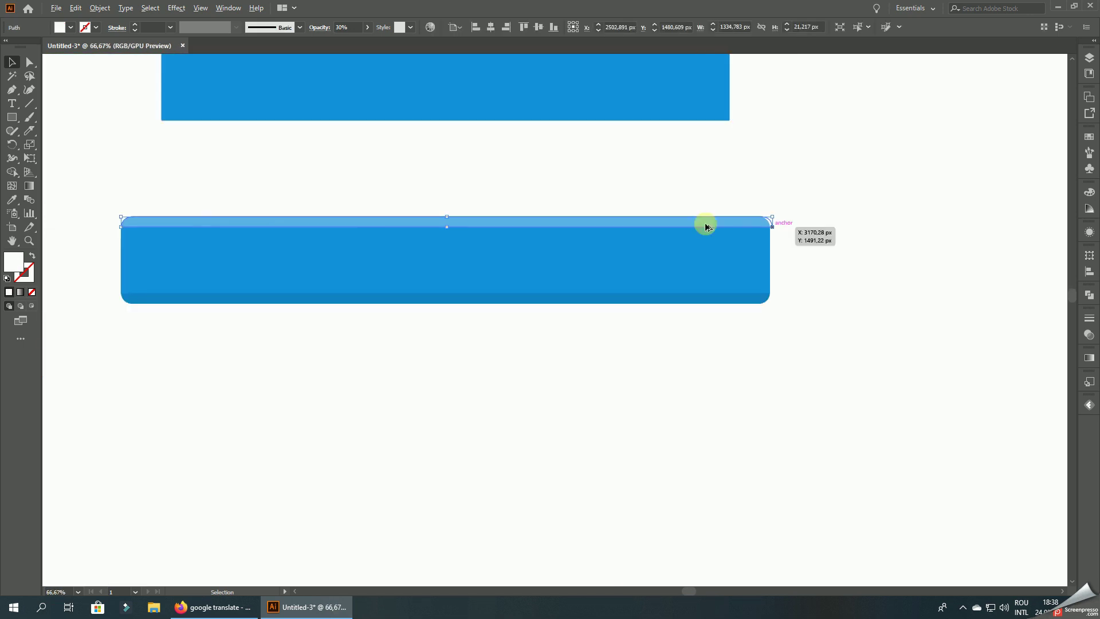
{"action": "scroll", "coordinate": [118, 217], "scroll_direction": "up", "scroll_amount": 1}
{"action": "scroll", "coordinate": [122, 225], "scroll_direction": "up", "scroll_amount": 1}
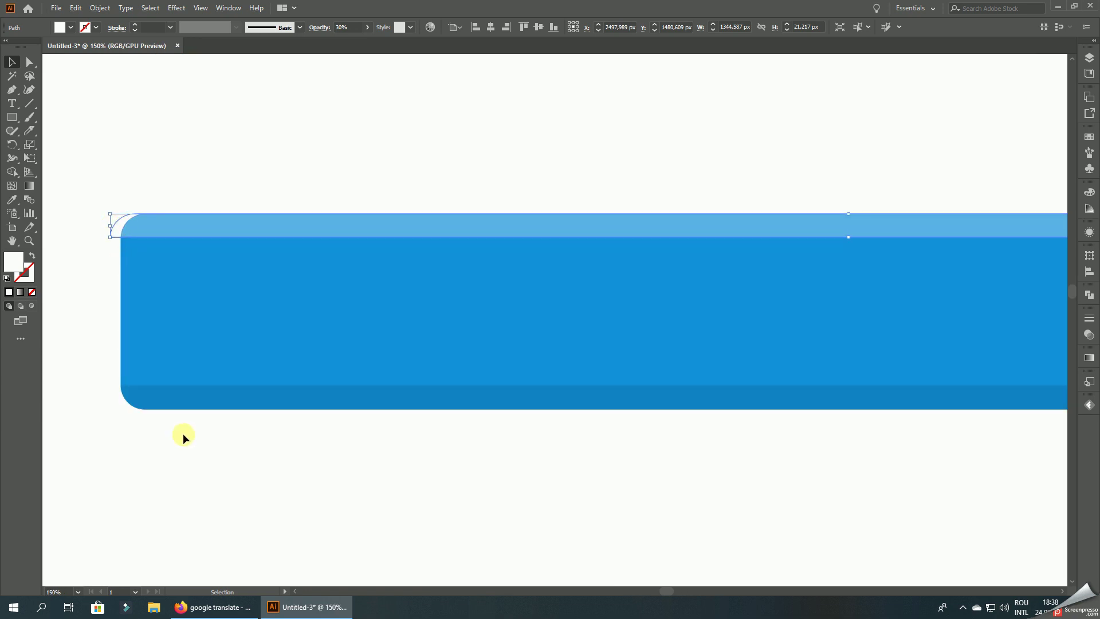
{"action": "left_click", "coordinate": [135, 400]}
{"action": "left_click_drag", "start_coordinate": [123, 397], "coordinate": [115, 397]}
{"action": "scroll", "coordinate": [98, 327], "scroll_direction": "down", "scroll_amount": 3}
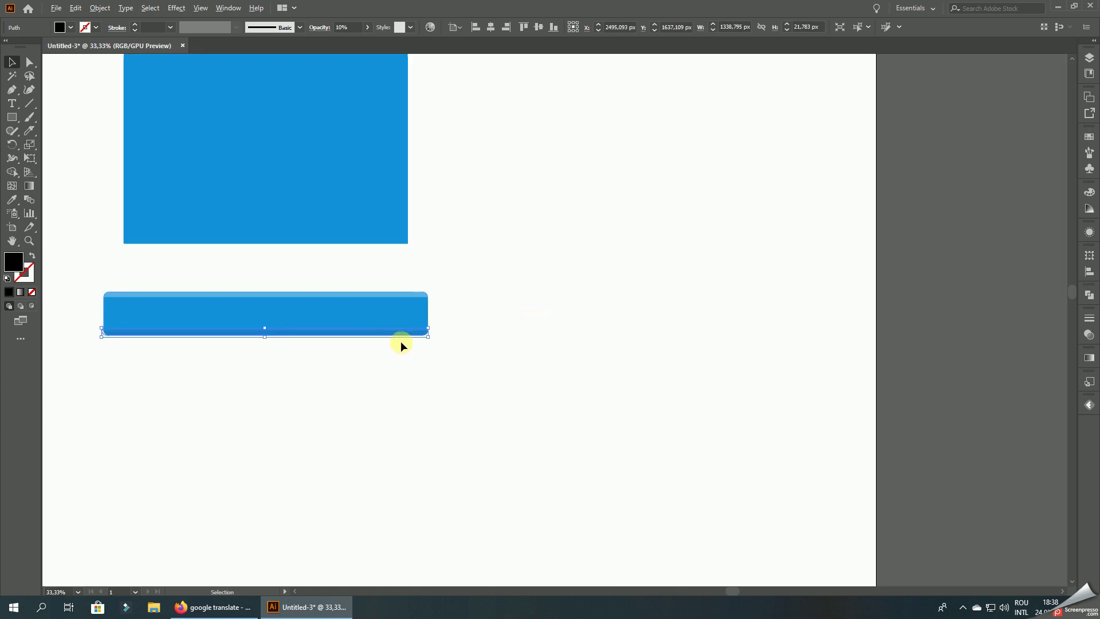
{"action": "scroll", "coordinate": [507, 311], "scroll_direction": "up", "scroll_amount": 3}
{"action": "left_click_drag", "start_coordinate": [514, 307], "coordinate": [599, 387]}
{"action": "scroll", "coordinate": [599, 388], "scroll_direction": "down", "scroll_amount": 3}
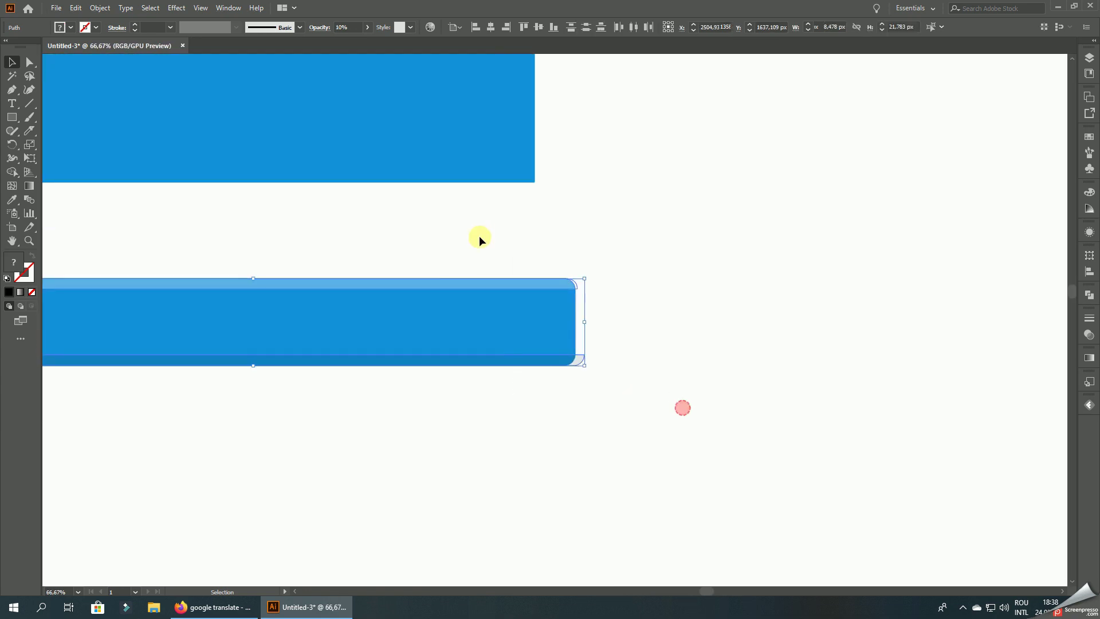
- Merge the leftover right and top-left corner pieces into the bar with Shape Builder
{"action": "left_click", "coordinate": [19, 173]}
{"action": "scroll", "coordinate": [548, 281], "scroll_direction": "up", "scroll_amount": 3}
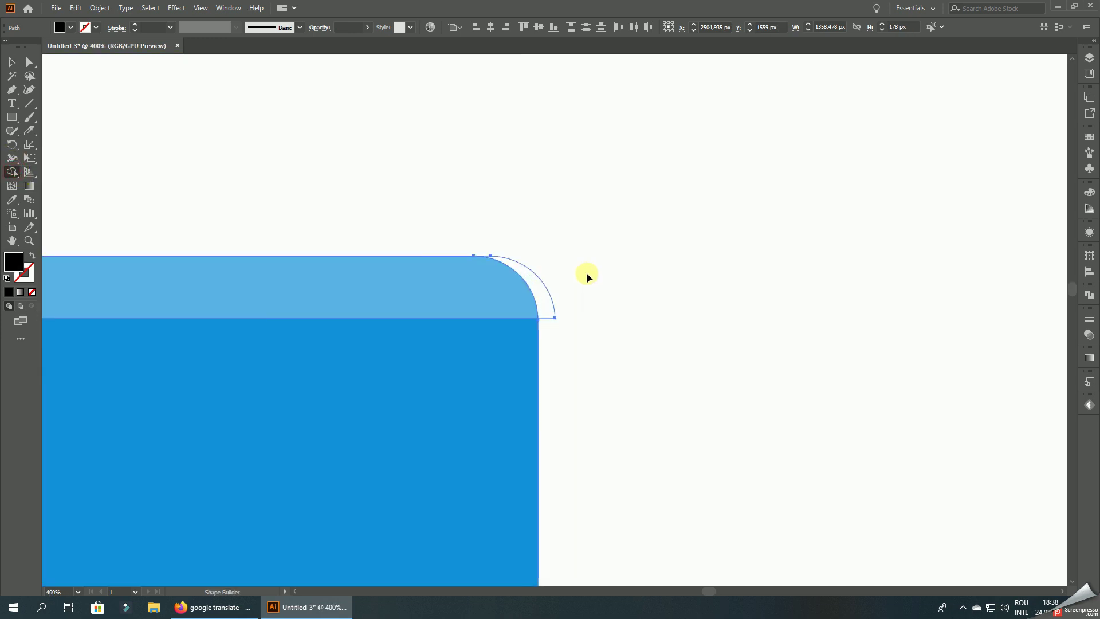
{"action": "scroll", "coordinate": [586, 273], "scroll_direction": "up", "scroll_amount": 1}
{"action": "scroll", "coordinate": [541, 289], "scroll_direction": "down", "scroll_amount": 2}
{"action": "scroll", "coordinate": [562, 347], "scroll_direction": "up", "scroll_amount": 1}
{"action": "left_click", "coordinate": [538, 384]}
{"action": "scroll", "coordinate": [776, 363], "scroll_direction": "down", "scroll_amount": 3}
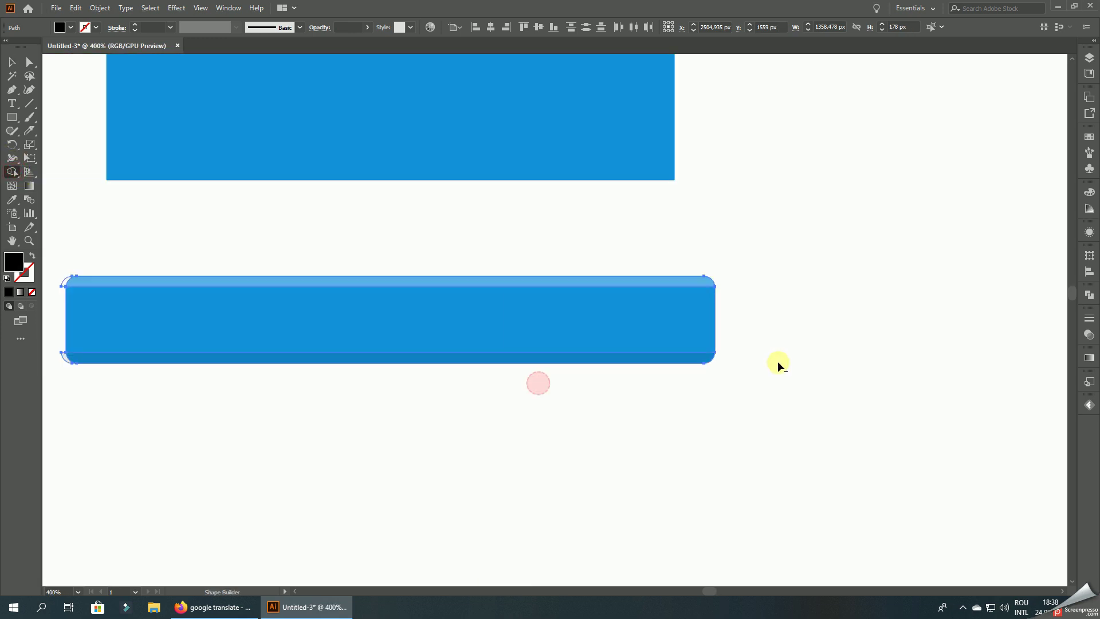
{"action": "left_click_drag", "start_coordinate": [73, 252], "coordinate": [395, 236]}
{"action": "scroll", "coordinate": [394, 257], "scroll_direction": "up", "scroll_amount": 2}
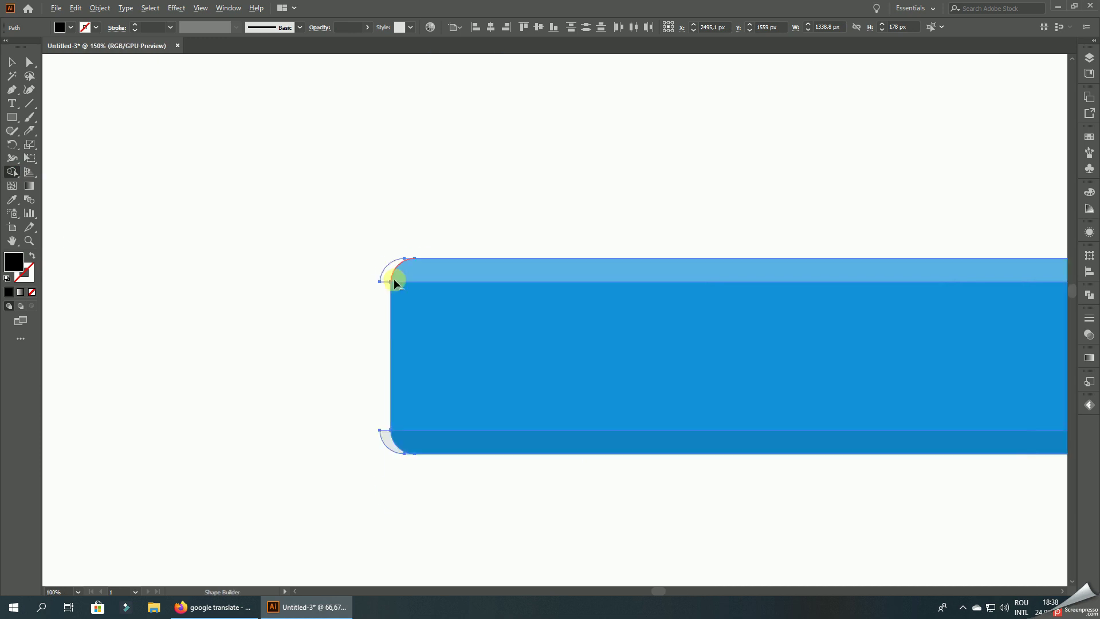
{"action": "scroll", "coordinate": [379, 260], "scroll_direction": "up", "scroll_amount": 3}
{"action": "left_click", "coordinate": [378, 263], "text": "alt"}
{"action": "scroll", "coordinate": [373, 298], "scroll_direction": "down", "scroll_amount": 3}
{"action": "scroll", "coordinate": [369, 367], "scroll_direction": "up", "scroll_amount": 2}
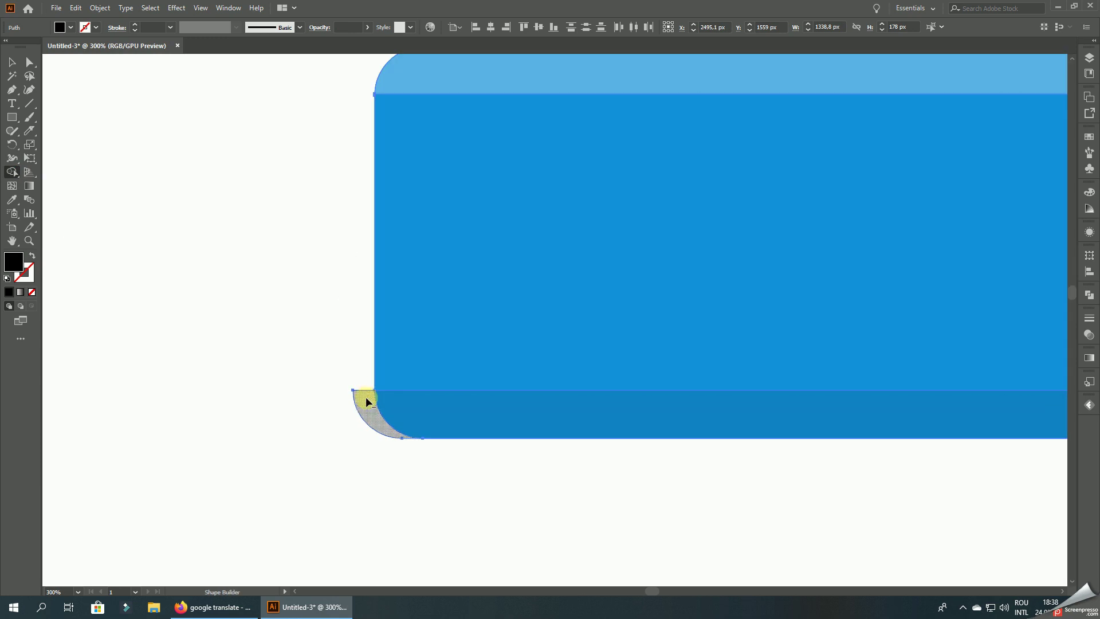
{"action": "left_click", "coordinate": [13, 63]}
{"action": "scroll", "coordinate": [231, 321], "scroll_direction": "down", "scroll_amount": 2}
- Group all the pieces of the striped bar
{"action": "scroll", "coordinate": [224, 295], "scroll_direction": "down", "scroll_amount": 4}
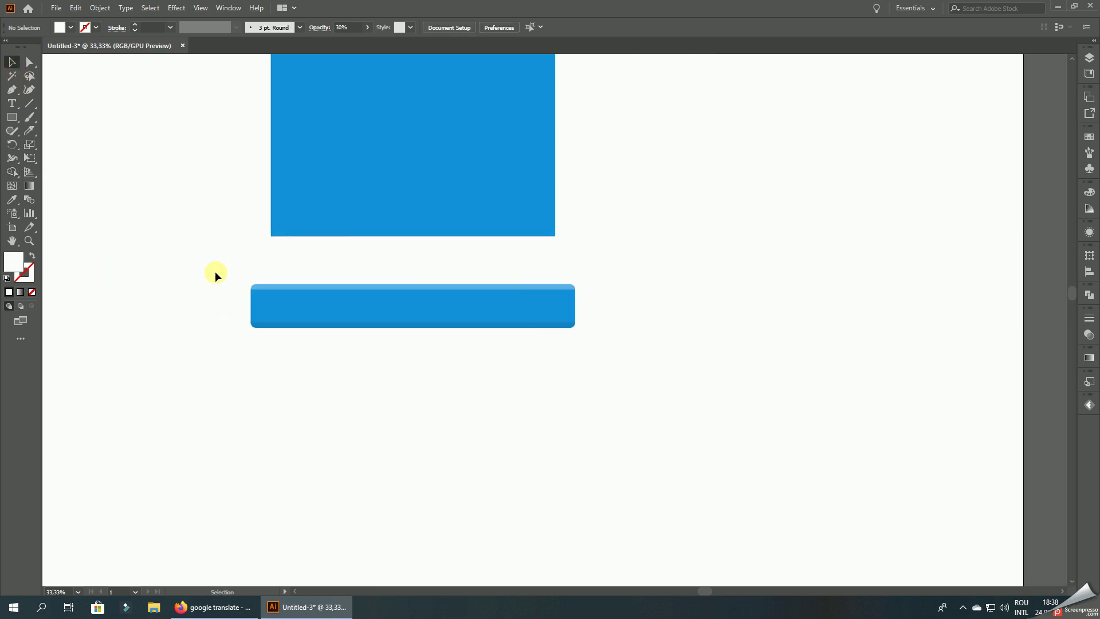
{"action": "left_click_drag", "start_coordinate": [231, 270], "coordinate": [658, 364]}
{"action": "right_click", "coordinate": [523, 289]}
{"action": "left_click", "coordinate": [552, 358]}
{"action": "left_click", "coordinate": [683, 348]}
{"action": "left_click", "coordinate": [505, 297]}
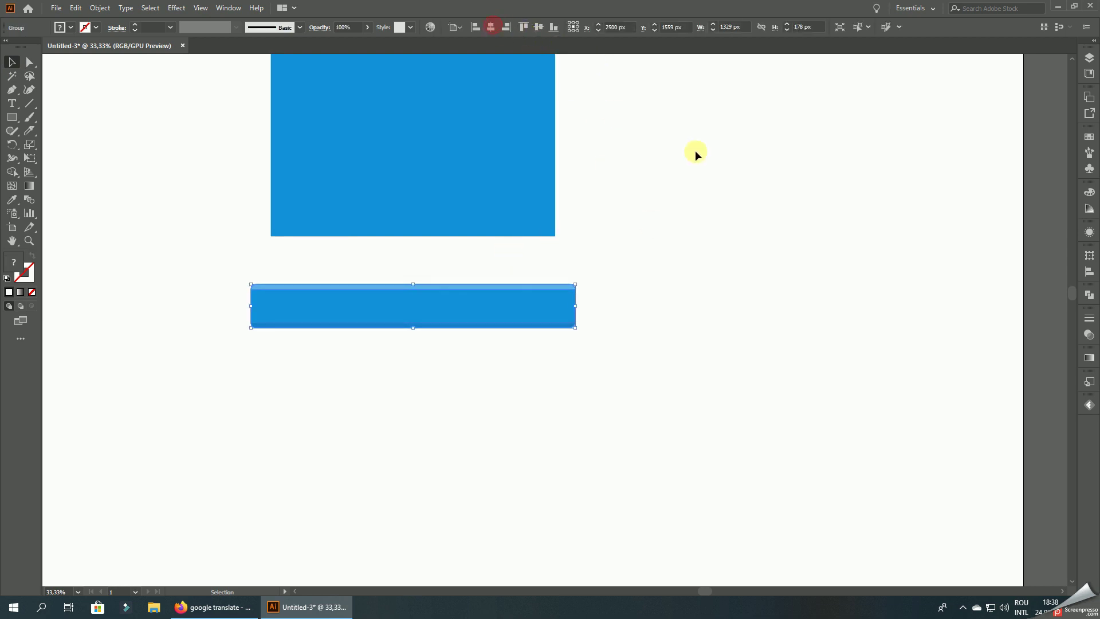
- Lower the large rounded blue shape so its bottom overlaps the bar
{"action": "left_click_drag", "start_coordinate": [669, 147], "coordinate": [737, 229]}
{"action": "left_click", "coordinate": [506, 169]}
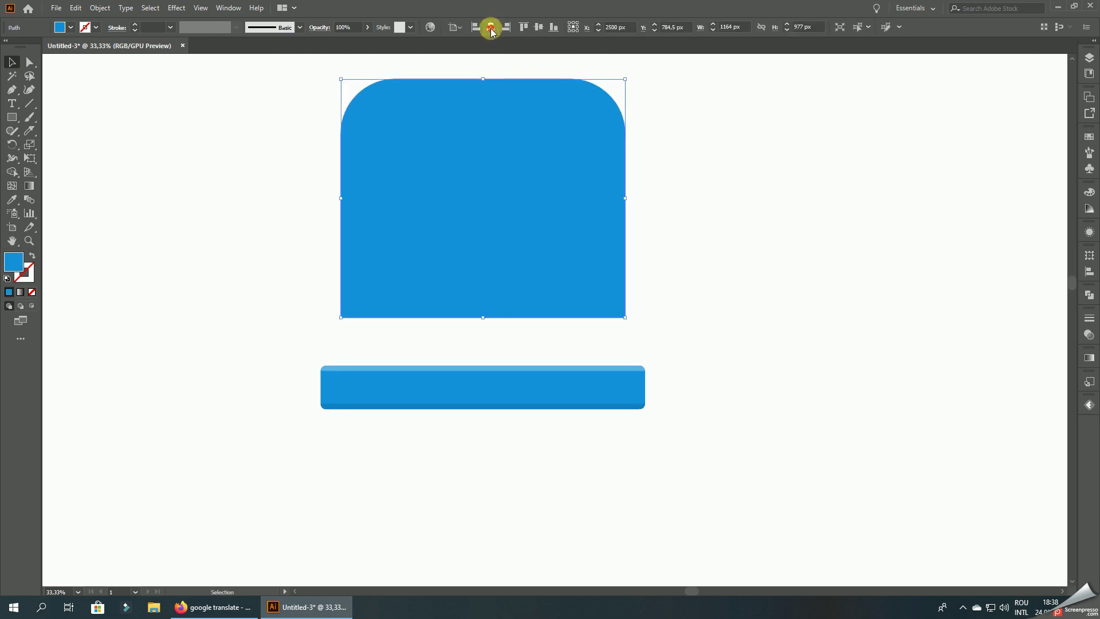
{"action": "left_click_drag", "start_coordinate": [491, 167], "coordinate": [499, 237]}
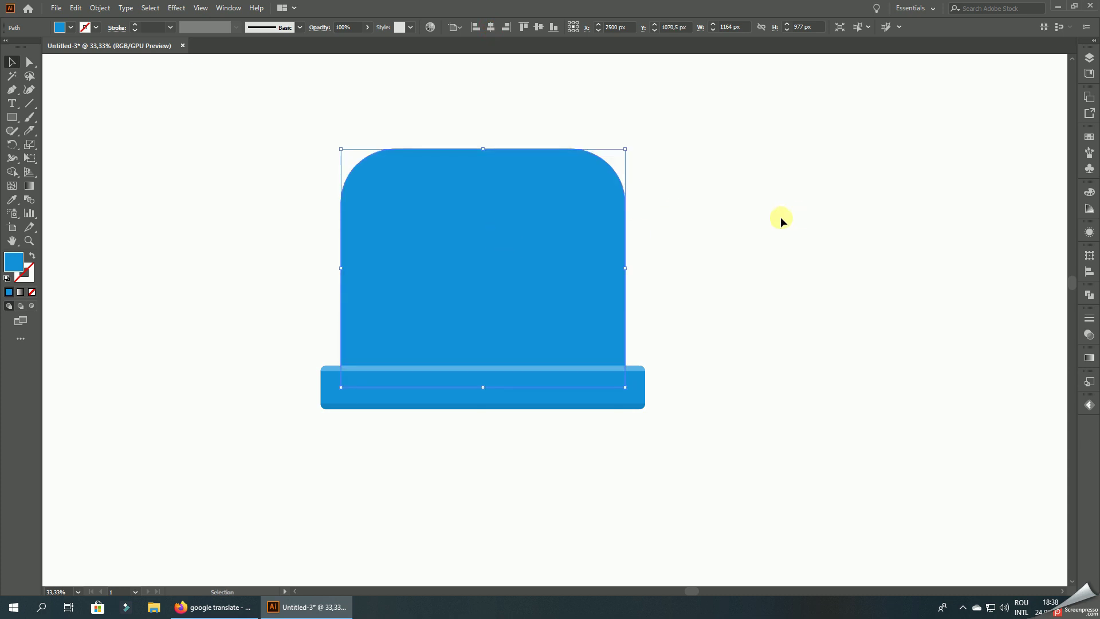
{"action": "left_click", "coordinate": [754, 254]}
{"action": "scroll", "coordinate": [745, 245], "scroll_direction": "down", "scroll_amount": 3}
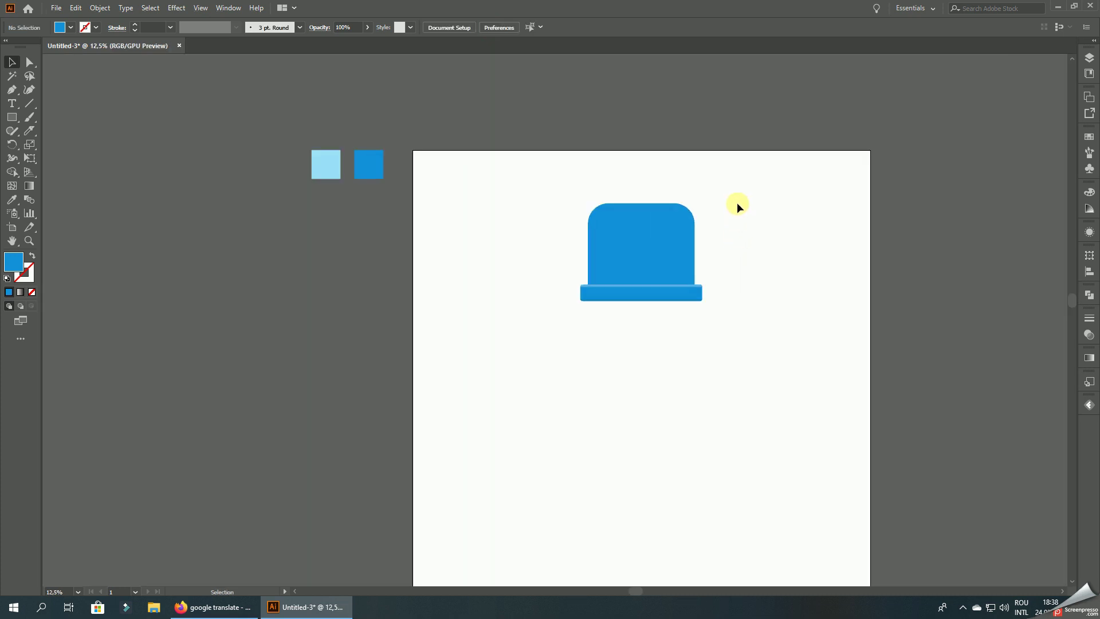
{"action": "left_click_drag", "start_coordinate": [742, 204], "coordinate": [675, 200]}
{"action": "scroll", "coordinate": [678, 205], "scroll_direction": "up", "scroll_amount": 1}
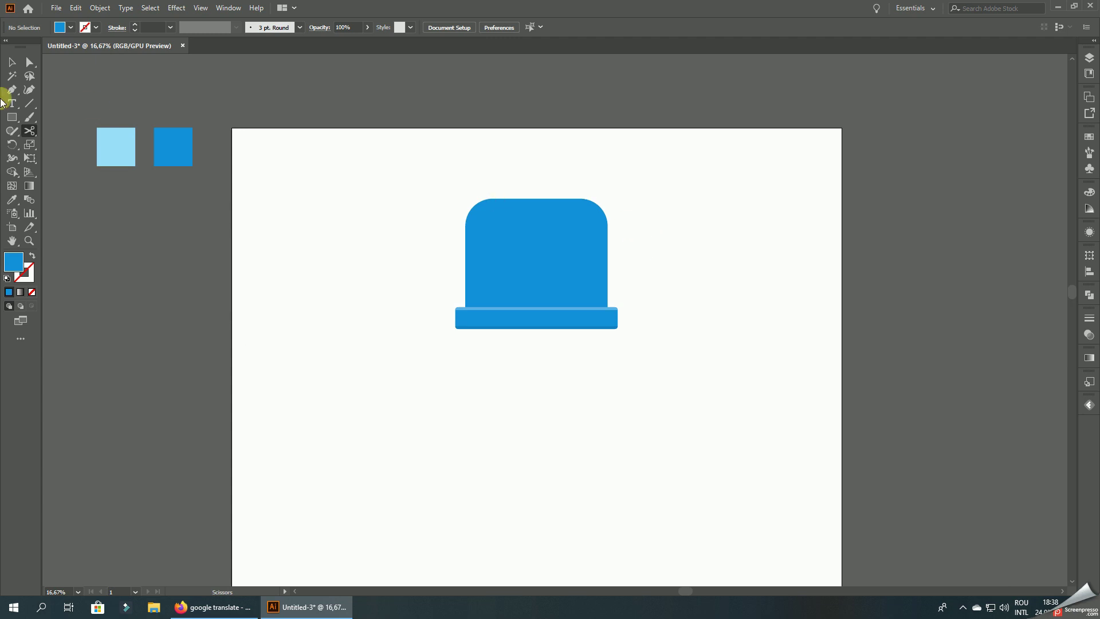
- Draw a tall thin stripe with the 10% dark strip style, spanning the cap to just below the brim
{"action": "left_click", "coordinate": [11, 116]}
{"action": "left_click_drag", "start_coordinate": [287, 190], "coordinate": [297, 339]}
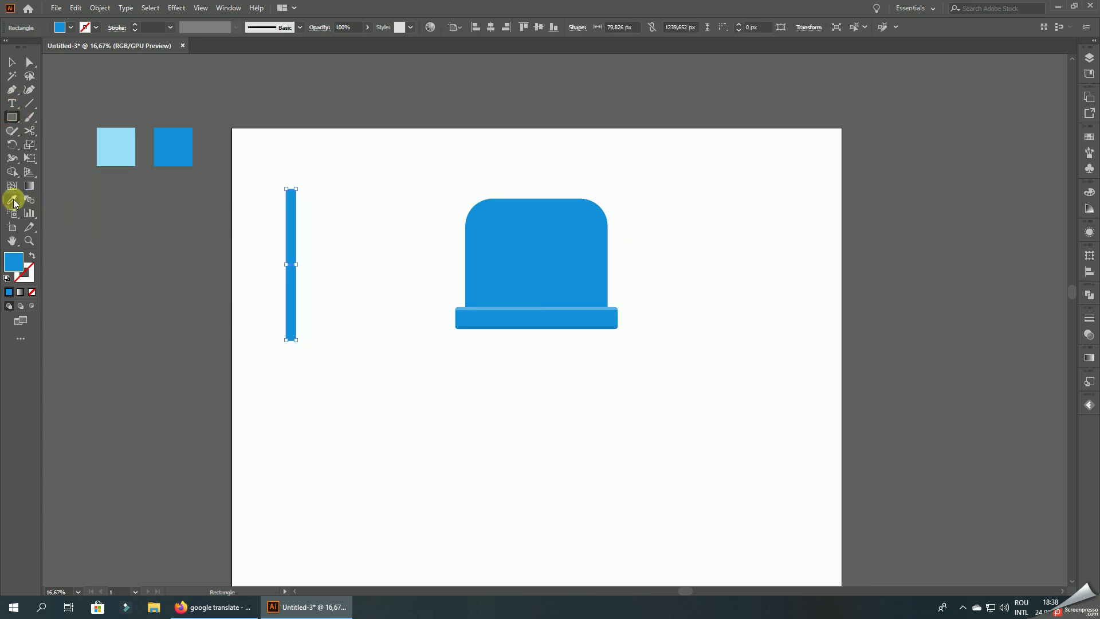
{"action": "left_click", "coordinate": [11, 200]}
{"action": "left_click", "coordinate": [497, 328]}
{"action": "left_click", "coordinate": [11, 62]}
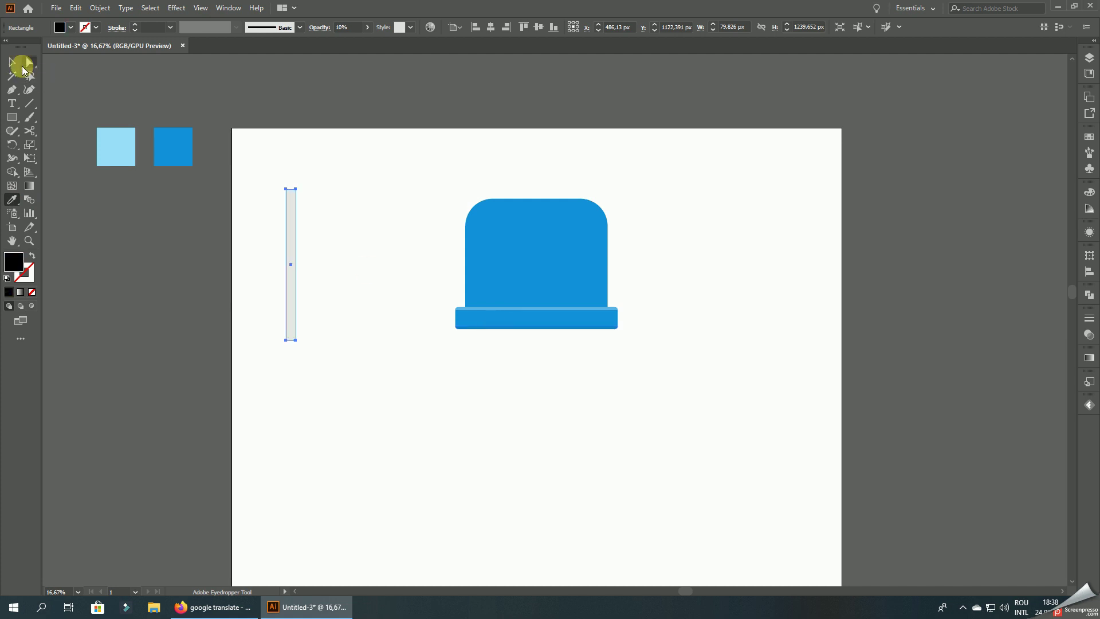
{"action": "scroll", "coordinate": [315, 239], "scroll_direction": "up", "scroll_amount": 1}
{"action": "mouse_move", "coordinate": [272, 130]}
{"action": "left_mouse_down"}
{"action": "mouse_move", "coordinate": [323, 180]}
{"action": "mouse_move", "coordinate": [642, 229]}
{"action": "left_mouse_up"}
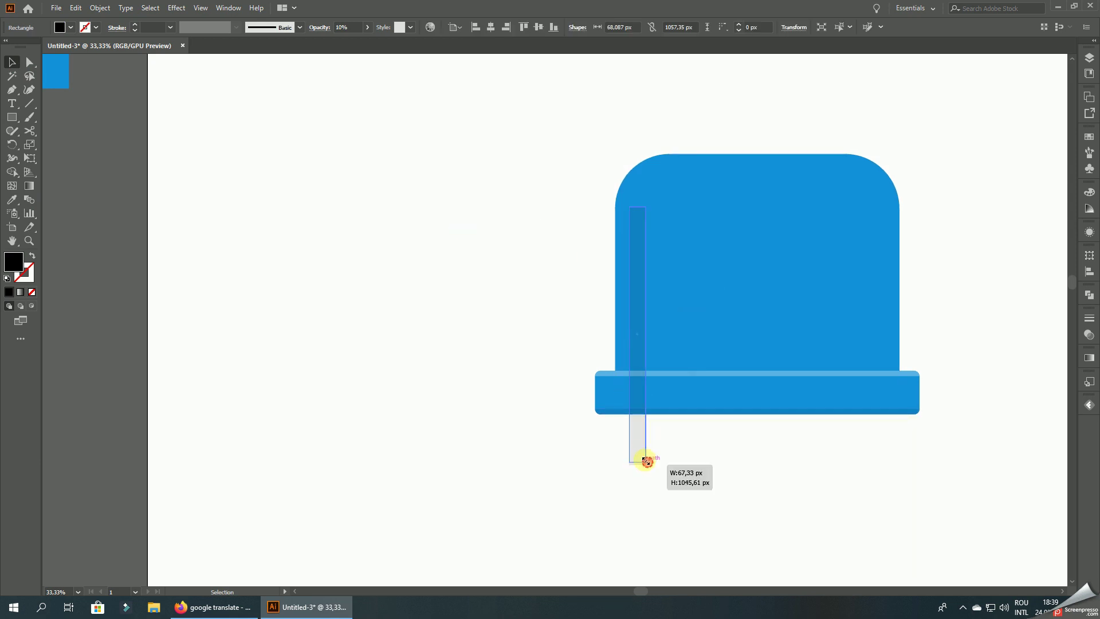
{"action": "left_click_drag", "start_coordinate": [648, 461], "coordinate": [642, 415]}
{"action": "left_click", "coordinate": [681, 462]}
- Duplicate the stripe three times to the right at even spacing
{"action": "scroll", "coordinate": [711, 290], "scroll_direction": "up", "scroll_amount": 1}
{"action": "mouse_move", "coordinate": [567, 209]}
{"action": "left_mouse_down"}
{"action": "mouse_move", "coordinate": [553, 216]}
{"action": "mouse_move", "coordinate": [602, 222]}
{"action": "left_mouse_up"}
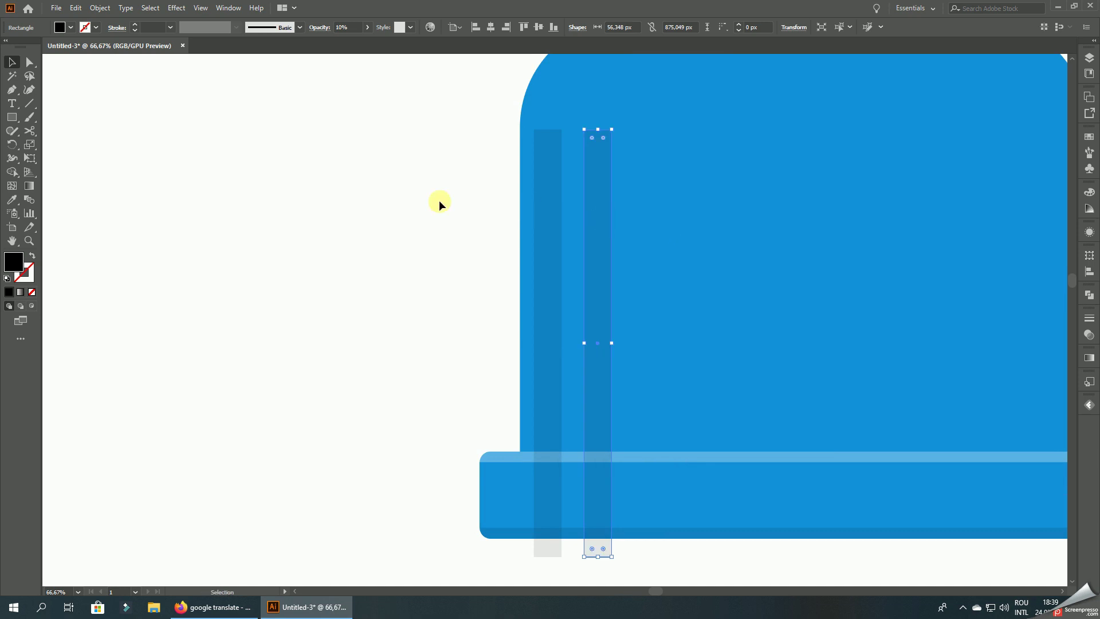
{"action": "scroll", "coordinate": [439, 202], "scroll_direction": "down", "scroll_amount": 3}
{"action": "key", "text": "ctrl+d"}
{"action": "key", "text": "ctrl+d"}
{"action": "key", "text": "ctrl+d"}
{"action": "key", "text": "ctrl+d"}
{"action": "key", "text": "ctrl+d"}
{"action": "key", "text": "ctrl+d"}
{"action": "key", "text": "ctrl+d"}
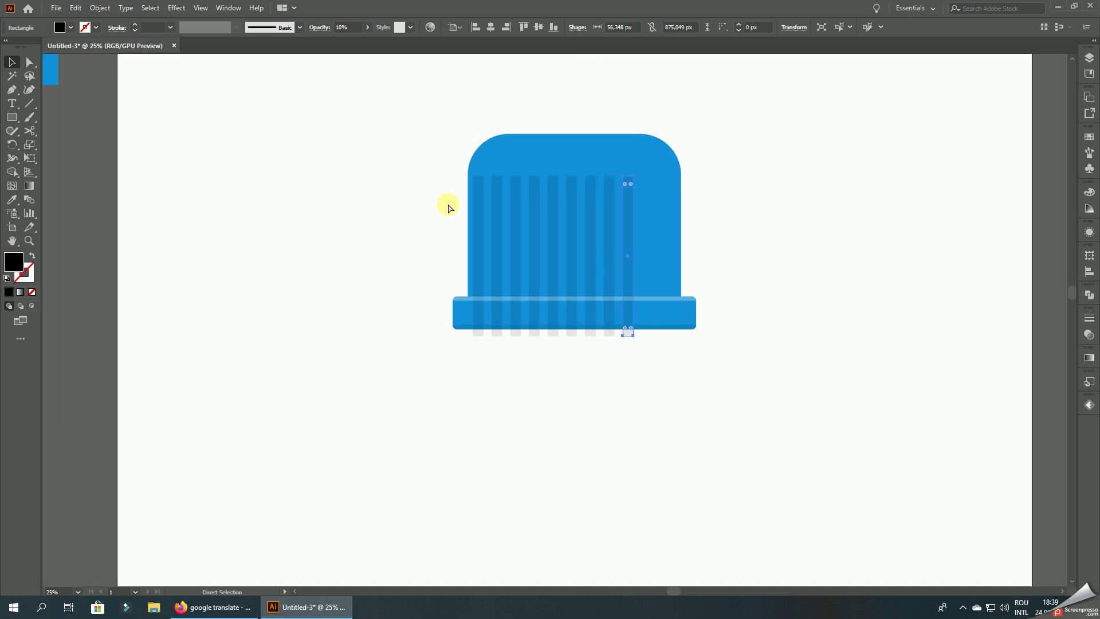
{"action": "key", "text": "ctrl+d"}
{"action": "key", "text": "ctrl+d"}
- Group the dark vertical bars and centre the group horizontally
{"action": "left_click_drag", "start_coordinate": [764, 208], "coordinate": [410, 198]}
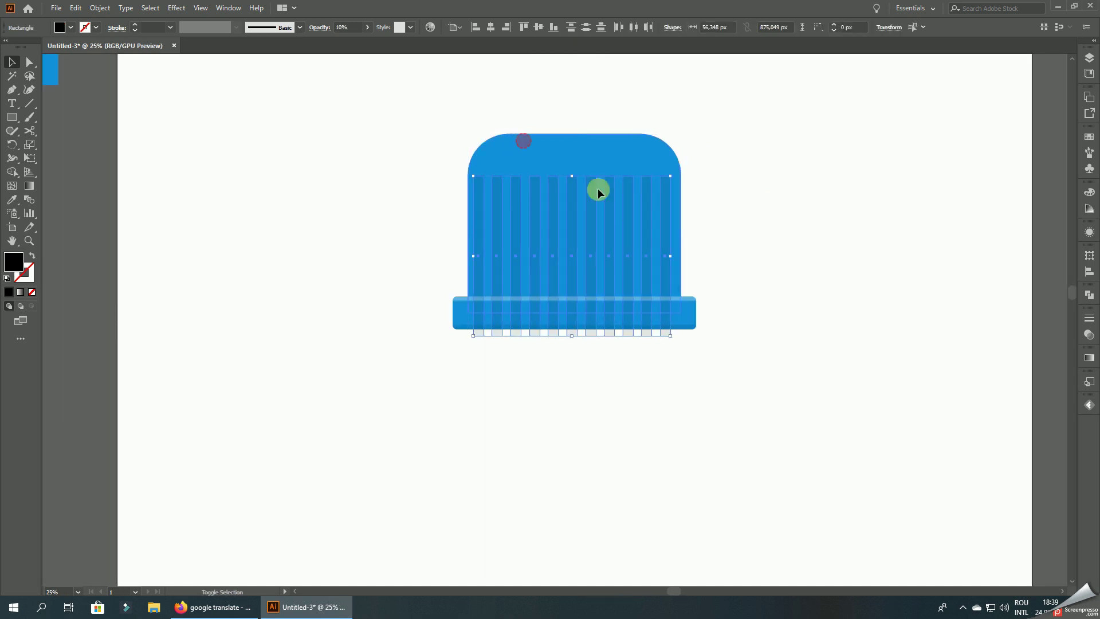
{"action": "right_click", "coordinate": [584, 194]}
{"action": "left_click", "coordinate": [612, 266]}
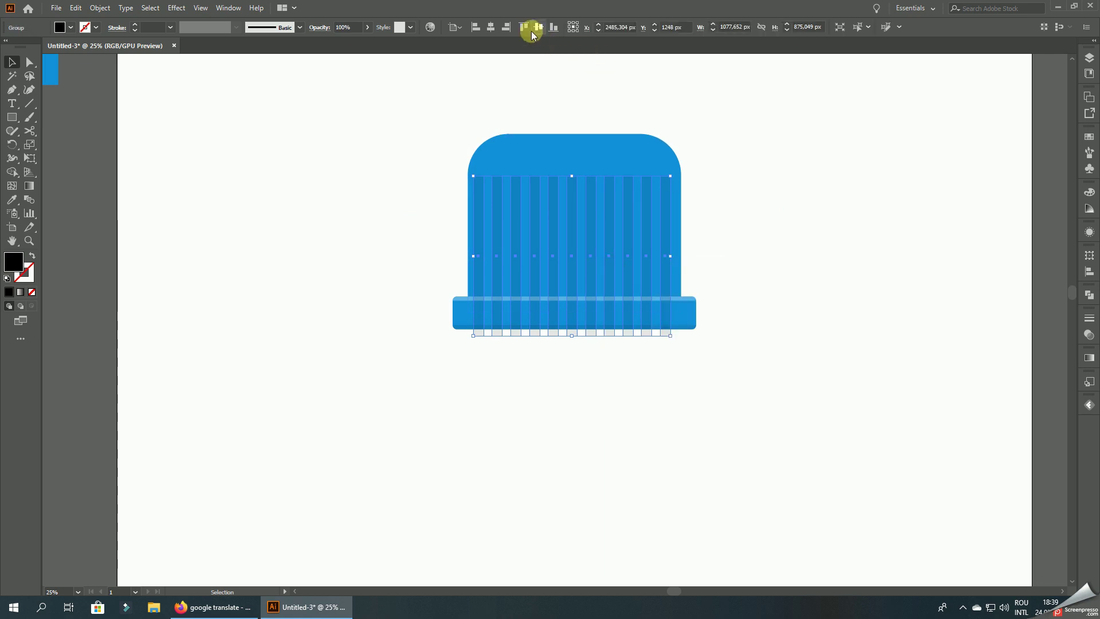
{"action": "left_click", "coordinate": [491, 27]}
- Shorten the bar group from the bottom and top to fit inside the cap top
{"action": "scroll", "coordinate": [559, 321], "scroll_direction": "up", "scroll_amount": 2}
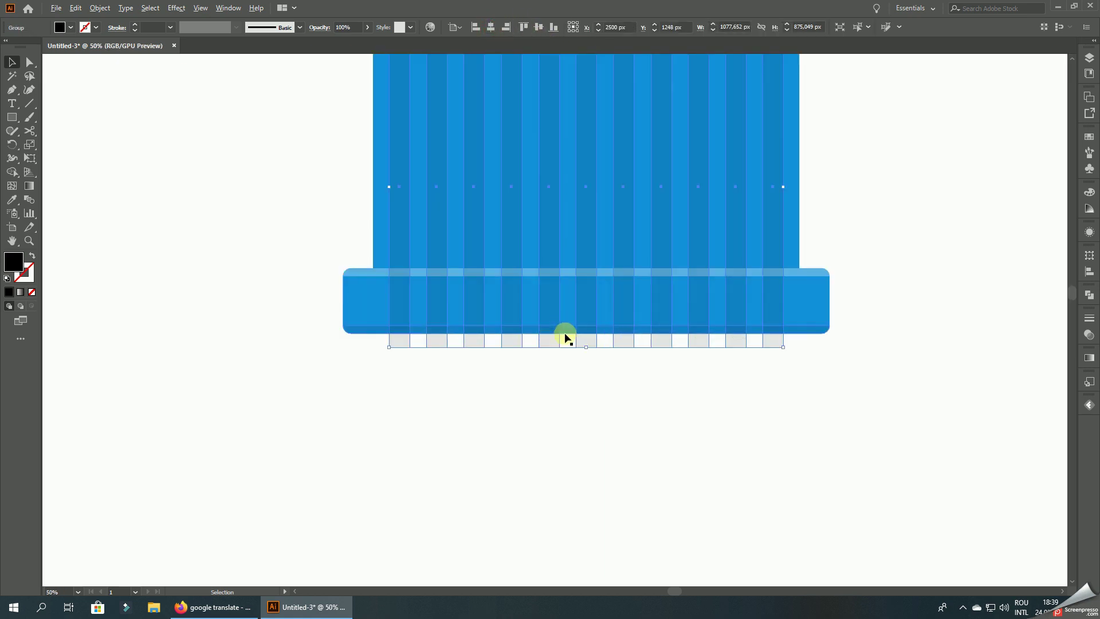
{"action": "mouse_move", "coordinate": [586, 346]}
{"action": "left_mouse_down"}
{"action": "mouse_move", "coordinate": [579, 273]}
{"action": "mouse_move", "coordinate": [582, 290]}
{"action": "left_mouse_up"}
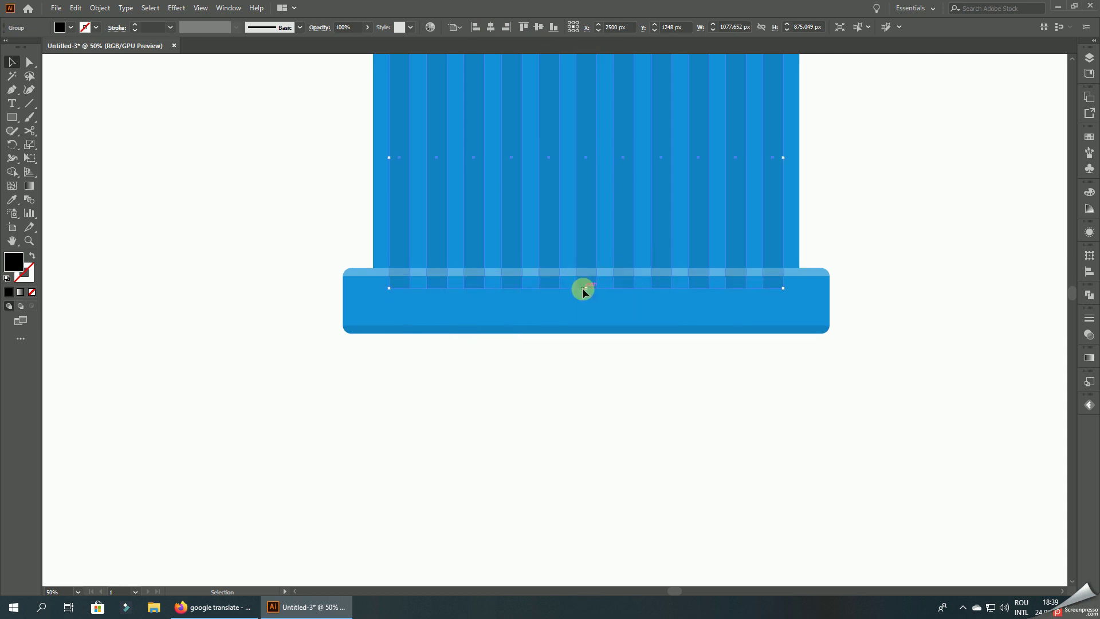
{"action": "scroll", "coordinate": [582, 290], "scroll_direction": "down", "scroll_amount": 2}
{"action": "left_click", "coordinate": [747, 201]}
{"action": "left_click", "coordinate": [566, 184]}
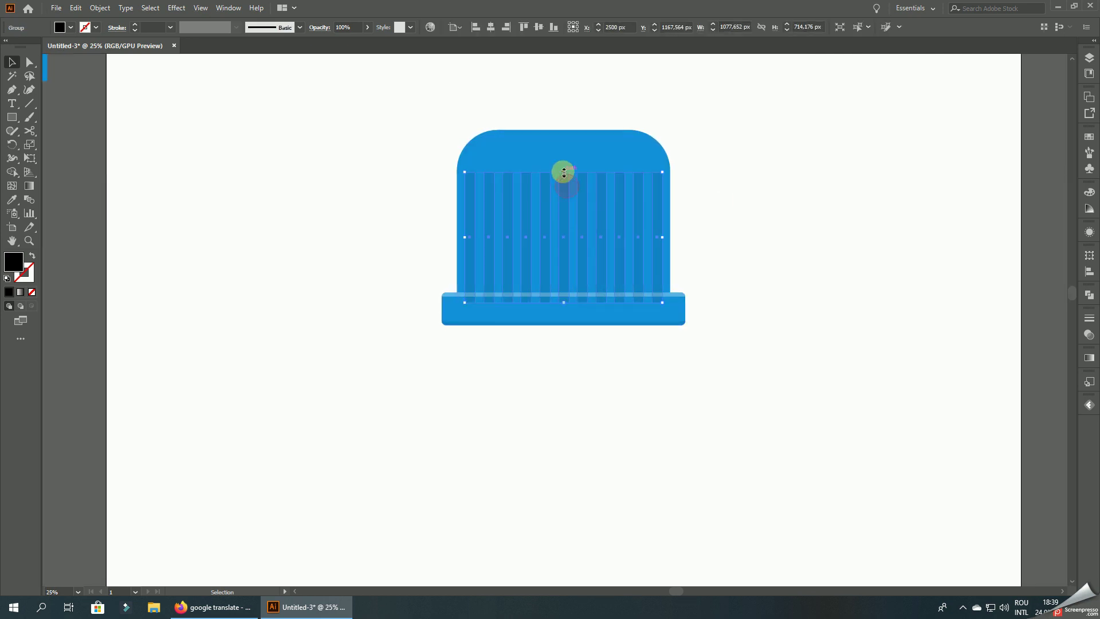
{"action": "left_click_drag", "start_coordinate": [563, 172], "coordinate": [565, 165]}
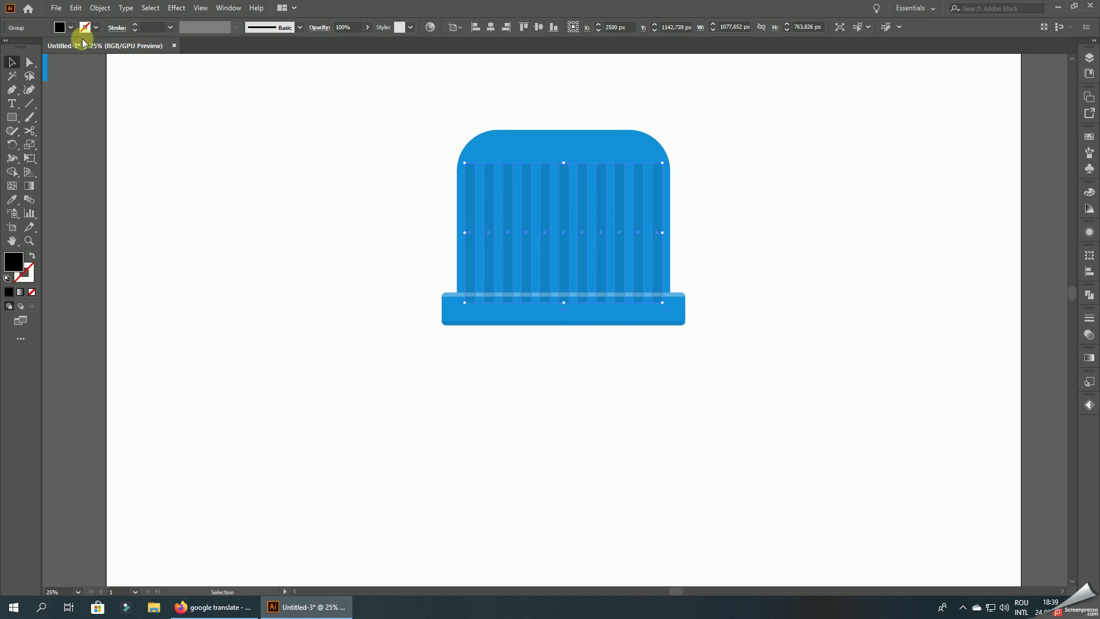
- Reduce the cap top's upper corner radius to 140 px with Direct Selection
{"action": "left_click", "coordinate": [29, 61]}
{"action": "left_click", "coordinate": [144, 98]}
{"action": "left_click", "coordinate": [473, 142]}
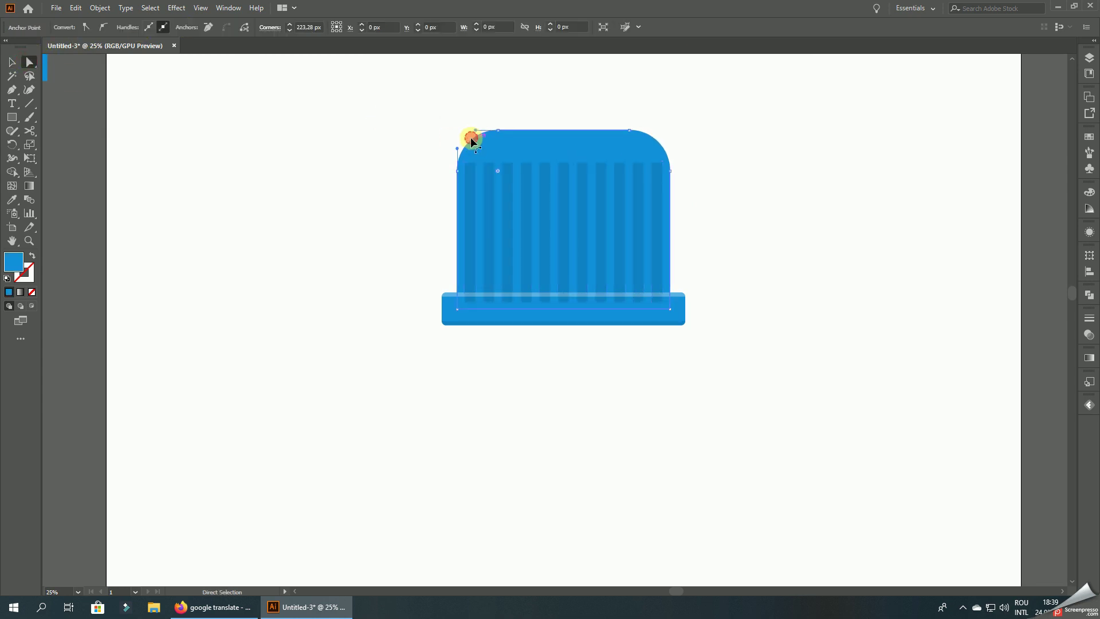
{"action": "left_click_drag", "start_coordinate": [656, 142], "coordinate": [645, 159]}
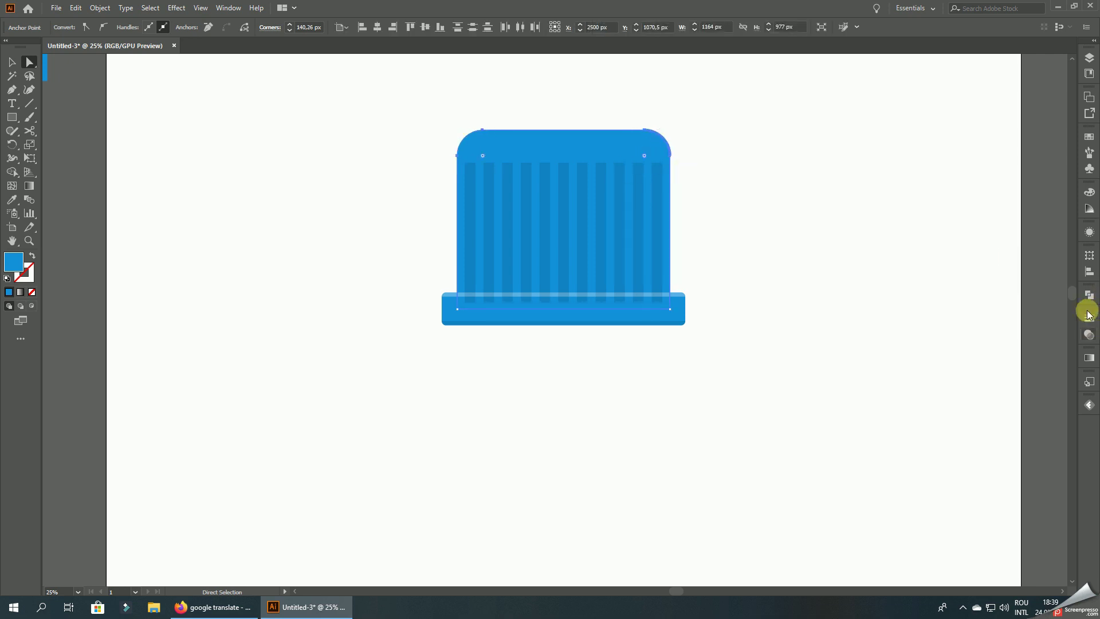
{"action": "left_click", "coordinate": [1088, 295]}
{"action": "left_click", "coordinate": [12, 61]}
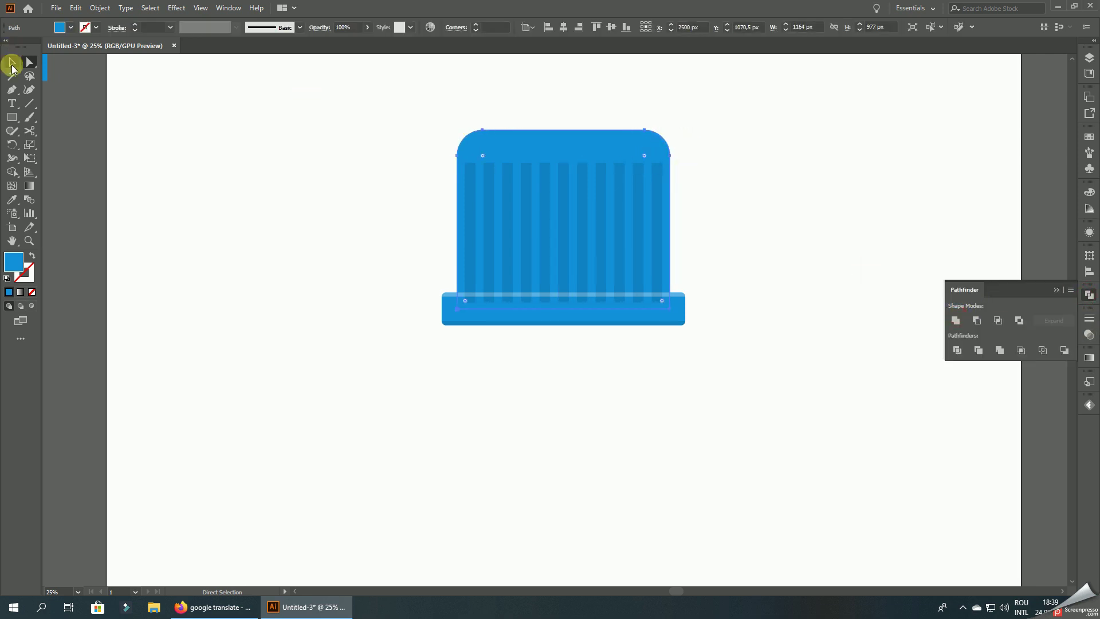
- Move the stripes group up about 24 px and scale it down slightly
{"action": "left_click", "coordinate": [147, 98]}
{"action": "key", "text": "ctrl+plus"}
{"action": "left_click_drag", "start_coordinate": [514, 213], "coordinate": [517, 198]}
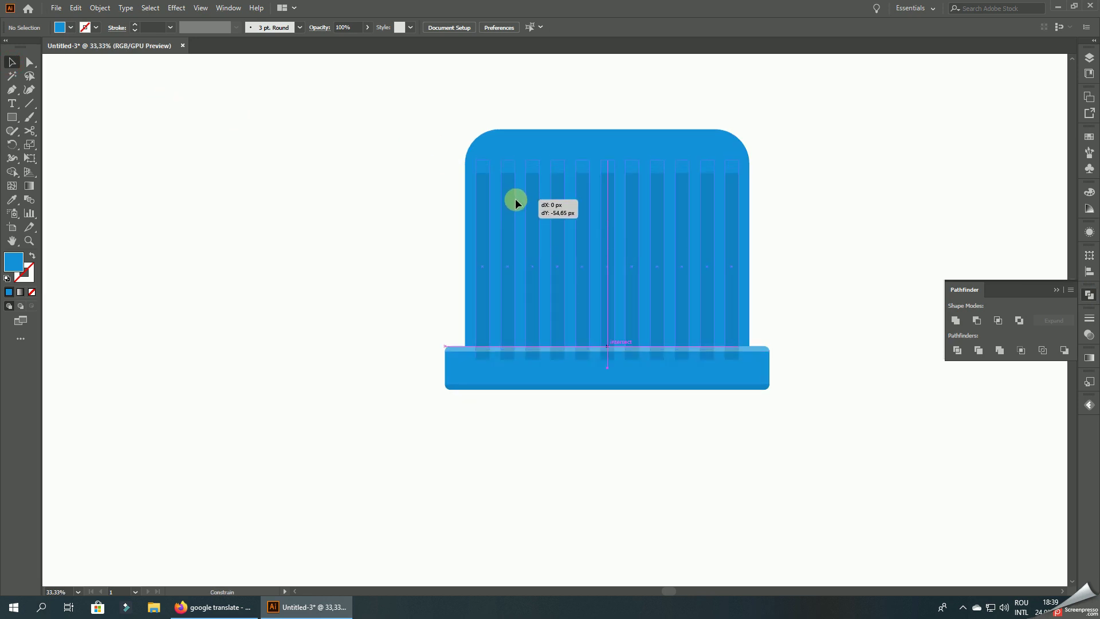
{"action": "left_click_drag", "start_coordinate": [608, 348], "coordinate": [607, 351]}
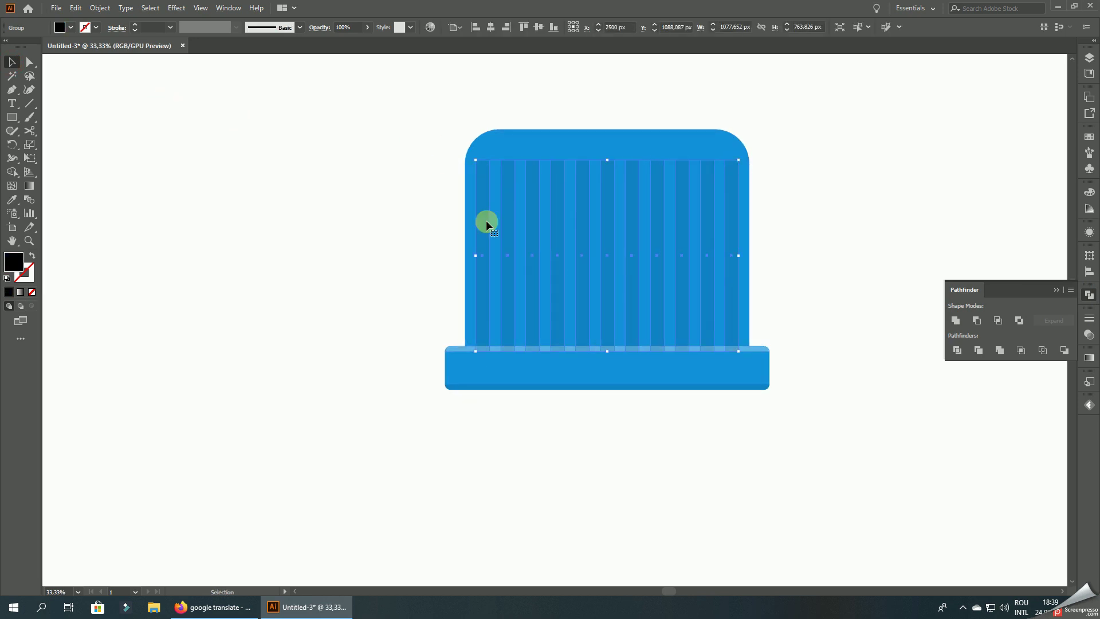
- Group the cap top with its stripes and send the group behind the base band
{"action": "left_click_drag", "start_coordinate": [383, 91], "coordinate": [601, 166]}
{"action": "right_click", "coordinate": [632, 153]}
{"action": "left_click", "coordinate": [662, 239]}
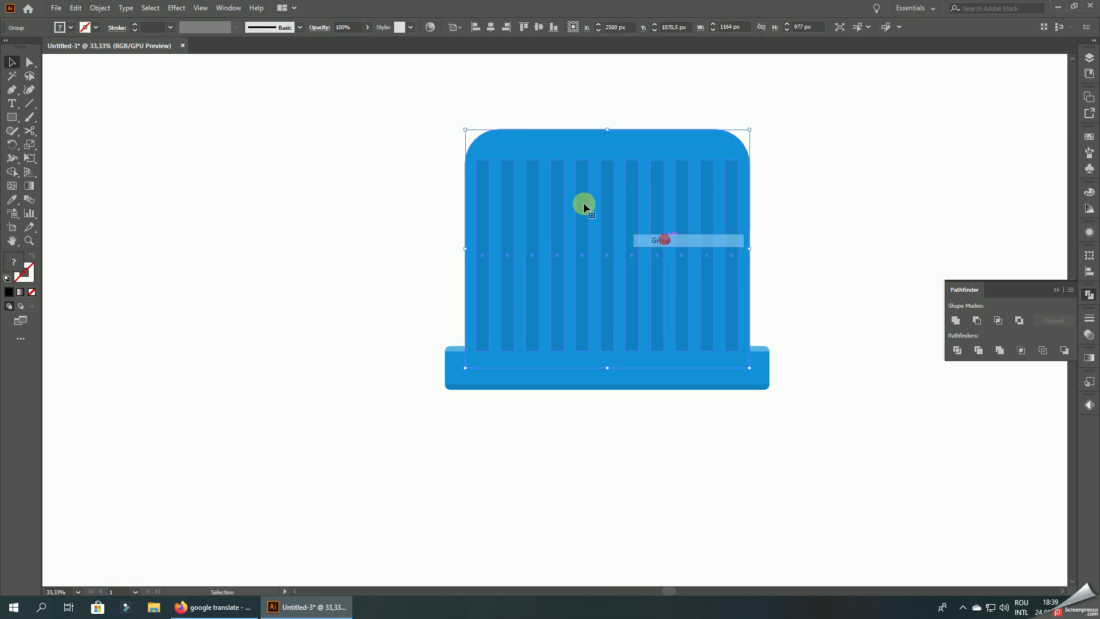
{"action": "right_click", "coordinate": [585, 177]}
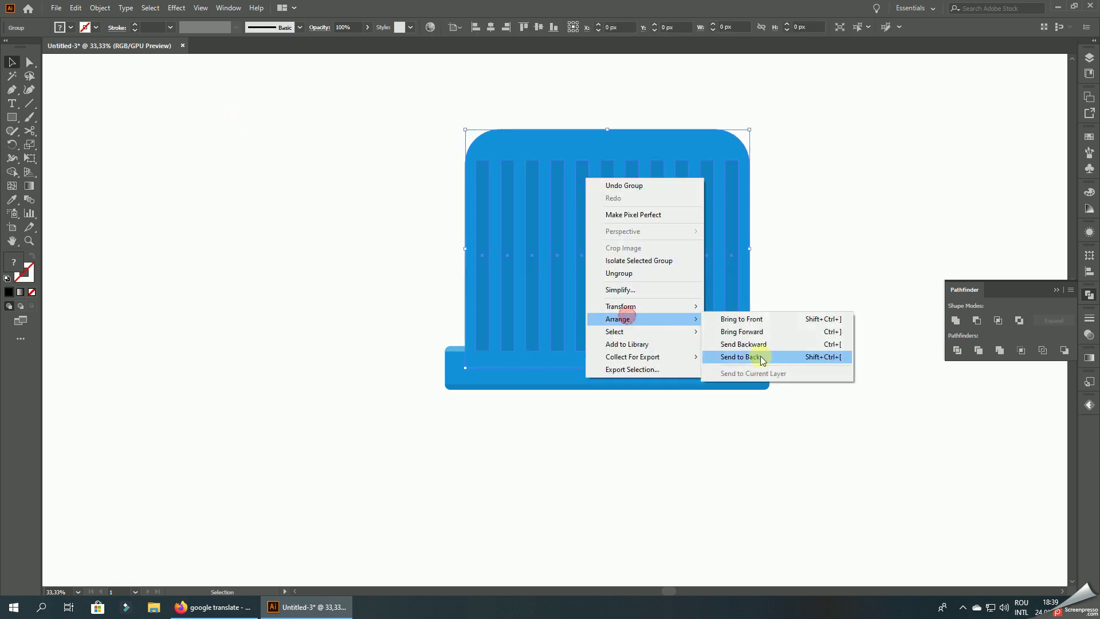
{"action": "left_click", "coordinate": [761, 356]}
{"action": "left_click", "coordinate": [850, 273]}
- Ungroup the cap top and its stripes
{"action": "scroll", "coordinate": [745, 197], "scroll_direction": "down", "scroll_amount": 2}
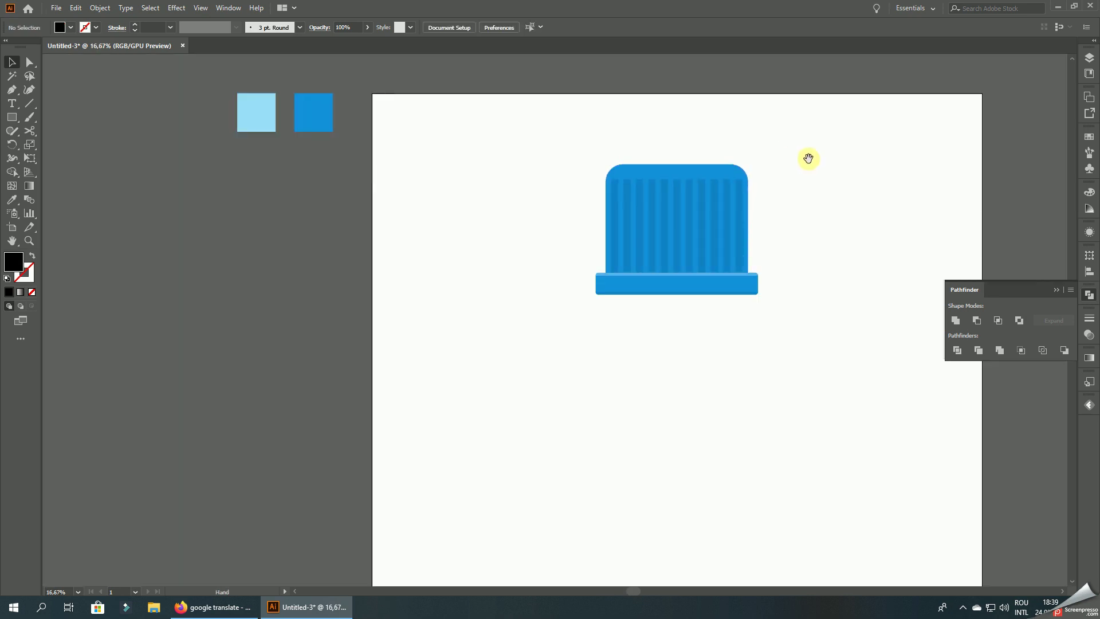
{"action": "left_click_drag", "start_coordinate": [808, 160], "coordinate": [707, 207]}
{"action": "scroll", "coordinate": [713, 191], "scroll_direction": "down", "scroll_amount": 2}
{"action": "scroll", "coordinate": [529, 202], "scroll_direction": "up", "scroll_amount": 1}
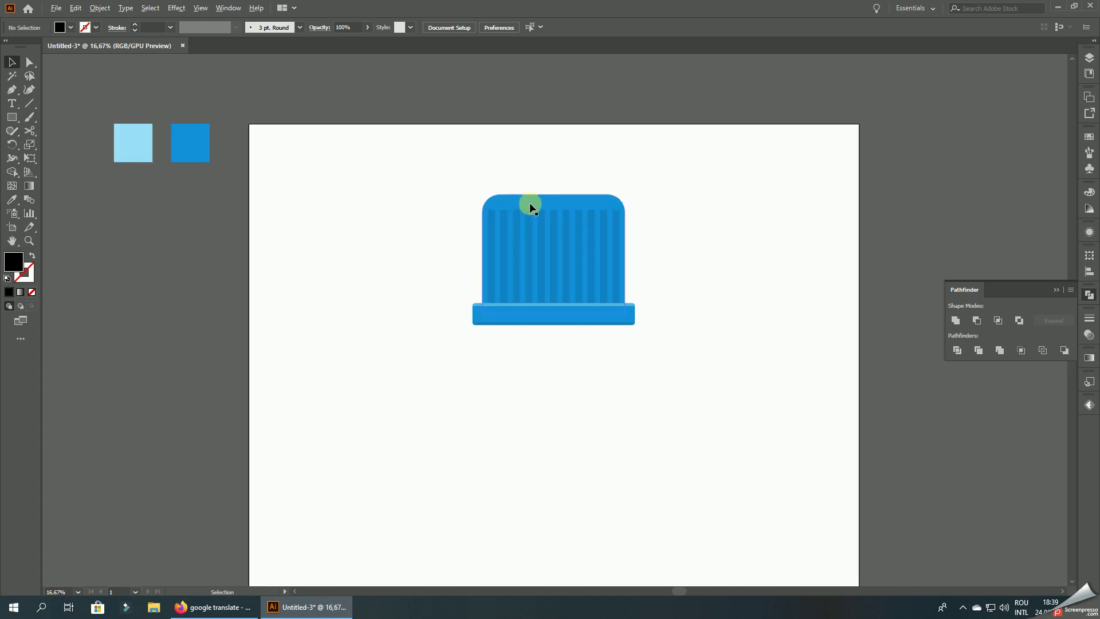
{"action": "scroll", "coordinate": [533, 198], "scroll_direction": "up", "scroll_amount": 1}
{"action": "scroll", "coordinate": [472, 195], "scroll_direction": "down", "scroll_amount": 1}
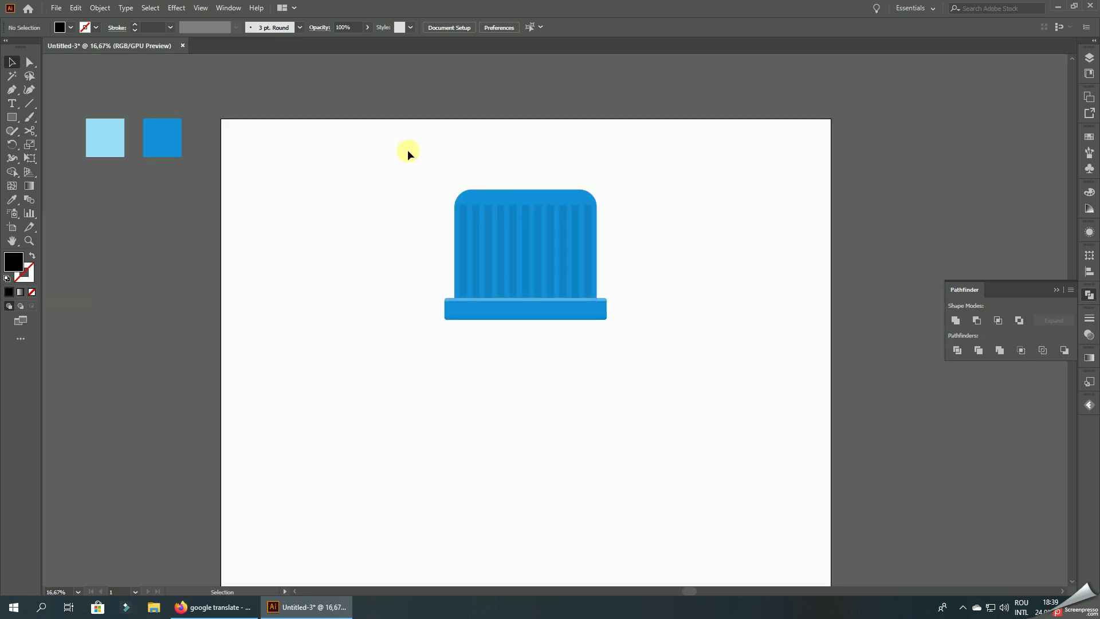
{"action": "scroll", "coordinate": [479, 182], "scroll_direction": "up", "scroll_amount": 1}
{"action": "right_click", "coordinate": [490, 208]}
{"action": "left_click", "coordinate": [530, 302]}
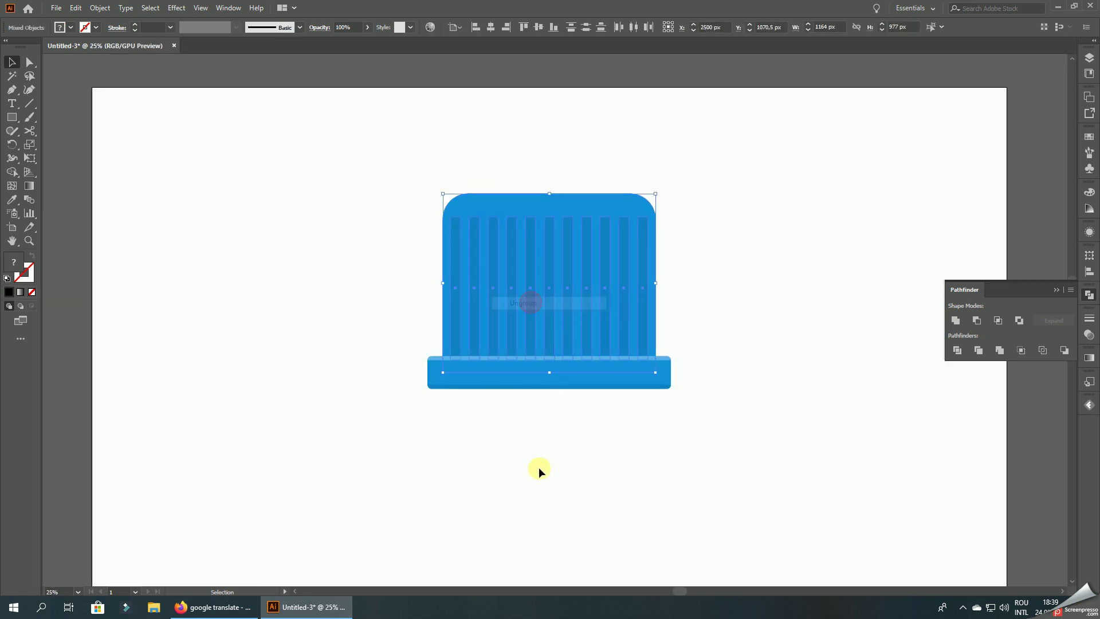
{"action": "left_click", "coordinate": [539, 469]}
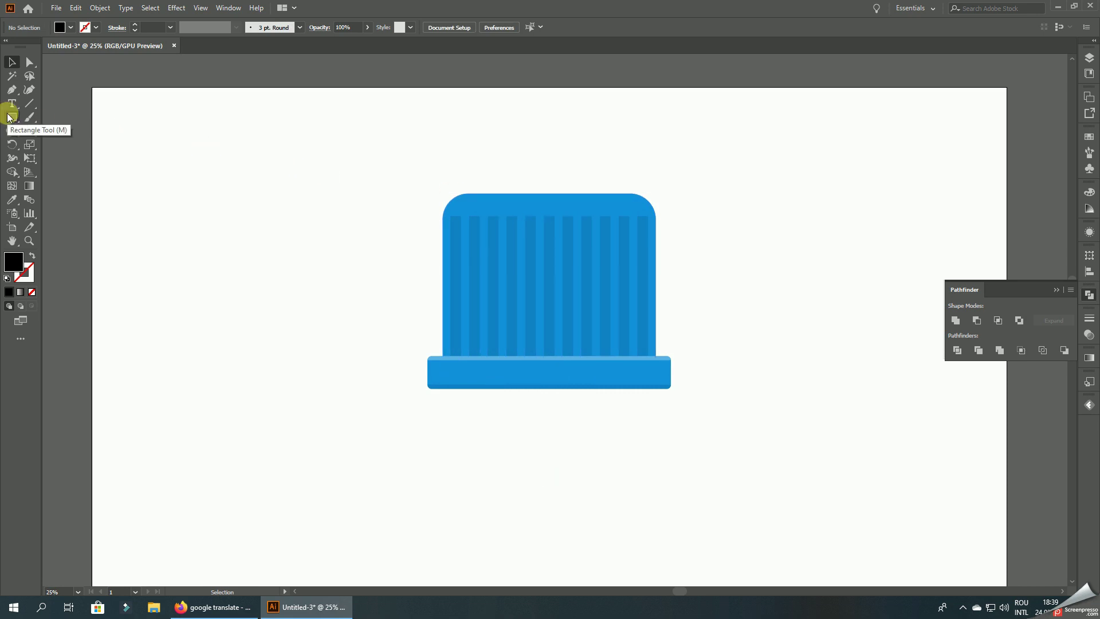
- Draw a tall rectangle over the cap's left side with the 30% white translucent style
{"action": "left_click_drag", "start_coordinate": [432, 177], "coordinate": [508, 167]}
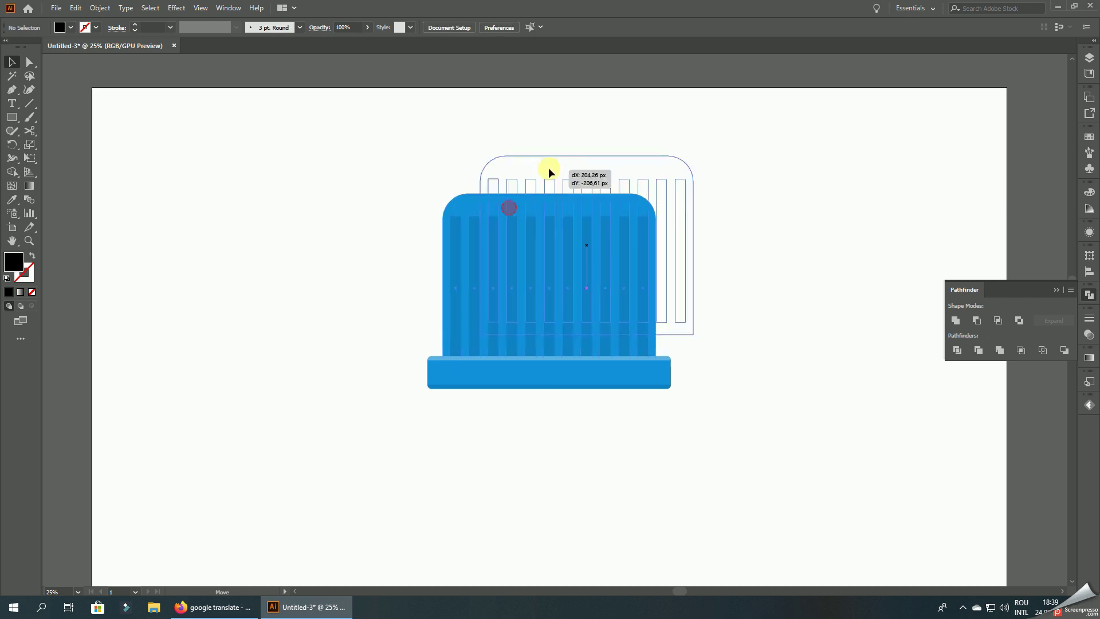
{"action": "left_click", "coordinate": [526, 148]}
{"action": "left_click", "coordinate": [12, 117]}
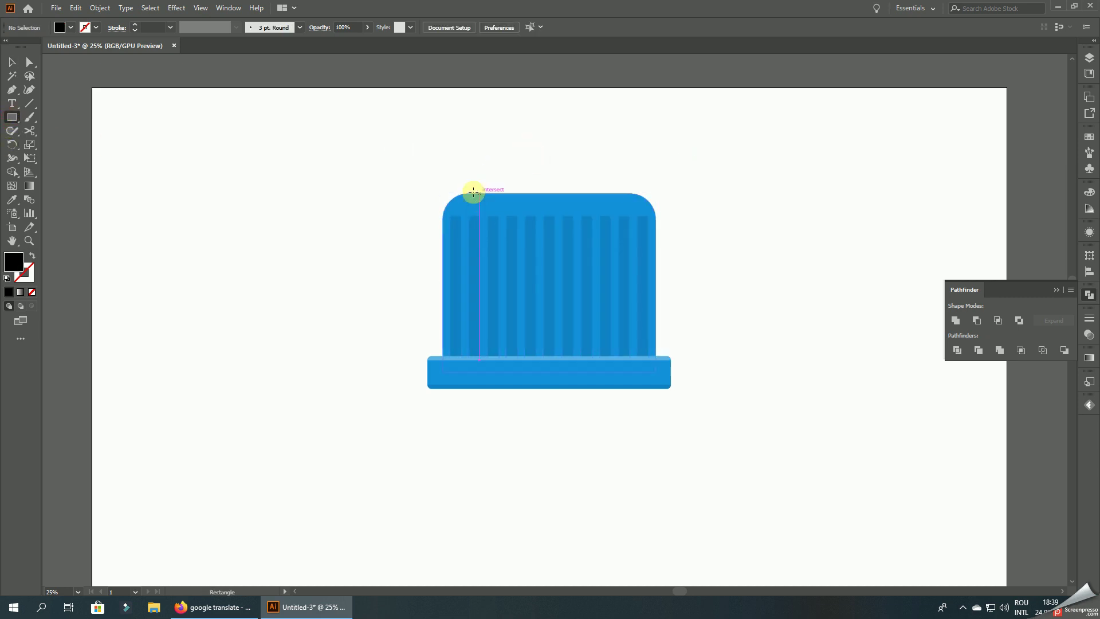
{"action": "left_click_drag", "start_coordinate": [474, 185], "coordinate": [520, 395]}
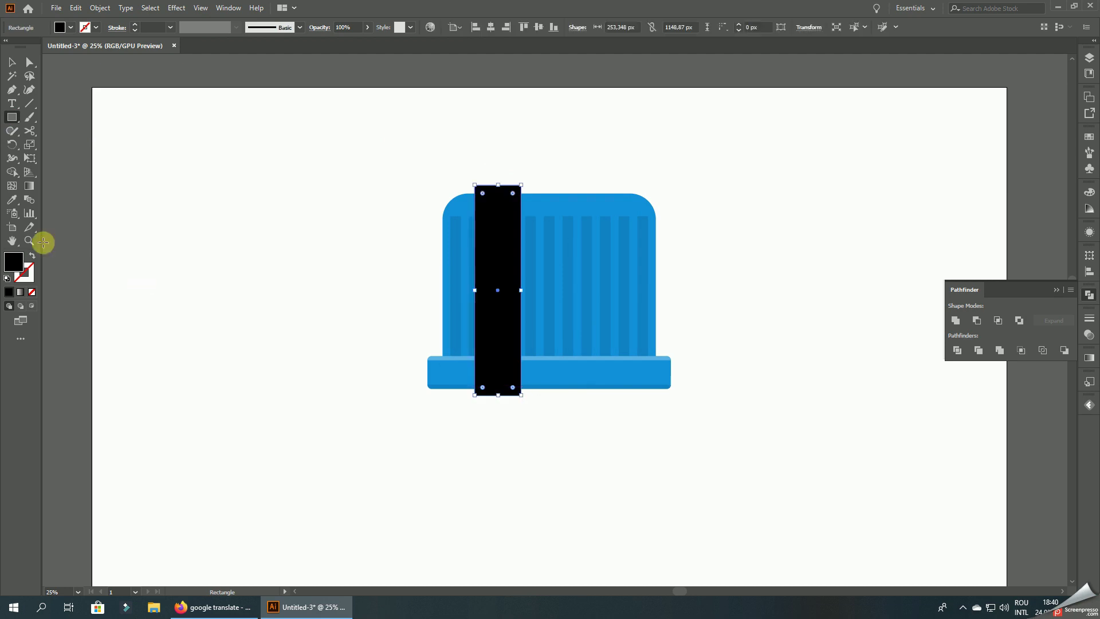
{"action": "left_click", "coordinate": [16, 200]}
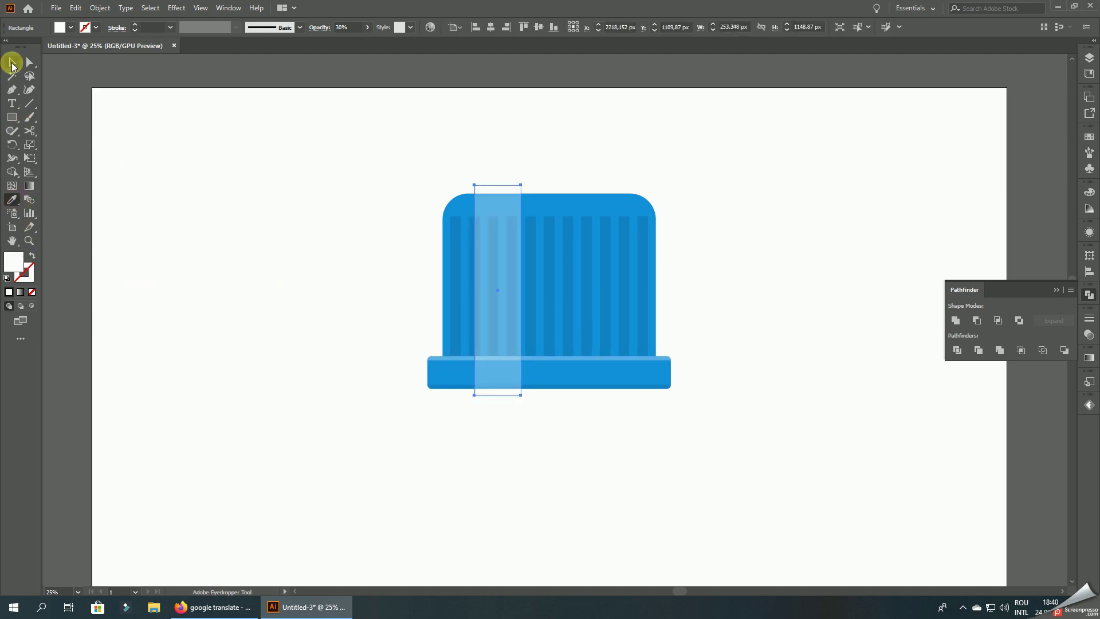
{"action": "left_click", "coordinate": [12, 64]}
- Alt-drag a copy of the light band down-left and extend it to the base's bottom edge
{"action": "left_click", "coordinate": [157, 163]}
{"action": "left_click_drag", "start_coordinate": [505, 268], "coordinate": [482, 315]}
{"action": "scroll", "coordinate": [504, 364], "scroll_direction": "up", "scroll_amount": 3, "text": "alt"}
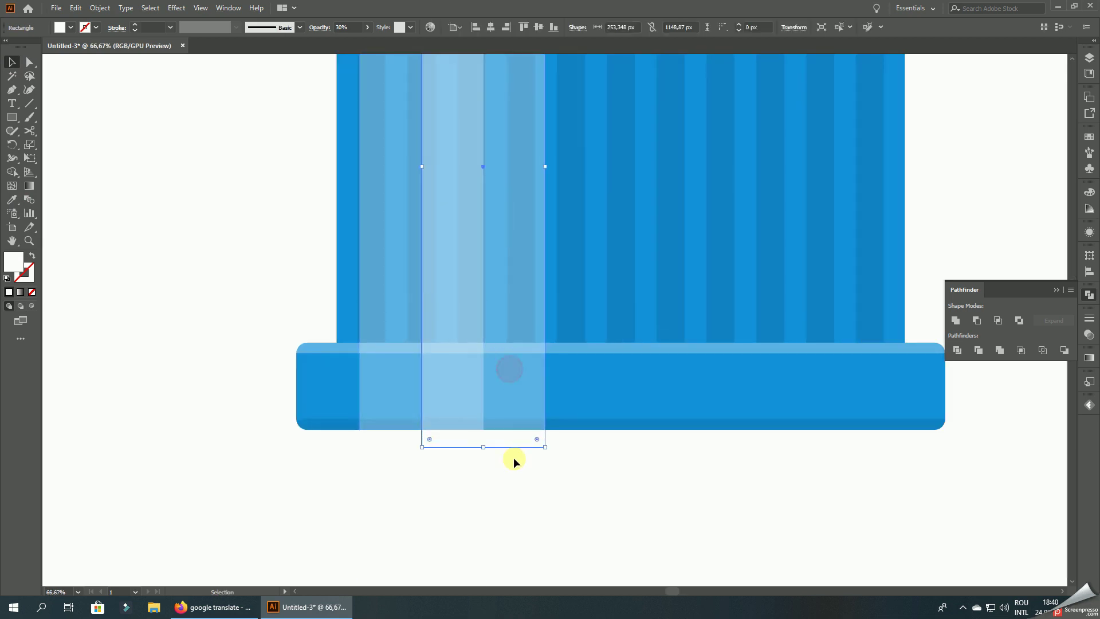
{"action": "left_click_drag", "start_coordinate": [485, 447], "coordinate": [484, 423]}
{"action": "scroll", "coordinate": [493, 435], "scroll_direction": "down", "scroll_amount": 3, "text": "alt"}
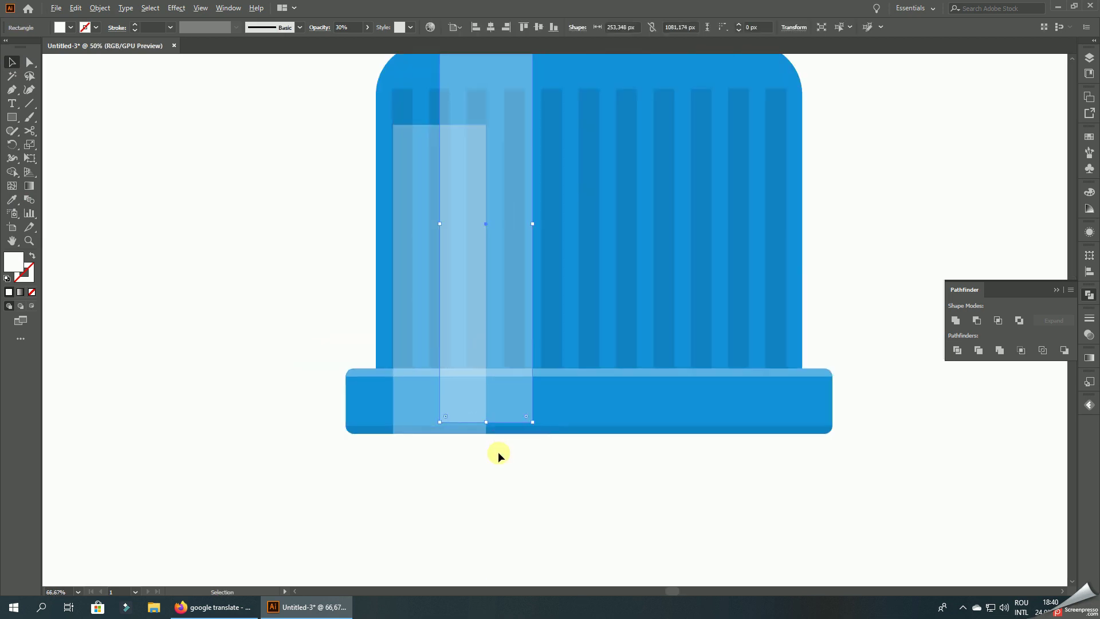
{"action": "scroll", "coordinate": [479, 232], "scroll_direction": "up", "scroll_amount": 3, "text": "alt"}
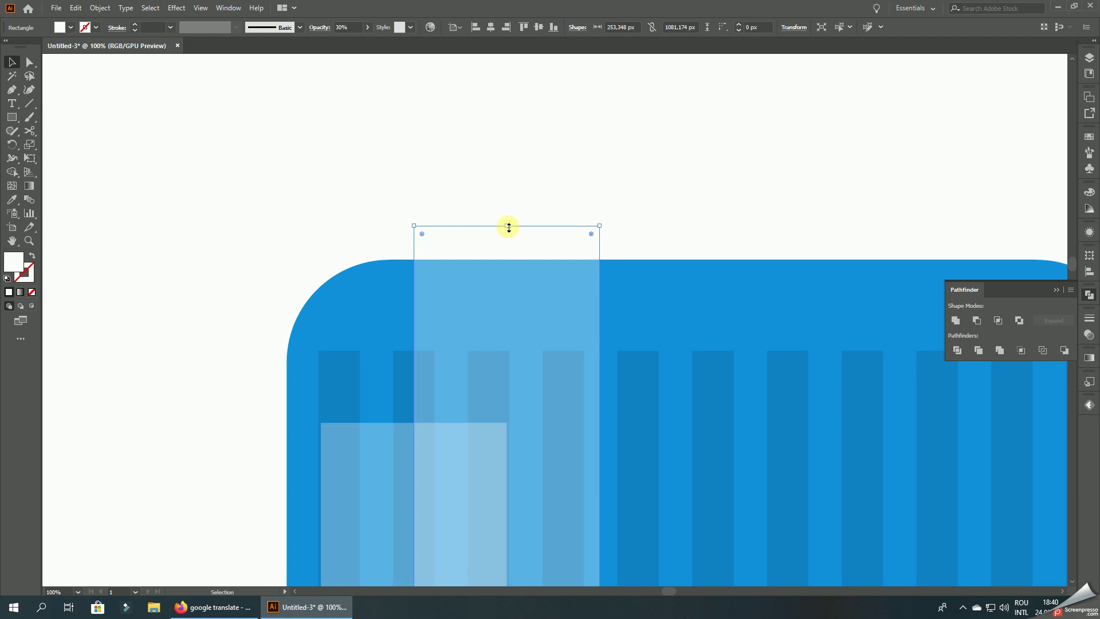
- Trim the tall band's top to the cap top and select the cap's upper shapes
{"action": "left_click_drag", "start_coordinate": [508, 227], "coordinate": [507, 259]}
{"action": "left_click", "coordinate": [496, 211]}
{"action": "scroll", "coordinate": [423, 262], "scroll_direction": "up", "scroll_amount": 3, "text": "alt"}
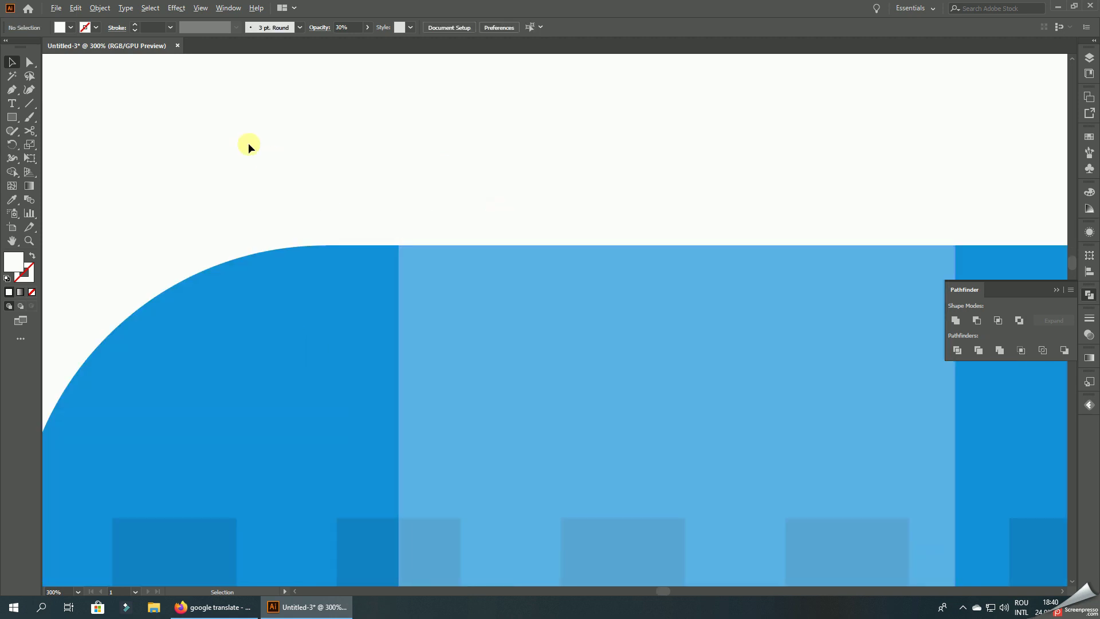
{"action": "scroll", "coordinate": [248, 144], "scroll_direction": "down", "scroll_amount": 3, "text": "alt"}
{"action": "left_click_drag", "start_coordinate": [457, 118], "coordinate": [521, 182]}
{"action": "right_click", "coordinate": [515, 173]}
- Send the selected upper cap shapes to the back
{"action": "left_click", "coordinate": [551, 302]}
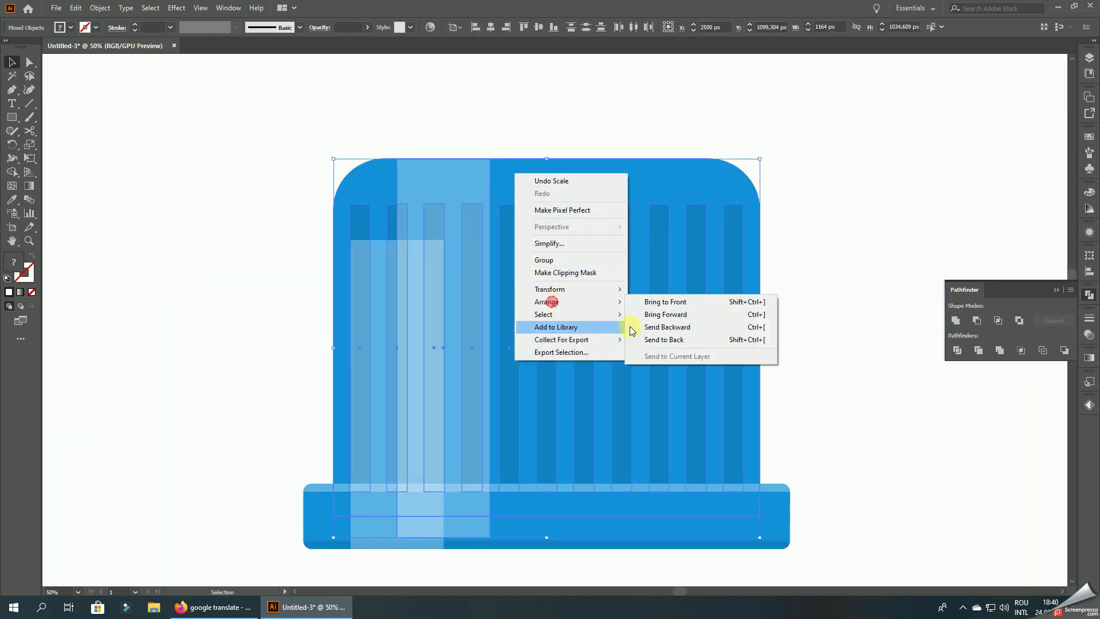
{"action": "left_click", "coordinate": [706, 339]}
{"action": "left_click", "coordinate": [889, 243]}
- Resize the tall light band so it spans only the cap base's height
{"action": "scroll", "coordinate": [627, 201], "scroll_direction": "down", "scroll_amount": 3, "text": "alt"}
{"action": "left_click", "coordinate": [507, 289]}
{"action": "scroll", "coordinate": [507, 289], "scroll_direction": "up", "scroll_amount": 3, "text": "alt"}
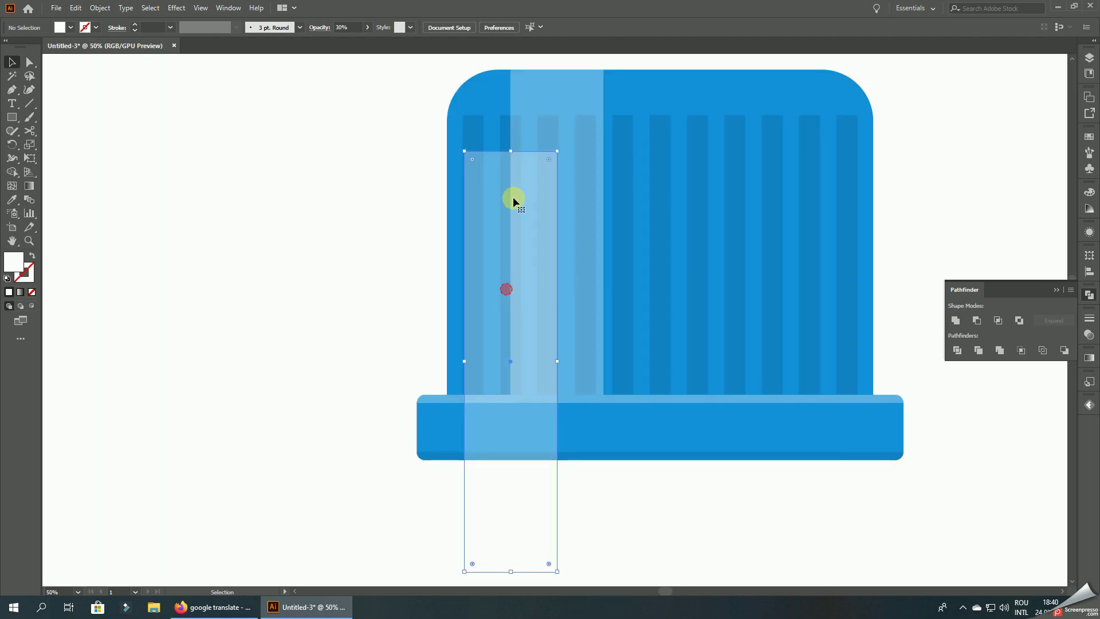
{"action": "left_click_drag", "start_coordinate": [508, 150], "coordinate": [500, 396]}
{"action": "scroll", "coordinate": [535, 435], "scroll_direction": "down", "scroll_amount": 2}
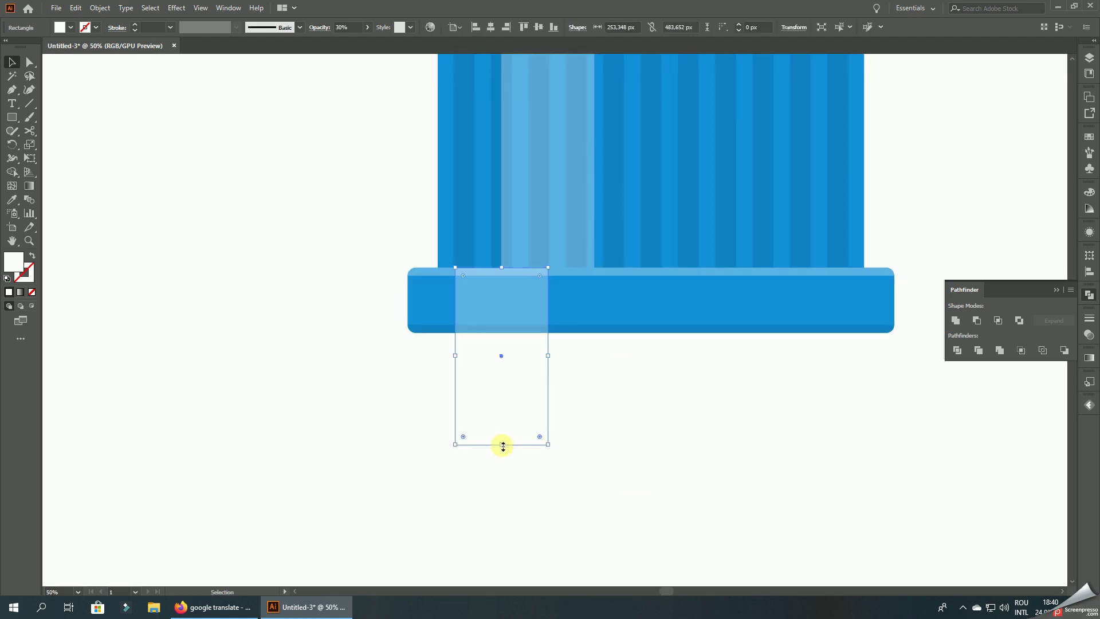
{"action": "left_click_drag", "start_coordinate": [503, 446], "coordinate": [499, 331]}
{"action": "left_click", "coordinate": [504, 339]}
- Align the light band's top edge with the base top
{"action": "scroll", "coordinate": [481, 269], "scroll_direction": "up", "scroll_amount": 3, "text": "alt"}
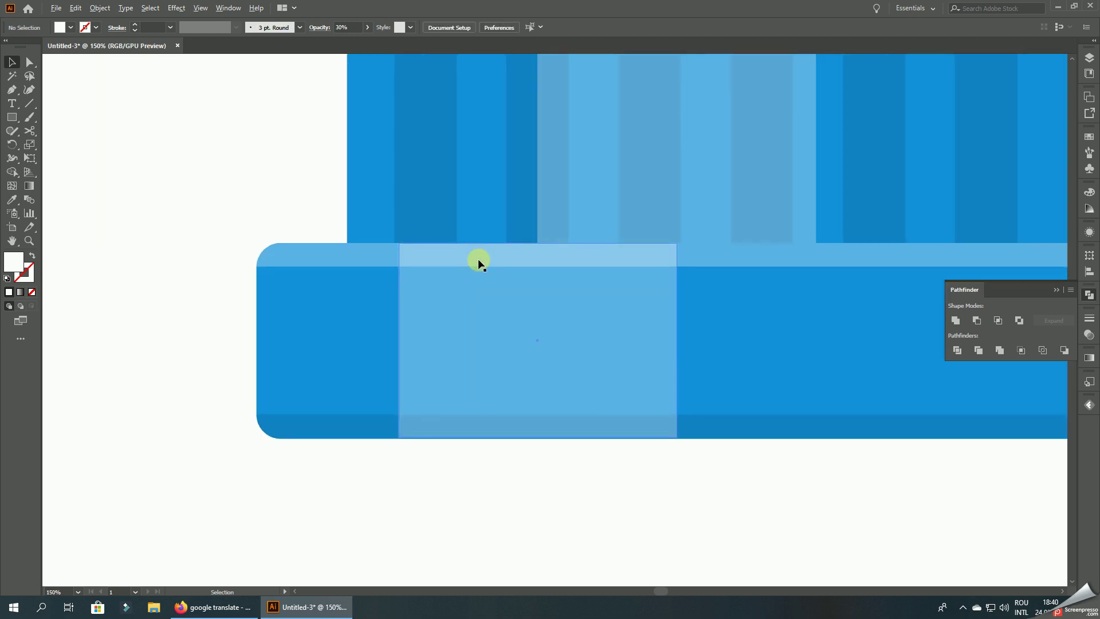
{"action": "scroll", "coordinate": [479, 263], "scroll_direction": "up", "scroll_amount": 3, "text": "alt"}
{"action": "left_click", "coordinate": [641, 221]}
{"action": "mouse_move", "coordinate": [641, 221]}
{"action": "left_mouse_down"}
{"action": "mouse_move", "coordinate": [636, 251]}
{"action": "mouse_move", "coordinate": [634, 221]}
{"action": "left_mouse_up"}
{"action": "scroll", "coordinate": [403, 216], "scroll_direction": "down", "scroll_amount": 5, "text": "alt"}
{"action": "left_click", "coordinate": [509, 406]}
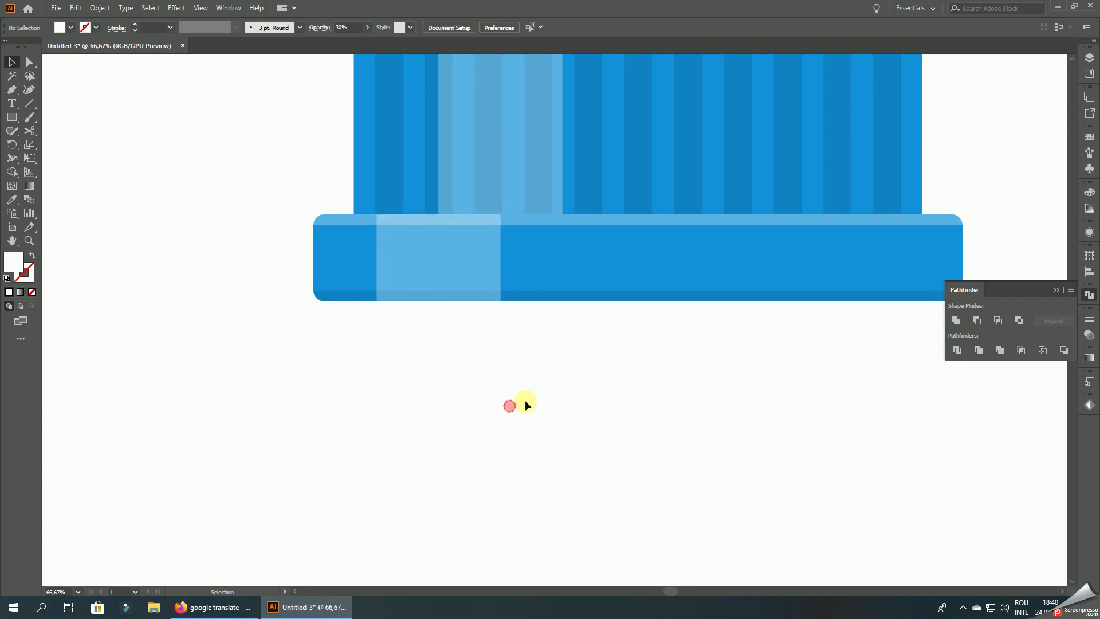
- Lower the translucent light-blue stripe's opacity to 20%
{"action": "scroll", "coordinate": [548, 420], "scroll_direction": "down", "scroll_amount": 2, "text": "alt"}
{"action": "scroll", "coordinate": [565, 408], "scroll_direction": "down", "scroll_amount": 2, "text": "alt"}
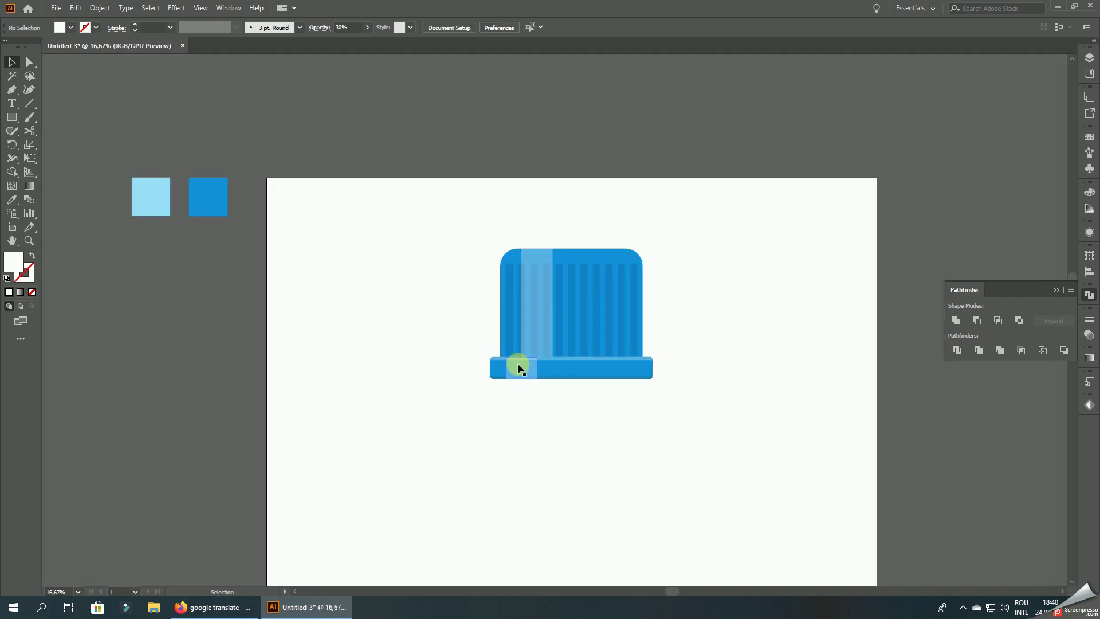
{"action": "scroll", "coordinate": [637, 375], "scroll_direction": "down", "scroll_amount": 1, "text": "alt"}
{"action": "scroll", "coordinate": [681, 384], "scroll_direction": "up", "scroll_amount": 3, "text": "alt"}
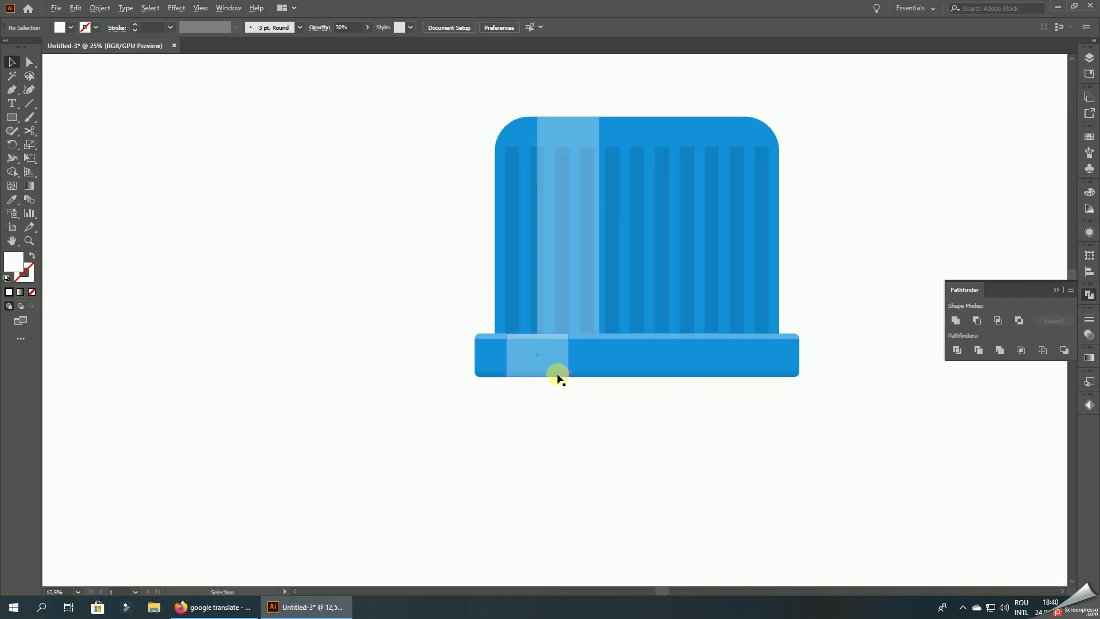
{"action": "scroll", "coordinate": [558, 376], "scroll_direction": "up", "scroll_amount": 1, "text": "alt"}
{"action": "left_click", "coordinate": [545, 358]}
{"action": "left_click", "coordinate": [367, 29]}
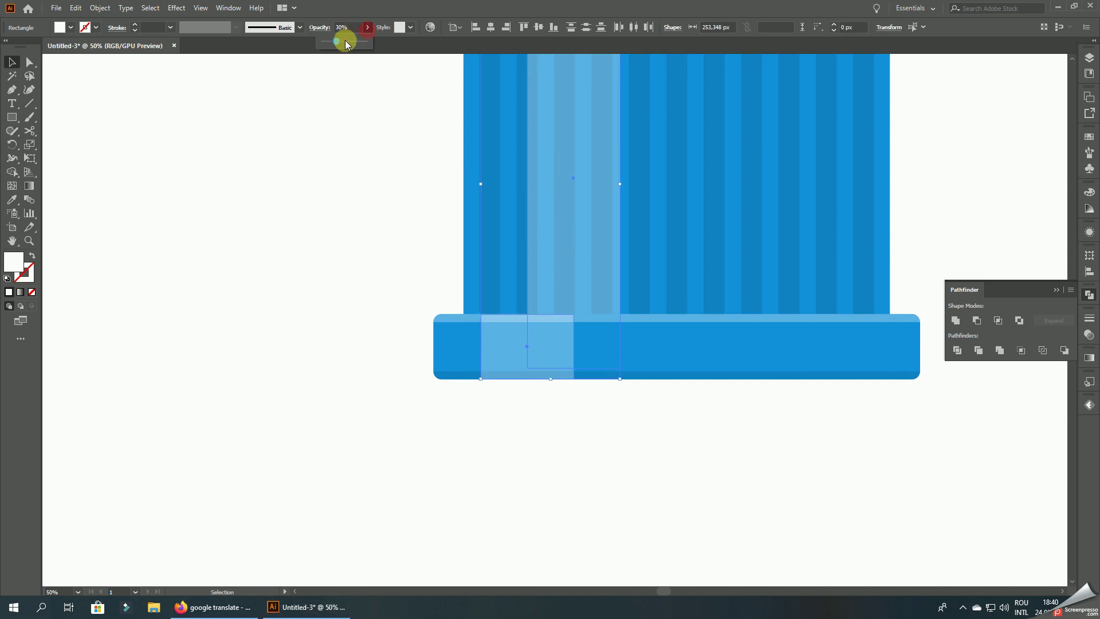
{"action": "left_click_drag", "start_coordinate": [332, 45], "coordinate": [329, 40]}
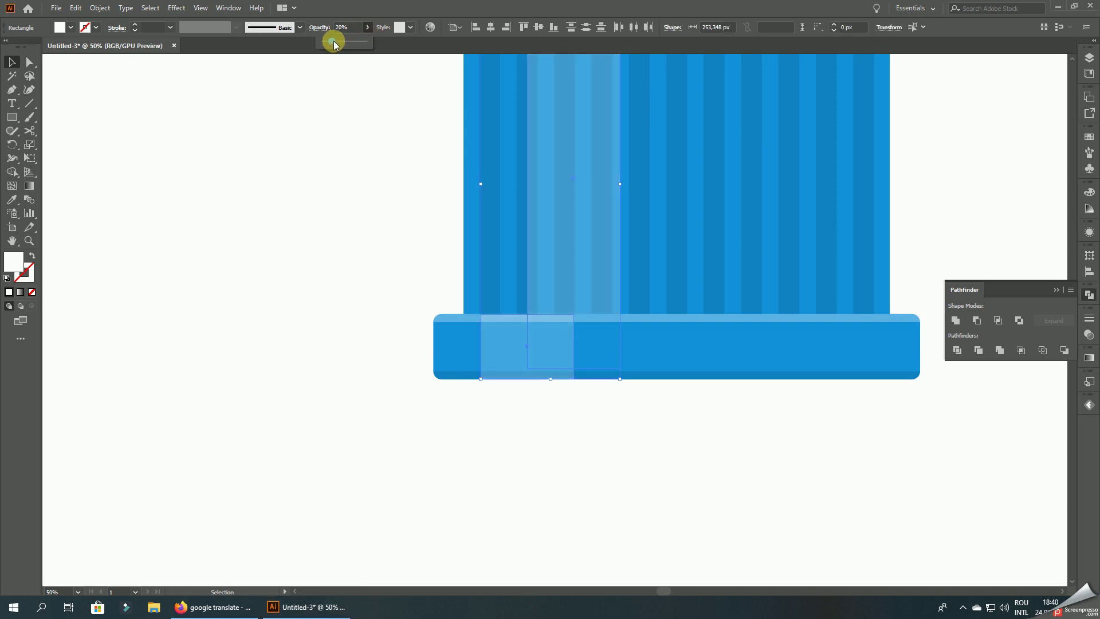
{"action": "left_click", "coordinate": [287, 177]}
- Select the body's light-blue stripe and the base's light square, then zoom to check the cap
{"action": "scroll", "coordinate": [401, 298], "scroll_direction": "down", "scroll_amount": 4, "text": "alt"}
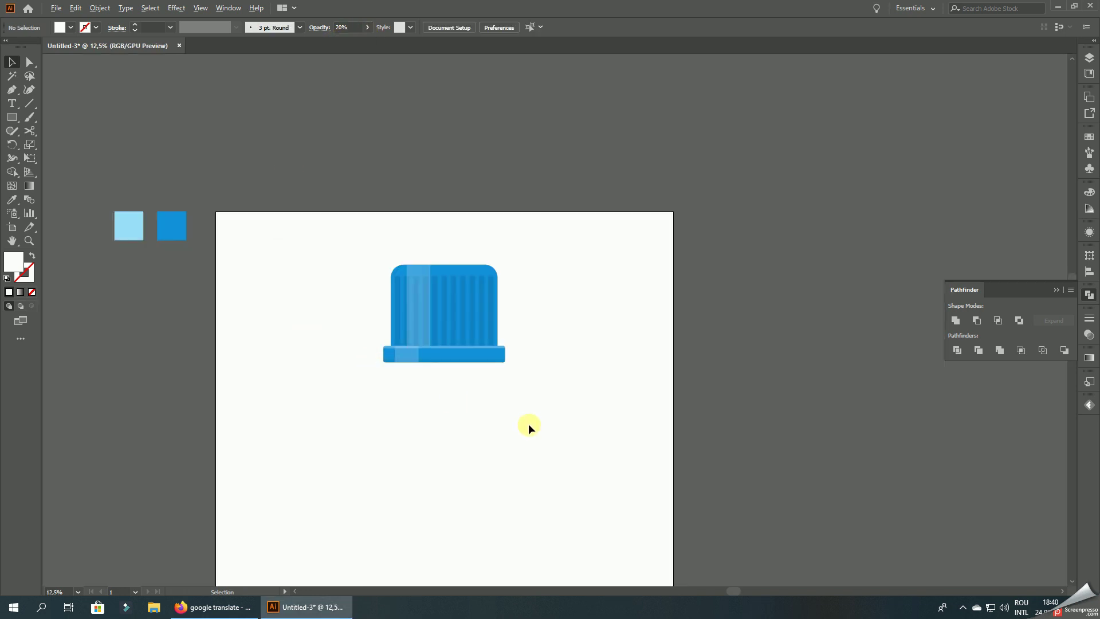
{"action": "left_click", "coordinate": [418, 318]}
{"action": "left_click", "coordinate": [398, 358], "text": "shift"}
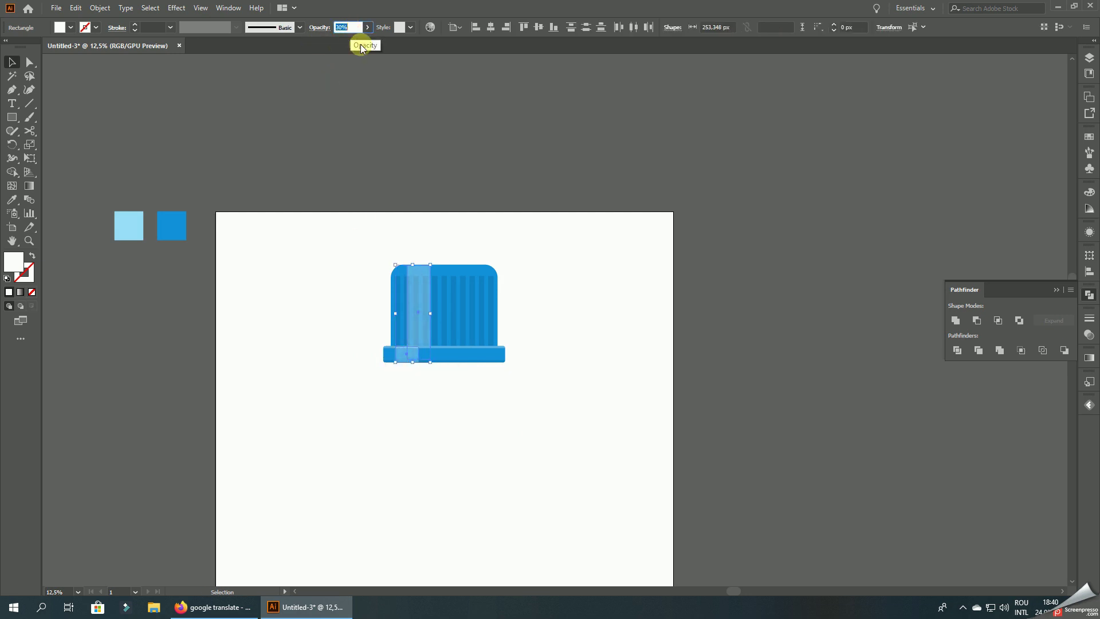
{"action": "left_click", "coordinate": [552, 262]}
{"action": "scroll", "coordinate": [605, 270], "scroll_direction": "down", "scroll_amount": 2, "text": "alt"}
{"action": "scroll", "coordinate": [606, 269], "scroll_direction": "up", "scroll_amount": 2}
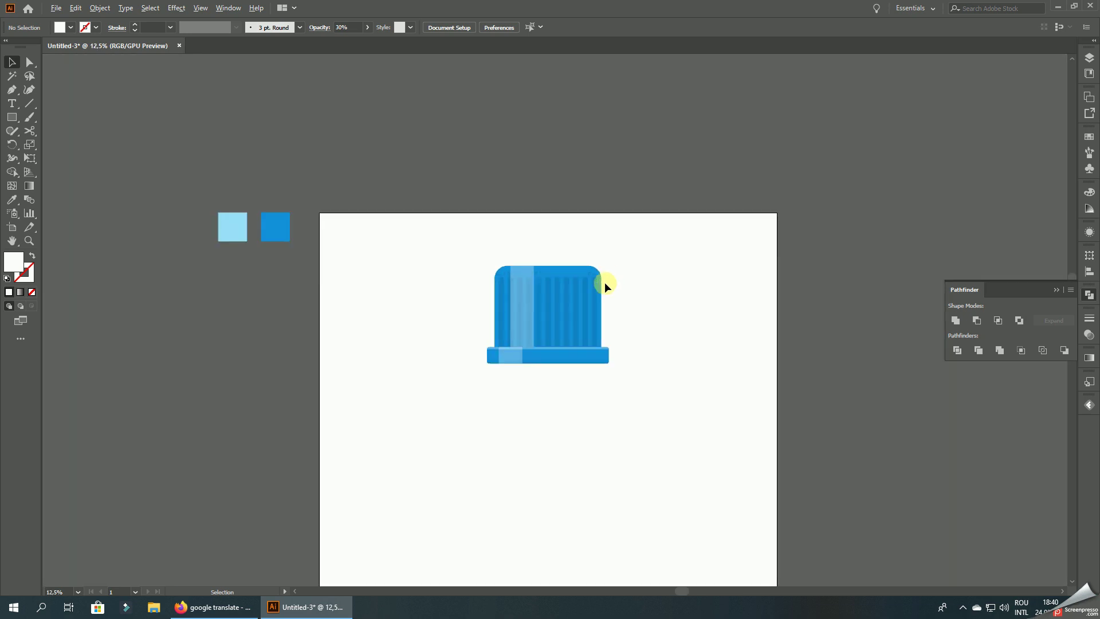
{"action": "scroll", "coordinate": [604, 282], "scroll_direction": "up", "scroll_amount": 1}
{"action": "scroll", "coordinate": [623, 257], "scroll_direction": "up", "scroll_amount": 2}
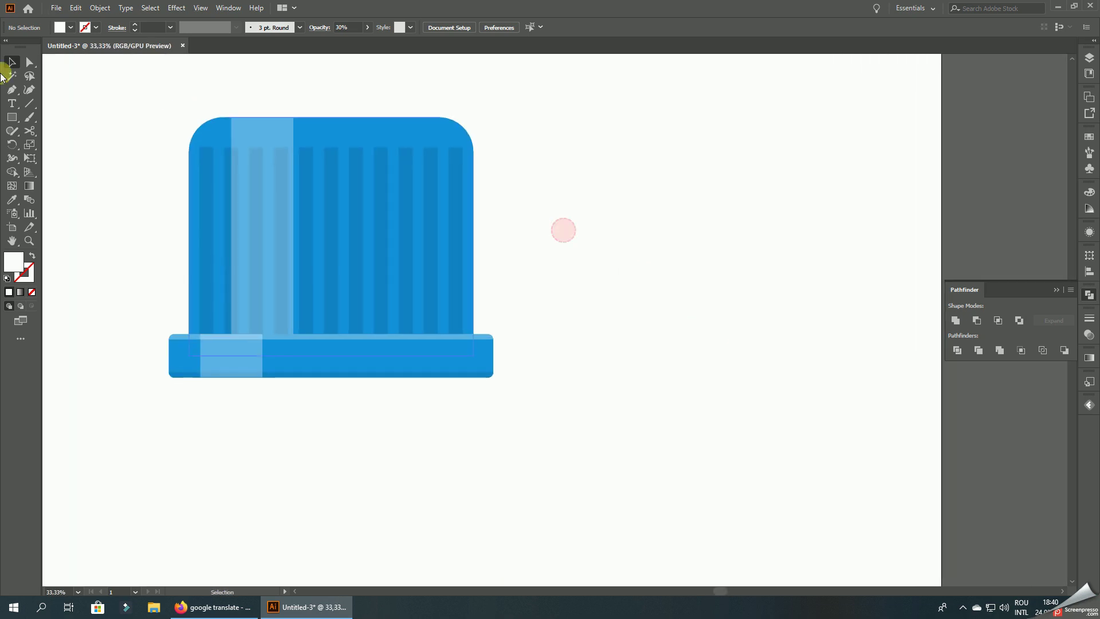
{"action": "left_click", "coordinate": [12, 117]}
- Draw a tall rectangle over the cap's right side with the 10% black translucent style
{"action": "mouse_move", "coordinate": [388, 95]}
{"action": "left_mouse_down"}
{"action": "mouse_move", "coordinate": [462, 233]}
{"action": "mouse_move", "coordinate": [481, 343]}
{"action": "left_mouse_up"}
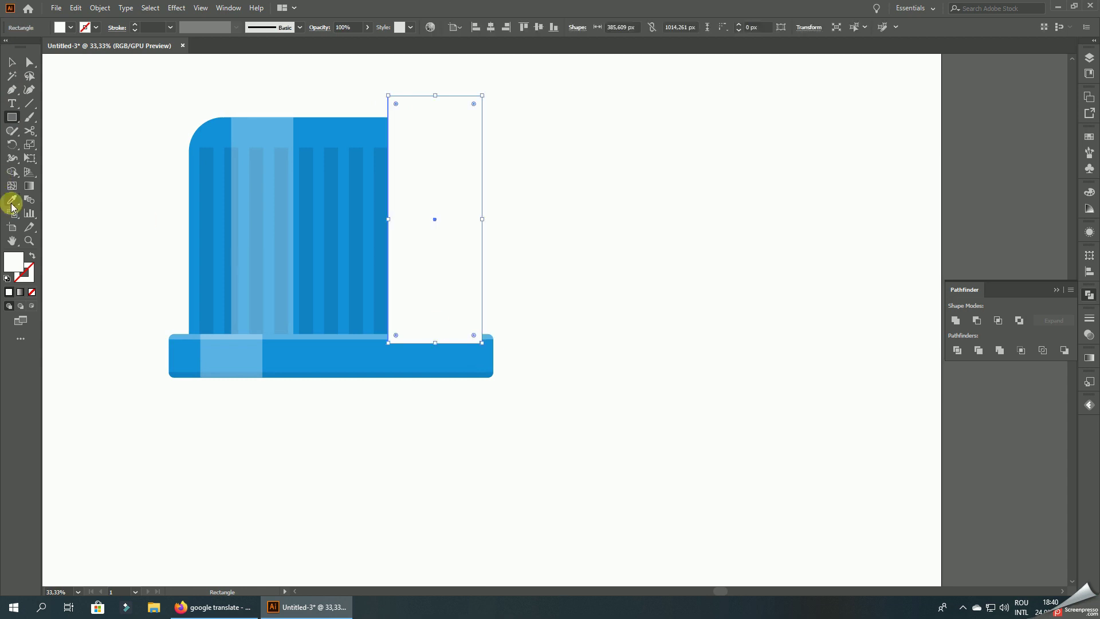
{"action": "left_click", "coordinate": [12, 200]}
{"action": "left_click", "coordinate": [304, 370]}
{"action": "left_click", "coordinate": [12, 61]}
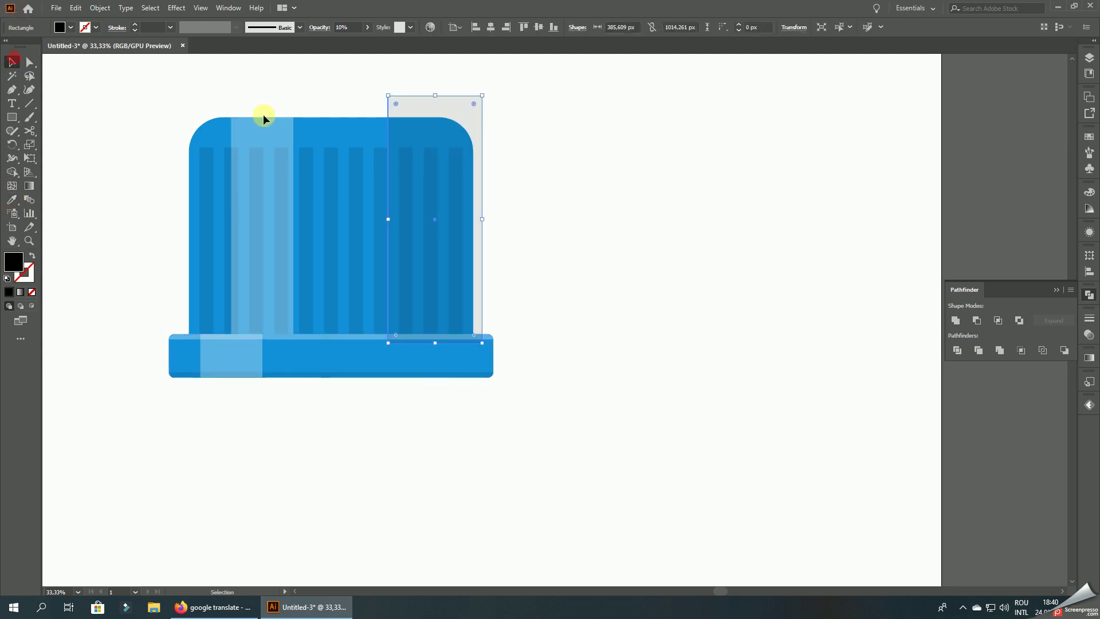
{"action": "left_click", "coordinate": [675, 152]}
- Duplicate the grey rectangle and trim the original to the cap body with Shape Builder
{"action": "left_click_drag", "start_coordinate": [457, 112], "coordinate": [483, 172]}
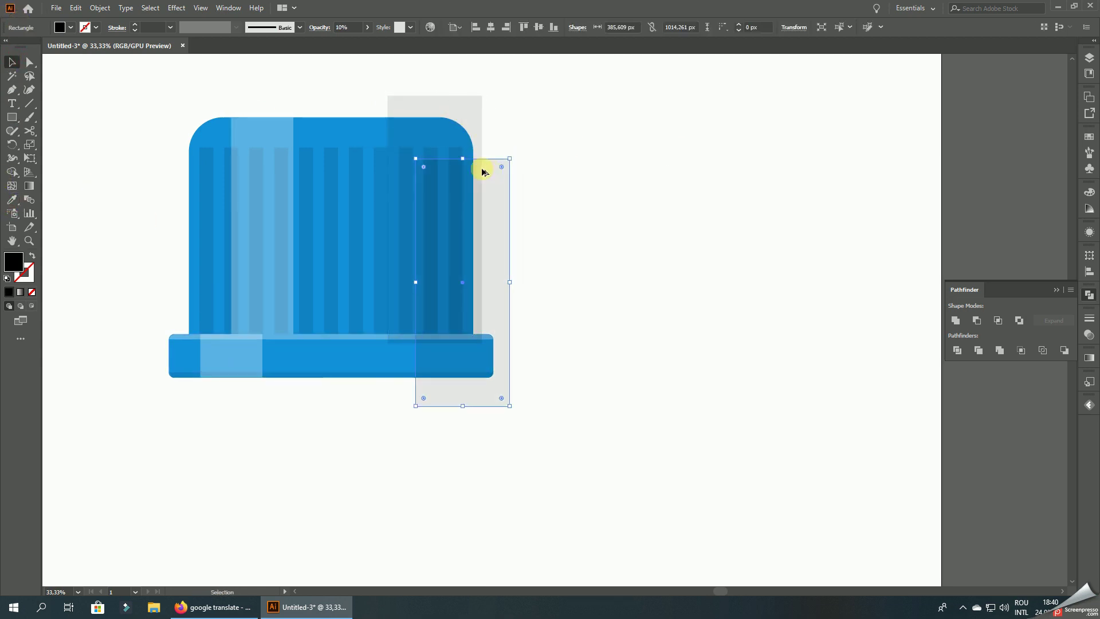
{"action": "left_click", "coordinate": [29, 61]}
{"action": "left_click", "coordinate": [663, 122]}
{"action": "left_click", "coordinate": [407, 117]}
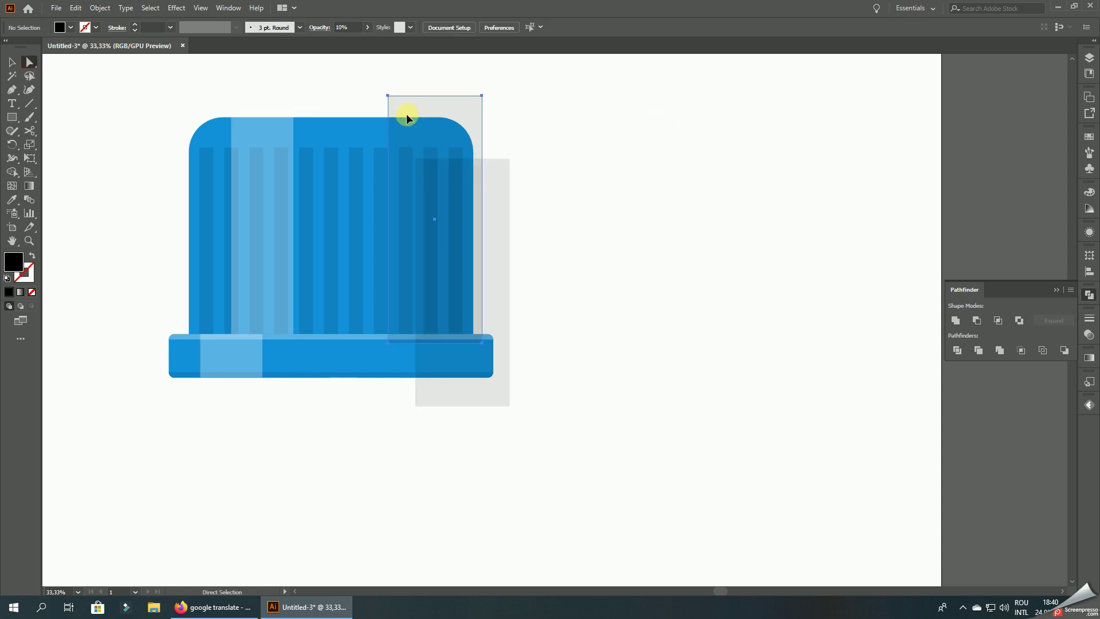
{"action": "left_click", "coordinate": [361, 122], "text": "shift"}
{"action": "left_click", "coordinate": [12, 172]}
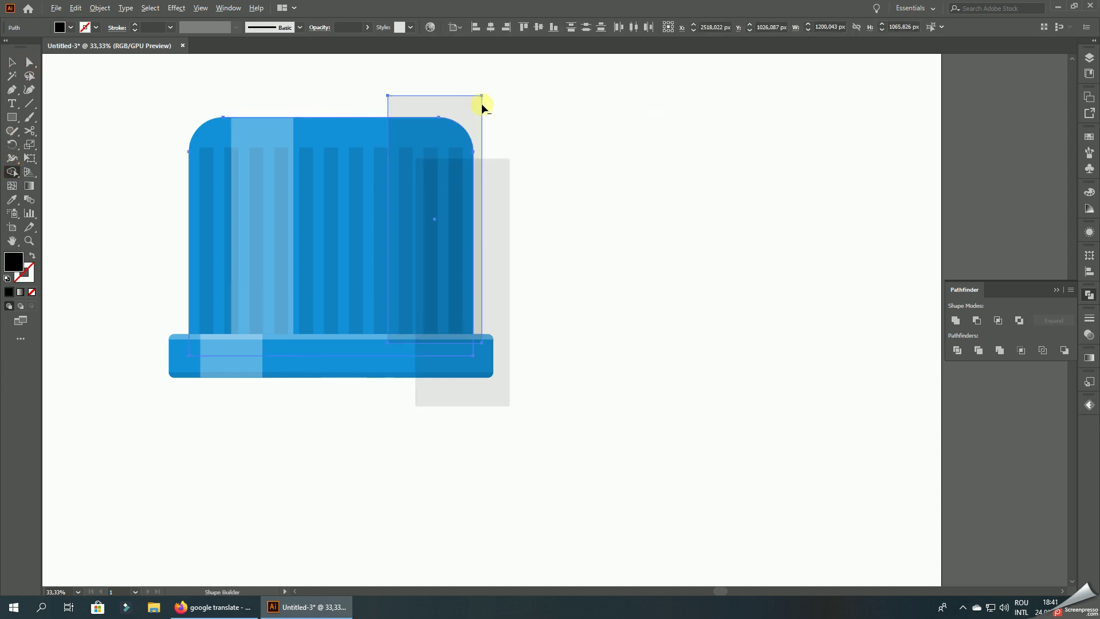
{"action": "left_click", "coordinate": [480, 100], "text": "alt"}
- Trim the duplicate grey rectangle to the cap base with Shape Builder
{"action": "left_click", "coordinate": [29, 62]}
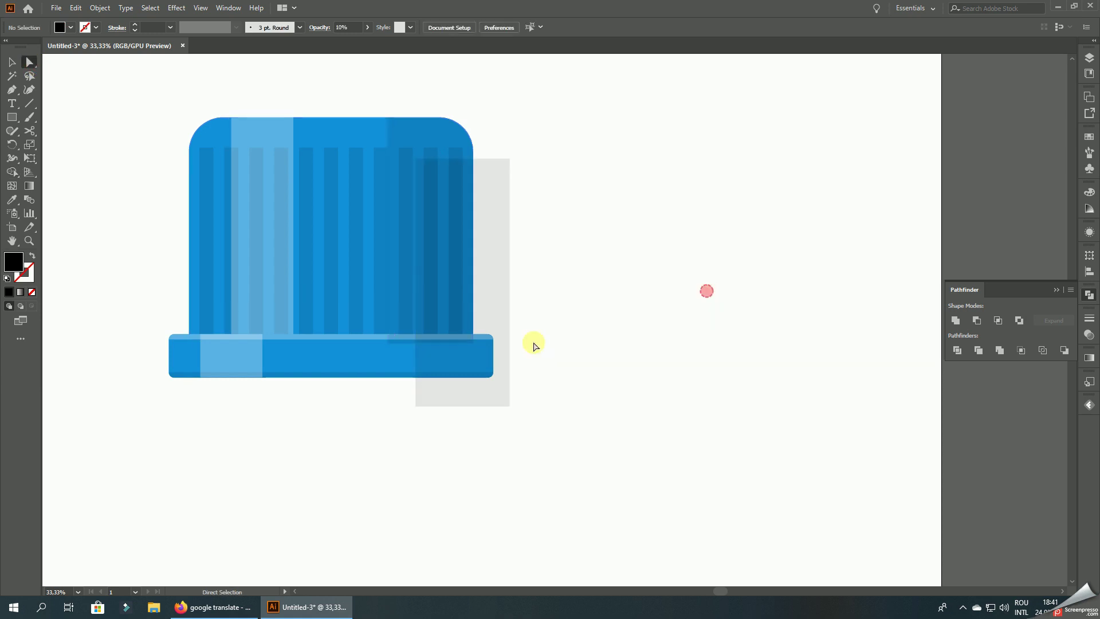
{"action": "scroll", "coordinate": [504, 349], "scroll_direction": "up", "scroll_amount": 2}
{"action": "left_click", "coordinate": [338, 361]}
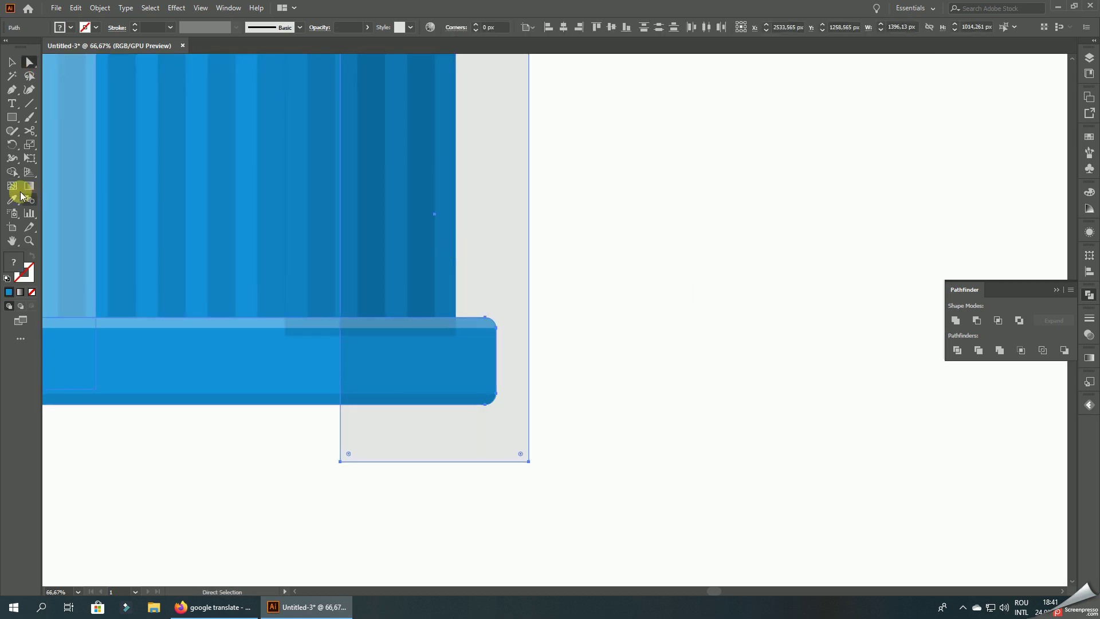
{"action": "left_click", "coordinate": [12, 172]}
{"action": "left_click", "coordinate": [515, 163], "text": "alt"}
{"action": "left_click", "coordinate": [8, 61]}
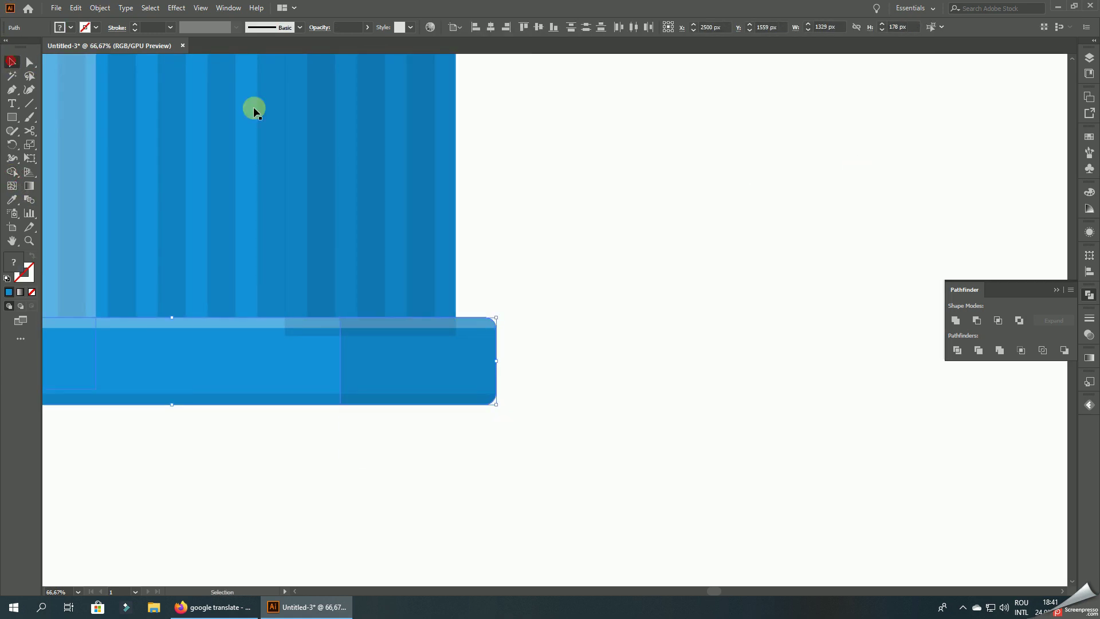
- Send all the cap's shapes to the back
{"action": "scroll", "coordinate": [658, 300], "scroll_direction": "down", "scroll_amount": 3}
{"action": "left_click_drag", "start_coordinate": [657, 192], "coordinate": [508, 150]}
{"action": "right_click", "coordinate": [508, 150]}
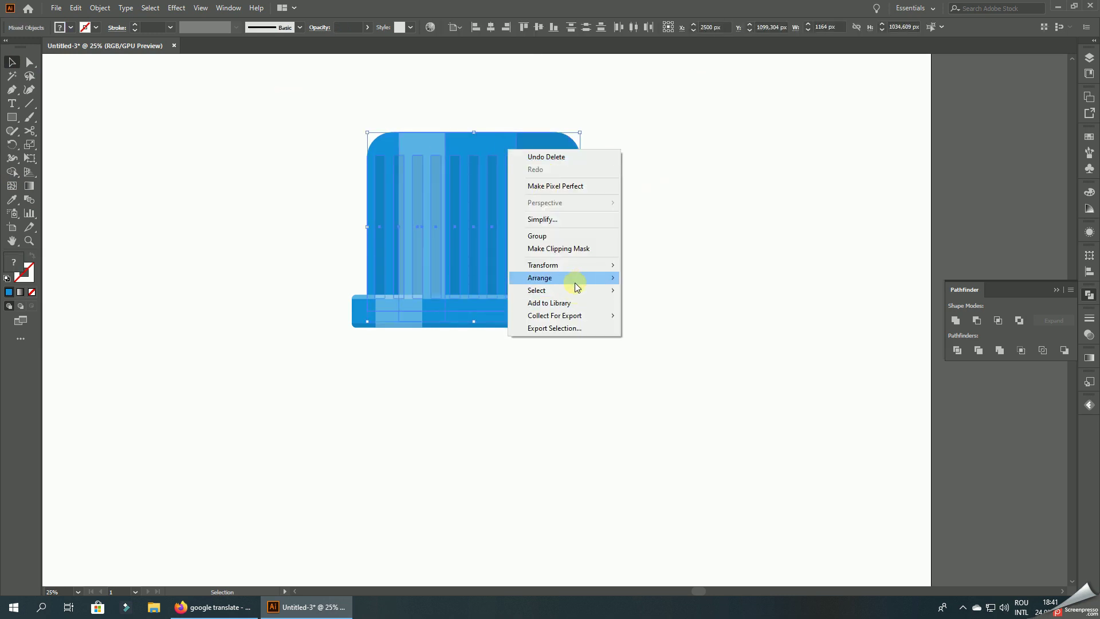
{"action": "left_click", "coordinate": [664, 315]}
{"action": "left_click", "coordinate": [700, 294]}
{"action": "scroll", "coordinate": [587, 246], "scroll_direction": "up", "scroll_amount": 2}
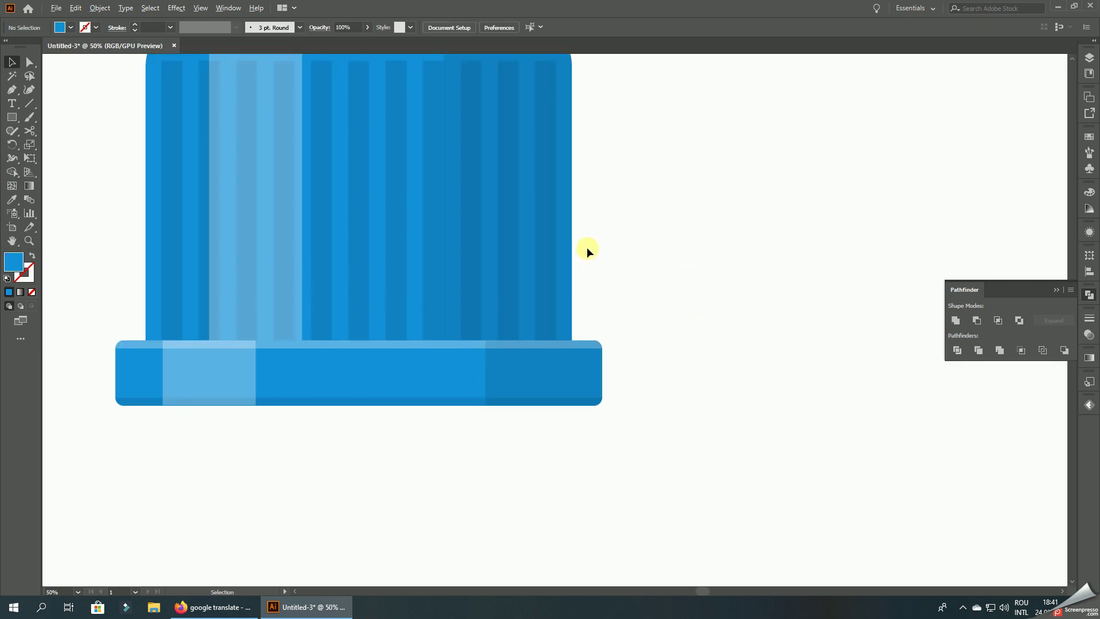
- Cut the dark shading vertically near its left edge with the Knife
{"action": "left_click", "coordinate": [527, 225]}
{"action": "scroll", "coordinate": [527, 225], "scroll_direction": "down", "scroll_amount": 1}
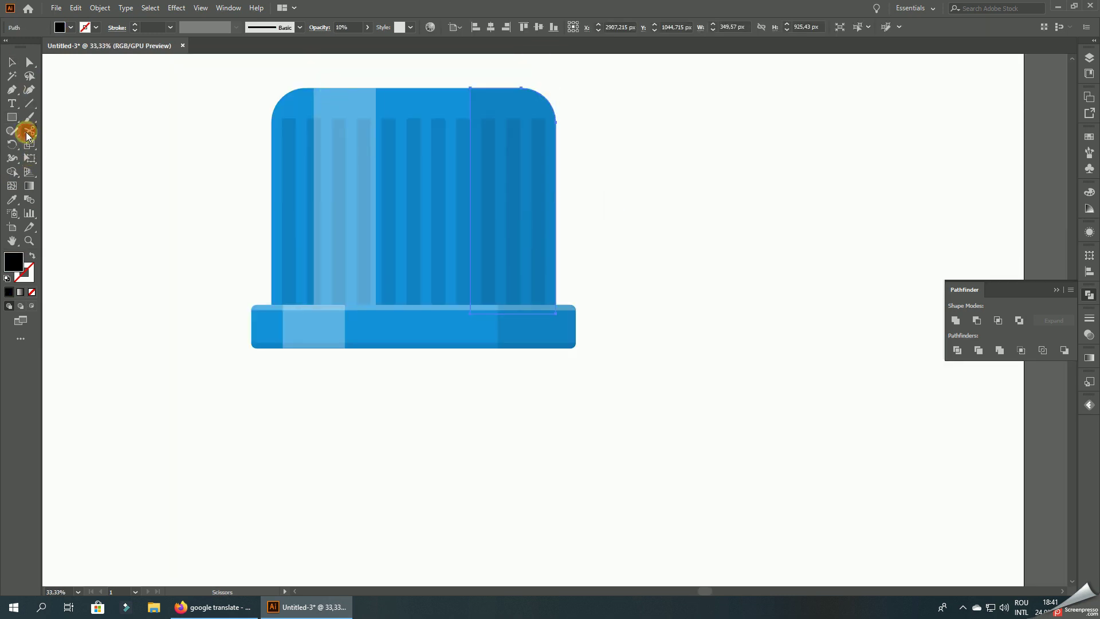
{"action": "left_click", "coordinate": [74, 157]}
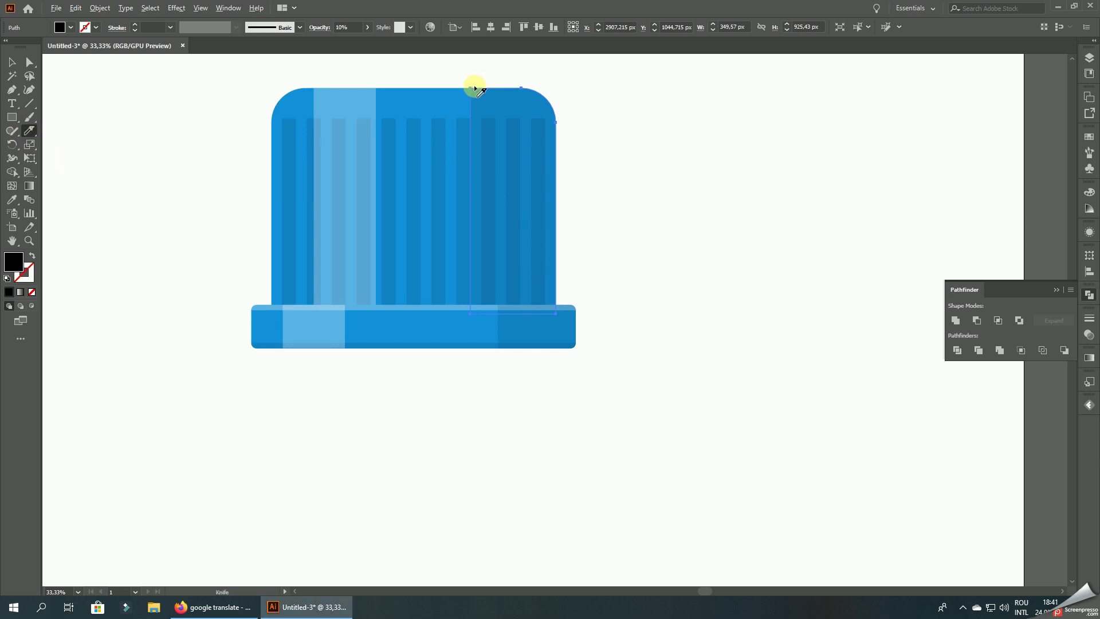
{"action": "left_click_drag", "start_coordinate": [491, 281], "coordinate": [488, 419]}
{"action": "key", "text": "ctrl"}
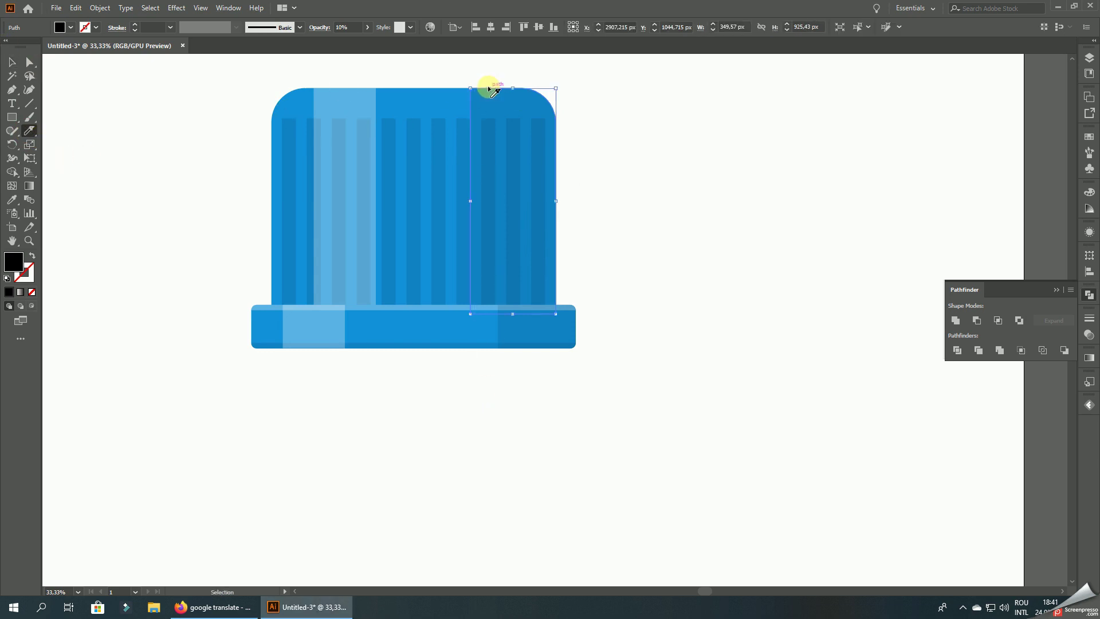
- Shift the cut dark shading piece about 20 px to the right
{"action": "left_click", "coordinate": [30, 62]}
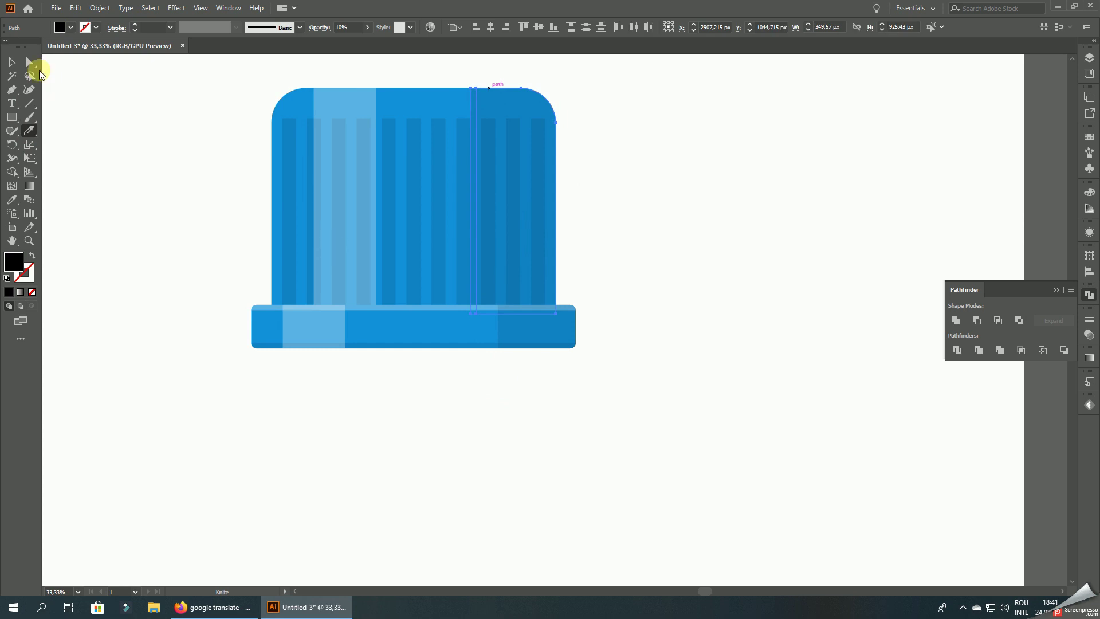
{"action": "scroll", "coordinate": [484, 109], "scroll_direction": "up", "scroll_amount": 1}
{"action": "left_click_drag", "start_coordinate": [485, 103], "coordinate": [496, 104]}
{"action": "left_click", "coordinate": [725, 132]}
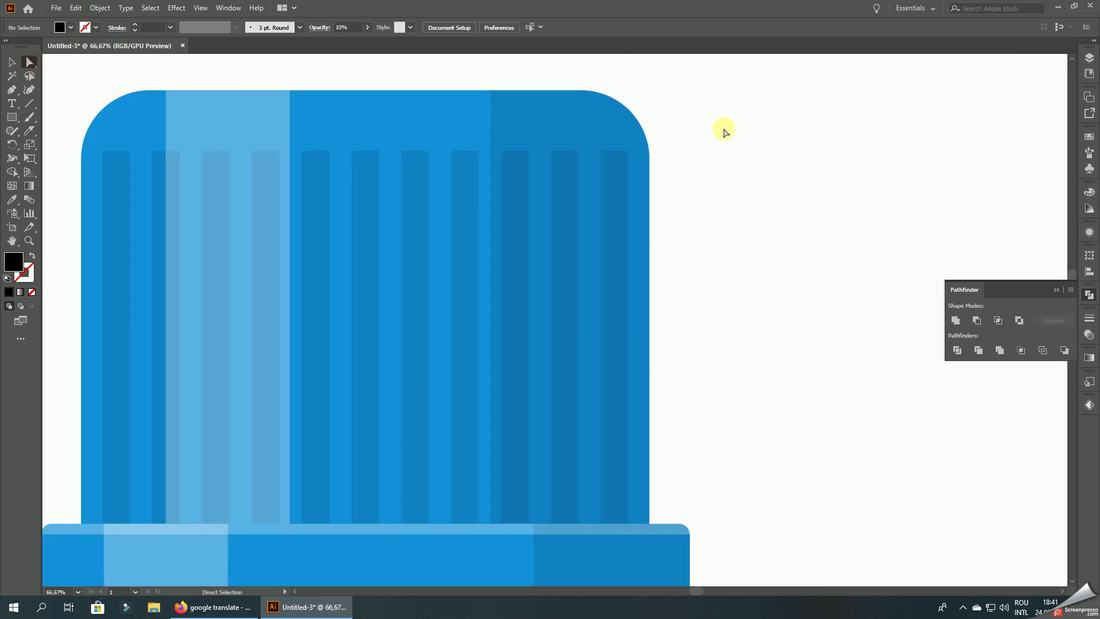
{"action": "scroll", "coordinate": [659, 57], "scroll_direction": "down", "scroll_amount": 3}
{"action": "scroll", "coordinate": [788, 134], "scroll_direction": "down", "scroll_amount": 1}
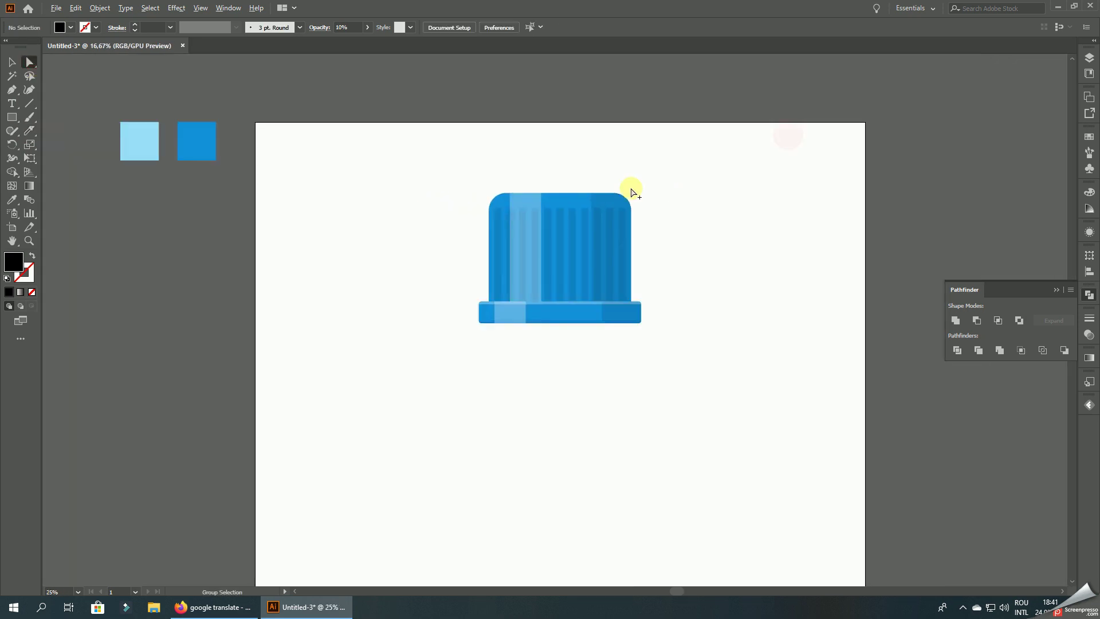
{"action": "scroll", "coordinate": [631, 184], "scroll_direction": "down", "scroll_amount": 1}
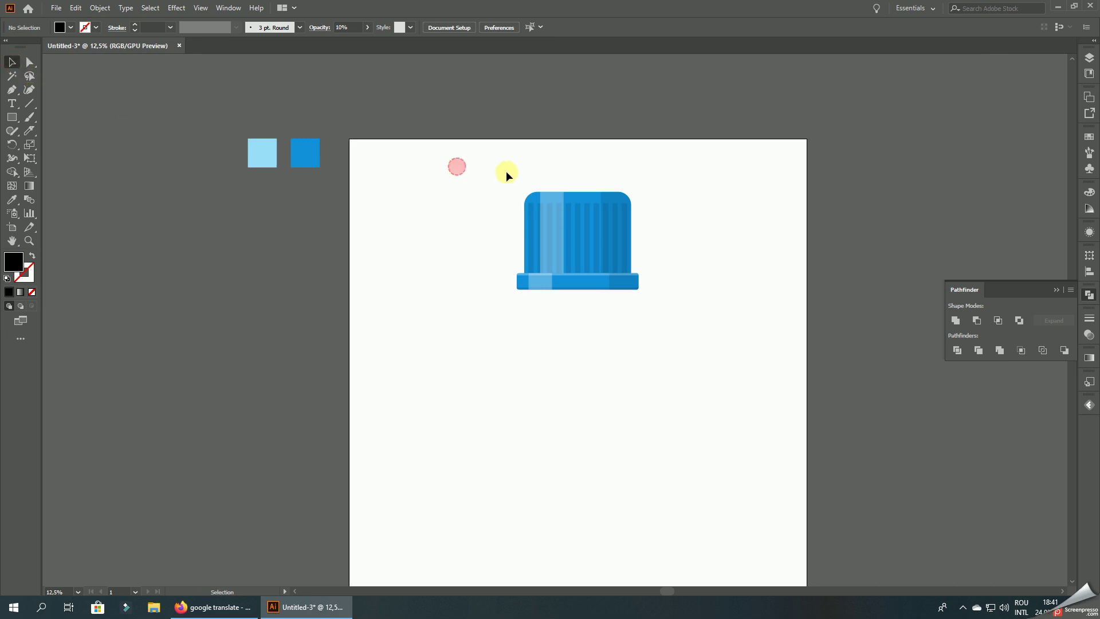
- Simplify the cap's paths and move the cap above the artboard
{"action": "left_click_drag", "start_coordinate": [507, 170], "coordinate": [727, 336]}
{"action": "right_click", "coordinate": [593, 228]}
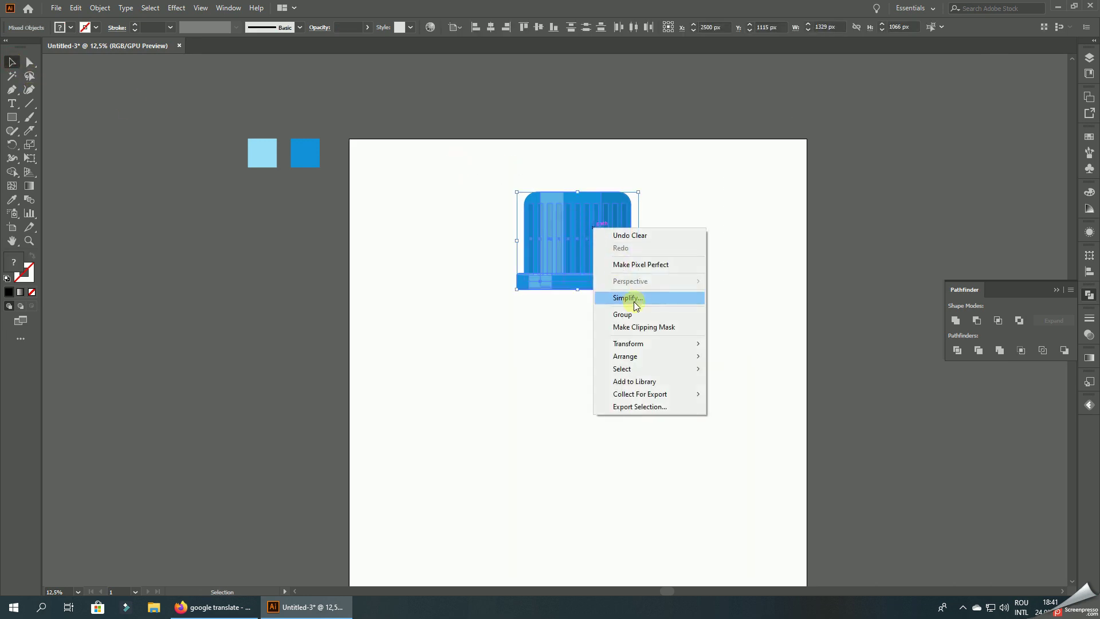
{"action": "left_click", "coordinate": [627, 298]}
{"action": "scroll", "coordinate": [592, 160], "scroll_direction": "down", "scroll_amount": 1}
{"action": "mouse_move", "coordinate": [569, 202]}
{"action": "left_mouse_down"}
{"action": "mouse_move", "coordinate": [579, 215]}
{"action": "mouse_move", "coordinate": [524, 115]}
{"action": "left_mouse_up"}
{"action": "left_click", "coordinate": [586, 197]}
{"action": "scroll", "coordinate": [629, 194], "scroll_direction": "up", "scroll_amount": 1}
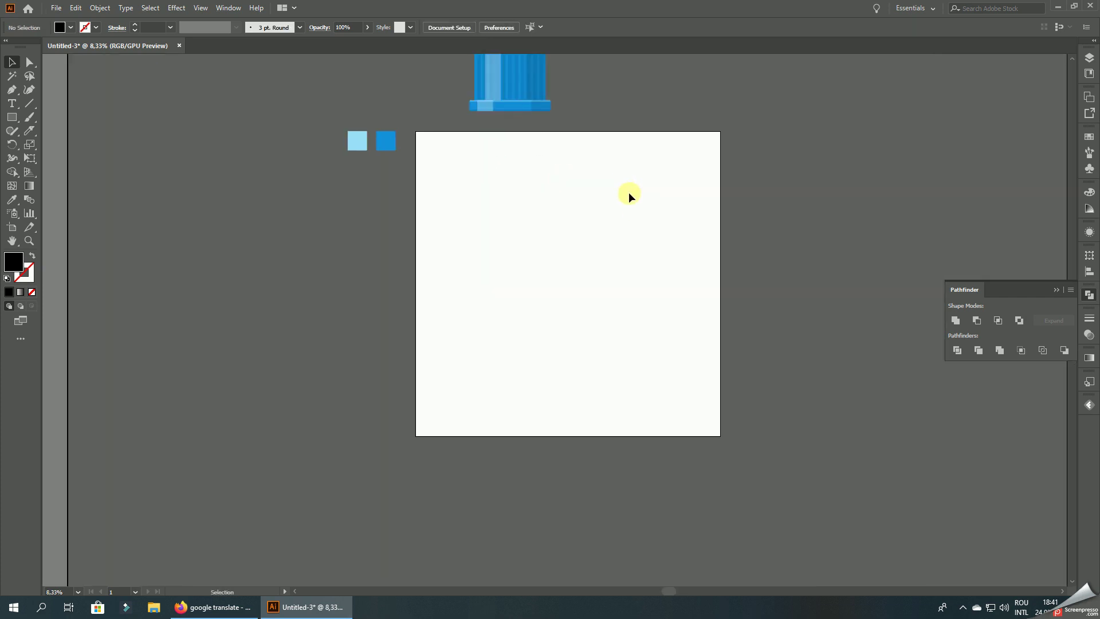
{"action": "left_click_drag", "start_coordinate": [632, 200], "coordinate": [572, 222]}
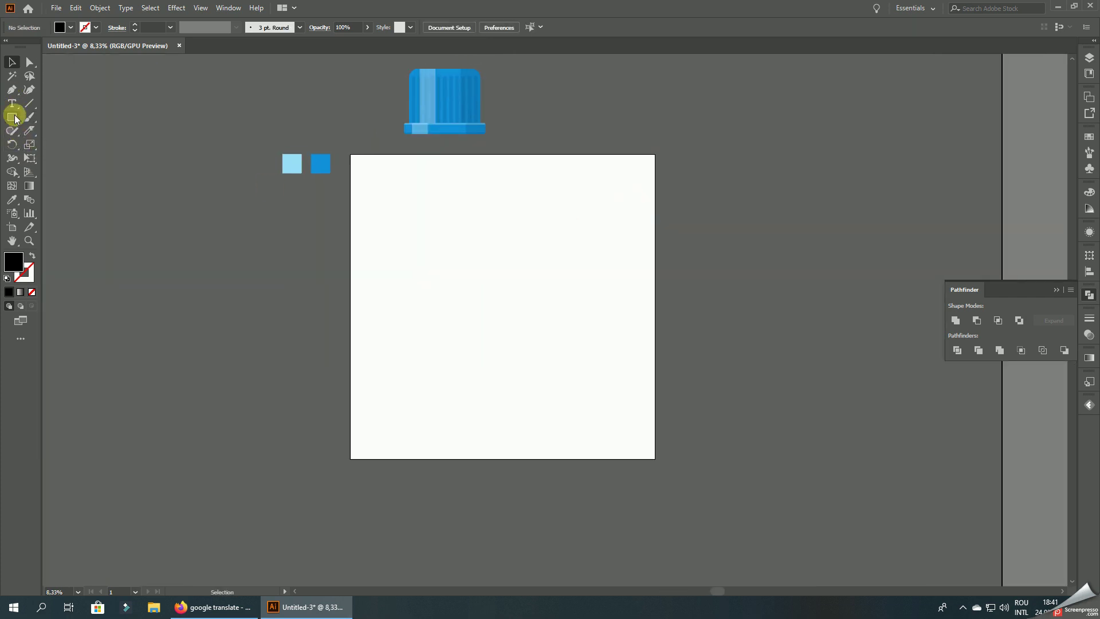
- Eyedrop the light-blue colour from the swatch square
{"action": "left_click", "coordinate": [13, 198]}
{"action": "left_click", "coordinate": [292, 165]}
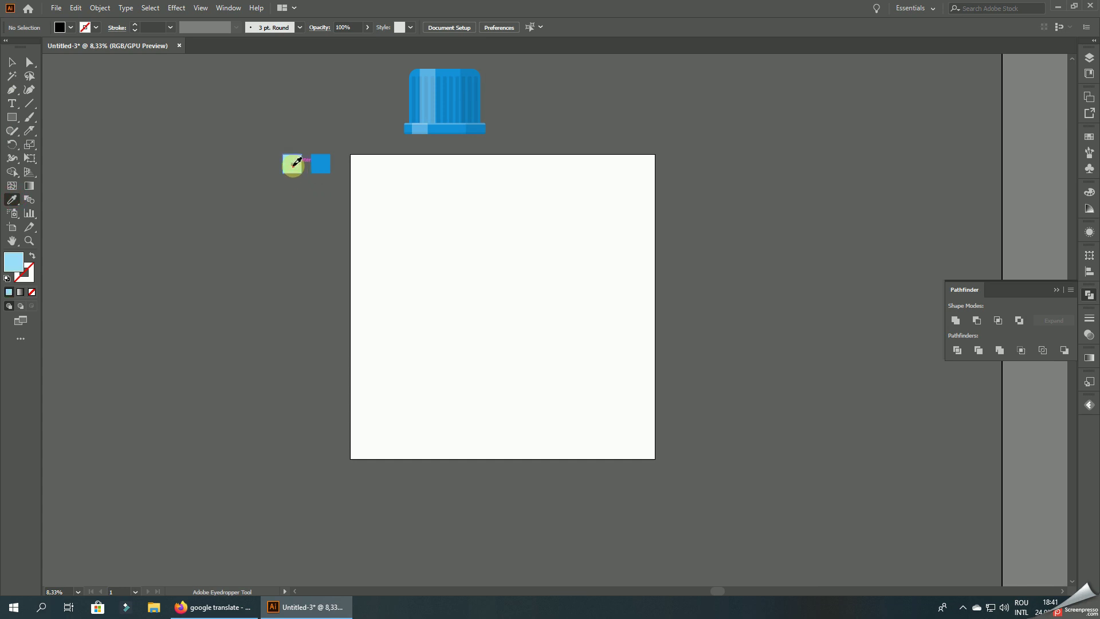
{"action": "left_click", "coordinate": [12, 62]}
- Pen-draw a closed tall half-bottle quadrilateral with a slanted top
{"action": "left_click", "coordinate": [13, 89]}
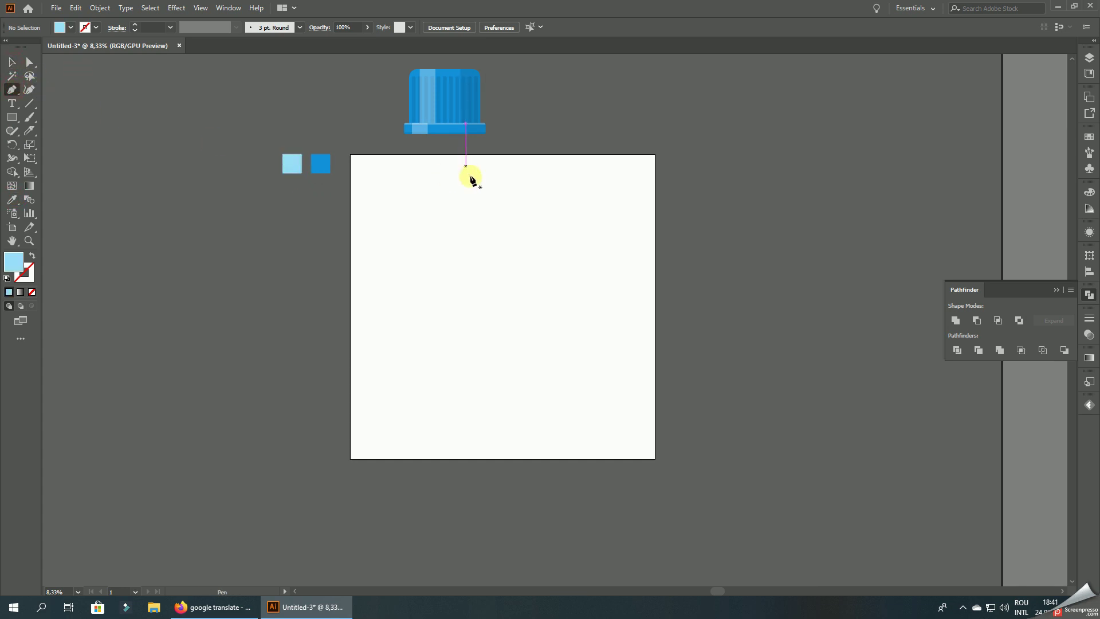
{"action": "scroll", "coordinate": [474, 191], "scroll_direction": "up", "scroll_amount": 1}
{"action": "scroll", "coordinate": [488, 185], "scroll_direction": "down", "scroll_amount": 1}
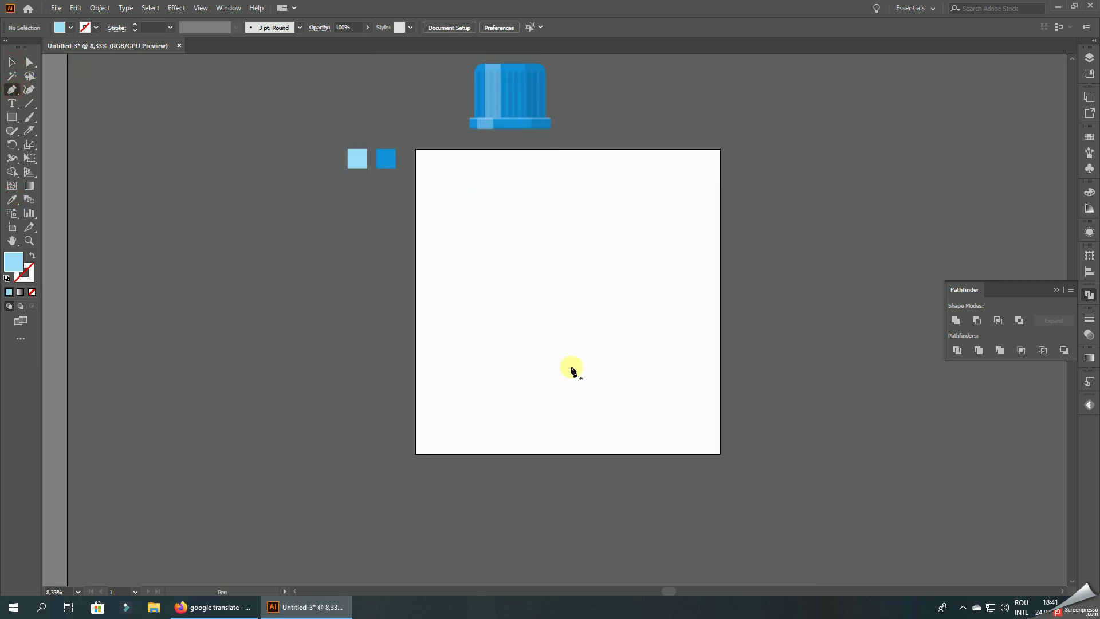
{"action": "left_click", "coordinate": [561, 388]}
{"action": "left_click", "coordinate": [521, 387]}
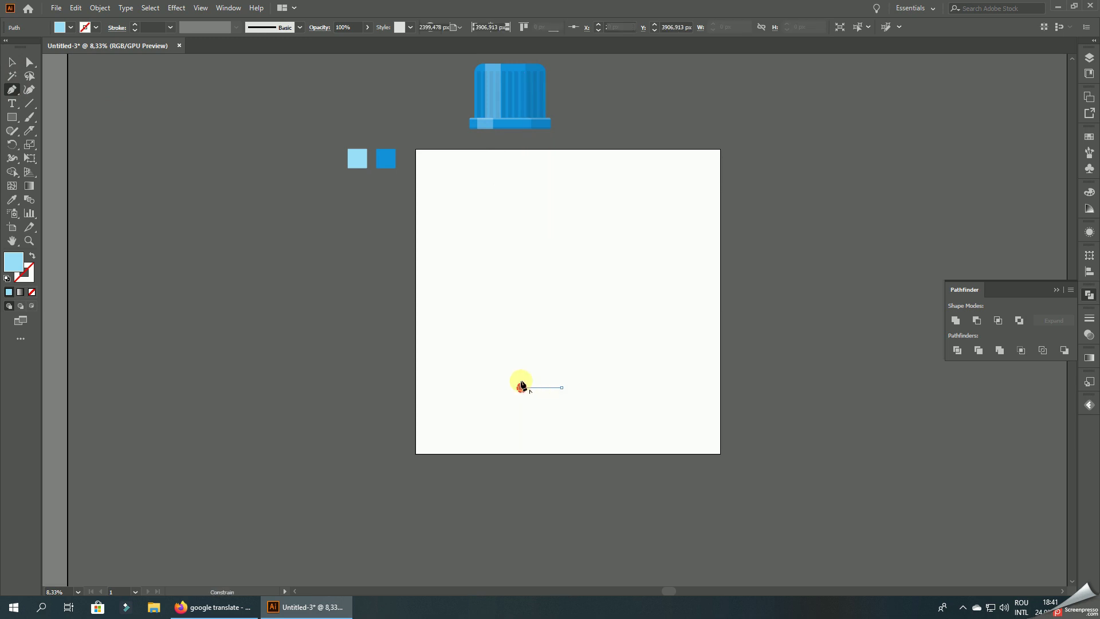
{"action": "left_click", "coordinate": [521, 239]}
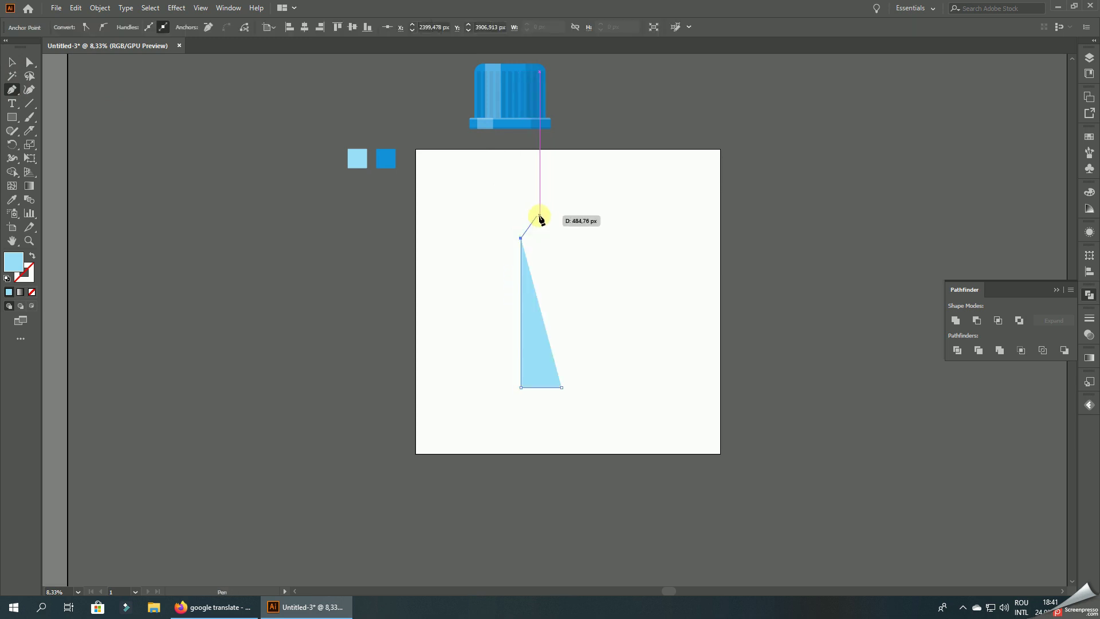
{"action": "left_click", "coordinate": [561, 184]}
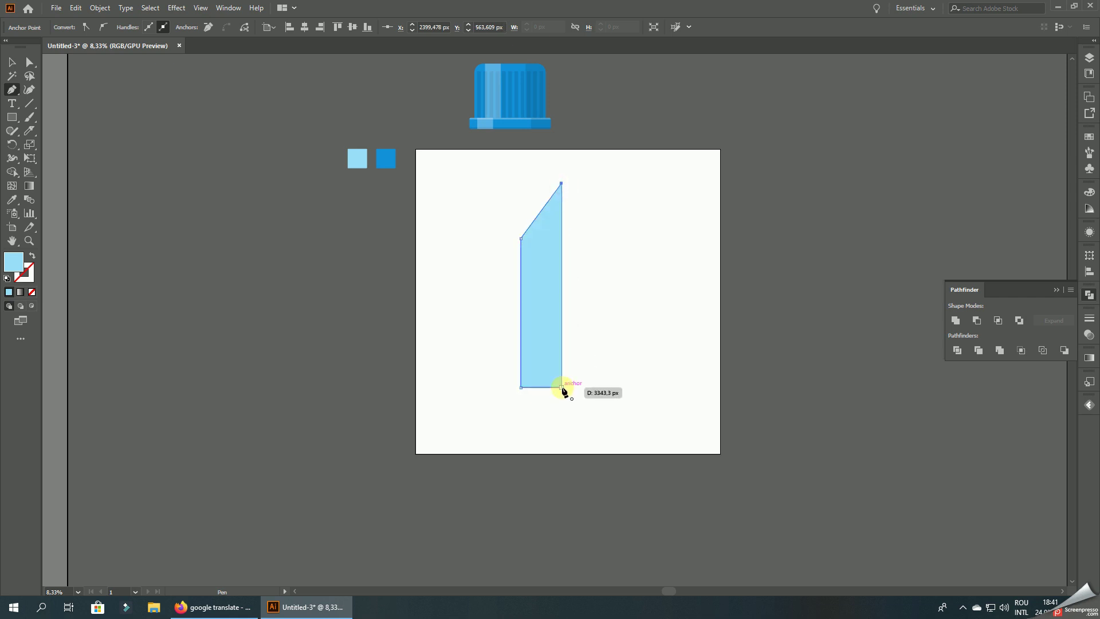
{"action": "left_click", "coordinate": [562, 387]}
- Place a copy of the half-bottle shape to its right
{"action": "left_click", "coordinate": [12, 62]}
{"action": "key", "text": "ctrl+equal"}
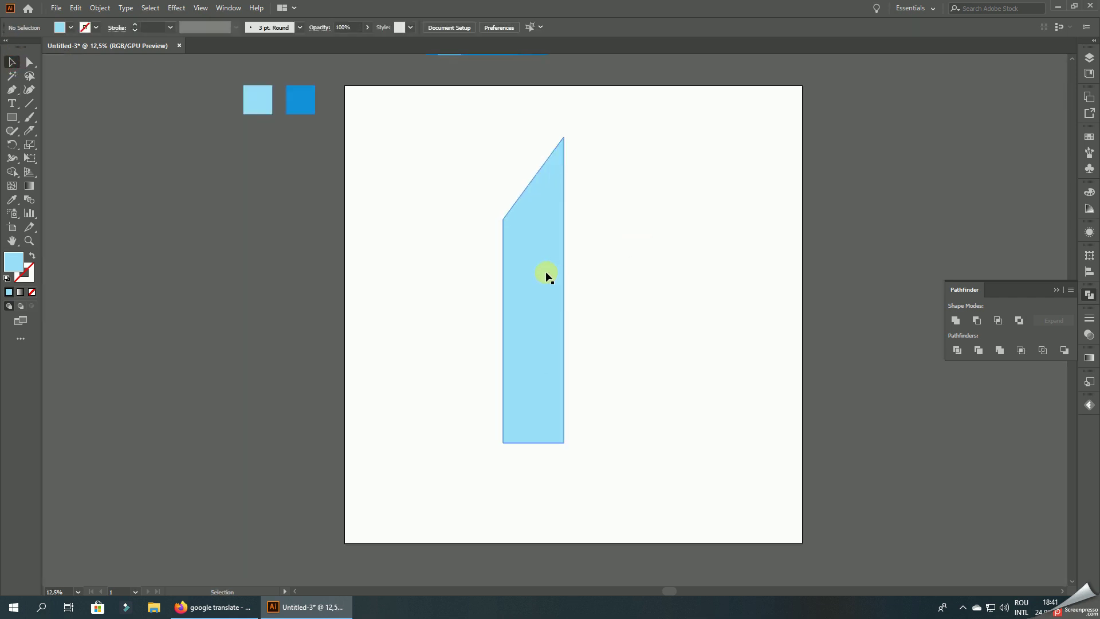
{"action": "left_click_drag", "start_coordinate": [538, 267], "coordinate": [633, 268]}
- Reflect the copy, butt it against the original half, and unite both halves
{"action": "right_click", "coordinate": [610, 216]}
{"action": "mouse_move", "coordinate": [648, 393]}
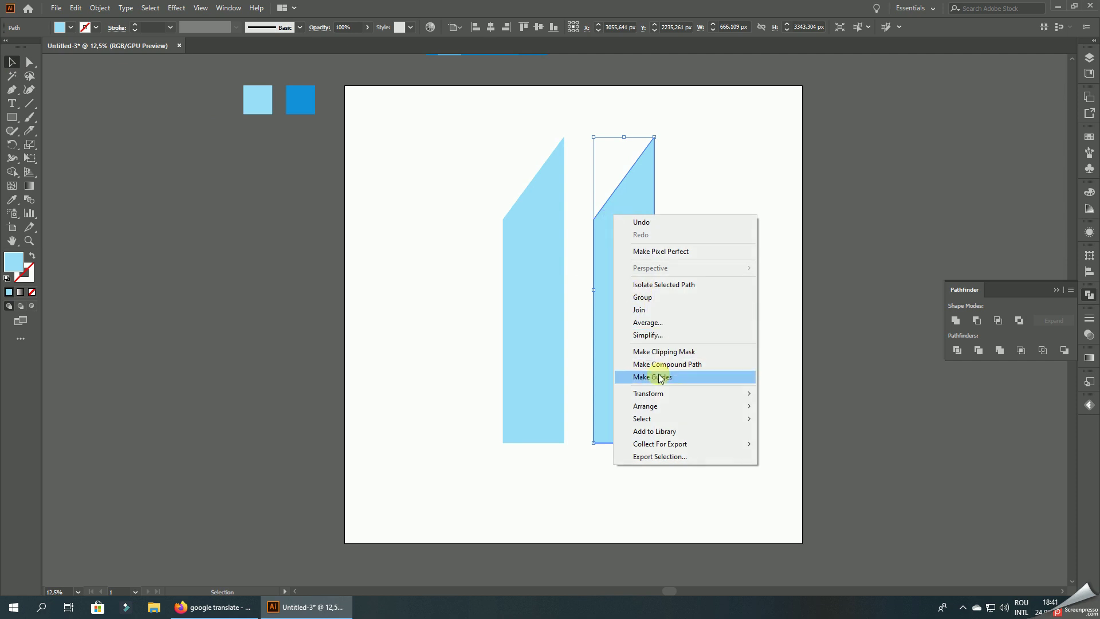
{"action": "left_click", "coordinate": [786, 436]}
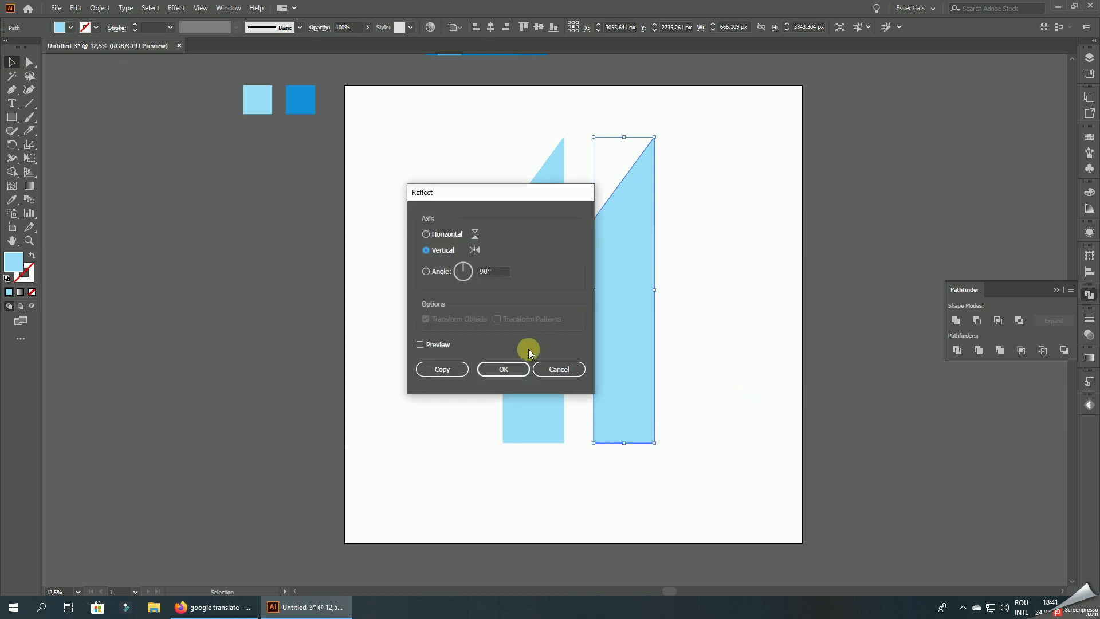
{"action": "left_click", "coordinate": [504, 369]}
{"action": "key", "text": "ctrl+equal"}
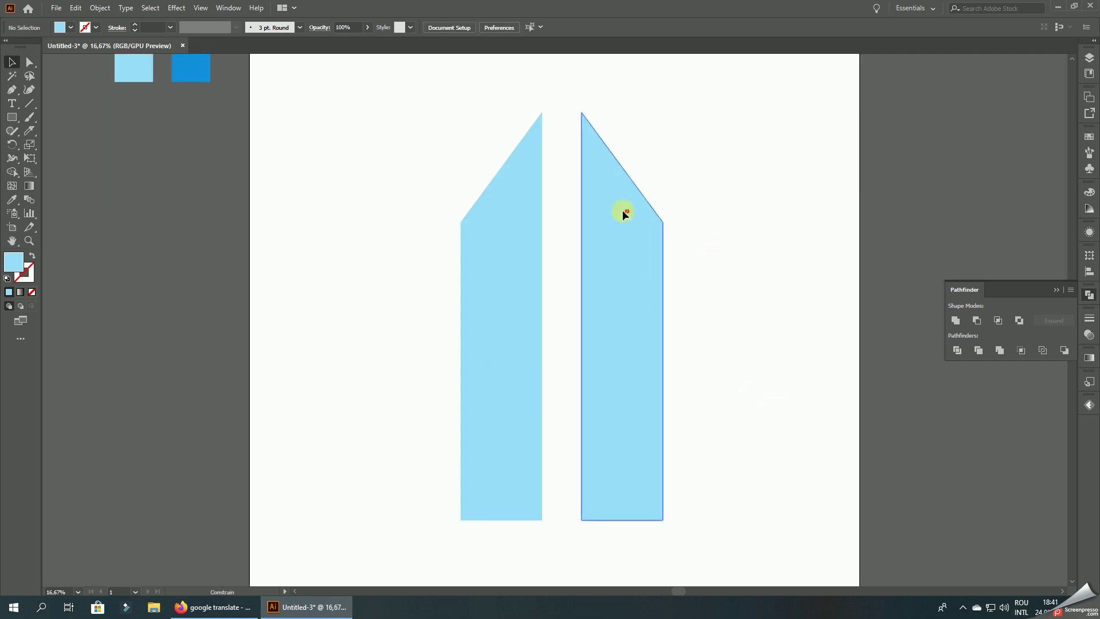
{"action": "mouse_move", "coordinate": [622, 209]}
{"action": "left_mouse_down"}
{"action": "mouse_move", "coordinate": [589, 209]}
{"action": "mouse_move", "coordinate": [516, 240]}
{"action": "left_mouse_up"}
{"action": "left_click", "coordinate": [663, 168]}
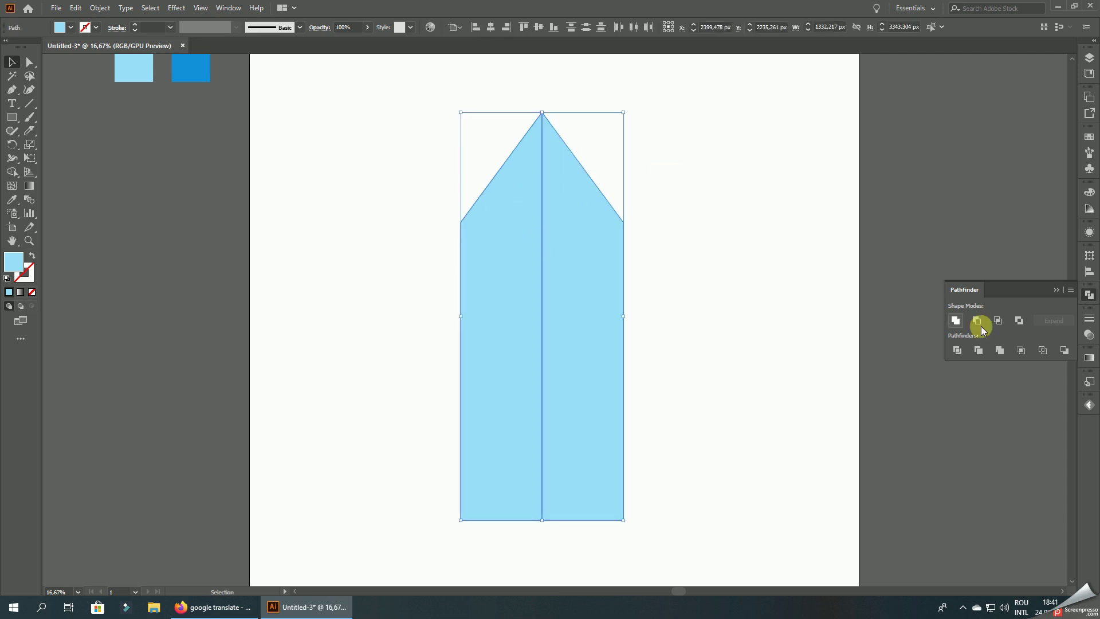
{"action": "left_click", "coordinate": [959, 323]}
- Knife off the bottle's pointed tip and delete the cut piece
{"action": "left_click", "coordinate": [30, 134]}
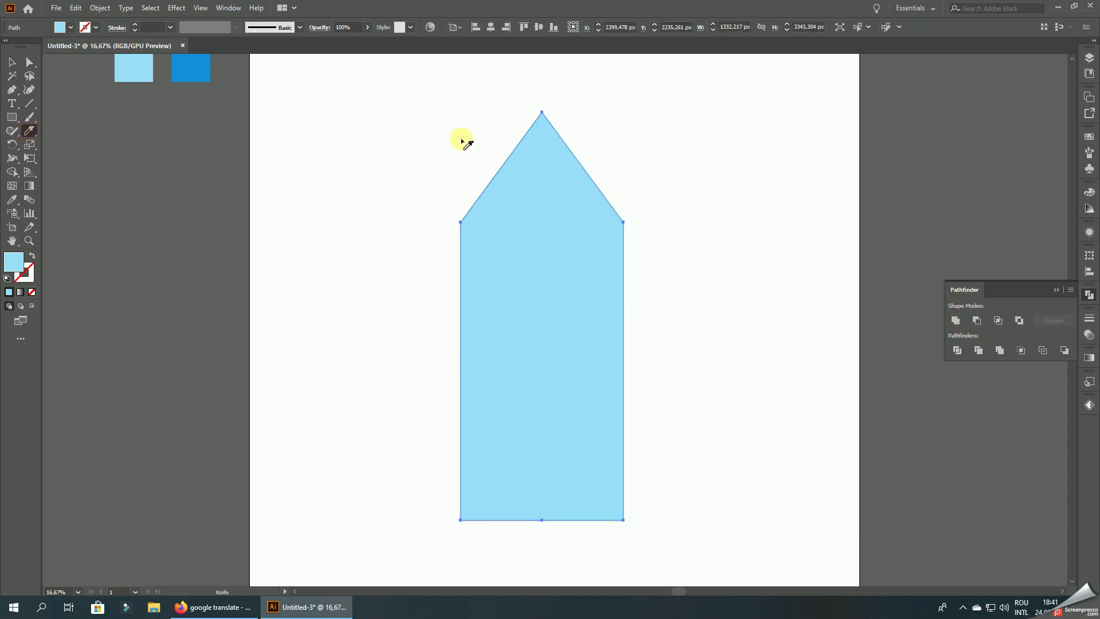
{"action": "left_click_drag", "start_coordinate": [512, 151], "coordinate": [662, 153]}
{"action": "left_click", "coordinate": [11, 62]}
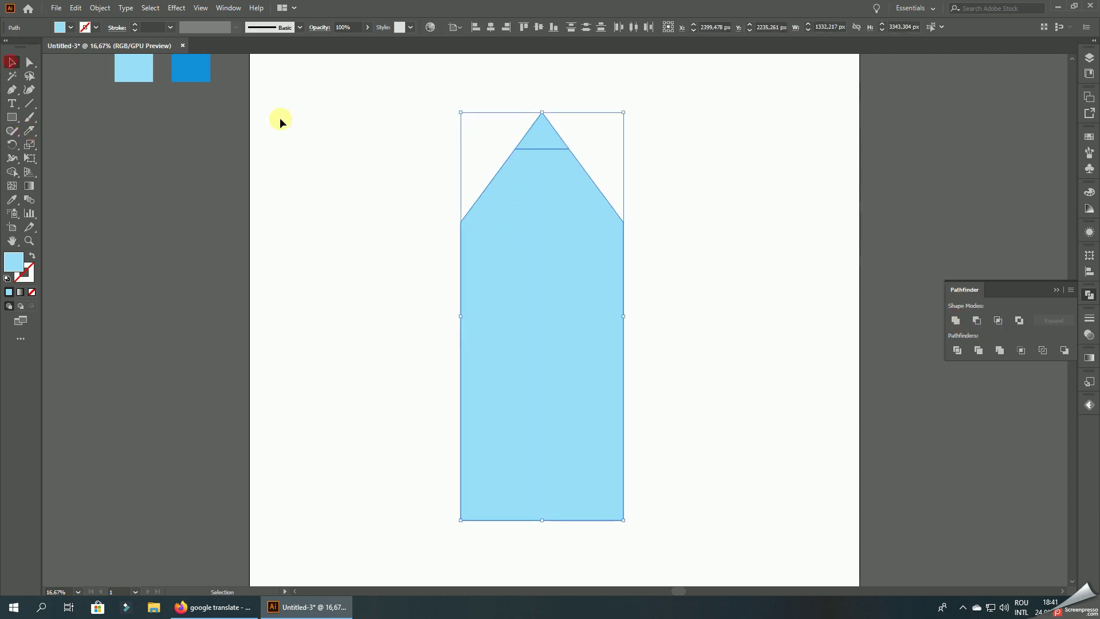
{"action": "left_click", "coordinate": [281, 118]}
{"action": "left_click", "coordinate": [541, 136]}
{"action": "key", "text": "Delete"}
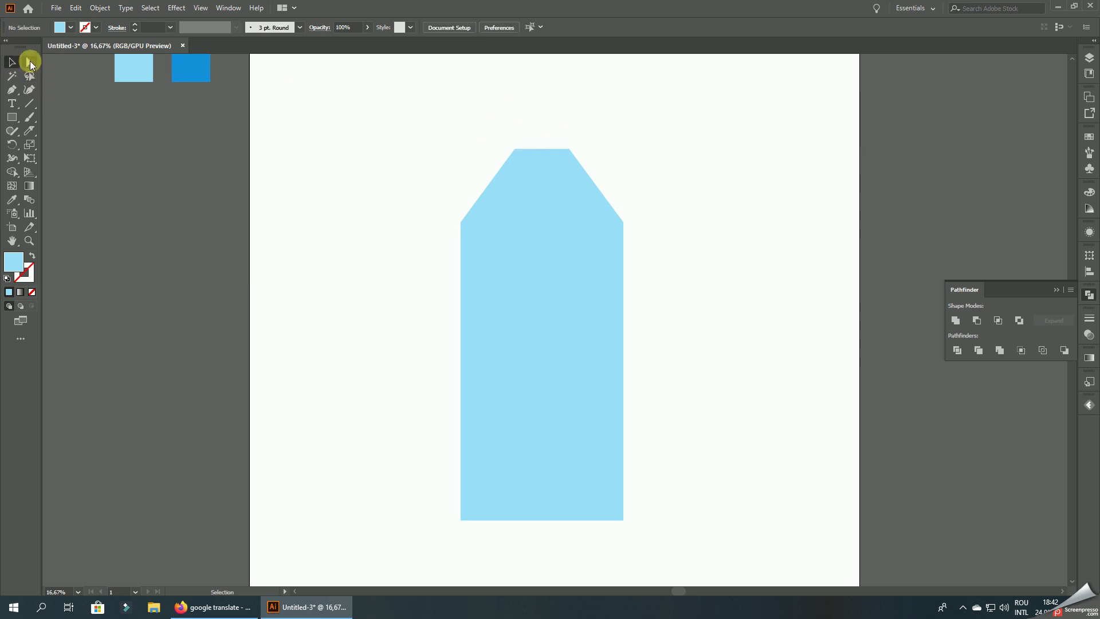
- Round the shoulder corners and the bottom corners to 102.9 px, then unite the shape
{"action": "left_click", "coordinate": [30, 62]}
{"action": "left_click", "coordinate": [460, 222]}
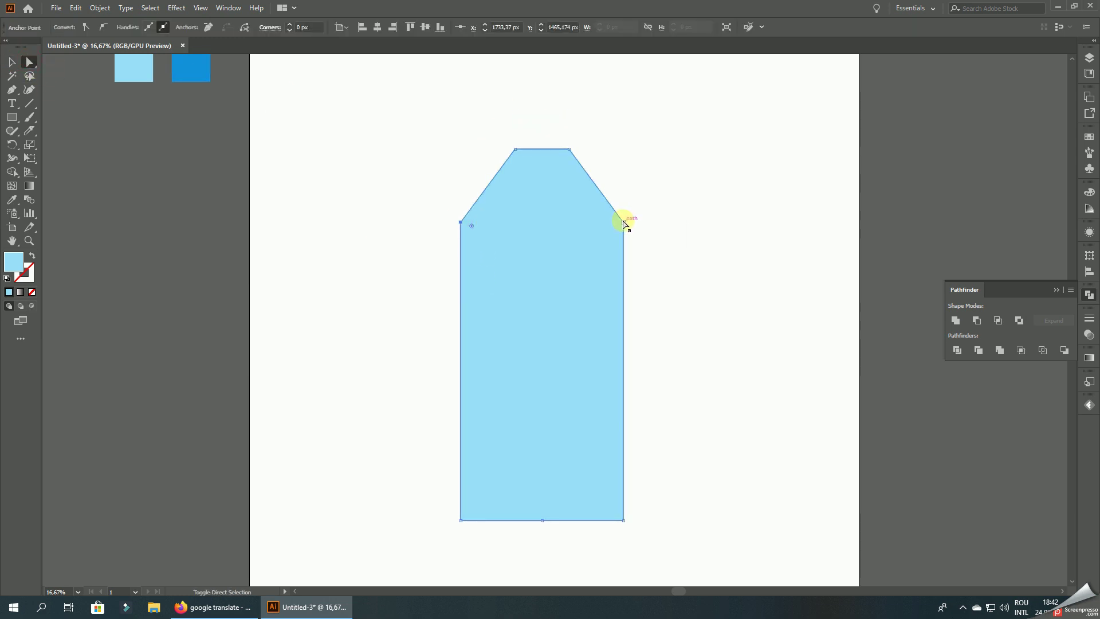
{"action": "left_click", "coordinate": [623, 222], "text": "shift"}
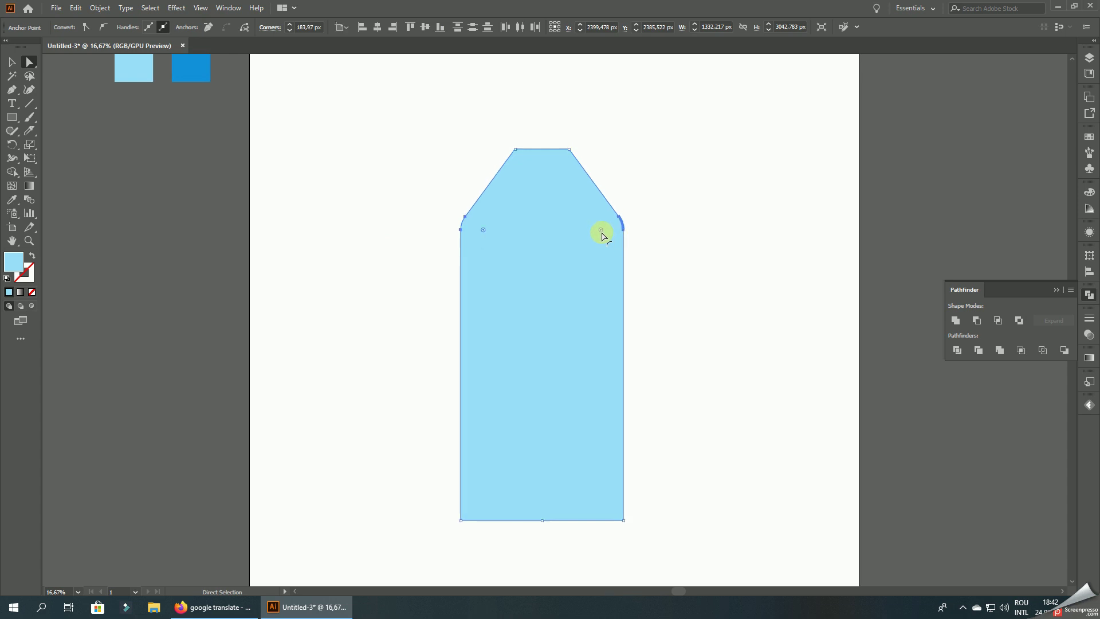
{"action": "left_click", "coordinate": [962, 326]}
{"action": "left_click", "coordinate": [458, 520]}
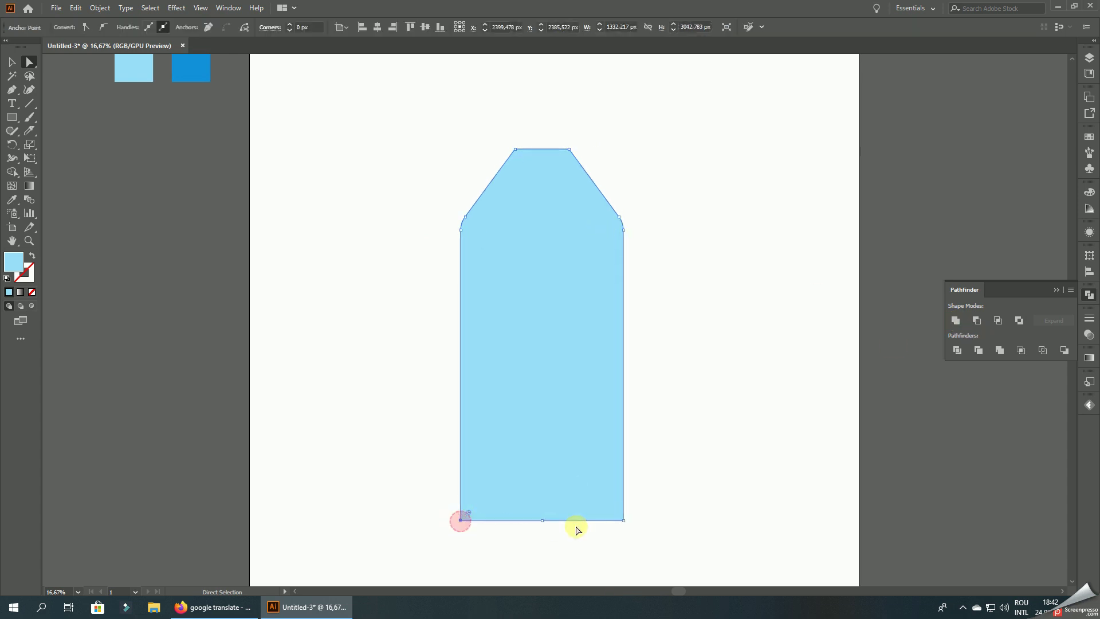
{"action": "left_click", "coordinate": [625, 521], "text": "shift"}
{"action": "left_click_drag", "start_coordinate": [614, 512], "coordinate": [611, 508]}
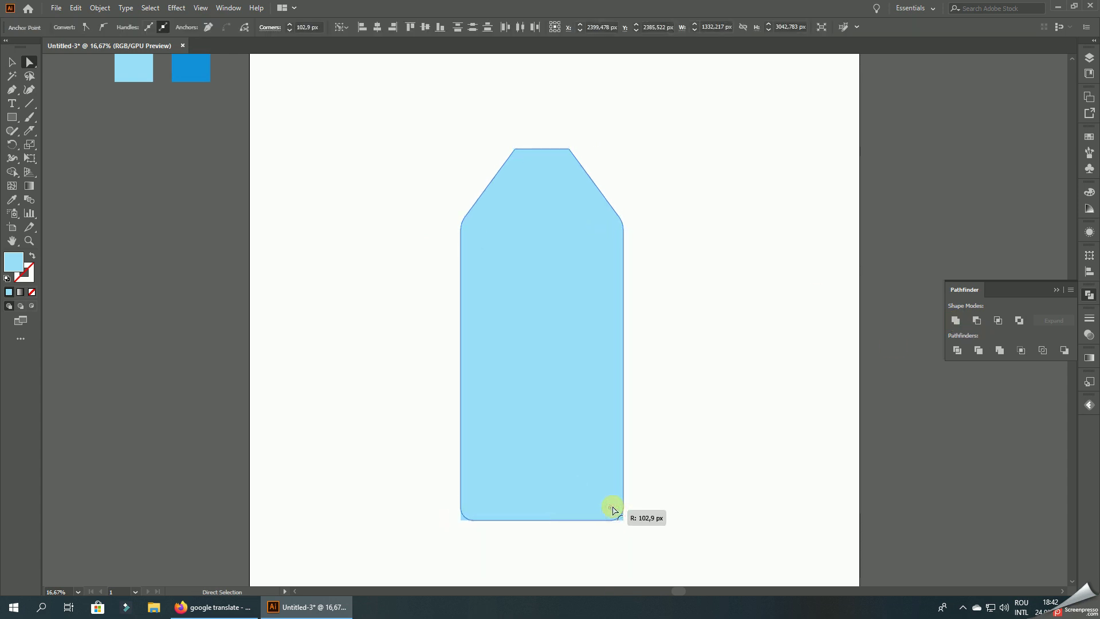
{"action": "left_click", "coordinate": [955, 320]}
- Place a duplicate of the bottle to the right
{"action": "left_click", "coordinate": [12, 62]}
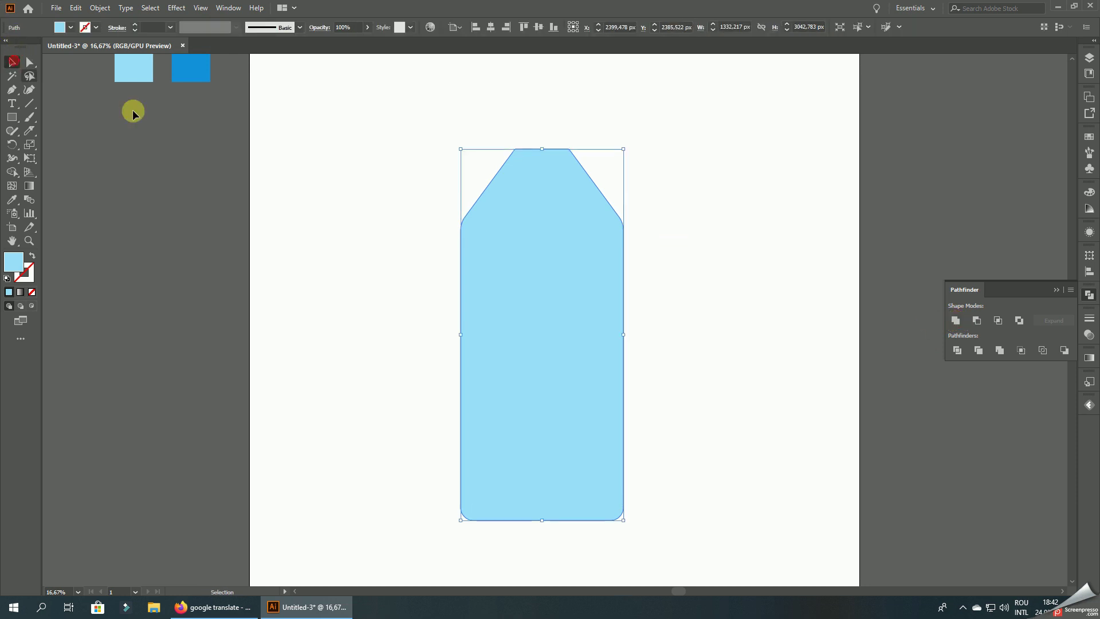
{"action": "left_click", "coordinate": [201, 130]}
{"action": "left_click_drag", "start_coordinate": [705, 478], "coordinate": [712, 336]}
{"action": "left_click", "coordinate": [576, 344]}
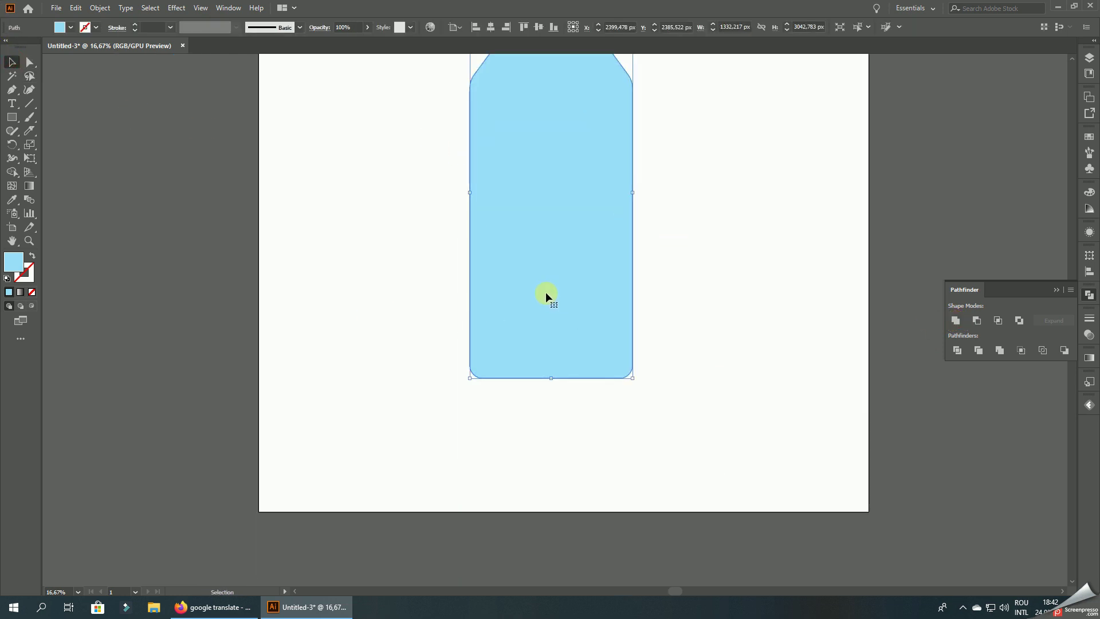
{"action": "left_click_drag", "start_coordinate": [545, 294], "coordinate": [716, 290]}
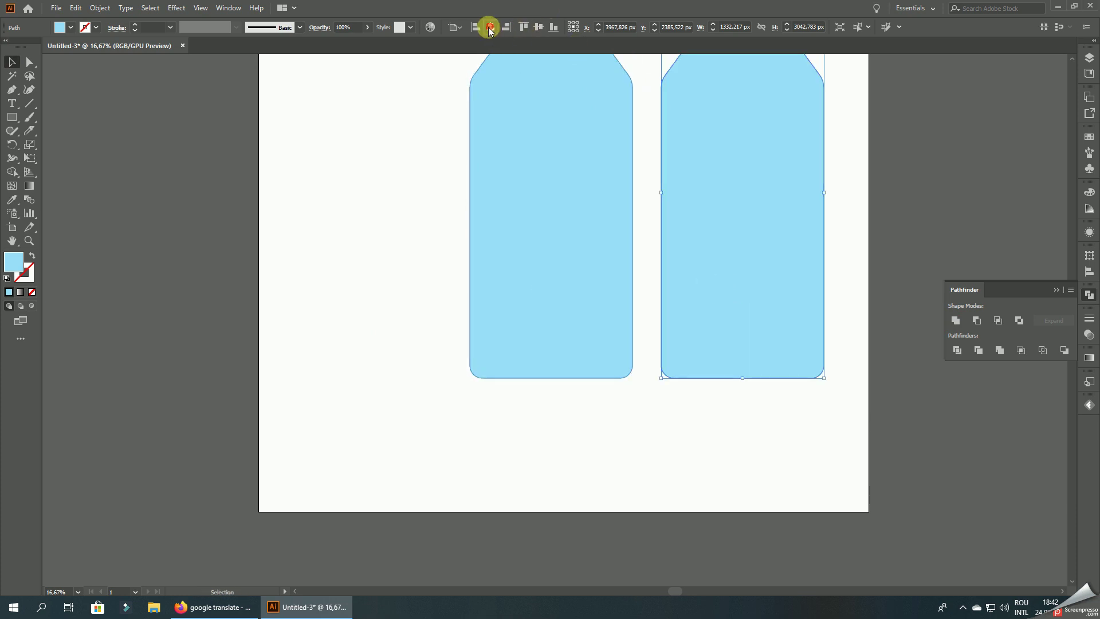
- Centre the duplicate over the original bottle and knife a band across its bottom
{"action": "left_click_drag", "start_coordinate": [743, 205], "coordinate": [565, 205]}
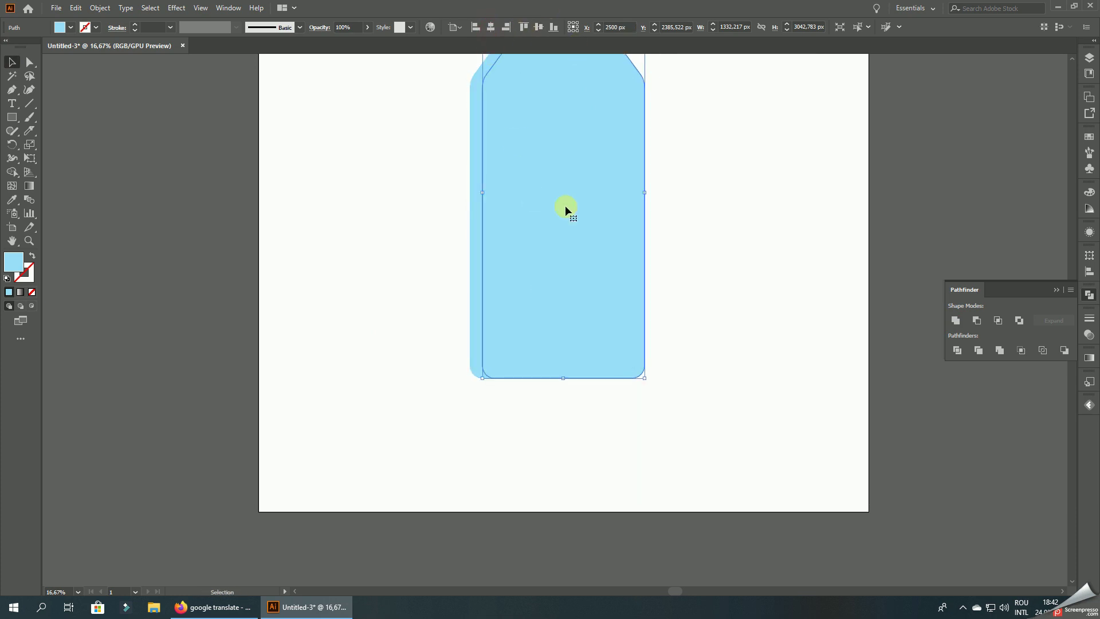
{"action": "left_click", "coordinate": [491, 27]}
{"action": "left_click", "coordinate": [25, 143]}
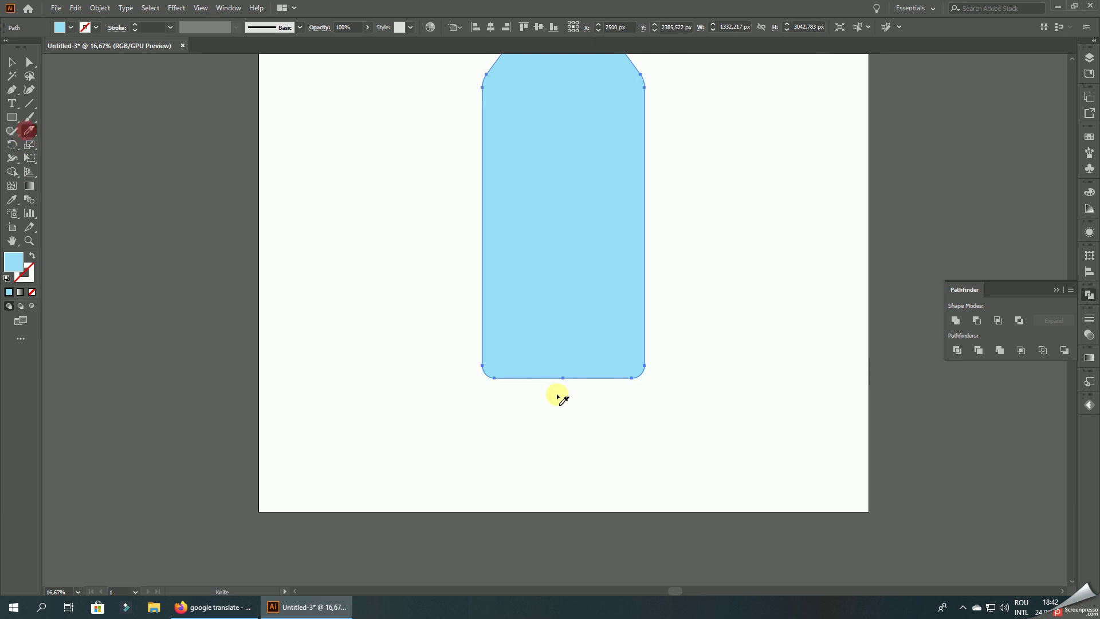
{"action": "left_click_drag", "start_coordinate": [555, 368], "coordinate": [668, 368]}
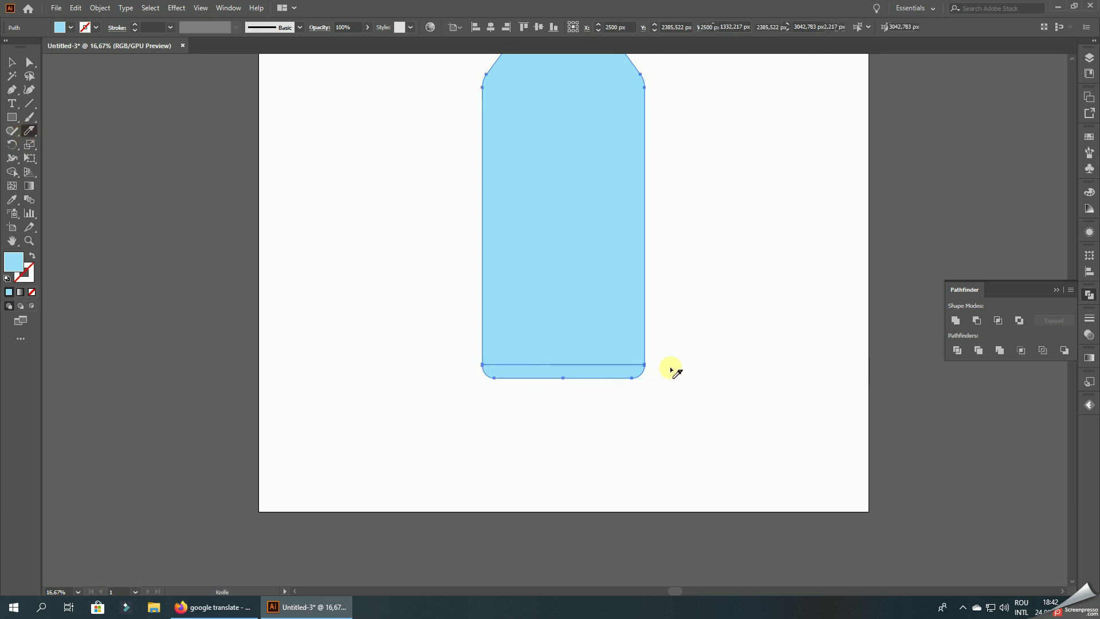
{"action": "left_click_drag", "start_coordinate": [477, 371], "coordinate": [747, 374]}
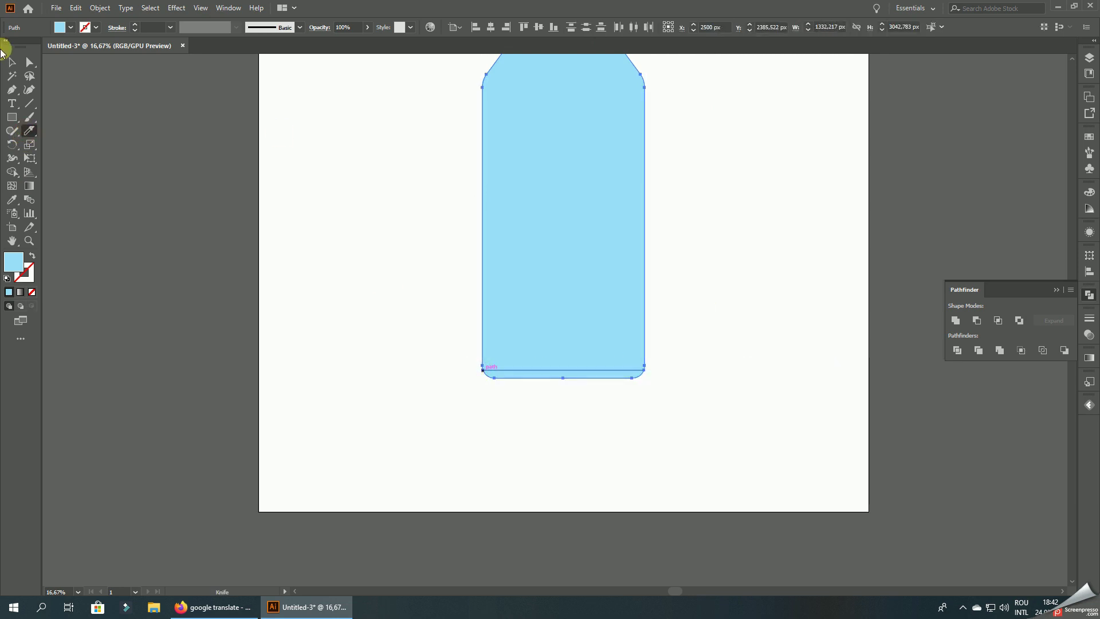
{"action": "scroll", "coordinate": [695, 398], "scroll_direction": "up", "scroll_amount": 1}
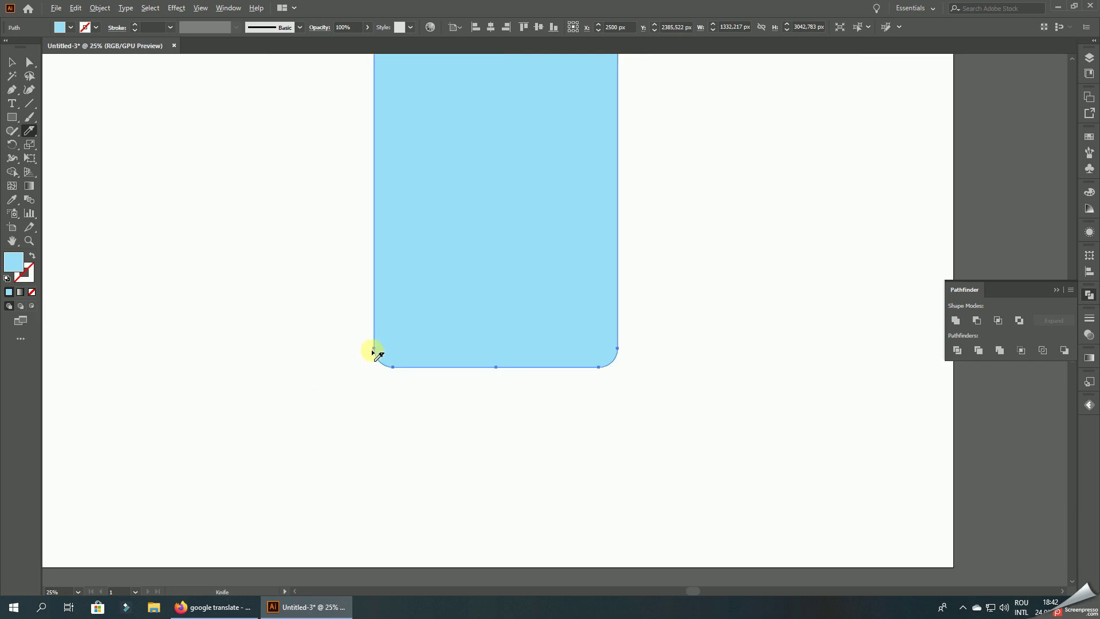
{"action": "left_click_drag", "start_coordinate": [373, 352], "coordinate": [732, 354]}
- Give the rounded bottom piece the translucent 10% black style, then deselect
{"action": "left_click", "coordinate": [12, 62]}
{"action": "left_click", "coordinate": [171, 125]}
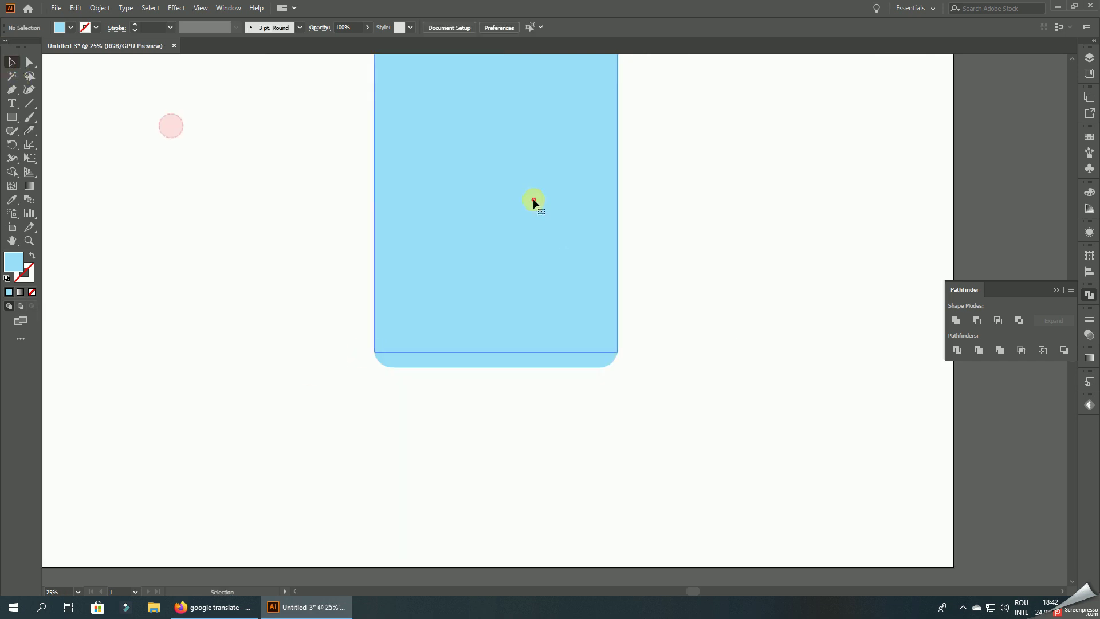
{"action": "left_click", "coordinate": [466, 361]}
{"action": "left_click", "coordinate": [13, 200]}
{"action": "scroll", "coordinate": [560, 379], "scroll_direction": "down", "scroll_amount": 1}
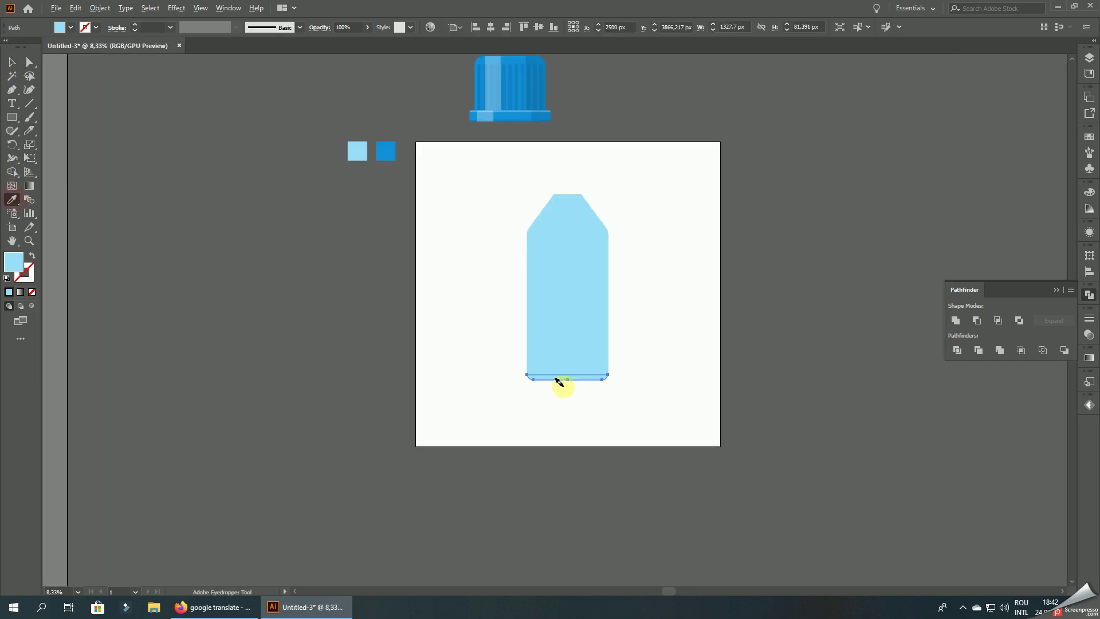
{"action": "left_click", "coordinate": [525, 63]}
{"action": "scroll", "coordinate": [569, 197], "scroll_direction": "down", "scroll_amount": 1}
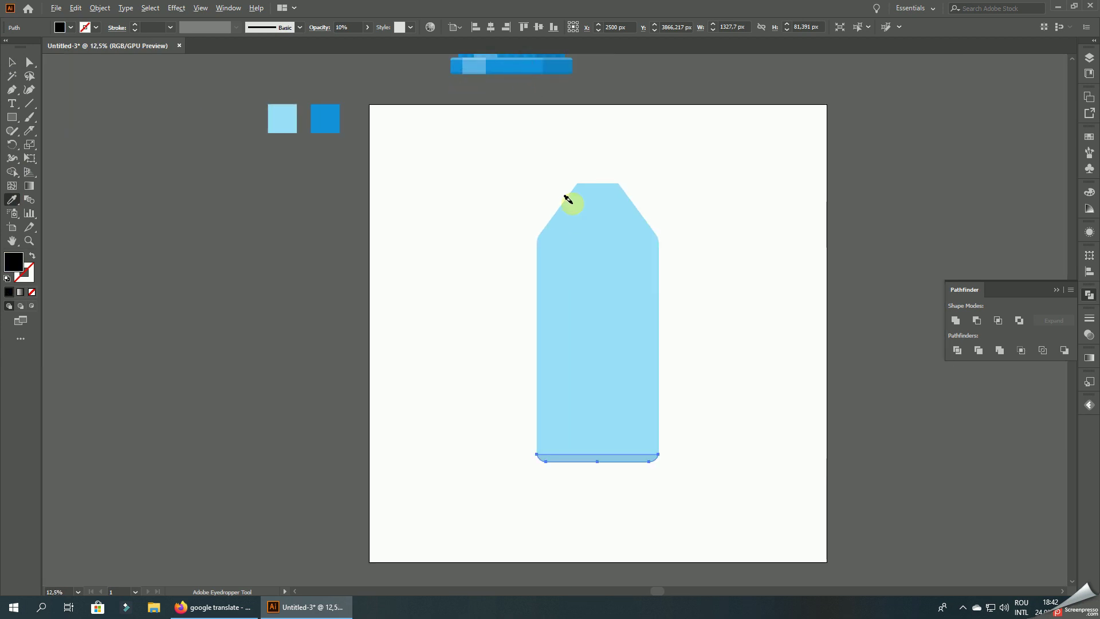
{"action": "left_click", "coordinate": [15, 70]}
{"action": "key", "text": "v"}
{"action": "left_click", "coordinate": [258, 136]}
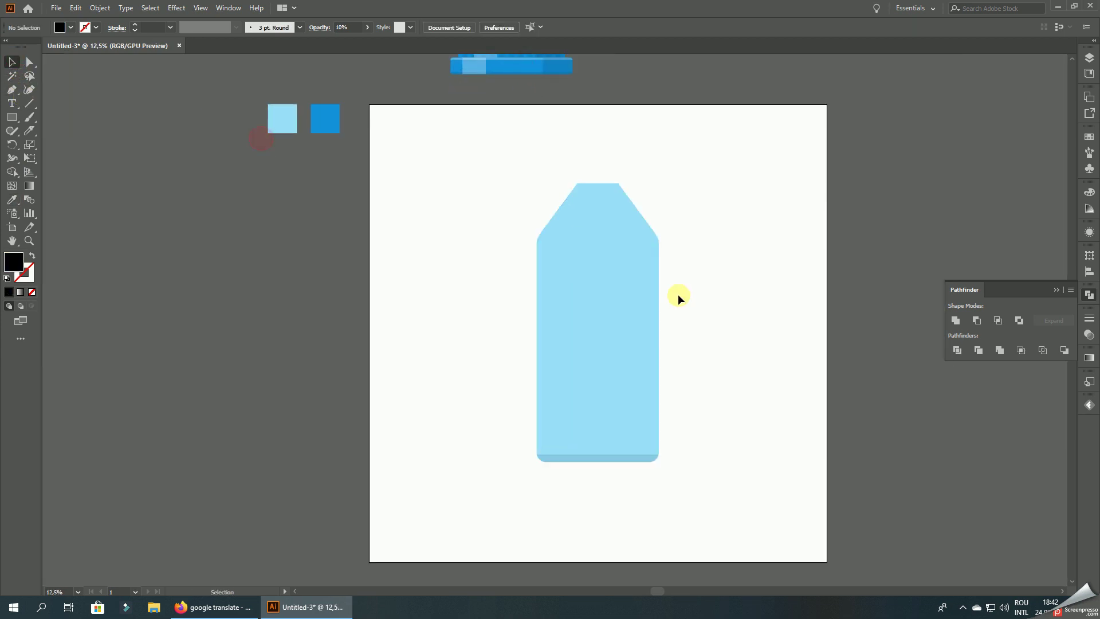
{"action": "mouse_move", "coordinate": [607, 299]}
{"action": "left_mouse_down"}
{"action": "mouse_move", "coordinate": [709, 301]}
{"action": "mouse_move", "coordinate": [684, 388]}
{"action": "left_mouse_up"}
{"action": "key", "text": "ctrl+z"}
{"action": "left_click", "coordinate": [822, 322]}
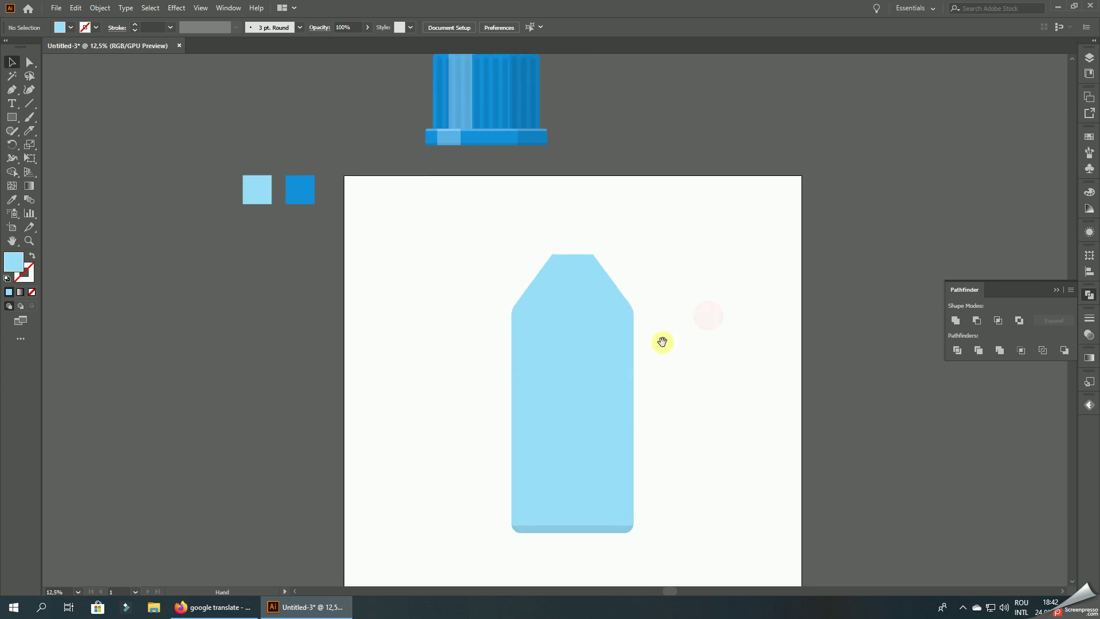
- Copy the cap, centre it horizontally over the bottle, and scale it down
{"action": "left_click_drag", "start_coordinate": [473, 93], "coordinate": [597, 161]}
{"action": "left_click_drag", "start_coordinate": [493, 111], "coordinate": [420, 92]}
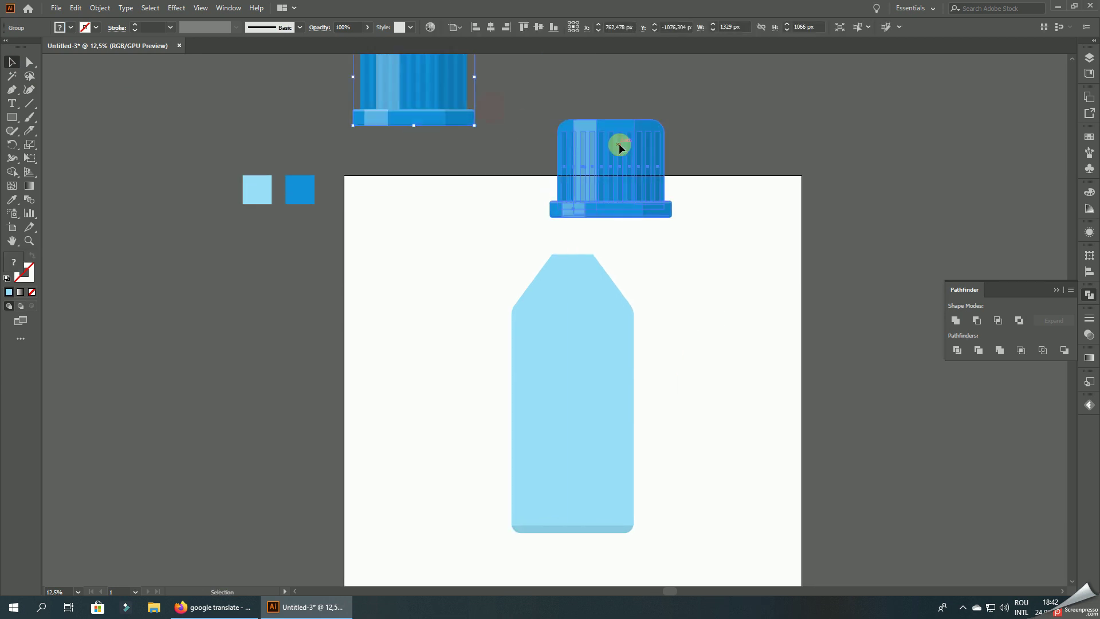
{"action": "left_click", "coordinate": [491, 26]}
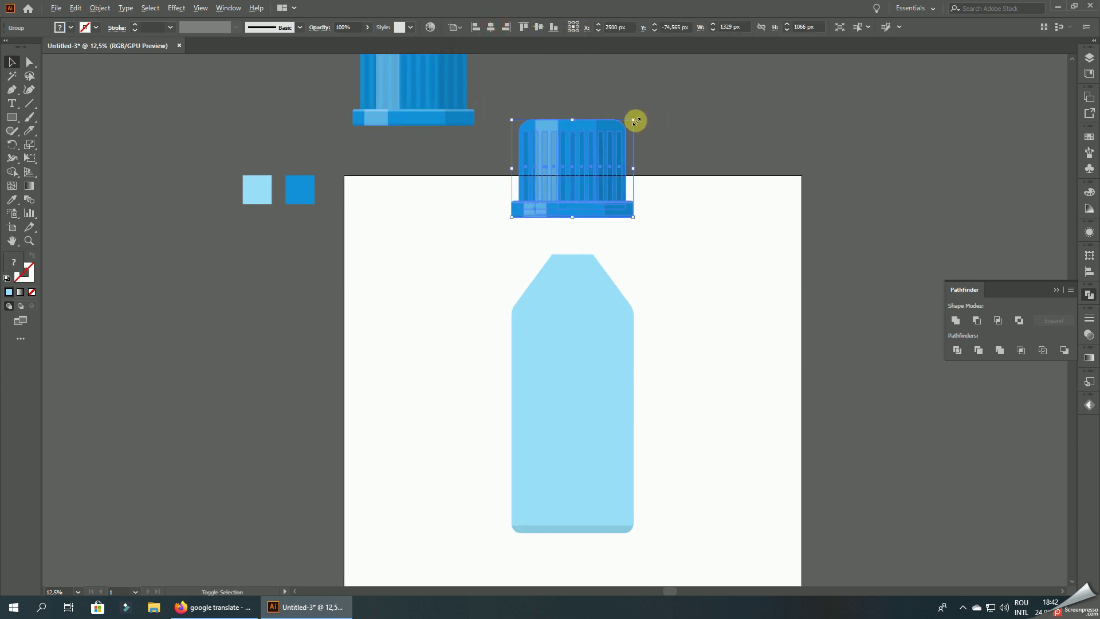
{"action": "left_click_drag", "start_coordinate": [636, 121], "coordinate": [603, 205]}
{"action": "scroll", "coordinate": [599, 229], "scroll_direction": "up", "scroll_amount": 1}
{"action": "left_click_drag", "start_coordinate": [565, 140], "coordinate": [567, 187]}
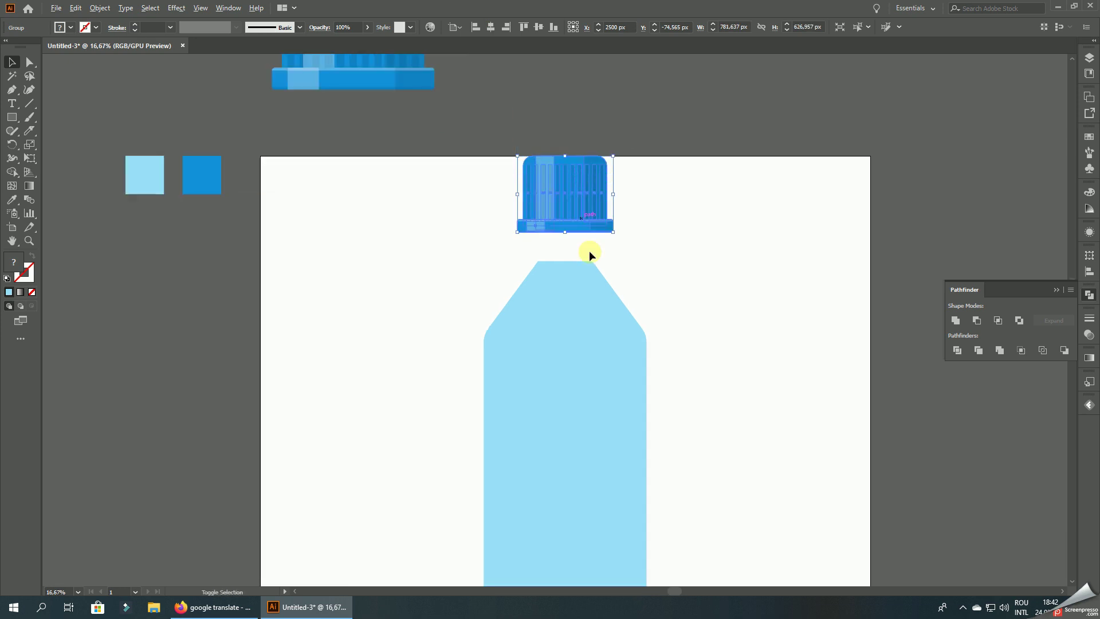
{"action": "scroll", "coordinate": [589, 250], "scroll_direction": "up", "scroll_amount": 3}
{"action": "mouse_move", "coordinate": [630, 161]}
{"action": "left_mouse_down"}
{"action": "mouse_move", "coordinate": [562, 136]}
{"action": "mouse_move", "coordinate": [566, 190]}
{"action": "left_mouse_up"}
- Shrink the cap copy slightly more and position it just above the bottle top
{"action": "scroll", "coordinate": [641, 243], "scroll_direction": "up", "scroll_amount": 2}
{"action": "left_click_drag", "start_coordinate": [630, 275], "coordinate": [599, 247]}
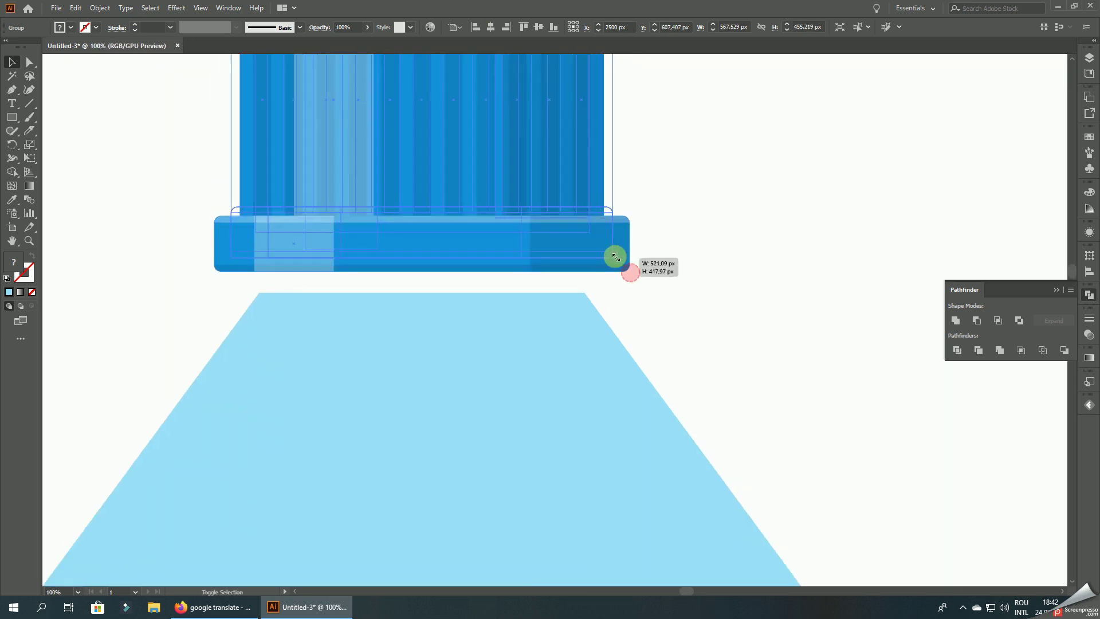
{"action": "key", "text": "ctrl+shift+a"}
{"action": "scroll", "coordinate": [573, 229], "scroll_direction": "down", "scroll_amount": 2}
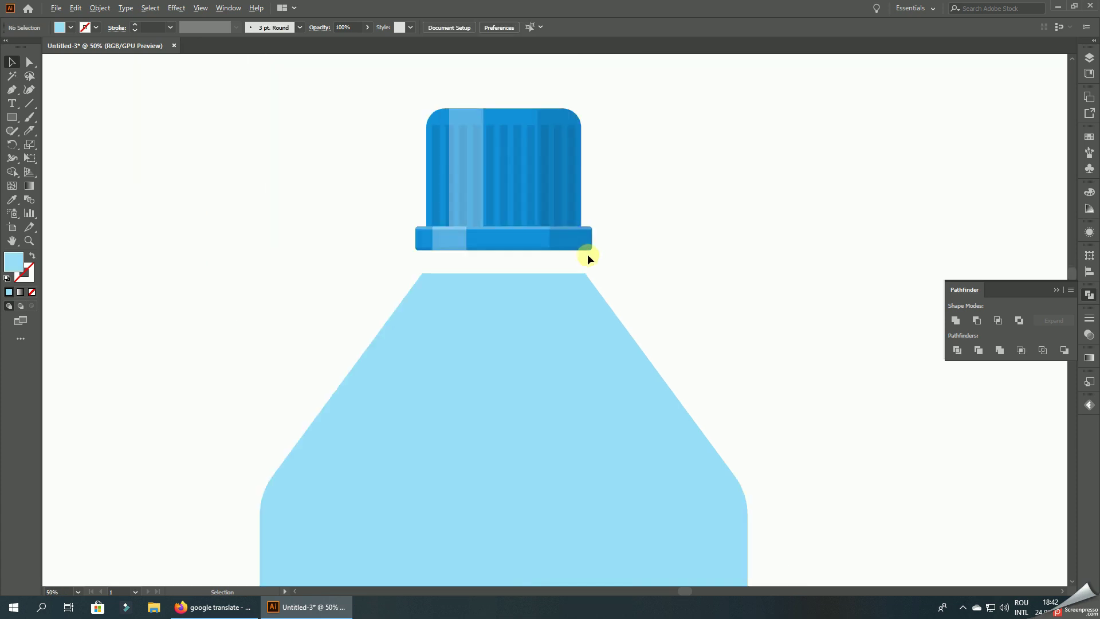
{"action": "scroll", "coordinate": [630, 256], "scroll_direction": "down", "scroll_amount": 1}
{"action": "scroll", "coordinate": [670, 261], "scroll_direction": "down", "scroll_amount": 2}
{"action": "scroll", "coordinate": [686, 263], "scroll_direction": "up", "scroll_amount": 2}
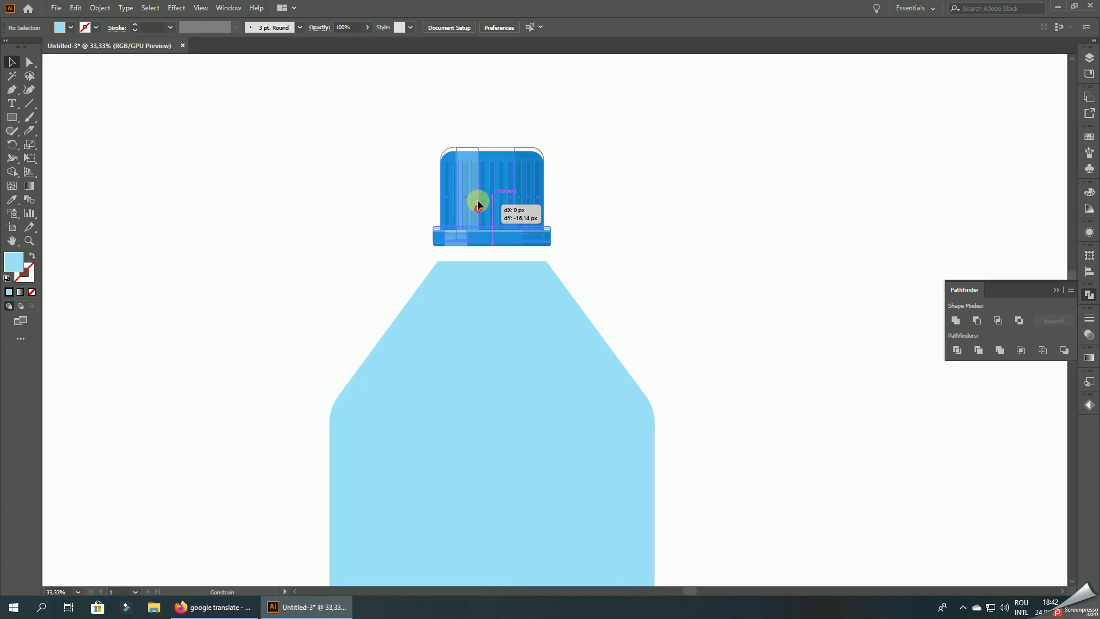
{"action": "left_click_drag", "start_coordinate": [487, 215], "coordinate": [487, 190]}
{"action": "left_click", "coordinate": [671, 212]}
{"action": "key", "text": "ctrl+plus"}
- Pen-draw a light-blue neck rectangle on top of the bottle
{"action": "key", "text": "p"}
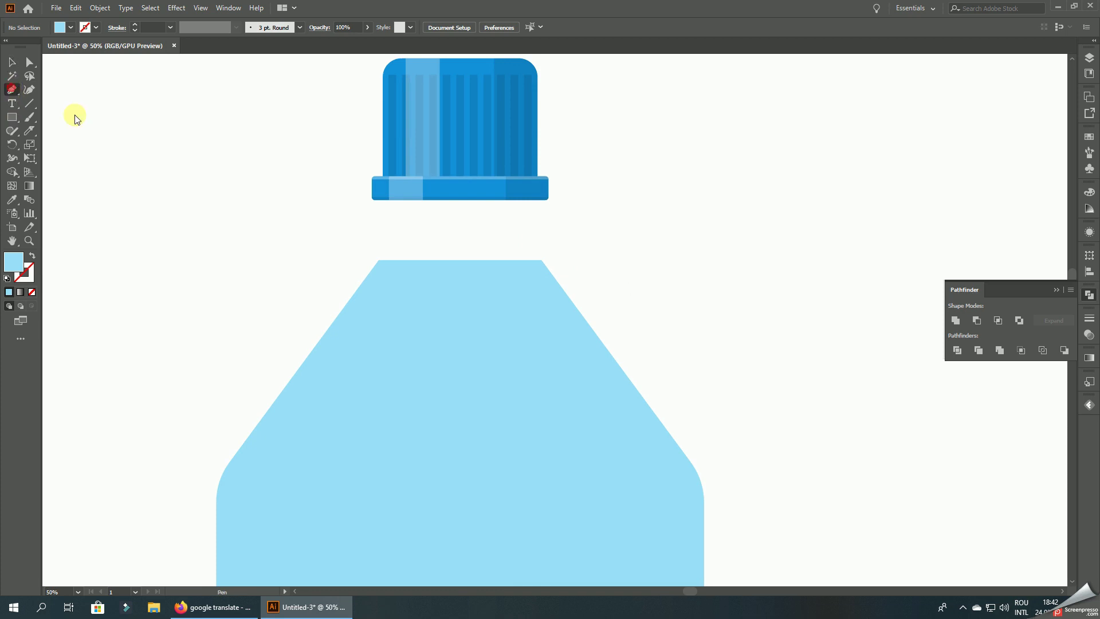
{"action": "left_click", "coordinate": [378, 261]}
{"action": "left_click", "coordinate": [542, 261]}
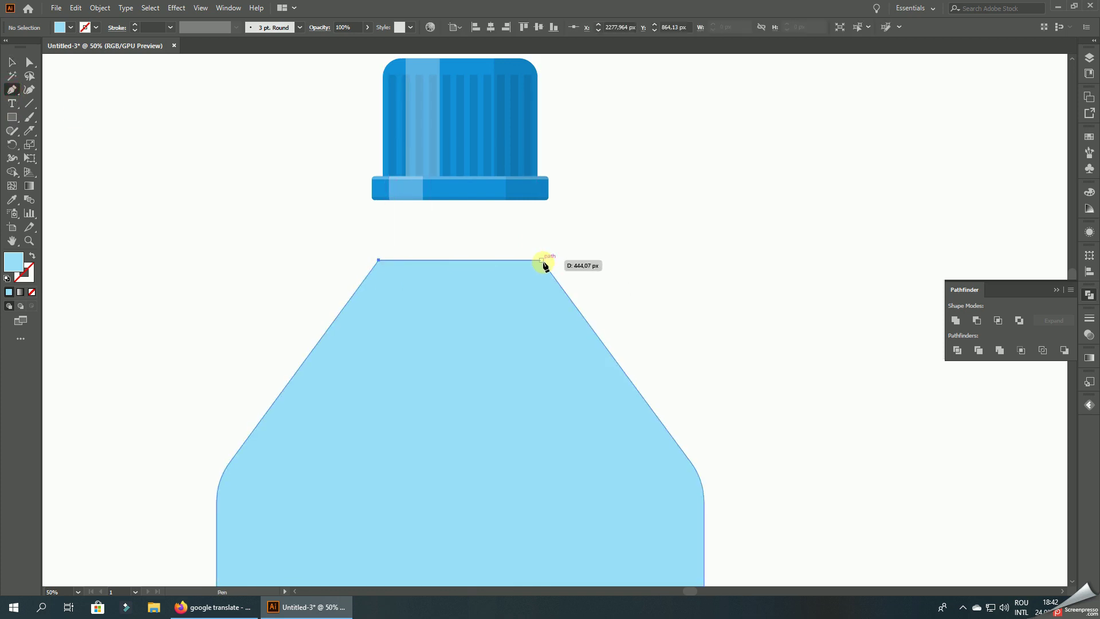
{"action": "left_click_drag", "start_coordinate": [541, 260], "coordinate": [543, 242]}
{"action": "left_click", "coordinate": [542, 231]}
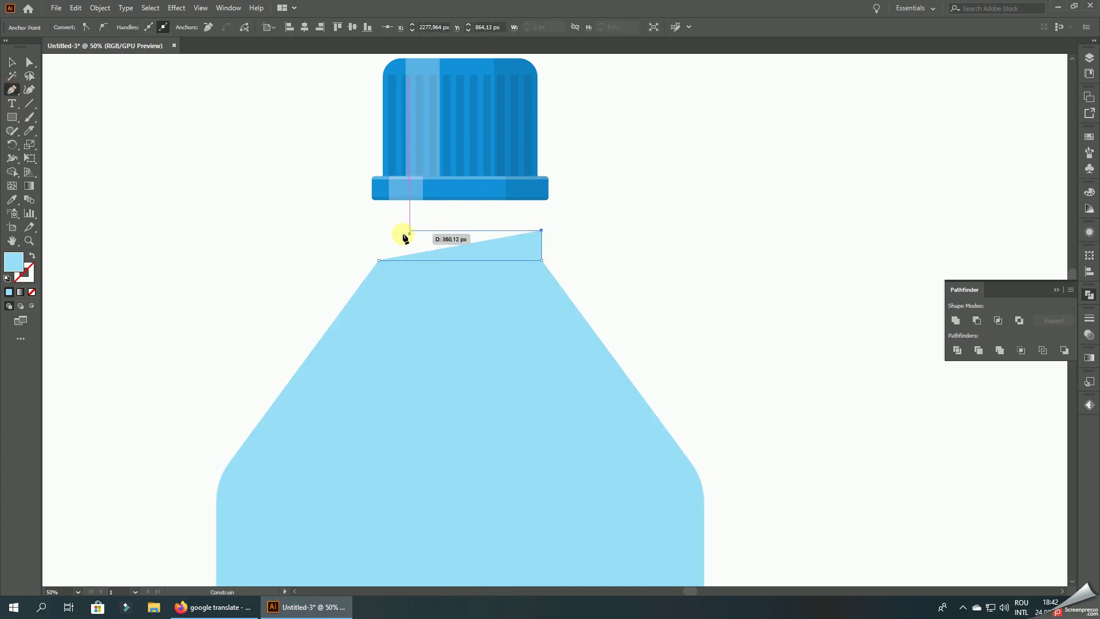
{"action": "left_click", "coordinate": [378, 230]}
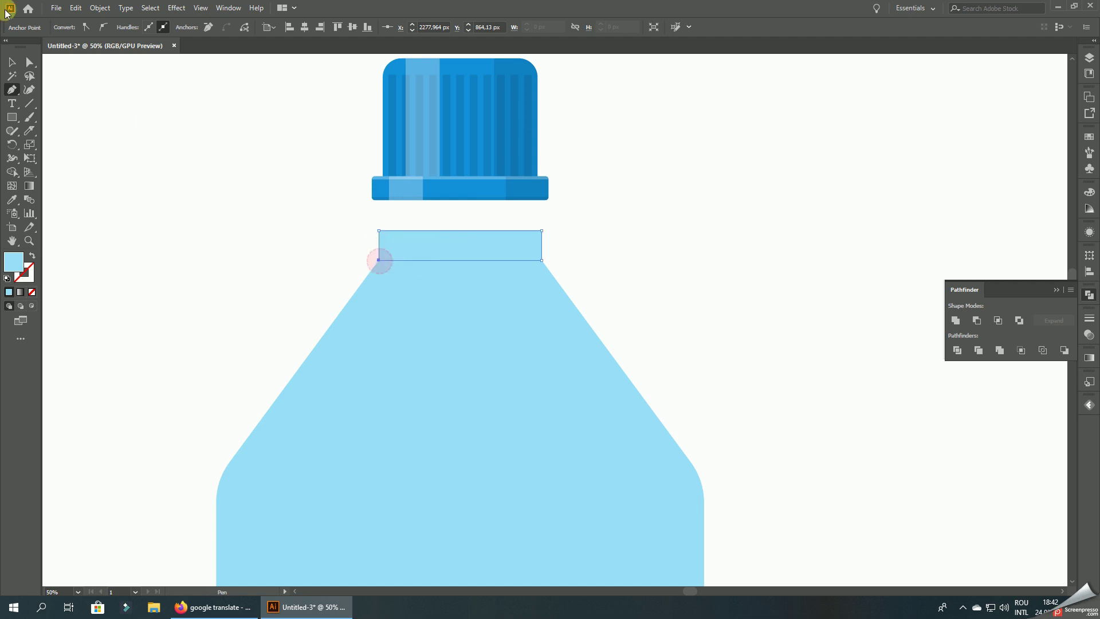
{"action": "left_click", "coordinate": [12, 61]}
- Move the cap down over the neck and bring it to the front
{"action": "left_click", "coordinate": [152, 141]}
{"action": "scroll", "coordinate": [472, 170], "scroll_direction": "up", "scroll_amount": 2}
{"action": "left_click_drag", "start_coordinate": [472, 169], "coordinate": [473, 241]}
{"action": "right_click", "coordinate": [490, 198]}
{"action": "left_click", "coordinate": [644, 335]}
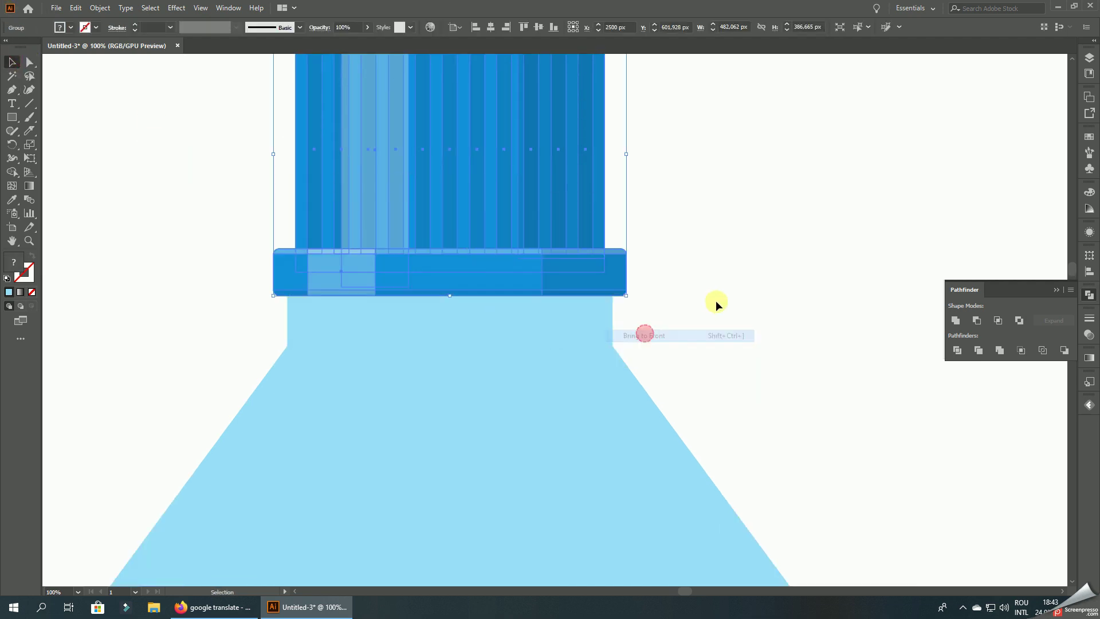
{"action": "left_click", "coordinate": [717, 304]}
- Enlarge the cap to the neck's width and lower it onto the neck
{"action": "scroll", "coordinate": [638, 197], "scroll_direction": "down", "scroll_amount": 4}
{"action": "scroll", "coordinate": [702, 149], "scroll_direction": "down", "scroll_amount": 2}
{"action": "scroll", "coordinate": [659, 175], "scroll_direction": "up", "scroll_amount": 4}
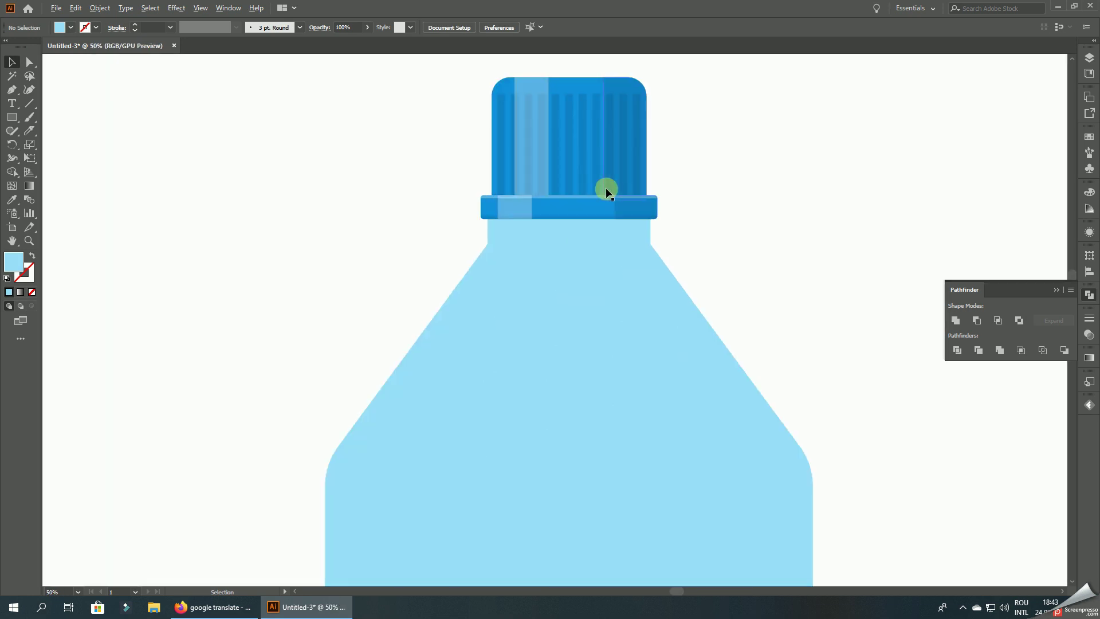
{"action": "left_click", "coordinate": [612, 185]}
{"action": "left_click_drag", "start_coordinate": [659, 221], "coordinate": [668, 227]}
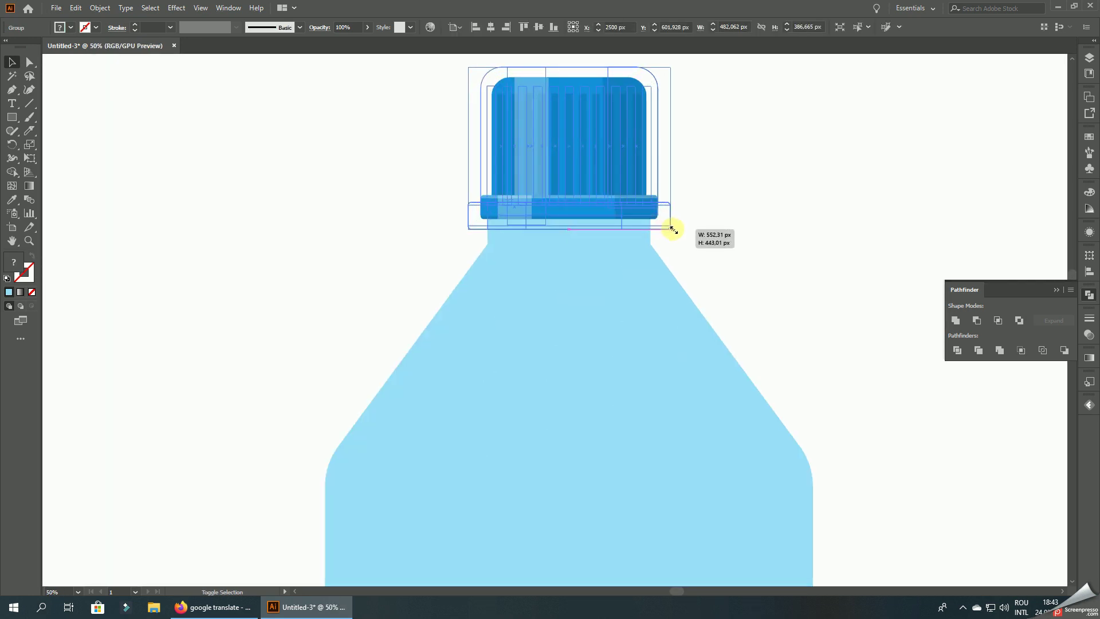
{"action": "scroll", "coordinate": [659, 227], "scroll_direction": "up", "scroll_amount": 1}
{"action": "left_click_drag", "start_coordinate": [646, 167], "coordinate": [649, 194]}
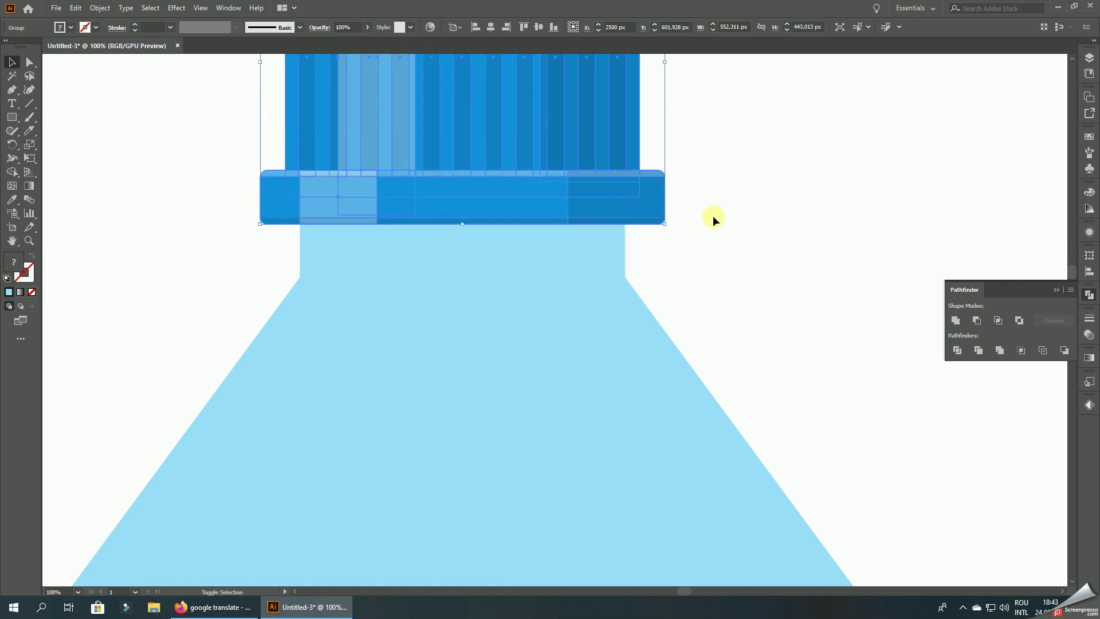
{"action": "left_click", "coordinate": [722, 221]}
{"action": "scroll", "coordinate": [768, 249], "scroll_direction": "down", "scroll_amount": 6}
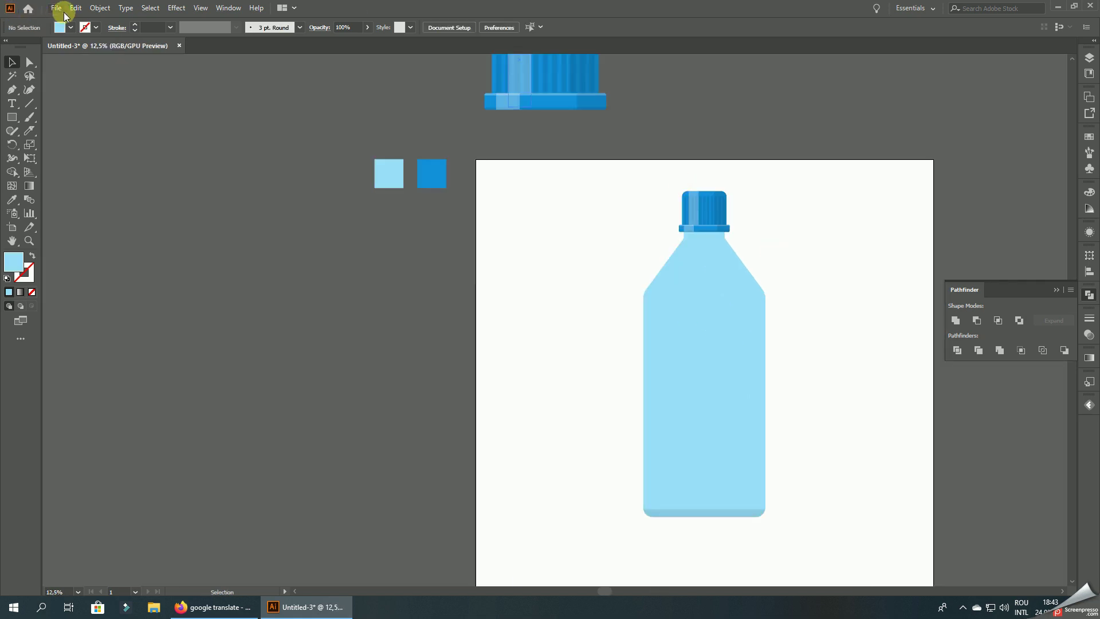
- Draw a thin band across the upper bottle and give it the 10% black style
{"action": "scroll", "coordinate": [741, 242], "scroll_direction": "down", "scroll_amount": 1}
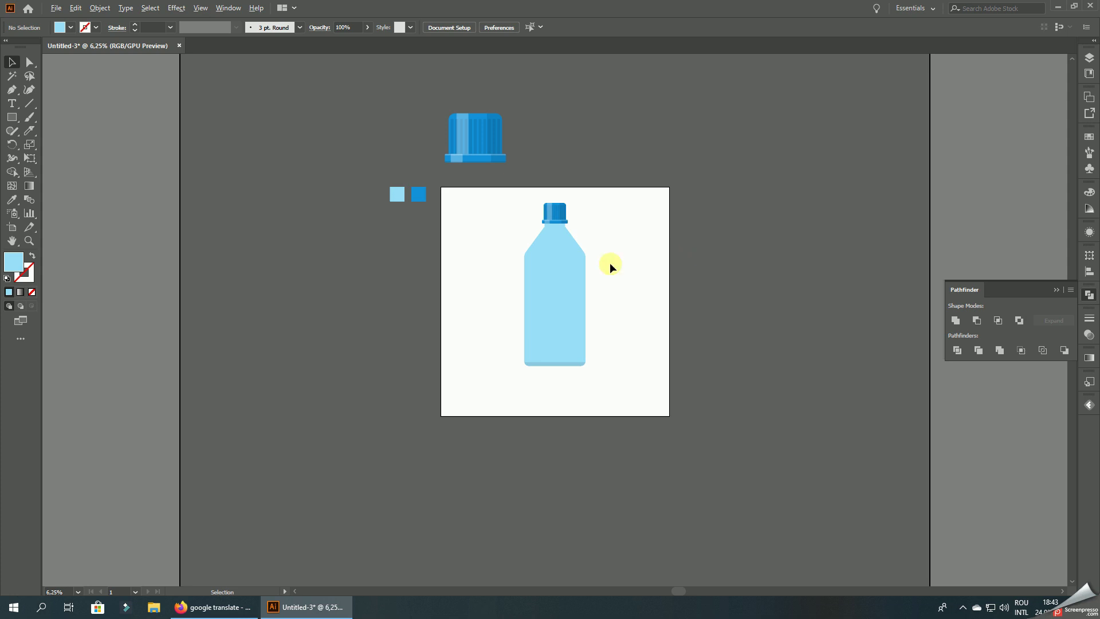
{"action": "scroll", "coordinate": [630, 275], "scroll_direction": "up", "scroll_amount": 1}
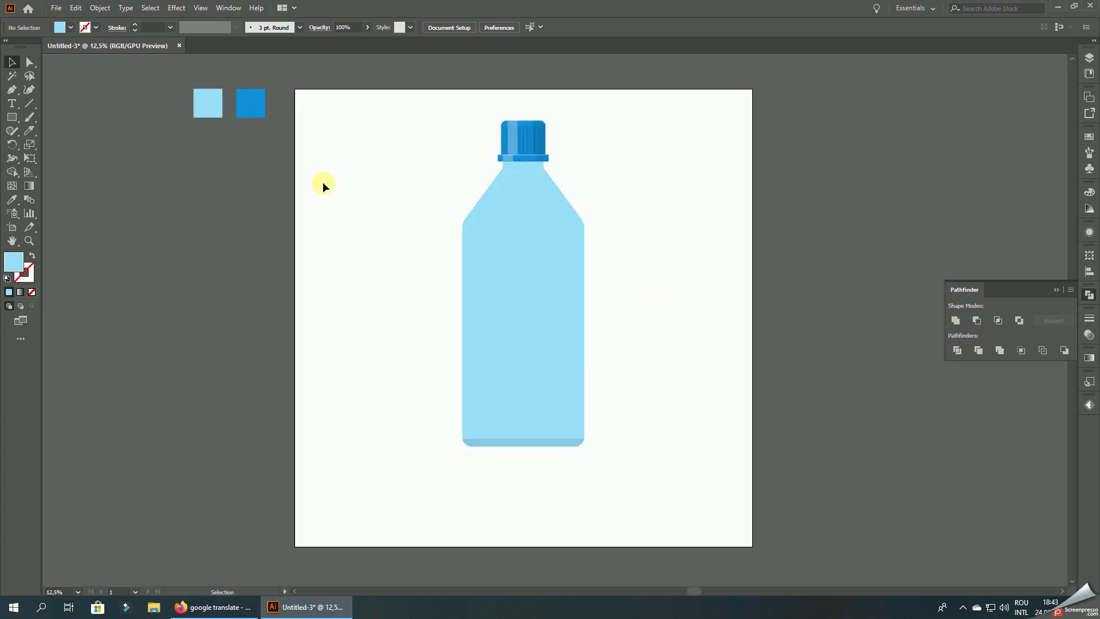
{"action": "scroll", "coordinate": [323, 185], "scroll_direction": "up", "scroll_amount": 1}
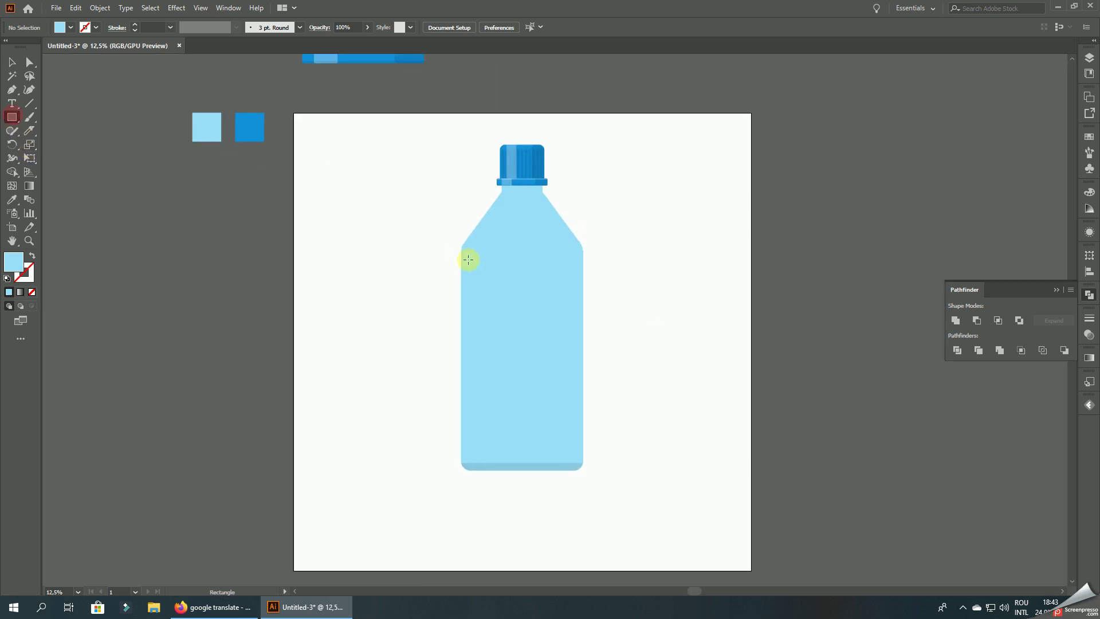
{"action": "left_click_drag", "start_coordinate": [449, 257], "coordinate": [615, 262]}
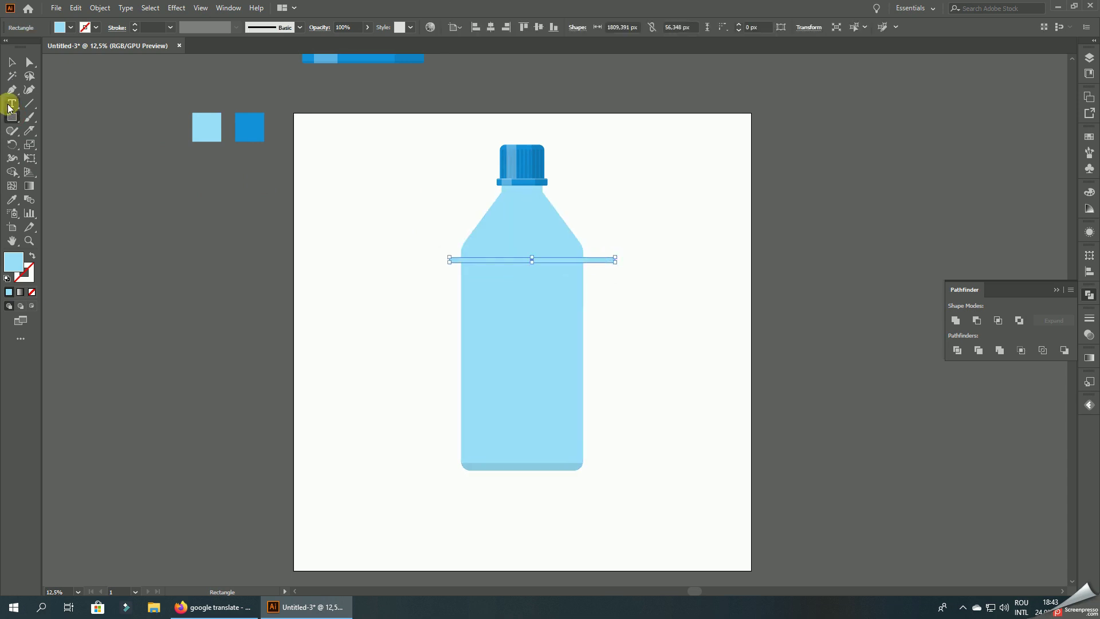
{"action": "left_click", "coordinate": [11, 200]}
{"action": "left_click", "coordinate": [497, 462]}
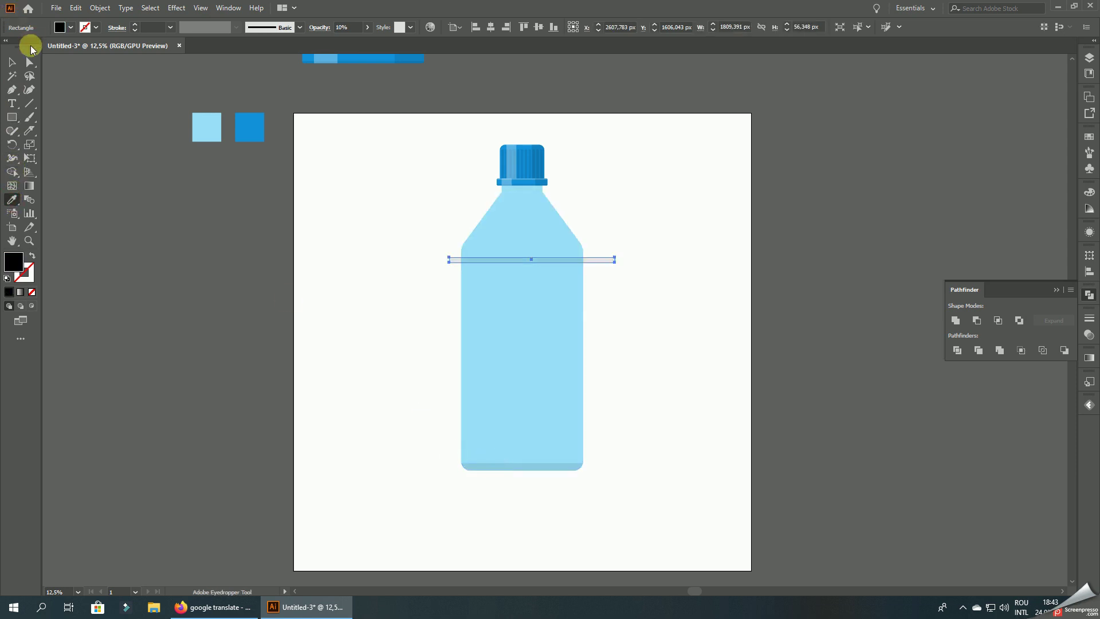
{"action": "left_click", "coordinate": [11, 62]}
{"action": "left_click", "coordinate": [663, 273]}
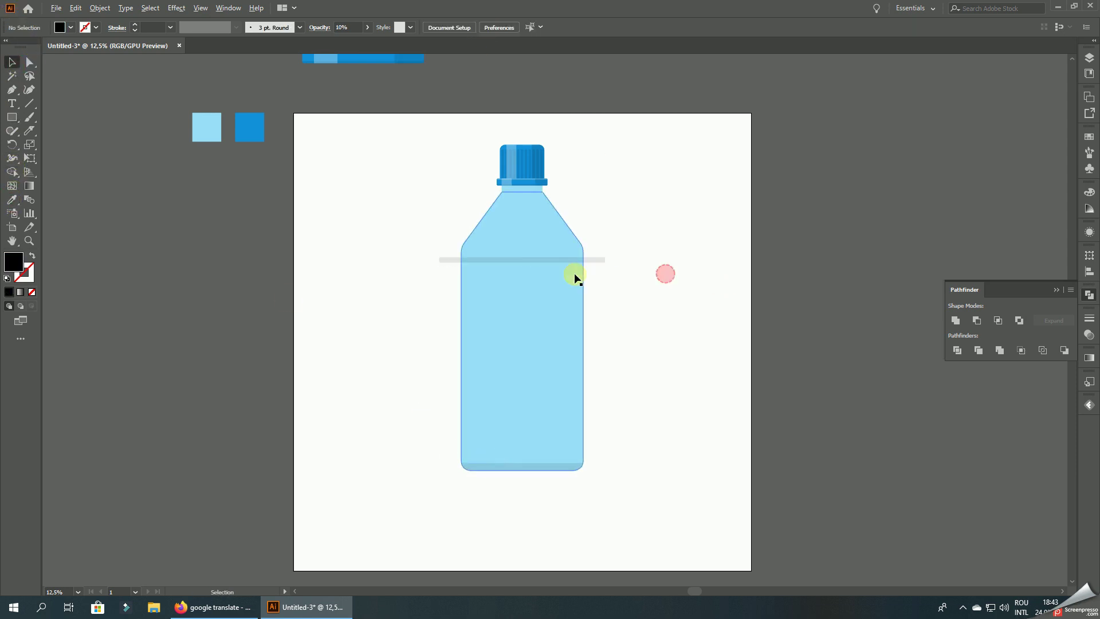
- Place a copy of the band just below and make it white
{"action": "scroll", "coordinate": [575, 277], "scroll_direction": "up", "scroll_amount": 3}
{"action": "left_click_drag", "start_coordinate": [527, 232], "coordinate": [528, 280]}
{"action": "left_click", "coordinate": [13, 199]}
{"action": "scroll", "coordinate": [499, 303], "scroll_direction": "down", "scroll_amount": 2}
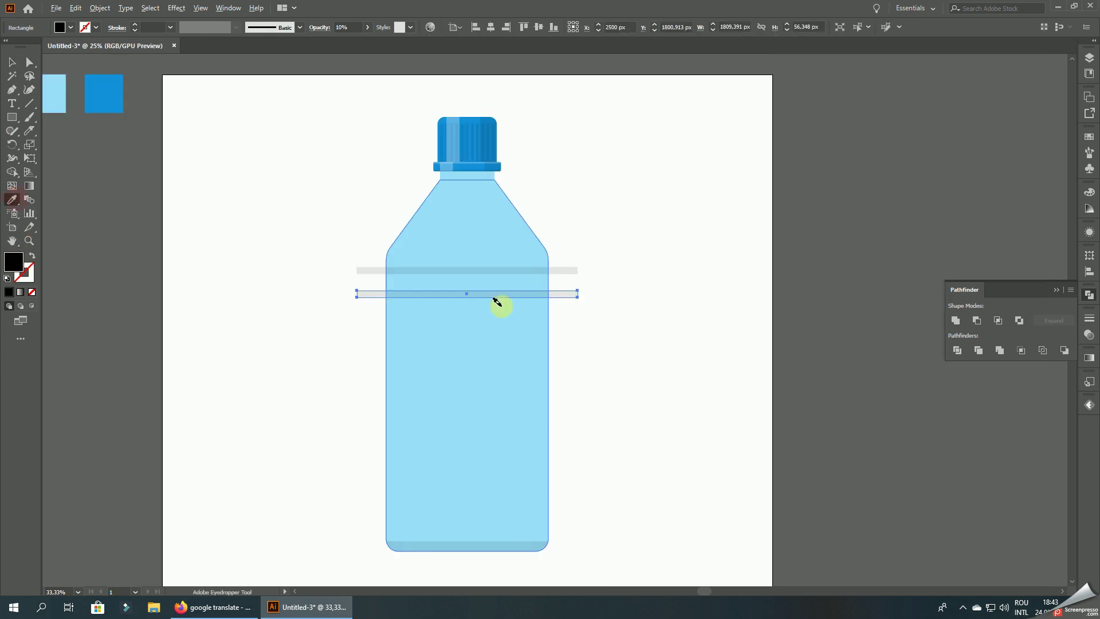
{"action": "left_click", "coordinate": [609, 211]}
- Raise the lower white band's opacity to about 31%
{"action": "left_click", "coordinate": [11, 62]}
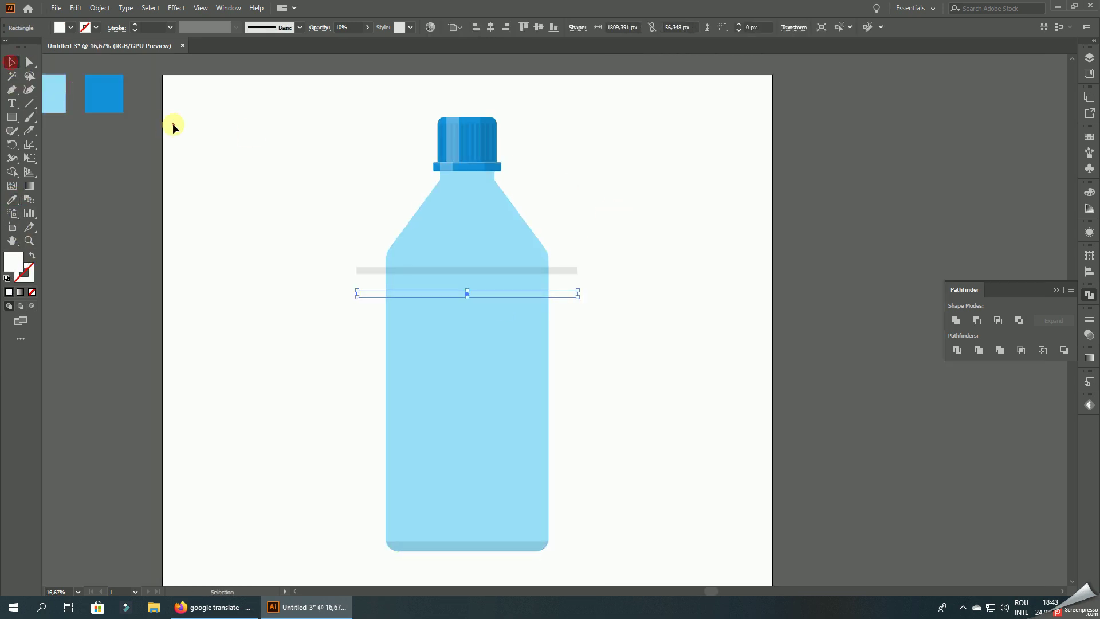
{"action": "left_click", "coordinate": [217, 138]}
{"action": "scroll", "coordinate": [527, 281], "scroll_direction": "up", "scroll_amount": 1}
{"action": "left_click", "coordinate": [516, 302]}
{"action": "left_click", "coordinate": [367, 27]}
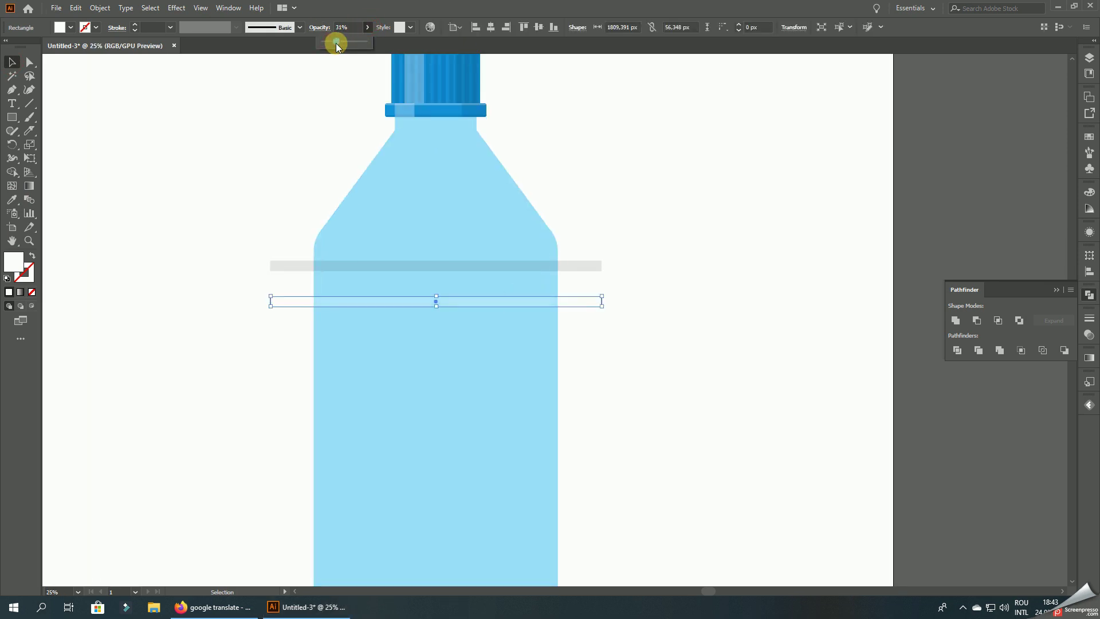
{"action": "left_click_drag", "start_coordinate": [336, 46], "coordinate": [338, 46]}
{"action": "left_click", "coordinate": [352, 26]}
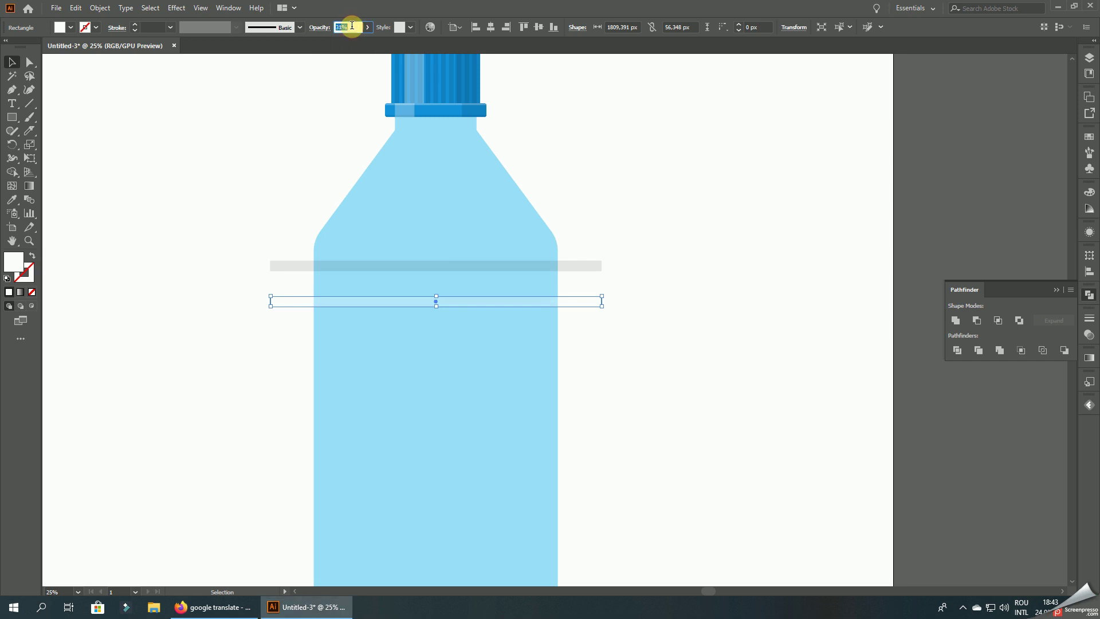
{"action": "type", "text": "30"}
{"action": "left_click", "coordinate": [711, 138]}
- Make the pale band across the body more opaque, about 40%
{"action": "scroll", "coordinate": [710, 138], "scroll_direction": "down", "scroll_amount": 1}
{"action": "scroll", "coordinate": [639, 233], "scroll_direction": "up", "scroll_amount": 2}
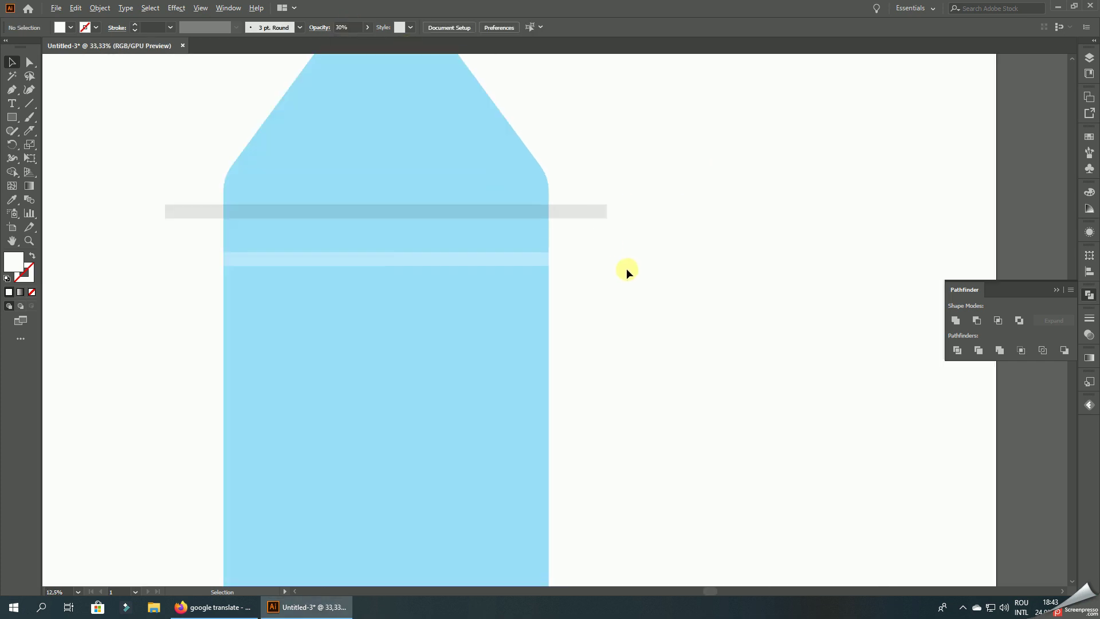
{"action": "left_click", "coordinate": [610, 273]}
{"action": "left_click", "coordinate": [367, 27]}
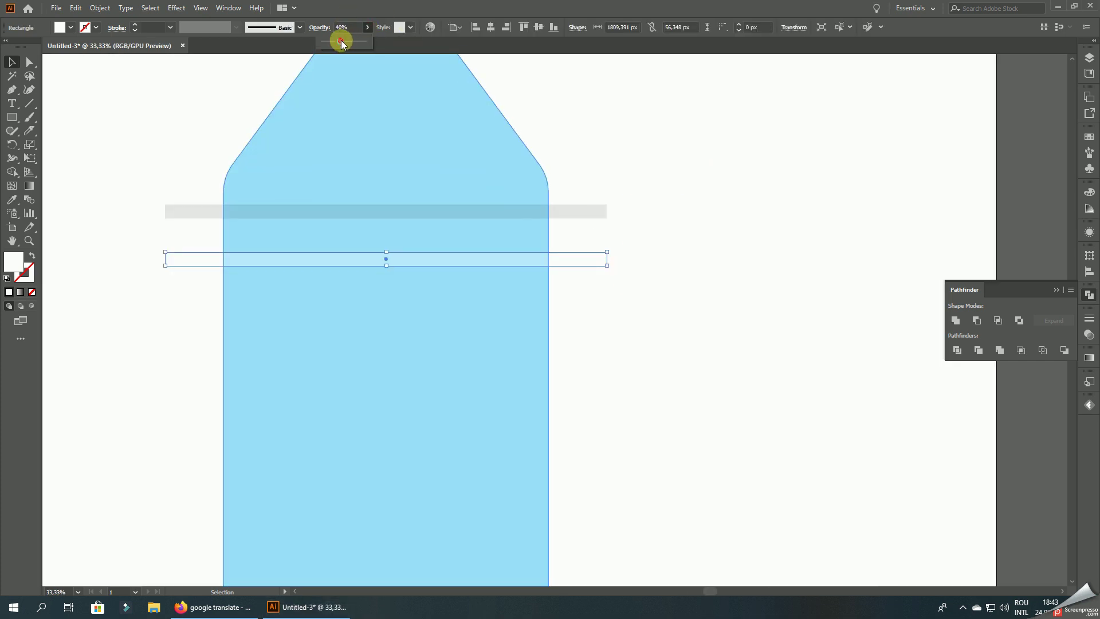
{"action": "left_click_drag", "start_coordinate": [337, 41], "coordinate": [345, 41]}
- Set the grey bar above the pale band to 20% opacity
{"action": "left_click", "coordinate": [589, 215]}
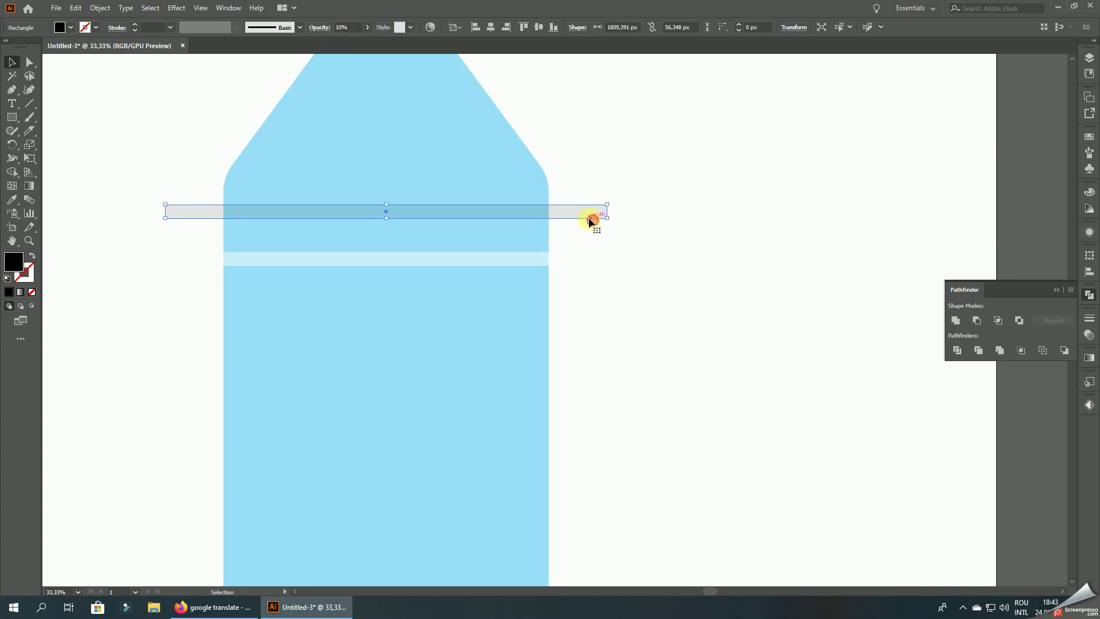
{"action": "left_click", "coordinate": [367, 27]}
{"action": "left_click", "coordinate": [335, 40]}
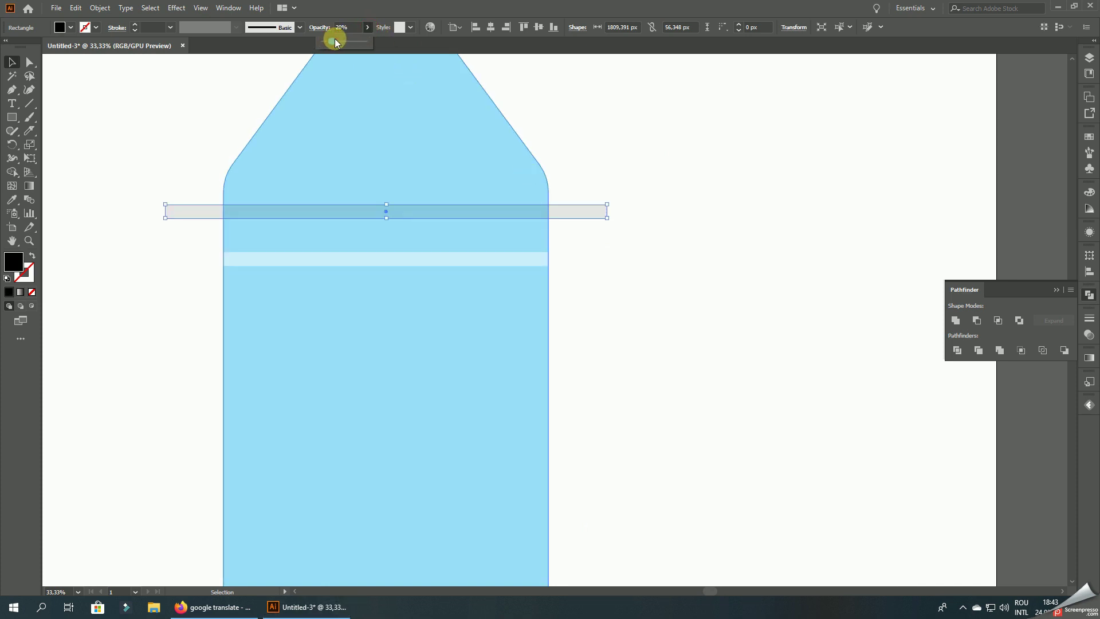
{"action": "left_click", "coordinate": [709, 96]}
{"action": "scroll", "coordinate": [666, 157], "scroll_direction": "down", "scroll_amount": 3}
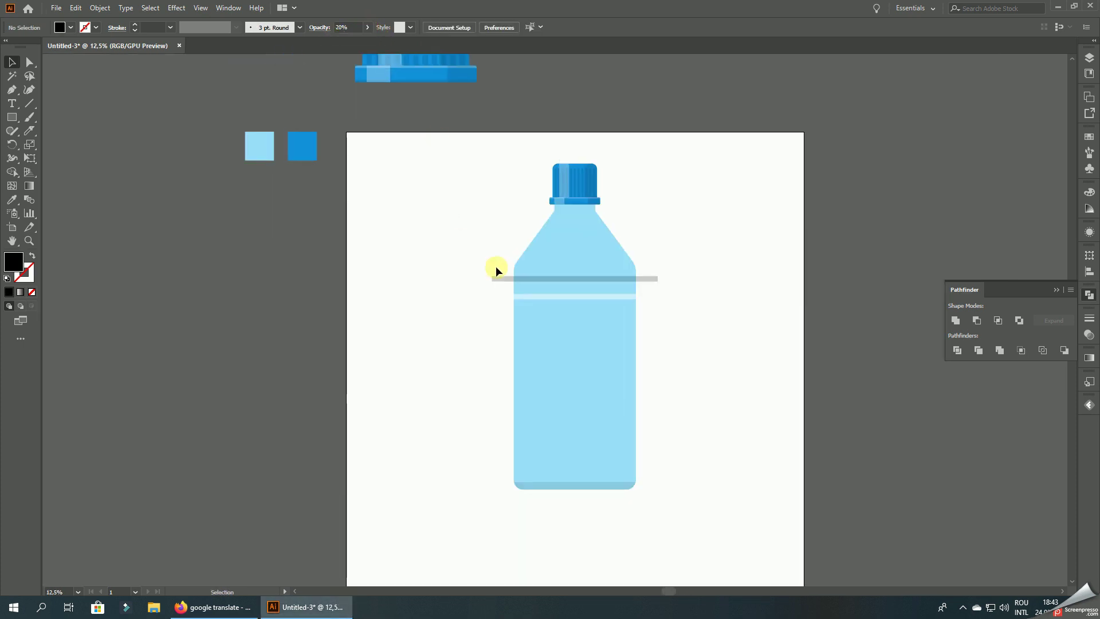
{"action": "scroll", "coordinate": [497, 266], "scroll_direction": "up", "scroll_amount": 1}
{"action": "left_click", "coordinate": [544, 276]}
- Fill the grey bar with the cap's blue and set its opacity to 34%
{"action": "left_click", "coordinate": [12, 199]}
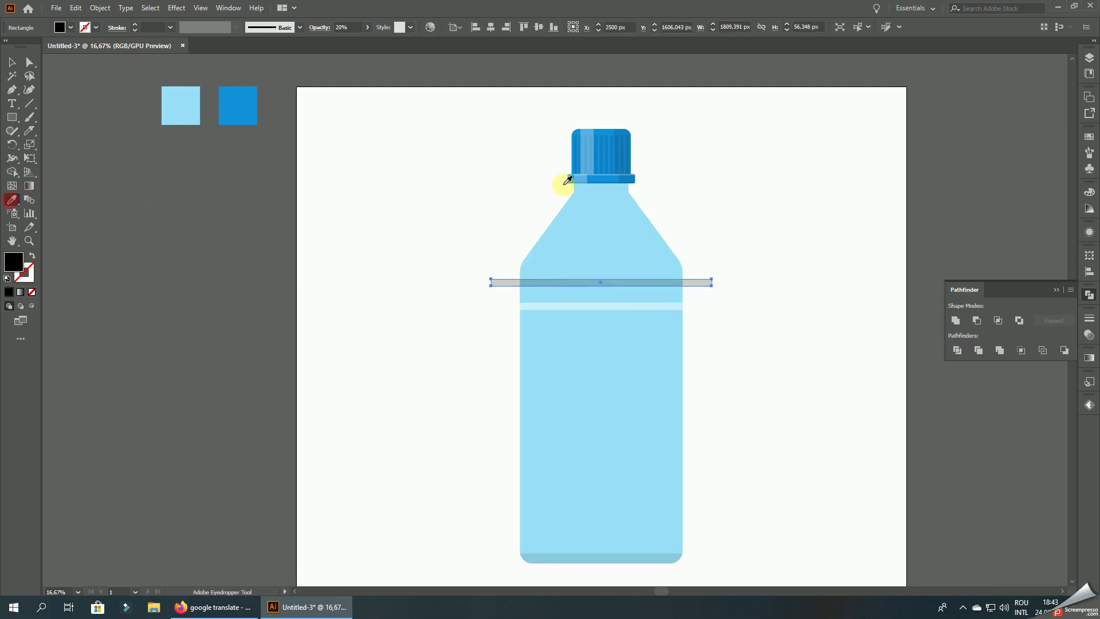
{"action": "scroll", "coordinate": [602, 175], "scroll_direction": "up", "scroll_amount": 1}
{"action": "left_click", "coordinate": [602, 174]}
{"action": "left_click", "coordinate": [368, 27]}
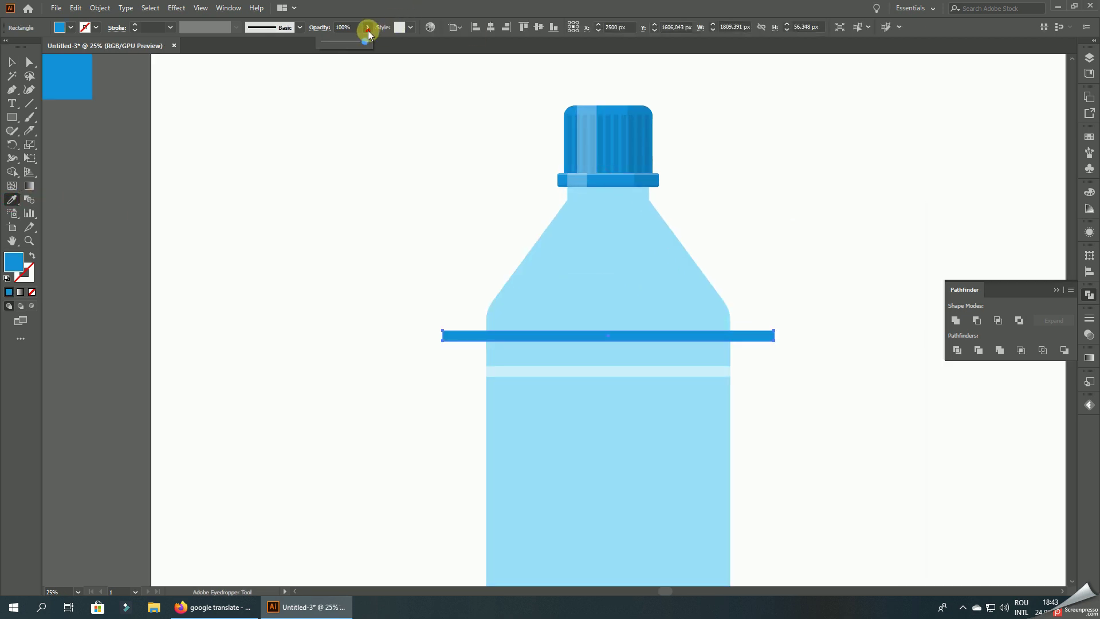
{"action": "left_click_drag", "start_coordinate": [370, 42], "coordinate": [338, 43]}
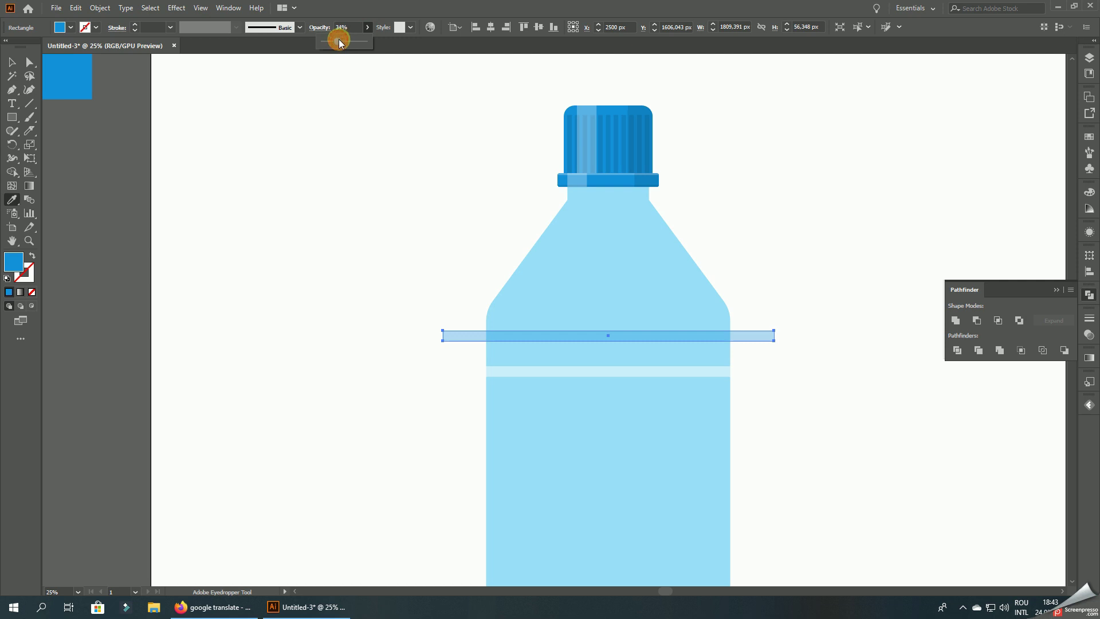
{"action": "left_click", "coordinate": [12, 61]}
{"action": "left_click", "coordinate": [339, 129]}
- Draw a solid blue rectangle across the bottle body below the bar
{"action": "scroll", "coordinate": [340, 129], "scroll_direction": "down", "scroll_amount": 1}
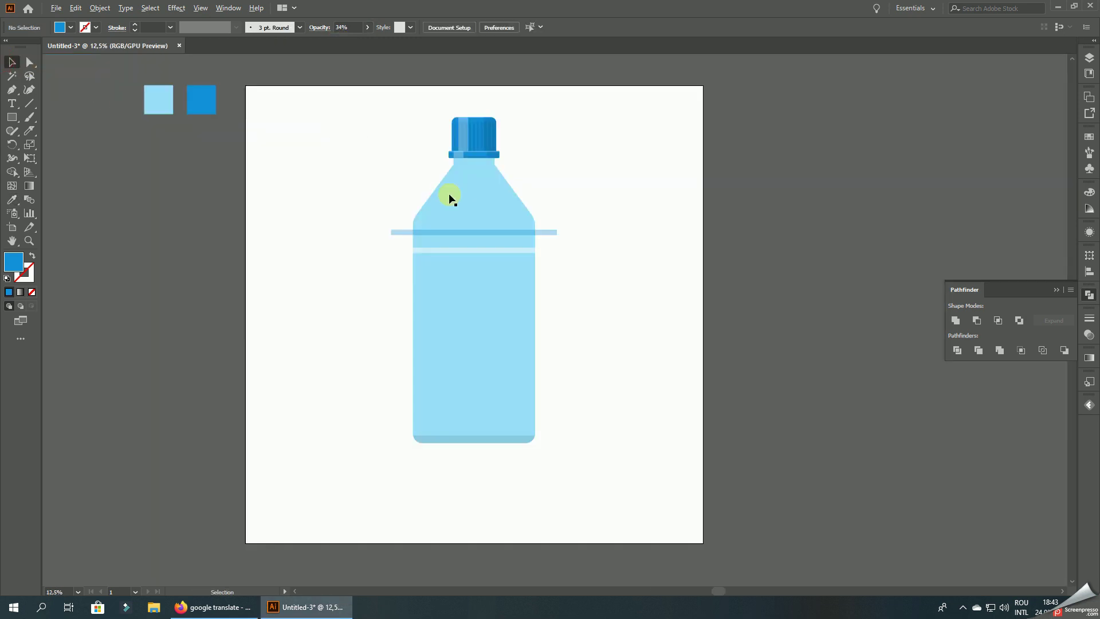
{"action": "scroll", "coordinate": [493, 232], "scroll_direction": "up", "scroll_amount": 3}
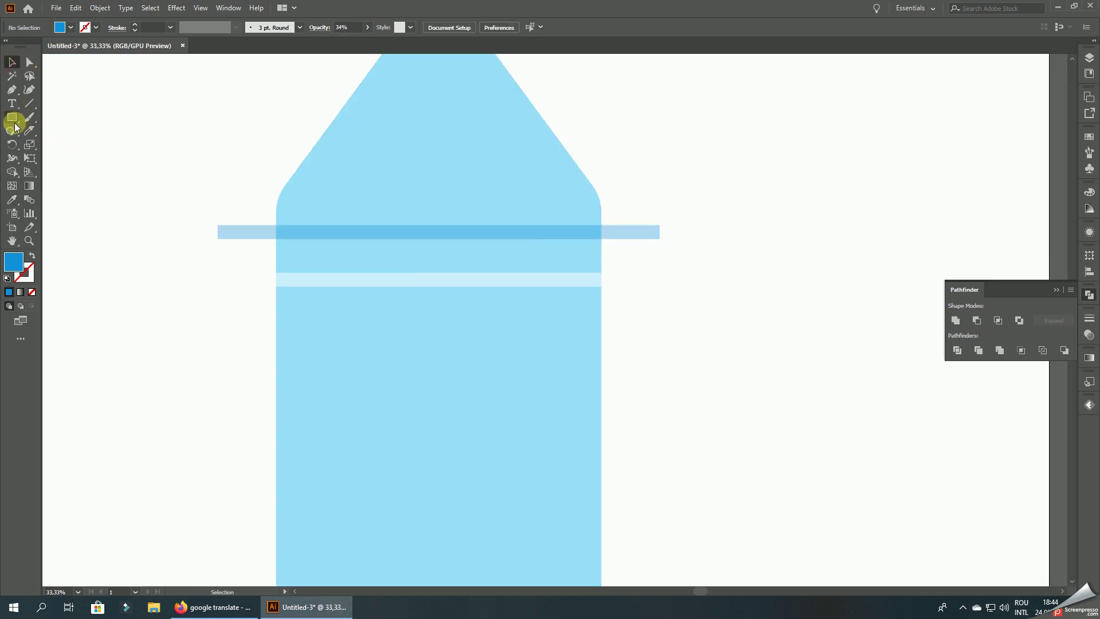
{"action": "left_click_drag", "start_coordinate": [285, 232], "coordinate": [588, 277]}
- Group the translucent bar, solid blue rectangle and pale band together
{"action": "left_click", "coordinate": [12, 61]}
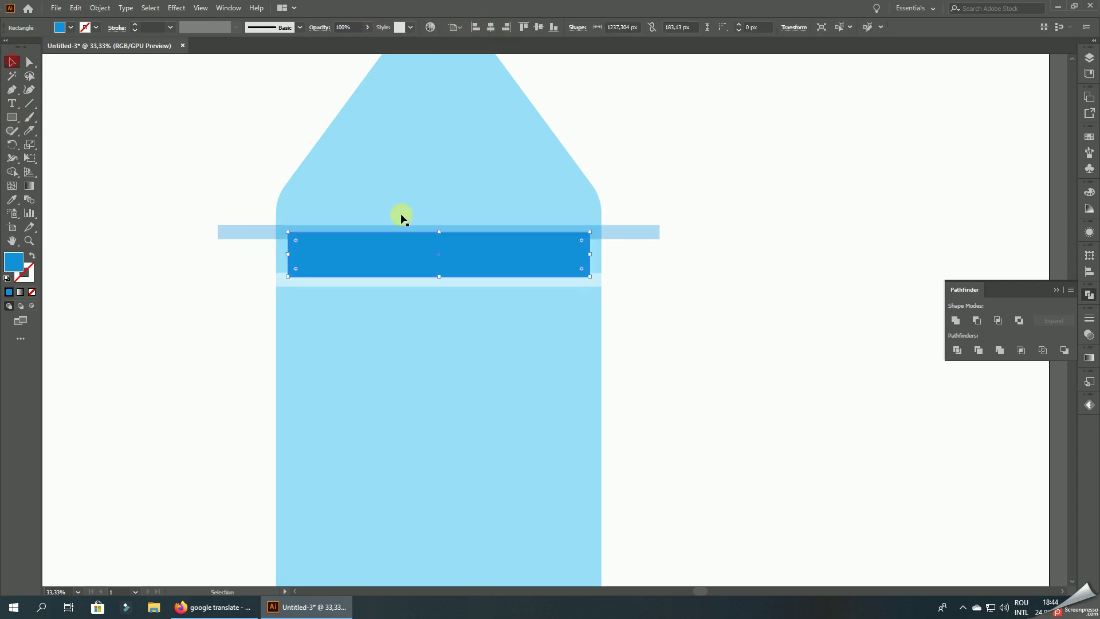
{"action": "left_click", "coordinate": [727, 269]}
{"action": "scroll", "coordinate": [708, 289], "scroll_direction": "down", "scroll_amount": 1}
{"action": "left_click", "coordinate": [594, 252]}
{"action": "right_click", "coordinate": [642, 242]}
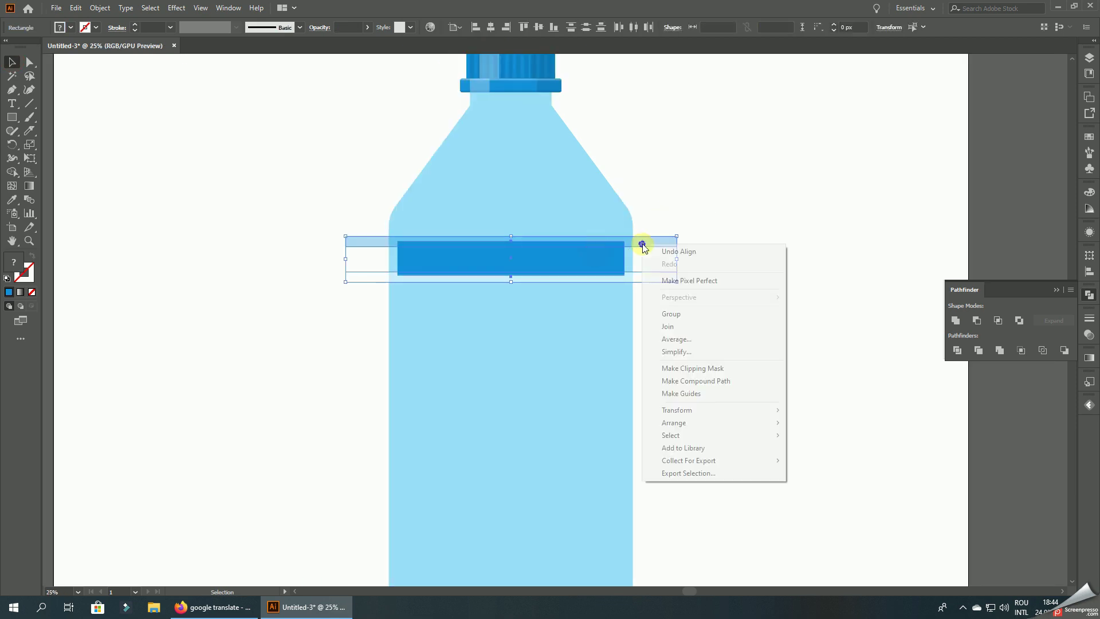
{"action": "left_click", "coordinate": [761, 314]}
- Alt-drag copies of the bar group to form two upper and two lower sets
{"action": "left_click_drag", "start_coordinate": [639, 274], "coordinate": [613, 321]}
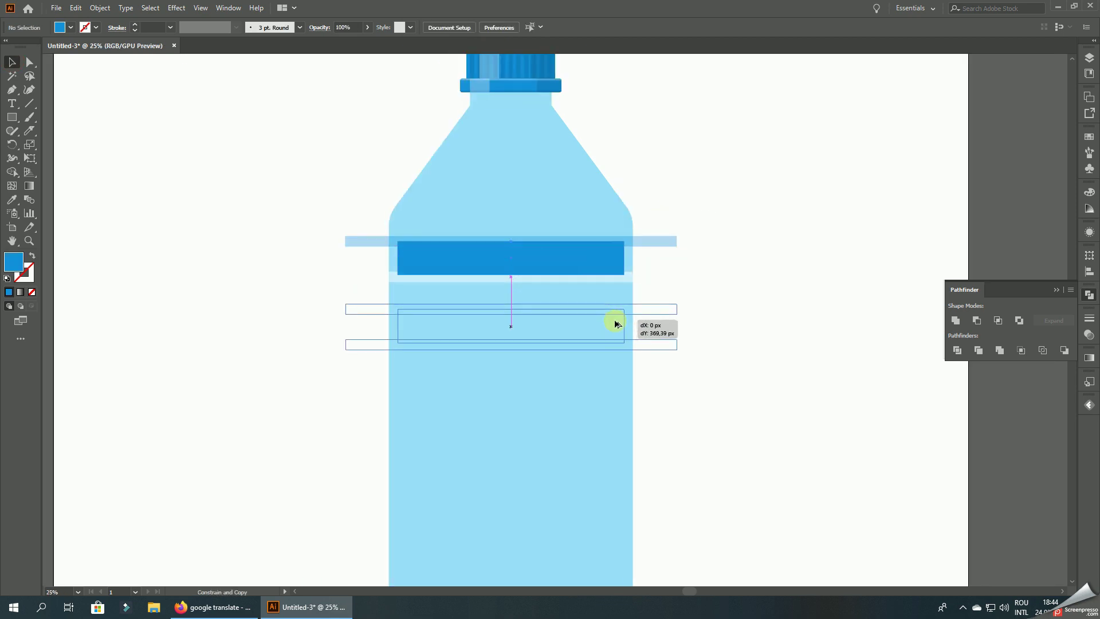
{"action": "left_click_drag", "start_coordinate": [765, 335], "coordinate": [738, 209]}
{"action": "left_click_drag", "start_coordinate": [734, 262], "coordinate": [629, 73]}
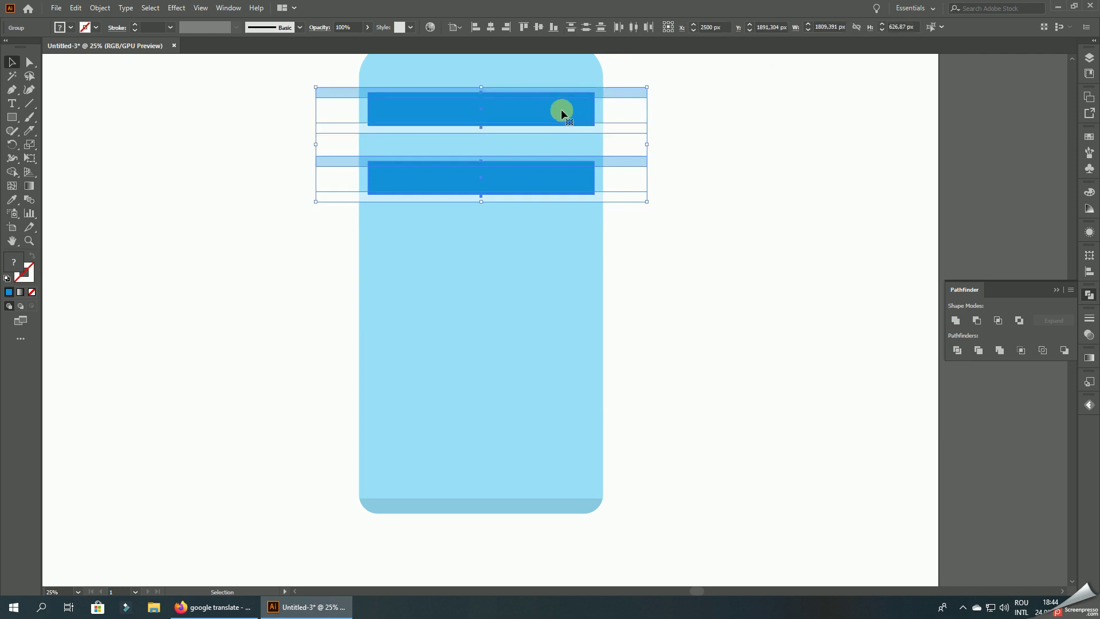
{"action": "left_click", "coordinate": [562, 109], "text": "shift"}
{"action": "left_click", "coordinate": [609, 88], "text": "shift"}
{"action": "left_click_drag", "start_coordinate": [584, 109], "coordinate": [584, 390]}
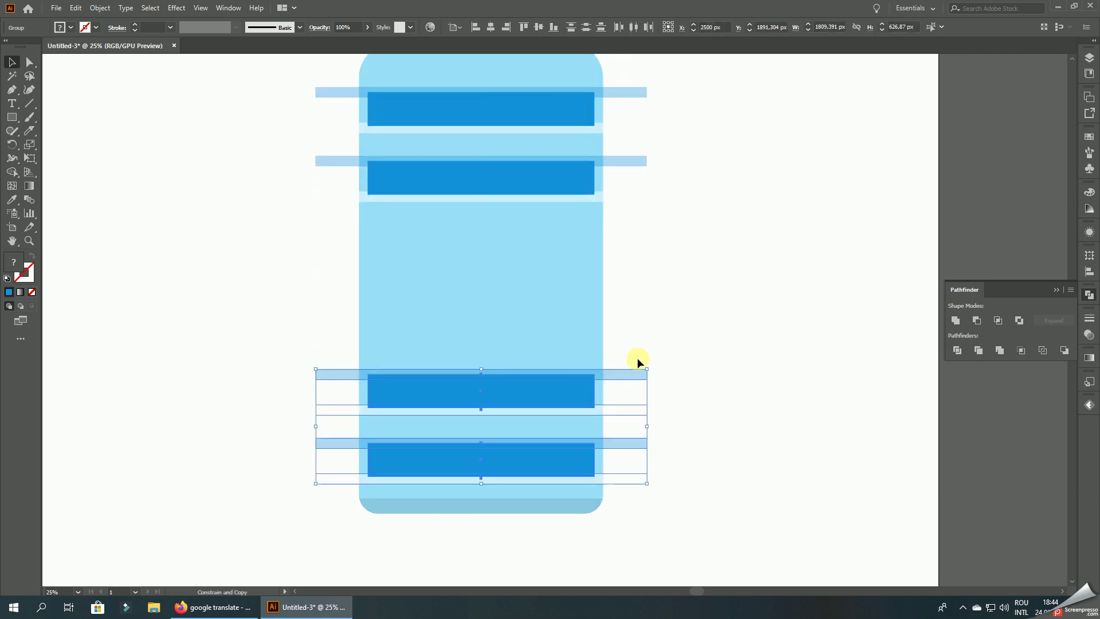
- Nudge the copied lower bar groups slightly upward
{"action": "left_click", "coordinate": [642, 322]}
{"action": "left_click", "coordinate": [566, 393]}
{"action": "left_click_drag", "start_coordinate": [568, 392], "coordinate": [570, 382]}
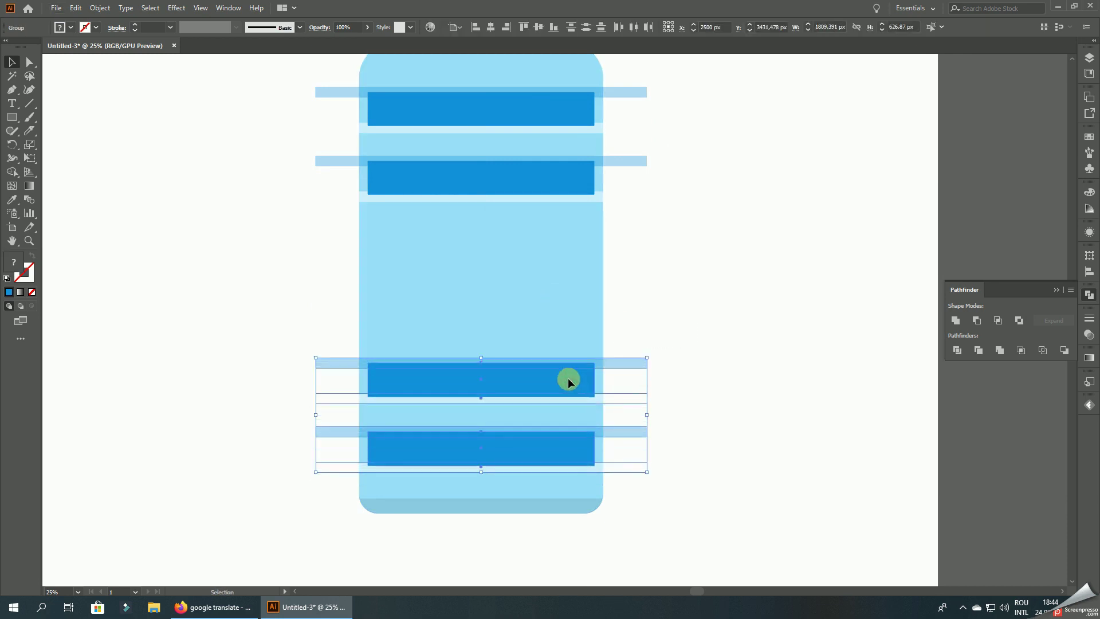
{"action": "left_click", "coordinate": [662, 311]}
{"action": "scroll", "coordinate": [716, 291], "scroll_direction": "down", "scroll_amount": 3}
{"action": "scroll", "coordinate": [565, 202], "scroll_direction": "up", "scroll_amount": 4}
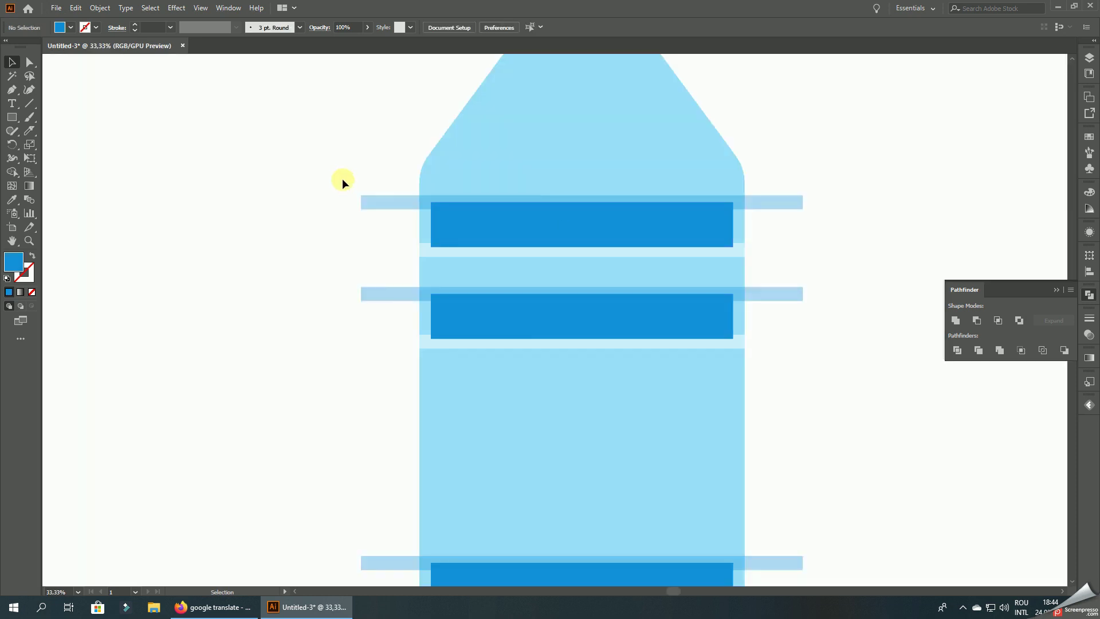
{"action": "scroll", "coordinate": [342, 178], "scroll_direction": "down", "scroll_amount": 2}
- Merge the side gaps beside the upper bars into the bottle body with Shape Builder
{"action": "left_click_drag", "start_coordinate": [321, 144], "coordinate": [644, 430]}
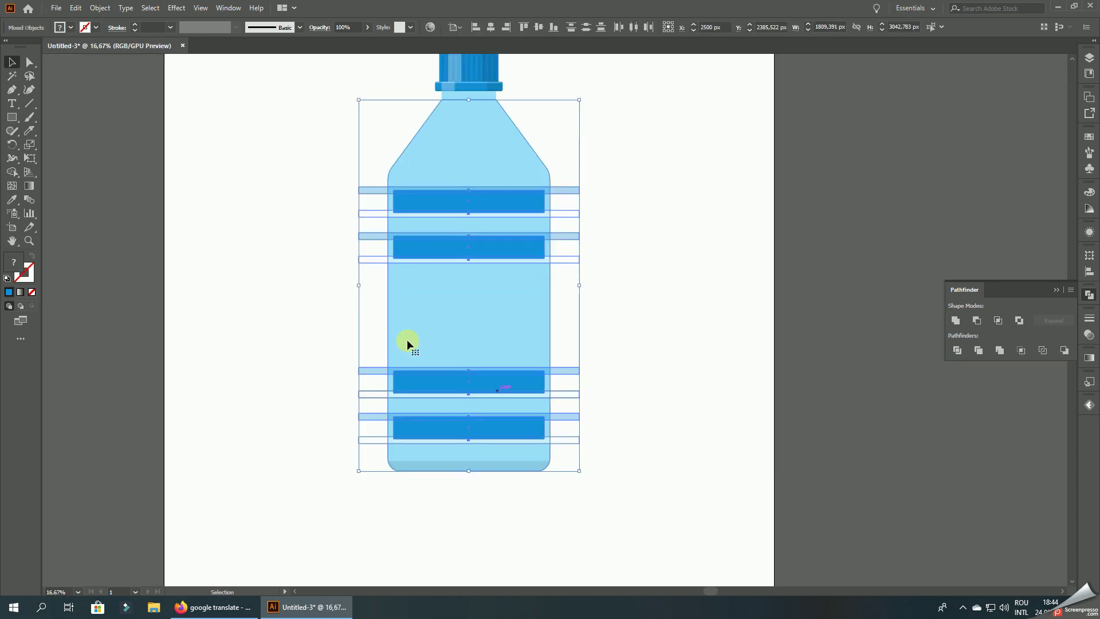
{"action": "left_click", "coordinate": [11, 172]}
{"action": "scroll", "coordinate": [359, 218], "scroll_direction": "up", "scroll_amount": 3}
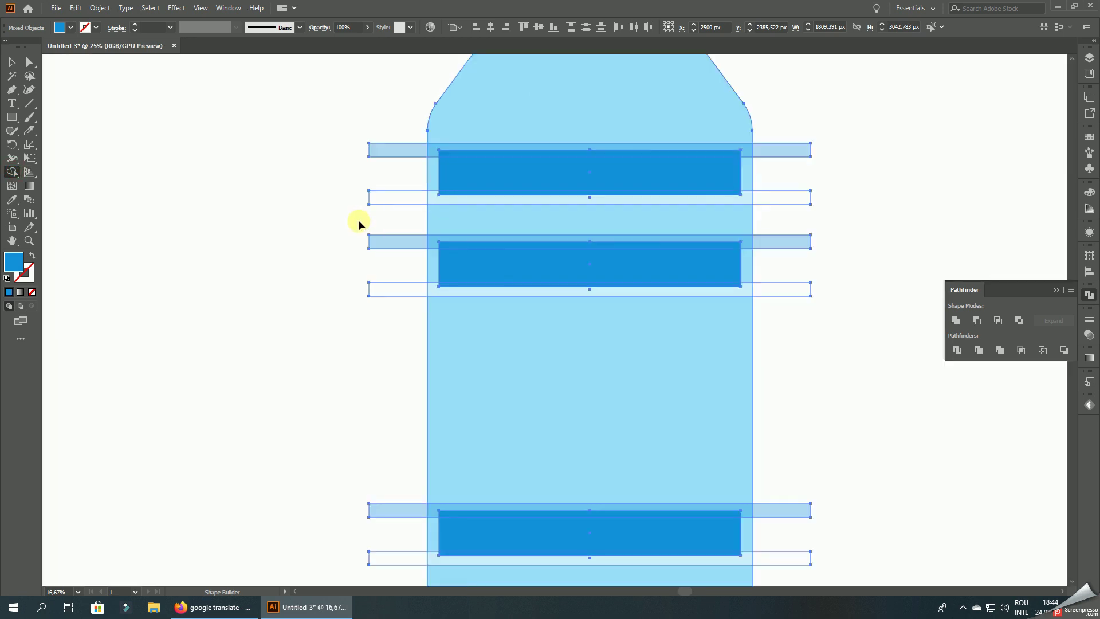
{"action": "scroll", "coordinate": [435, 172], "scroll_direction": "up", "scroll_amount": 2}
{"action": "left_click", "coordinate": [483, 144]}
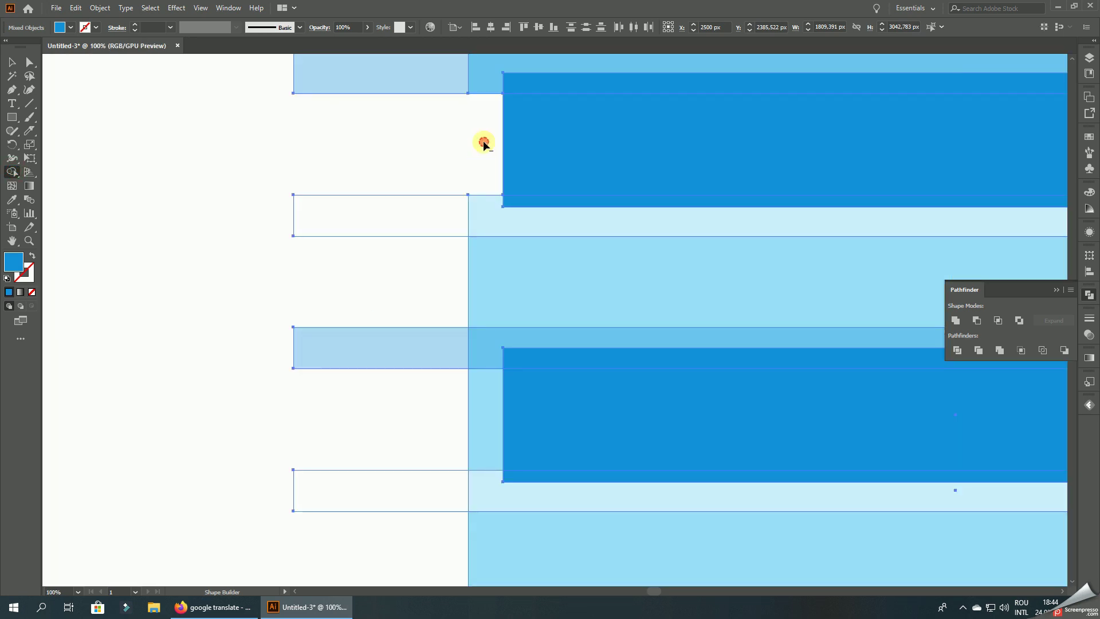
{"action": "left_click", "coordinate": [483, 404]}
{"action": "scroll", "coordinate": [326, 256], "scroll_direction": "down", "scroll_amount": 4}
{"action": "scroll", "coordinate": [609, 226], "scroll_direction": "up", "scroll_amount": 3}
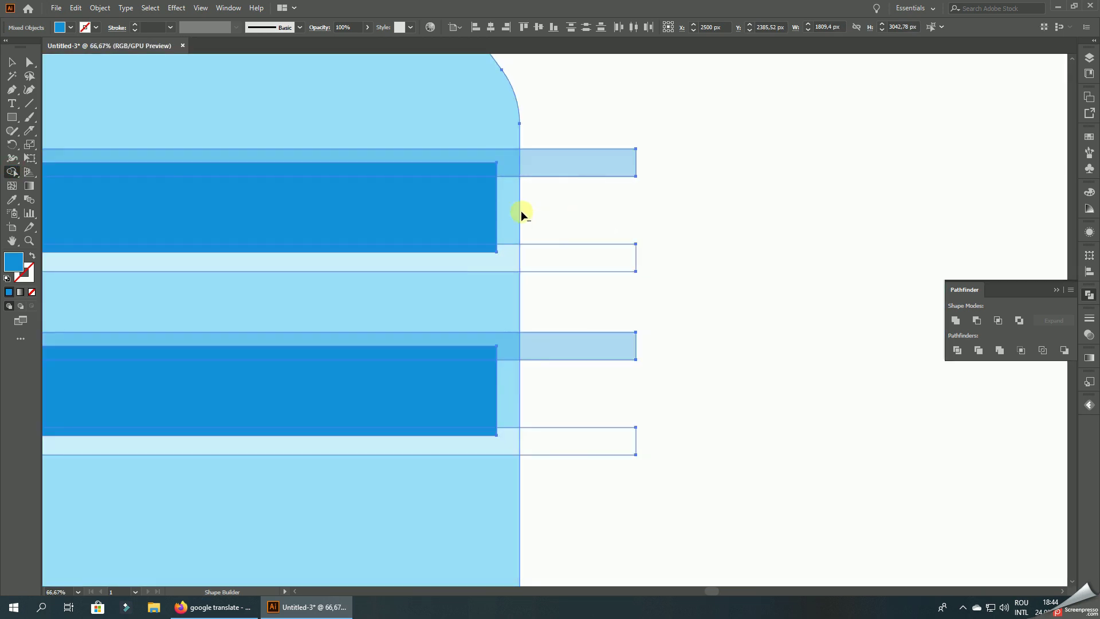
{"action": "left_click", "coordinate": [517, 387]}
{"action": "scroll", "coordinate": [624, 410], "scroll_direction": "down", "scroll_amount": 3}
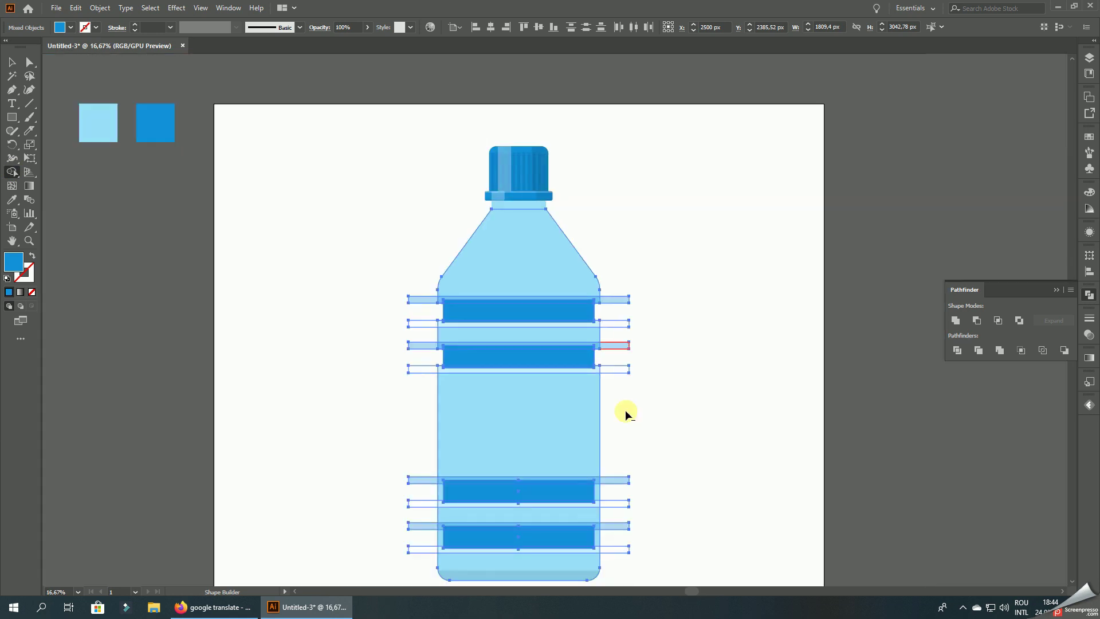
{"action": "scroll", "coordinate": [421, 534], "scroll_direction": "up", "scroll_amount": 3}
- Merge the left and right gaps beside the lower bars into the body
{"action": "left_click", "coordinate": [530, 508]}
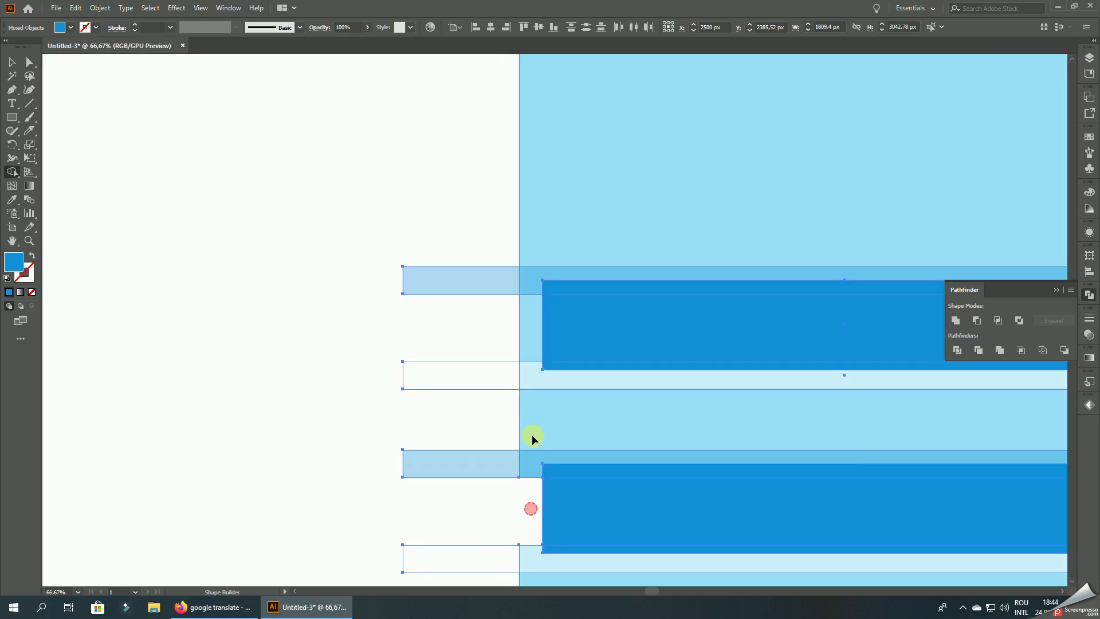
{"action": "left_click", "coordinate": [533, 343]}
{"action": "scroll", "coordinate": [493, 298], "scroll_direction": "down", "scroll_amount": 3}
{"action": "scroll", "coordinate": [668, 297], "scroll_direction": "up", "scroll_amount": 2}
{"action": "left_click", "coordinate": [670, 291]}
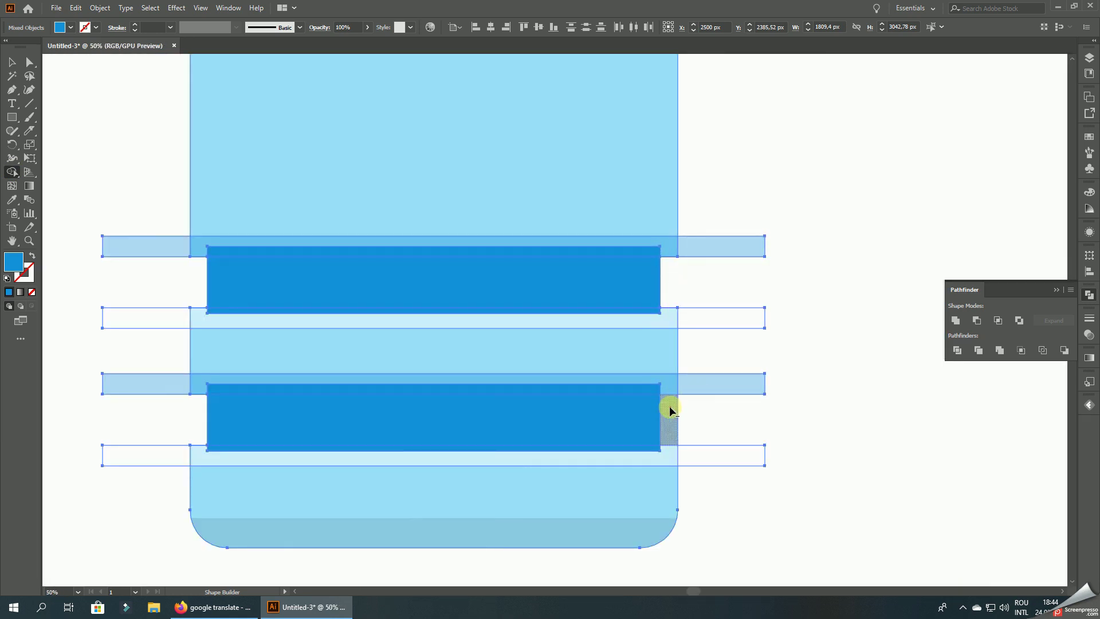
{"action": "left_click", "coordinate": [670, 407]}
{"action": "scroll", "coordinate": [669, 407], "scroll_direction": "down", "scroll_amount": 3}
{"action": "left_click", "coordinate": [12, 62]}
{"action": "left_click", "coordinate": [442, 172]}
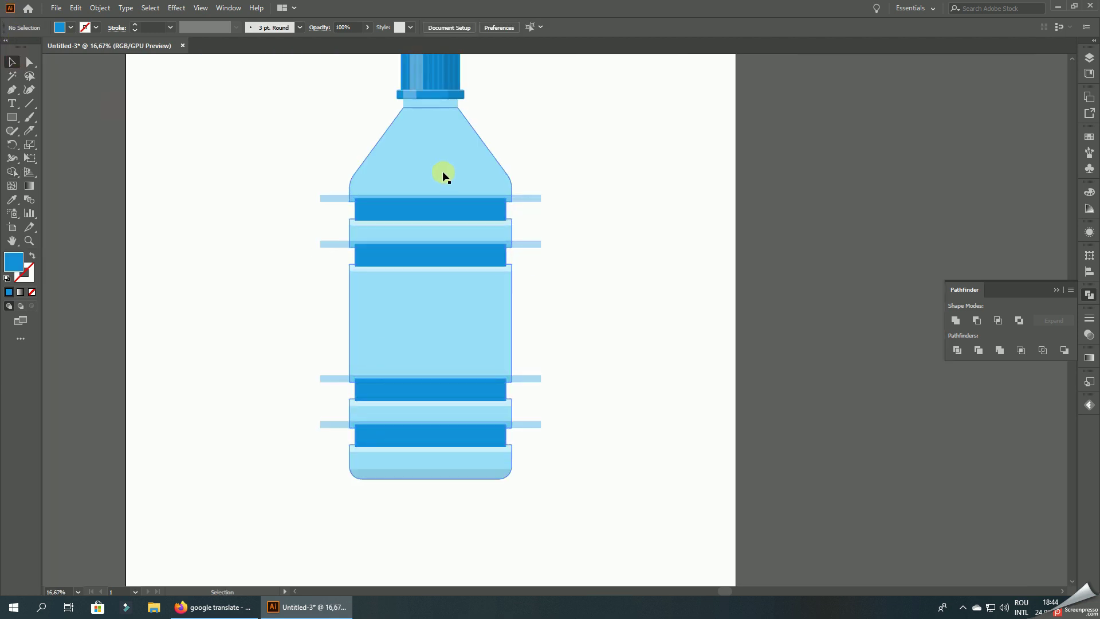
- Bring the bottle body to the front
{"action": "right_click", "coordinate": [417, 139]}
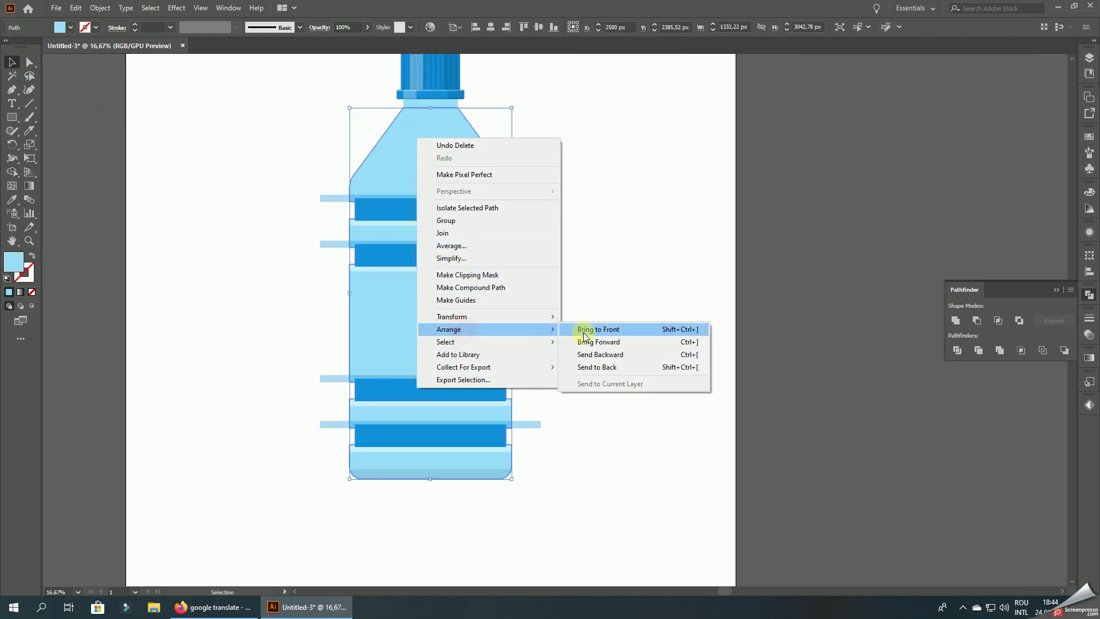
{"action": "left_click", "coordinate": [584, 326]}
{"action": "left_click", "coordinate": [655, 253]}
- Round the corners of the first set of left-side notches
{"action": "scroll", "coordinate": [336, 221], "scroll_direction": "up", "scroll_amount": 3}
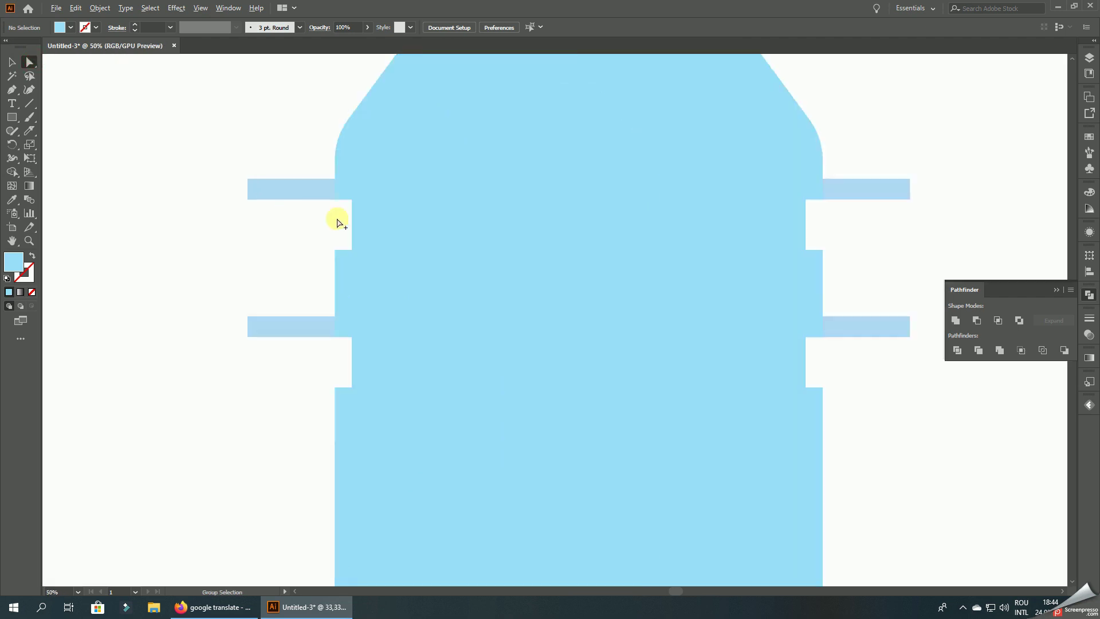
{"action": "scroll", "coordinate": [337, 195], "scroll_direction": "up", "scroll_amount": 1}
{"action": "left_click", "coordinate": [336, 192]}
{"action": "left_click", "coordinate": [335, 260], "text": "shift"}
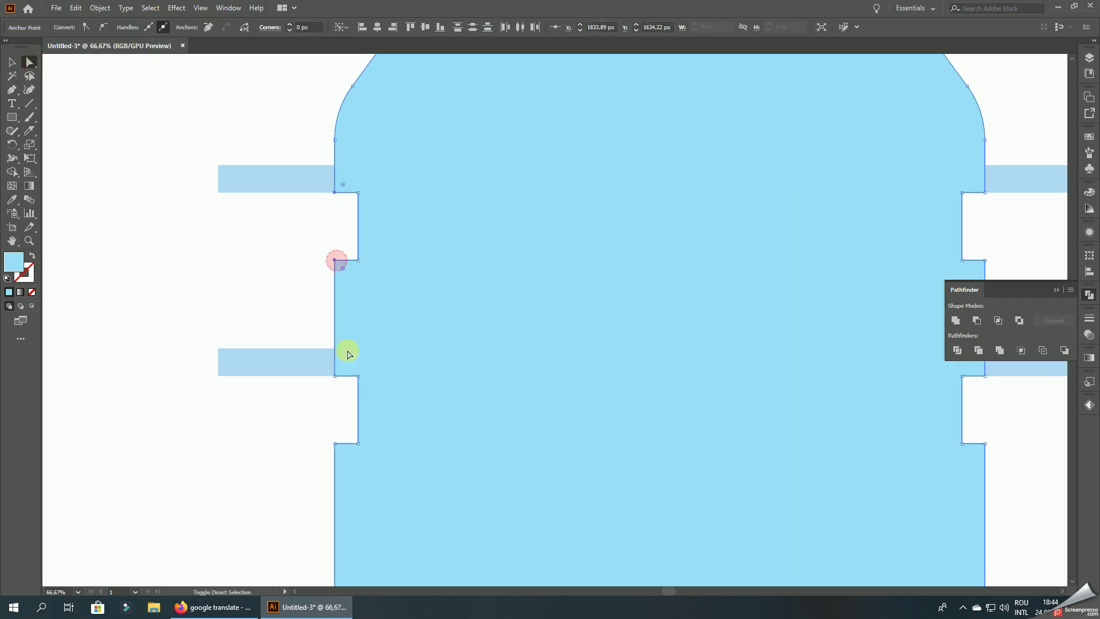
{"action": "left_click", "coordinate": [335, 376], "text": "shift"}
{"action": "left_click", "coordinate": [337, 445], "text": "shift"}
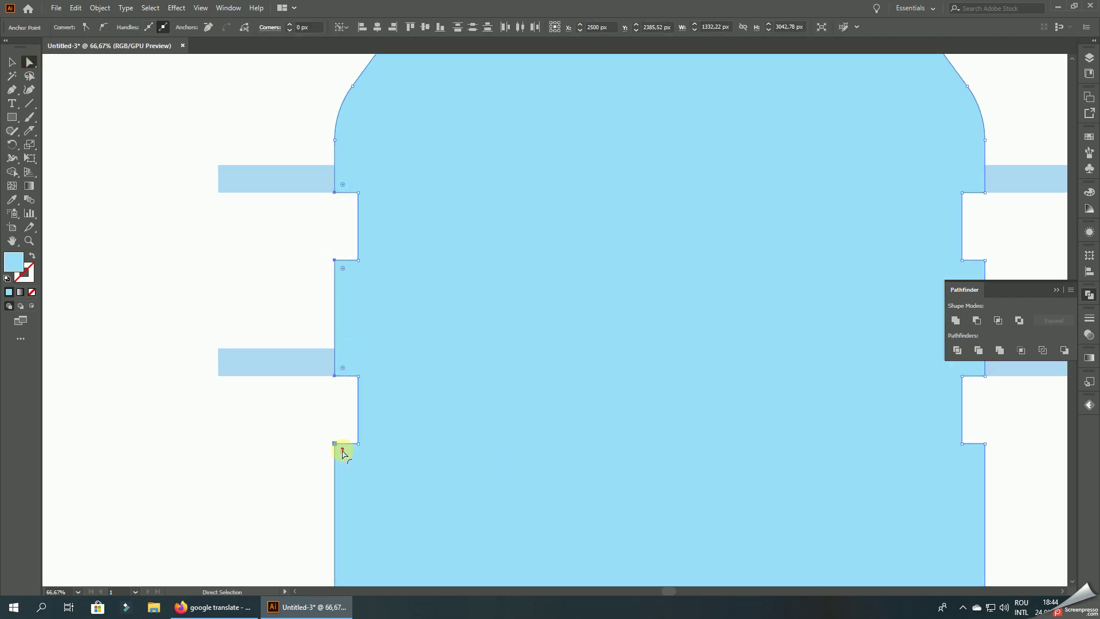
{"action": "left_click_drag", "start_coordinate": [343, 451], "coordinate": [420, 457]}
- Round the corners of the first set of right-side notches
{"action": "scroll", "coordinate": [493, 184], "scroll_direction": "right", "scroll_amount": 5}
{"action": "scroll", "coordinate": [634, 197], "scroll_direction": "right", "scroll_amount": 8}
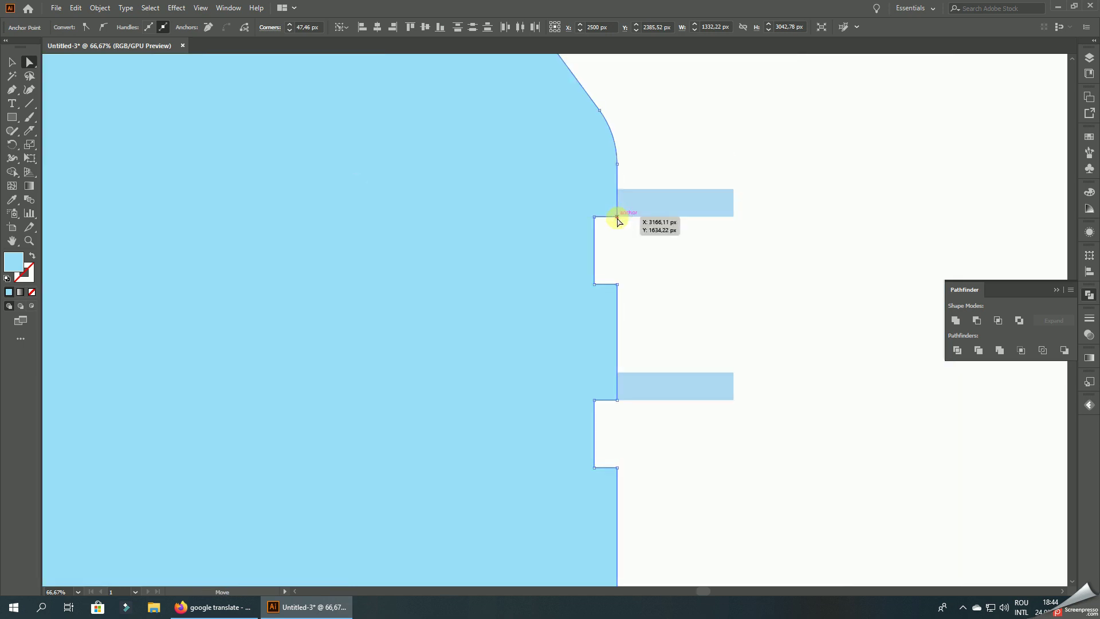
{"action": "left_click", "coordinate": [617, 216]}
{"action": "left_click", "coordinate": [617, 283], "text": "shift"}
{"action": "left_click", "coordinate": [617, 401], "text": "shift"}
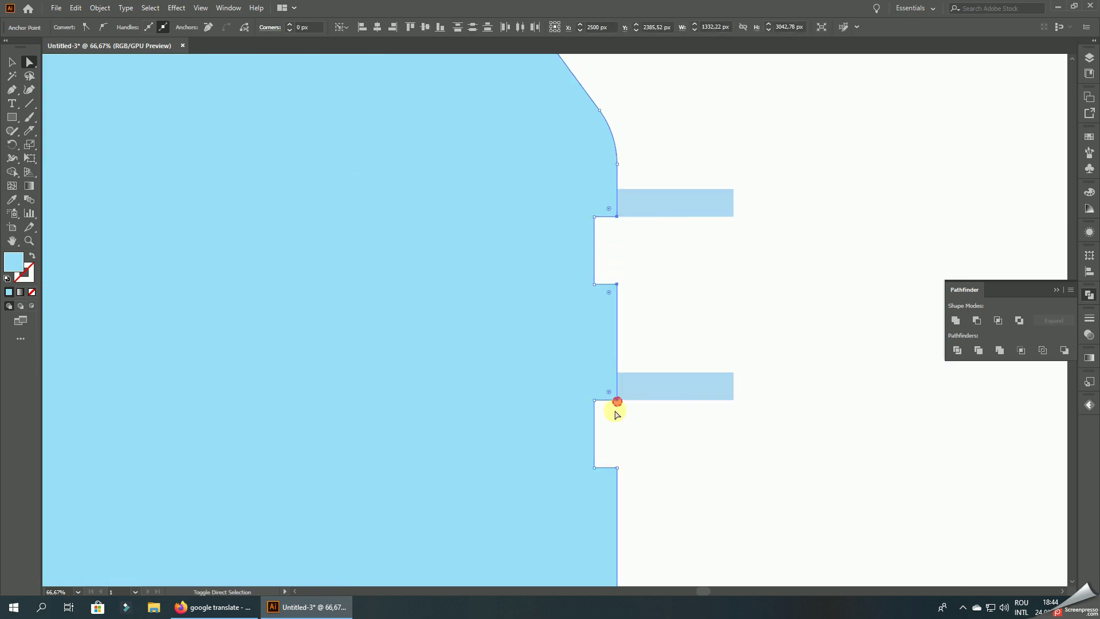
{"action": "left_click", "coordinate": [617, 467], "text": "shift"}
{"action": "left_click_drag", "start_coordinate": [607, 474], "coordinate": [565, 508]}
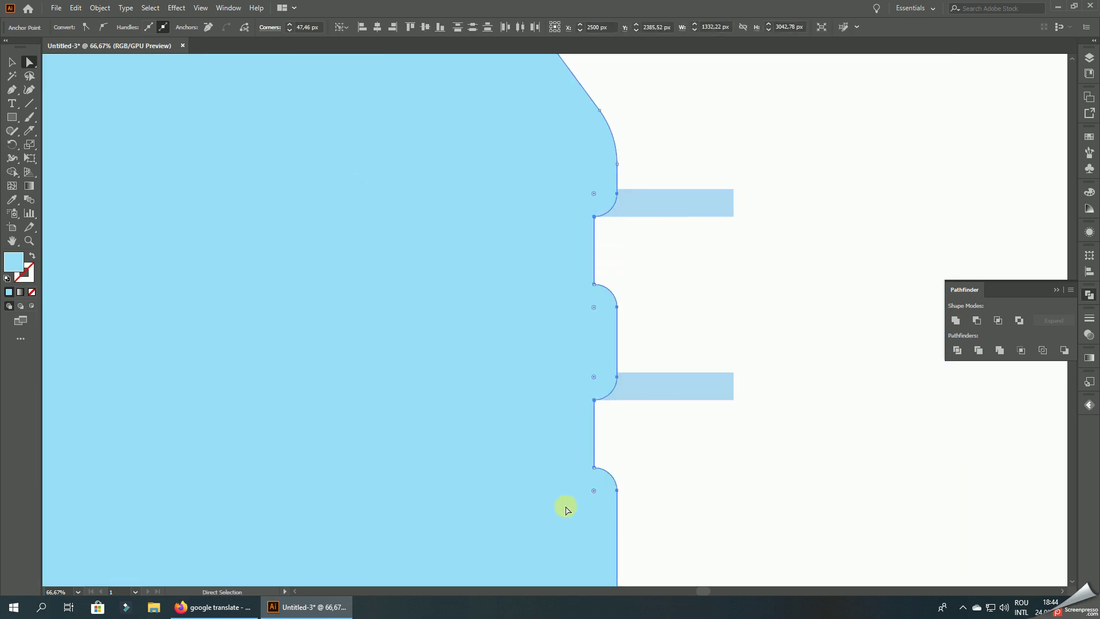
- Round the corners of the remaining left-side notches
{"action": "key", "text": "ctrl+minus"}
{"action": "key", "text": "ctrl+minus"}
{"action": "key", "text": "ctrl+minus"}
{"action": "scroll", "coordinate": [470, 415], "scroll_direction": "up", "scroll_amount": 4}
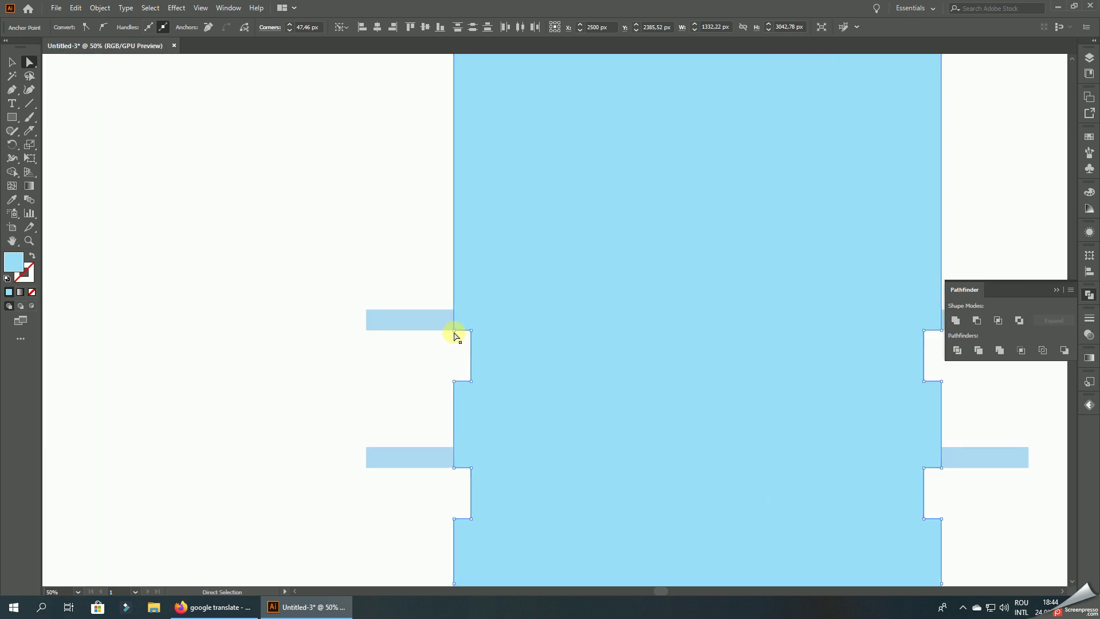
{"action": "left_click", "coordinate": [454, 330]}
{"action": "left_click", "coordinate": [454, 382], "text": "shift"}
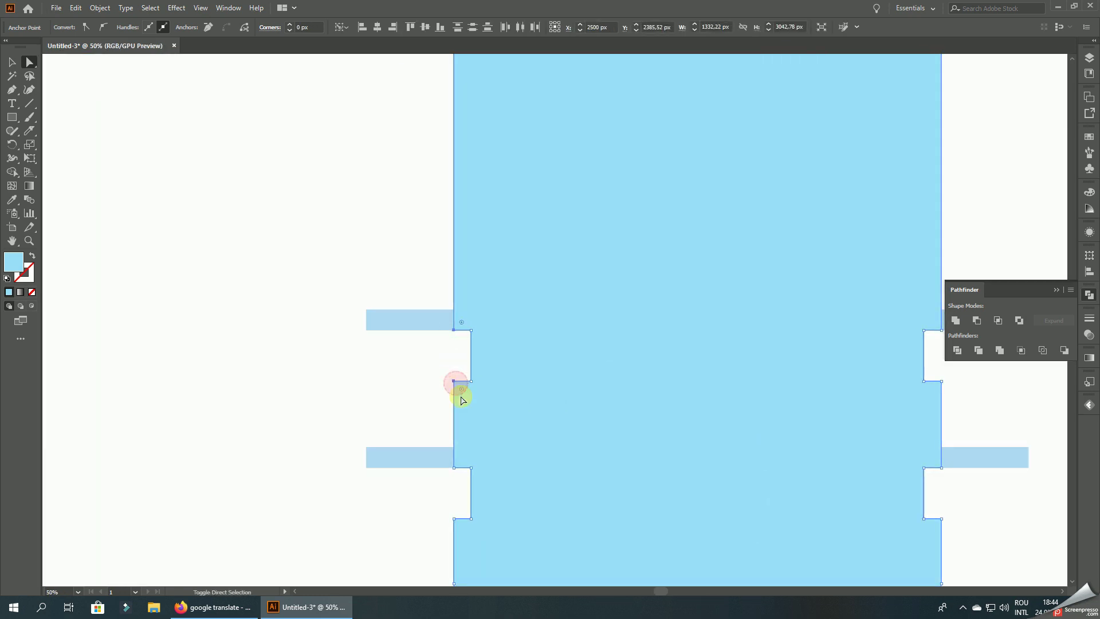
{"action": "left_click", "coordinate": [454, 468], "text": "shift"}
{"action": "left_click", "coordinate": [454, 519], "text": "shift"}
{"action": "left_click_drag", "start_coordinate": [461, 524], "coordinate": [524, 568]}
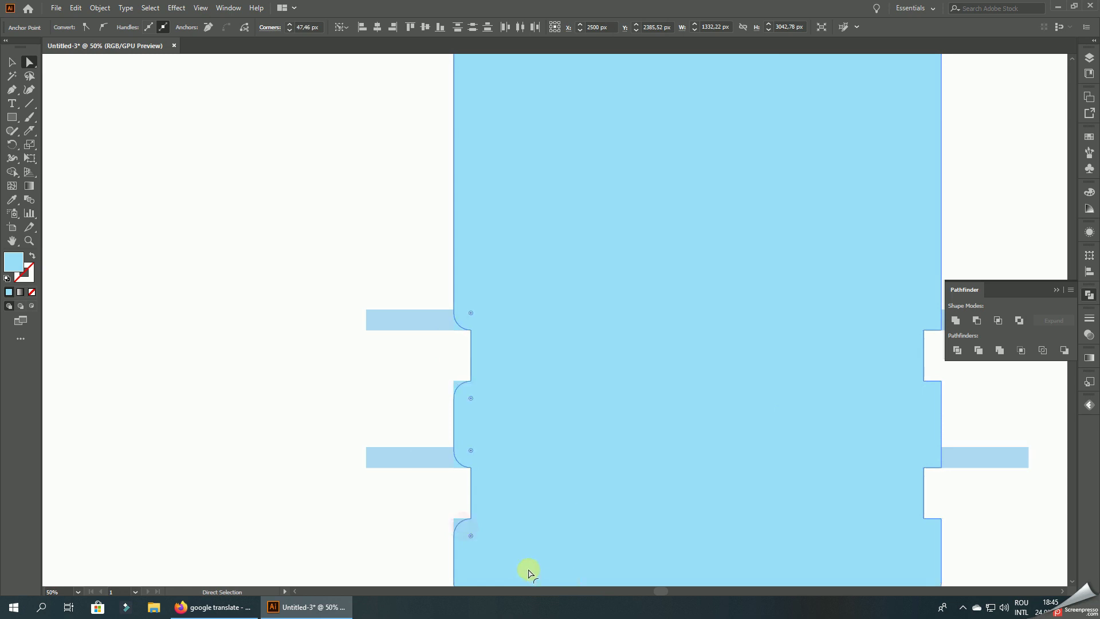
- Round the corners of the remaining right-side notches
{"action": "left_click_drag", "start_coordinate": [775, 312], "coordinate": [452, 292]}
{"action": "left_click", "coordinate": [618, 310]}
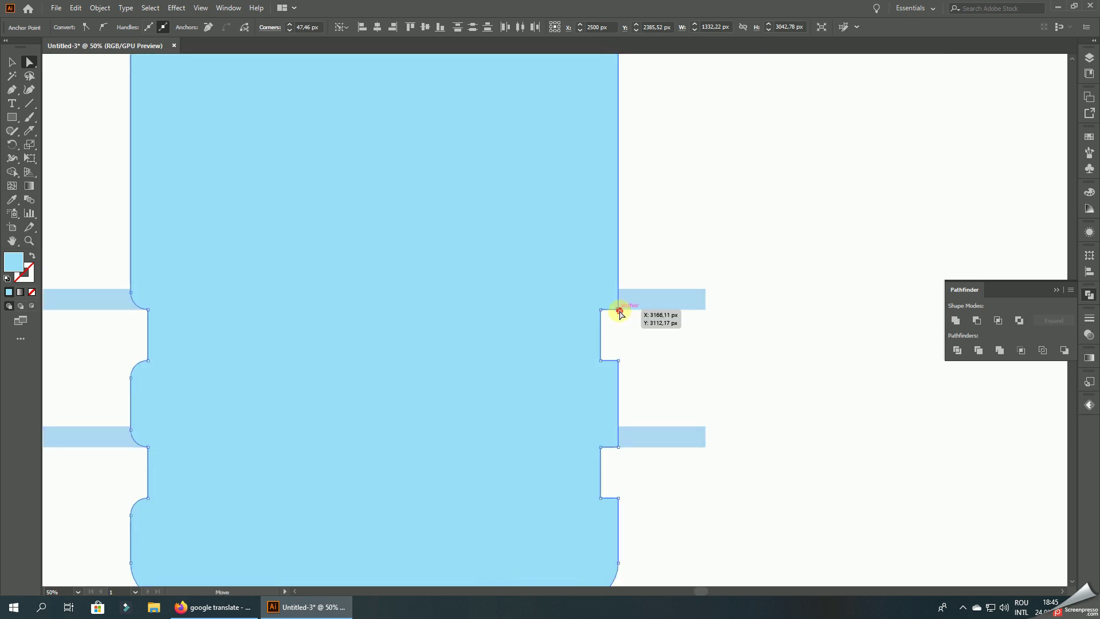
{"action": "left_click", "coordinate": [617, 361], "text": "shift"}
{"action": "left_click", "coordinate": [619, 447], "text": "shift"}
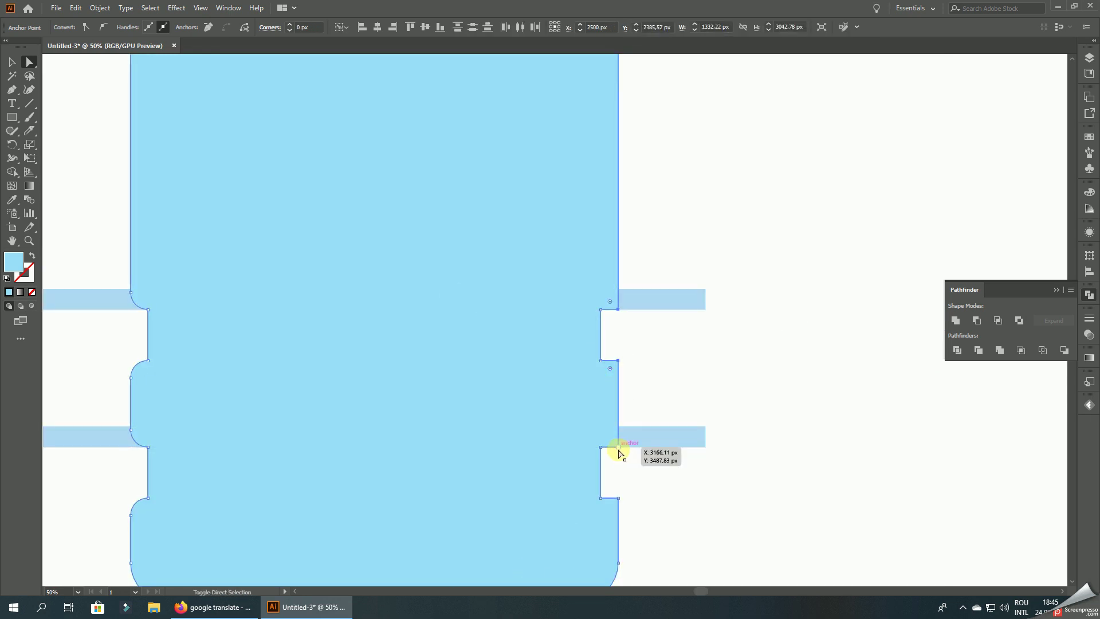
{"action": "left_click", "coordinate": [612, 501], "text": "shift"}
{"action": "left_click_drag", "start_coordinate": [609, 492], "coordinate": [577, 533]}
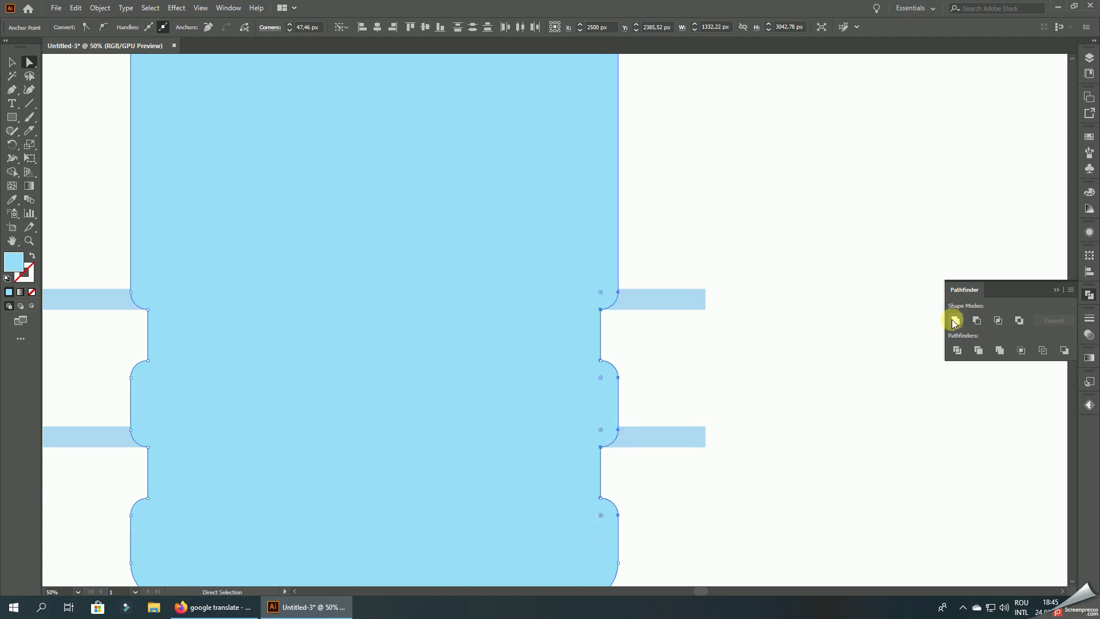
- Unite the bottle body pieces into a single shape with Pathfinder
{"action": "left_click", "coordinate": [954, 321]}
{"action": "left_click", "coordinate": [781, 204]}
{"action": "key", "text": "ctrl+minus"}
{"action": "key", "text": "ctrl+minus"}
{"action": "left_click", "coordinate": [12, 61]}
- Send the bottle body behind the bands
{"action": "key", "text": "ctrl+minus"}
{"action": "key", "text": "ctrl+minus"}
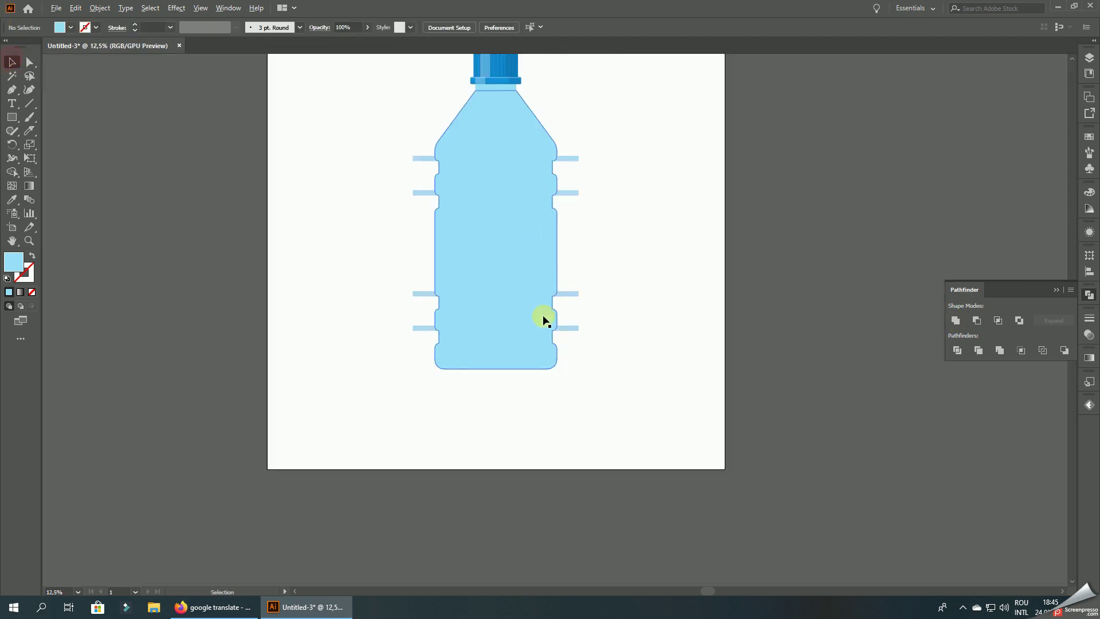
{"action": "left_click", "coordinate": [514, 218]}
{"action": "right_click", "coordinate": [493, 184]}
{"action": "left_click", "coordinate": [670, 414]}
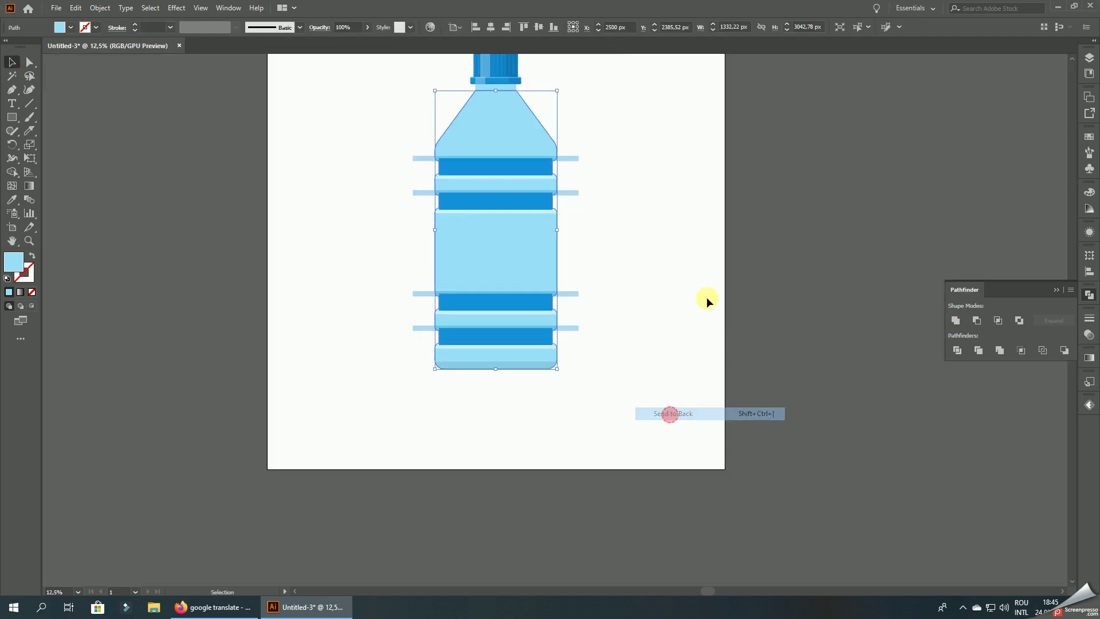
{"action": "left_click", "coordinate": [708, 270]}
- Place a copy of the band group beside the artboard
{"action": "left_click", "coordinate": [30, 62]}
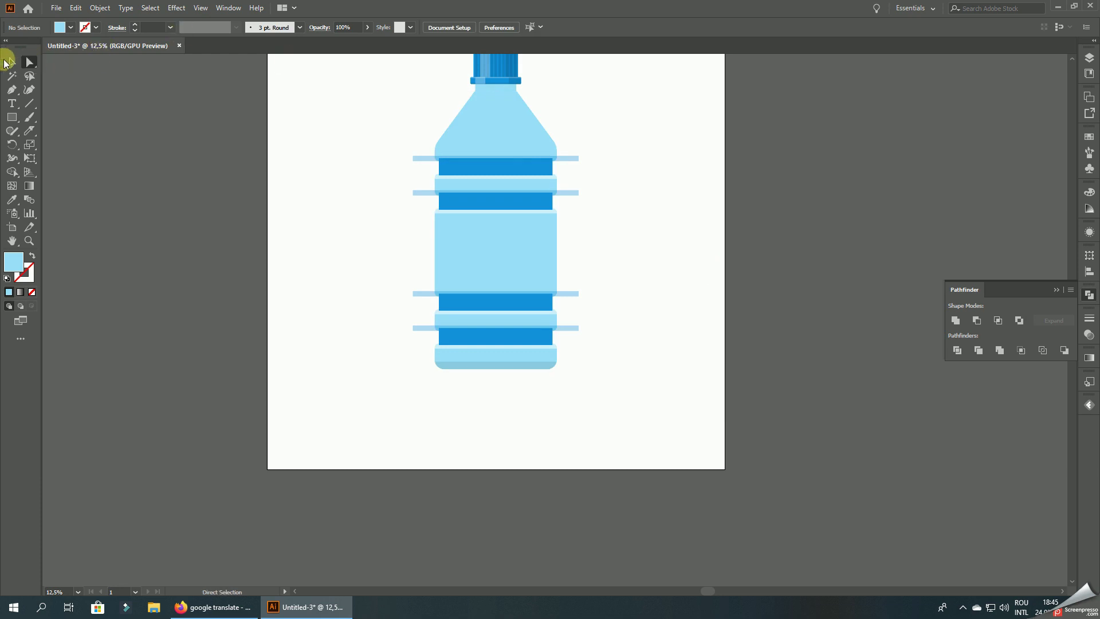
{"action": "left_click", "coordinate": [8, 62]}
{"action": "left_click_drag", "start_coordinate": [472, 172], "coordinate": [896, 172]}
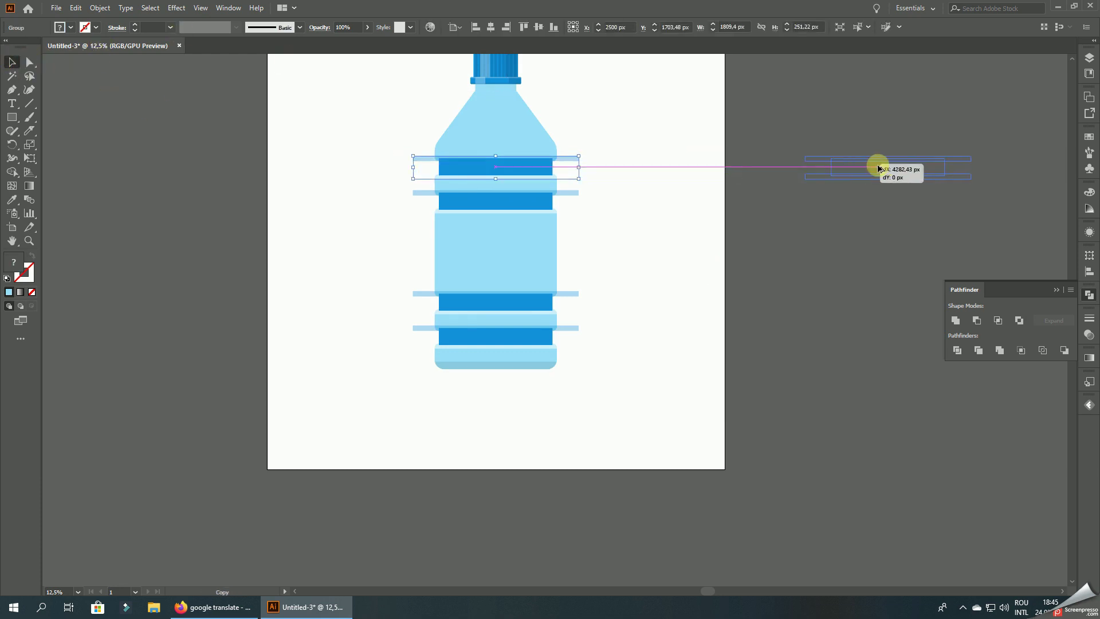
{"action": "left_click", "coordinate": [29, 62]}
{"action": "left_click", "coordinate": [194, 98]}
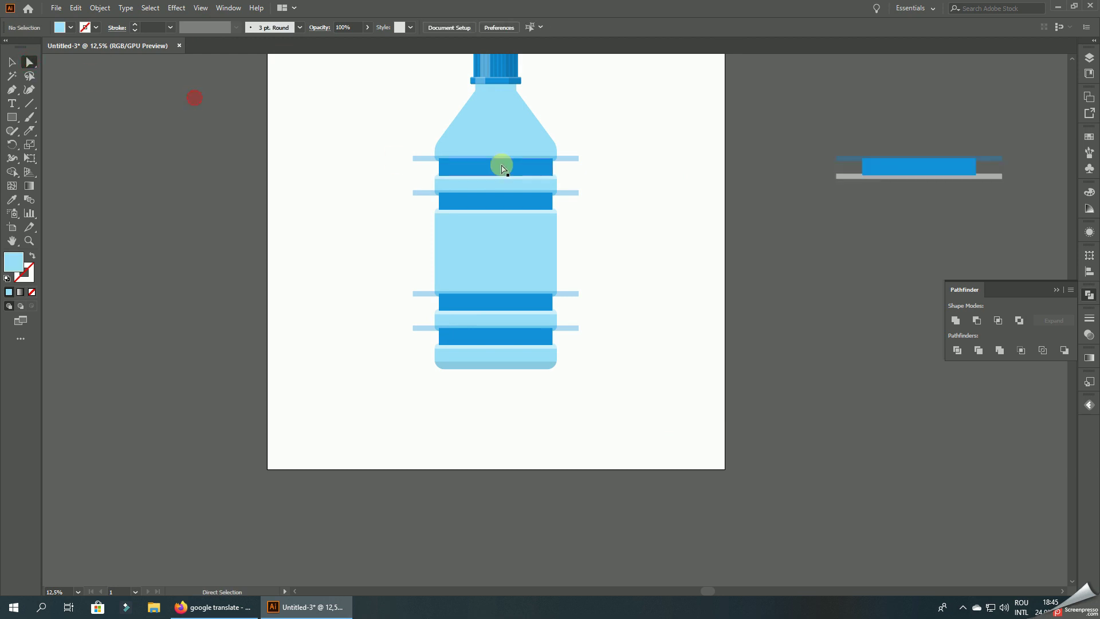
- Delete the four dark-blue bands and marquee-select the whole bottle
{"action": "left_click", "coordinate": [507, 168]}
{"action": "key", "text": "Delete"}
{"action": "left_click", "coordinate": [499, 201]}
{"action": "key", "text": "Delete"}
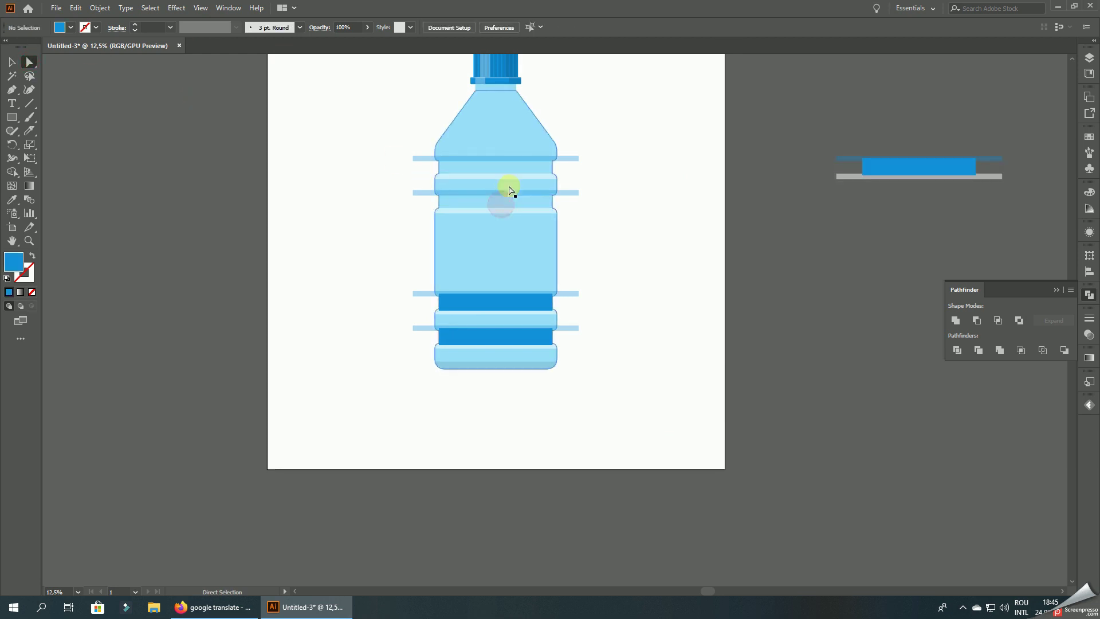
{"action": "left_click", "coordinate": [501, 314]}
{"action": "key", "text": "Delete"}
{"action": "left_click", "coordinate": [493, 339]}
{"action": "key", "text": "Delete"}
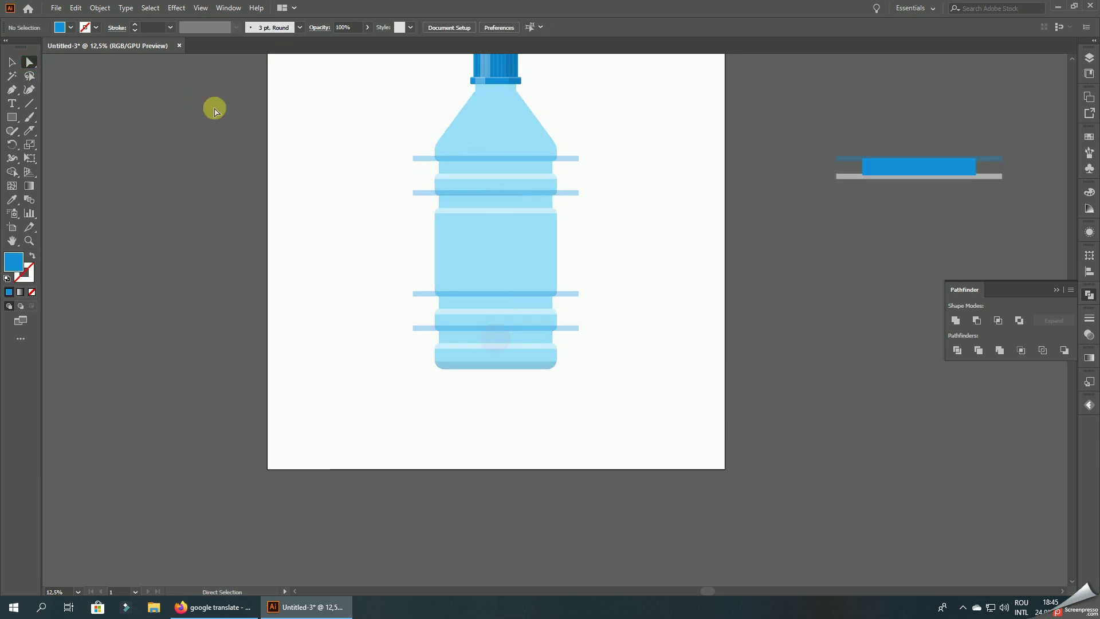
{"action": "left_click", "coordinate": [14, 60]}
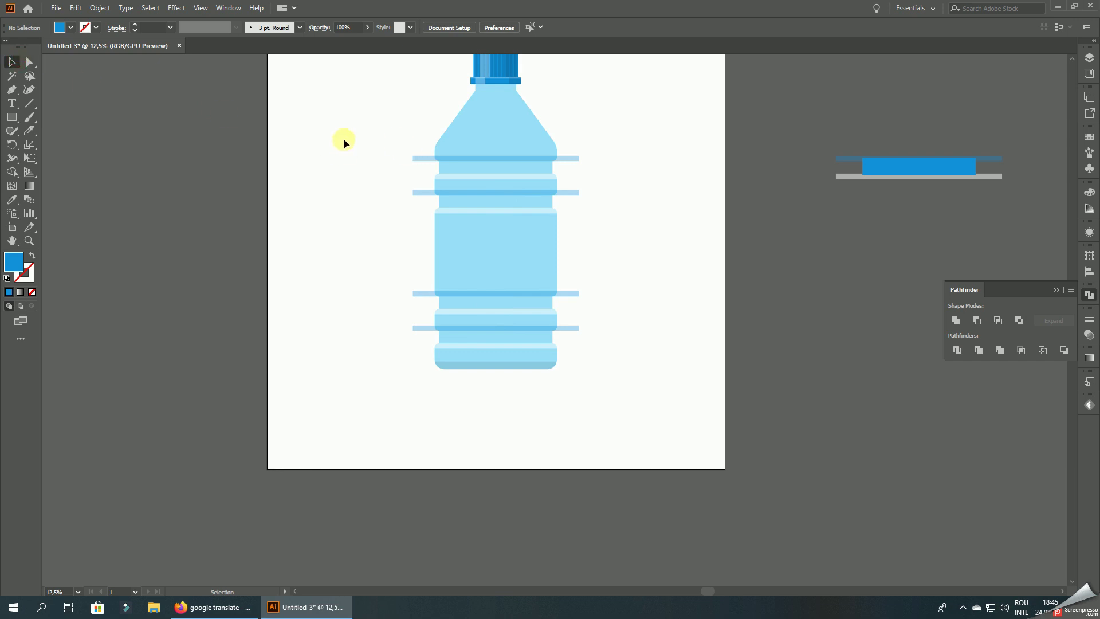
{"action": "left_click_drag", "start_coordinate": [344, 142], "coordinate": [630, 371]}
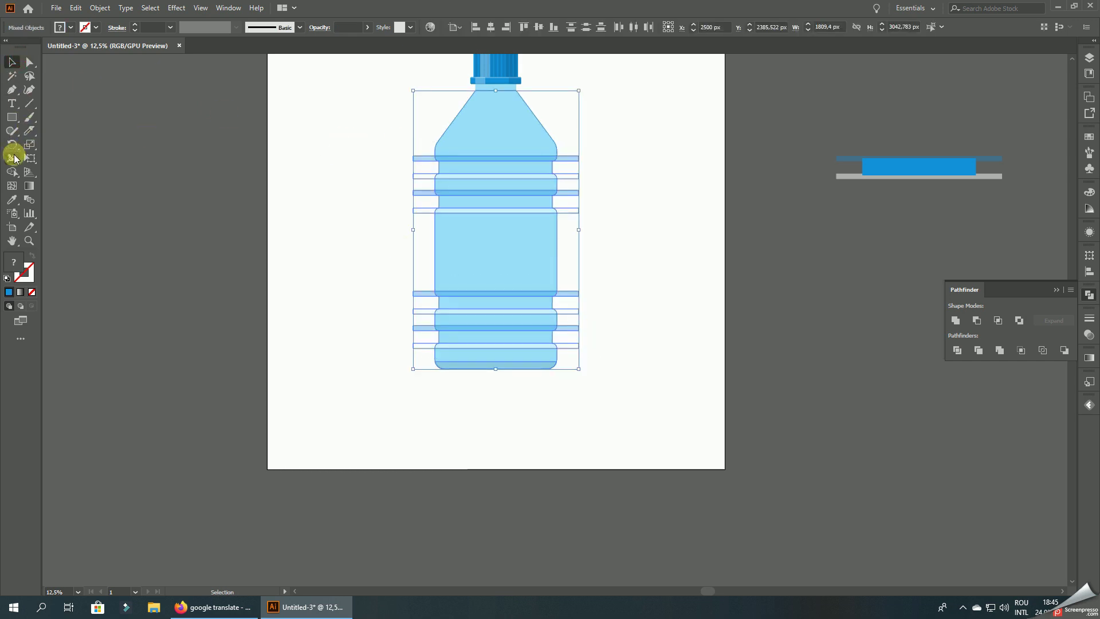
- Remove the band ends overhanging both sides of the bottle with Shape Builder
{"action": "left_click", "coordinate": [12, 172]}
{"action": "left_click_drag", "start_coordinate": [418, 142], "coordinate": [425, 213]}
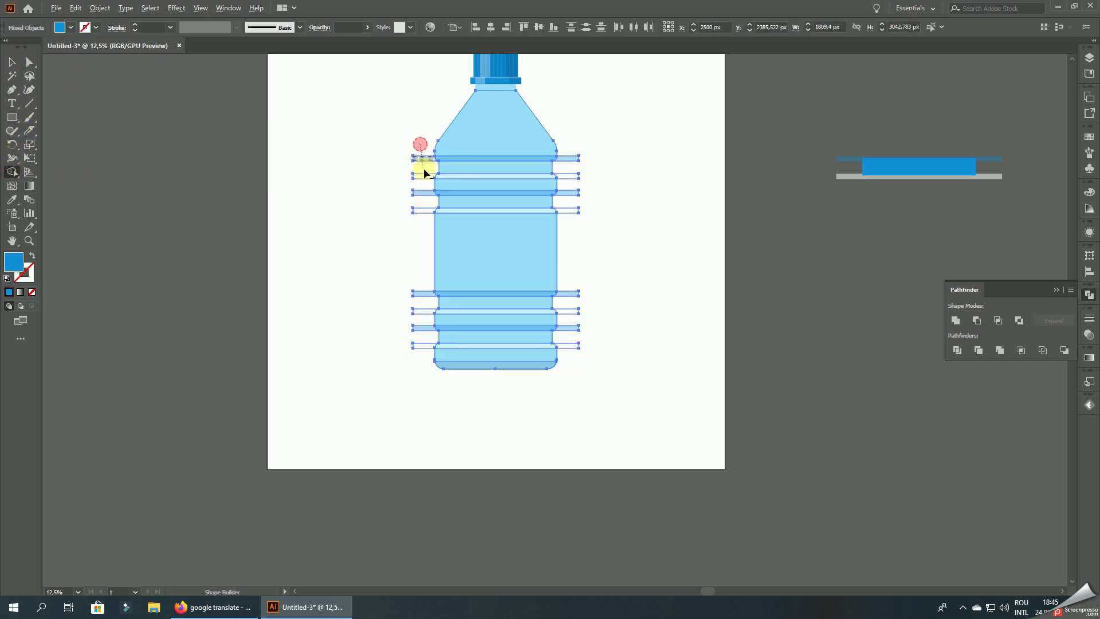
{"action": "left_click_drag", "start_coordinate": [417, 352], "coordinate": [418, 358]}
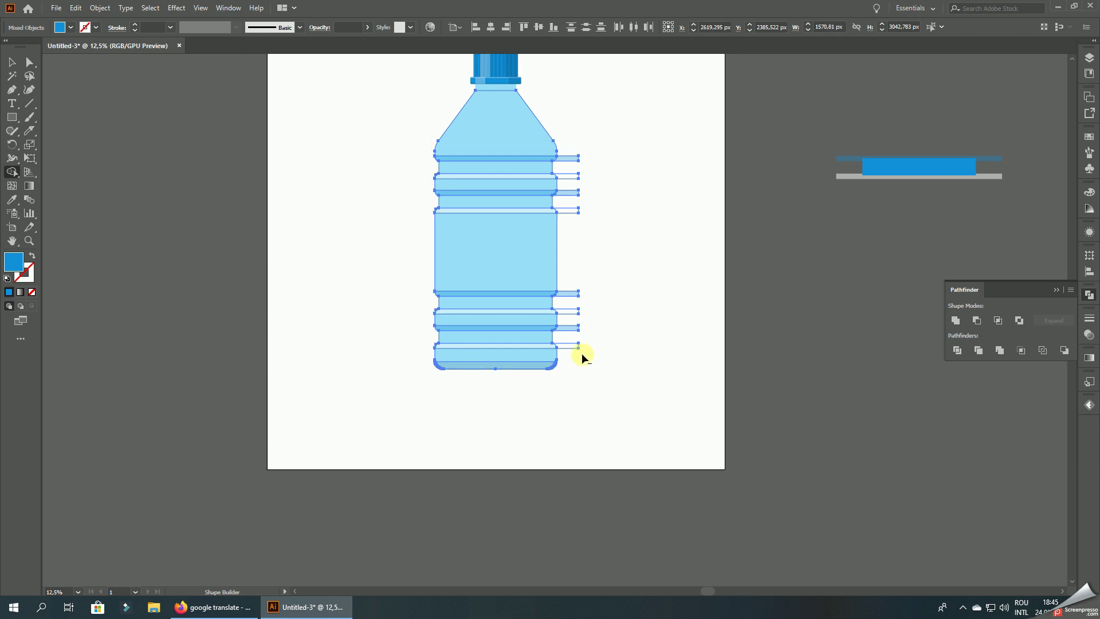
{"action": "left_click_drag", "start_coordinate": [570, 323], "coordinate": [569, 248]}
{"action": "left_click_drag", "start_coordinate": [571, 124], "coordinate": [570, 119]}
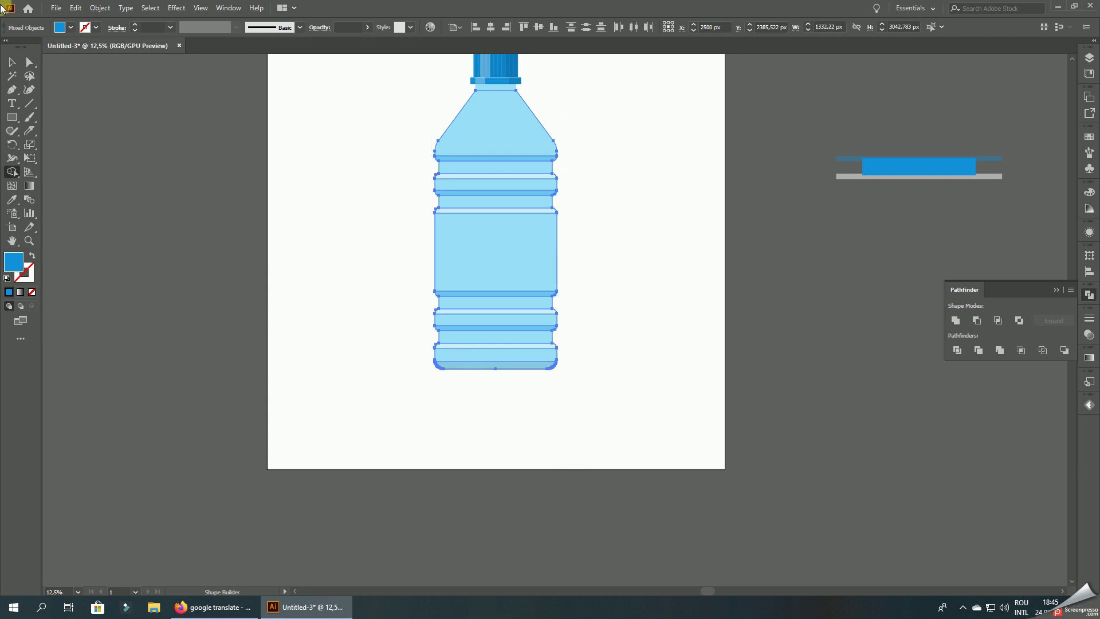
- Give the bottom band the darker blue fill using the Eyedropper
{"action": "left_click", "coordinate": [12, 62]}
{"action": "left_click", "coordinate": [193, 125]}
{"action": "scroll", "coordinate": [693, 369], "scroll_direction": "down", "scroll_amount": 1}
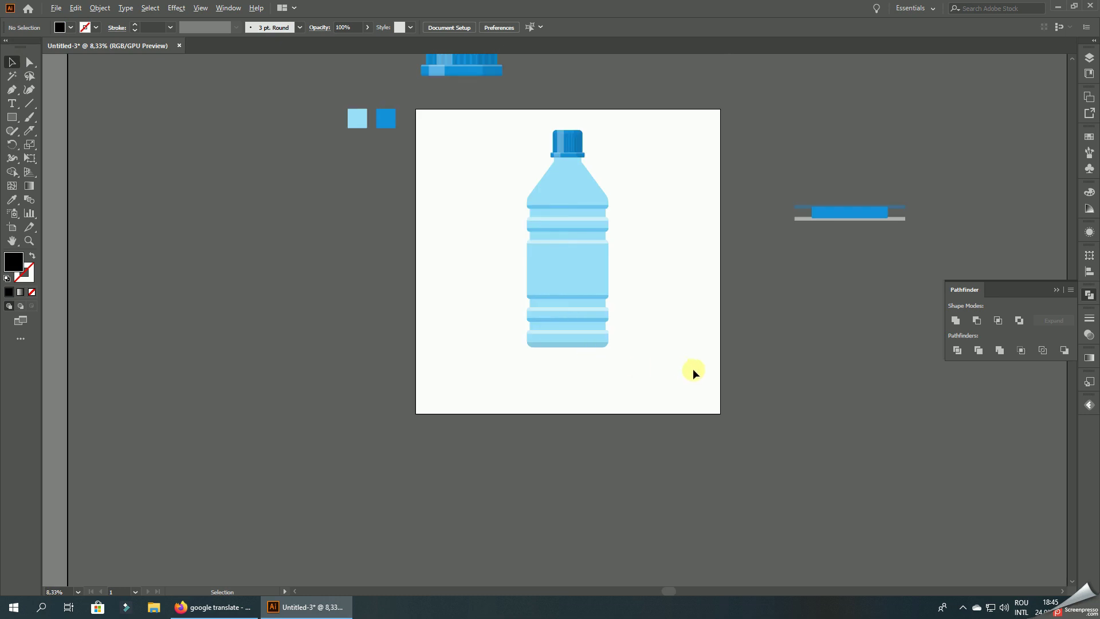
{"action": "scroll", "coordinate": [593, 354], "scroll_direction": "up", "scroll_amount": 3}
{"action": "left_click", "coordinate": [504, 323]}
{"action": "left_click", "coordinate": [12, 200]}
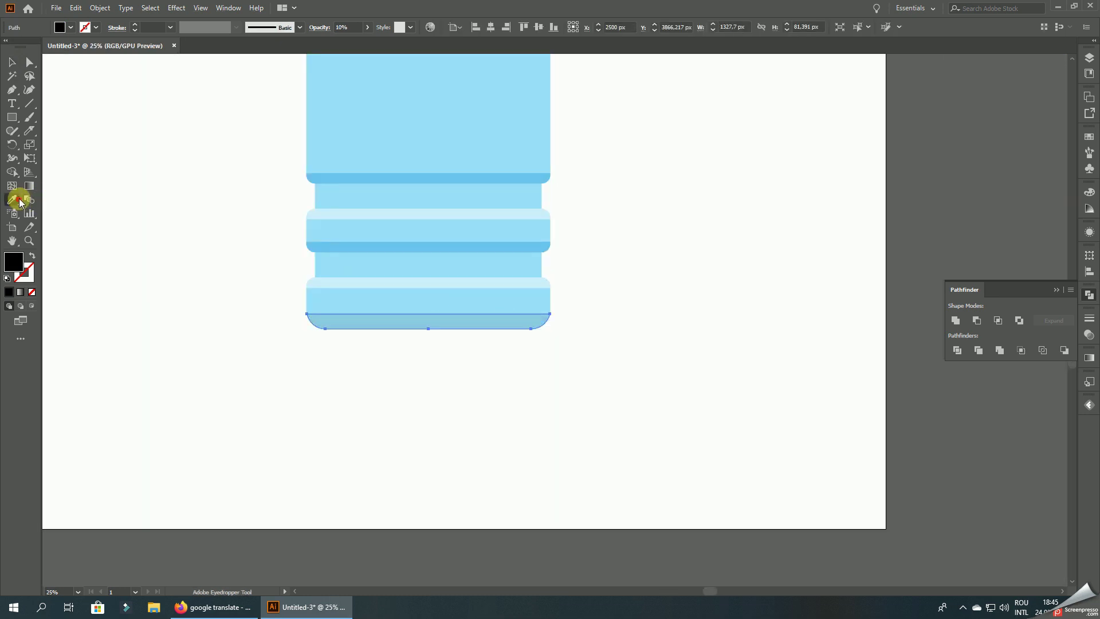
{"action": "left_click", "coordinate": [323, 246]}
{"action": "left_click", "coordinate": [12, 61]}
{"action": "left_click", "coordinate": [139, 183]}
{"action": "scroll", "coordinate": [563, 380], "scroll_direction": "down", "scroll_amount": 1}
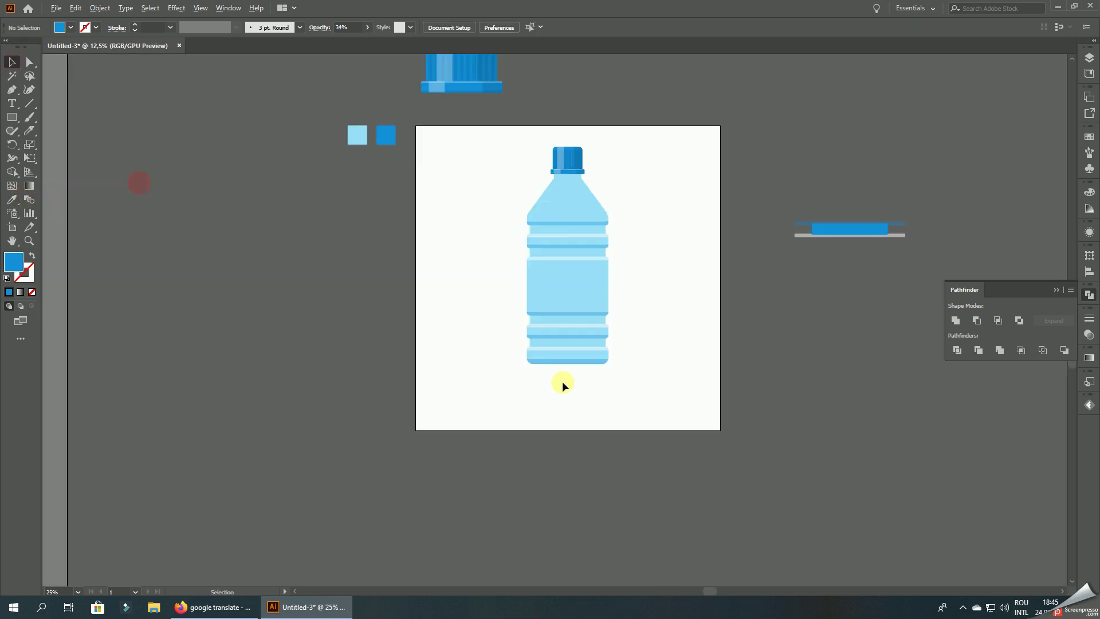
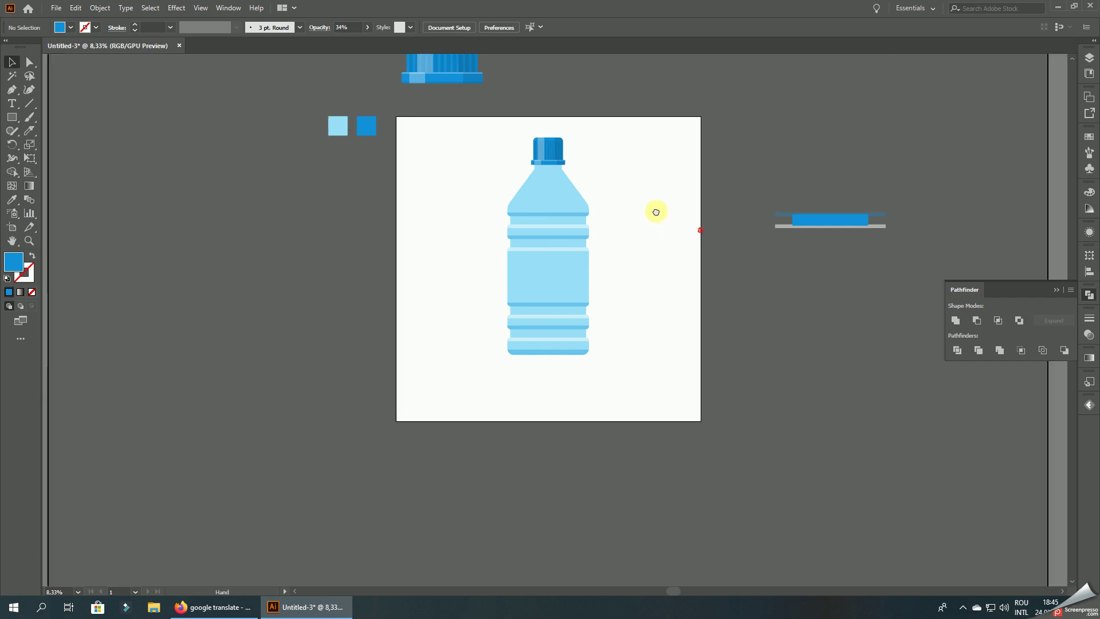
- Draw a dark blue rectangle over the bottle's wide middle section, then fit the artboard in view
{"action": "scroll", "coordinate": [638, 201], "scroll_direction": "up", "scroll_amount": 2}
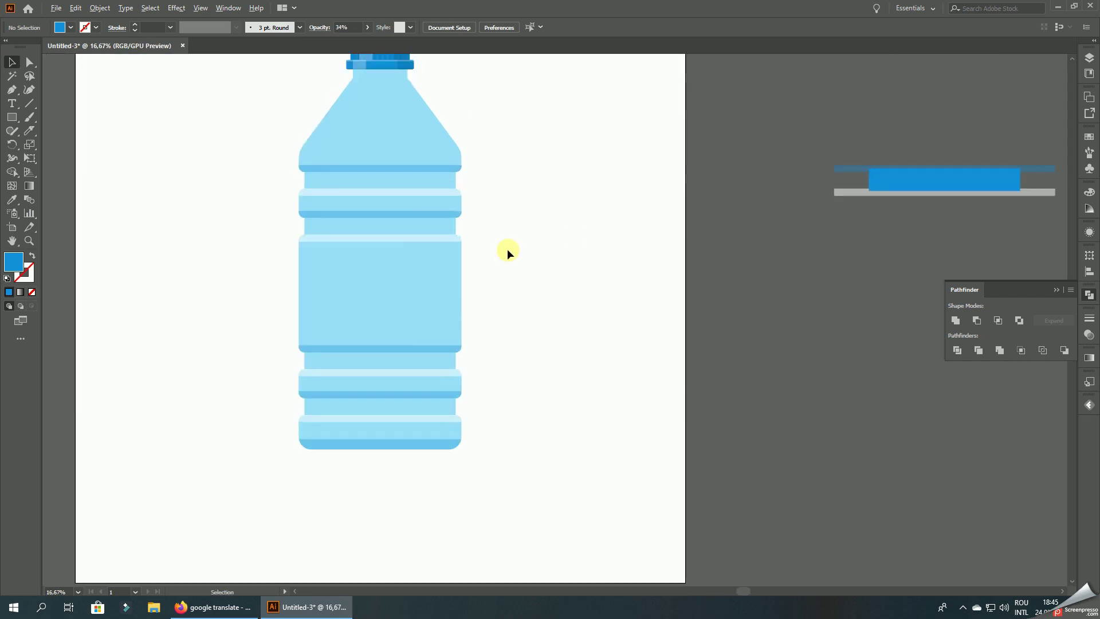
{"action": "left_click", "coordinate": [12, 118]}
{"action": "scroll", "coordinate": [295, 310], "scroll_direction": "up", "scroll_amount": 2}
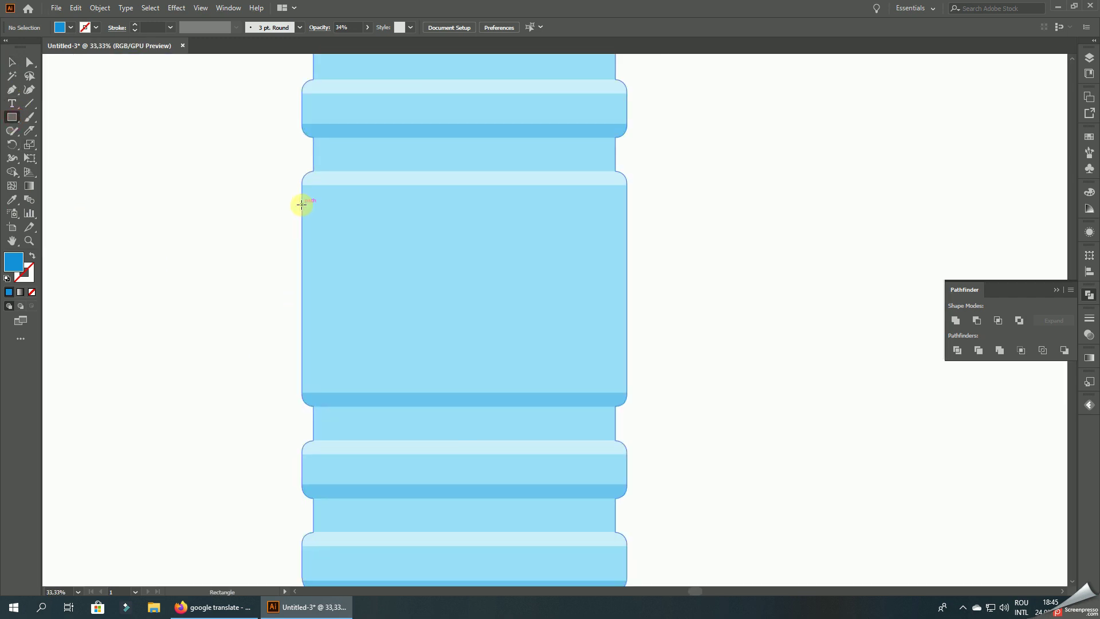
{"action": "left_click_drag", "start_coordinate": [303, 205], "coordinate": [628, 372]}
{"action": "left_click", "coordinate": [11, 63]}
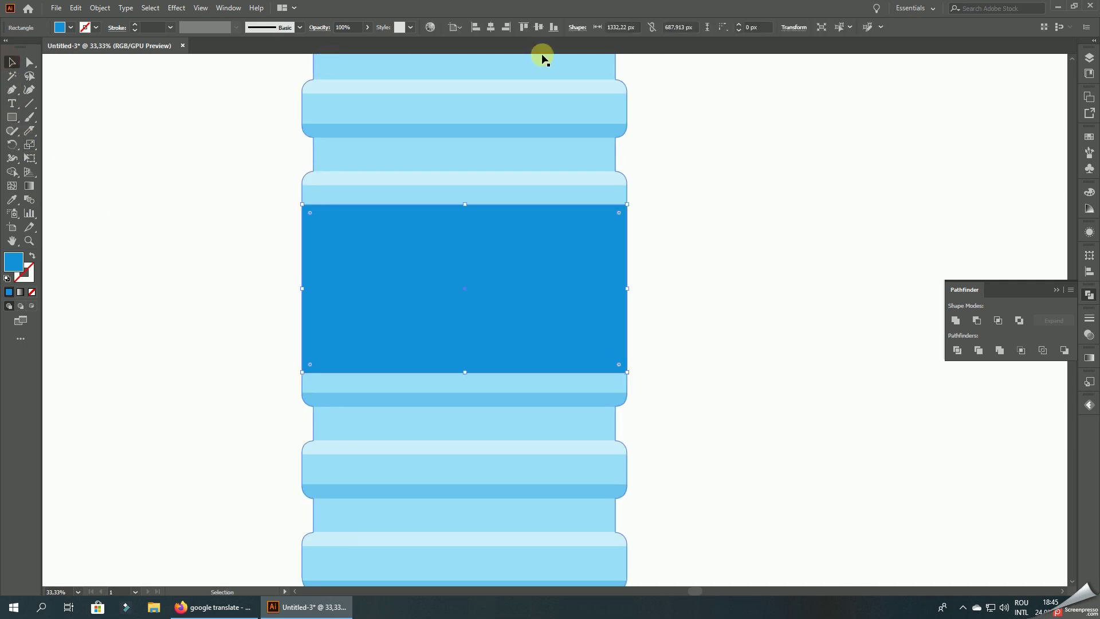
{"action": "left_click", "coordinate": [472, 232]}
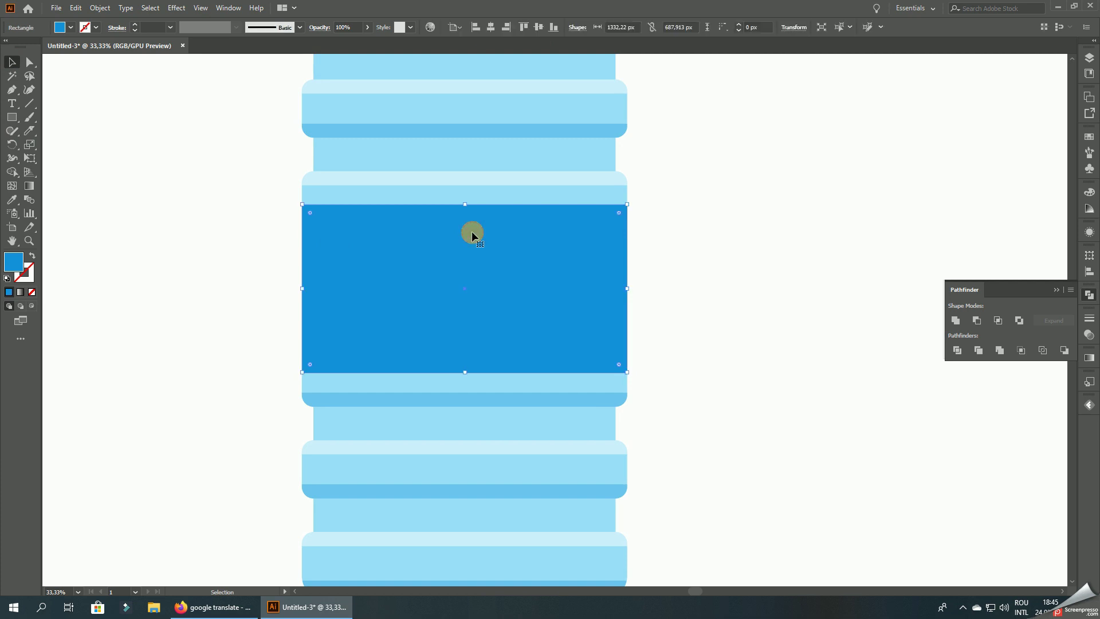
{"action": "left_click", "coordinate": [755, 218]}
{"action": "key", "text": "ctrl+0"}
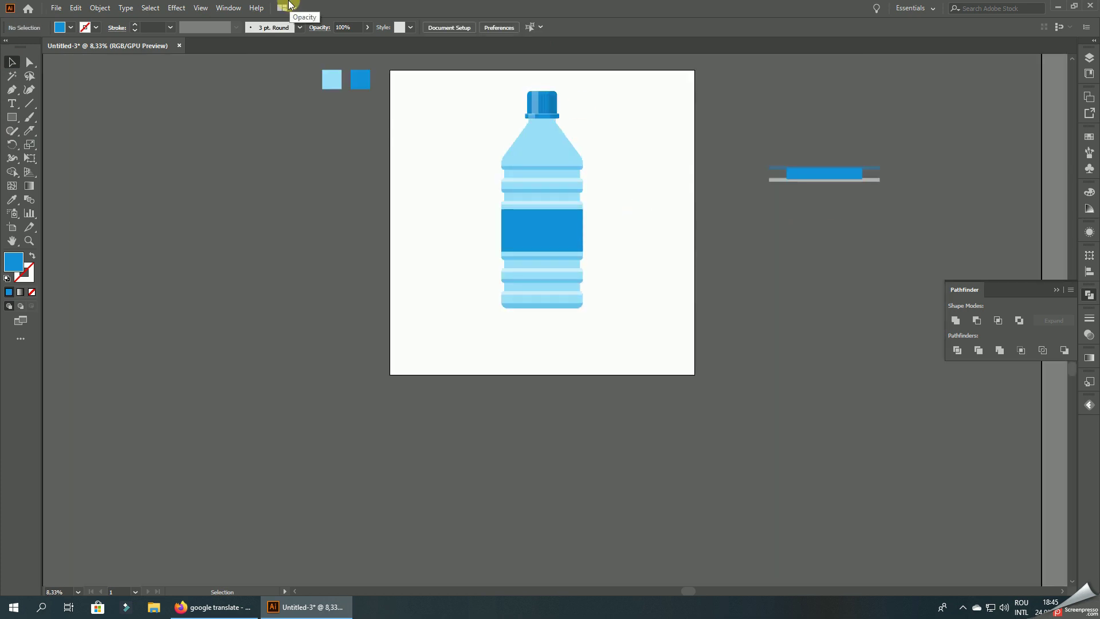
- Switch the current colour to a stroke with no fill
{"action": "left_click", "coordinate": [12, 90]}
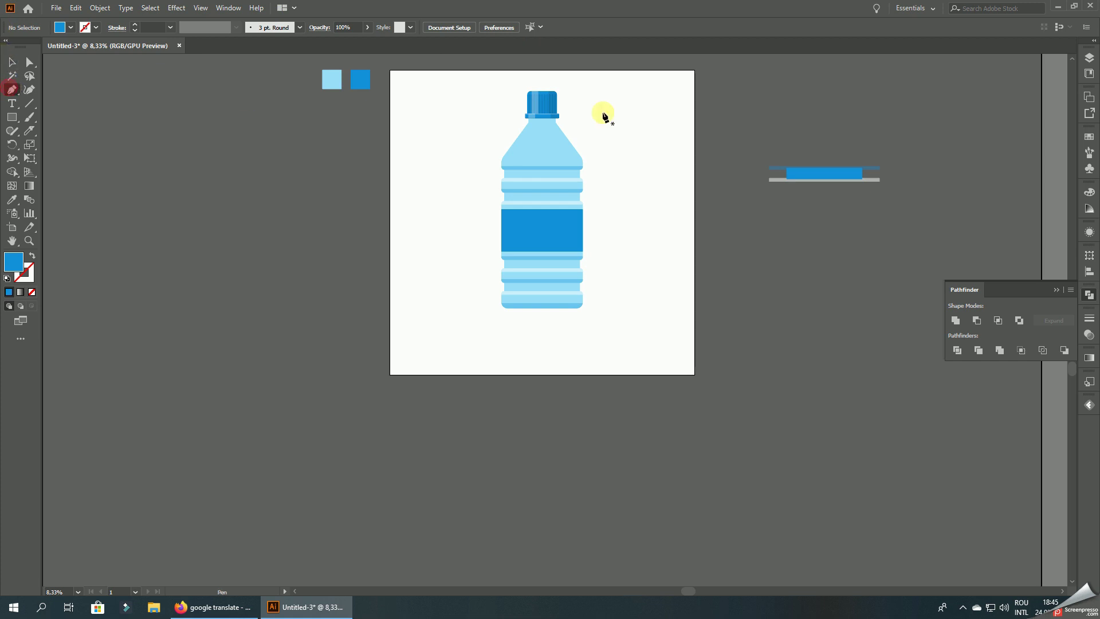
{"action": "scroll", "coordinate": [555, 140], "scroll_direction": "up", "scroll_amount": 2}
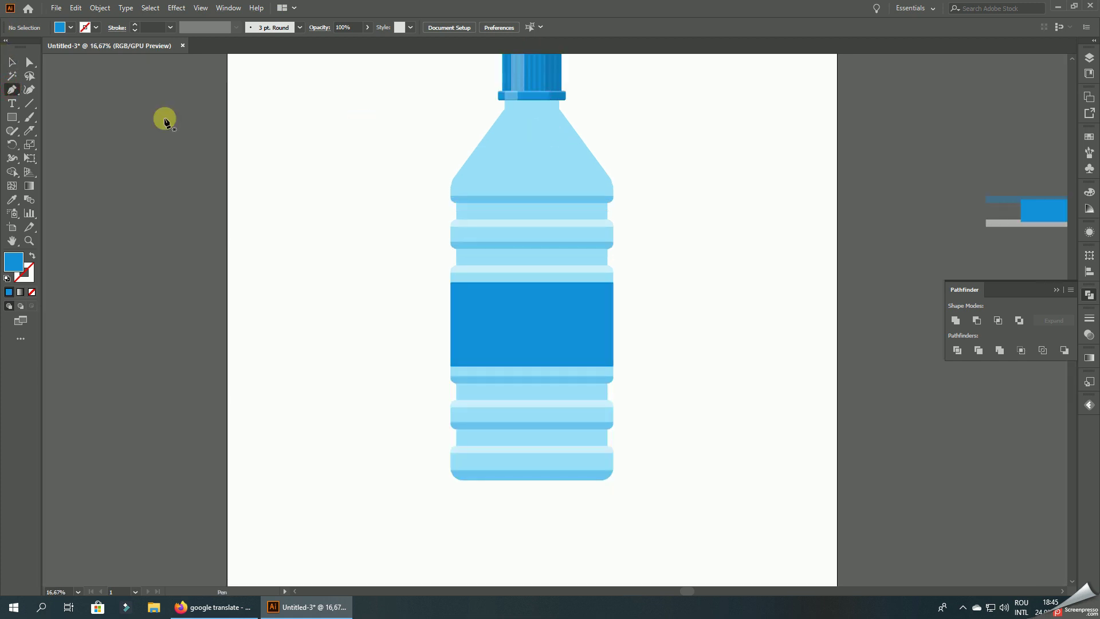
{"action": "left_click", "coordinate": [31, 256]}
{"action": "scroll", "coordinate": [496, 123], "scroll_direction": "up", "scroll_amount": 3}
{"action": "scroll", "coordinate": [487, 100], "scroll_direction": "up", "scroll_amount": 2}
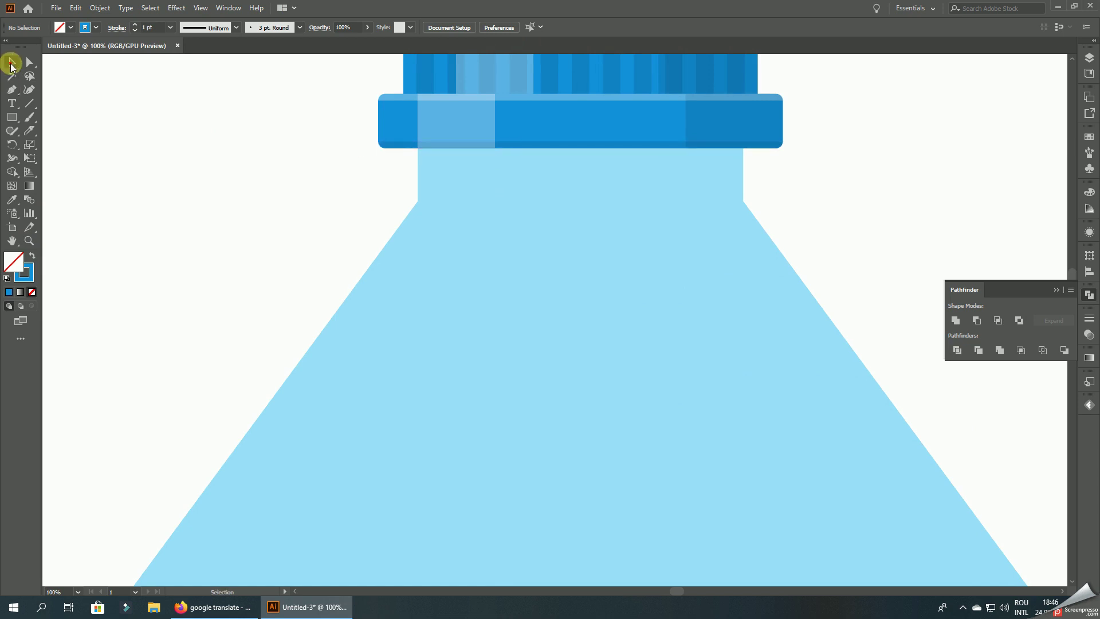
- Move the light-blue neck strip down and thin it to a narrow line below the cap
{"action": "left_click", "coordinate": [474, 182]}
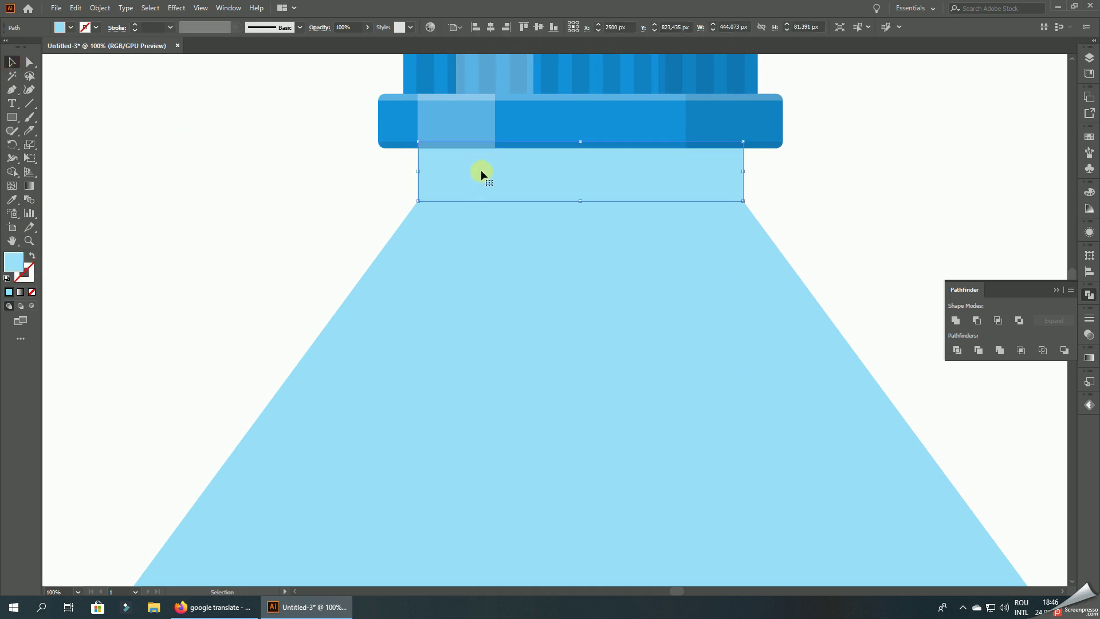
{"action": "left_click_drag", "start_coordinate": [480, 174], "coordinate": [481, 186]}
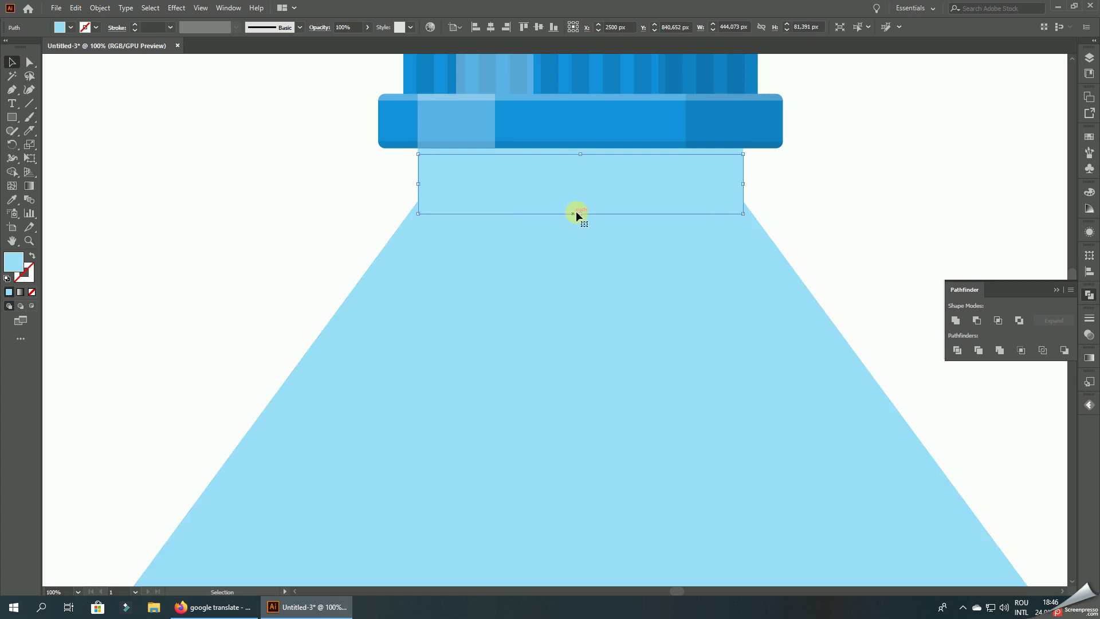
{"action": "left_click_drag", "start_coordinate": [576, 213], "coordinate": [580, 200]}
{"action": "left_click_drag", "start_coordinate": [580, 155], "coordinate": [581, 191]}
- Lighten the thin neck strip, deselect it, and sample the label's dark blue
{"action": "left_click", "coordinate": [12, 199]}
{"action": "left_click", "coordinate": [455, 140]}
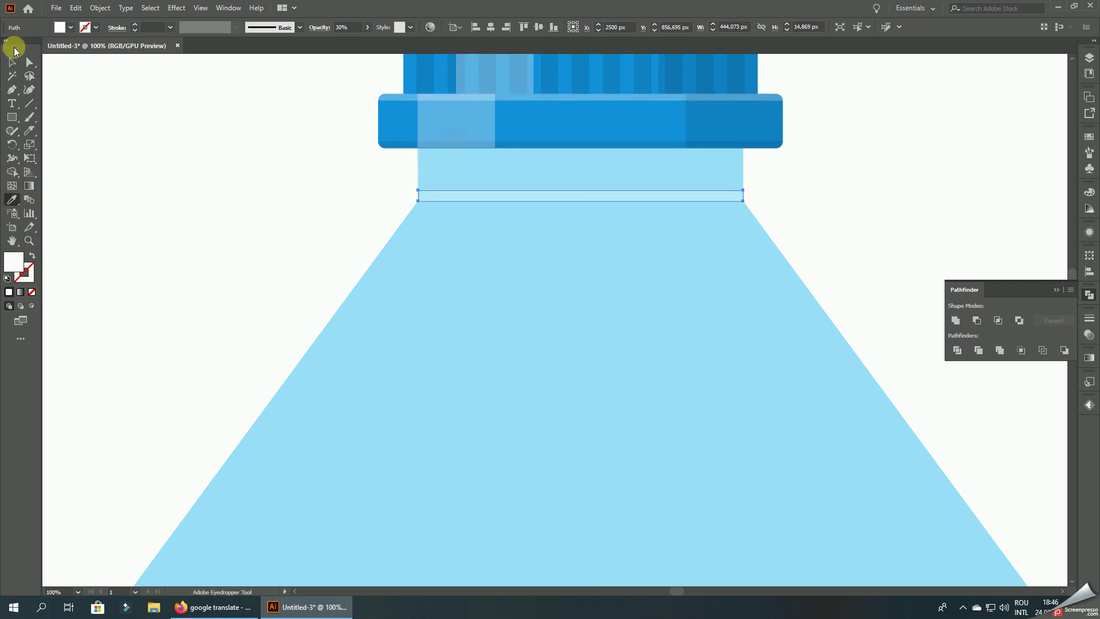
{"action": "left_click", "coordinate": [11, 62]}
{"action": "left_click", "coordinate": [155, 139]}
{"action": "scroll", "coordinate": [557, 137], "scroll_direction": "down", "scroll_amount": 3}
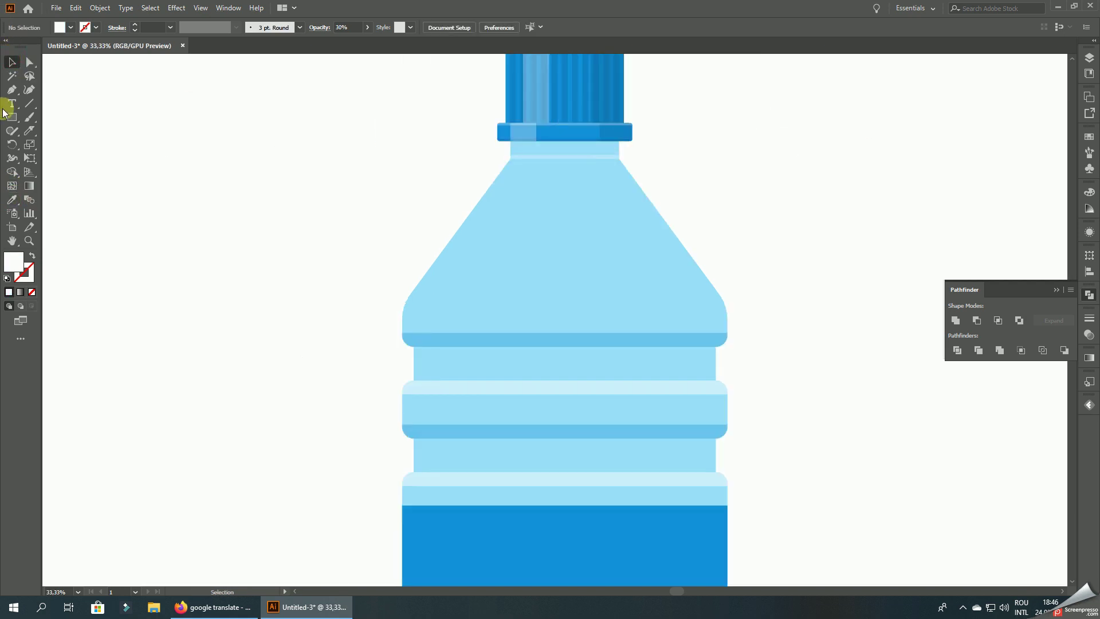
{"action": "left_click", "coordinate": [11, 199]}
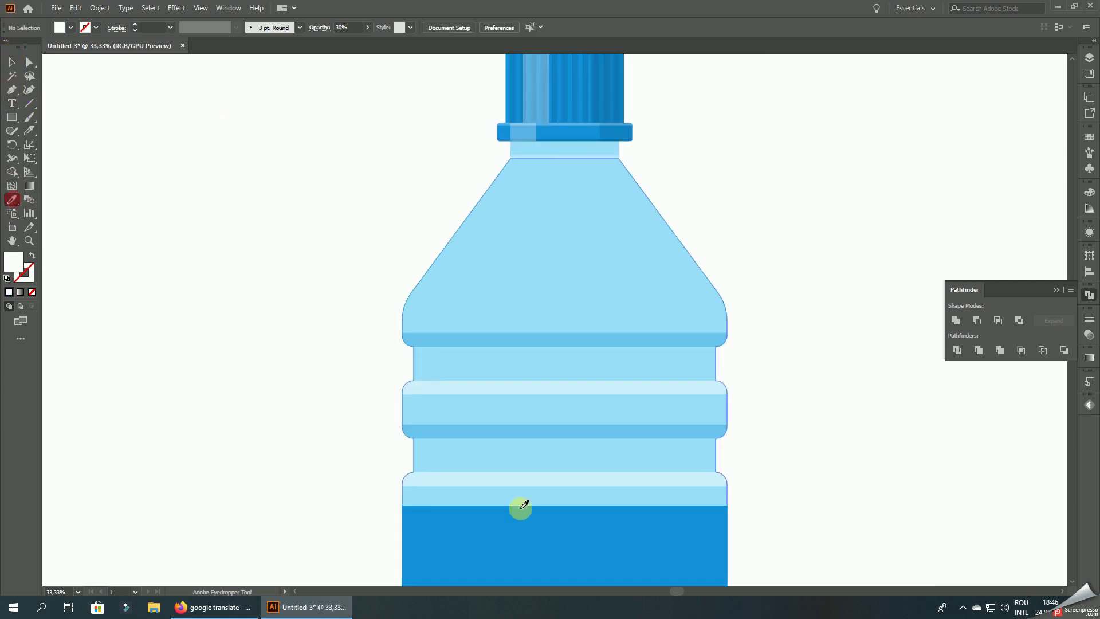
{"action": "left_click", "coordinate": [519, 510]}
- With a dark blue stroke and no fill, pen a path from the neck down through the first ribs
{"action": "left_click", "coordinate": [33, 259]}
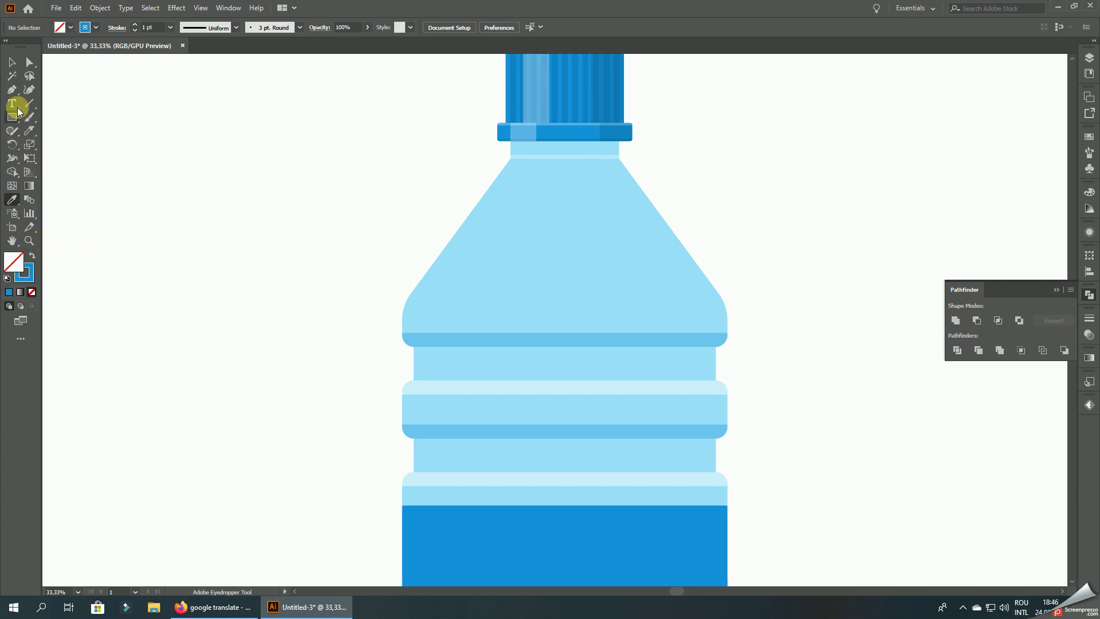
{"action": "left_click", "coordinate": [12, 90]}
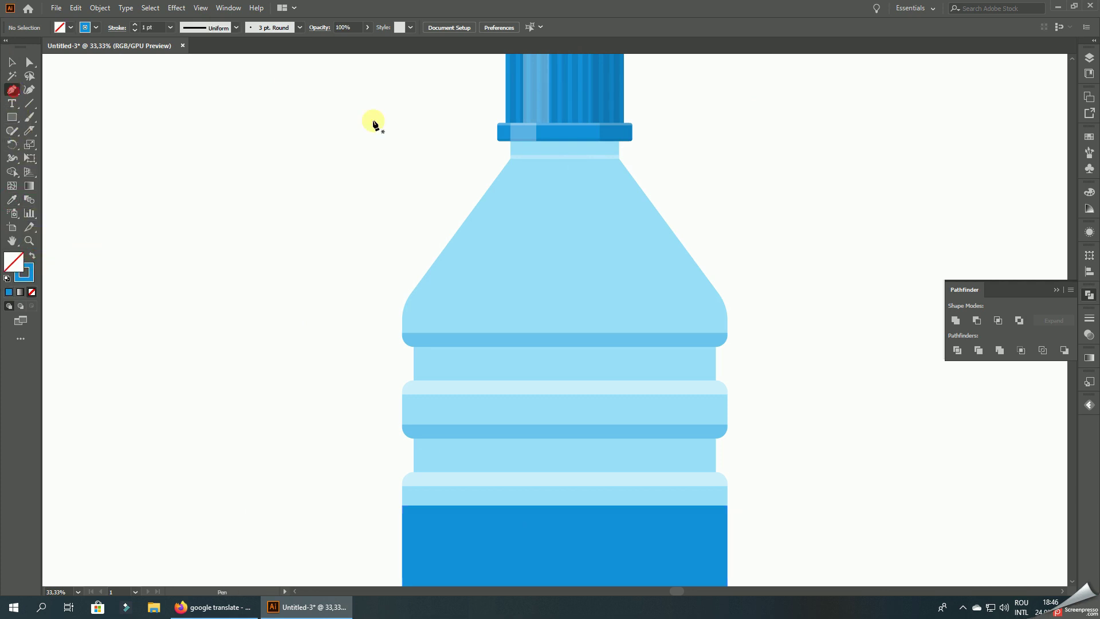
{"action": "left_click", "coordinate": [541, 159]}
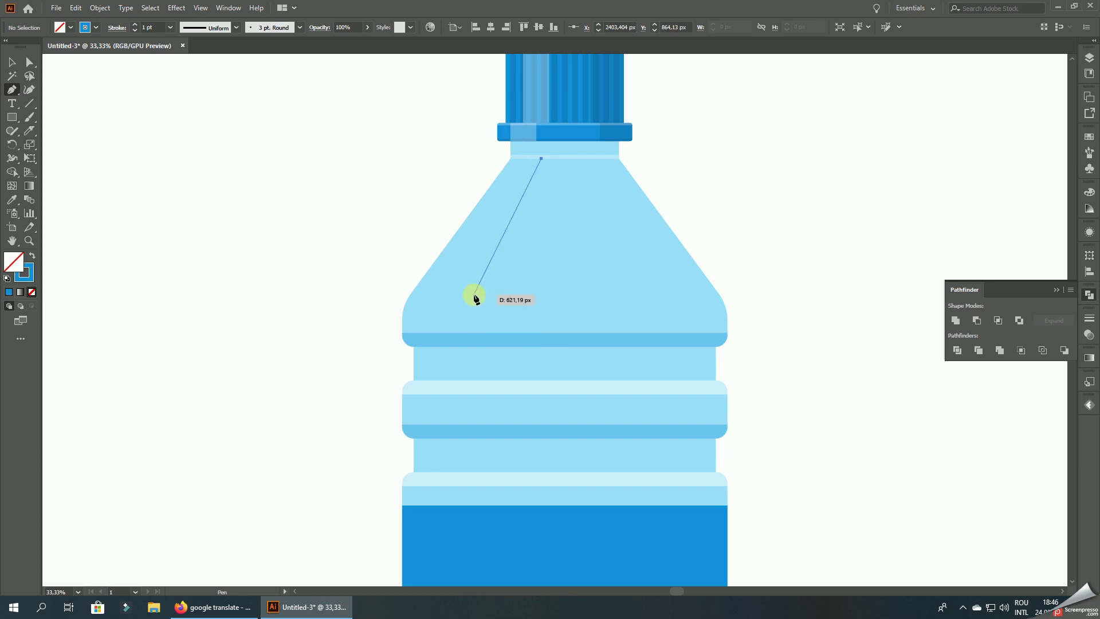
{"action": "left_click", "coordinate": [474, 294]}
{"action": "left_click", "coordinate": [474, 333]}
{"action": "scroll", "coordinate": [477, 343], "scroll_direction": "up", "scroll_amount": 2}
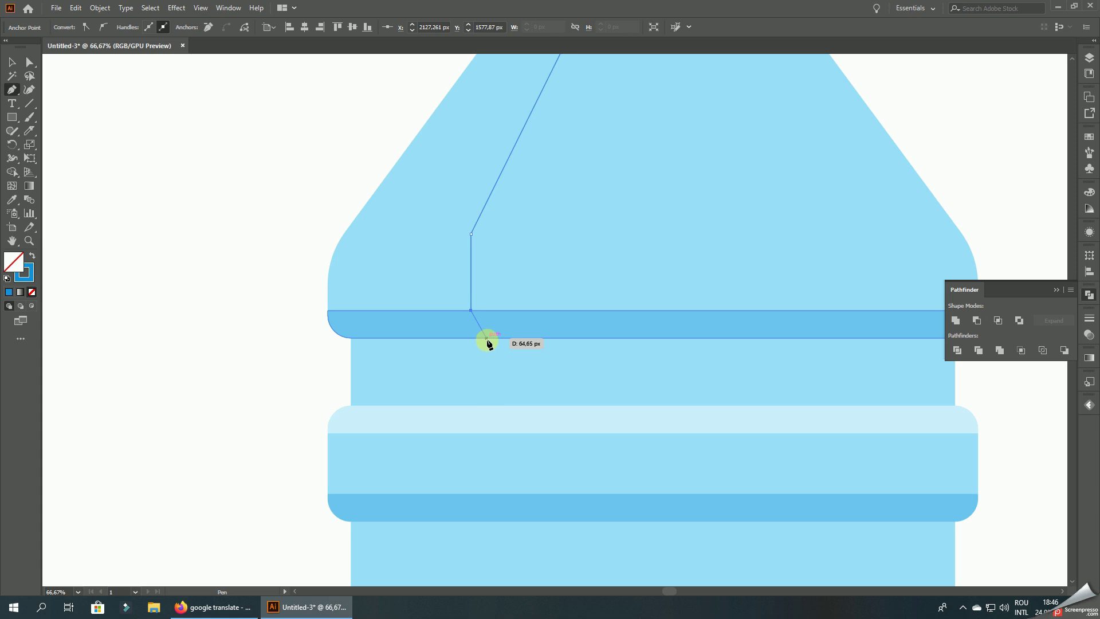
{"action": "left_click", "coordinate": [490, 338]}
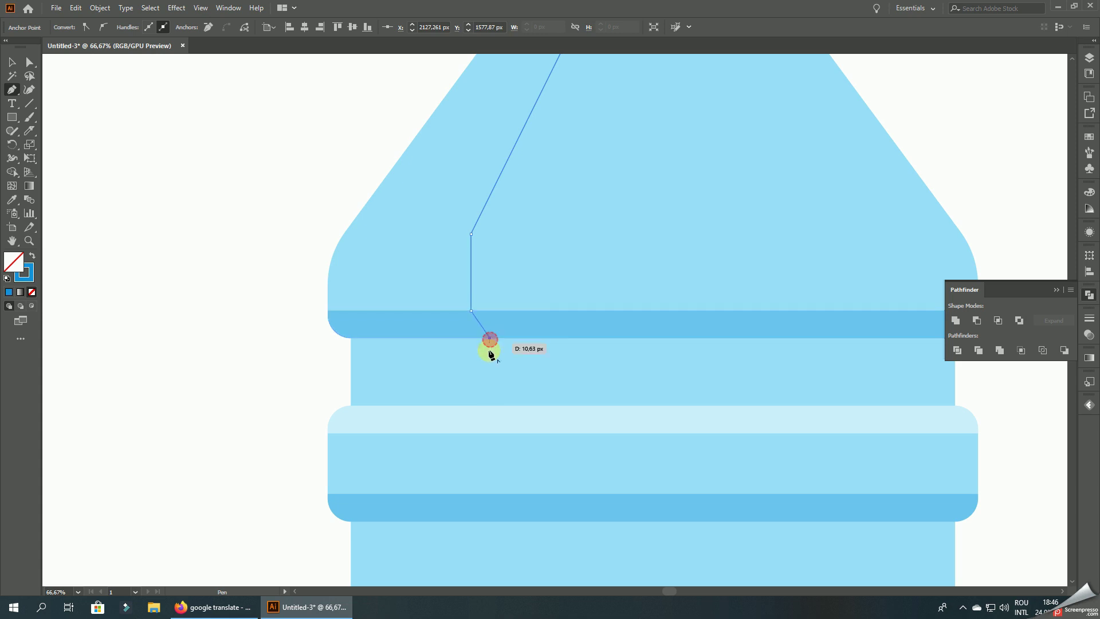
{"action": "left_click", "coordinate": [490, 405], "text": "shift"}
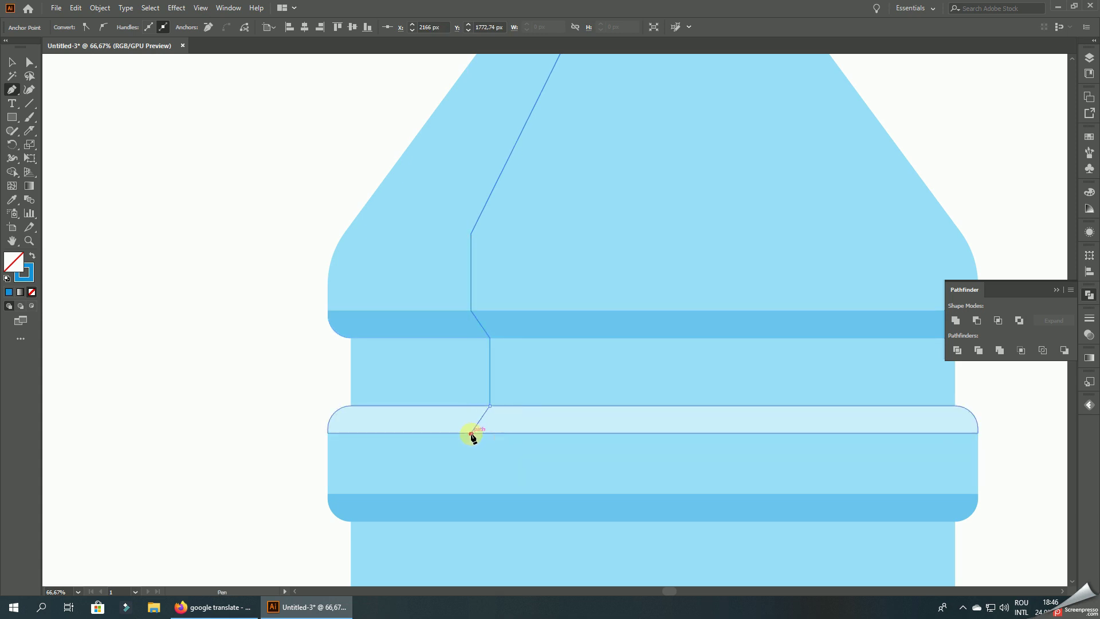
{"action": "left_click", "coordinate": [471, 433]}
{"action": "scroll", "coordinate": [531, 290], "scroll_direction": "down", "scroll_amount": 3}
{"action": "left_click", "coordinate": [488, 322]}
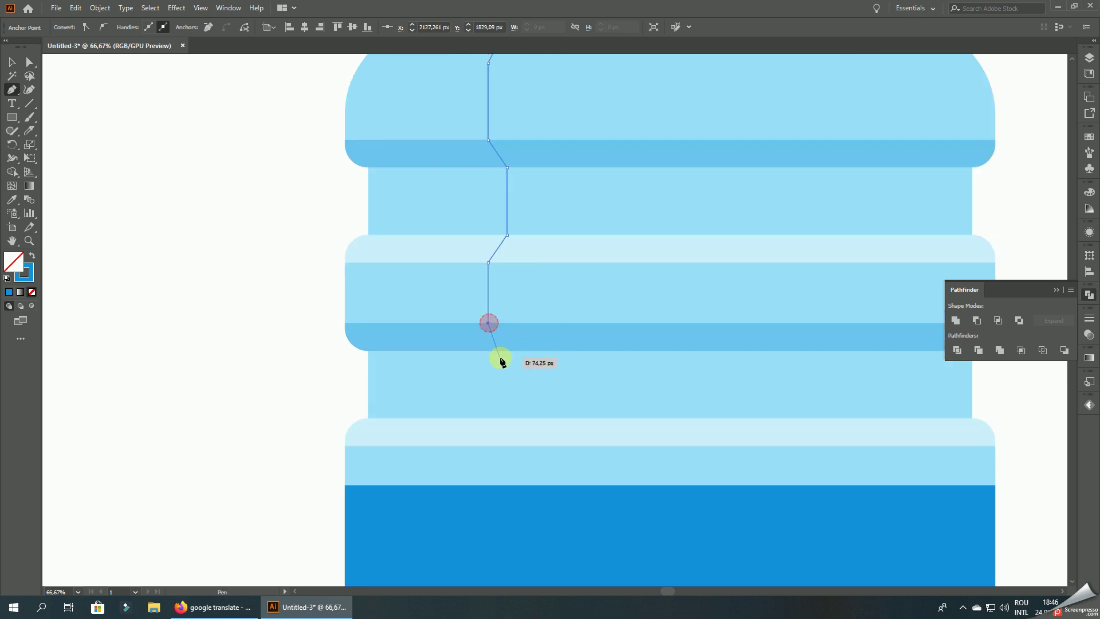
{"action": "key", "text": "Escape"}
- Resume the zigzag path at the band edge and continue it down the middle ribs
{"action": "left_click", "coordinate": [506, 350]}
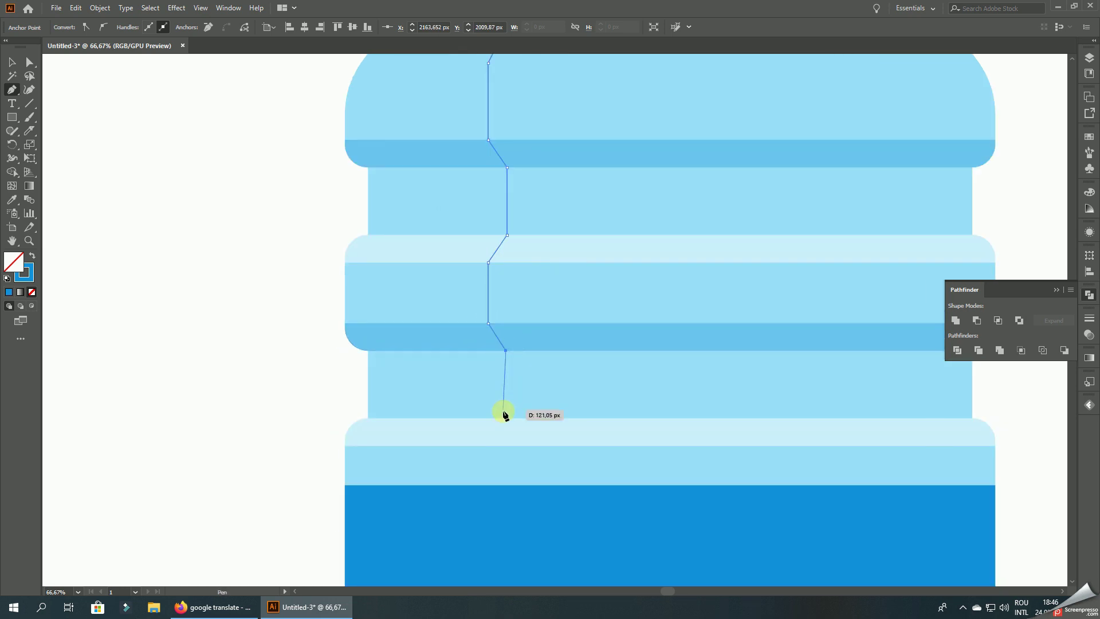
{"action": "left_click", "coordinate": [506, 419]}
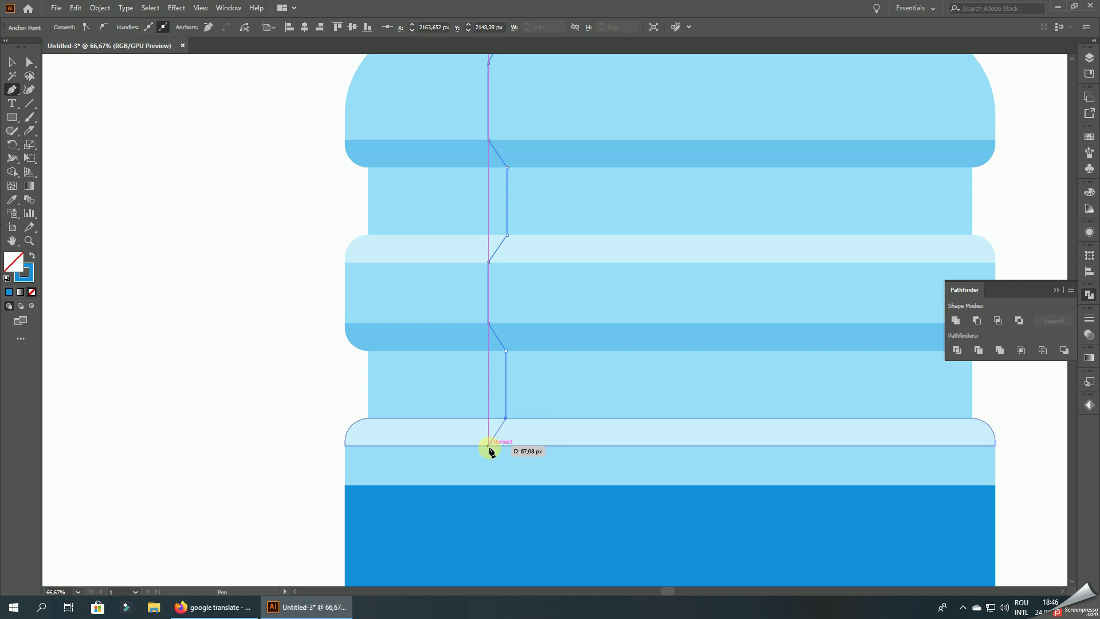
{"action": "left_click", "coordinate": [489, 446]}
{"action": "left_click_drag", "start_coordinate": [505, 459], "coordinate": [537, 262]}
{"action": "scroll", "coordinate": [536, 262], "scroll_direction": "down", "scroll_amount": 3}
{"action": "scroll", "coordinate": [491, 229], "scroll_direction": "up", "scroll_amount": 1}
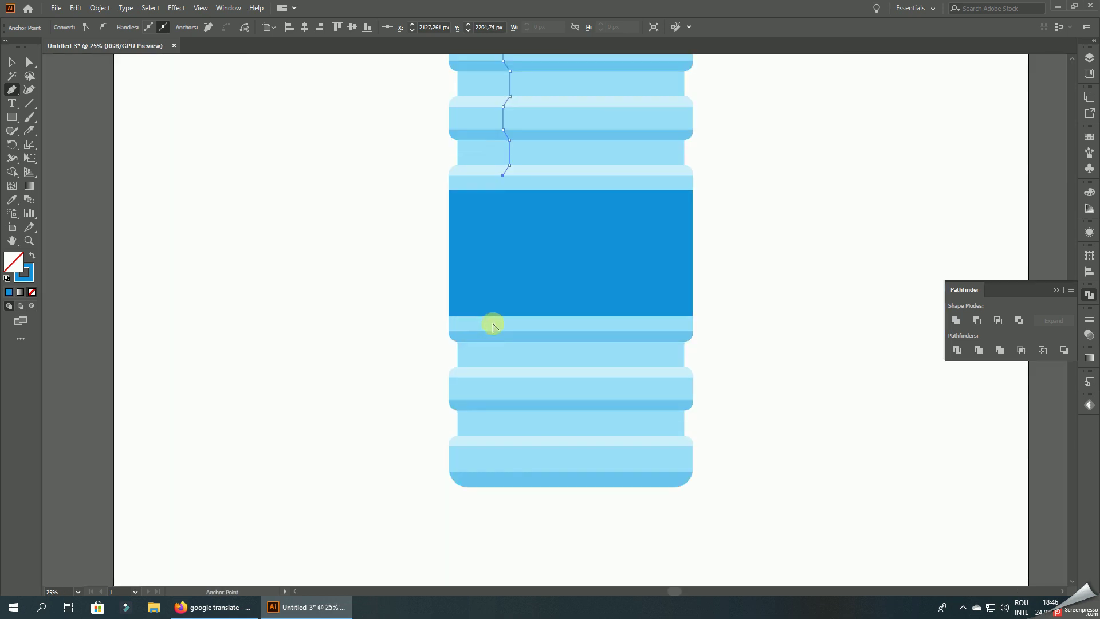
{"action": "left_click", "coordinate": [503, 331]}
{"action": "scroll", "coordinate": [508, 344], "scroll_direction": "up", "scroll_amount": 3}
{"action": "scroll", "coordinate": [513, 321], "scroll_direction": "up", "scroll_amount": 2}
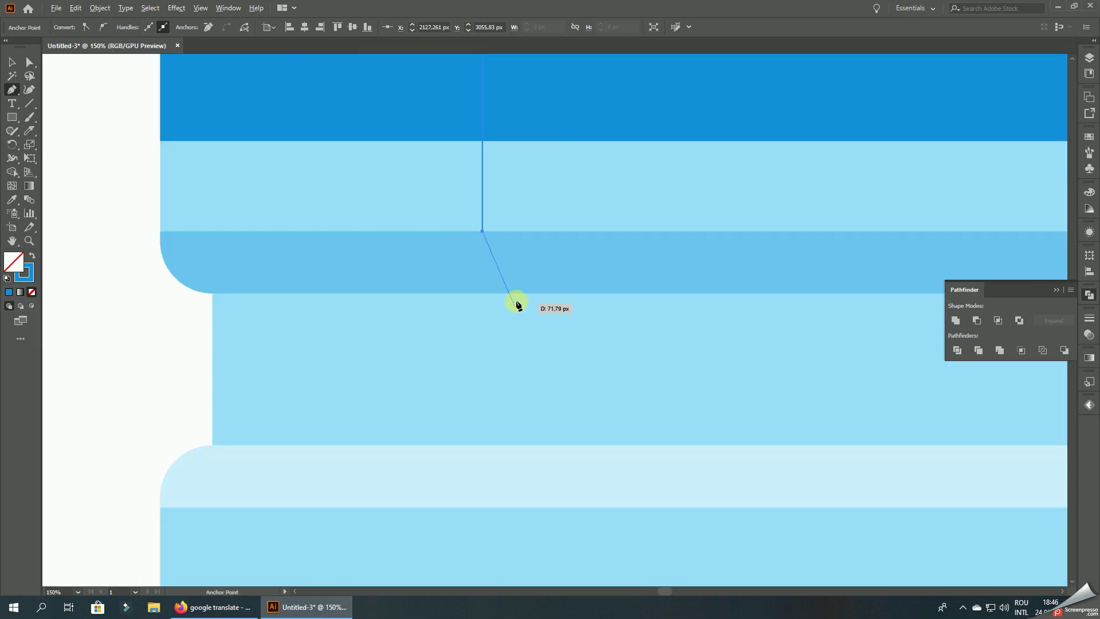
{"action": "left_click", "coordinate": [523, 293]}
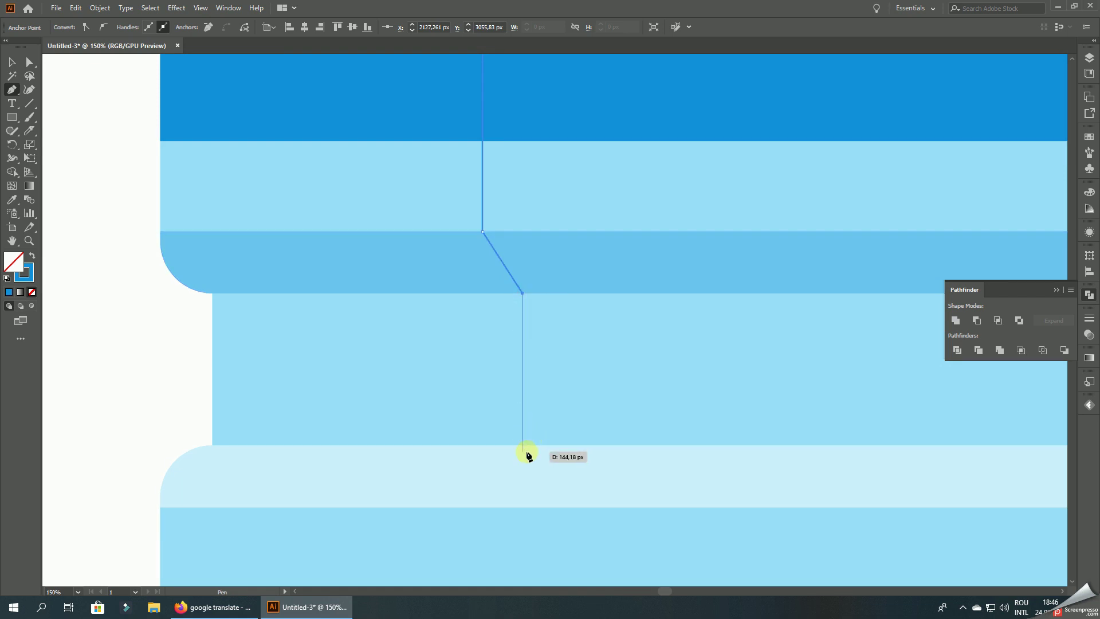
- Extend the zigzag down across the lower ribs onto the base band
{"action": "left_click", "coordinate": [483, 507]}
{"action": "scroll", "coordinate": [454, 381], "scroll_direction": "down", "scroll_amount": 5}
{"action": "scroll", "coordinate": [482, 344], "scroll_direction": "up", "scroll_amount": 3}
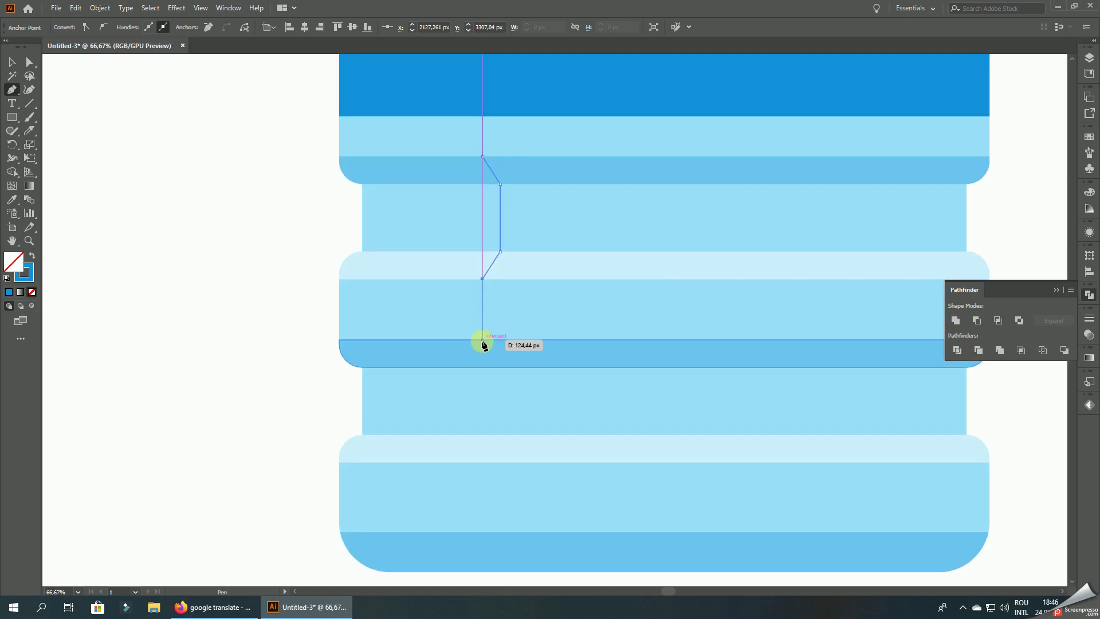
{"action": "left_click", "coordinate": [482, 341]}
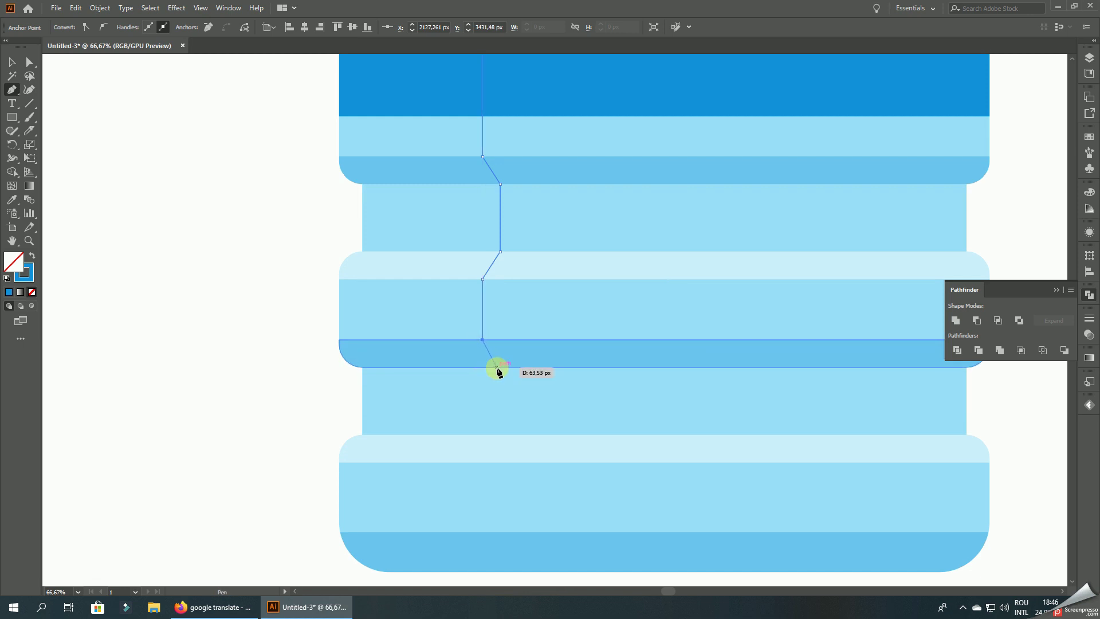
{"action": "left_click", "coordinate": [496, 368]}
{"action": "left_click", "coordinate": [497, 435]}
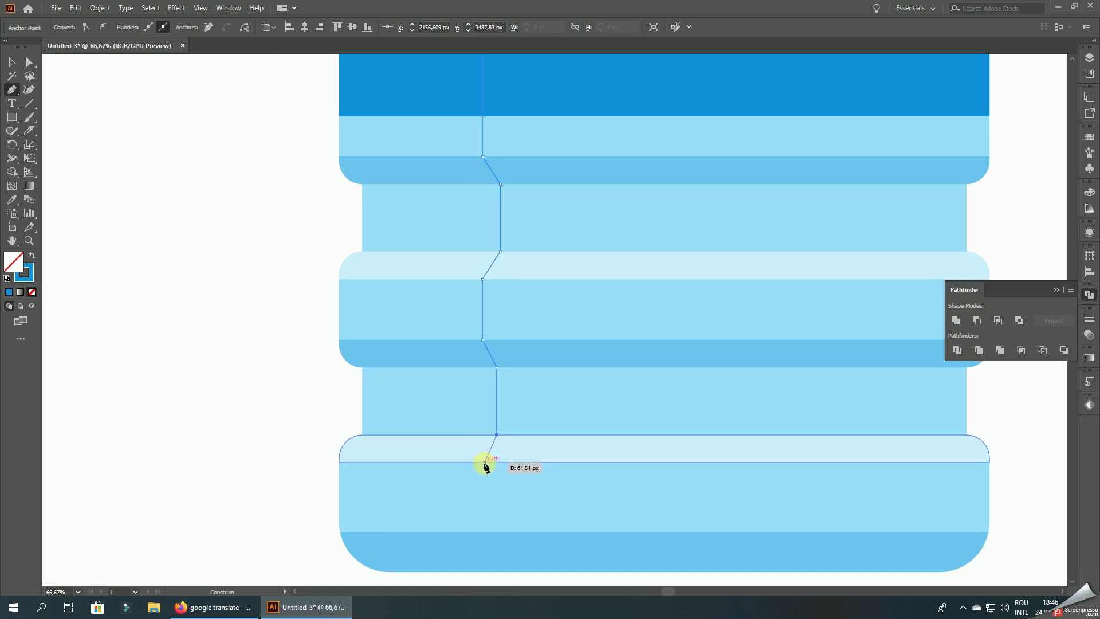
{"action": "left_click", "coordinate": [482, 462]}
{"action": "scroll", "coordinate": [499, 392], "scroll_direction": "down", "scroll_amount": 5}
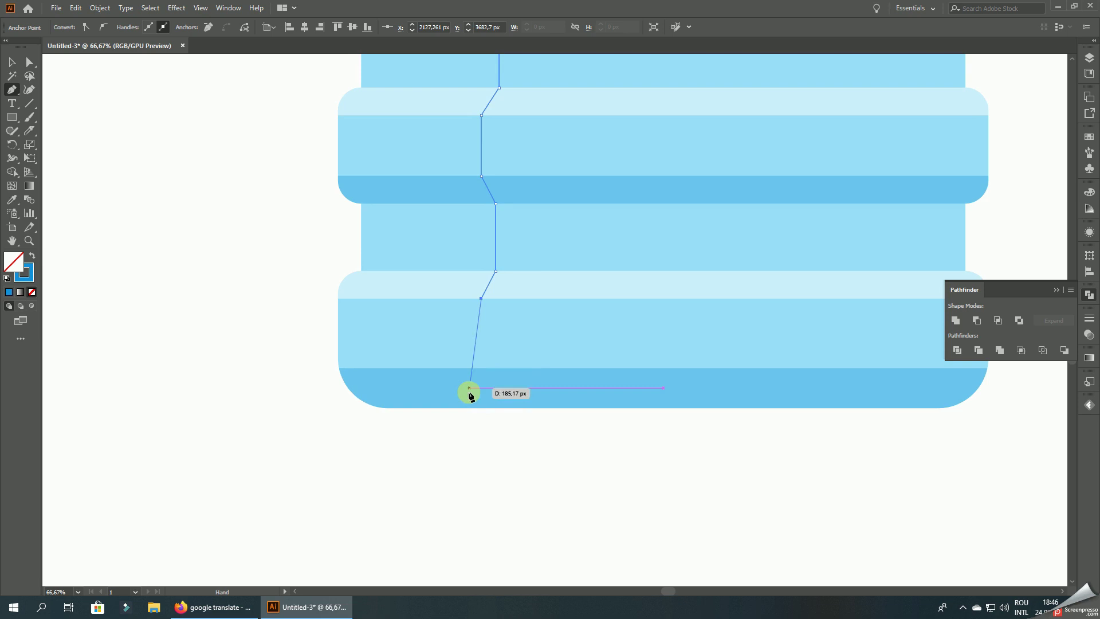
- Extend the path below the base and start the highlight outline back up past the lowest bands
{"action": "left_click", "coordinate": [464, 437], "text": "shift"}
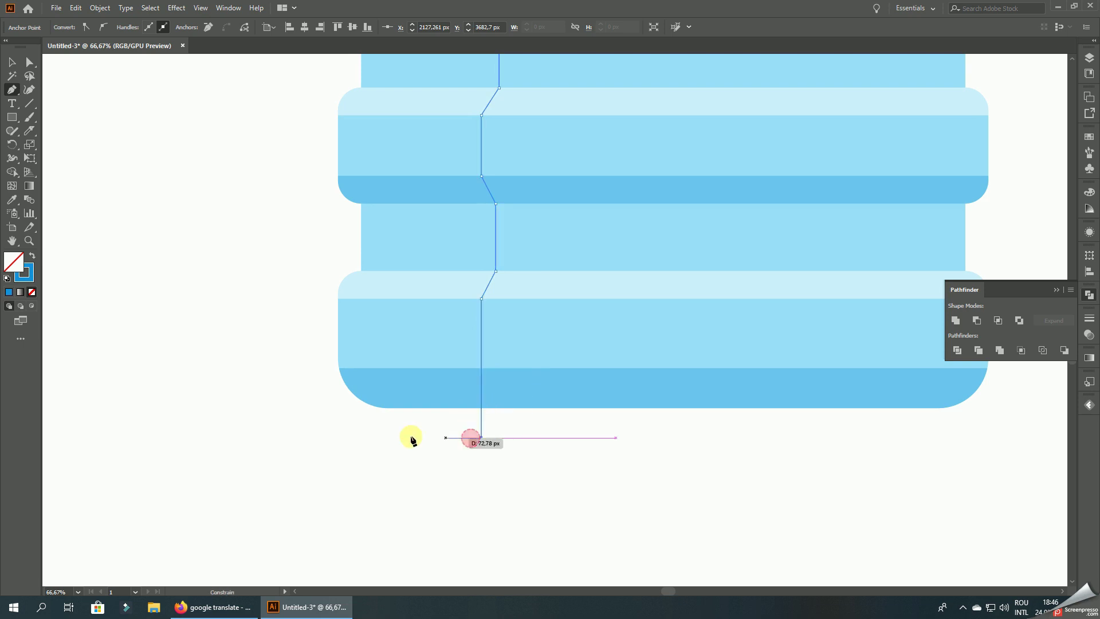
{"action": "left_click", "coordinate": [380, 437]}
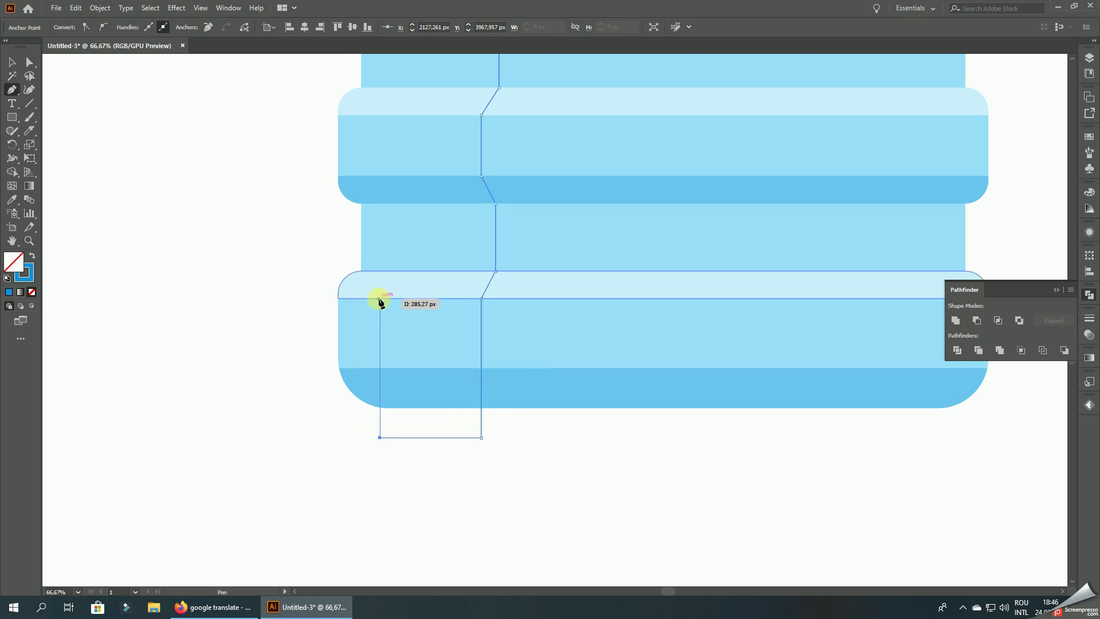
{"action": "left_click", "coordinate": [381, 298]}
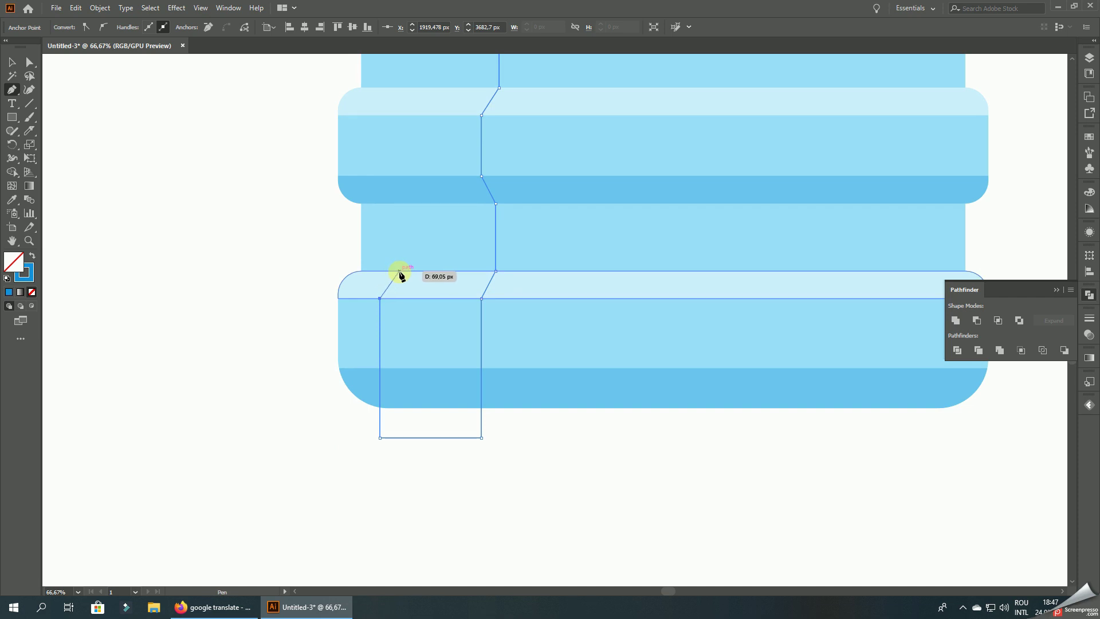
{"action": "left_click", "coordinate": [400, 271]}
{"action": "left_click", "coordinate": [400, 204]}
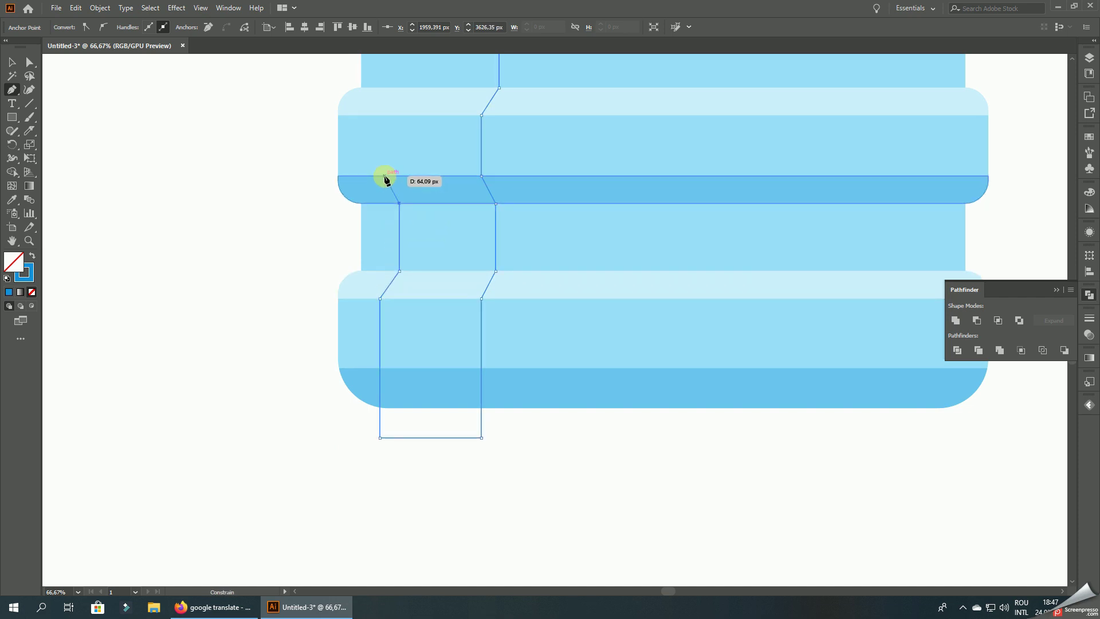
{"action": "left_click", "coordinate": [380, 176]}
{"action": "left_click_drag", "start_coordinate": [384, 126], "coordinate": [422, 311]}
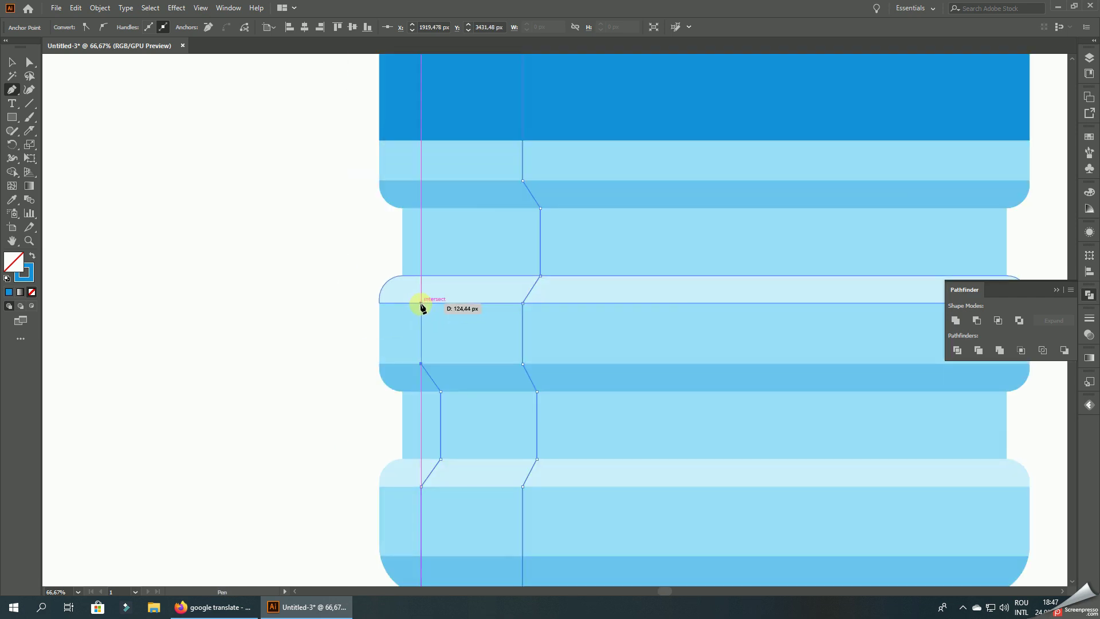
- Continue the zigzag highlight outline up through the middle bands to the label top
{"action": "left_click", "coordinate": [421, 303]}
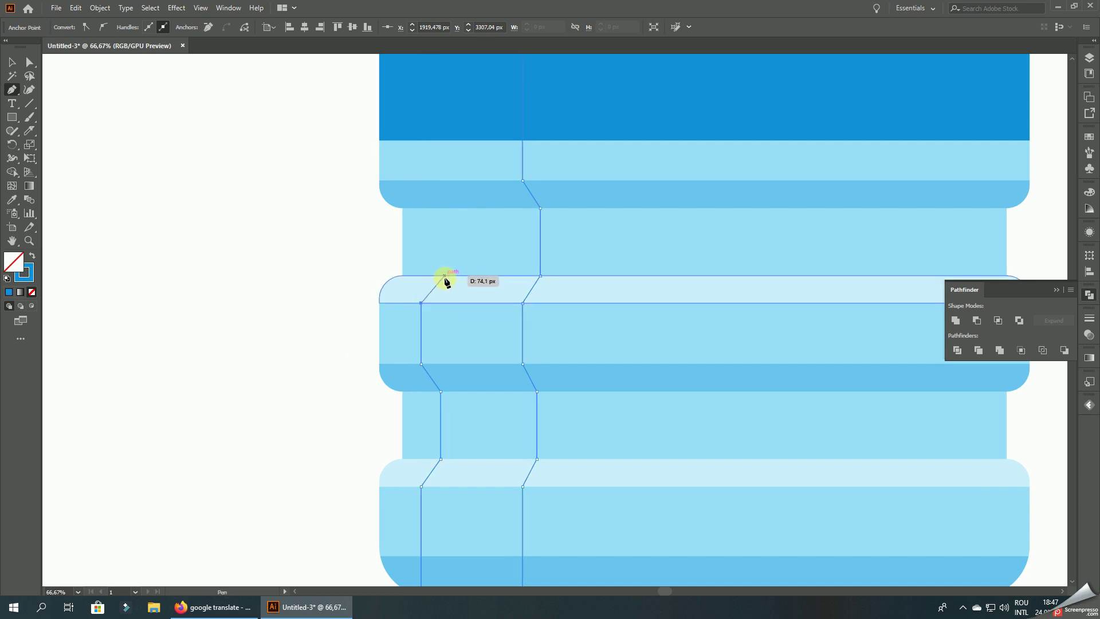
{"action": "left_click", "coordinate": [444, 275]}
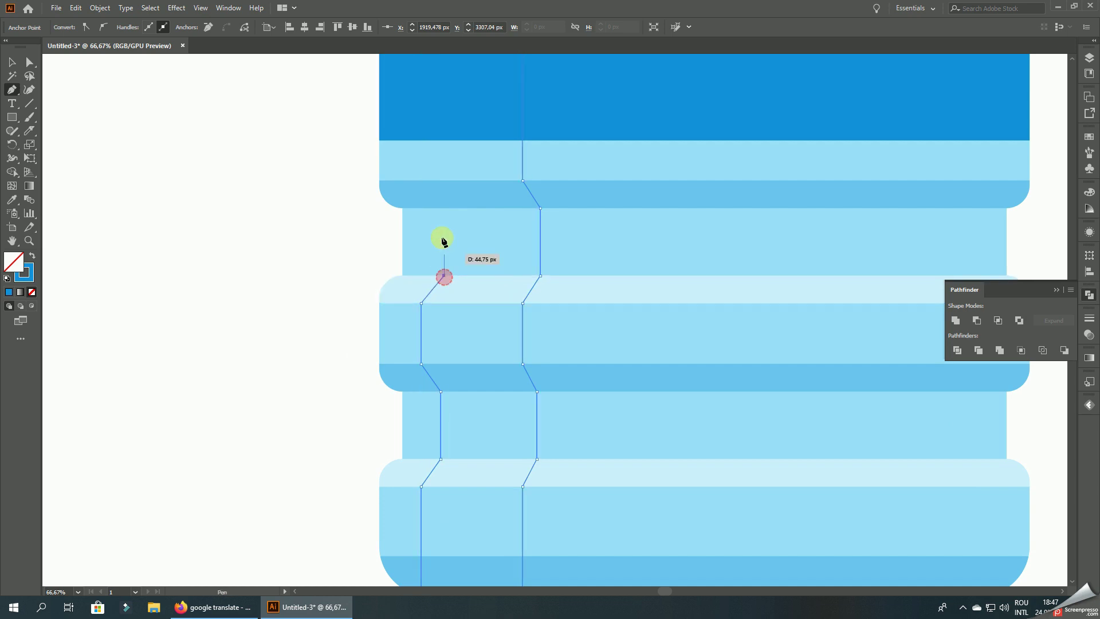
{"action": "left_click", "coordinate": [446, 208]}
{"action": "left_click_drag", "start_coordinate": [446, 183], "coordinate": [465, 299]}
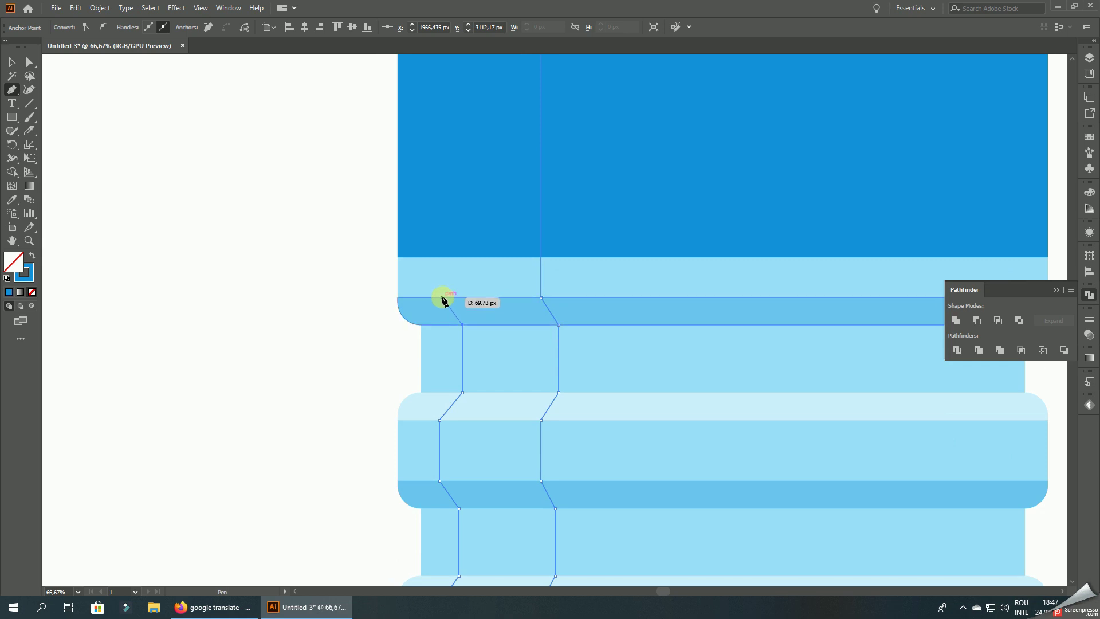
{"action": "left_click", "coordinate": [440, 298]}
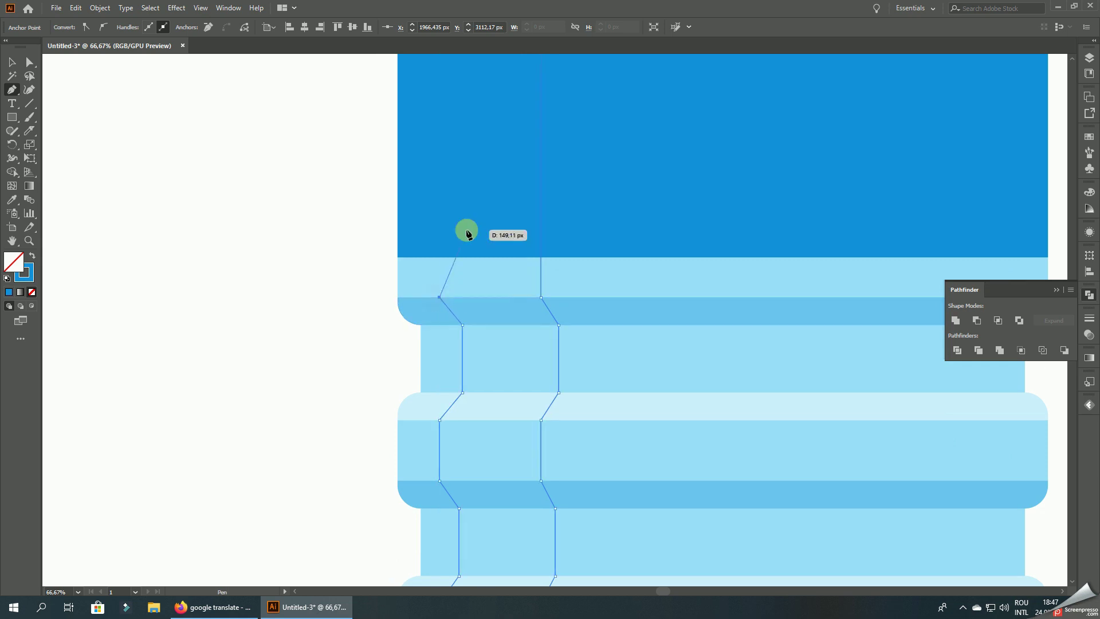
{"action": "left_click_drag", "start_coordinate": [467, 231], "coordinate": [491, 494]}
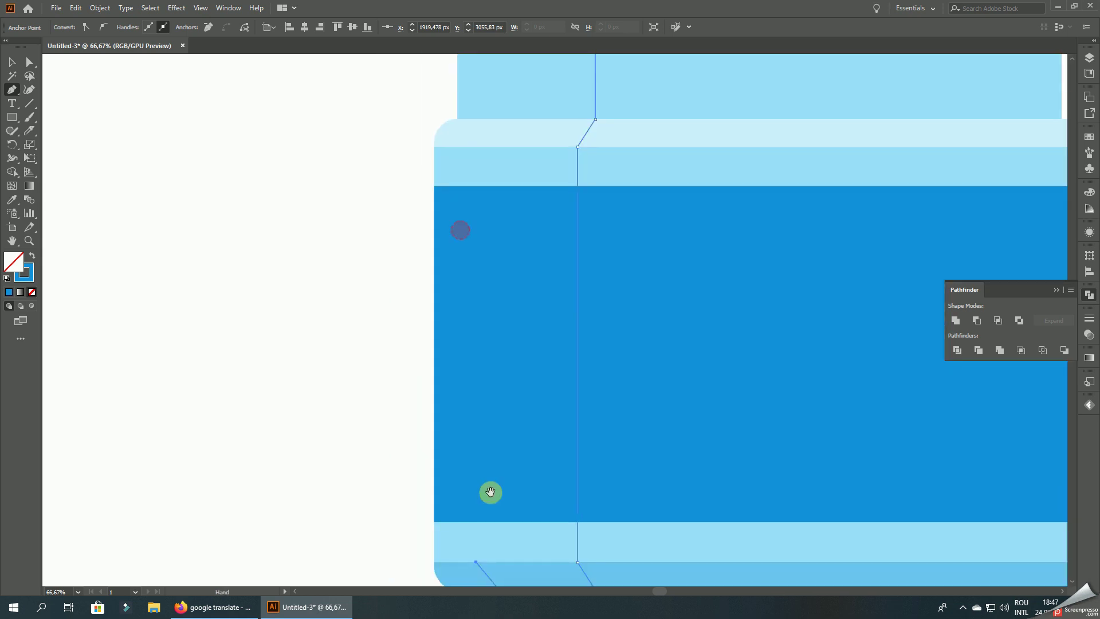
{"action": "left_click", "coordinate": [476, 146]}
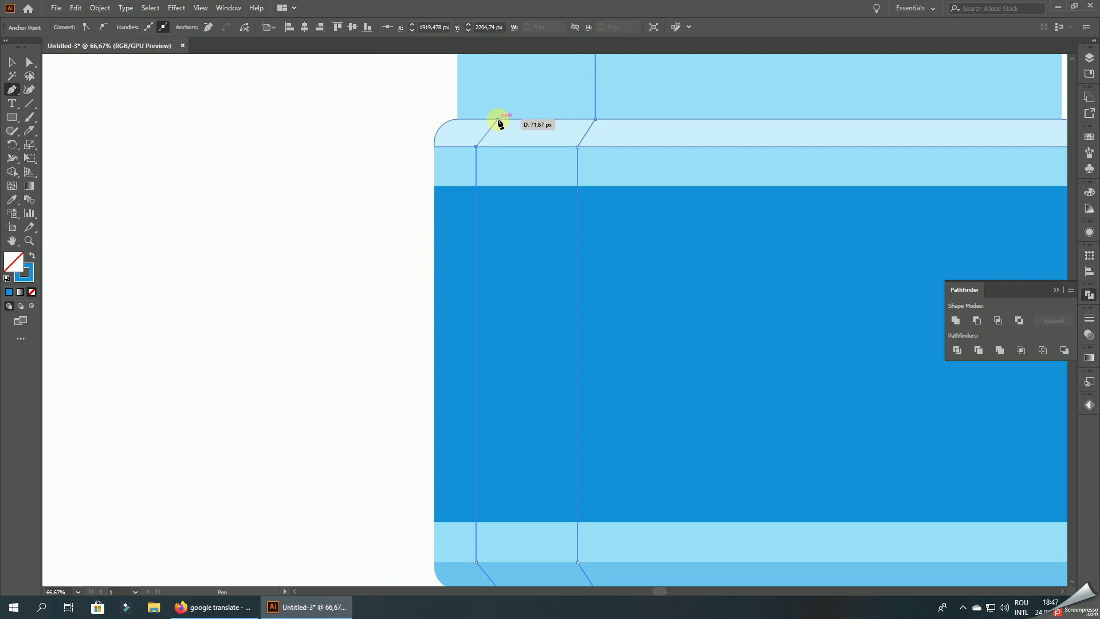
{"action": "left_click", "coordinate": [499, 120]}
{"action": "scroll", "coordinate": [504, 241], "scroll_direction": "up", "scroll_amount": 5}
{"action": "left_click_drag", "start_coordinate": [498, 343], "coordinate": [496, 329]}
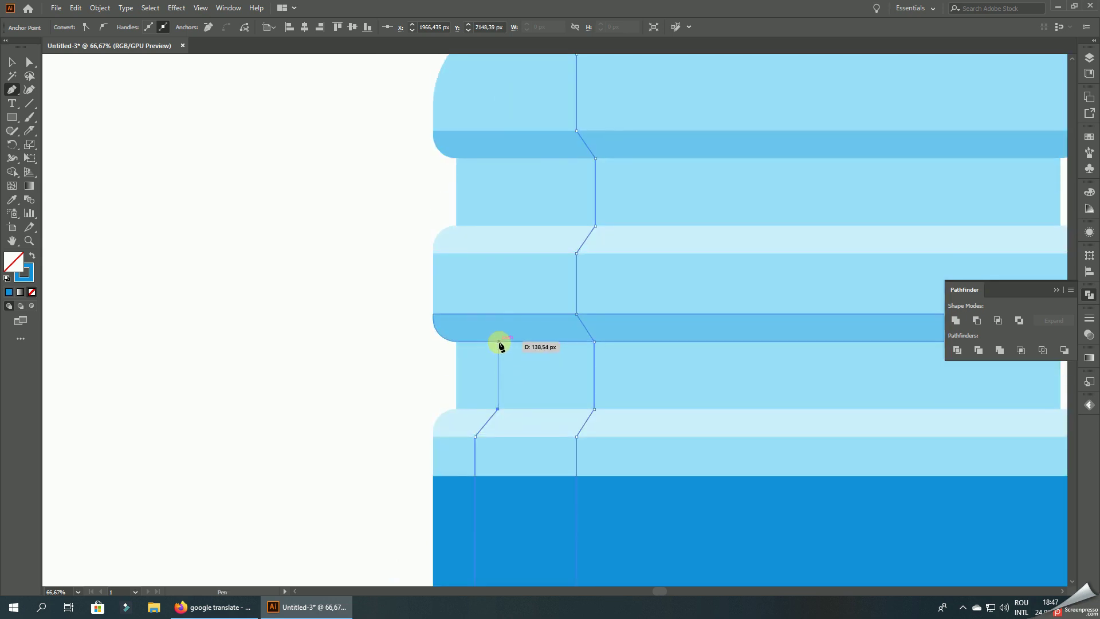
- Finish the outline up the shoulder and close it across the bottle neck
{"action": "left_click", "coordinate": [475, 314]}
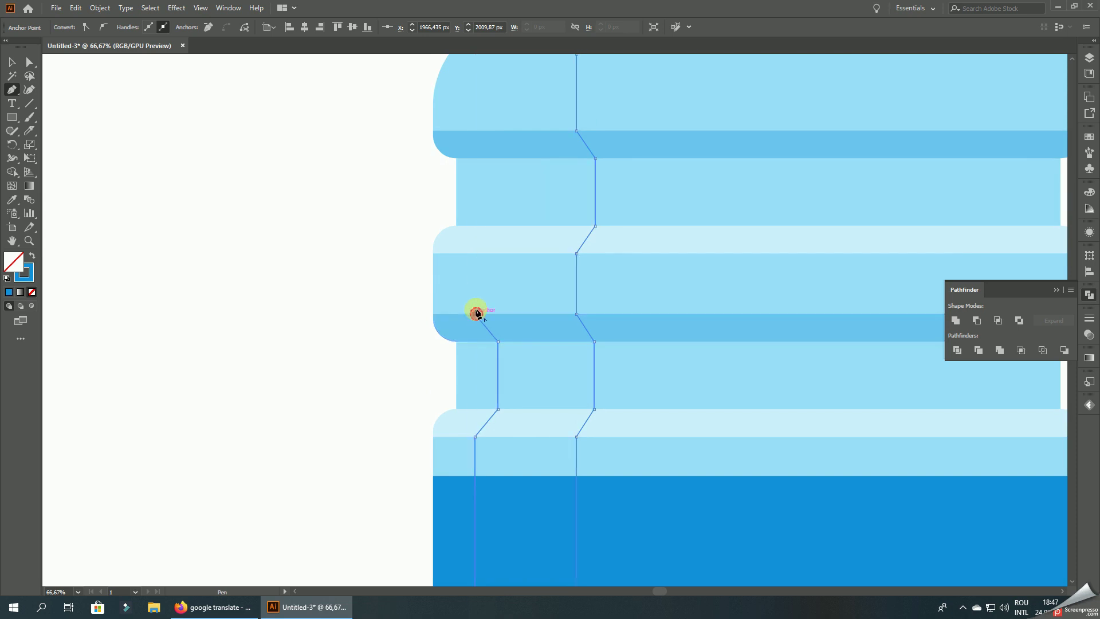
{"action": "left_click", "coordinate": [475, 253]}
{"action": "left_click", "coordinate": [497, 227]}
{"action": "scroll", "coordinate": [491, 250], "scroll_direction": "up", "scroll_amount": 2}
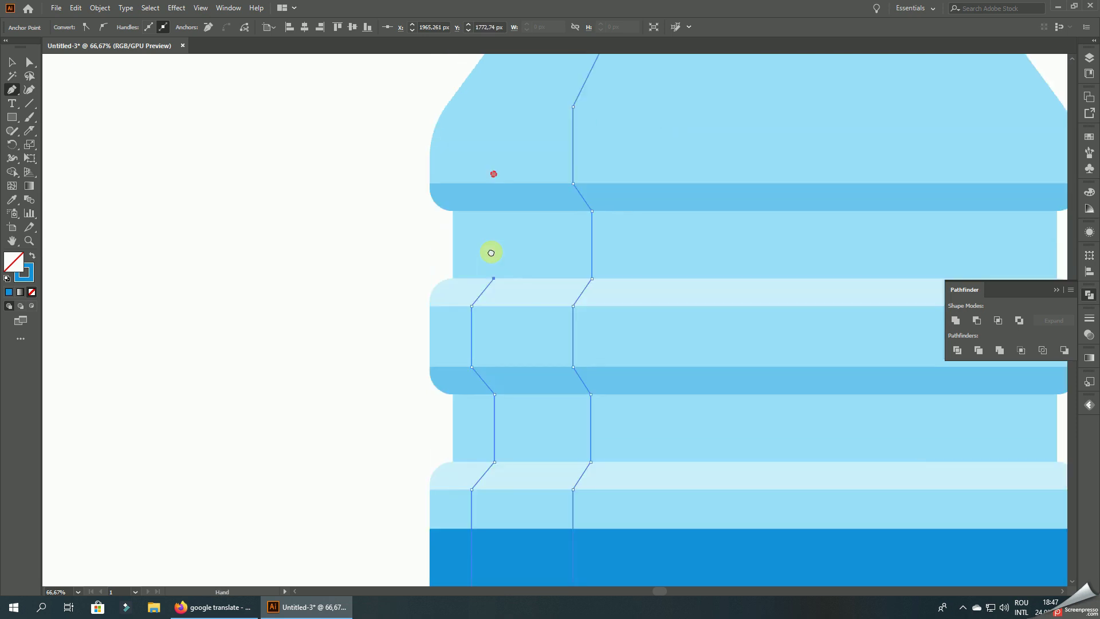
{"action": "scroll", "coordinate": [496, 285], "scroll_direction": "up", "scroll_amount": 2}
{"action": "left_click", "coordinate": [494, 280]}
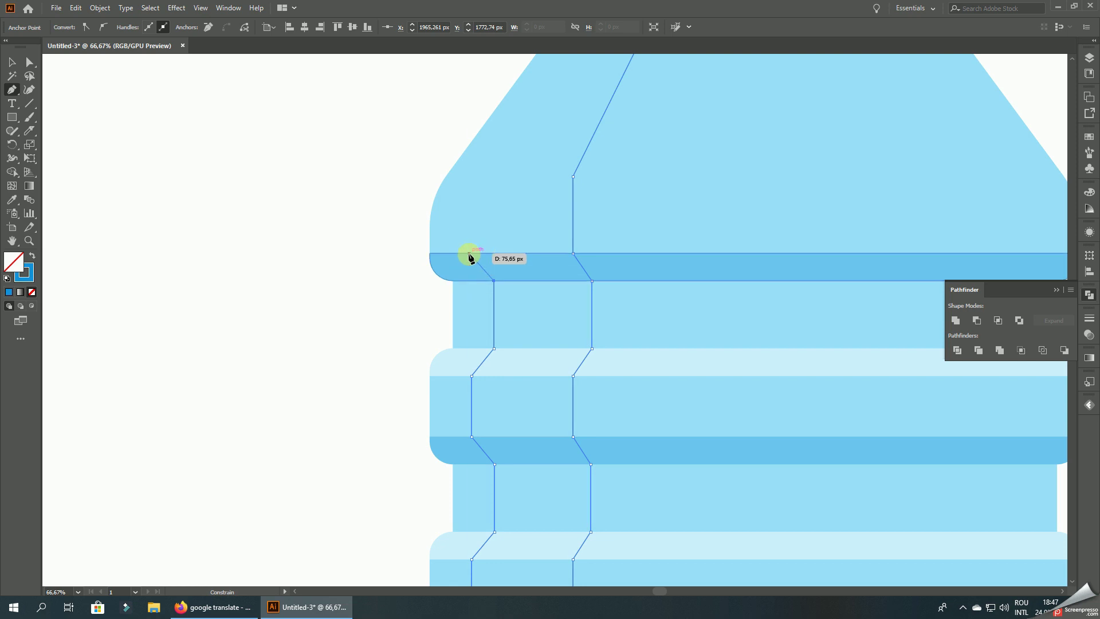
{"action": "left_click", "coordinate": [471, 253]}
{"action": "scroll", "coordinate": [458, 309], "scroll_direction": "up", "scroll_amount": 4}
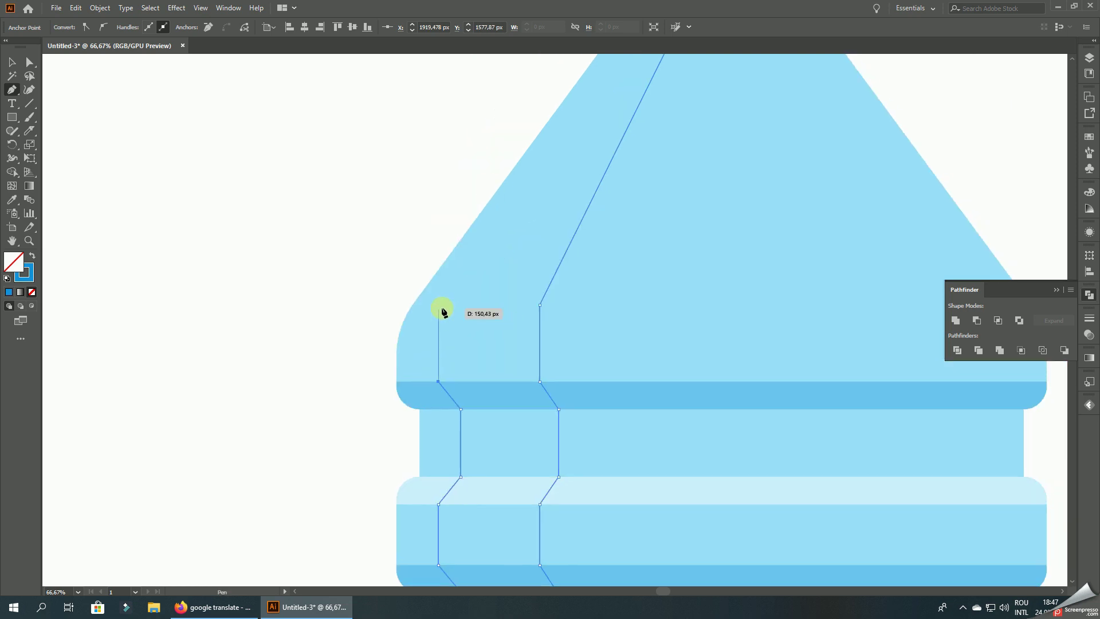
{"action": "left_click", "coordinate": [438, 302]}
{"action": "scroll", "coordinate": [474, 270], "scroll_direction": "up", "scroll_amount": 7}
{"action": "scroll", "coordinate": [474, 270], "scroll_direction": "right", "scroll_amount": 2}
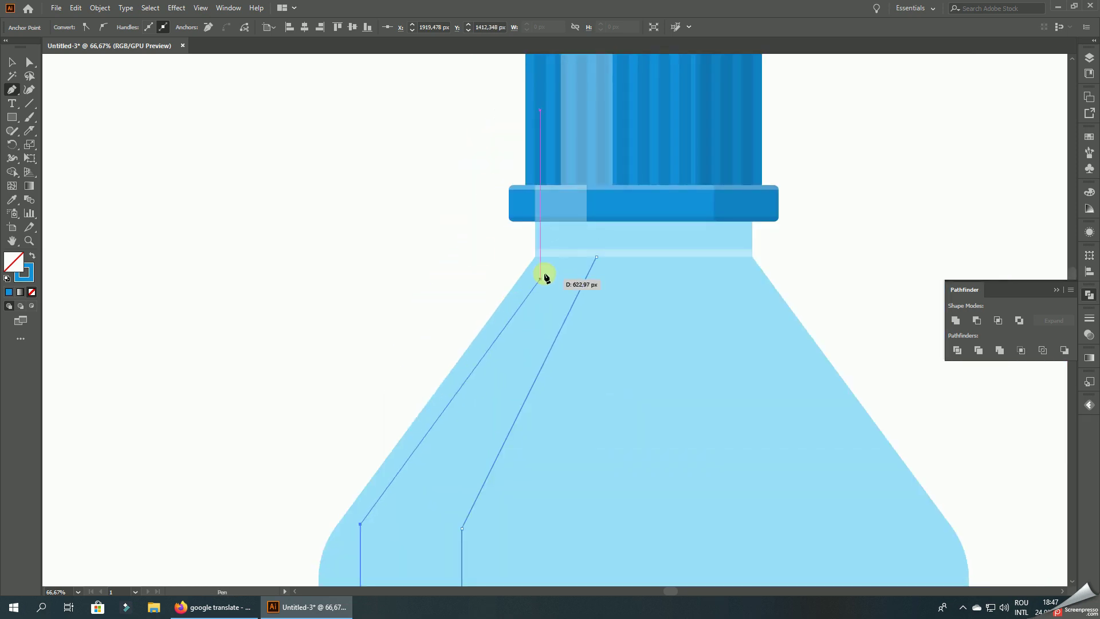
{"action": "left_click", "coordinate": [562, 256]}
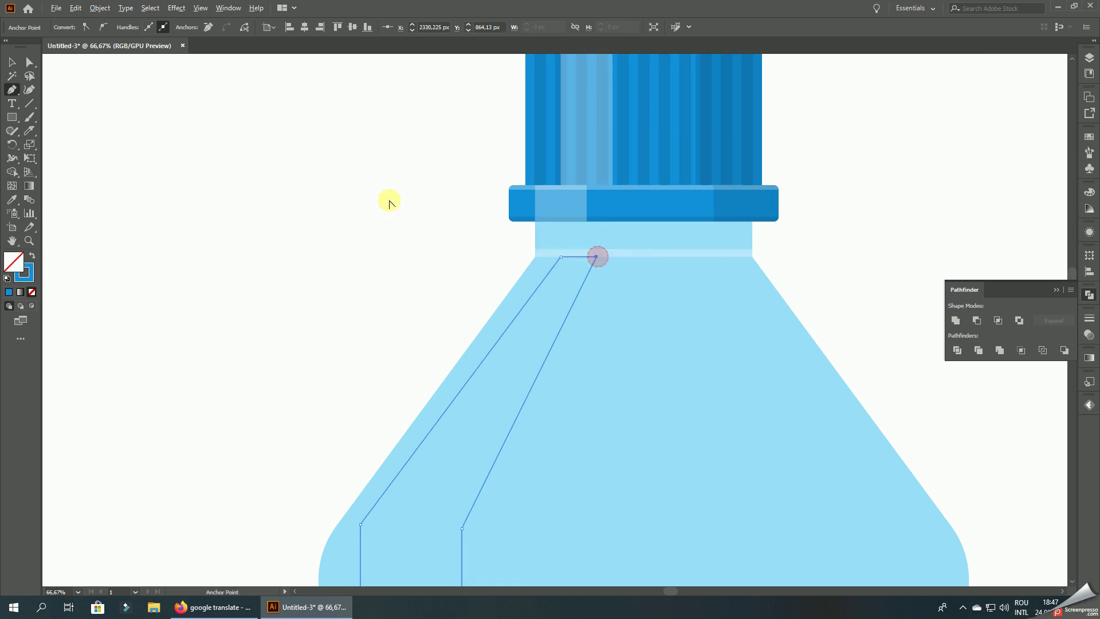
{"action": "scroll", "coordinate": [389, 204], "scroll_direction": "down", "scroll_amount": 4}
- Fill the highlight with the cap's pale tint and round its two shoulder corners
{"action": "left_click", "coordinate": [432, 172]}
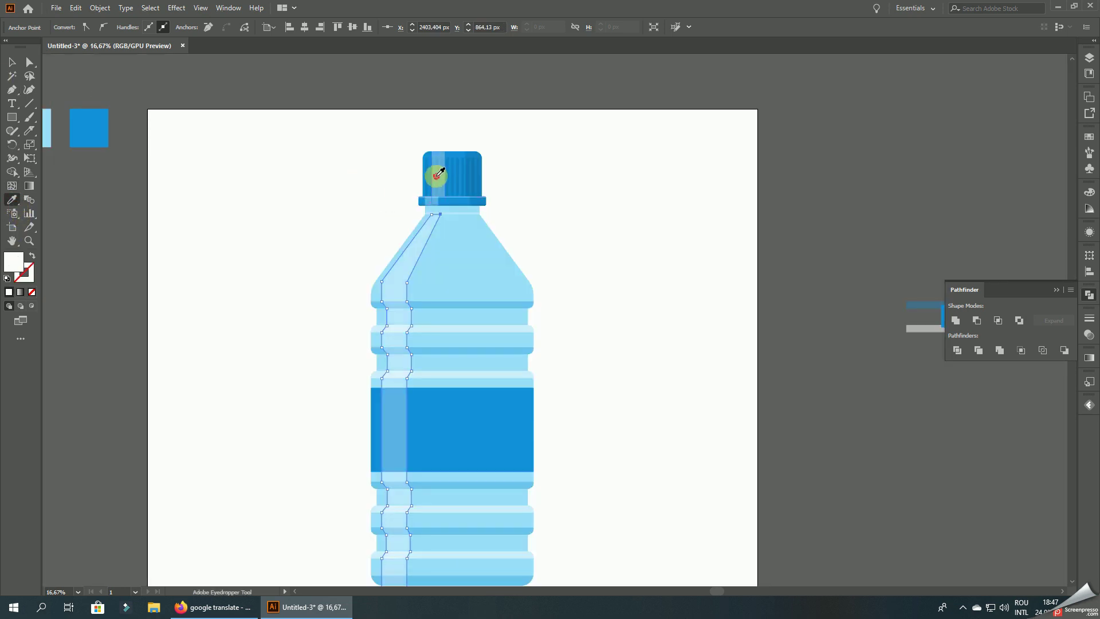
{"action": "left_click", "coordinate": [30, 64]}
{"action": "scroll", "coordinate": [386, 271], "scroll_direction": "up", "scroll_amount": 3}
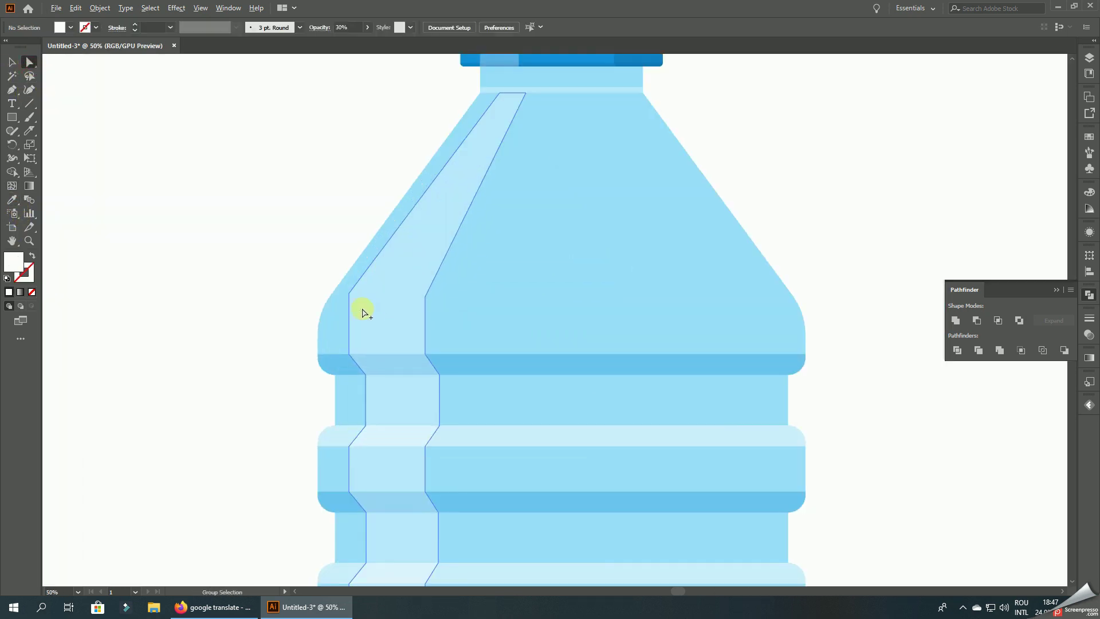
{"action": "scroll", "coordinate": [362, 308], "scroll_direction": "up", "scroll_amount": 1}
{"action": "left_click", "coordinate": [344, 289]}
{"action": "left_click", "coordinate": [446, 293], "text": "shift"}
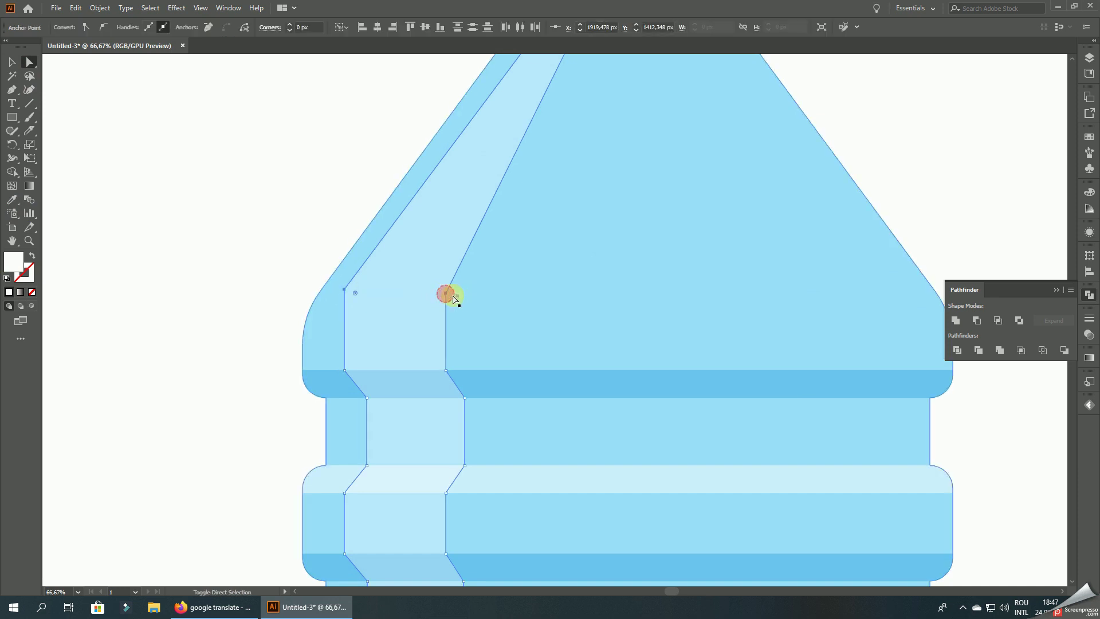
{"action": "left_click_drag", "start_coordinate": [452, 296], "coordinate": [518, 304]}
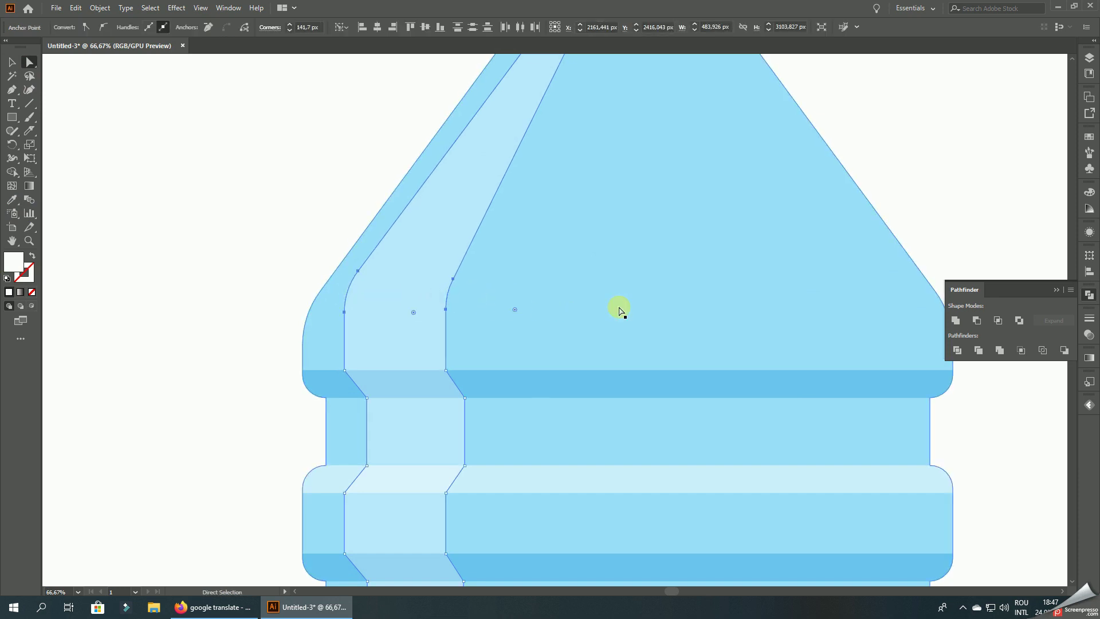
- Merge the highlight shapes with Pathfinder, deselect, and sample the label's blue
{"action": "left_click", "coordinate": [955, 320]}
{"action": "key", "text": "ctrl+shift+a"}
{"action": "scroll", "coordinate": [717, 187], "scroll_direction": "down", "scroll_amount": 4}
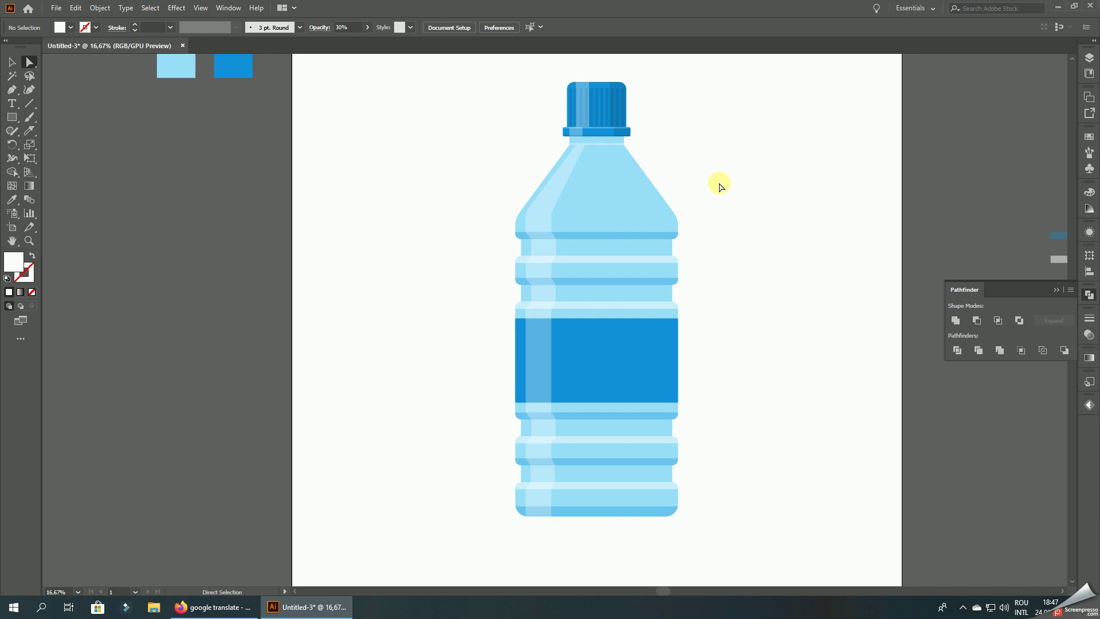
{"action": "scroll", "coordinate": [762, 182], "scroll_direction": "down", "scroll_amount": 1}
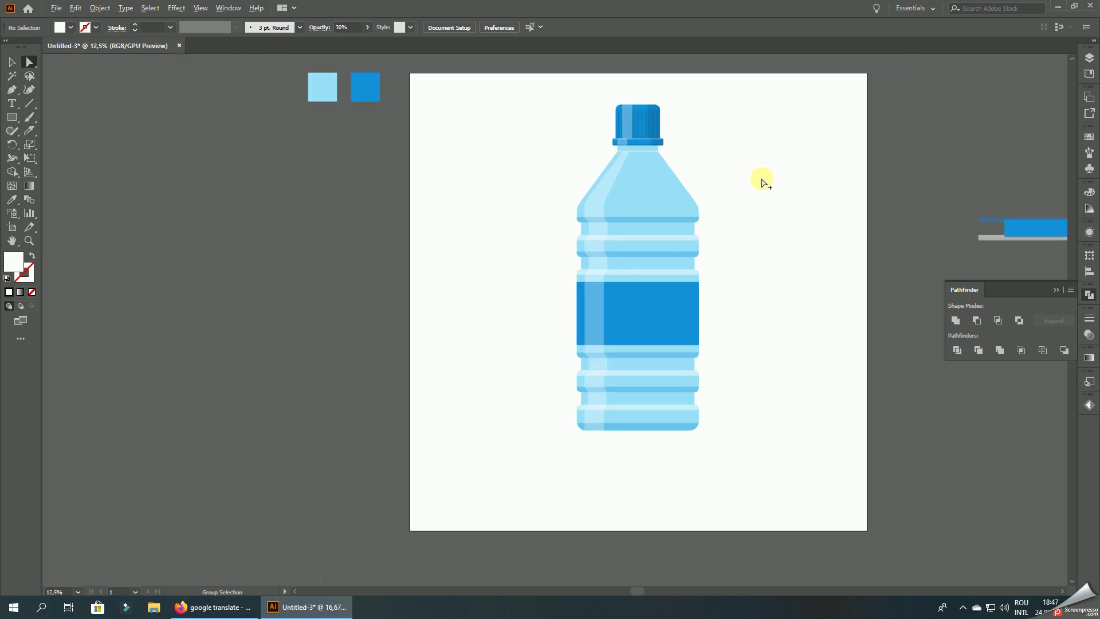
{"action": "left_click", "coordinate": [11, 62]}
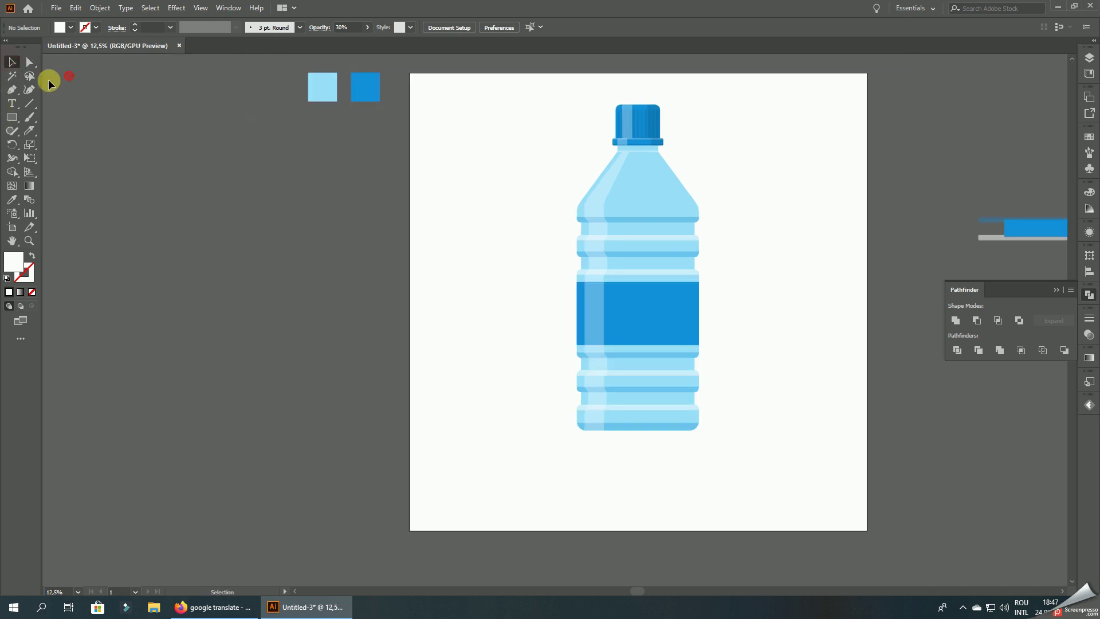
{"action": "left_click", "coordinate": [12, 89]}
{"action": "left_click", "coordinate": [12, 199]}
{"action": "left_click", "coordinate": [671, 315]}
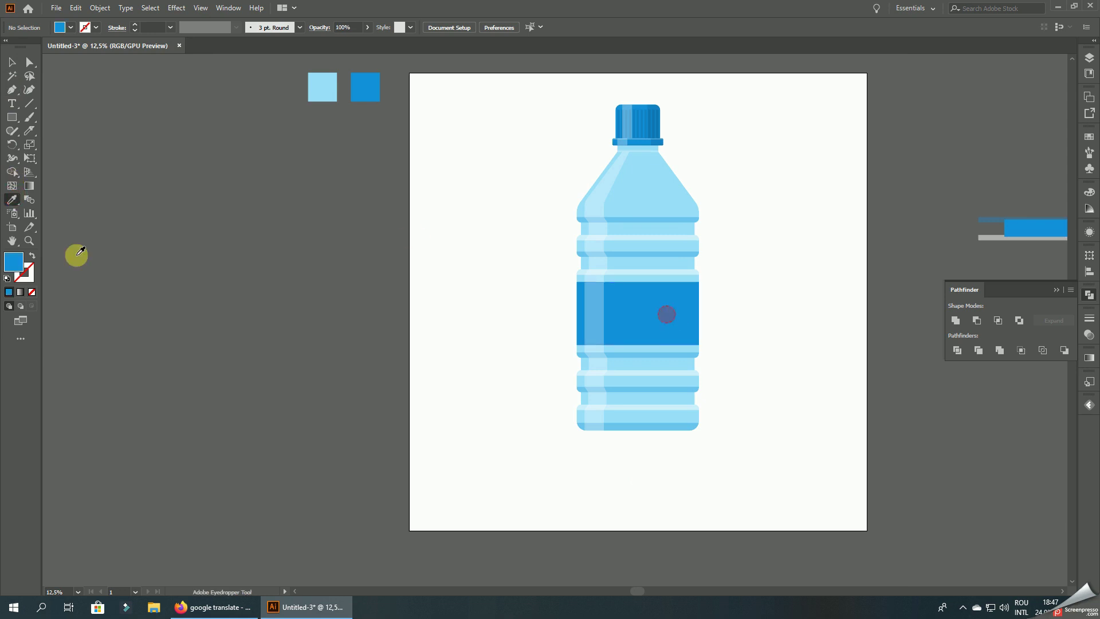
- Set blue as a stroke with no fill and start a new pen path from the neck down the shoulder band
{"action": "left_click", "coordinate": [32, 256]}
{"action": "key", "text": "p"}
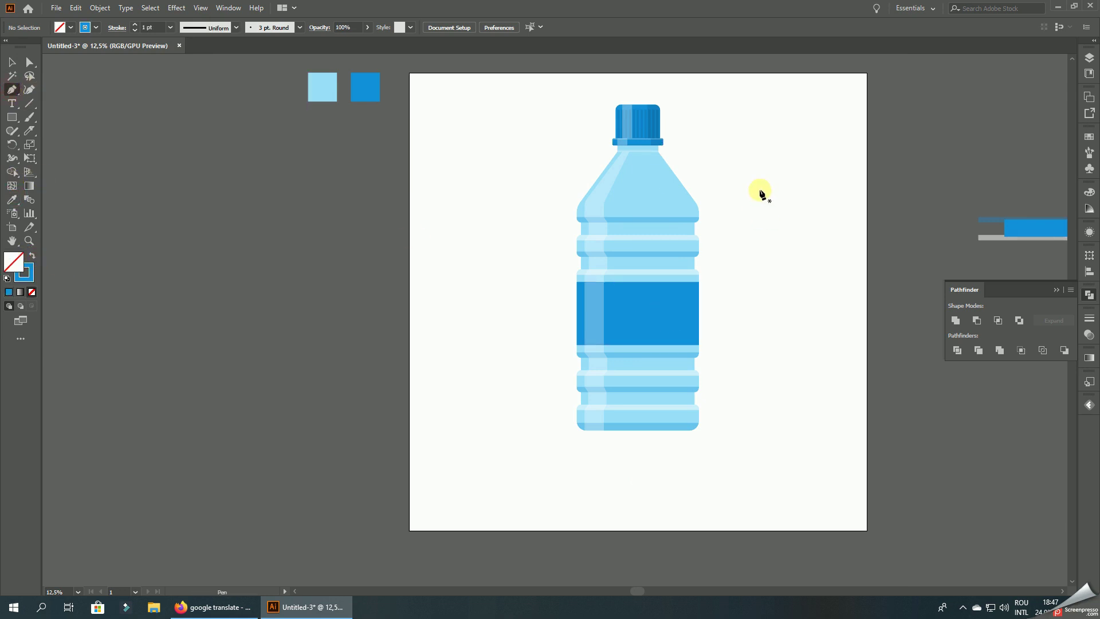
{"action": "scroll", "coordinate": [683, 167], "scroll_direction": "up", "scroll_amount": 1}
{"action": "scroll", "coordinate": [505, 152], "scroll_direction": "up", "scroll_amount": 1}
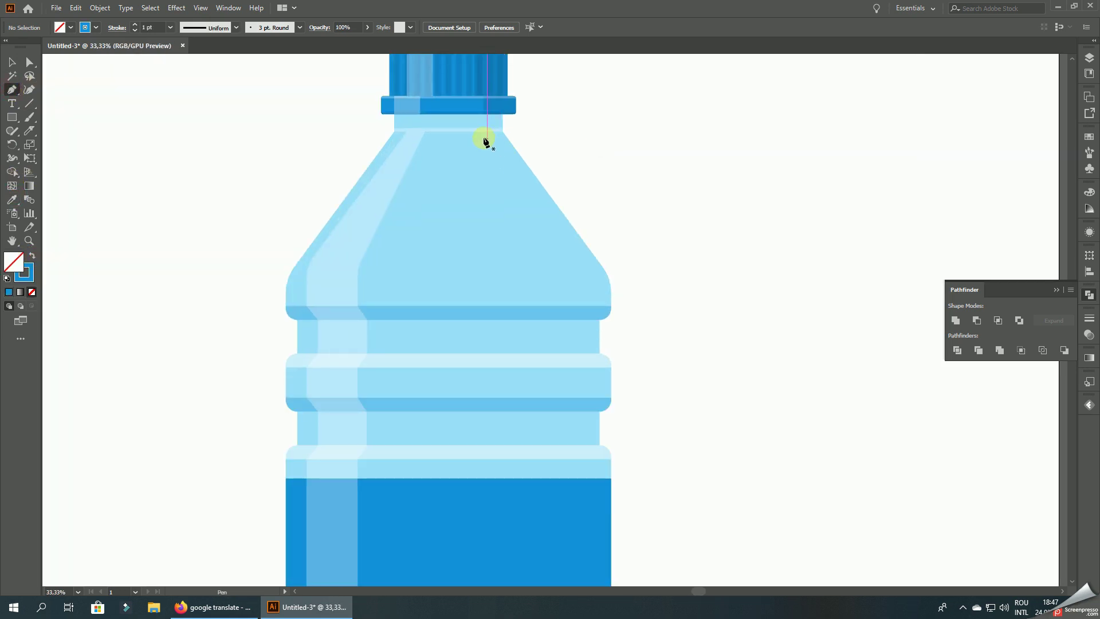
{"action": "left_click", "coordinate": [477, 132]}
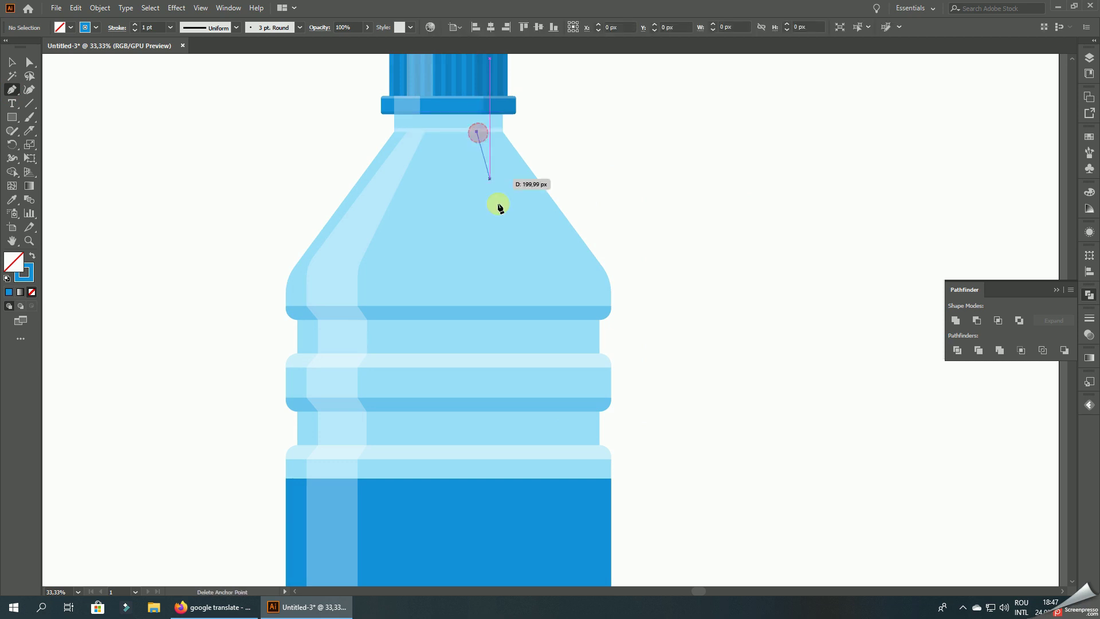
{"action": "left_click", "coordinate": [532, 270]}
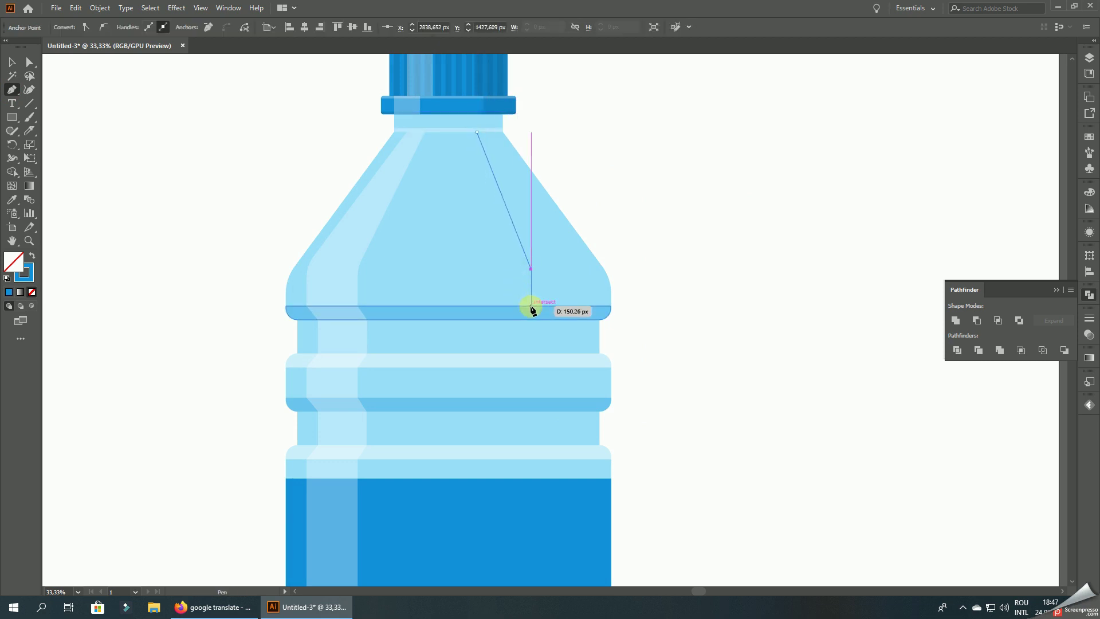
{"action": "left_click", "coordinate": [531, 305]}
{"action": "scroll", "coordinate": [550, 319], "scroll_direction": "up", "scroll_amount": 3}
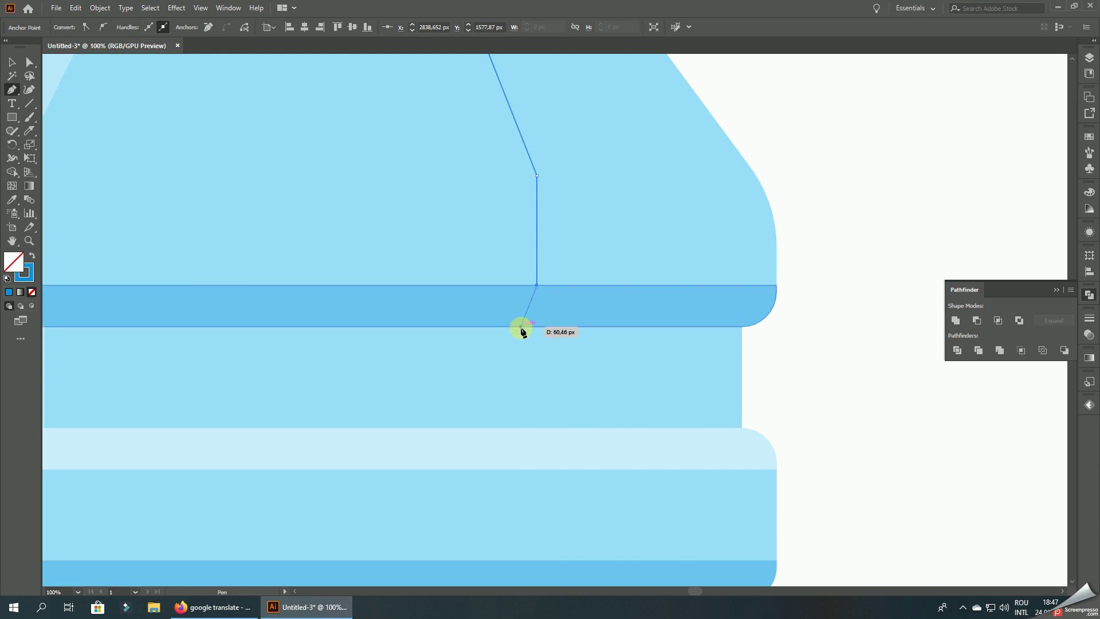
{"action": "left_click", "coordinate": [509, 327]}
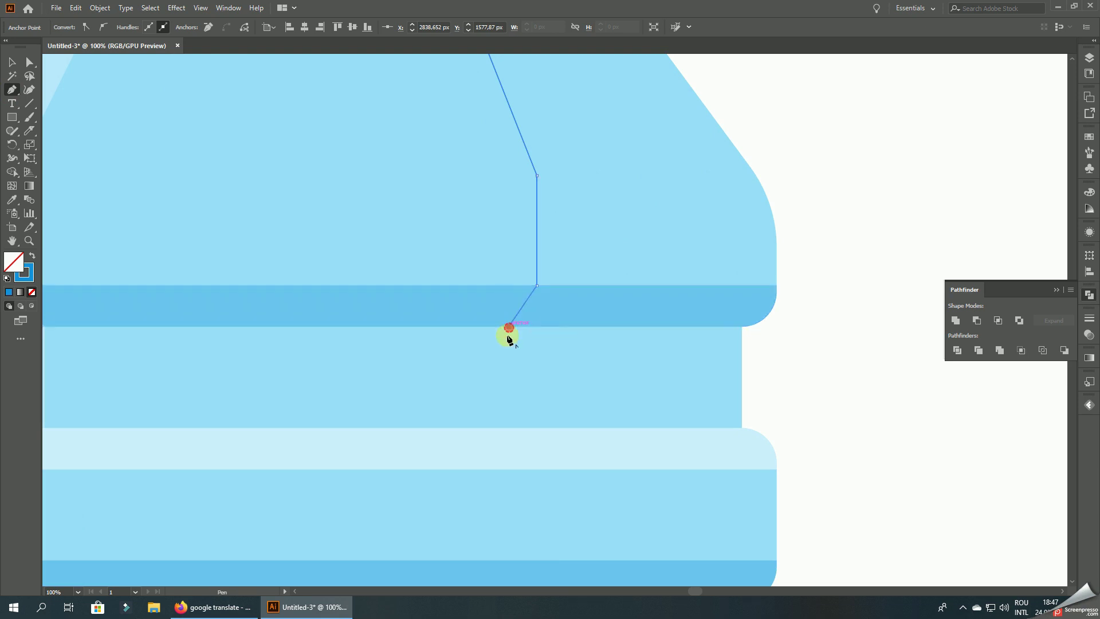
- Continue the stepped path down the ribs and past the darker band
{"action": "left_click", "coordinate": [509, 428]}
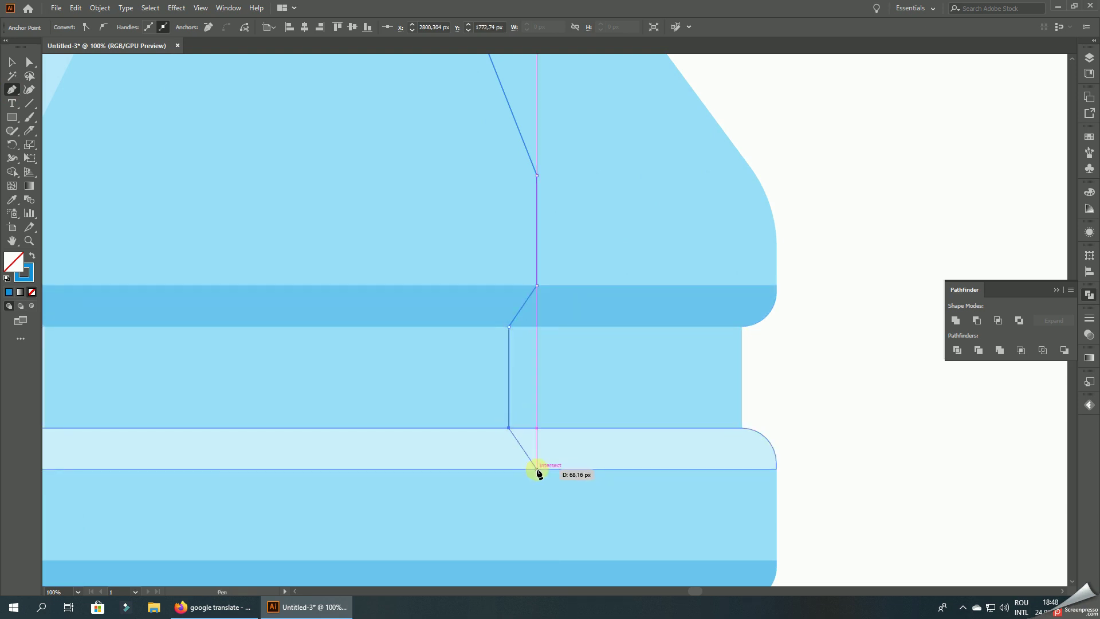
{"action": "left_click", "coordinate": [538, 469]}
{"action": "scroll", "coordinate": [581, 373], "scroll_direction": "down", "scroll_amount": 5}
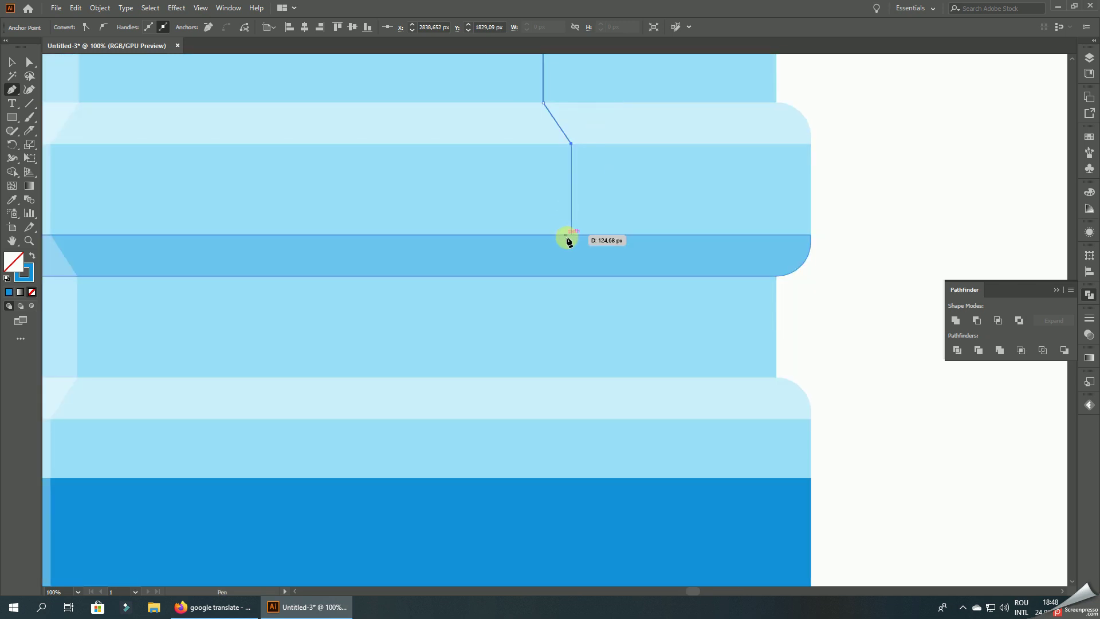
{"action": "left_click", "coordinate": [571, 235]}
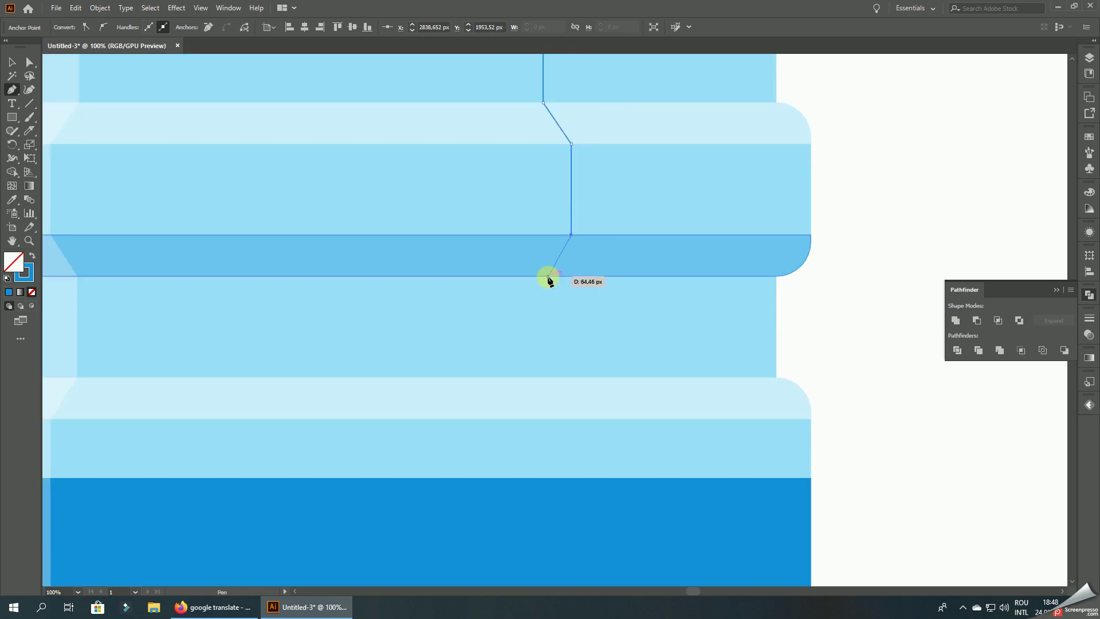
{"action": "left_click", "coordinate": [549, 276]}
{"action": "left_click", "coordinate": [548, 377]}
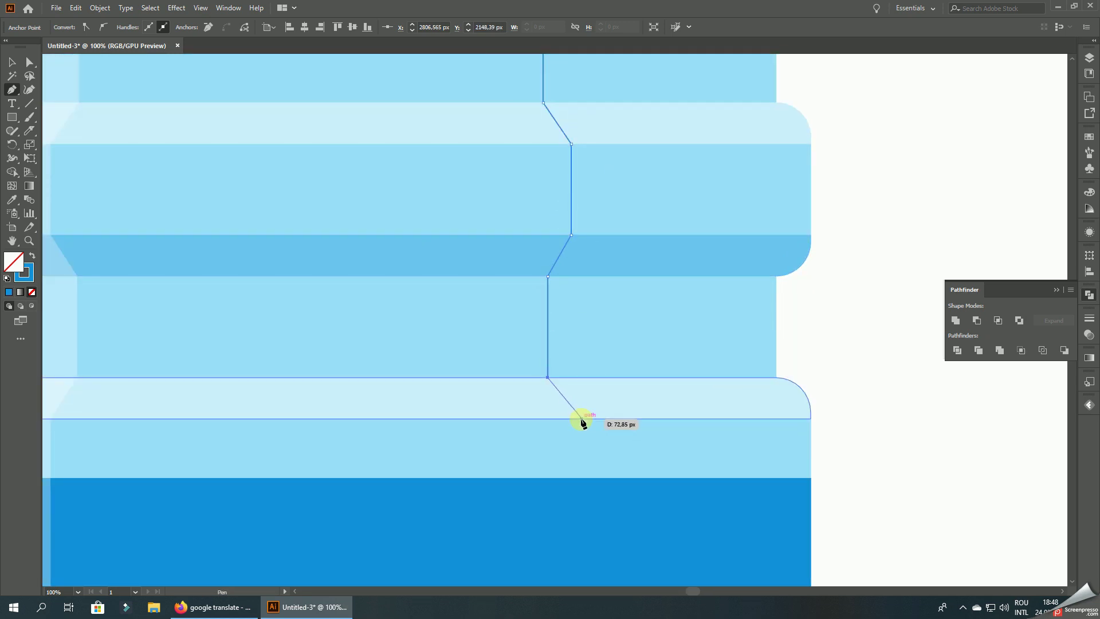
{"action": "left_click", "coordinate": [573, 419]}
{"action": "key", "text": "ctrl+minus"}
{"action": "key", "text": "ctrl+minus"}
{"action": "key", "text": "ctrl+minus"}
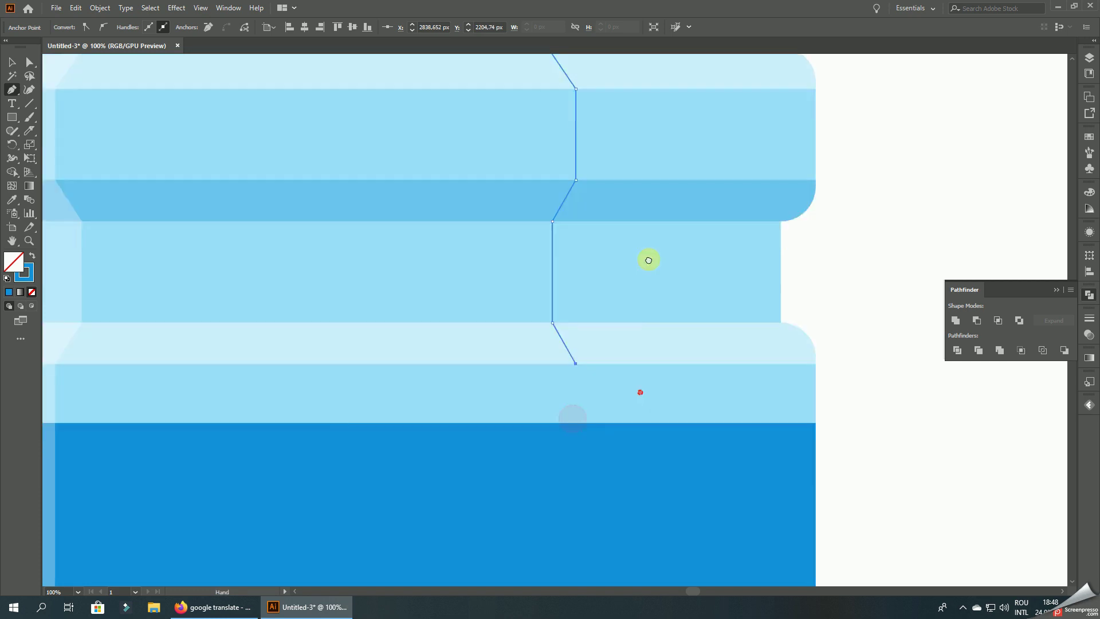
- Zigzag the path down the remaining ribs and extend it below the bottle's base
{"action": "scroll", "coordinate": [563, 211], "scroll_direction": "up", "scroll_amount": 3}
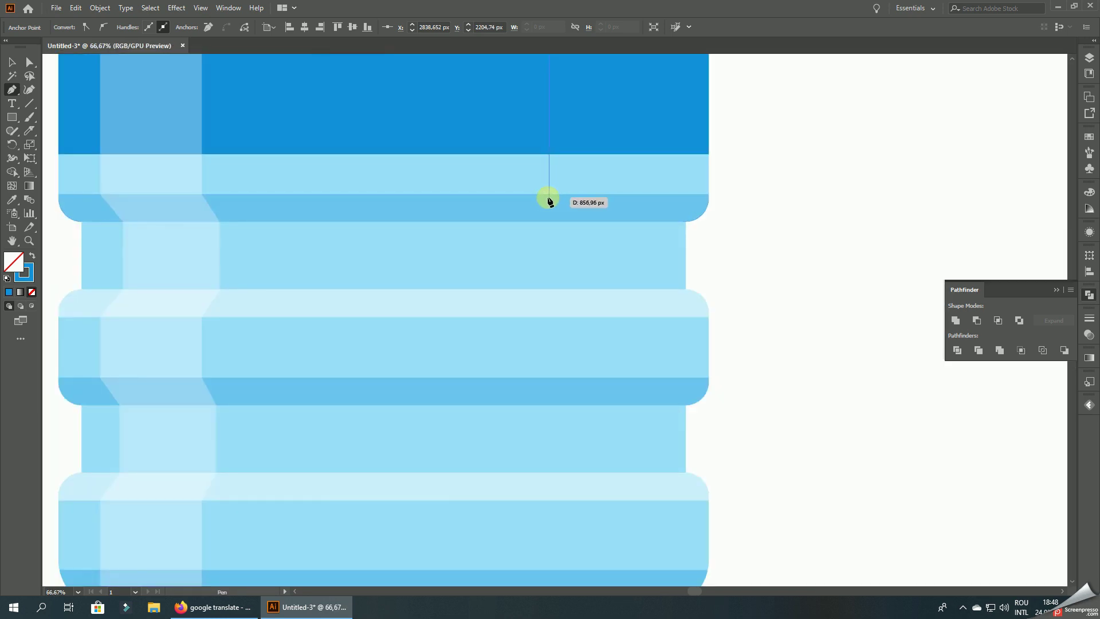
{"action": "left_click", "coordinate": [528, 222]}
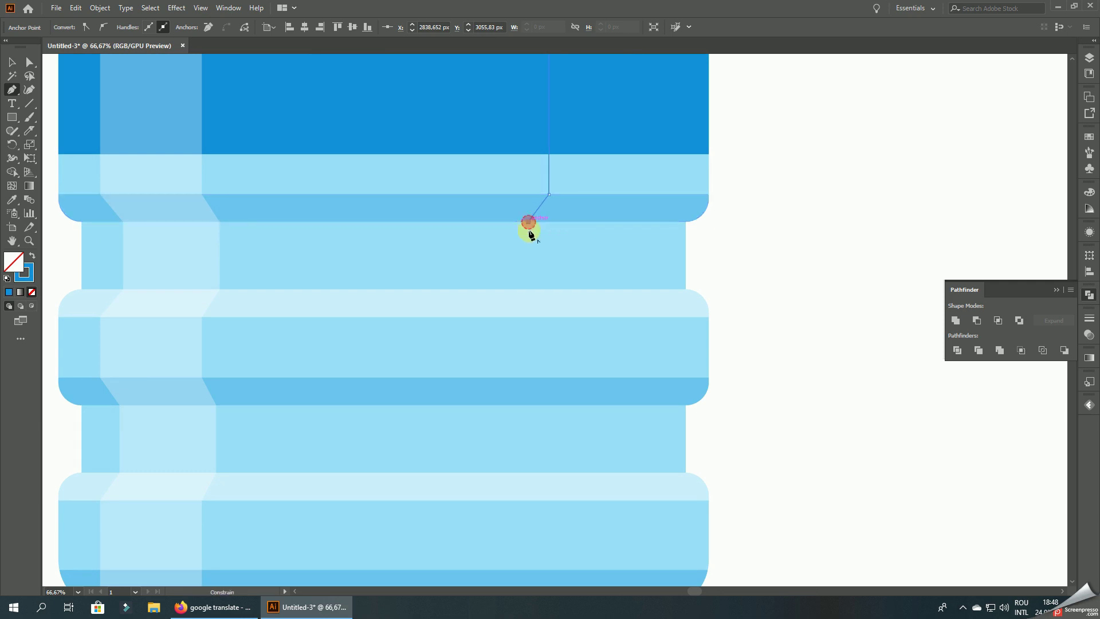
{"action": "left_click", "coordinate": [528, 289]}
{"action": "left_click", "coordinate": [549, 317]}
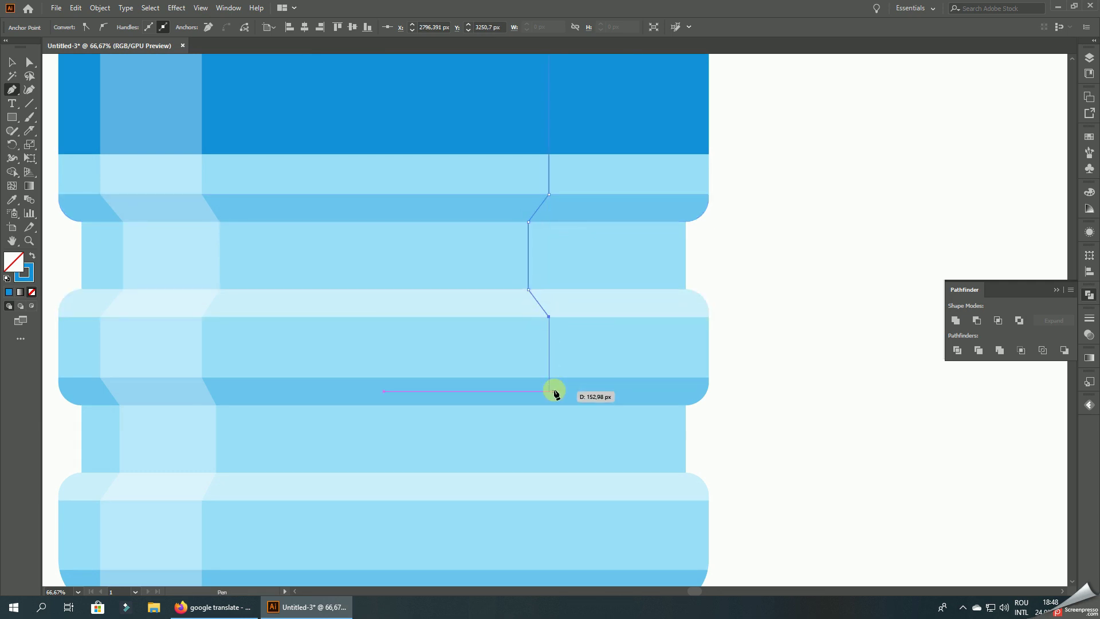
{"action": "left_click", "coordinate": [549, 377]}
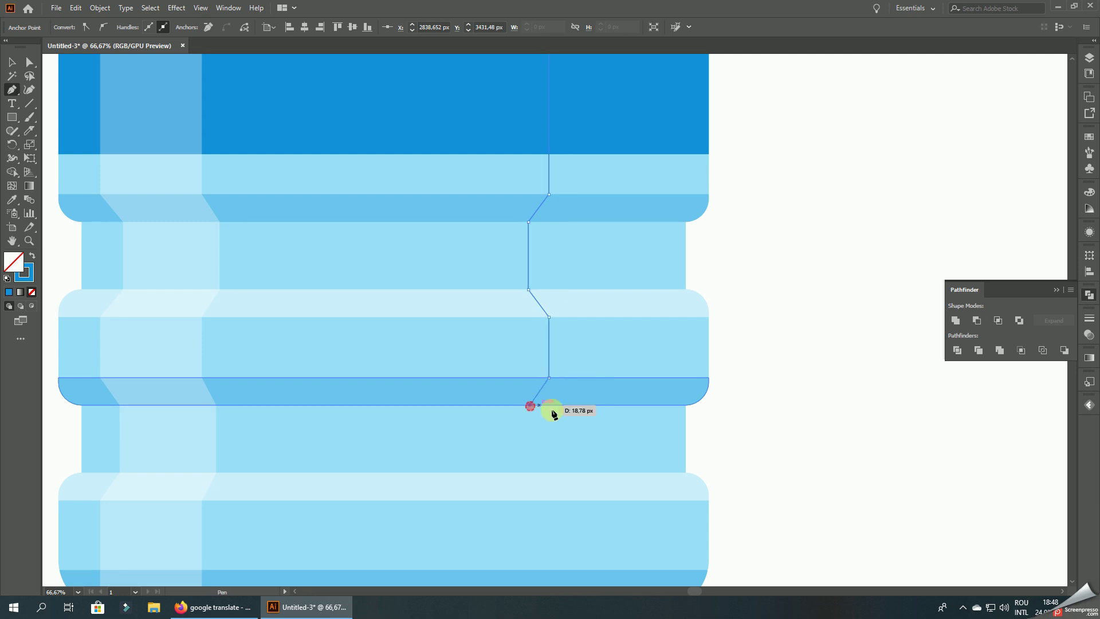
{"action": "scroll", "coordinate": [552, 412], "scroll_direction": "down", "scroll_amount": 5}
{"action": "left_click", "coordinate": [516, 333]}
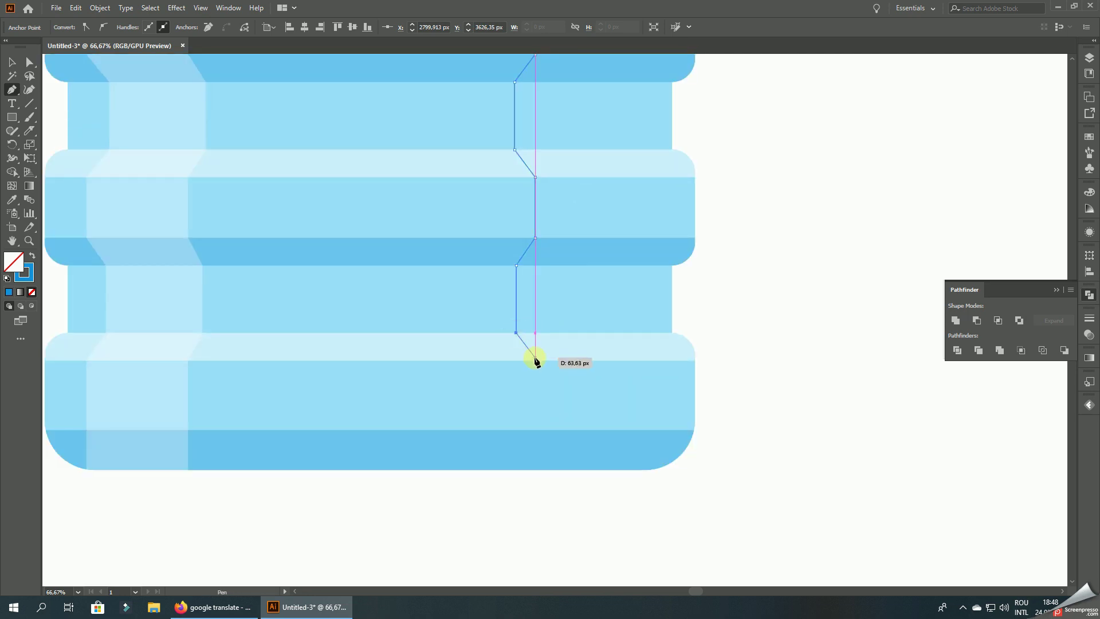
{"action": "left_click", "coordinate": [536, 361]}
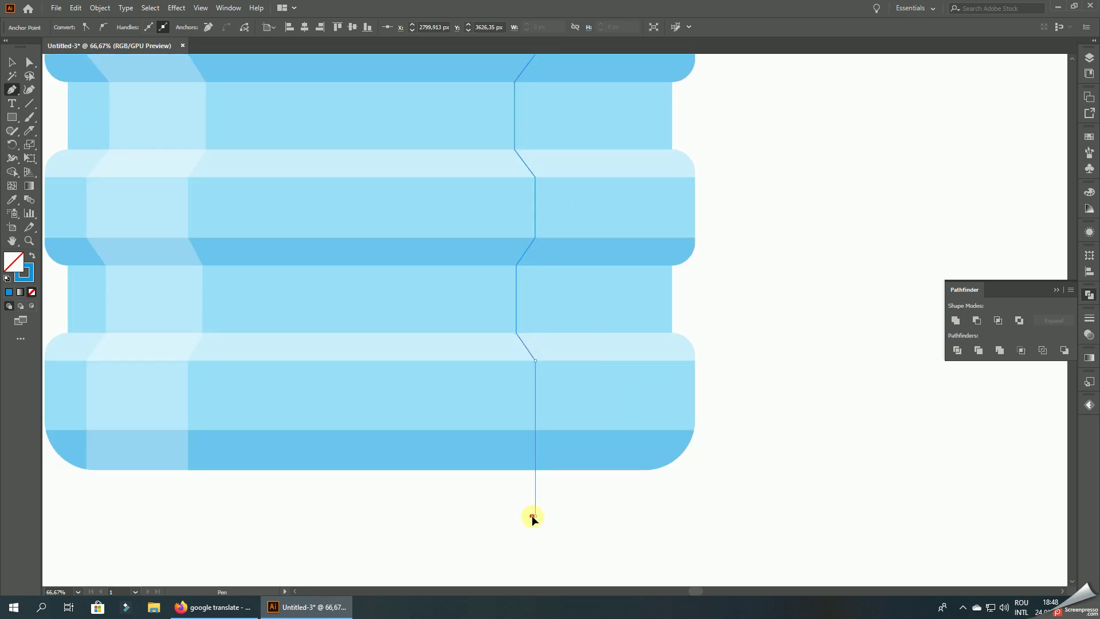
{"action": "left_click", "coordinate": [533, 516]}
{"action": "scroll", "coordinate": [533, 516], "scroll_direction": "down", "scroll_amount": 3}
- Extend the shape right and up to the neck, close it, and fill it light grey
{"action": "left_click", "coordinate": [659, 524]}
{"action": "mouse_move", "coordinate": [688, 173]}
{"action": "left_mouse_down"}
{"action": "mouse_move", "coordinate": [687, 203]}
{"action": "mouse_move", "coordinate": [634, 339]}
{"action": "left_mouse_up"}
{"action": "left_click", "coordinate": [634, 339]}
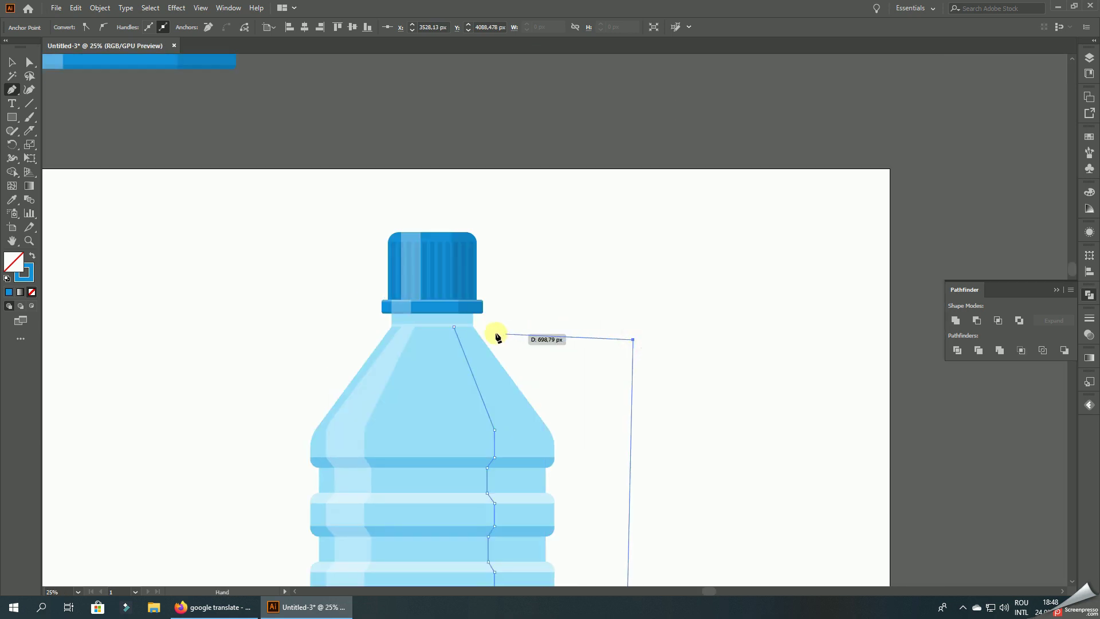
{"action": "scroll", "coordinate": [484, 329], "scroll_direction": "up", "scroll_amount": 2}
{"action": "left_click", "coordinate": [465, 326]}
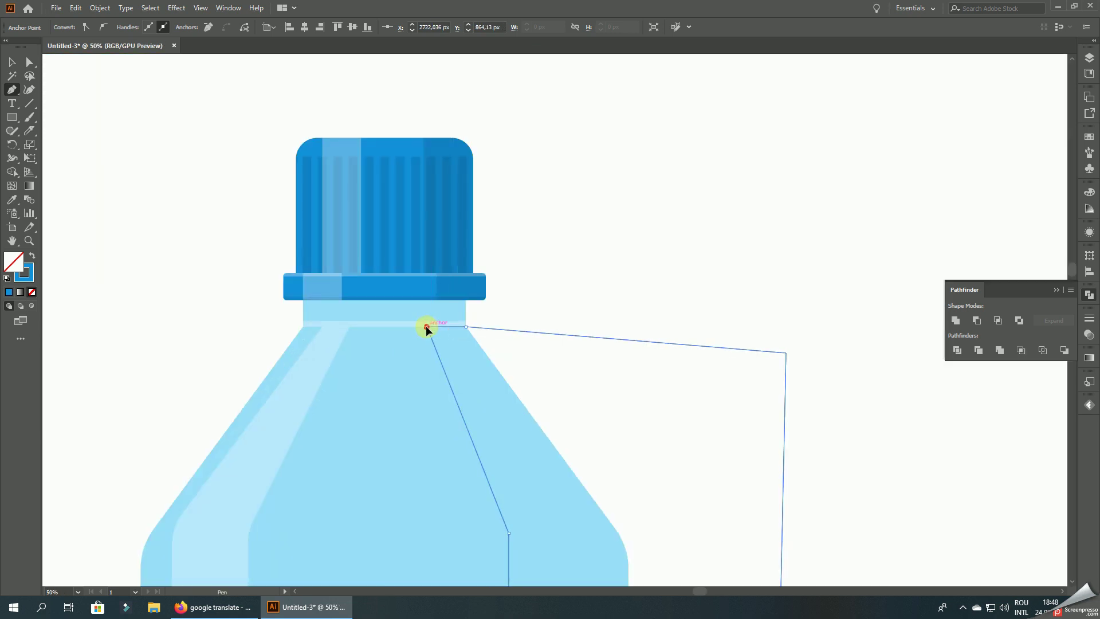
{"action": "left_click", "coordinate": [427, 328]}
{"action": "left_click", "coordinate": [12, 200]}
{"action": "left_click", "coordinate": [459, 157]}
- Delete the grey excess outside the bottle with Shape Builder
{"action": "key", "text": "ctrl+0"}
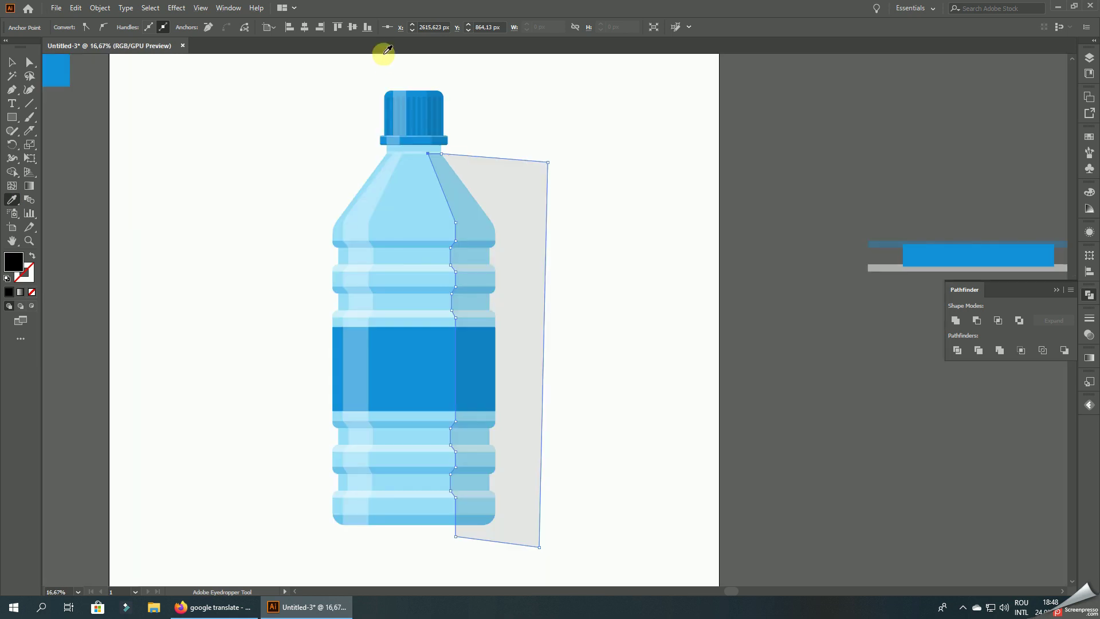
{"action": "left_click", "coordinate": [31, 64]}
{"action": "scroll", "coordinate": [326, 208], "scroll_direction": "up", "scroll_amount": 1}
{"action": "left_click", "coordinate": [410, 187]}
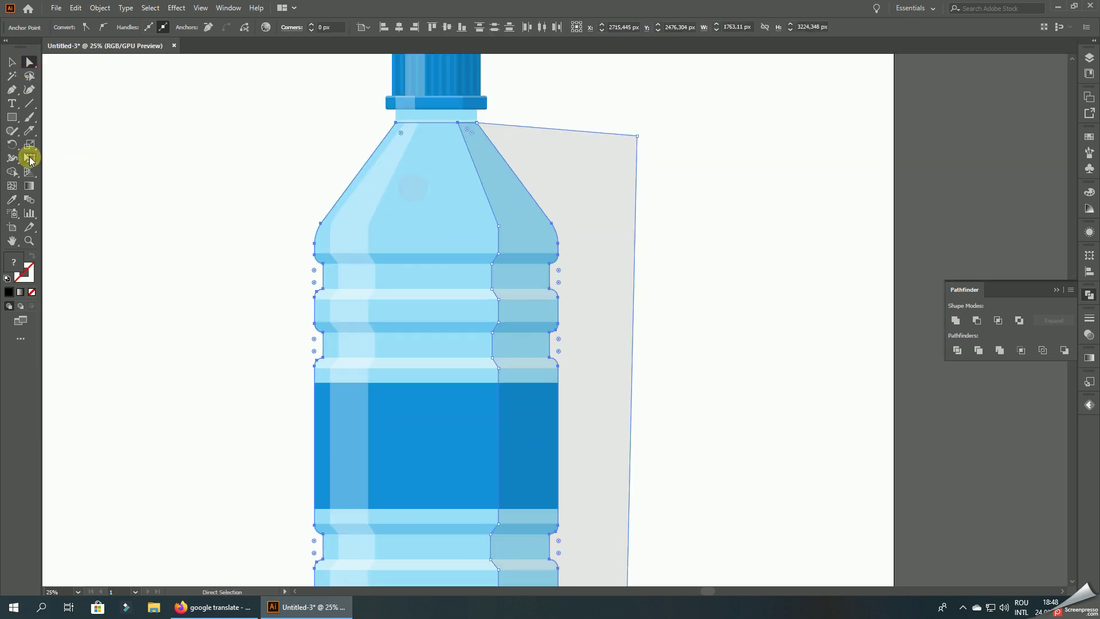
{"action": "left_click", "coordinate": [11, 171]}
{"action": "left_click", "coordinate": [600, 167], "text": "alt"}
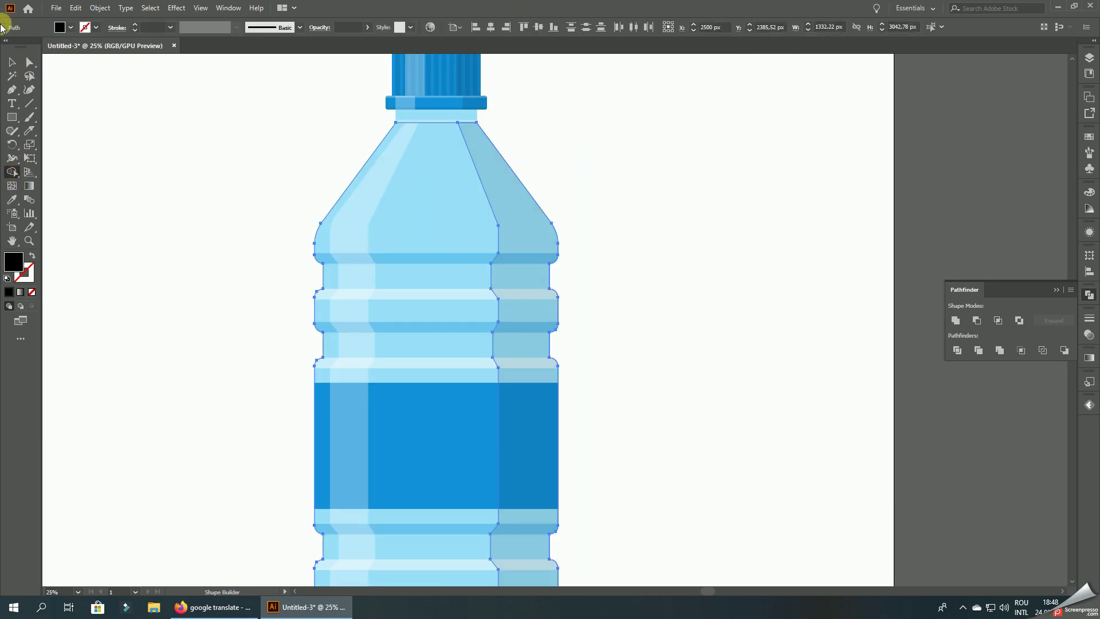
- Select the bottle's right strip and eyedrop the blue fill onto it
{"action": "left_click", "coordinate": [10, 63]}
{"action": "left_click", "coordinate": [523, 214]}
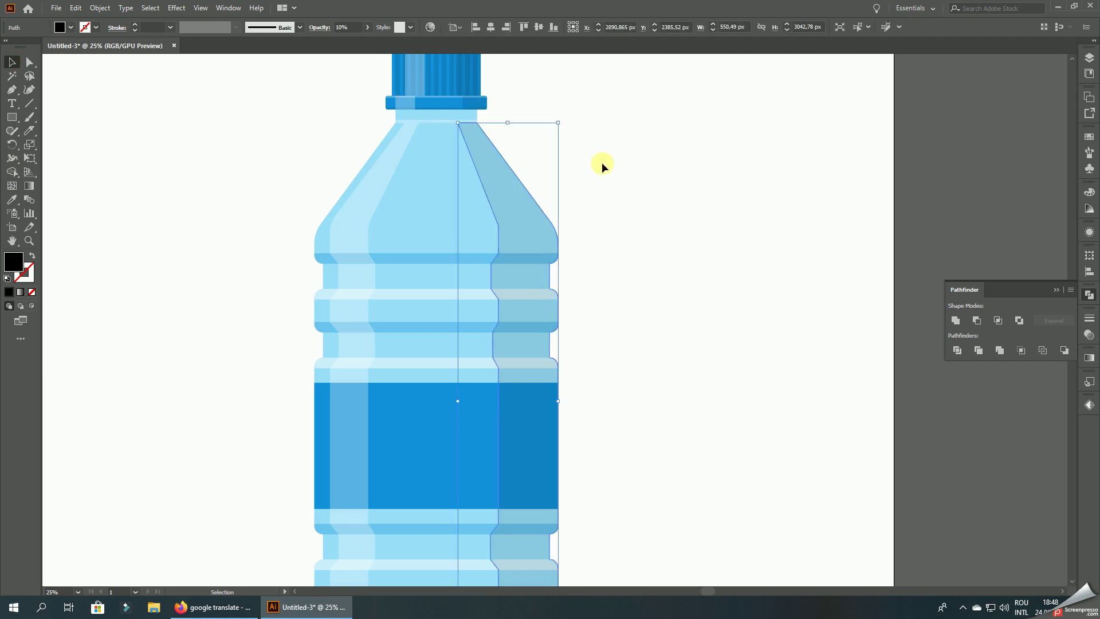
{"action": "left_click", "coordinate": [641, 165]}
{"action": "scroll", "coordinate": [641, 165], "scroll_direction": "down", "scroll_amount": 2}
{"action": "scroll", "coordinate": [641, 165], "scroll_direction": "down", "scroll_amount": 1}
{"action": "scroll", "coordinate": [704, 156], "scroll_direction": "up", "scroll_amount": 2}
{"action": "left_click", "coordinate": [530, 178]}
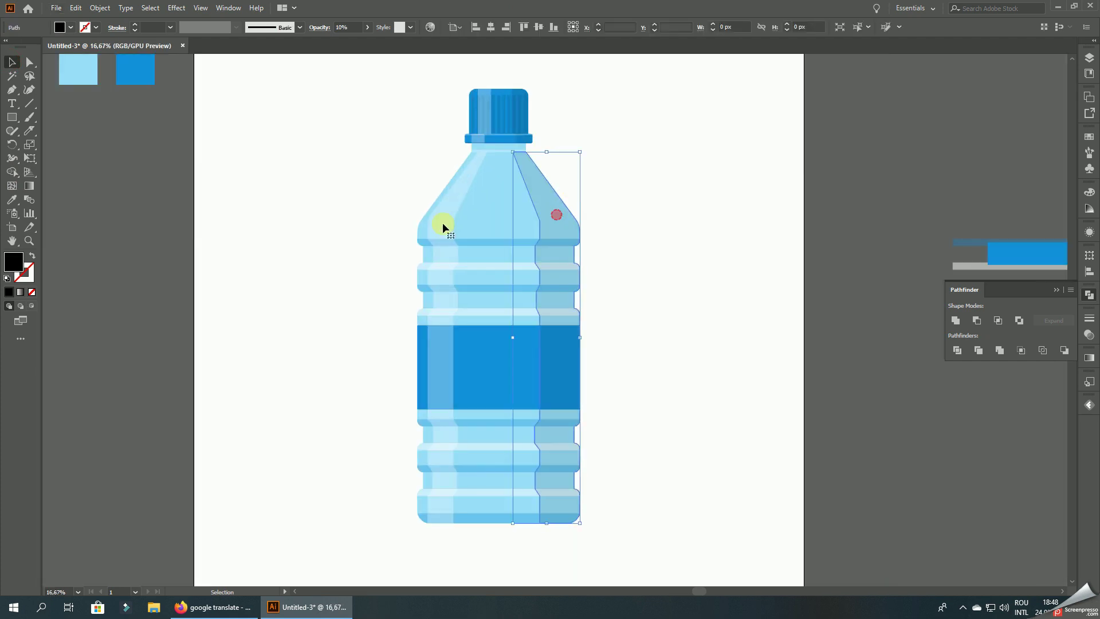
{"action": "left_click", "coordinate": [12, 200]}
{"action": "scroll", "coordinate": [469, 219], "scroll_direction": "up", "scroll_amount": 2}
{"action": "left_click", "coordinate": [531, 263]}
{"action": "scroll", "coordinate": [493, 269], "scroll_direction": "down", "scroll_amount": 2}
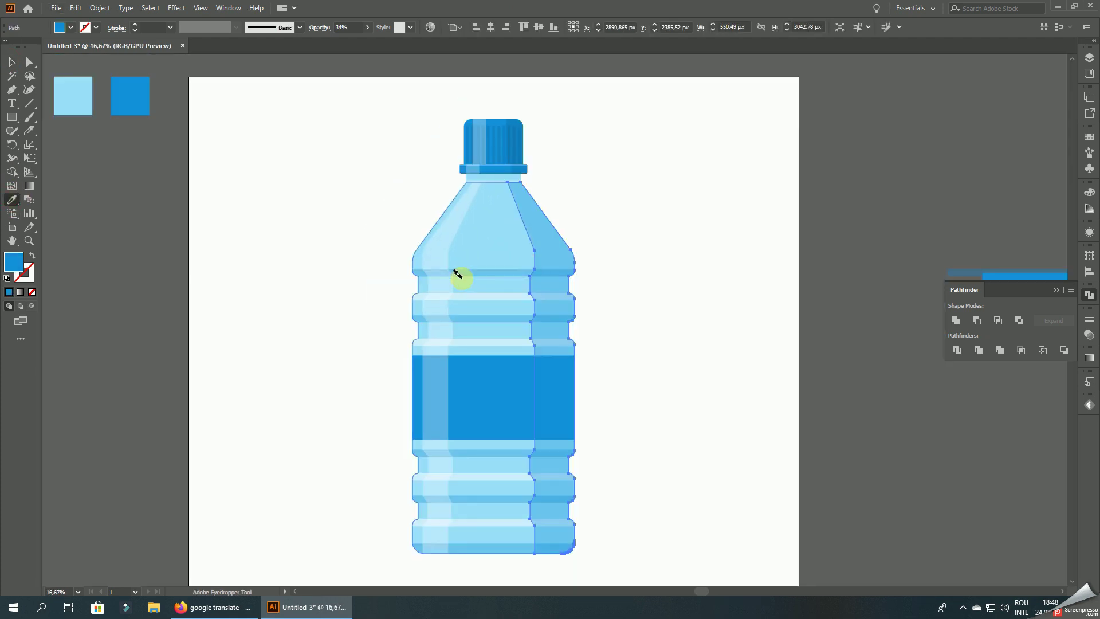
- Lower the right strip's opacity and switch its fill to a darker blue
{"action": "left_click", "coordinate": [361, 31]}
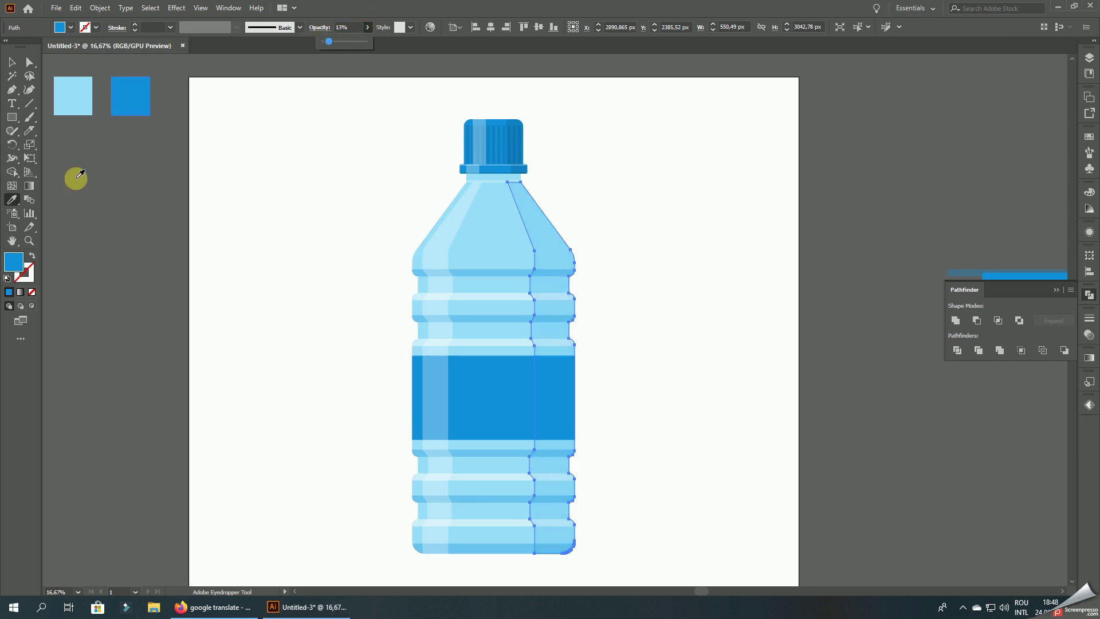
{"action": "double_click", "coordinate": [13, 263]}
{"action": "left_click_drag", "start_coordinate": [638, 295], "coordinate": [677, 316]}
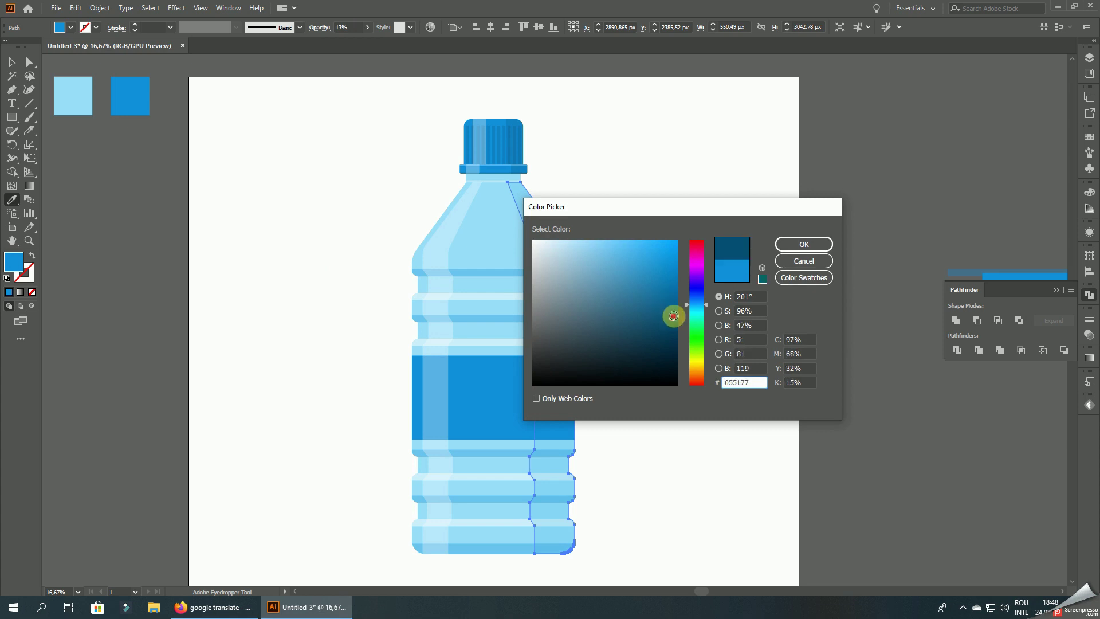
{"action": "left_click", "coordinate": [793, 245]}
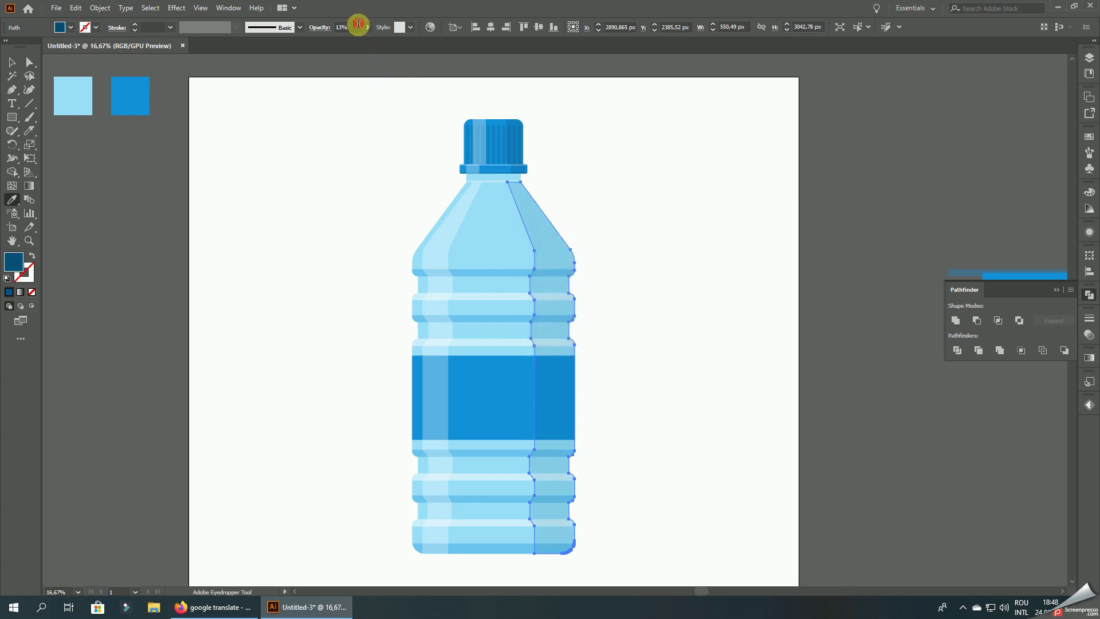
{"action": "left_click", "coordinate": [11, 61]}
{"action": "left_click", "coordinate": [295, 114]}
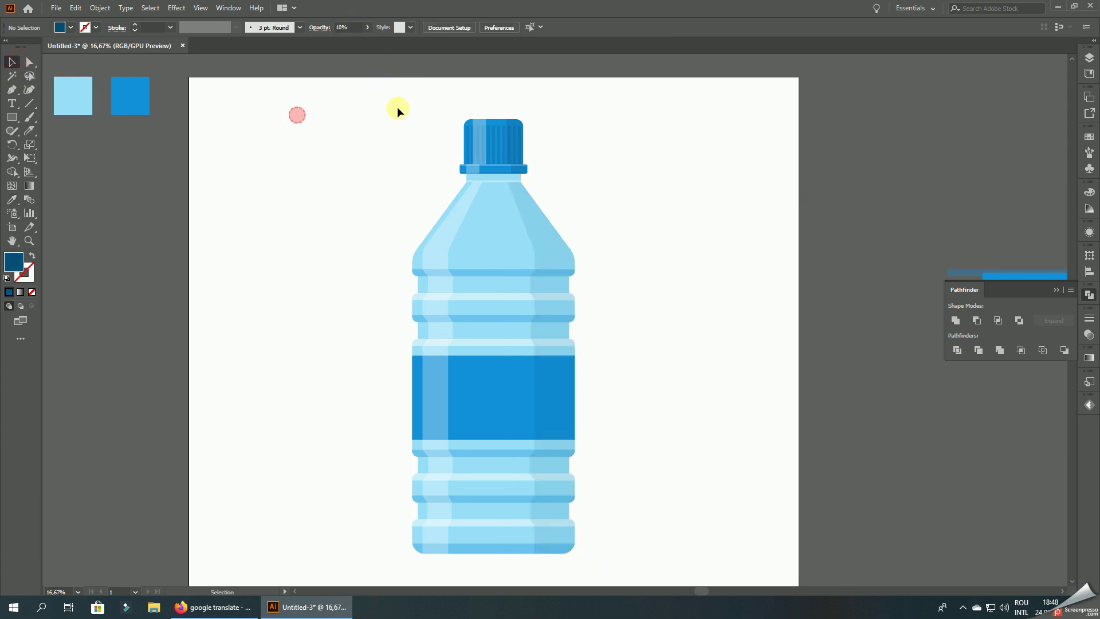
{"action": "scroll", "coordinate": [631, 183], "scroll_direction": "down", "scroll_amount": 2}
{"action": "left_click_drag", "start_coordinate": [691, 168], "coordinate": [667, 213]}
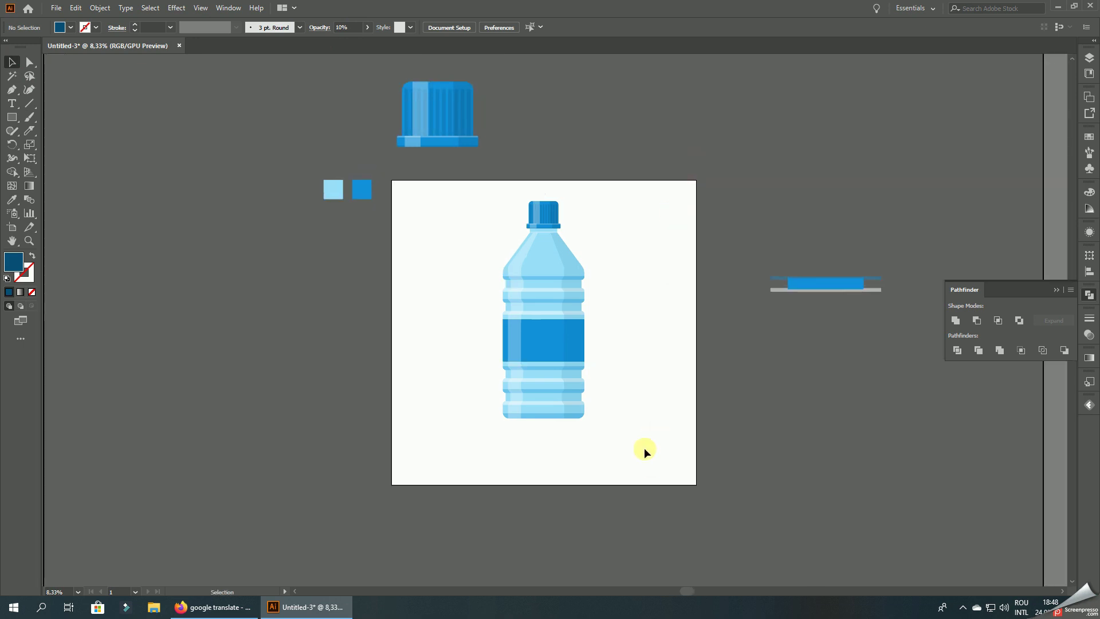
{"action": "left_click_drag", "start_coordinate": [644, 449], "coordinate": [462, 177]}
{"action": "right_click", "coordinate": [545, 196]}
{"action": "left_click", "coordinate": [588, 280]}
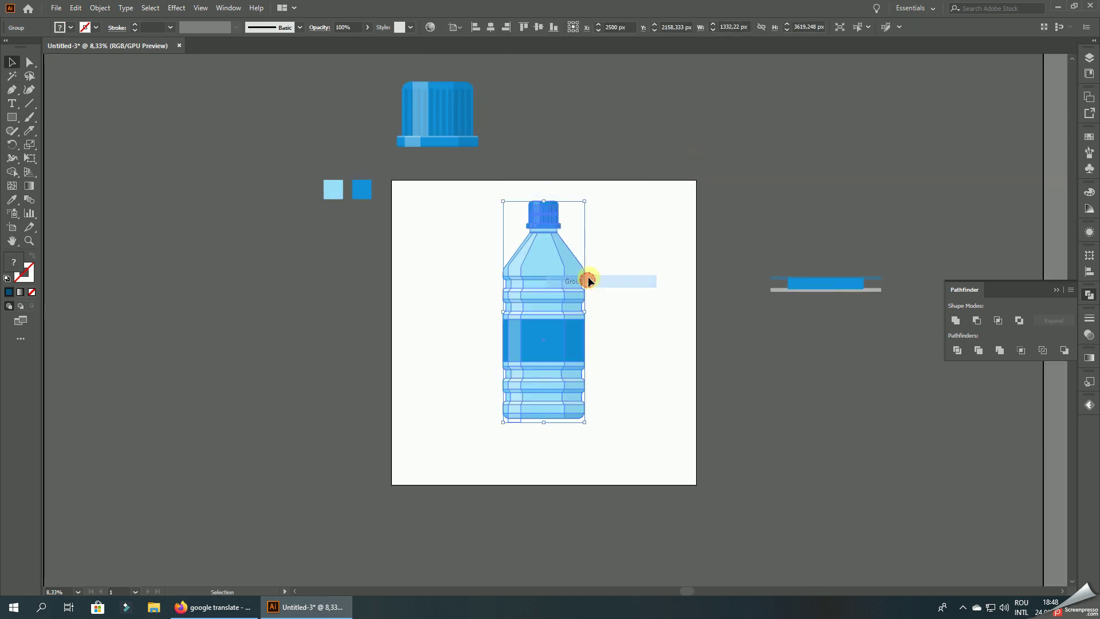
{"action": "mouse_move", "coordinate": [588, 276]}
{"action": "left_mouse_down"}
{"action": "mouse_move", "coordinate": [464, 304]}
{"action": "mouse_move", "coordinate": [463, 342]}
{"action": "left_mouse_up"}
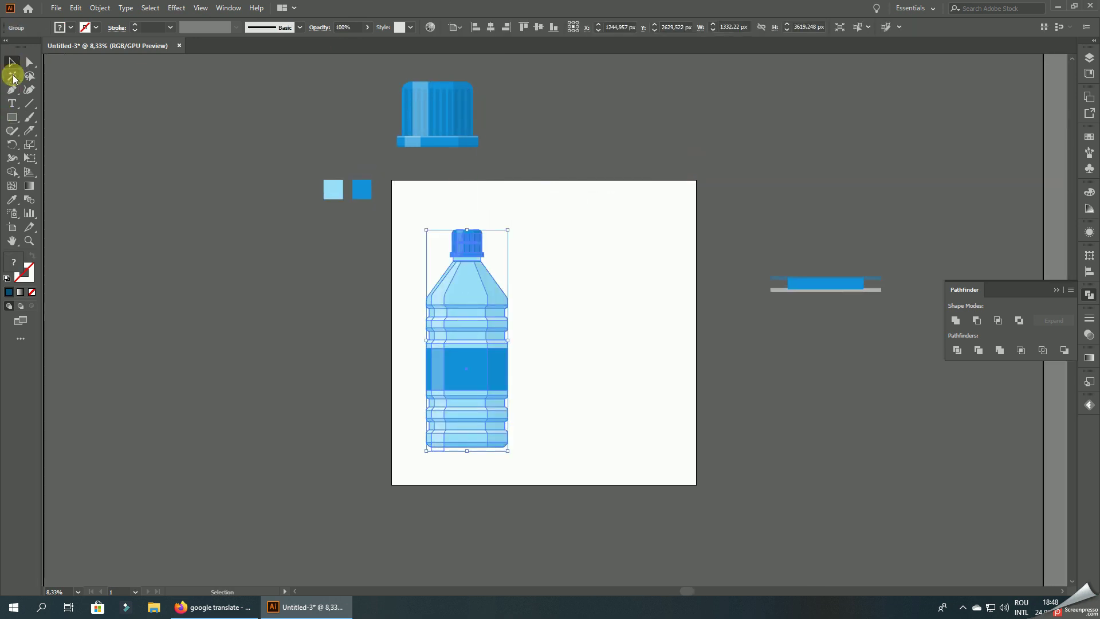
{"action": "left_click", "coordinate": [12, 172]}
{"action": "scroll", "coordinate": [436, 435], "scroll_direction": "up", "scroll_amount": 2, "text": "alt"}
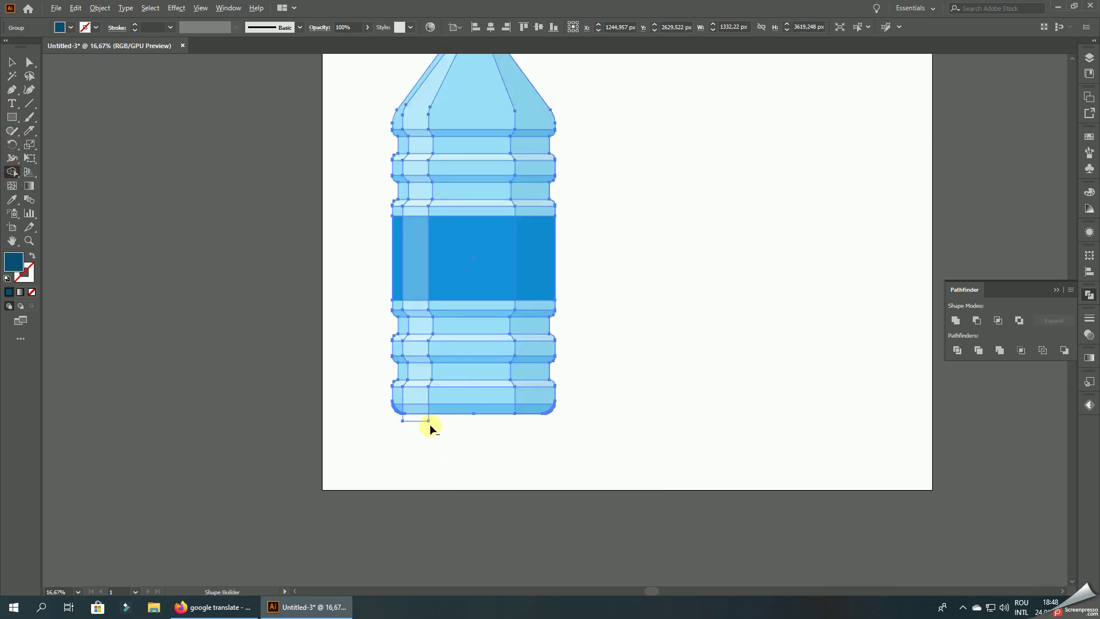
{"action": "scroll", "coordinate": [418, 423], "scroll_direction": "up", "scroll_amount": 2, "text": "alt"}
{"action": "left_click", "coordinate": [404, 419], "text": "alt"}
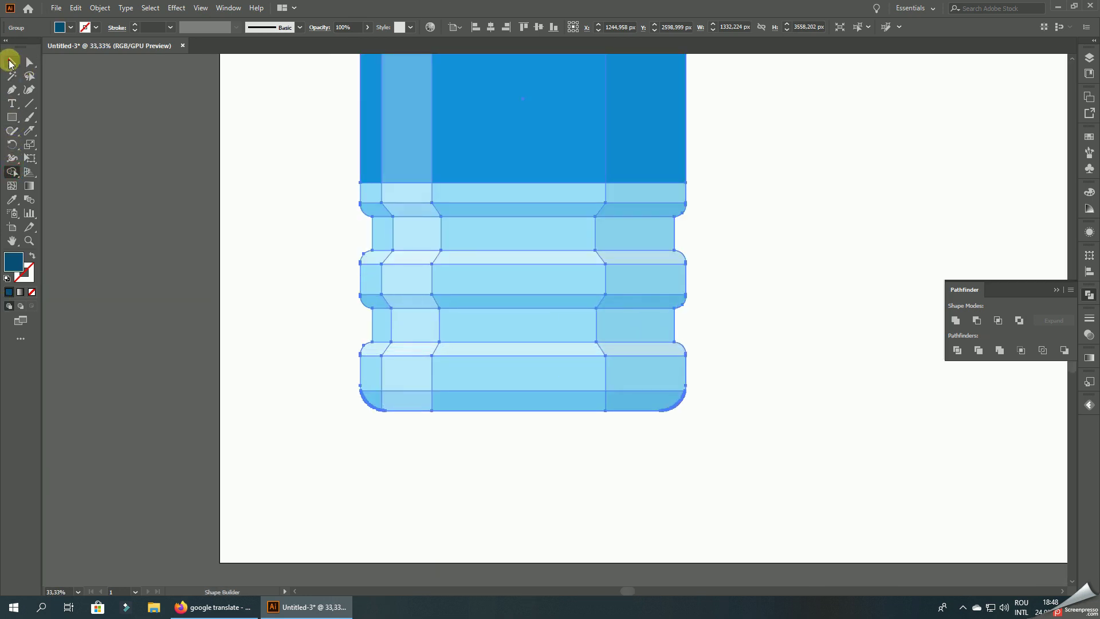
{"action": "left_click", "coordinate": [9, 62]}
{"action": "left_click", "coordinate": [221, 233]}
{"action": "scroll", "coordinate": [335, 489], "scroll_direction": "down", "scroll_amount": 2, "text": "alt"}
{"action": "scroll", "coordinate": [708, 361], "scroll_direction": "down", "scroll_amount": 1, "text": "alt"}
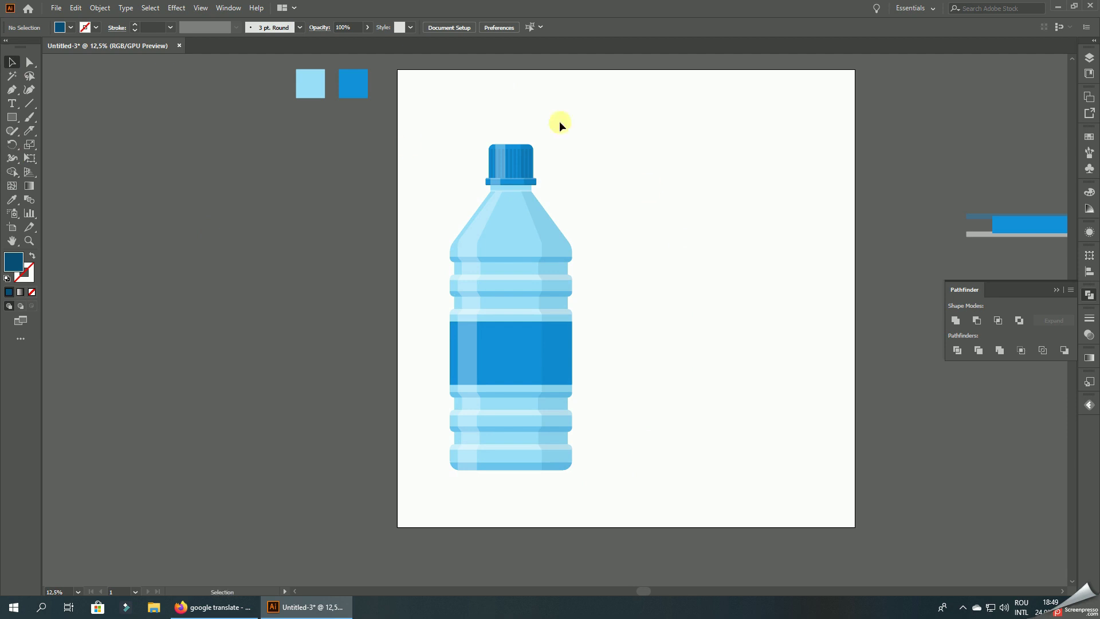
{"action": "scroll", "coordinate": [573, 224], "scroll_direction": "down", "scroll_amount": 1, "text": "alt"}
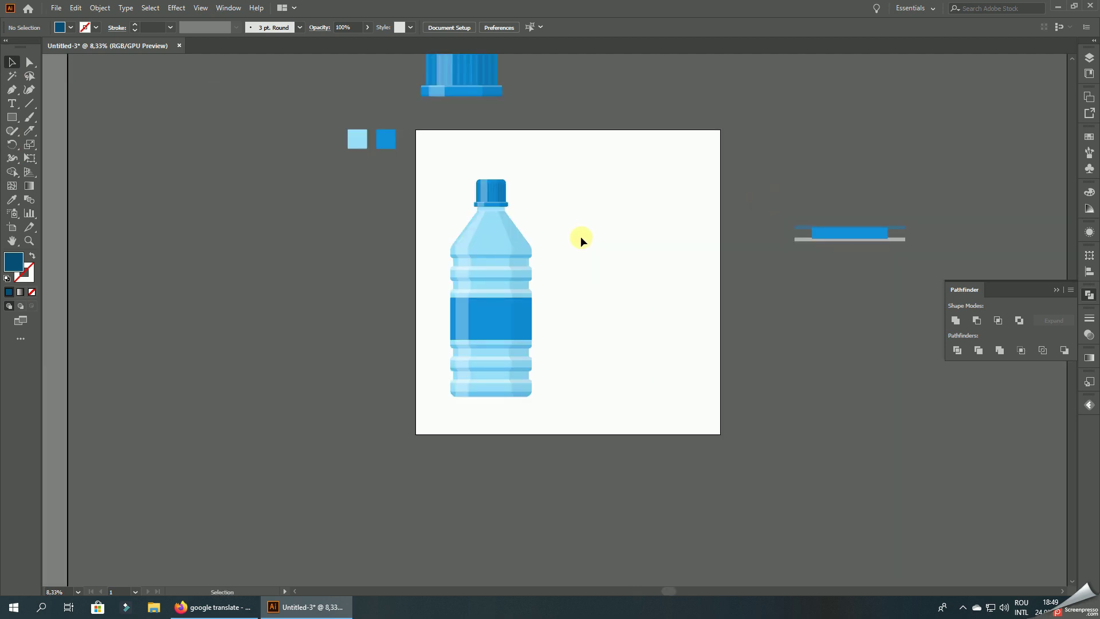
{"action": "left_click_drag", "start_coordinate": [588, 224], "coordinate": [548, 226]}
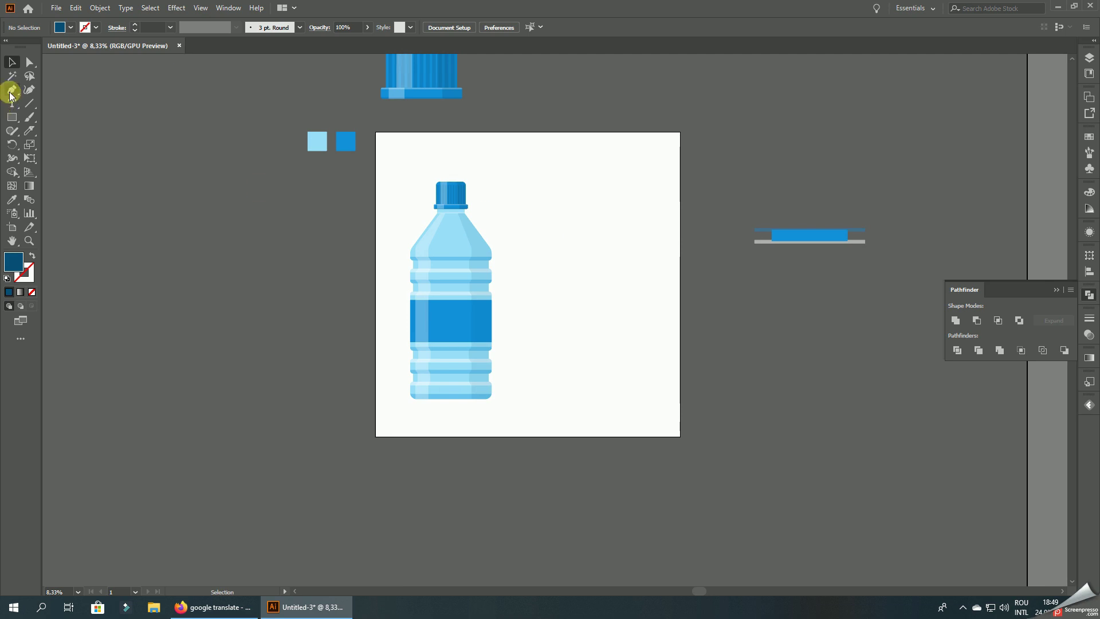
- Pen-draw a light blue tapered half-bottle outline using the sampled colour
{"action": "left_click", "coordinate": [12, 199]}
{"action": "left_click", "coordinate": [455, 240]}
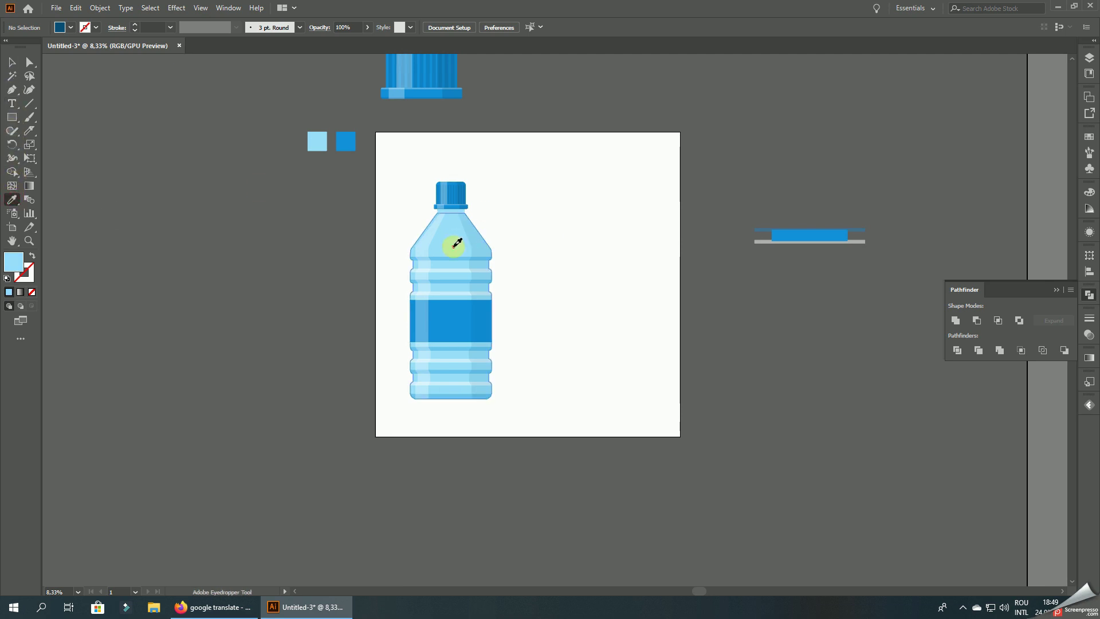
{"action": "left_click", "coordinate": [12, 92]}
{"action": "scroll", "coordinate": [607, 255], "scroll_direction": "up", "scroll_amount": 1}
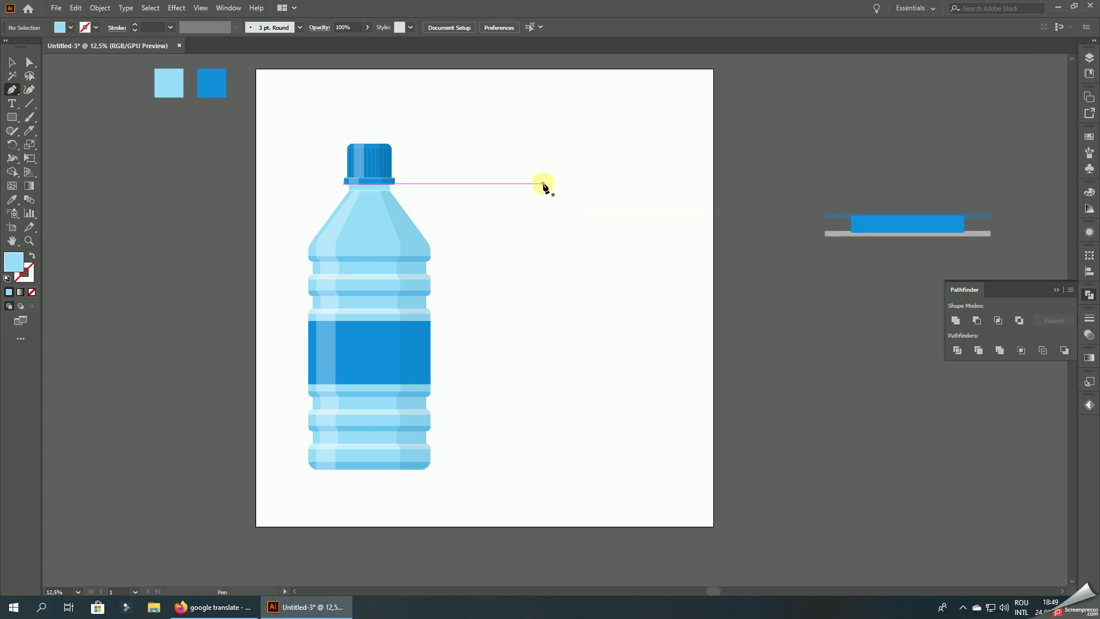
{"action": "left_click", "coordinate": [578, 173]}
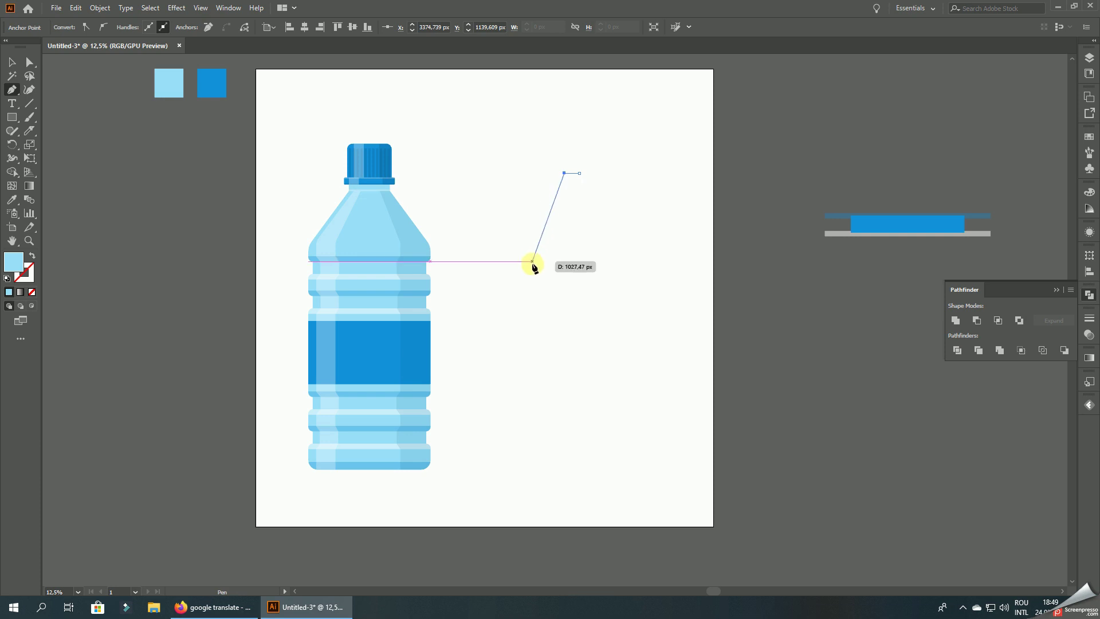
{"action": "left_click", "coordinate": [529, 267]}
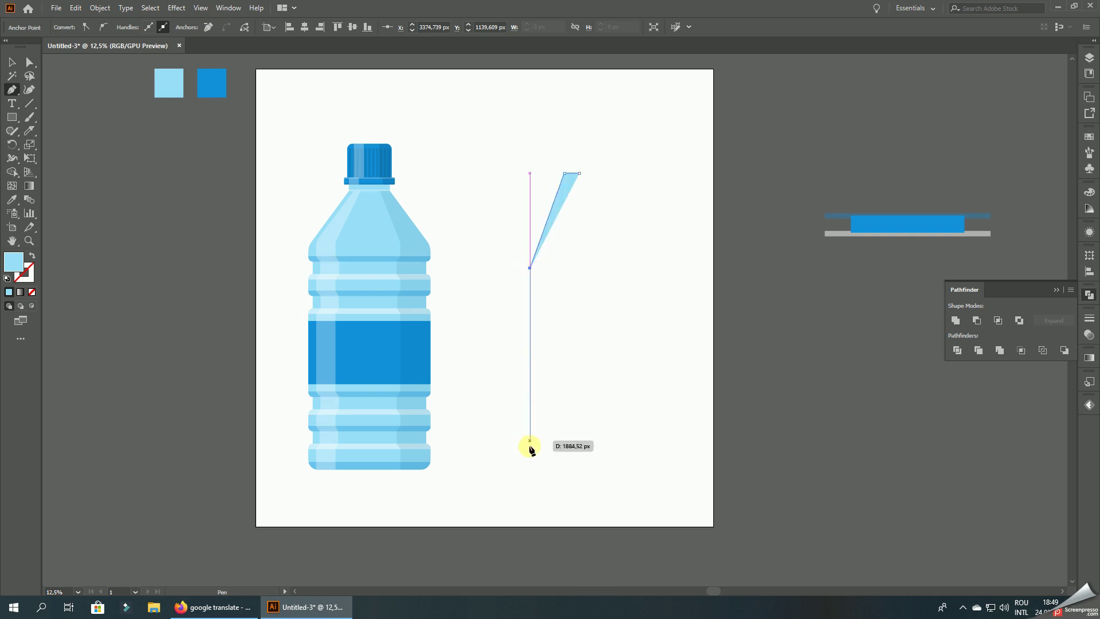
{"action": "left_click", "coordinate": [530, 469]}
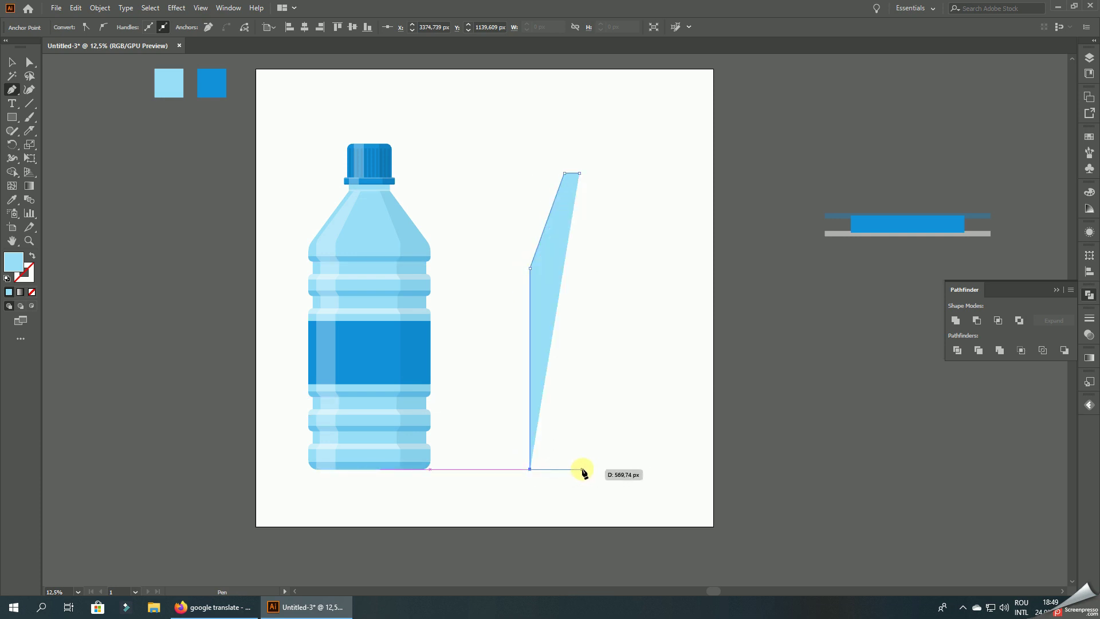
{"action": "left_click", "coordinate": [579, 469]}
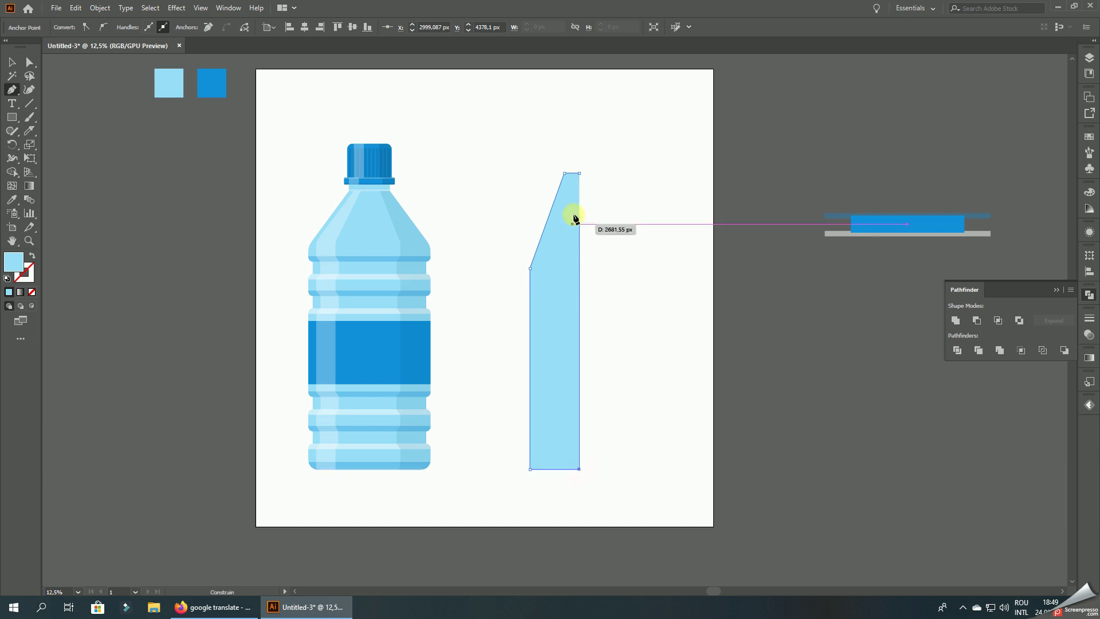
{"action": "left_click", "coordinate": [580, 173]}
{"action": "key", "text": "v"}
- Duplicate the half, reflect it vertically, and butt it against the original
{"action": "left_click_drag", "start_coordinate": [569, 233], "coordinate": [648, 233]}
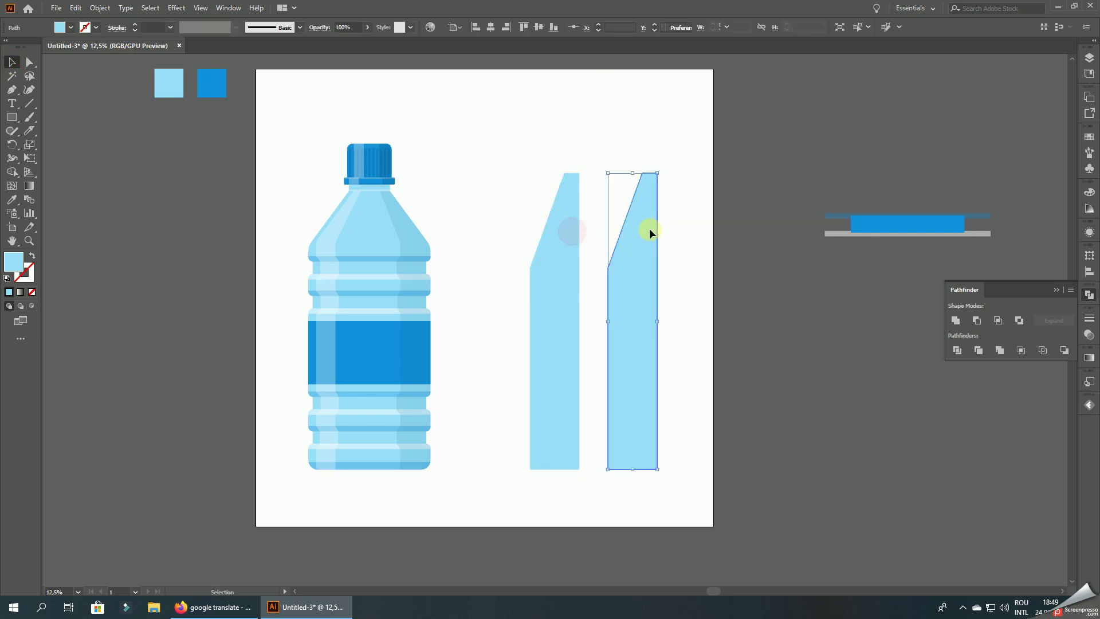
{"action": "right_click", "coordinate": [644, 220]}
{"action": "mouse_move", "coordinate": [689, 403]}
{"action": "left_click", "coordinate": [889, 450]}
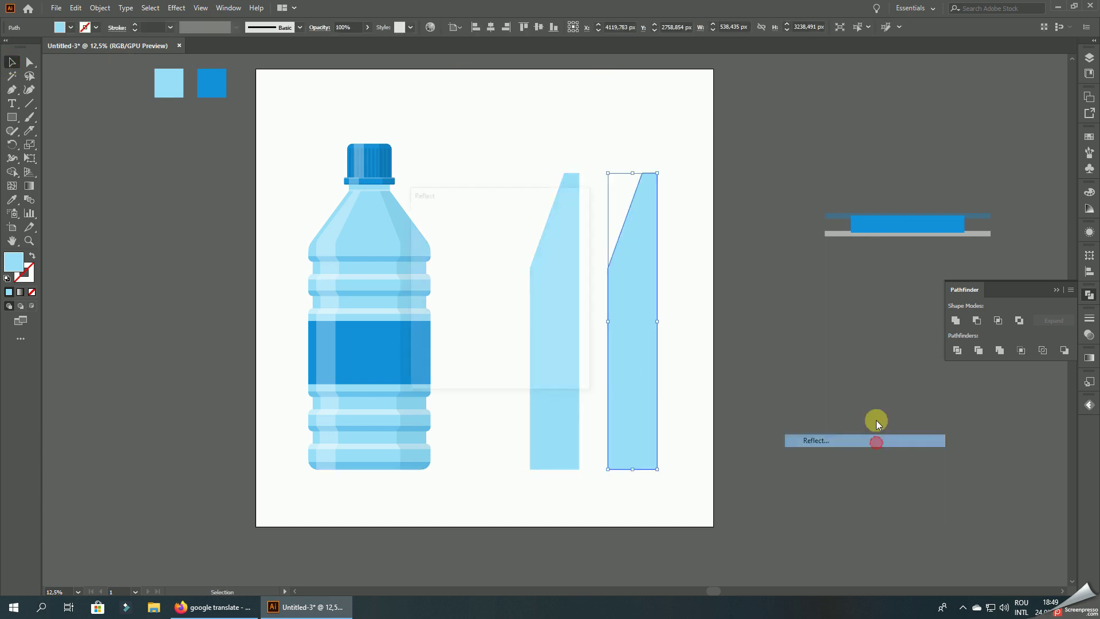
{"action": "left_click", "coordinate": [510, 371]}
{"action": "scroll", "coordinate": [647, 201], "scroll_direction": "up", "scroll_amount": 2, "text": "alt"}
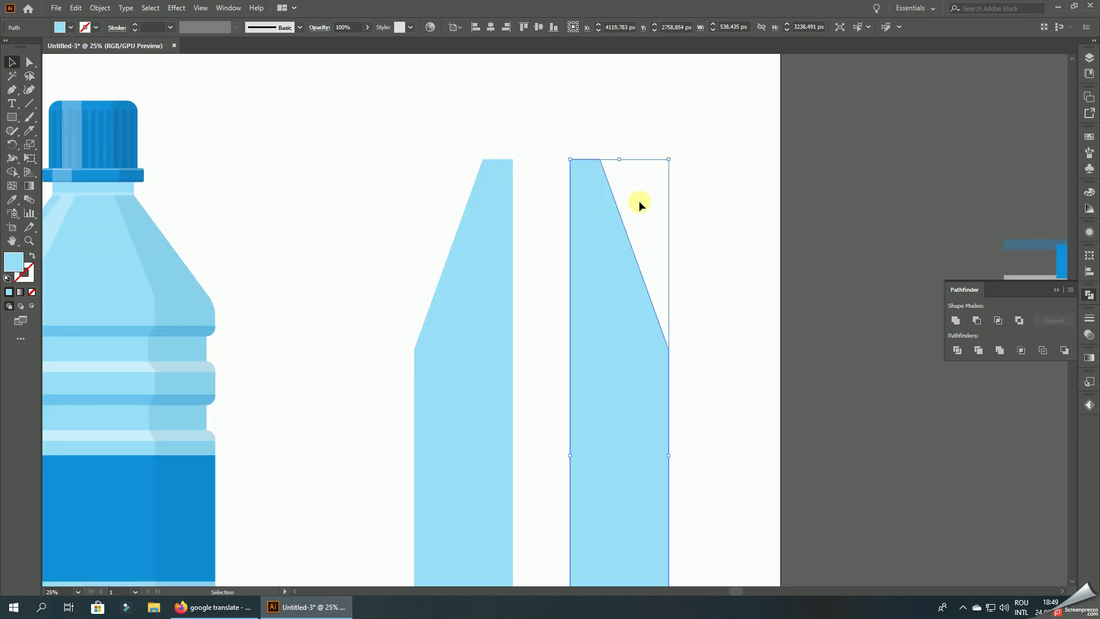
{"action": "left_click_drag", "start_coordinate": [602, 215], "coordinate": [490, 214]}
{"action": "left_click", "coordinate": [708, 171]}
{"action": "scroll", "coordinate": [538, 146], "scroll_direction": "down", "scroll_amount": 1, "text": "alt"}
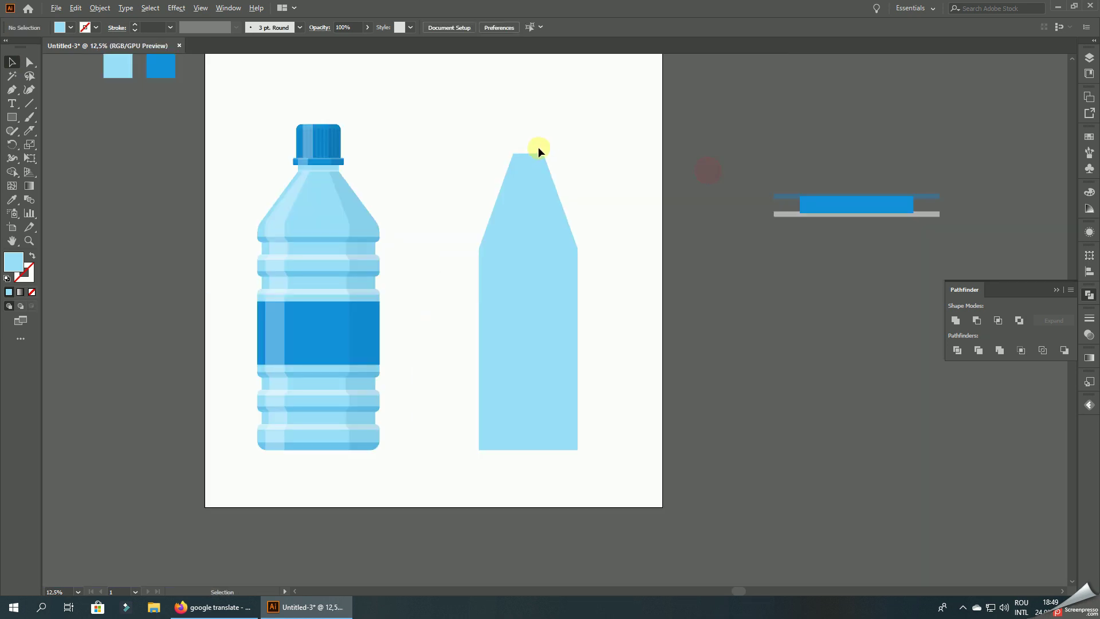
{"action": "left_click_drag", "start_coordinate": [504, 134], "coordinate": [590, 209]}
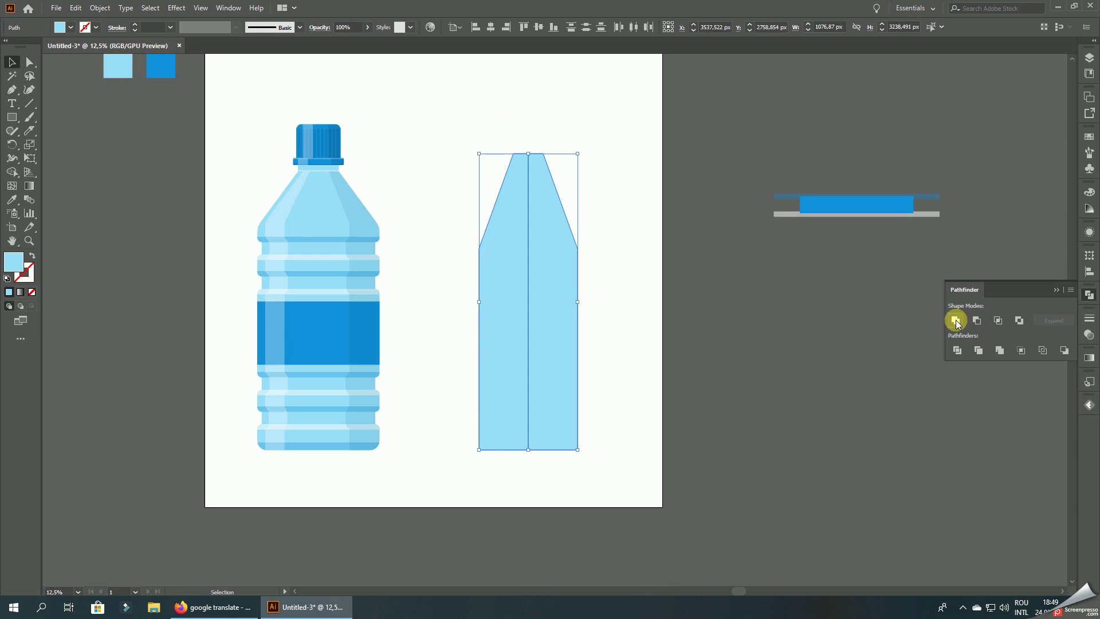
- Unite the two halves with Pathfinder and round the bottom corners
{"action": "left_click", "coordinate": [955, 321]}
{"action": "left_click", "coordinate": [28, 63]}
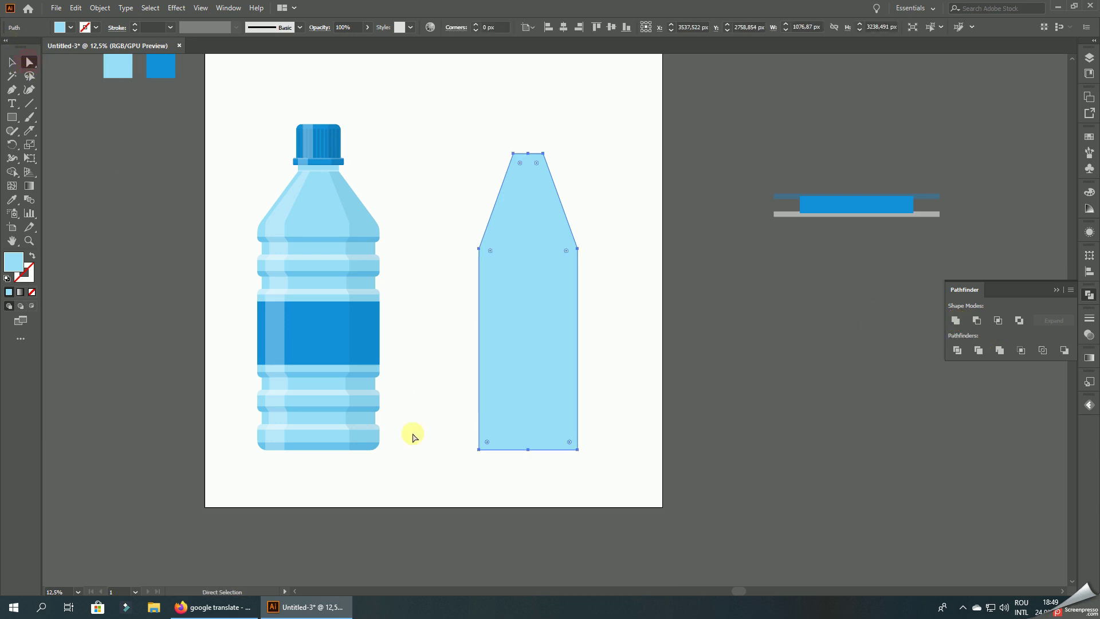
{"action": "left_click", "coordinate": [479, 450]}
{"action": "left_click", "coordinate": [577, 450], "text": "shift"}
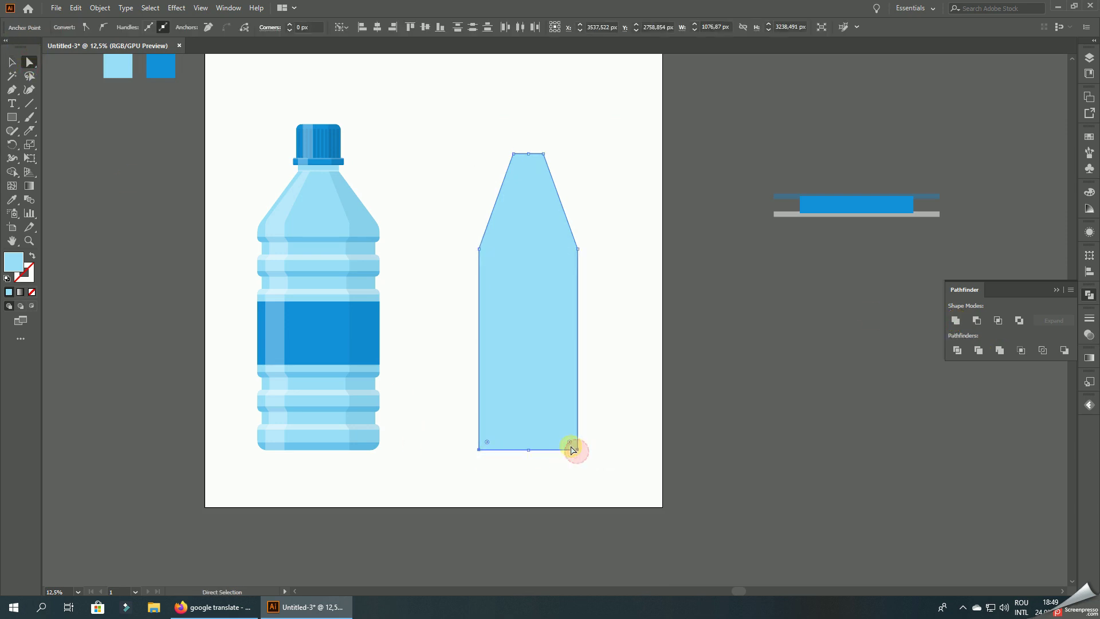
{"action": "left_click_drag", "start_coordinate": [569, 443], "coordinate": [564, 442]}
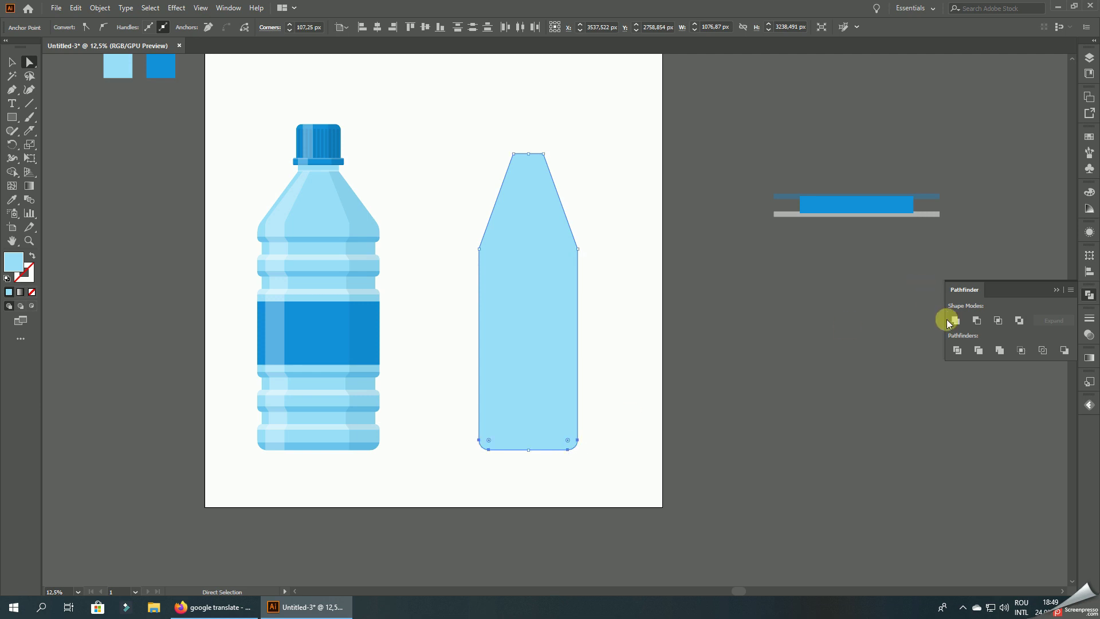
- Round the bottle's left and right shoulder corners
{"action": "left_click", "coordinate": [479, 248]}
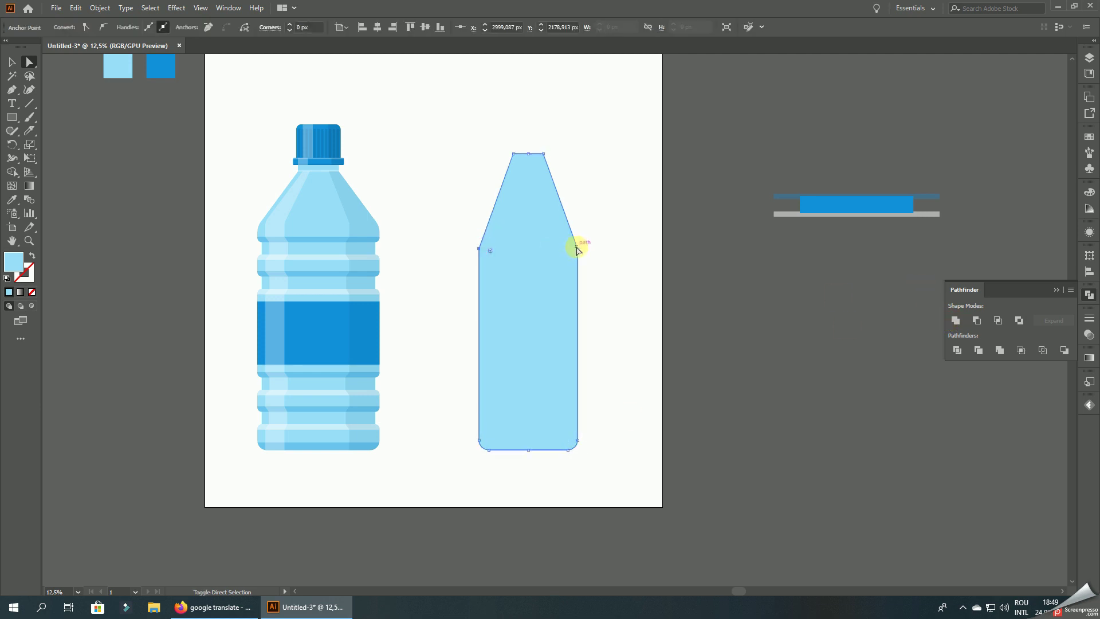
{"action": "left_click", "coordinate": [577, 250], "text": "shift"}
{"action": "left_click_drag", "start_coordinate": [565, 250], "coordinate": [561, 255]}
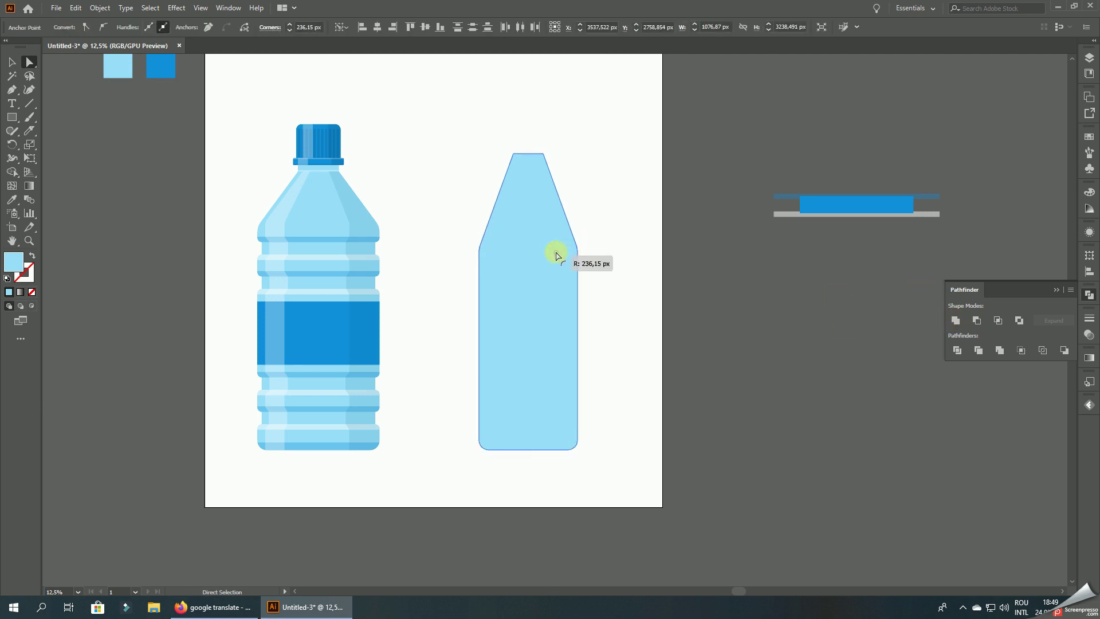
{"action": "left_click", "coordinate": [605, 229]}
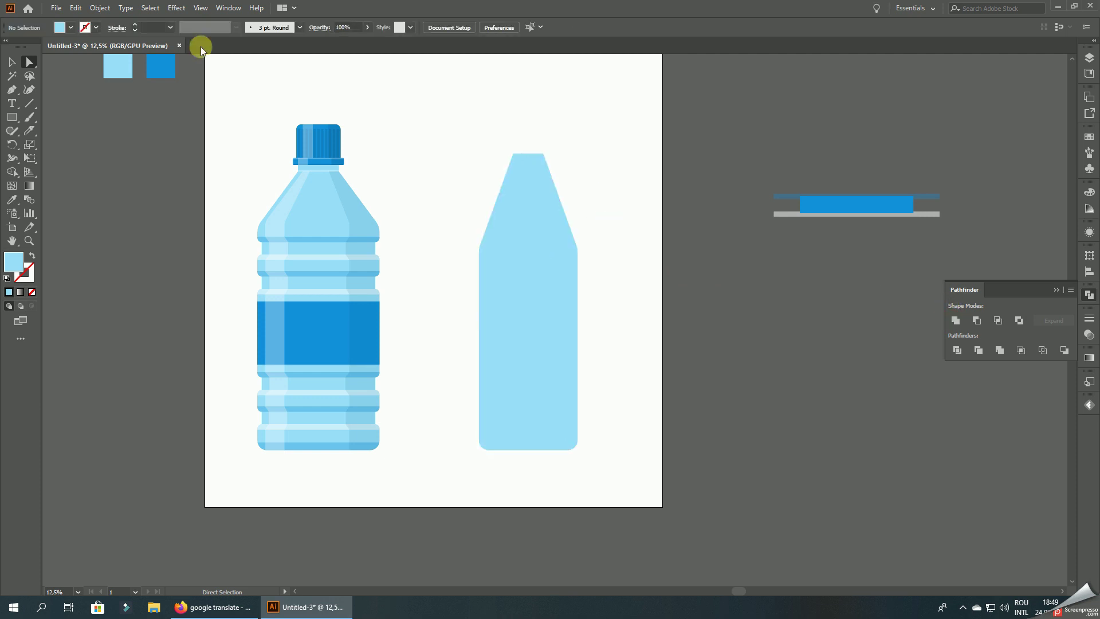
- Pen-draw a short rectangular neck on top of the bottle
{"action": "left_click", "coordinate": [11, 89]}
{"action": "scroll", "coordinate": [464, 168], "scroll_direction": "up", "scroll_amount": 2}
{"action": "scroll", "coordinate": [388, 195], "scroll_direction": "up", "scroll_amount": 2}
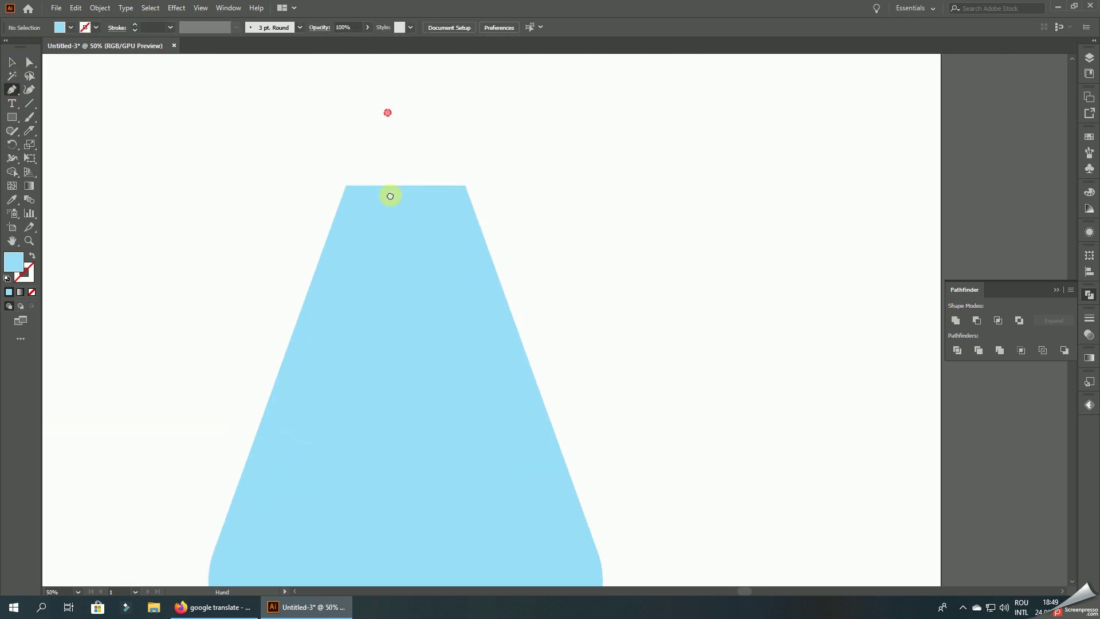
{"action": "left_click", "coordinate": [346, 202]}
{"action": "left_click", "coordinate": [465, 202]}
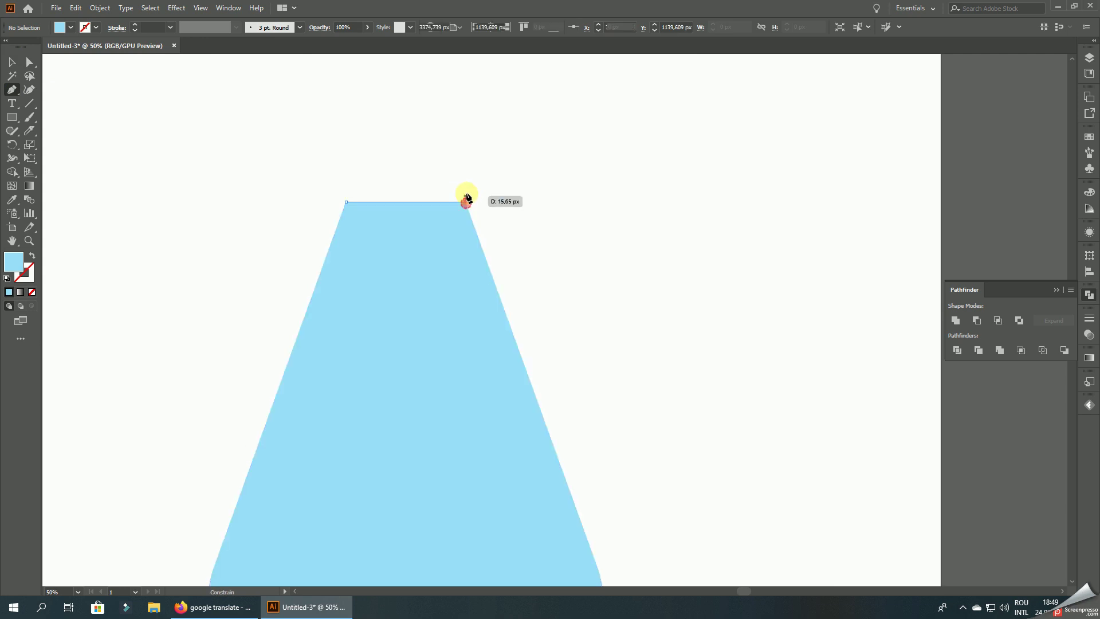
{"action": "left_click", "coordinate": [464, 173]}
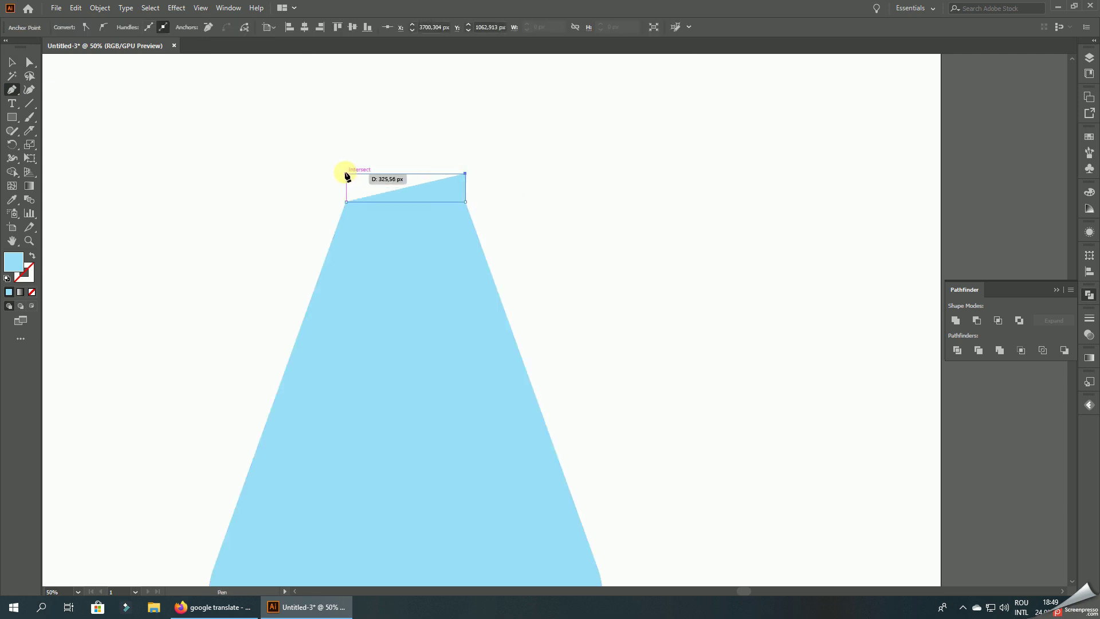
{"action": "left_click", "coordinate": [346, 173]}
{"action": "left_click", "coordinate": [8, 65]}
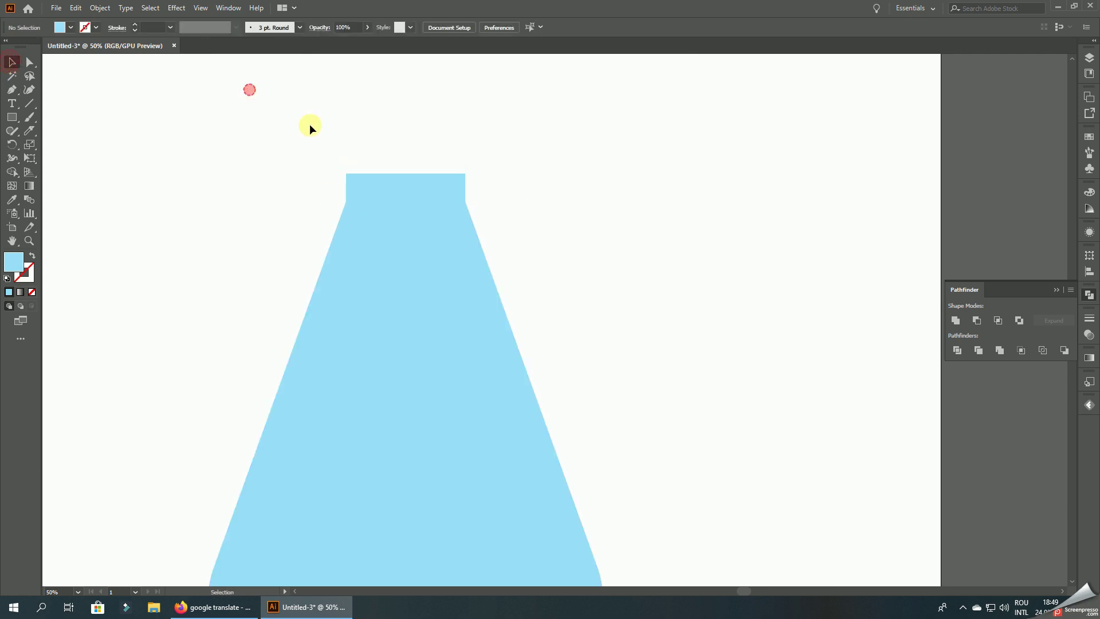
{"action": "key", "text": "ctrl+equal"}
- Move a thin strip to the neck base and give it the translucent white 30% fill
{"action": "mouse_move", "coordinate": [394, 205]}
{"action": "left_mouse_down"}
{"action": "mouse_move", "coordinate": [407, 124]}
{"action": "mouse_move", "coordinate": [405, 157]}
{"action": "left_mouse_up"}
{"action": "key", "text": "ctrl+equal"}
{"action": "key", "text": "ctrl+equal"}
{"action": "key", "text": "ctrl+equal"}
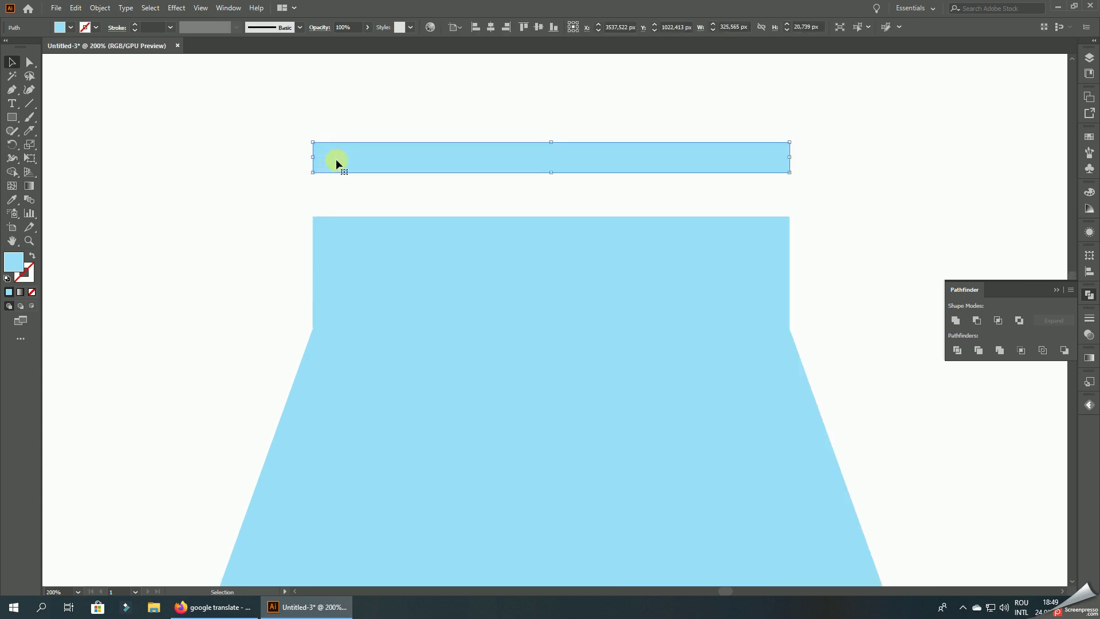
{"action": "left_click_drag", "start_coordinate": [476, 158], "coordinate": [474, 315]}
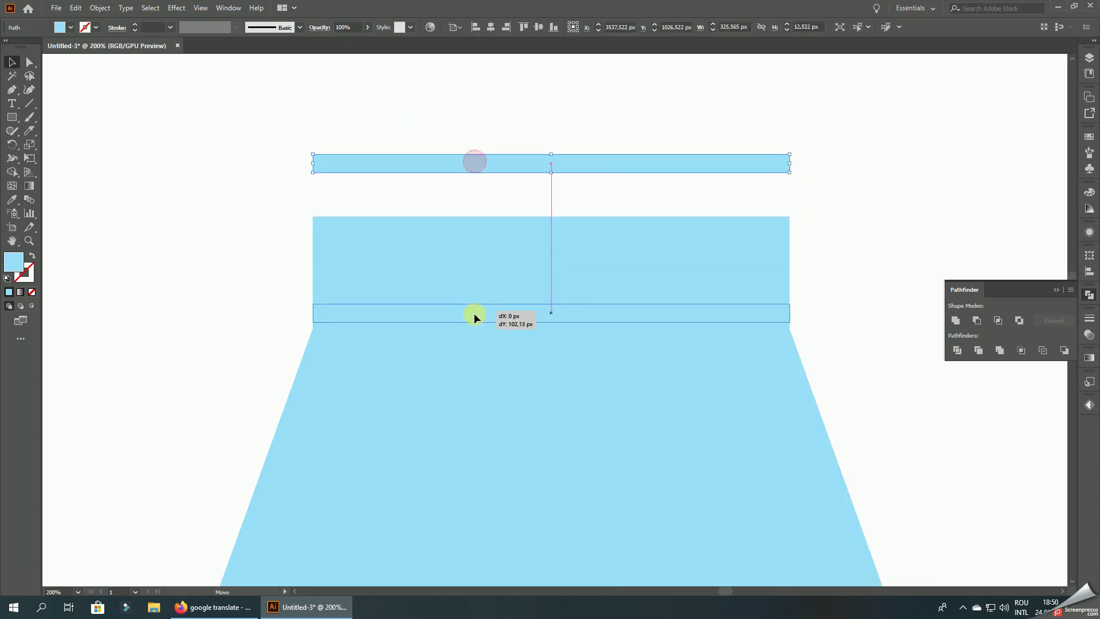
{"action": "left_click", "coordinate": [12, 199]}
{"action": "scroll", "coordinate": [644, 189], "scroll_direction": "down", "scroll_amount": 3}
{"action": "scroll", "coordinate": [529, 246], "scroll_direction": "down", "scroll_amount": 3}
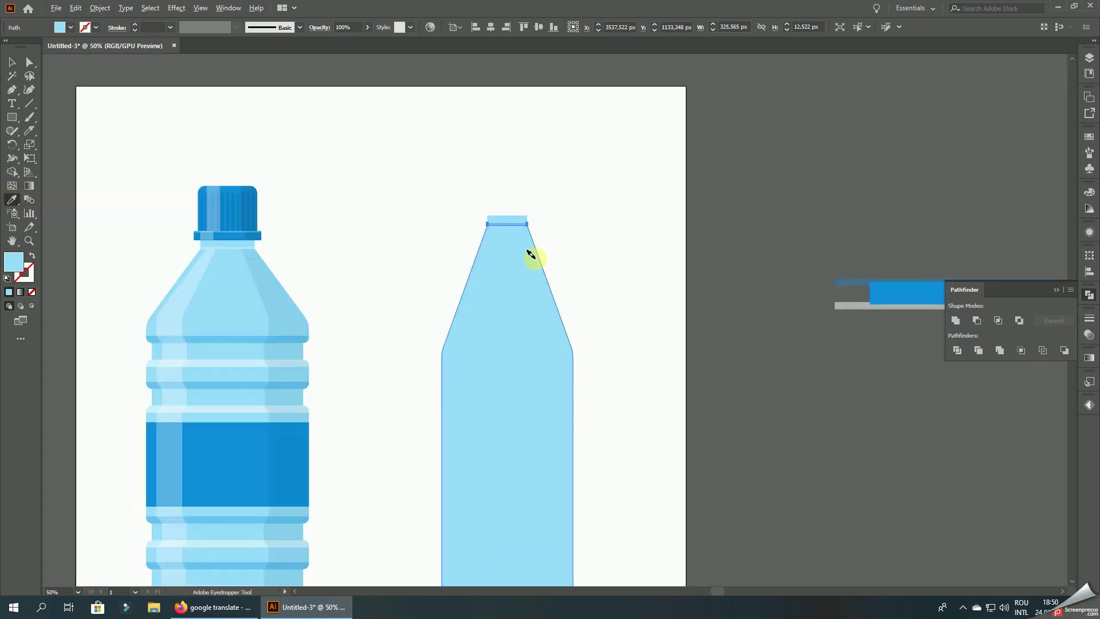
{"action": "scroll", "coordinate": [252, 260], "scroll_direction": "up", "scroll_amount": 4}
{"action": "left_click", "coordinate": [256, 260]}
{"action": "scroll", "coordinate": [255, 260], "scroll_direction": "down", "scroll_amount": 3}
{"action": "scroll", "coordinate": [453, 206], "scroll_direction": "up", "scroll_amount": 2}
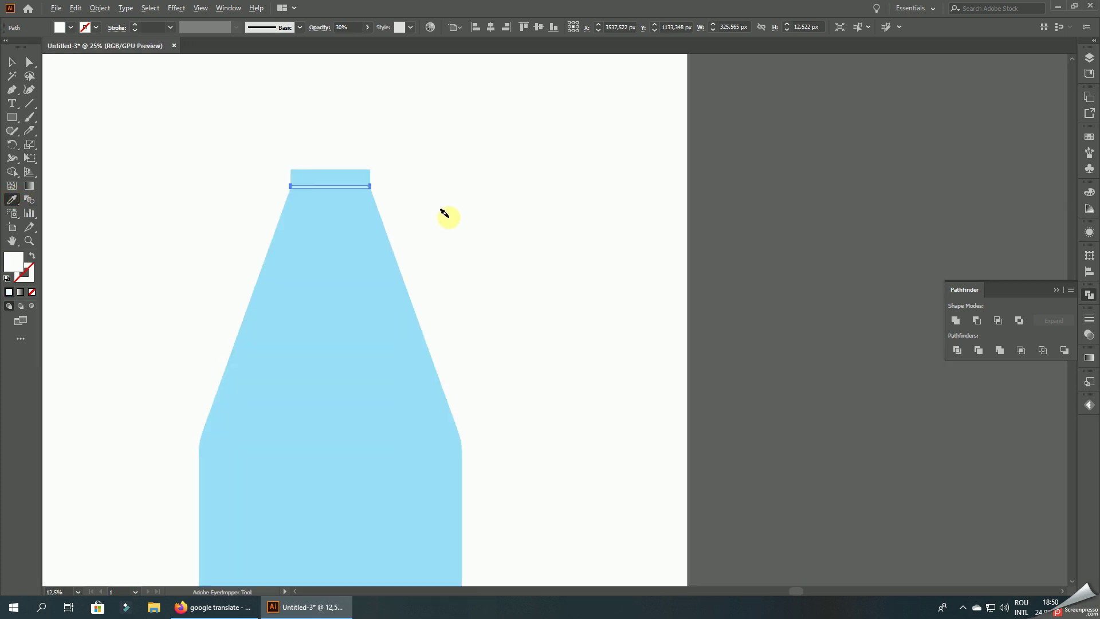
{"action": "scroll", "coordinate": [305, 191], "scroll_direction": "up", "scroll_amount": 2}
{"action": "key", "text": "ctrl+minus"}
{"action": "key", "text": "ctrl+minus"}
{"action": "key", "text": "ctrl+minus"}
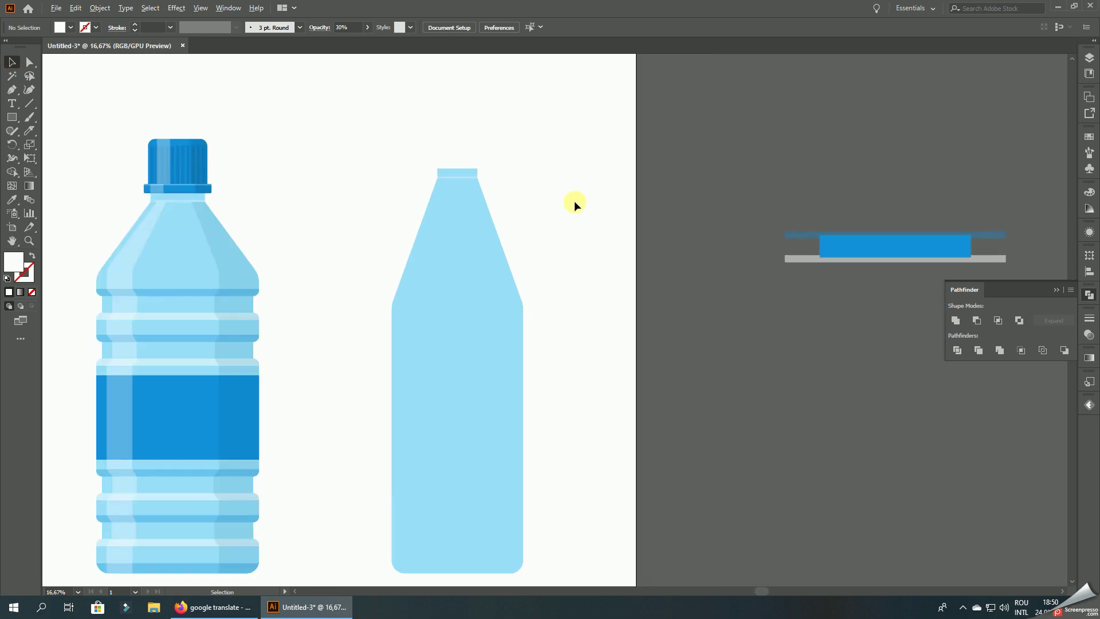
{"action": "key", "text": "ctrl+minus"}
{"action": "key", "text": "ctrl+minus"}
- Duplicate the spare blue cap for the new bottle
{"action": "left_click_drag", "start_coordinate": [404, 127], "coordinate": [540, 169]}
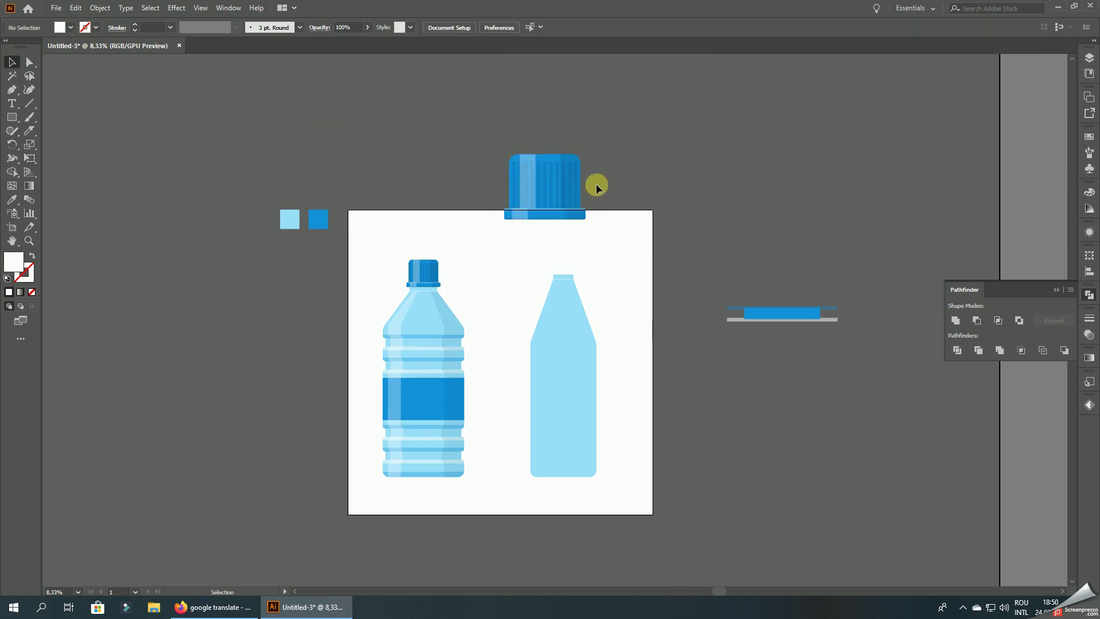
{"action": "scroll", "coordinate": [595, 182], "scroll_direction": "up", "scroll_amount": 1}
{"action": "mouse_move", "coordinate": [525, 160]}
{"action": "left_mouse_down"}
{"action": "mouse_move", "coordinate": [311, 104]}
{"action": "mouse_move", "coordinate": [553, 235]}
{"action": "left_mouse_up"}
{"action": "left_click_drag", "start_coordinate": [616, 177], "coordinate": [566, 217]}
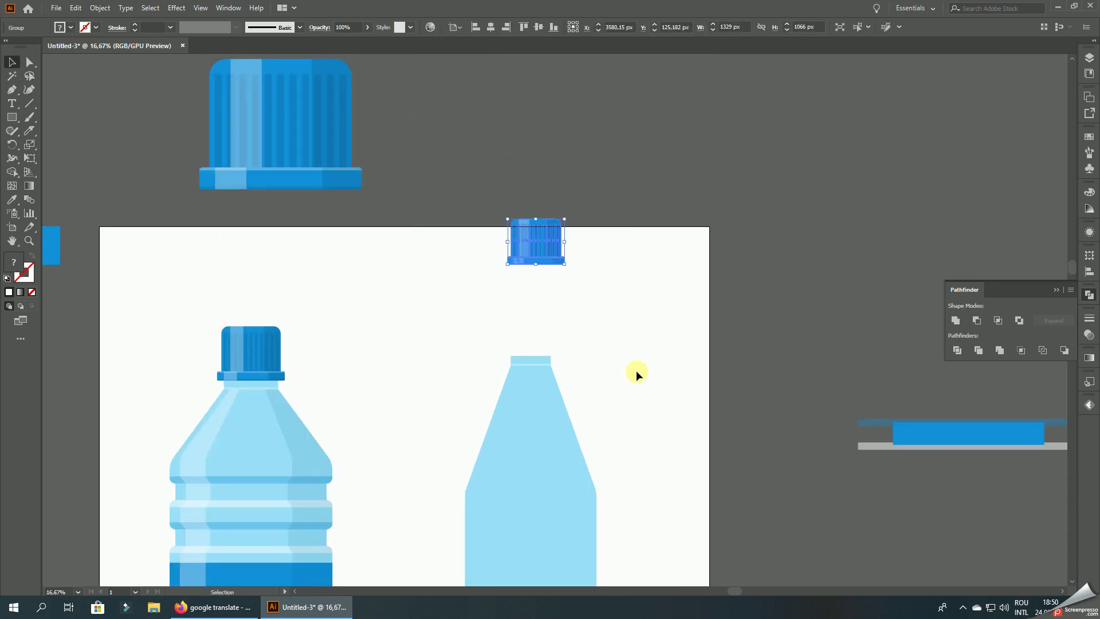
{"action": "left_click", "coordinate": [636, 370]}
{"action": "scroll", "coordinate": [636, 370], "scroll_direction": "down", "scroll_amount": 3}
{"action": "scroll", "coordinate": [411, 322], "scroll_direction": "down", "scroll_amount": 1}
- Move the first bottle left and centre the new body horizontally on the artboard
{"action": "left_click_drag", "start_coordinate": [453, 318], "coordinate": [341, 318]}
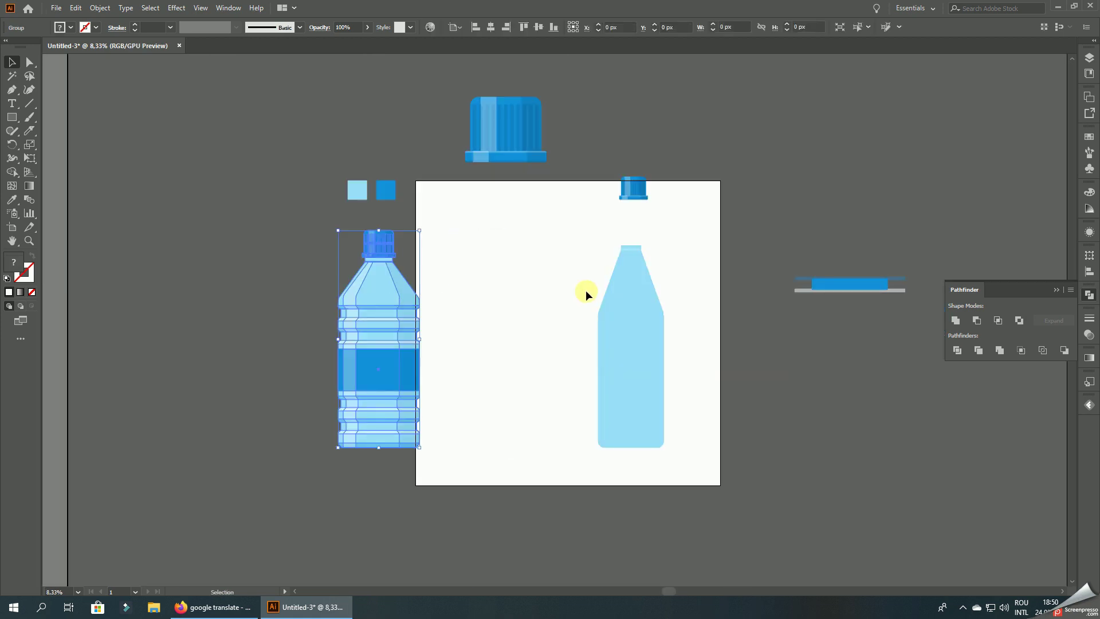
{"action": "left_click_drag", "start_coordinate": [567, 229], "coordinate": [697, 475]}
{"action": "right_click", "coordinate": [636, 272]}
{"action": "left_click", "coordinate": [665, 339]}
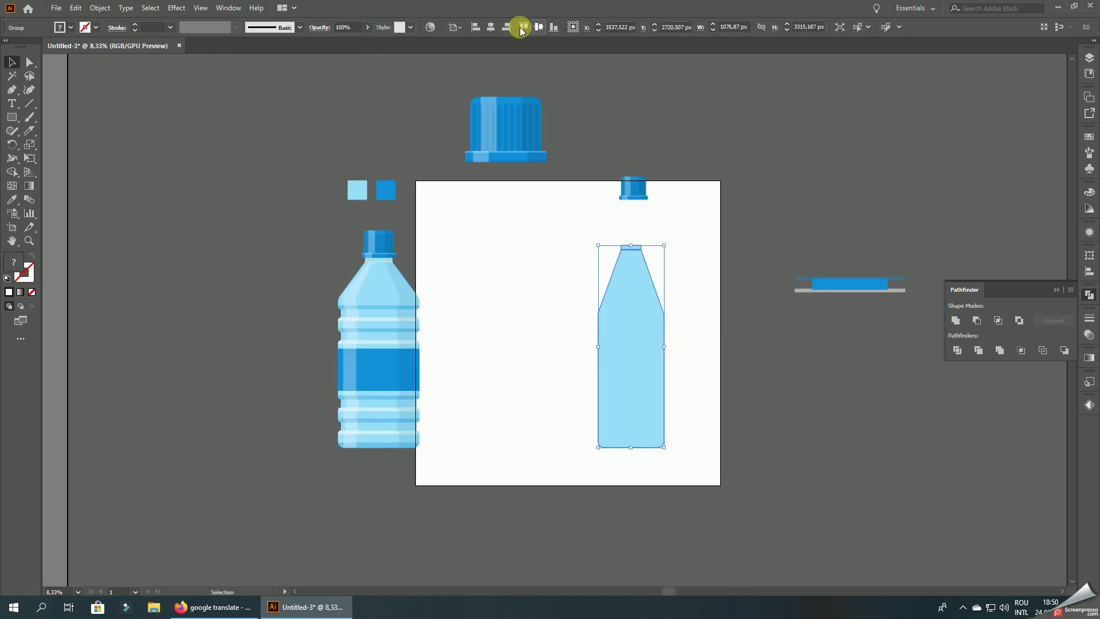
{"action": "left_click", "coordinate": [490, 27]}
- Place the cap on the neck, scale it down, and bring it to front
{"action": "left_click", "coordinate": [640, 198]}
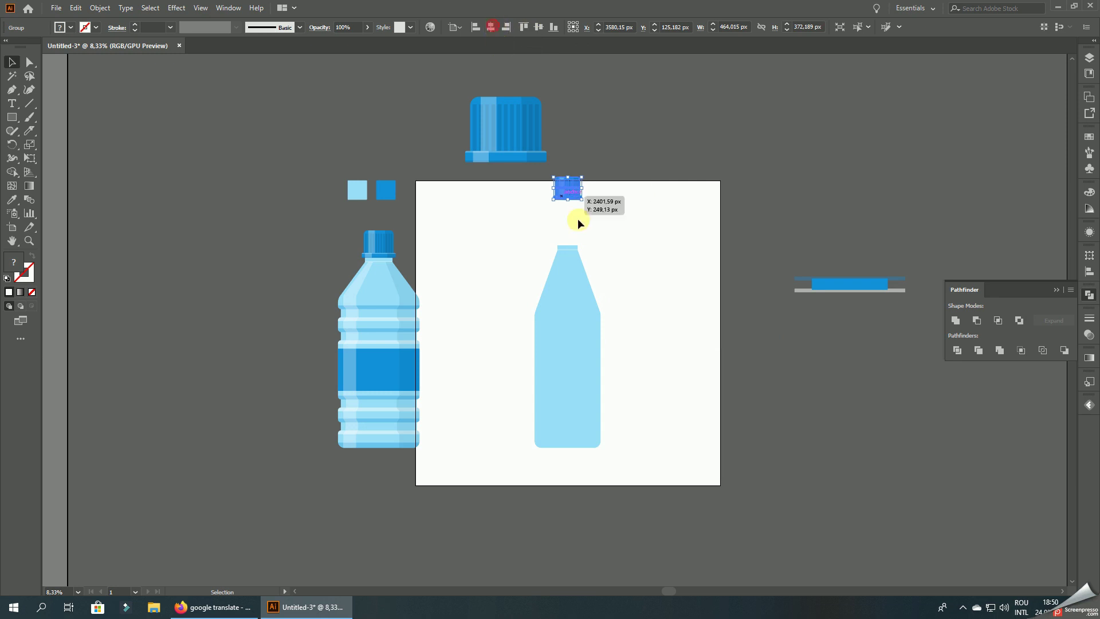
{"action": "scroll", "coordinate": [577, 224], "scroll_direction": "up", "scroll_amount": 4}
{"action": "left_click_drag", "start_coordinate": [589, 154], "coordinate": [570, 324]}
{"action": "key", "text": "ctrl+1"}
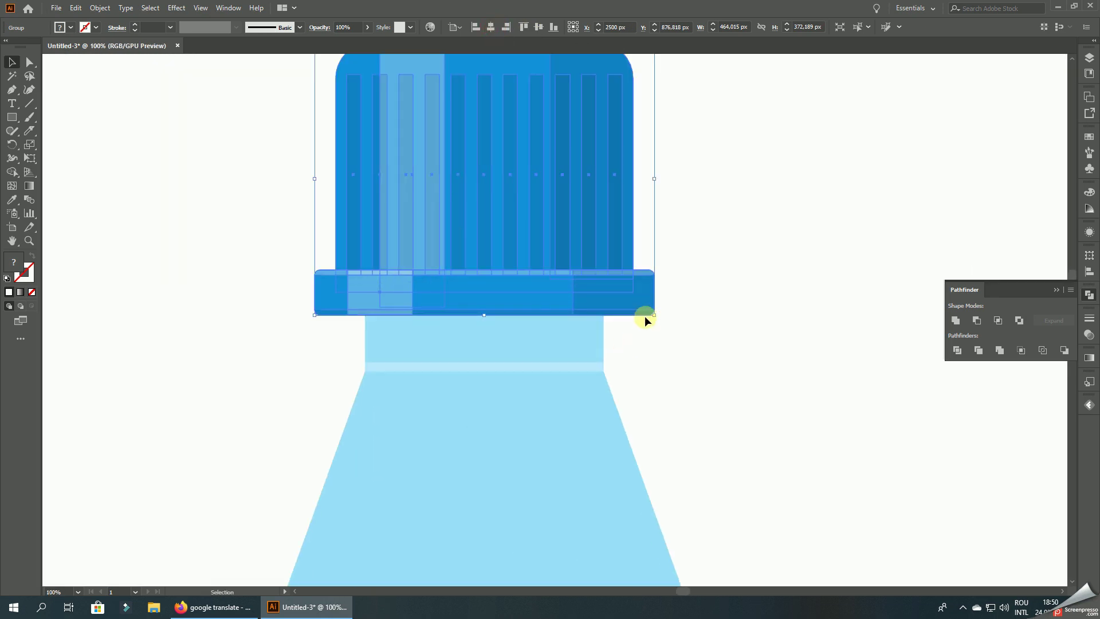
{"action": "left_click_drag", "start_coordinate": [653, 315], "coordinate": [625, 292]}
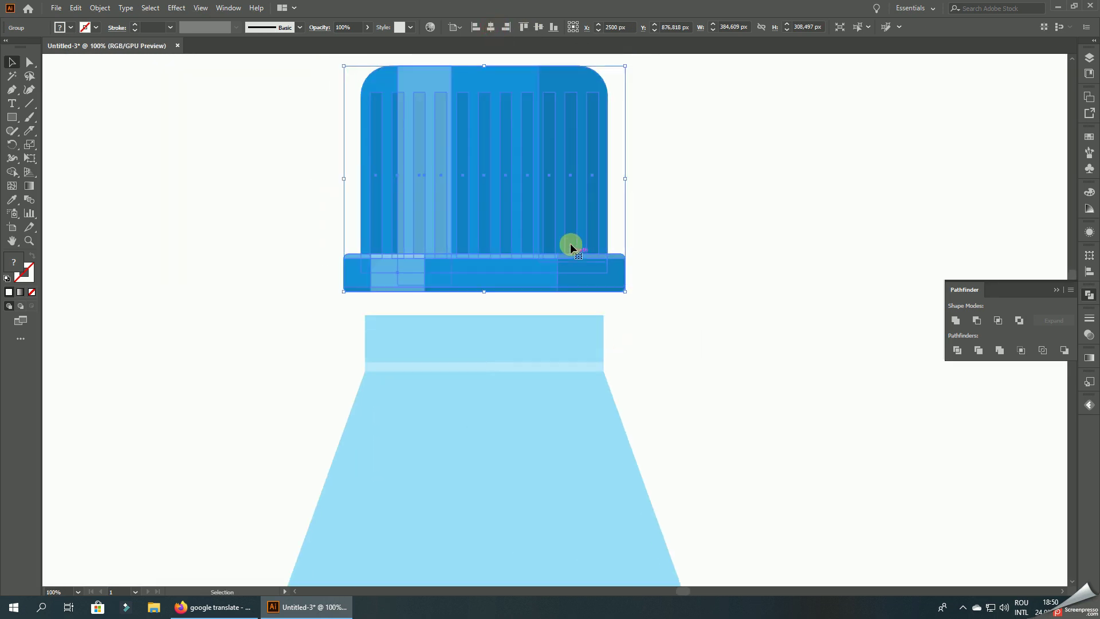
{"action": "left_click_drag", "start_coordinate": [570, 246], "coordinate": [573, 282]}
{"action": "right_click", "coordinate": [637, 248]}
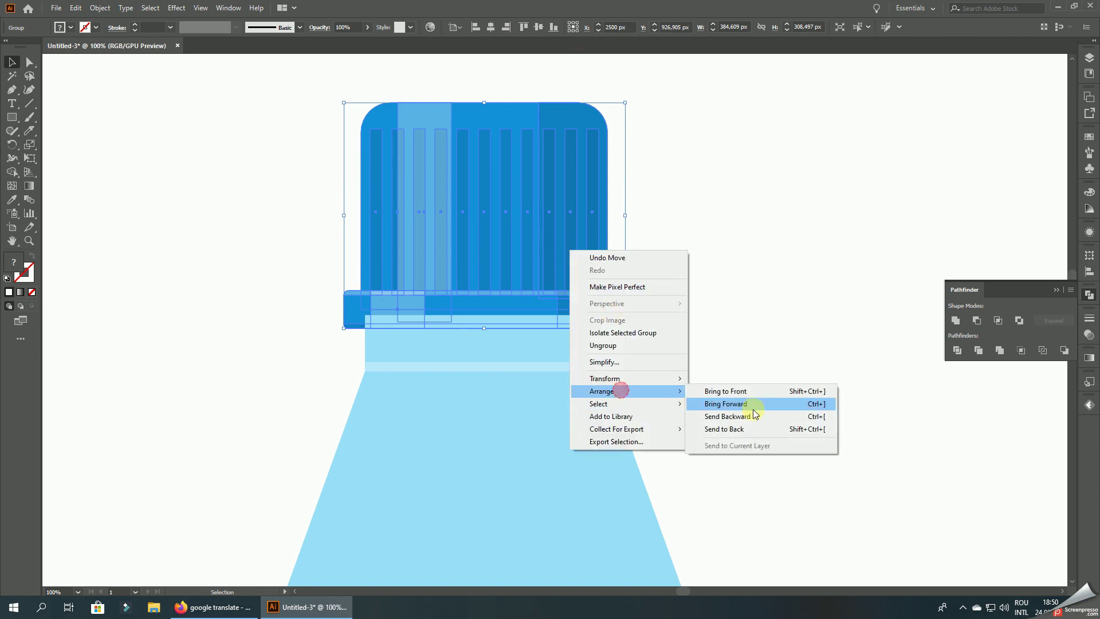
{"action": "left_click", "coordinate": [753, 391]}
{"action": "scroll", "coordinate": [559, 140], "scroll_direction": "down", "scroll_amount": 3}
{"action": "scroll", "coordinate": [559, 140], "scroll_direction": "down", "scroll_amount": 1}
- Move the stripe band onto the bottle, bring it to front, shorten and centre it
{"action": "scroll", "coordinate": [535, 129], "scroll_direction": "down", "scroll_amount": 2}
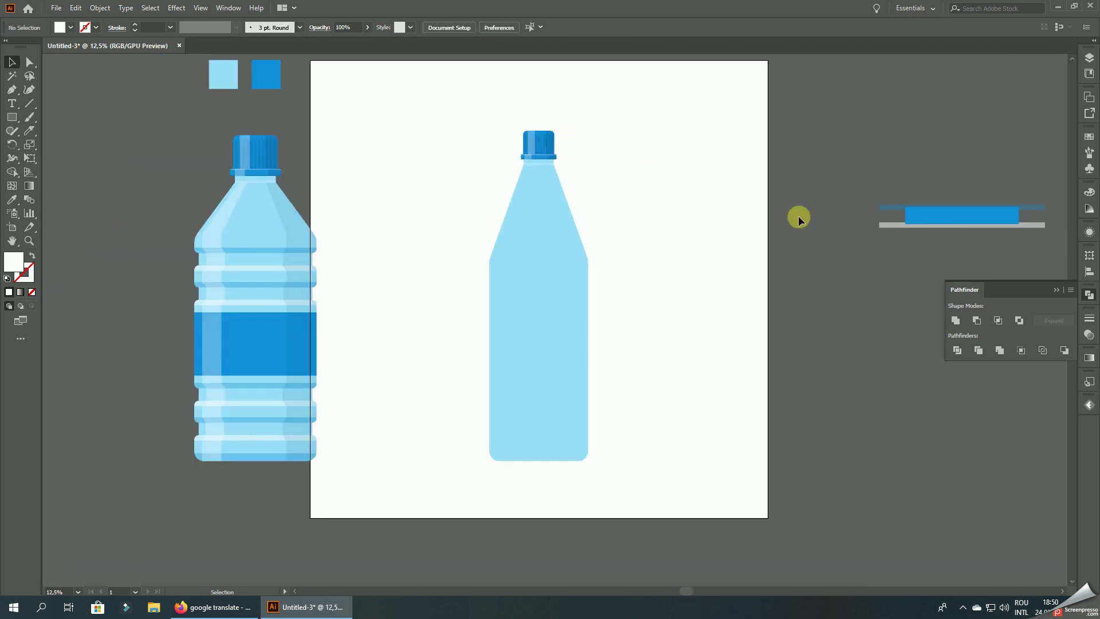
{"action": "left_click_drag", "start_coordinate": [935, 217], "coordinate": [510, 288]}
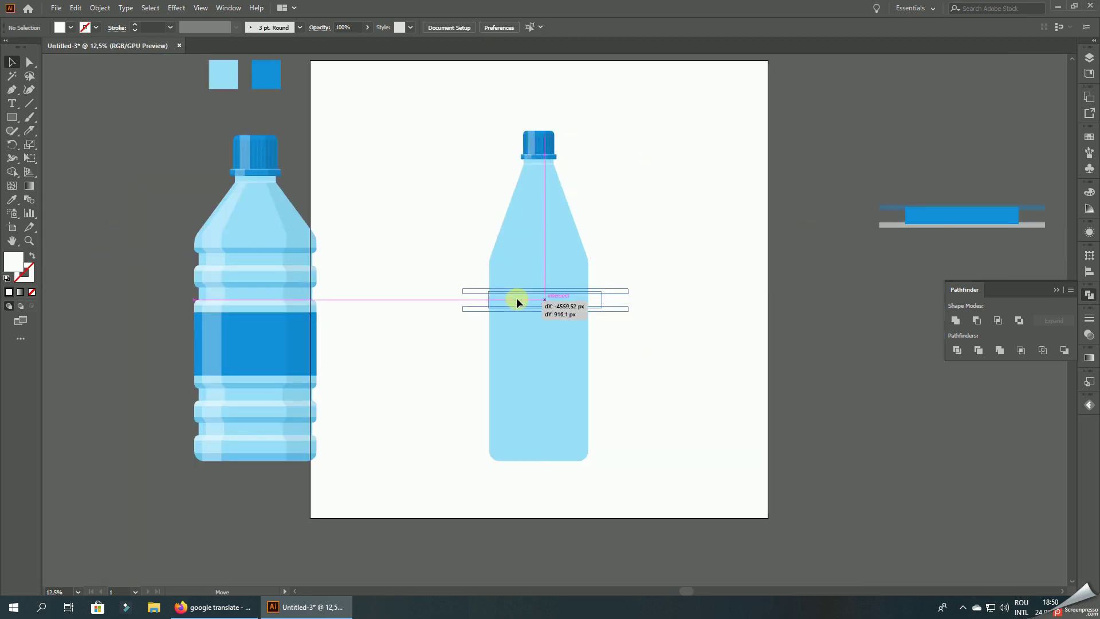
{"action": "right_click", "coordinate": [522, 280]}
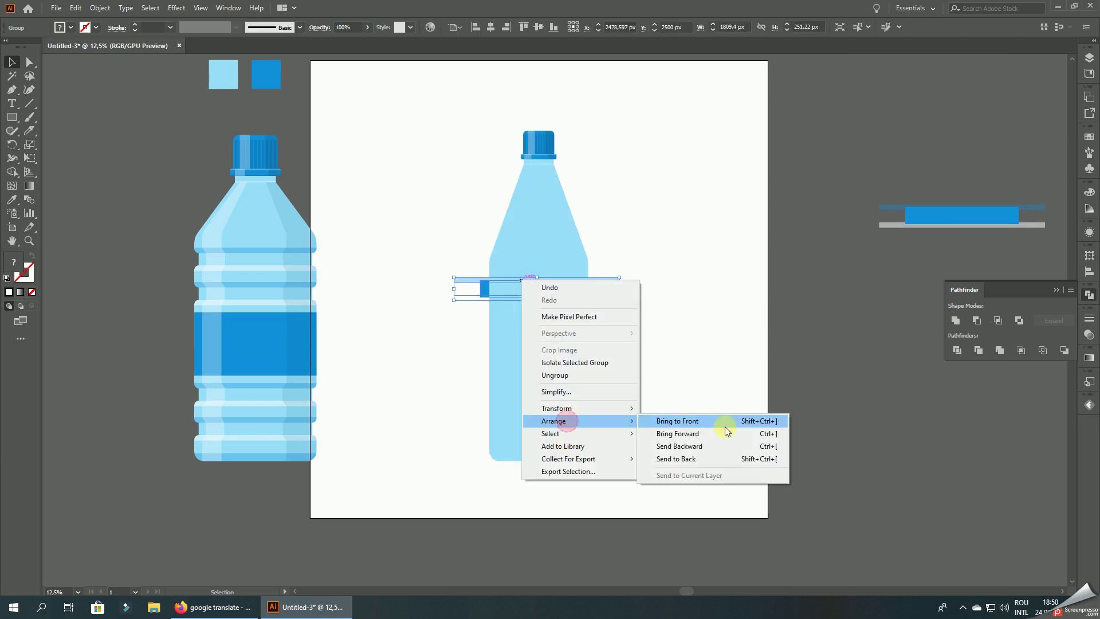
{"action": "left_click", "coordinate": [724, 427]}
{"action": "scroll", "coordinate": [542, 281], "scroll_direction": "up", "scroll_amount": 2}
{"action": "scroll", "coordinate": [545, 300], "scroll_direction": "up", "scroll_amount": 1}
{"action": "scroll", "coordinate": [512, 341], "scroll_direction": "up", "scroll_amount": 1}
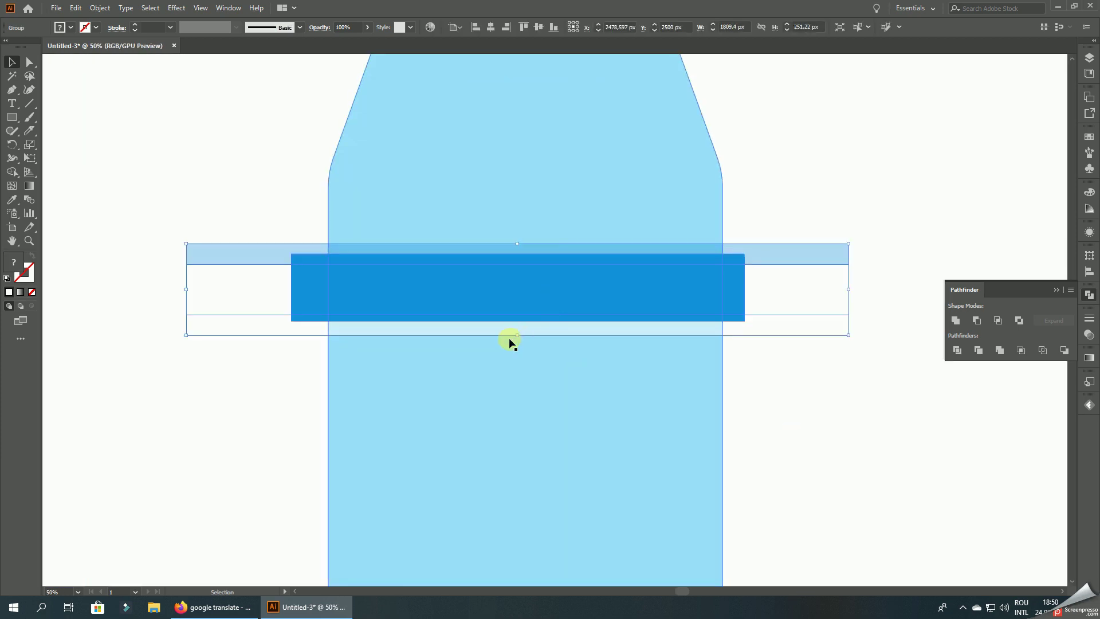
{"action": "left_click_drag", "start_coordinate": [520, 336], "coordinate": [517, 292]}
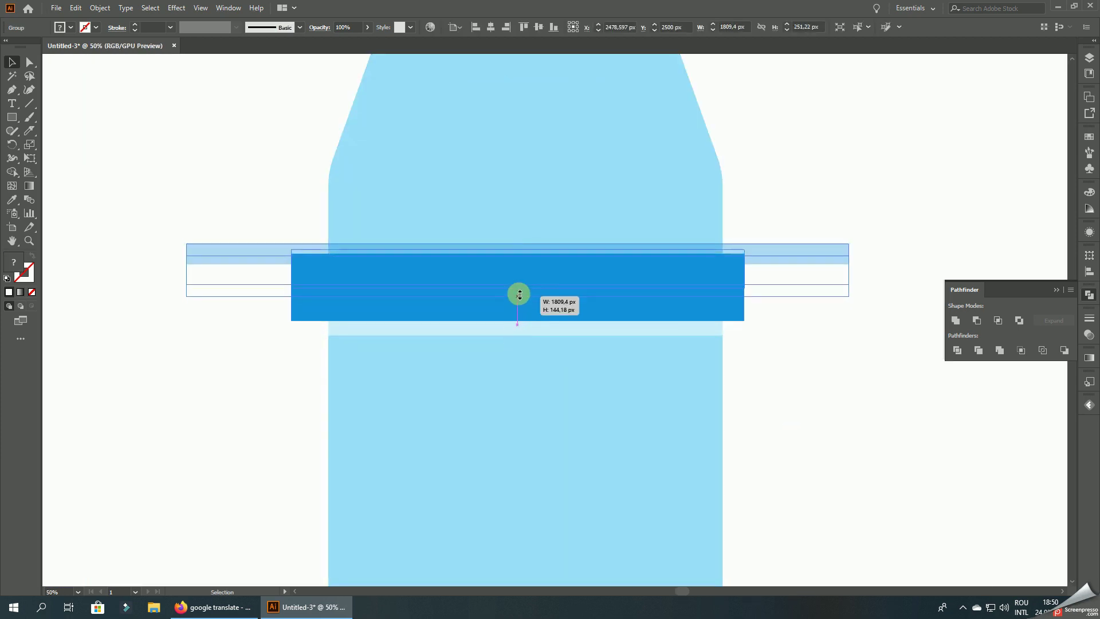
{"action": "left_click", "coordinate": [495, 30]}
{"action": "left_click", "coordinate": [762, 112]}
{"action": "scroll", "coordinate": [733, 102], "scroll_direction": "down", "scroll_amount": 3}
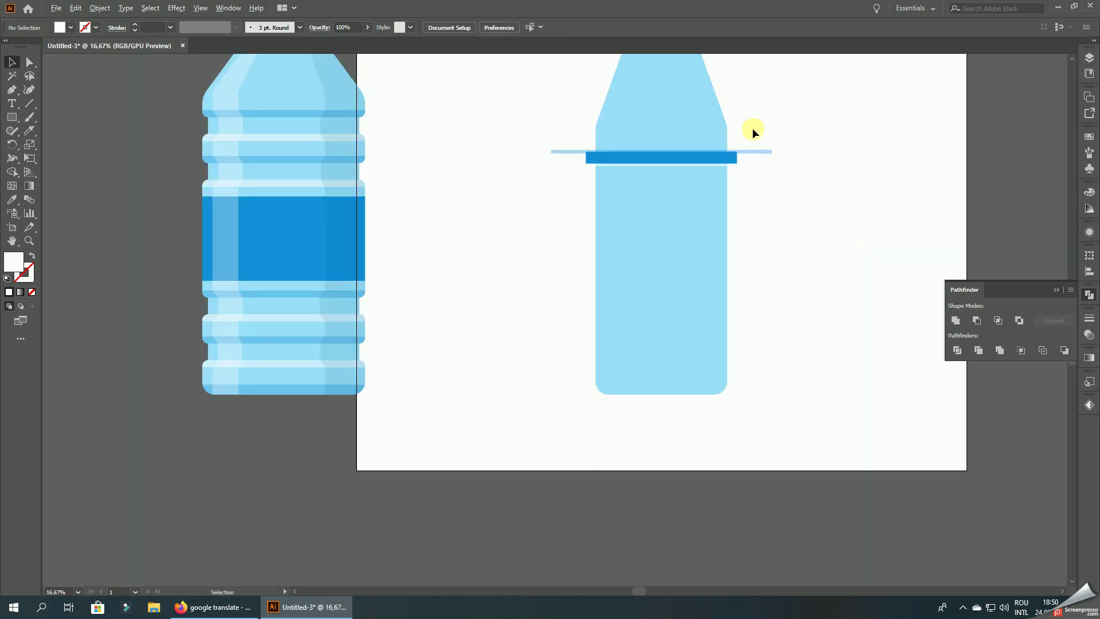
{"action": "scroll", "coordinate": [753, 131], "scroll_direction": "up", "scroll_amount": 2}
- Ungroup the band and trim the dark blue rectangle to the bottle's width
{"action": "left_click", "coordinate": [699, 184]}
{"action": "left_click", "coordinate": [752, 118]}
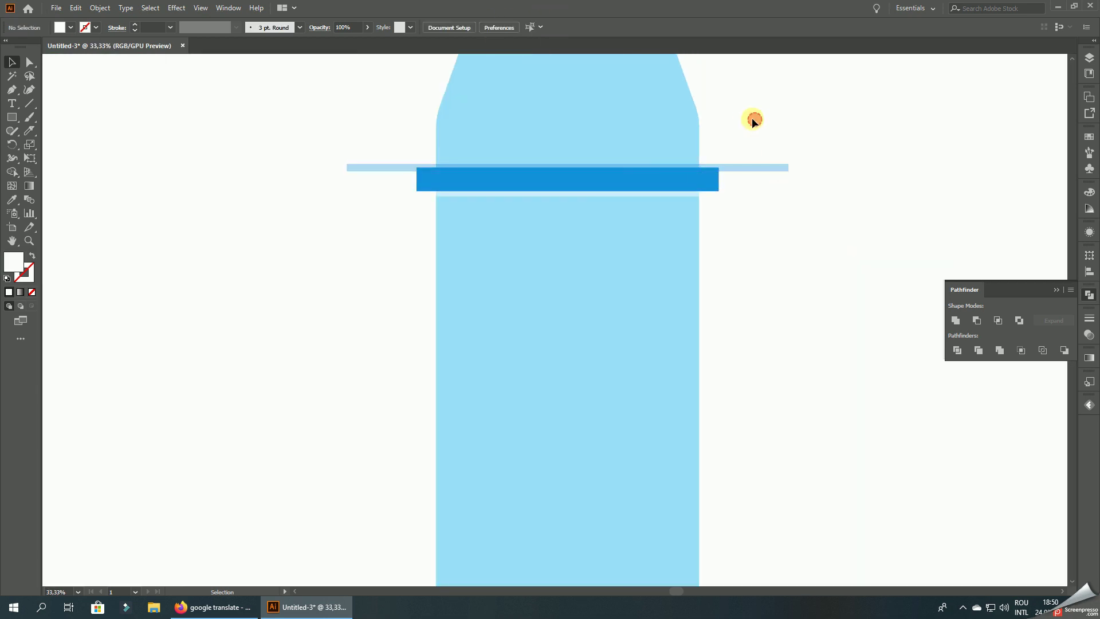
{"action": "right_click", "coordinate": [641, 174]}
{"action": "left_click", "coordinate": [694, 271]}
{"action": "scroll", "coordinate": [668, 172], "scroll_direction": "up", "scroll_amount": 1}
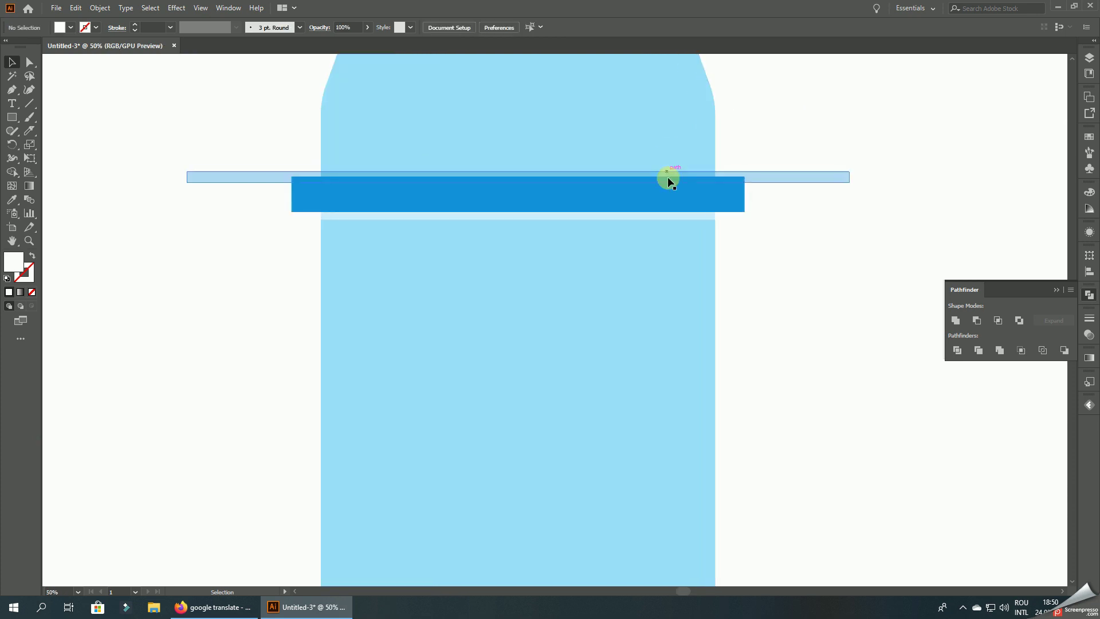
{"action": "left_click", "coordinate": [672, 185]}
{"action": "left_click_drag", "start_coordinate": [744, 194], "coordinate": [700, 191]}
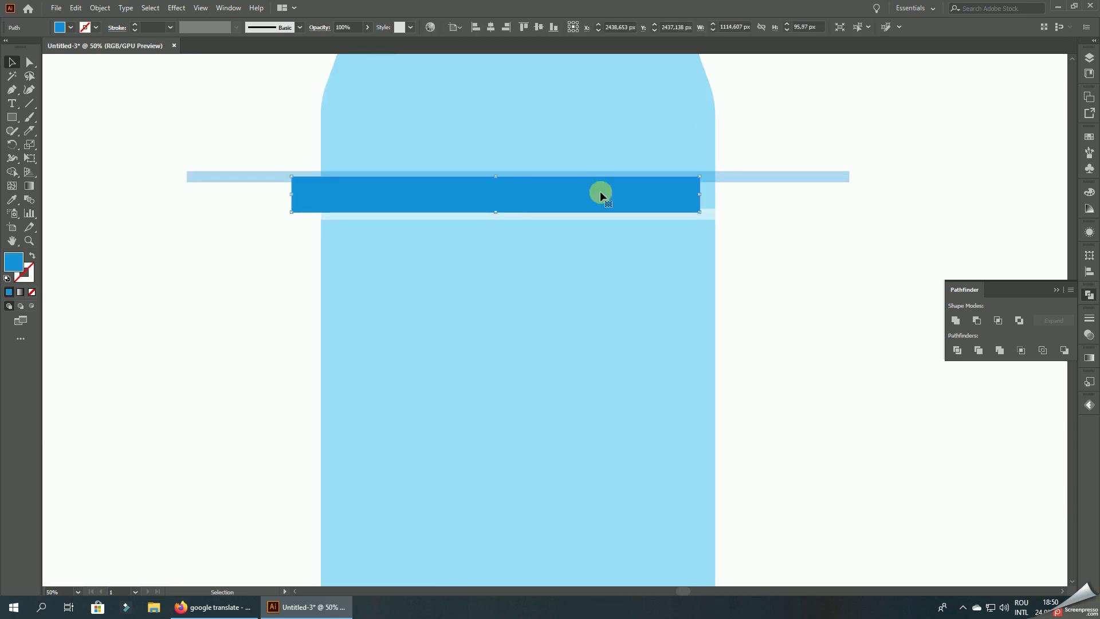
{"action": "left_click_drag", "start_coordinate": [296, 194], "coordinate": [329, 195]}
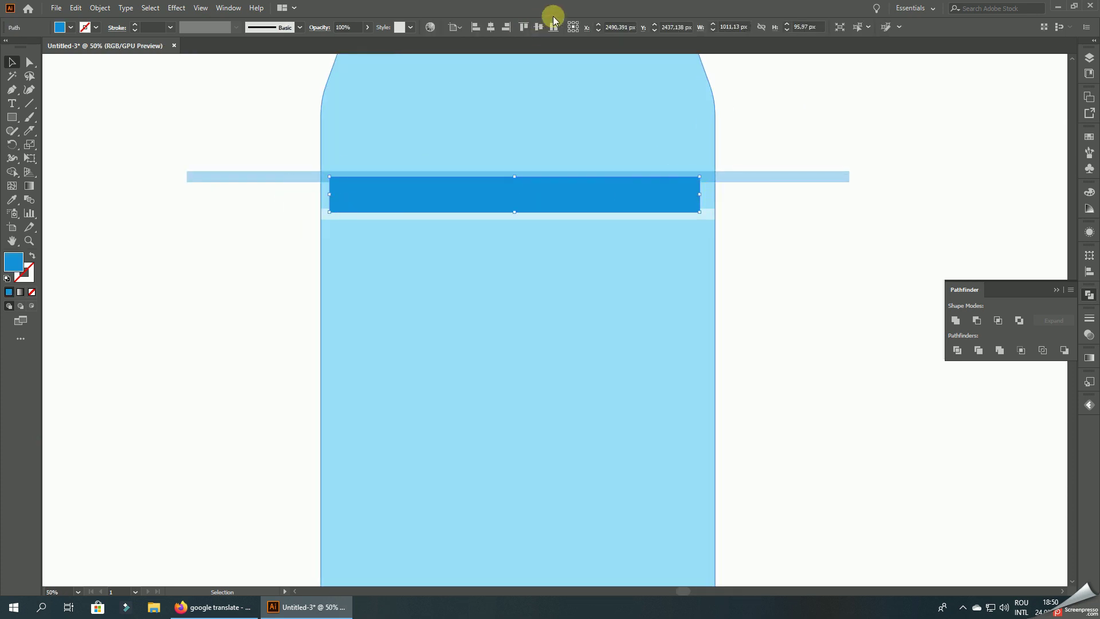
{"action": "left_click", "coordinate": [506, 27]}
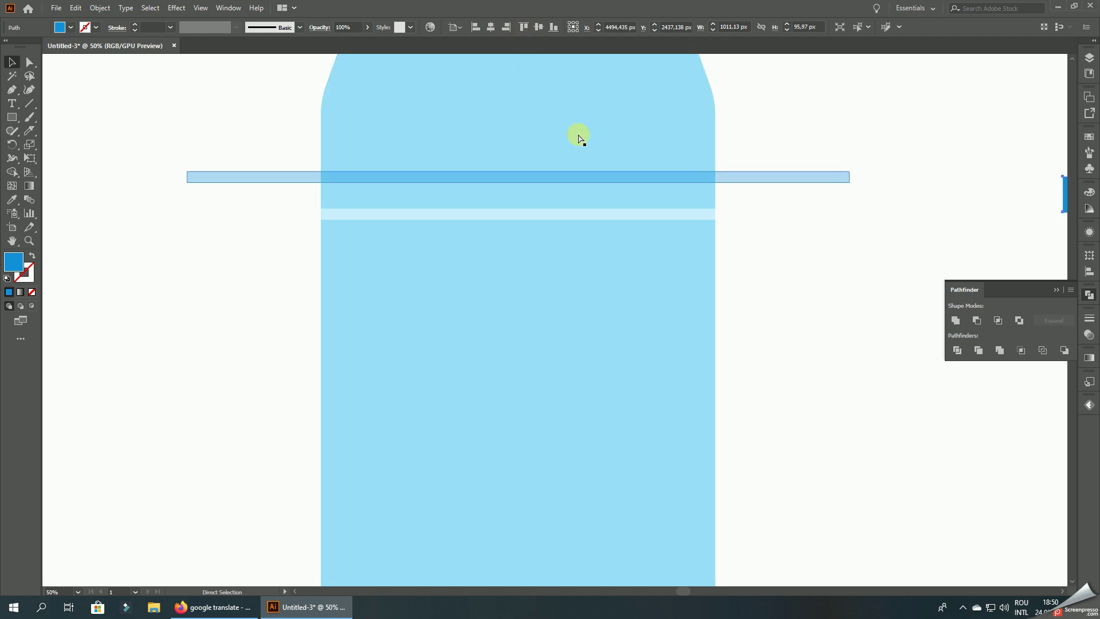
{"action": "key", "text": "ctrl+z"}
- Regroup the band pieces and shorten the group slightly
{"action": "left_click", "coordinate": [831, 353]}
{"action": "left_click", "coordinate": [745, 177]}
{"action": "left_click", "coordinate": [567, 122], "text": "shift"}
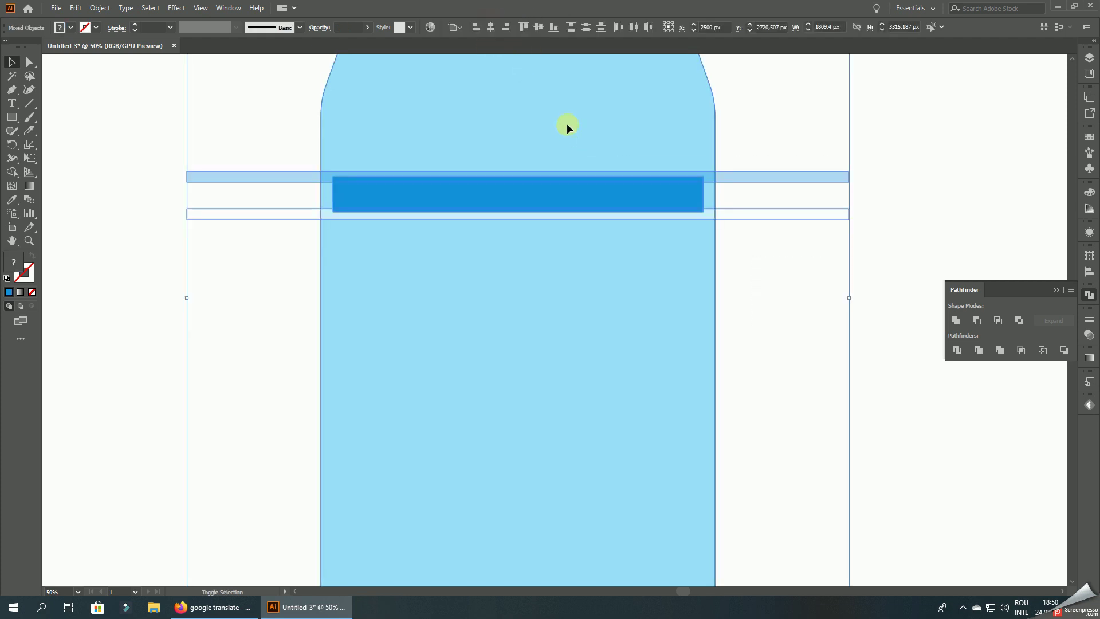
{"action": "right_click", "coordinate": [589, 115]}
{"action": "left_click", "coordinate": [644, 194]}
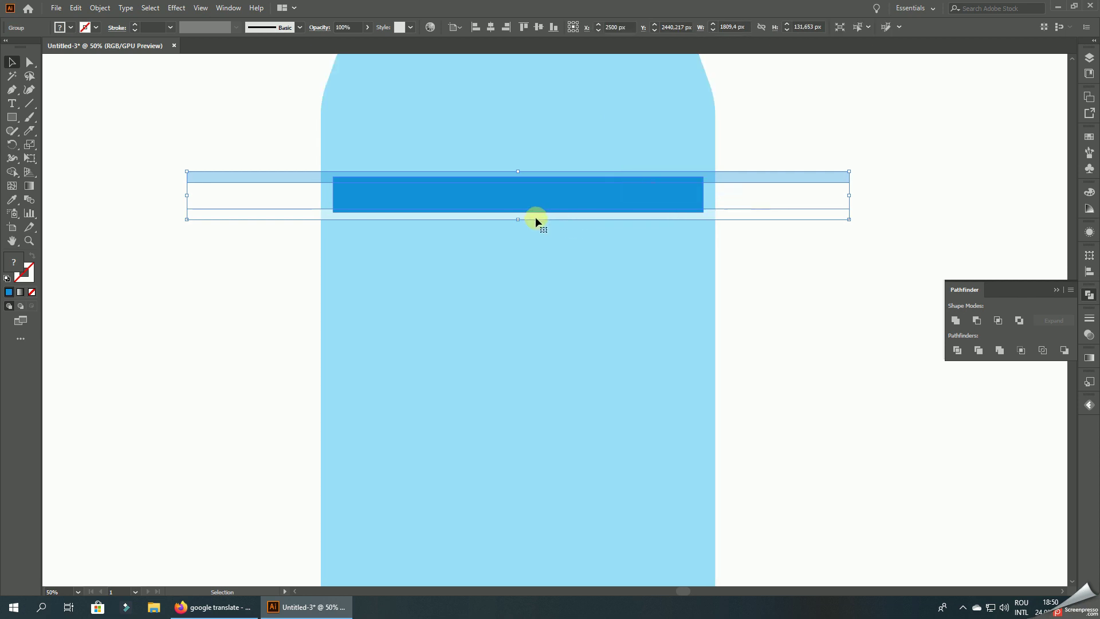
{"action": "left_click_drag", "start_coordinate": [520, 222], "coordinate": [518, 210]}
- Copy the band-and-line set lower down the bottle and repeat it three times with Ctrl+D
{"action": "left_click", "coordinate": [791, 300]}
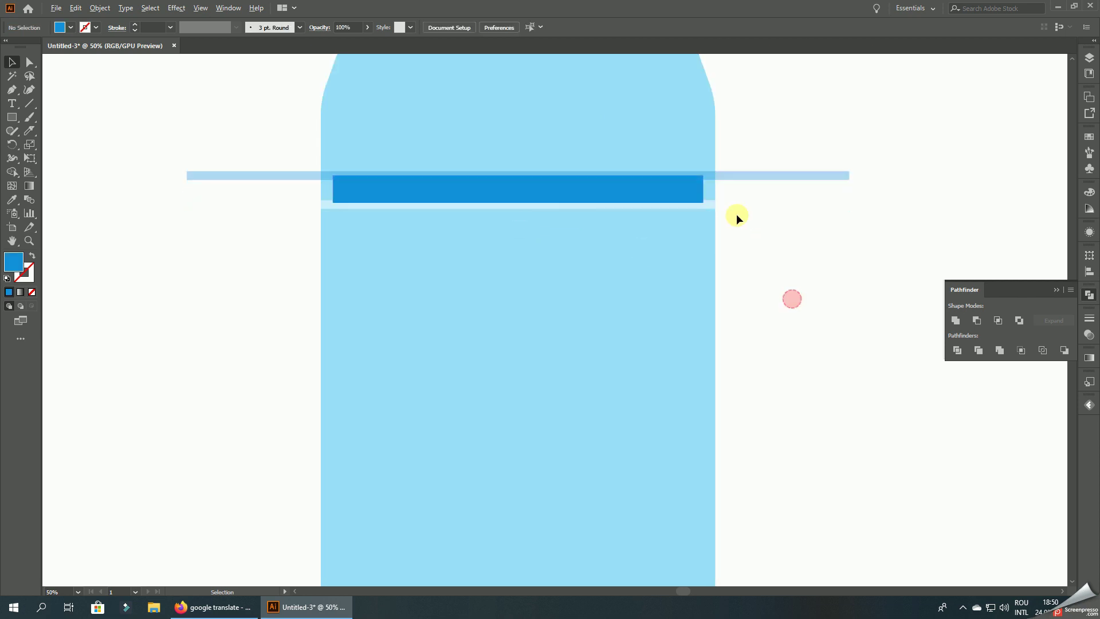
{"action": "scroll", "coordinate": [682, 213], "scroll_direction": "down", "scroll_amount": 2}
{"action": "mouse_move", "coordinate": [663, 189]}
{"action": "left_mouse_down"}
{"action": "mouse_move", "coordinate": [659, 164]}
{"action": "mouse_move", "coordinate": [651, 211]}
{"action": "left_mouse_up"}
{"action": "scroll", "coordinate": [630, 282], "scroll_direction": "down", "scroll_amount": 3}
{"action": "key", "text": "ctrl+d"}
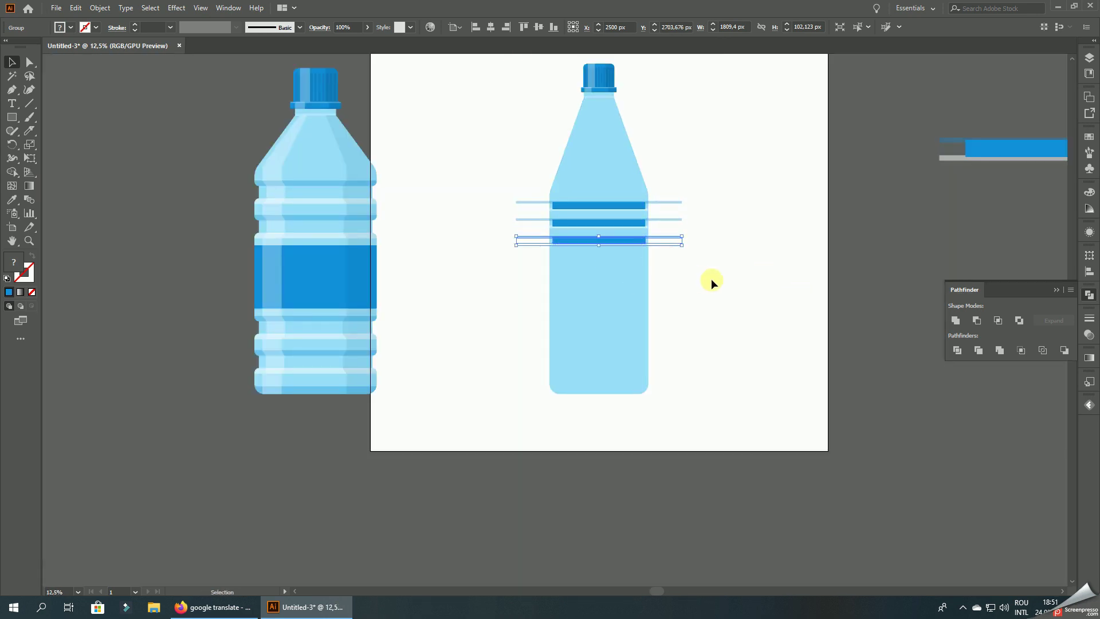
{"action": "key", "text": "ctrl+d"}
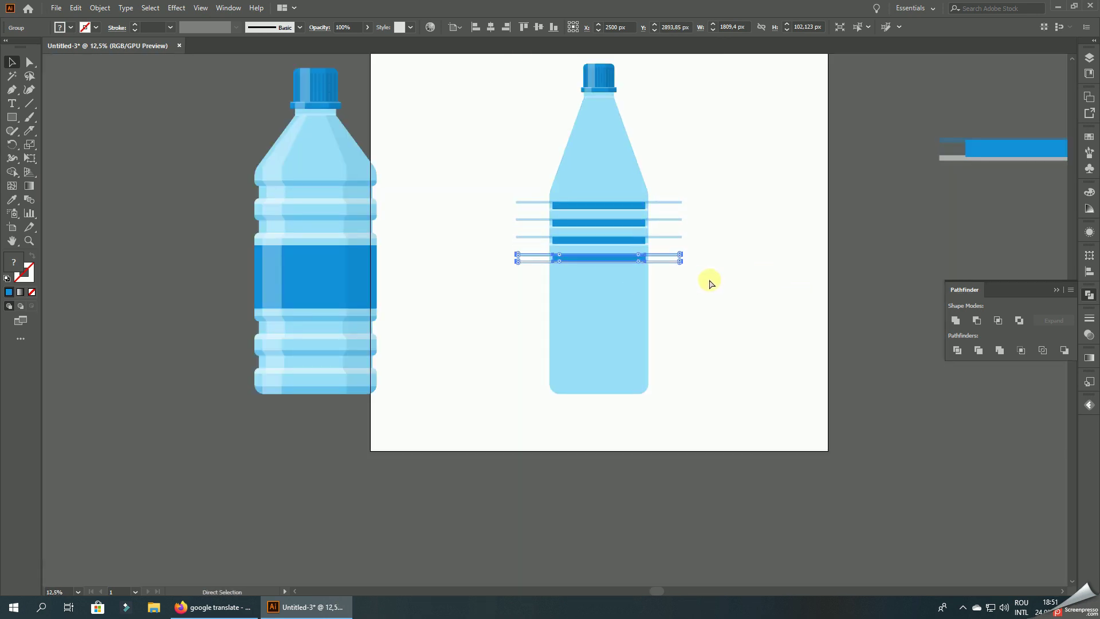
{"action": "key", "text": "ctrl+d"}
{"action": "key", "text": "ctrl+d"}
- Try shifting the bands further down, then undo the move and the extra band copies
{"action": "mouse_move", "coordinate": [711, 290]}
{"action": "left_mouse_down"}
{"action": "mouse_move", "coordinate": [652, 197]}
{"action": "mouse_move", "coordinate": [635, 287]}
{"action": "left_mouse_up"}
{"action": "left_click", "coordinate": [768, 282]}
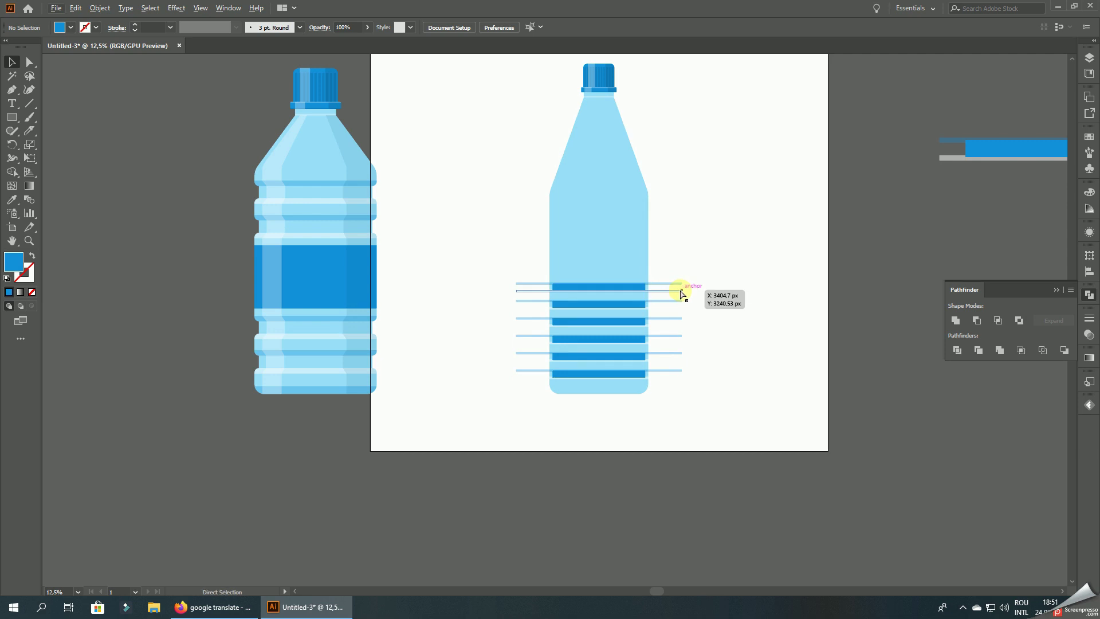
{"action": "key", "text": "ctrl+z"}
{"action": "key", "text": "ctrl+z"}
{"action": "key", "text": "ctrl+z"}
{"action": "left_click", "coordinate": [709, 290]}
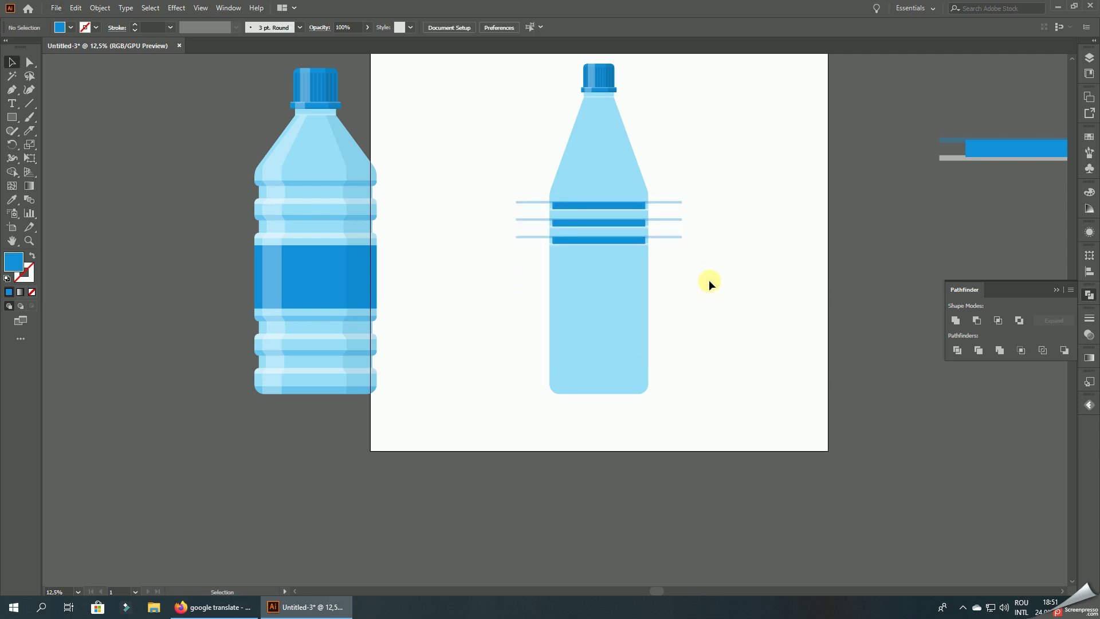
{"action": "scroll", "coordinate": [662, 191], "scroll_direction": "up", "scroll_amount": 1}
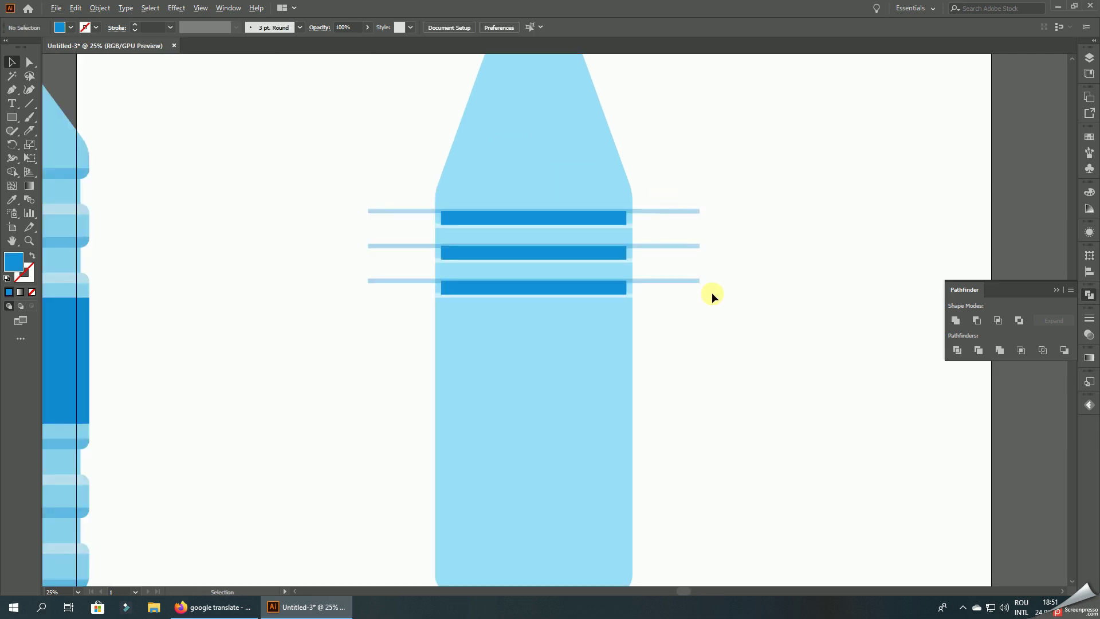
{"action": "scroll", "coordinate": [710, 292], "scroll_direction": "down", "scroll_amount": 1}
{"action": "left_click_drag", "start_coordinate": [737, 314], "coordinate": [688, 217]}
{"action": "scroll", "coordinate": [663, 291], "scroll_direction": "up", "scroll_amount": 1}
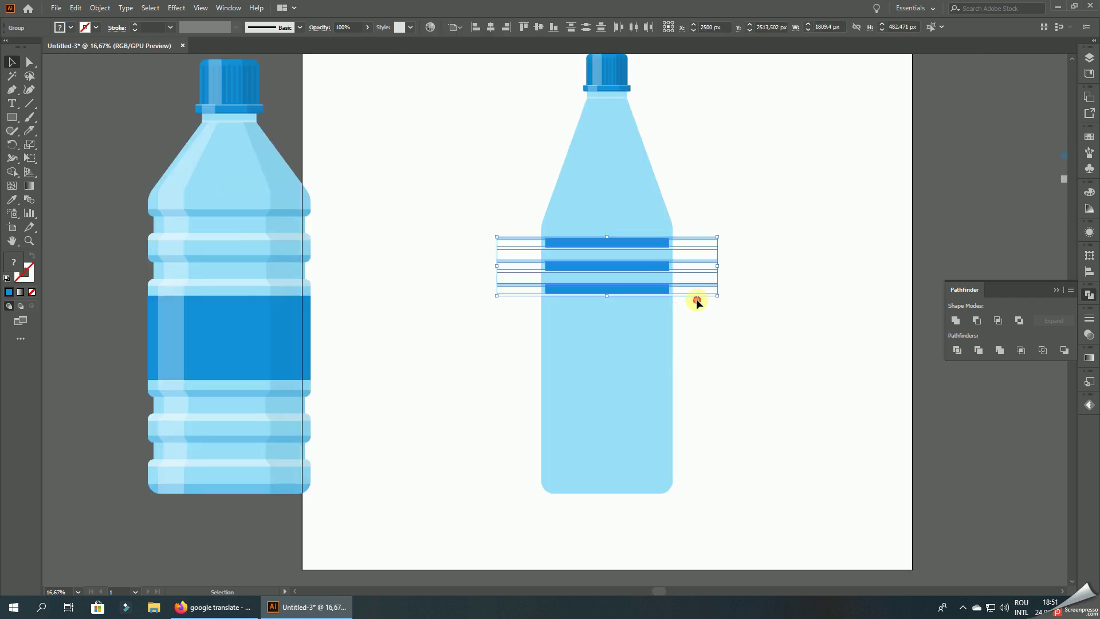
{"action": "key", "text": "ctrl+z"}
{"action": "key", "text": "ctrl+z"}
{"action": "key", "text": "ctrl+z"}
{"action": "key", "text": "ctrl+z"}
- Copy the blue band lower again and repeat with Ctrl+D until the sets reach the base
{"action": "scroll", "coordinate": [707, 281], "scroll_direction": "down", "scroll_amount": 3}
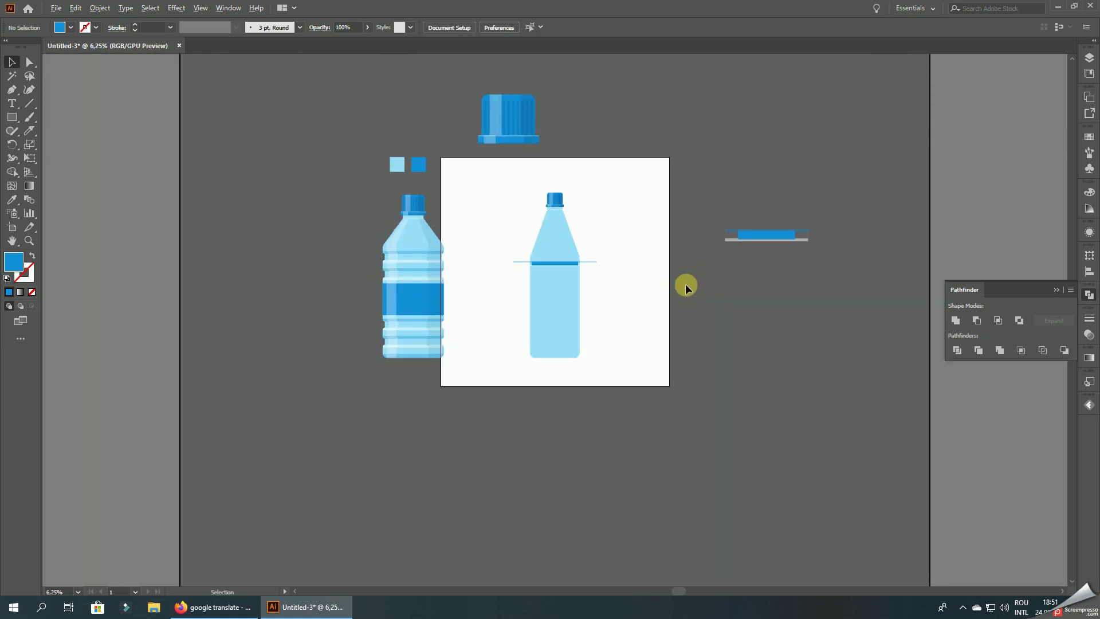
{"action": "scroll", "coordinate": [577, 289], "scroll_direction": "up", "scroll_amount": 3}
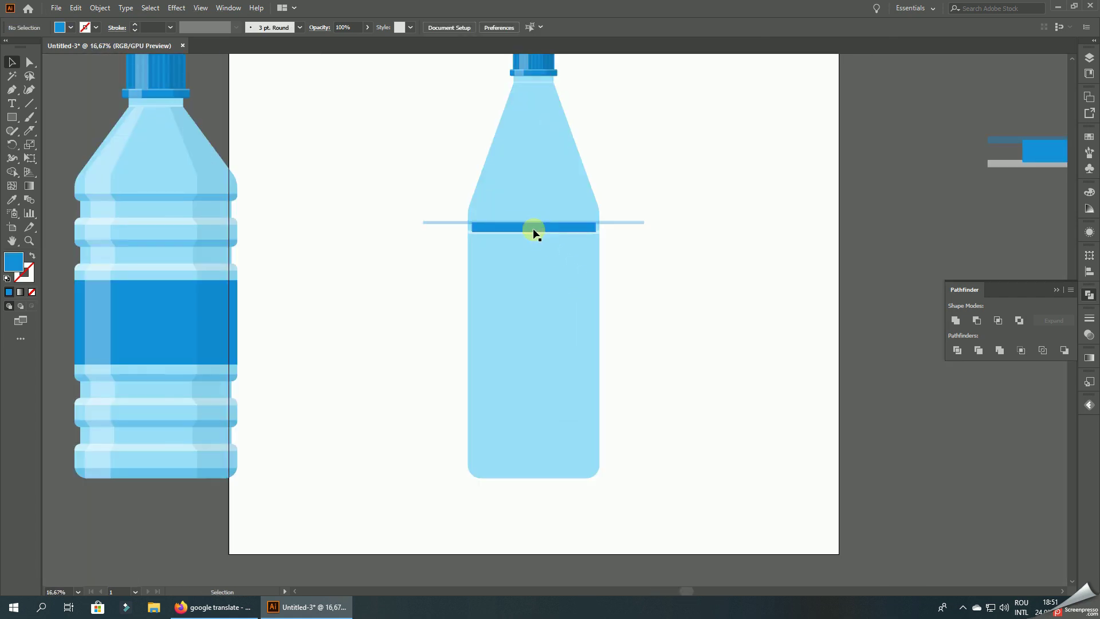
{"action": "left_click_drag", "start_coordinate": [518, 243], "coordinate": [521, 264]}
{"action": "key", "text": "ctrl+d"}
{"action": "key", "text": "ctrl+d"}
{"action": "key", "text": "ctrl+d"}
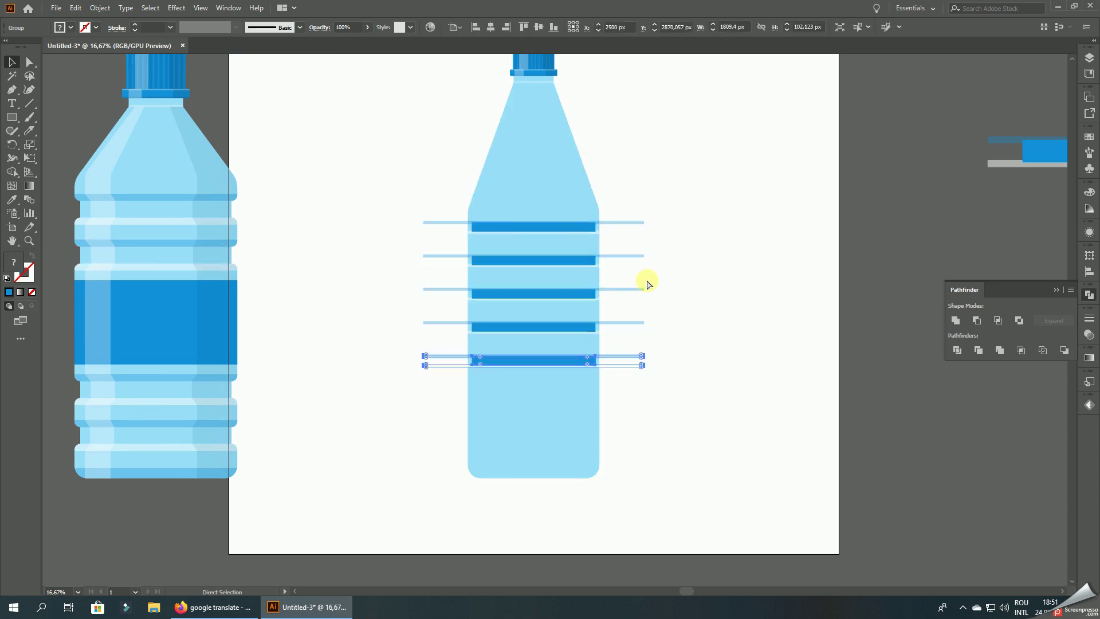
{"action": "key", "text": "ctrl+d"}
{"action": "key", "text": "ctrl+d"}
{"action": "key", "text": "ctrl+d"}
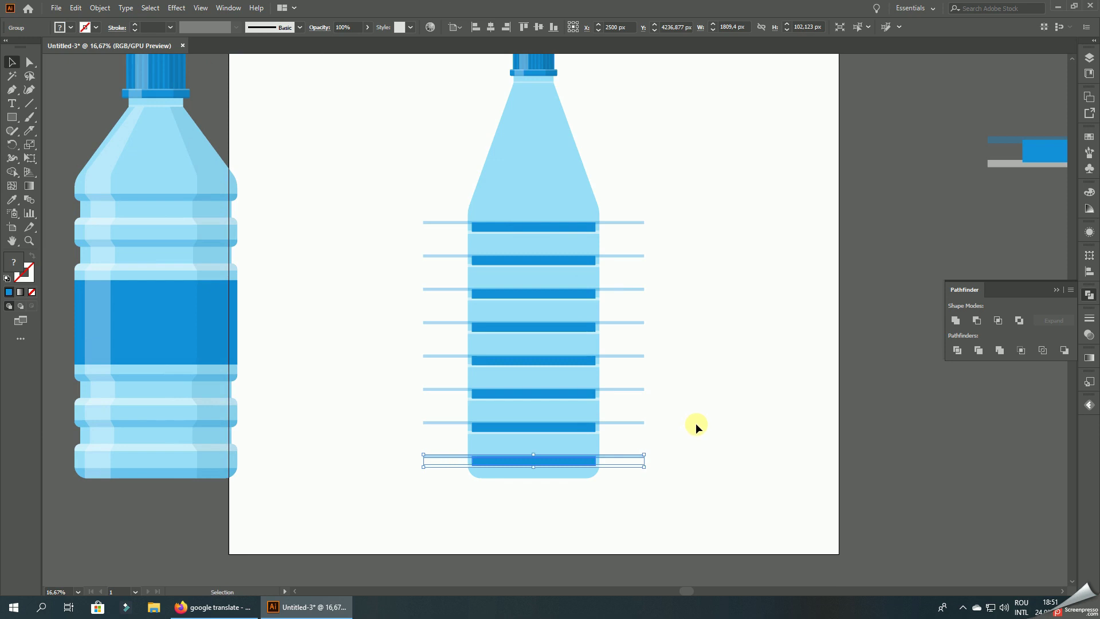
{"action": "key", "text": "ctrl+z"}
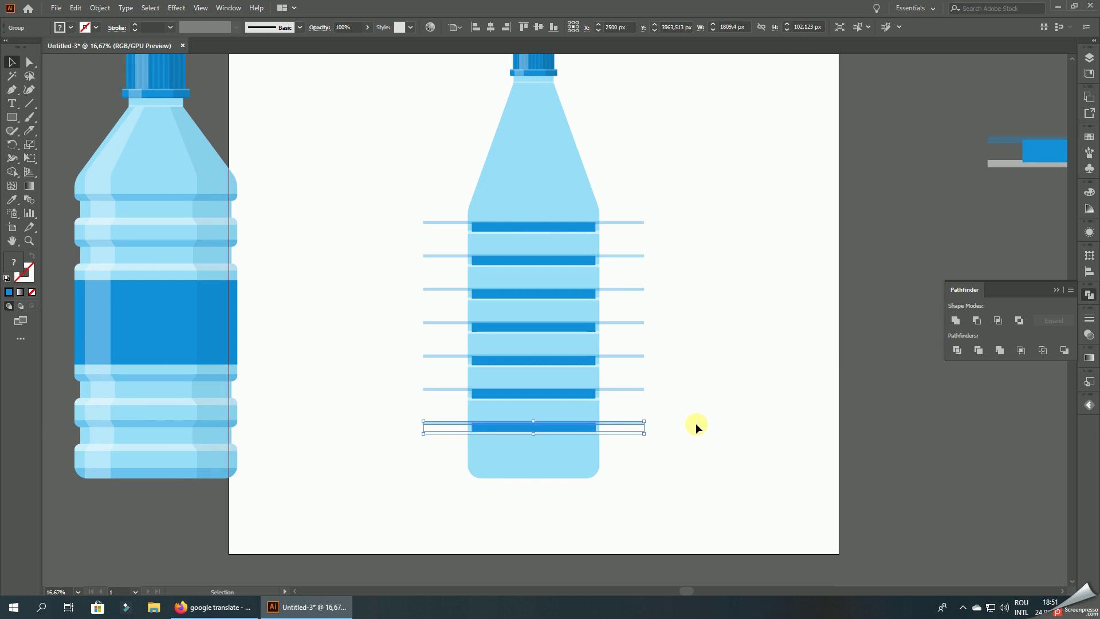
{"action": "key", "text": "ctrl+shift+z"}
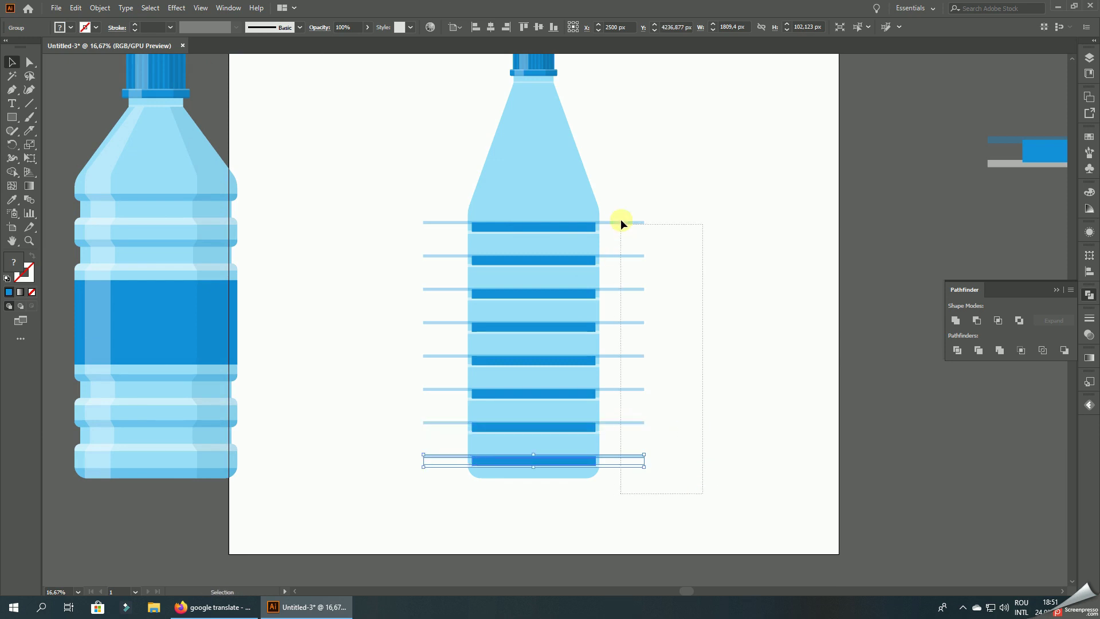
- Select all the band-and-line sets together with the bottle body
{"action": "left_click_drag", "start_coordinate": [621, 223], "coordinate": [621, 224]}
{"action": "scroll", "coordinate": [620, 225], "scroll_direction": "up", "scroll_amount": 3, "text": "alt"}
{"action": "scroll", "coordinate": [599, 397], "scroll_direction": "down", "scroll_amount": 1, "text": "alt"}
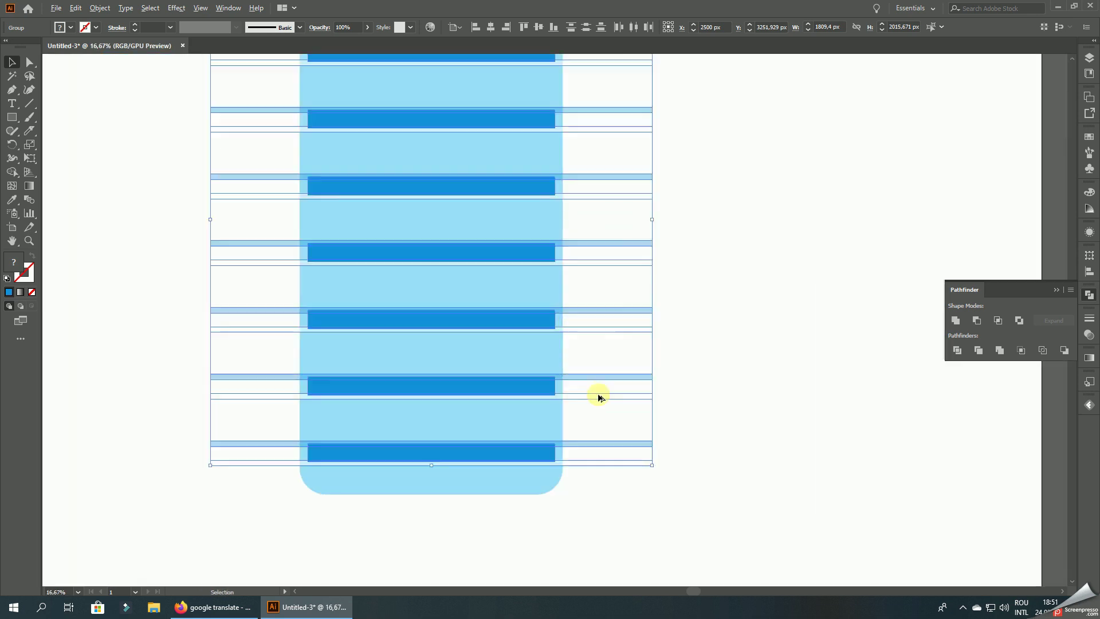
{"action": "scroll", "coordinate": [598, 397], "scroll_direction": "down", "scroll_amount": 1, "text": "alt"}
{"action": "left_click", "coordinate": [512, 279], "text": "shift"}
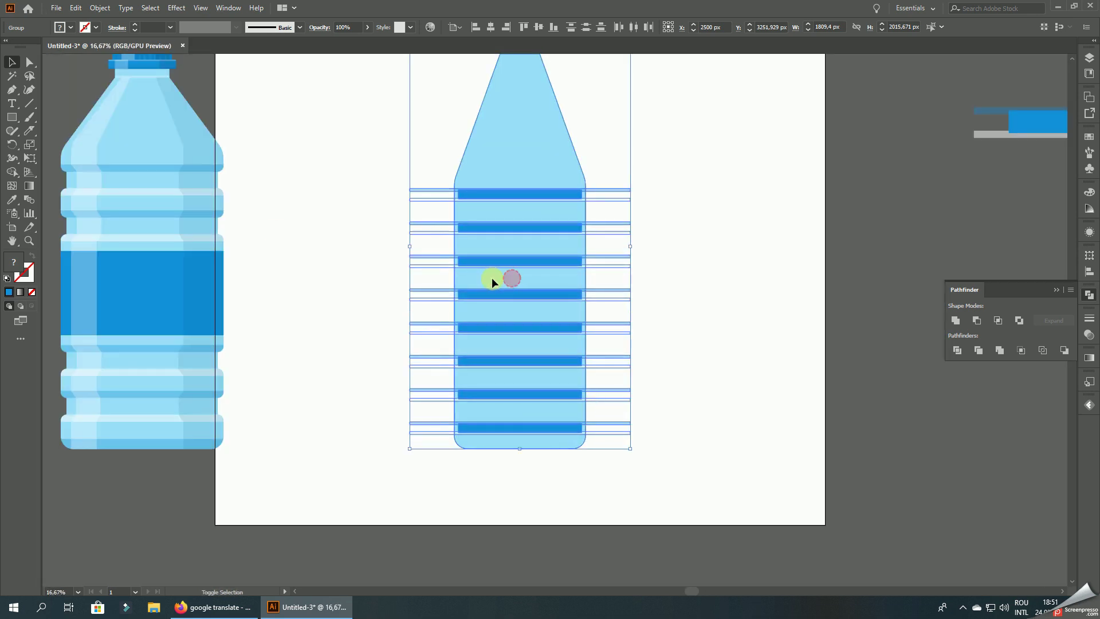
- Merge the gap squares beside the first four bands into the body with Shape Builder
{"action": "left_click", "coordinate": [12, 170]}
{"action": "scroll", "coordinate": [530, 188], "scroll_direction": "up", "scroll_amount": 2, "text": "alt"}
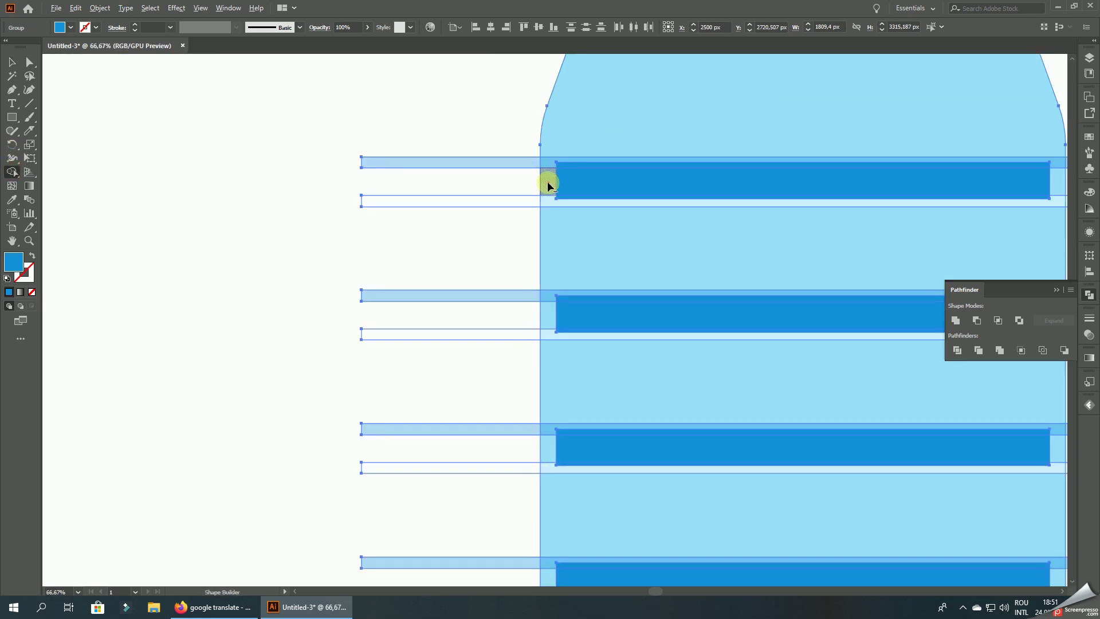
{"action": "left_click", "coordinate": [548, 185]}
{"action": "left_click", "coordinate": [546, 317]}
{"action": "scroll", "coordinate": [528, 457], "scroll_direction": "down", "scroll_amount": 3}
{"action": "scroll", "coordinate": [528, 457], "scroll_direction": "right", "scroll_amount": 2}
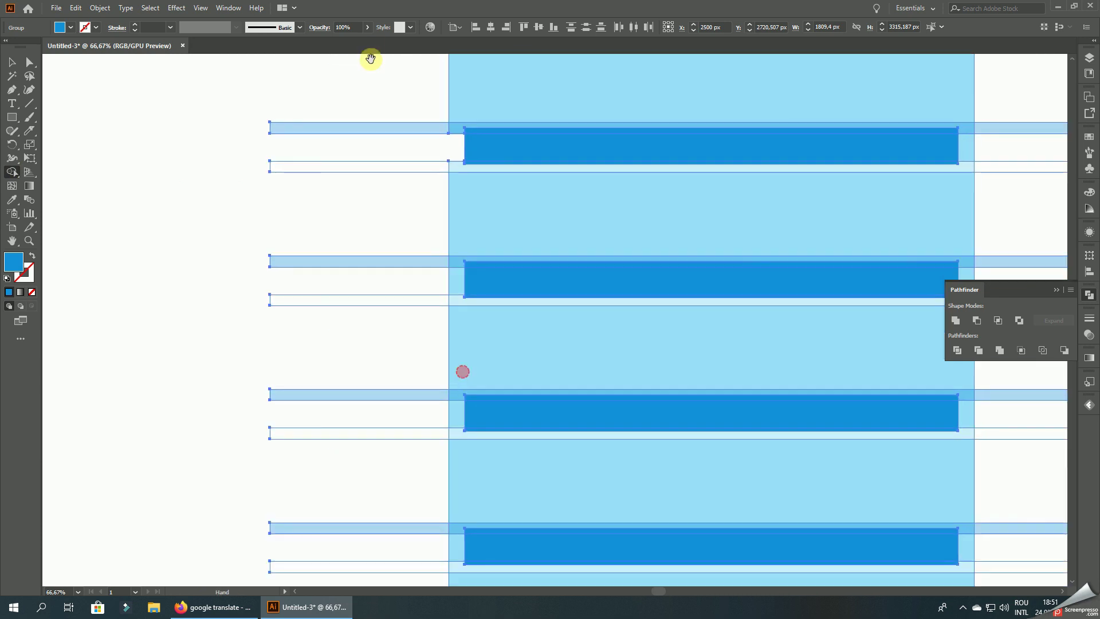
{"action": "left_click", "coordinate": [455, 283]}
{"action": "left_click", "coordinate": [453, 412]}
- Merge the gap along the lower band and bring the remaining band gaps into view
{"action": "mouse_move", "coordinate": [416, 381]}
{"action": "left_mouse_down"}
{"action": "mouse_move", "coordinate": [350, 373]}
{"action": "mouse_move", "coordinate": [318, 125]}
{"action": "left_mouse_up"}
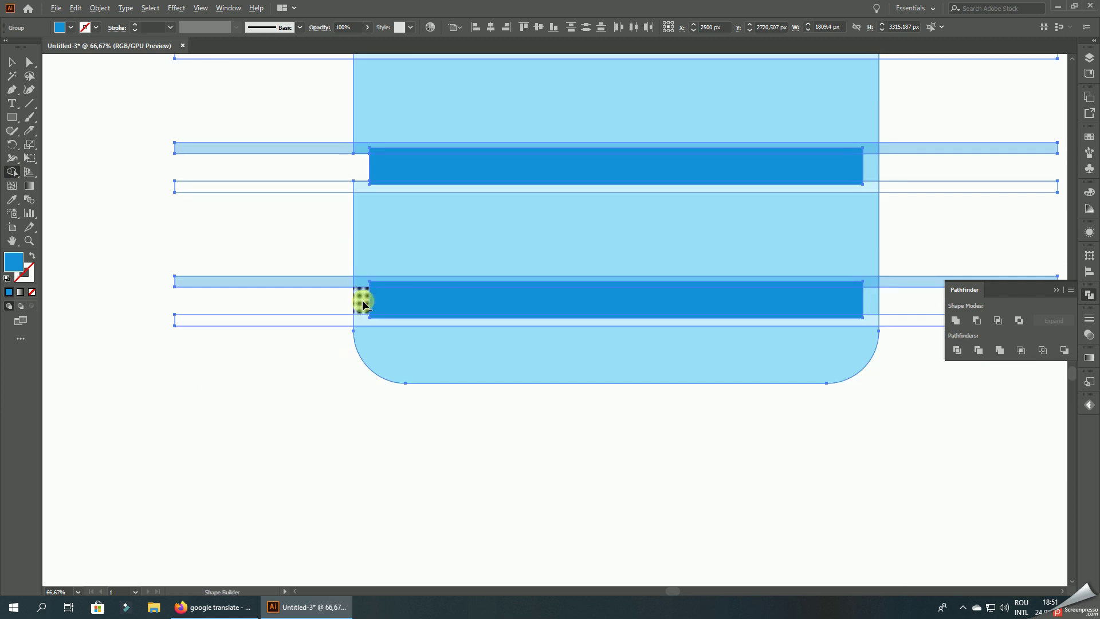
{"action": "left_click_drag", "start_coordinate": [360, 303], "coordinate": [899, 301]}
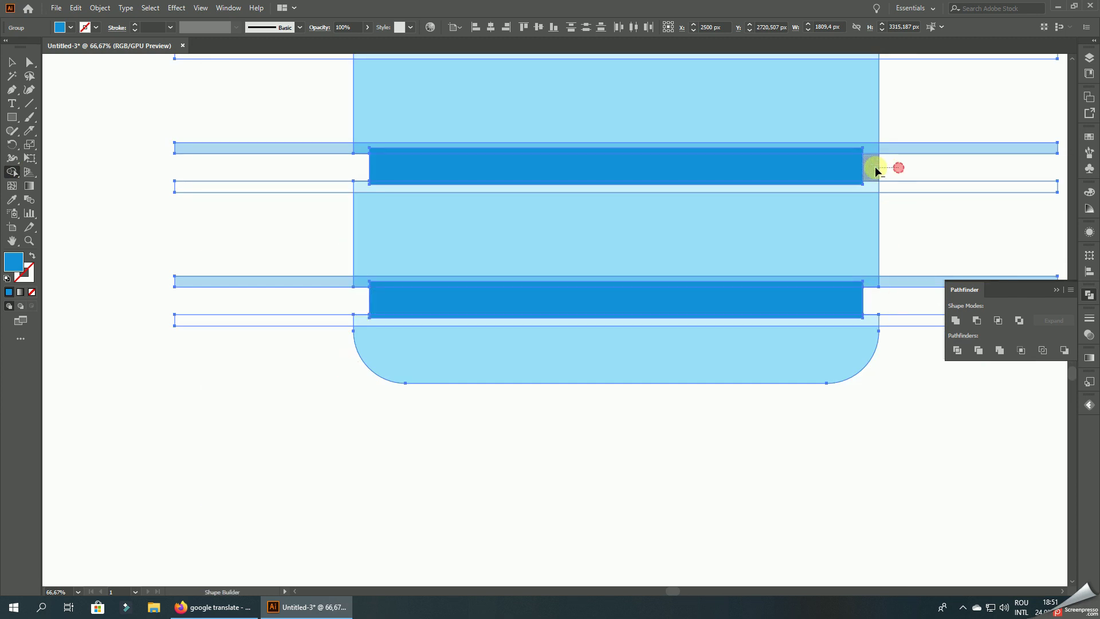
{"action": "left_click_drag", "start_coordinate": [933, 71], "coordinate": [728, 367]}
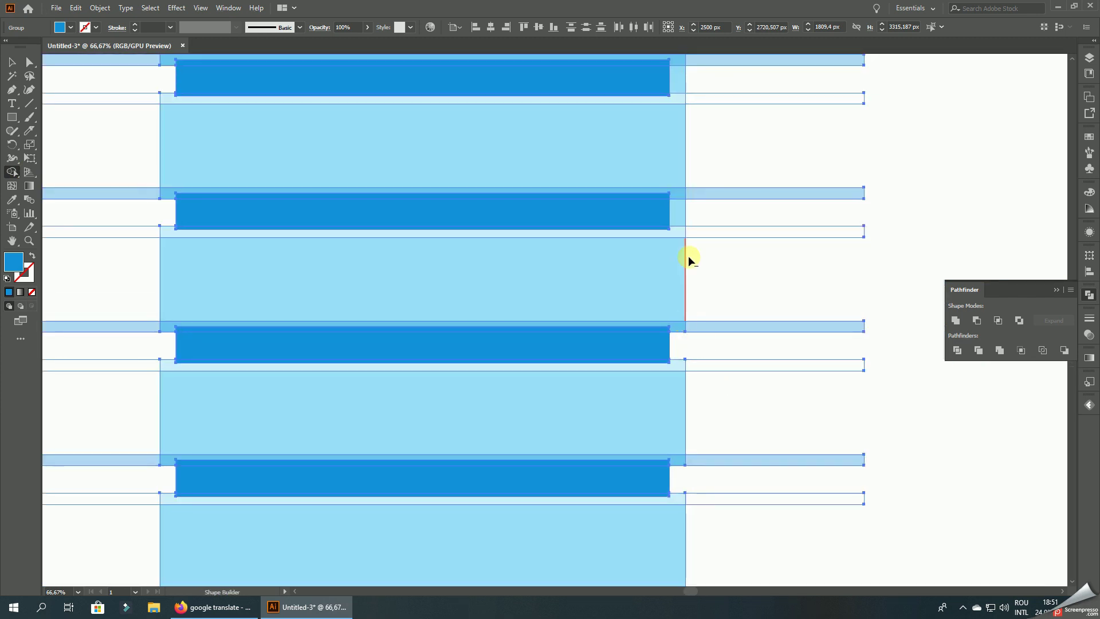
{"action": "mouse_move", "coordinate": [712, 79]}
{"action": "left_mouse_down"}
{"action": "mouse_move", "coordinate": [706, 163]}
{"action": "mouse_move", "coordinate": [682, 156]}
{"action": "left_mouse_up"}
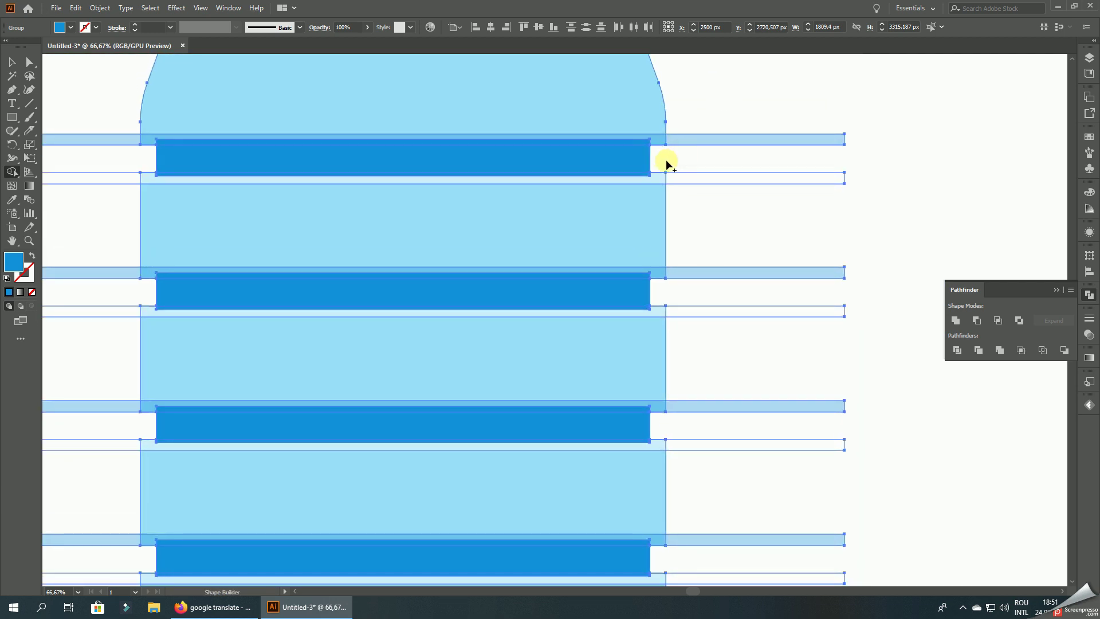
{"action": "scroll", "coordinate": [666, 165], "scroll_direction": "down", "scroll_amount": 3, "text": "alt"}
- Delete all eight dark blue bands from the bottle using Direct Selection
{"action": "key", "text": "a"}
{"action": "left_click", "coordinate": [119, 68]}
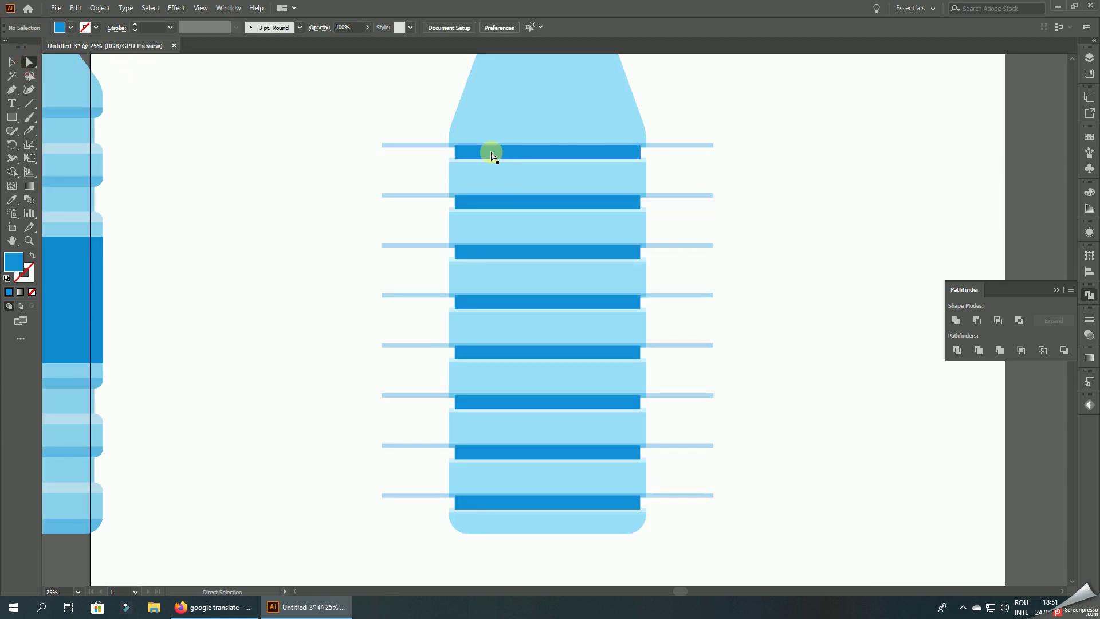
{"action": "left_click", "coordinate": [492, 153]}
{"action": "key", "text": "Delete"}
{"action": "left_click", "coordinate": [493, 202]}
{"action": "key", "text": "Delete"}
{"action": "left_click", "coordinate": [499, 252]}
{"action": "key", "text": "Delete"}
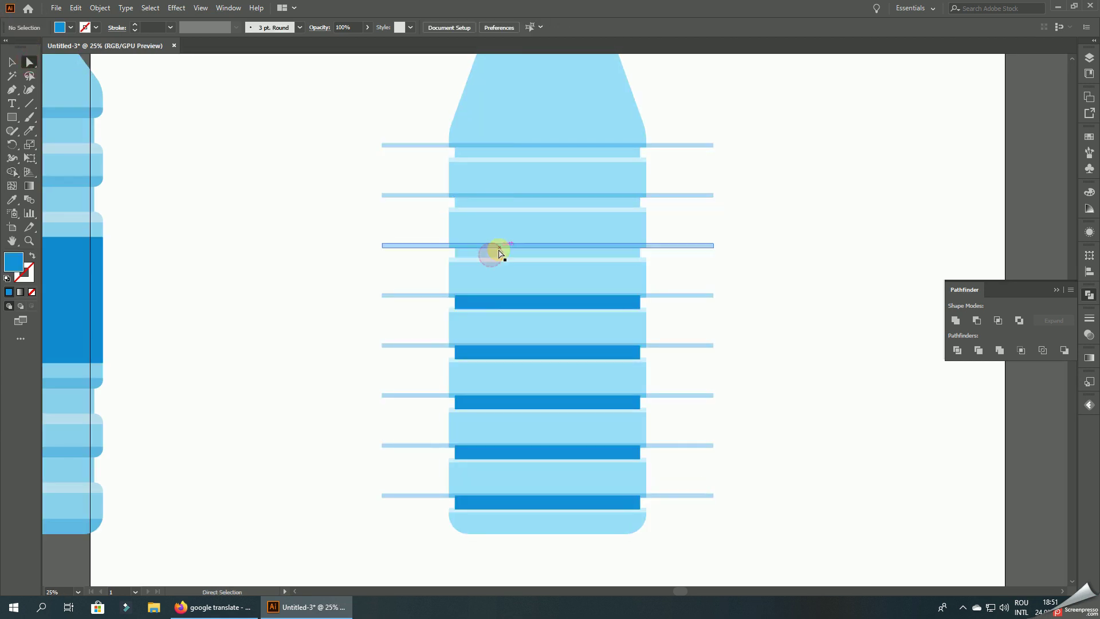
{"action": "left_click", "coordinate": [490, 303]}
{"action": "key", "text": "Delete"}
{"action": "left_click", "coordinate": [495, 352]}
{"action": "key", "text": "Delete"}
{"action": "left_click", "coordinate": [497, 402]}
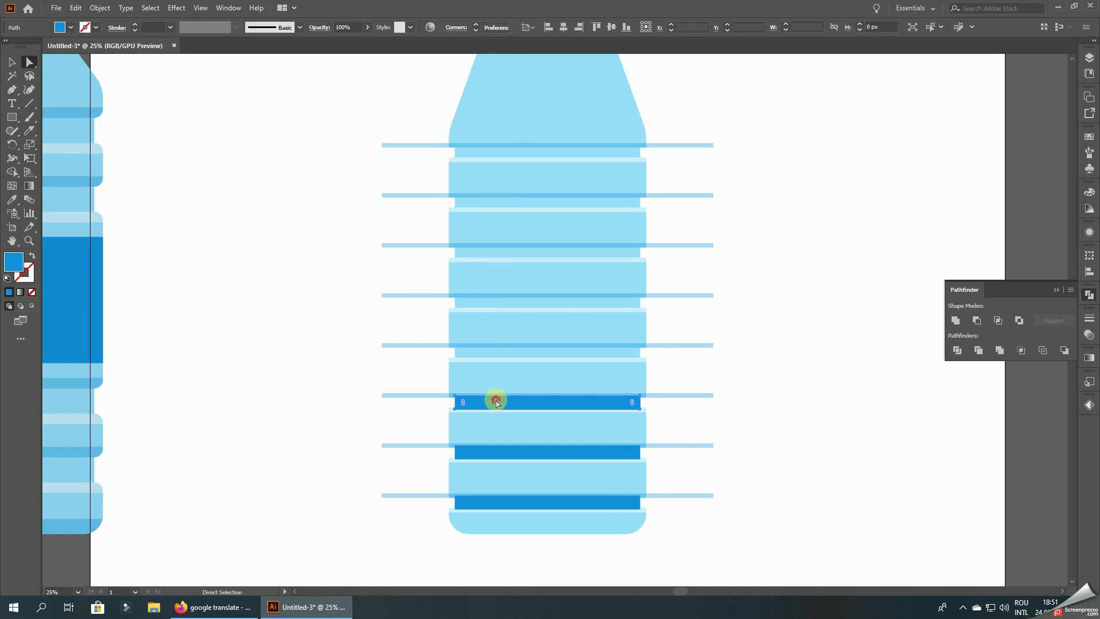
{"action": "key", "text": "Delete"}
{"action": "left_click", "coordinate": [507, 452]}
{"action": "key", "text": "Delete"}
{"action": "left_click", "coordinate": [510, 502]}
{"action": "key", "text": "Delete"}
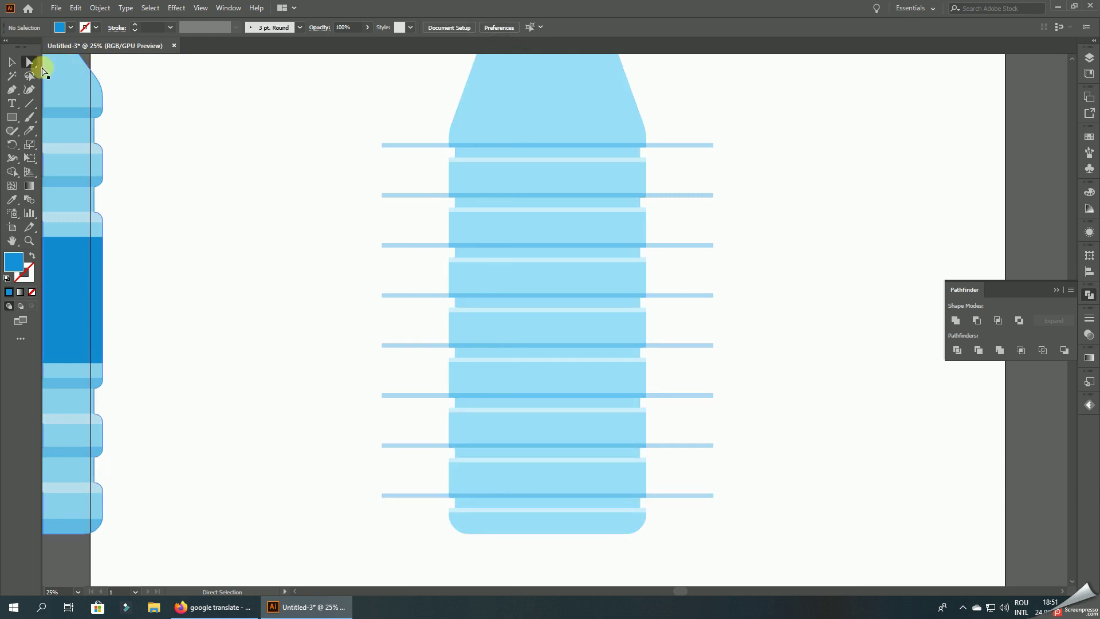
- Bring the whole bottle group in front of the horizontal lines with Arrange > Bring to Front
{"action": "key", "text": "v"}
{"action": "left_click", "coordinate": [483, 107]}
{"action": "scroll", "coordinate": [484, 108], "scroll_direction": "down", "scroll_amount": 1}
{"action": "left_click_drag", "start_coordinate": [649, 114], "coordinate": [644, 216]}
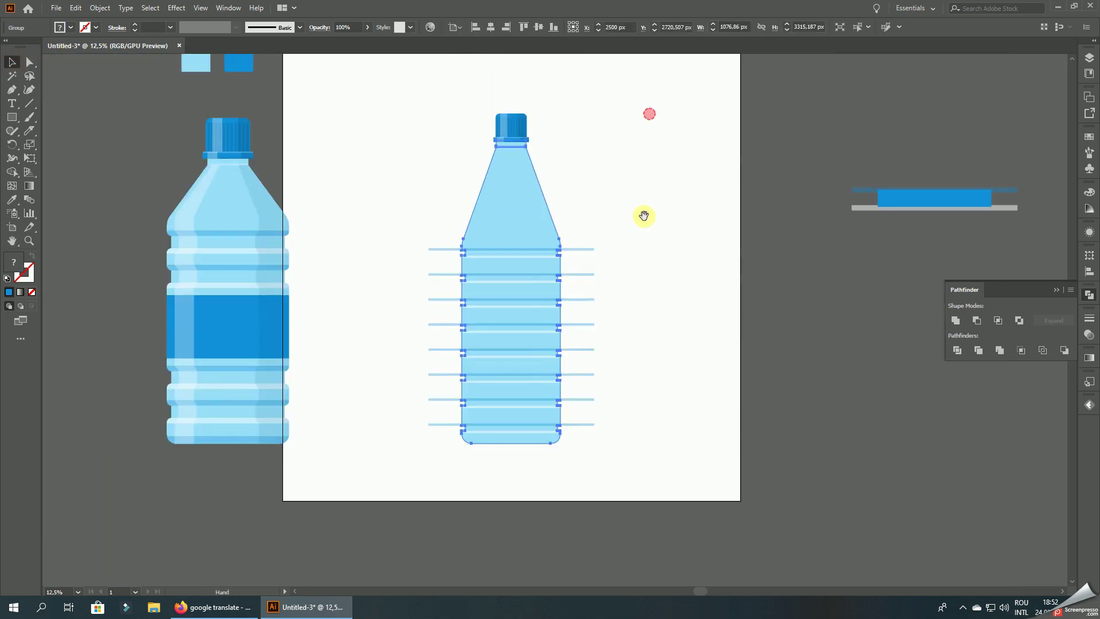
{"action": "right_click", "coordinate": [505, 196]}
{"action": "left_click", "coordinate": [678, 340]}
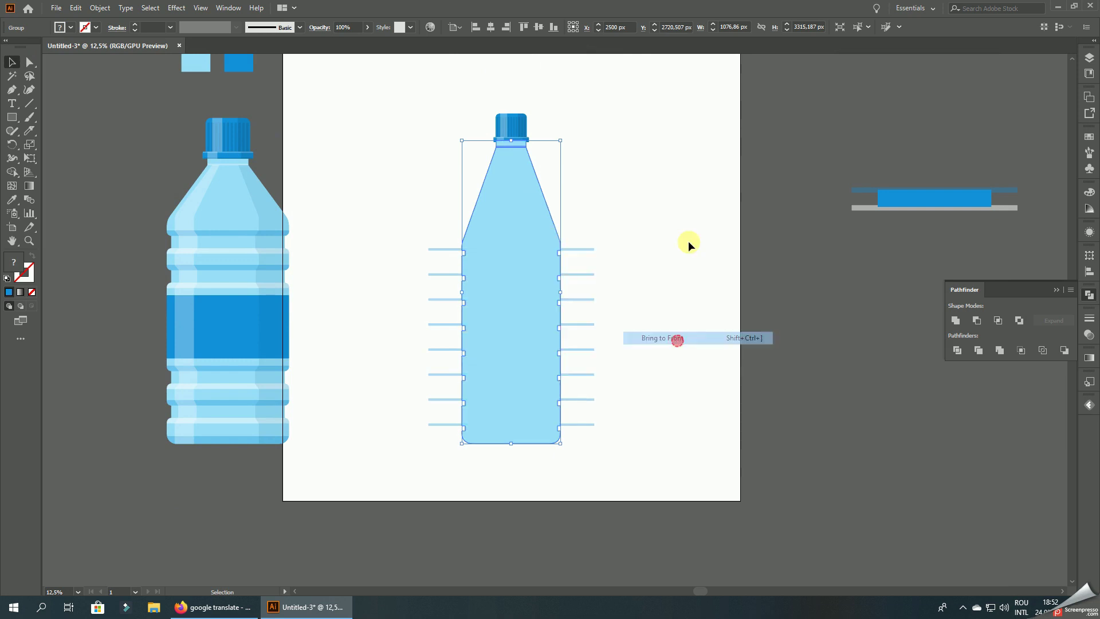
{"action": "left_click", "coordinate": [699, 193]}
{"action": "left_click", "coordinate": [27, 67]}
{"action": "scroll", "coordinate": [464, 248], "scroll_direction": "up", "scroll_amount": 1}
- Select the corner anchors of the notches along the bottle's left edge
{"action": "scroll", "coordinate": [464, 248], "scroll_direction": "up", "scroll_amount": 1}
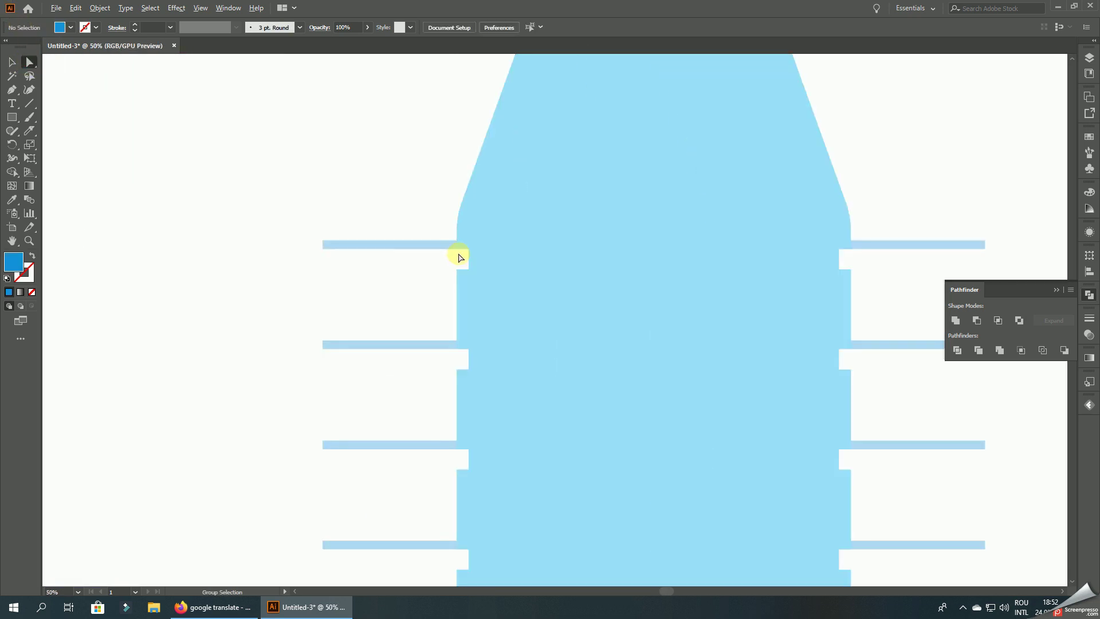
{"action": "left_click", "coordinate": [457, 249]}
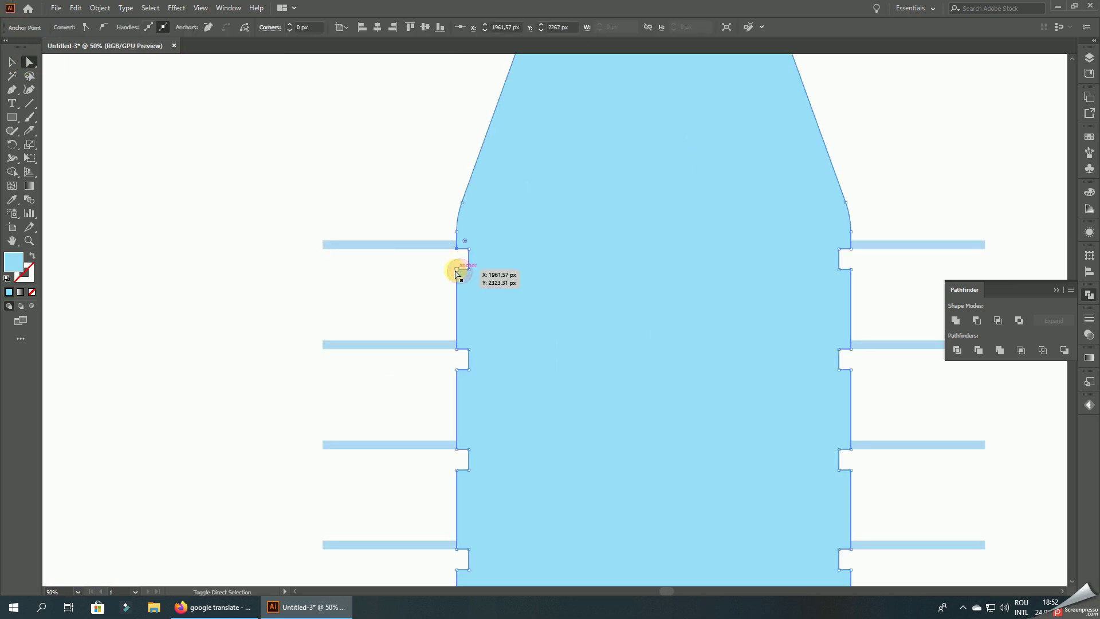
{"action": "left_click", "coordinate": [456, 271], "text": "shift"}
{"action": "left_click", "coordinate": [457, 370], "text": "shift"}
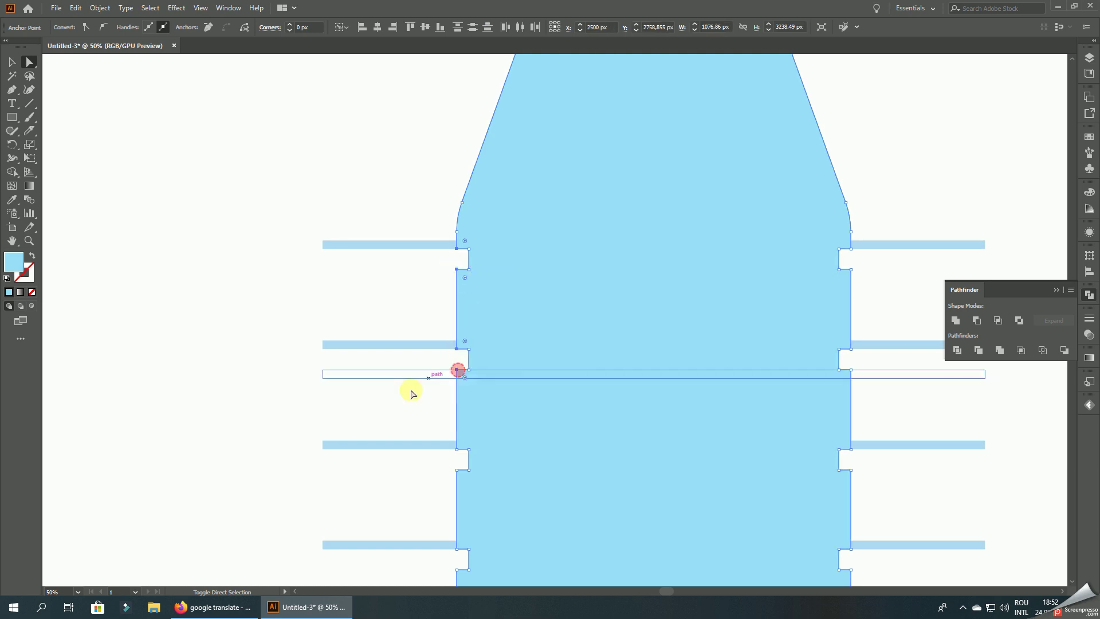
{"action": "scroll", "coordinate": [413, 388], "scroll_direction": "down", "scroll_amount": 3}
{"action": "left_click", "coordinate": [438, 272], "text": "shift"}
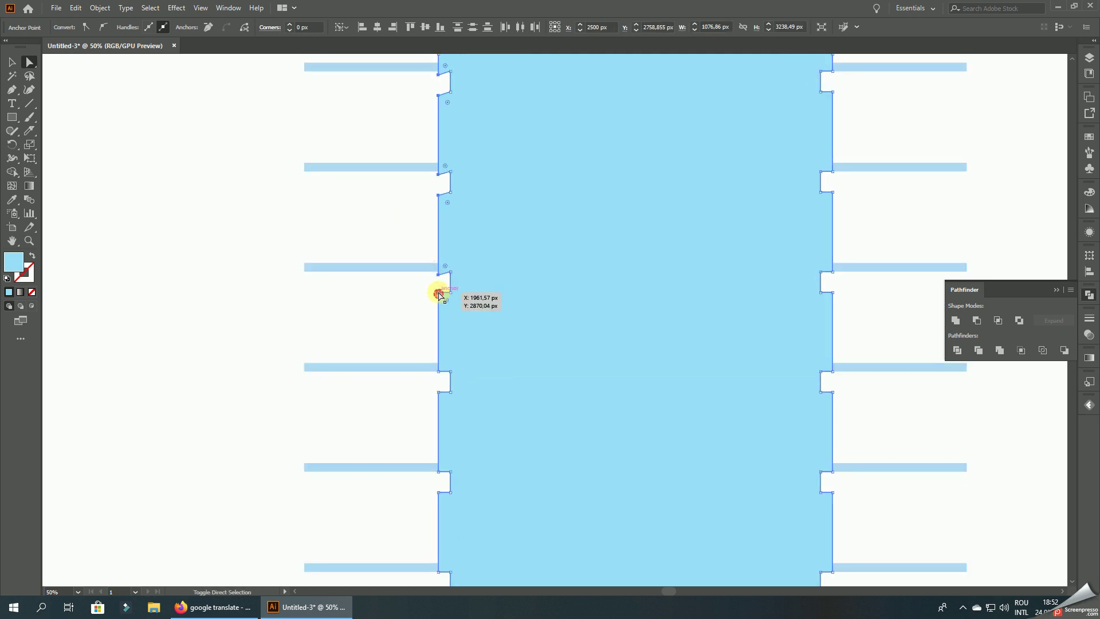
{"action": "key", "text": "ctrl+z"}
{"action": "left_click_drag", "start_coordinate": [439, 295], "coordinate": [382, 251]}
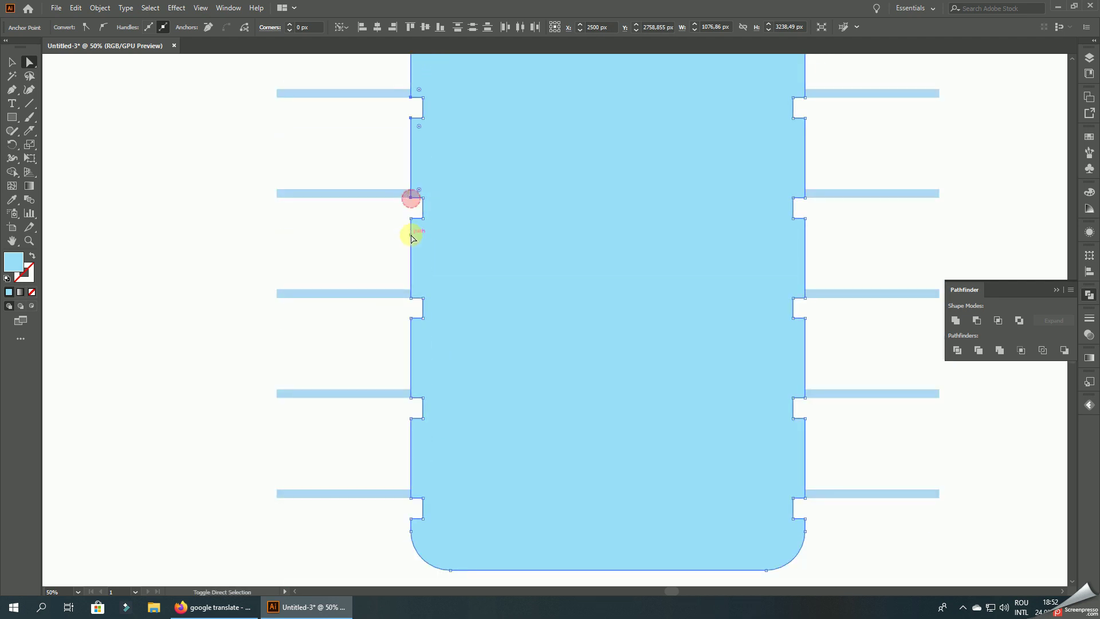
{"action": "left_click", "coordinate": [411, 298], "text": "shift"}
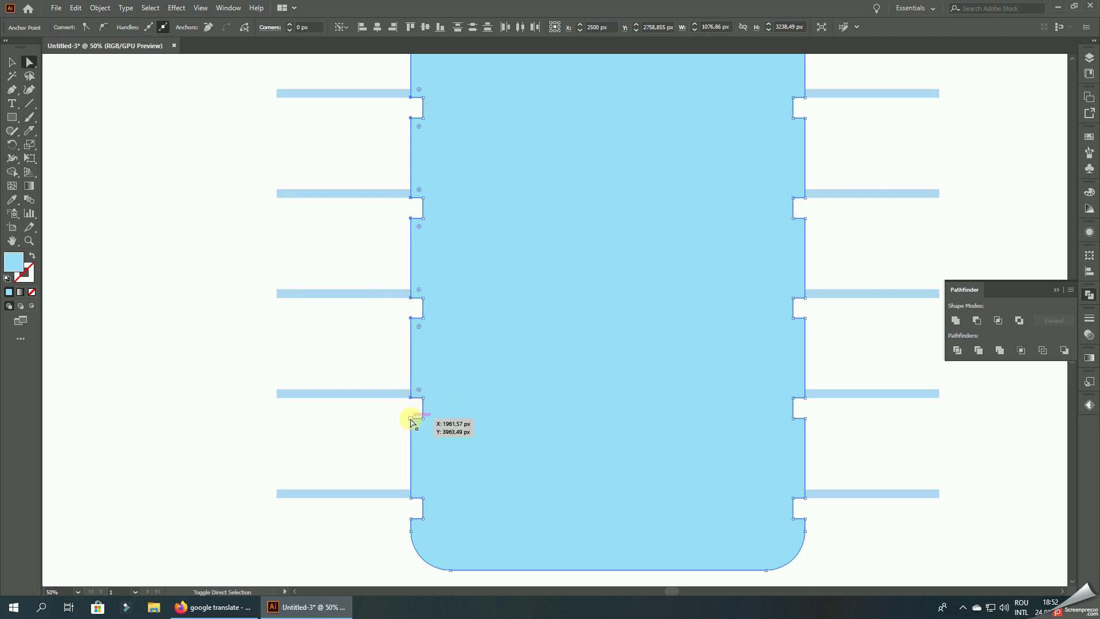
{"action": "scroll", "coordinate": [376, 438], "scroll_direction": "down", "scroll_amount": 5}
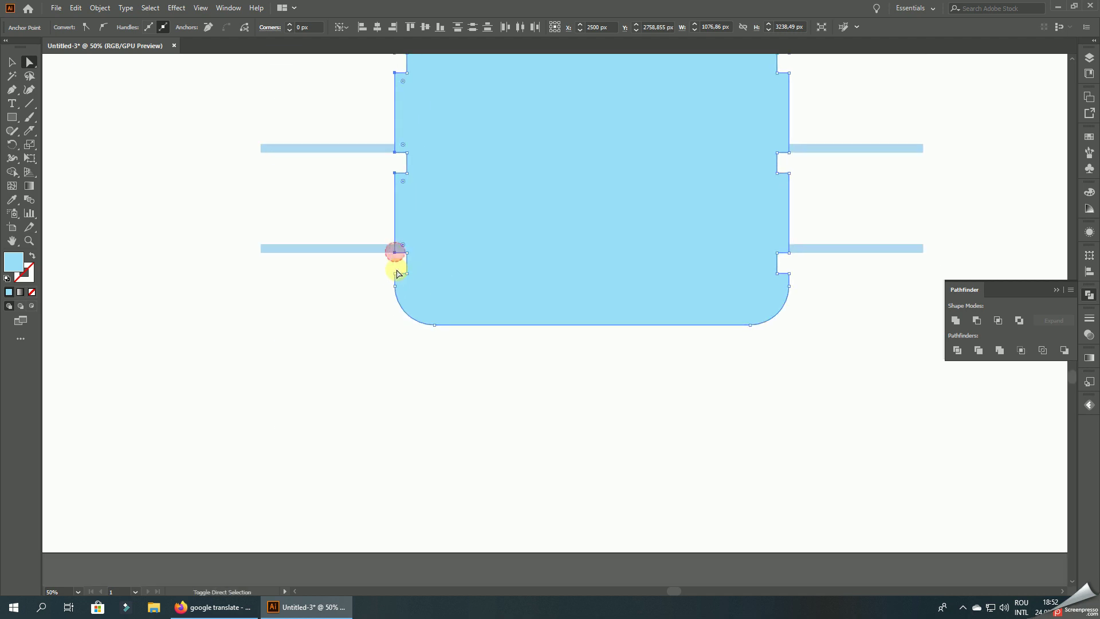
- Round the selected notch corners to 32.86 px and Unite the body into one path
{"action": "left_click_drag", "start_coordinate": [397, 274], "coordinate": [454, 326]}
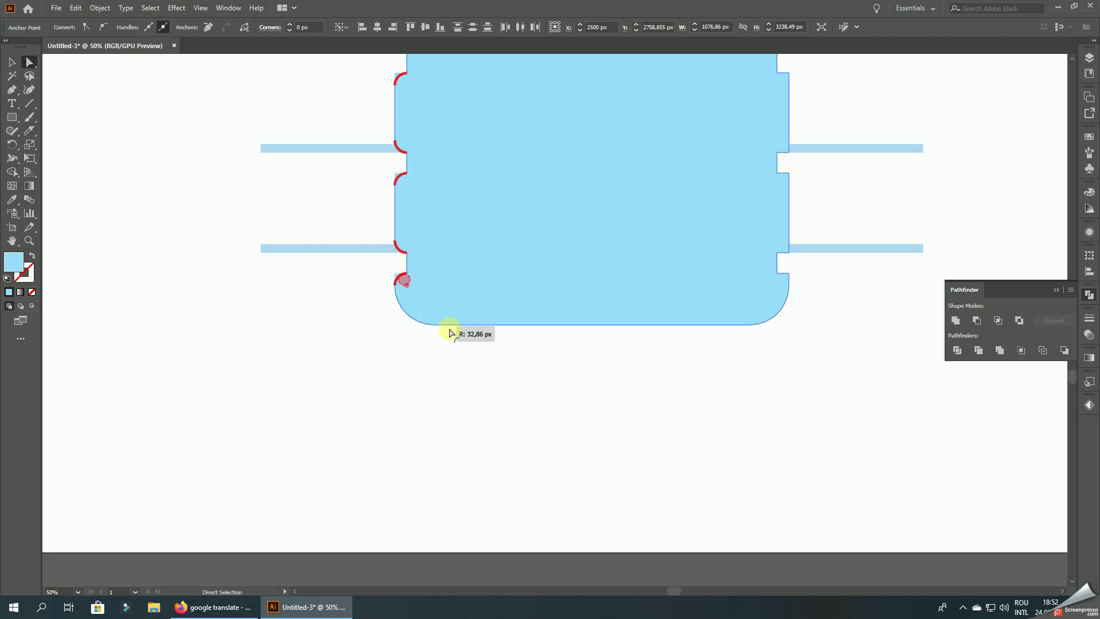
{"action": "left_click", "coordinate": [956, 321]}
{"action": "scroll", "coordinate": [676, 258], "scroll_direction": "up", "scroll_amount": 5}
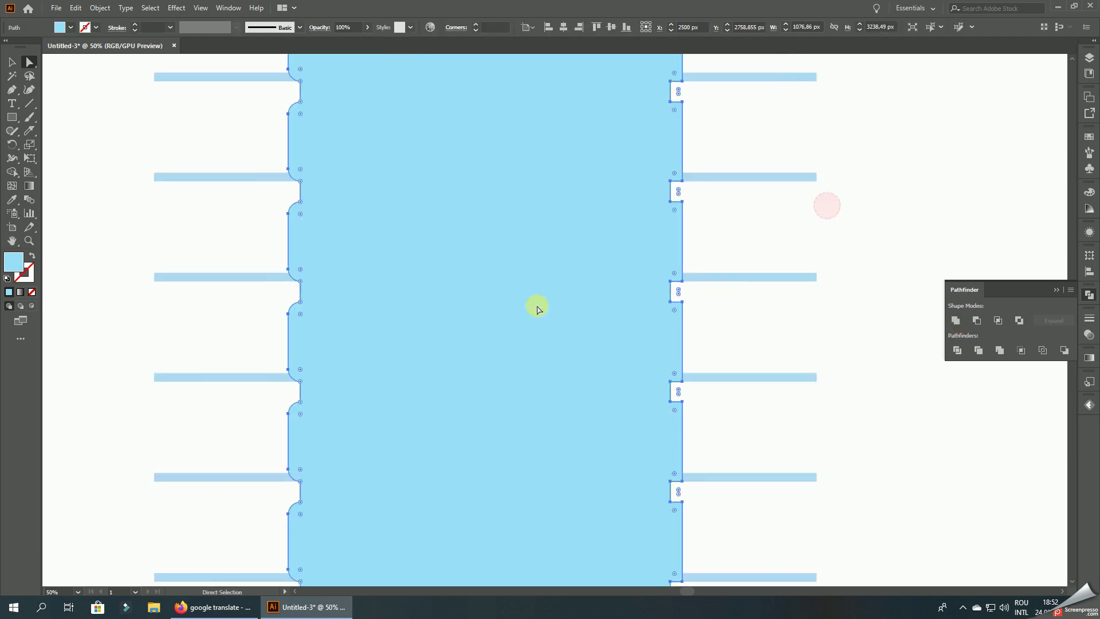
{"action": "scroll", "coordinate": [536, 307], "scroll_direction": "down", "scroll_amount": 3}
{"action": "scroll", "coordinate": [560, 172], "scroll_direction": "up", "scroll_amount": 2}
{"action": "scroll", "coordinate": [486, 208], "scroll_direction": "up", "scroll_amount": 1}
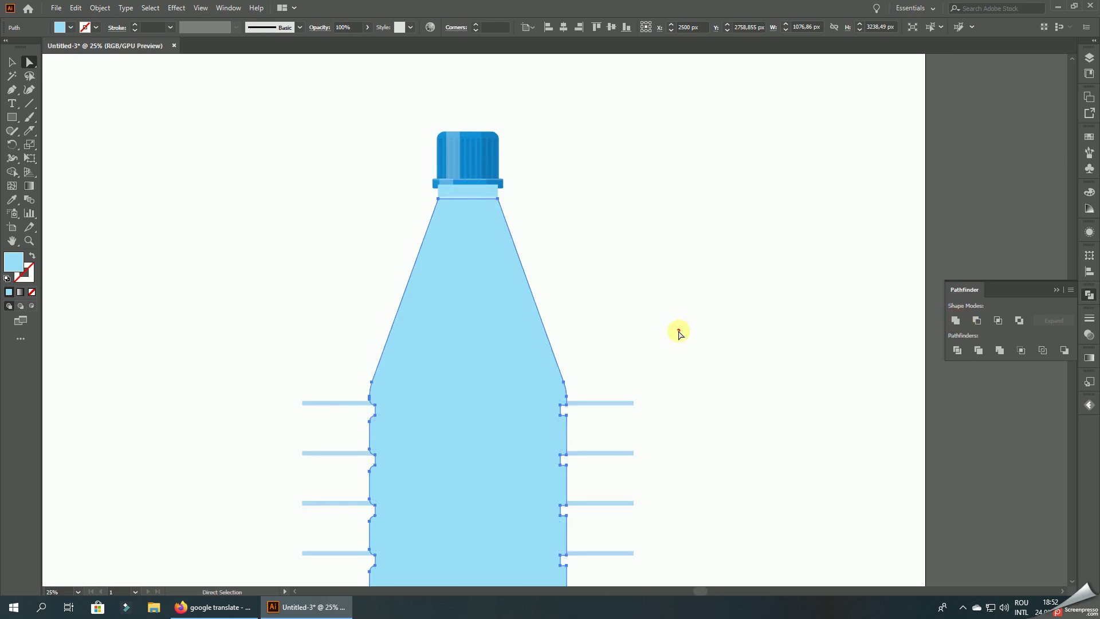
- Select the top and lower anchors of the first right-edge notch
{"action": "left_click", "coordinate": [687, 263]}
{"action": "left_click_drag", "start_coordinate": [687, 263], "coordinate": [627, 137]}
{"action": "scroll", "coordinate": [536, 292], "scroll_direction": "up", "scroll_amount": 2}
{"action": "scroll", "coordinate": [518, 296], "scroll_direction": "up", "scroll_amount": 2}
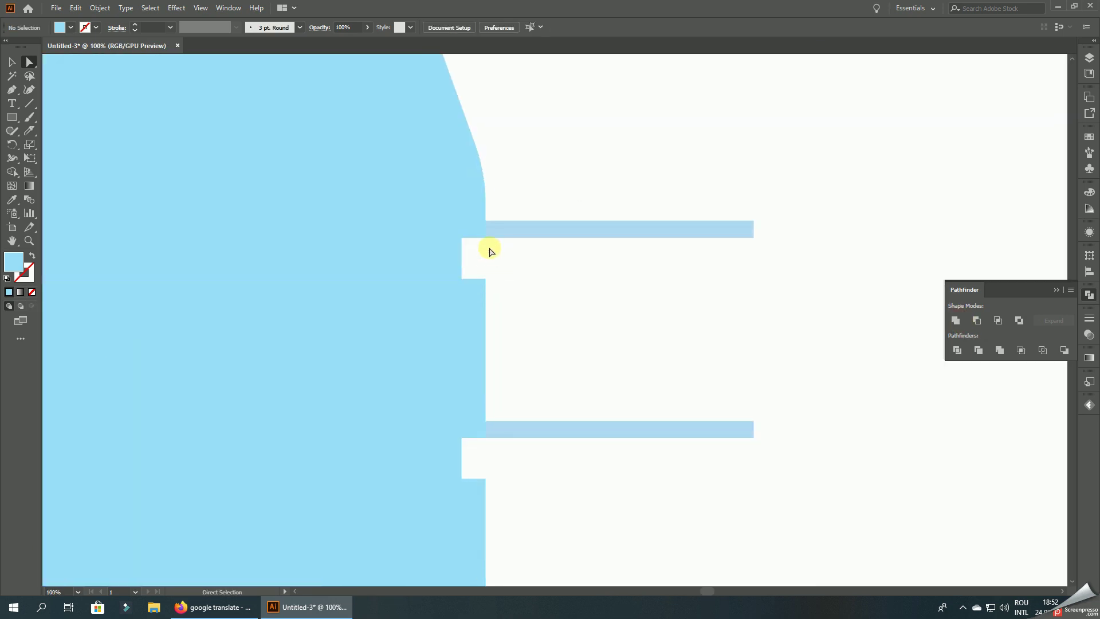
{"action": "left_click_drag", "start_coordinate": [485, 237], "coordinate": [489, 291]}
{"action": "left_click_drag", "start_coordinate": [599, 368], "coordinate": [614, 216]}
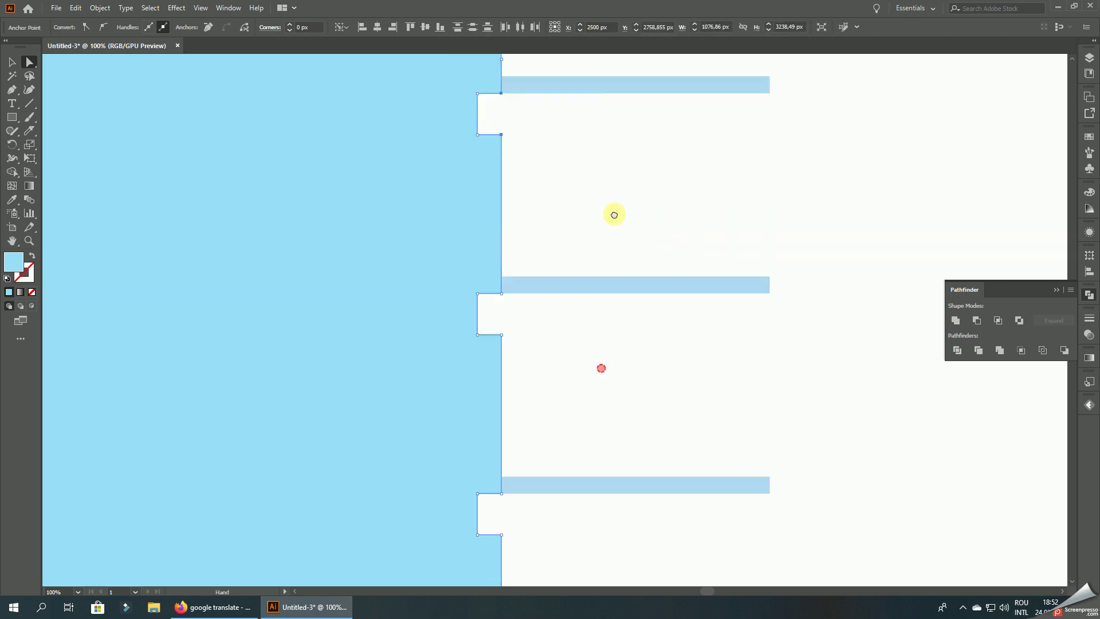
{"action": "scroll", "coordinate": [515, 223], "scroll_direction": "down", "scroll_amount": 2}
{"action": "left_click", "coordinate": [500, 228]}
{"action": "left_click", "coordinate": [499, 270]}
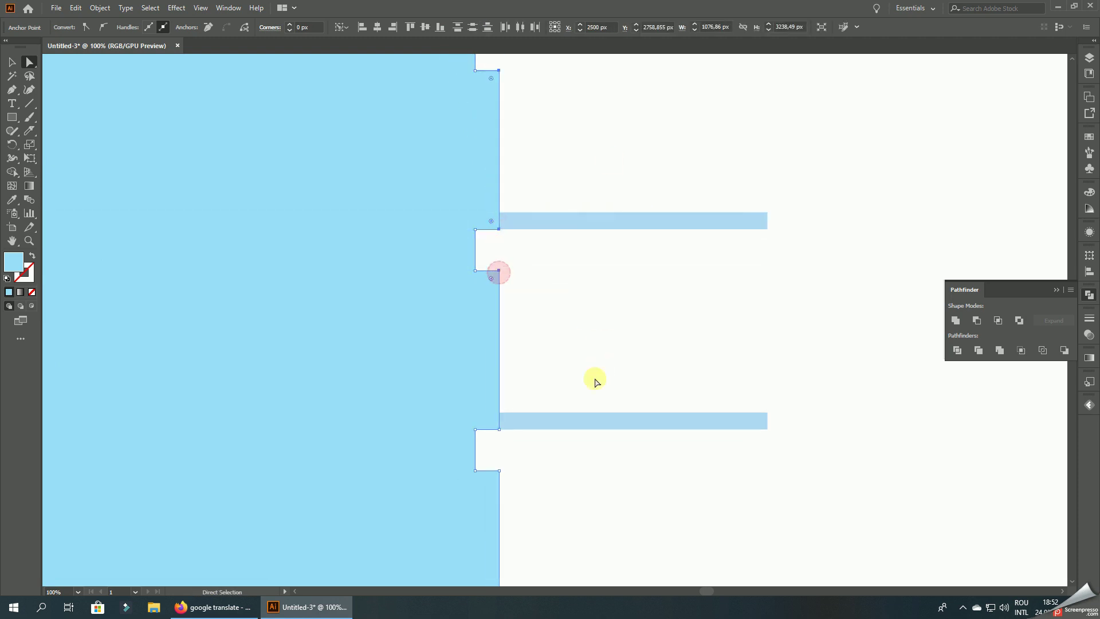
{"action": "scroll", "coordinate": [593, 377], "scroll_direction": "up", "scroll_amount": 1}
- Select the right corner points of the upper and lower right-edge notches
{"action": "left_click", "coordinate": [499, 254]}
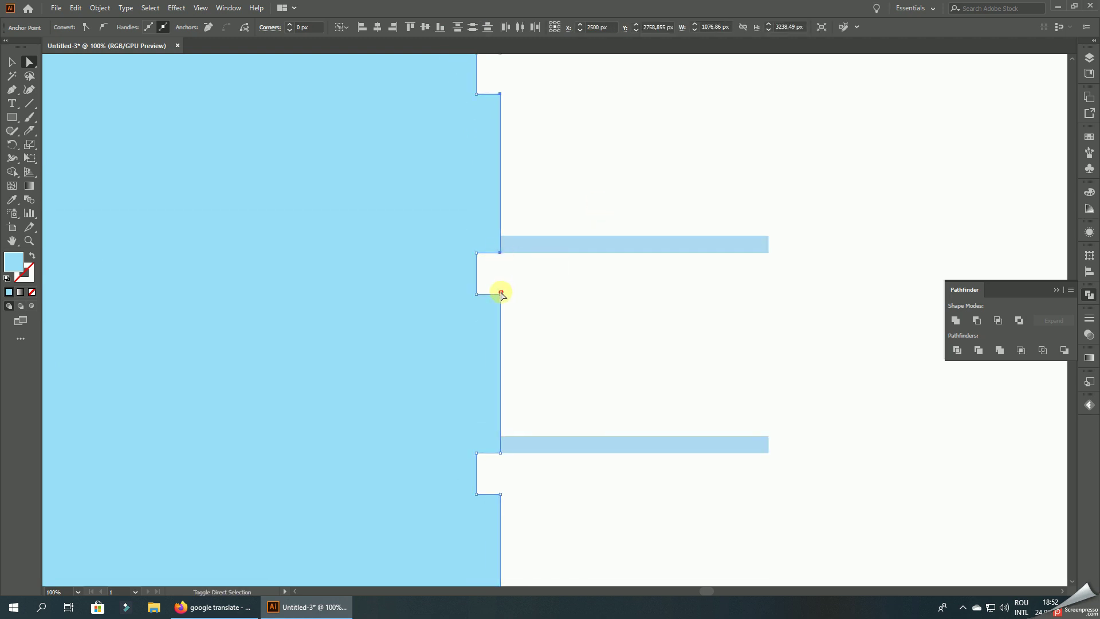
{"action": "mouse_move", "coordinate": [590, 404]}
{"action": "left_mouse_down"}
{"action": "mouse_move", "coordinate": [618, 340]}
{"action": "mouse_move", "coordinate": [588, 372]}
{"action": "mouse_move", "coordinate": [634, 103]}
{"action": "left_mouse_up"}
{"action": "left_click", "coordinate": [528, 282]}
{"action": "left_click", "coordinate": [523, 221]}
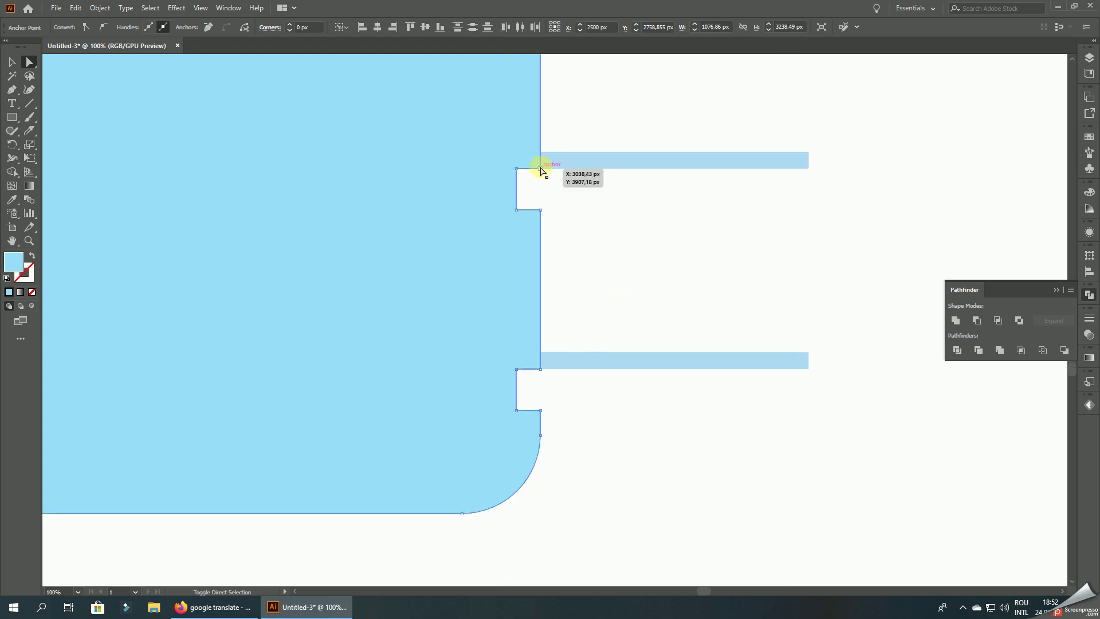
{"action": "left_click", "coordinate": [541, 169]}
{"action": "left_click", "coordinate": [541, 209], "text": "shift"}
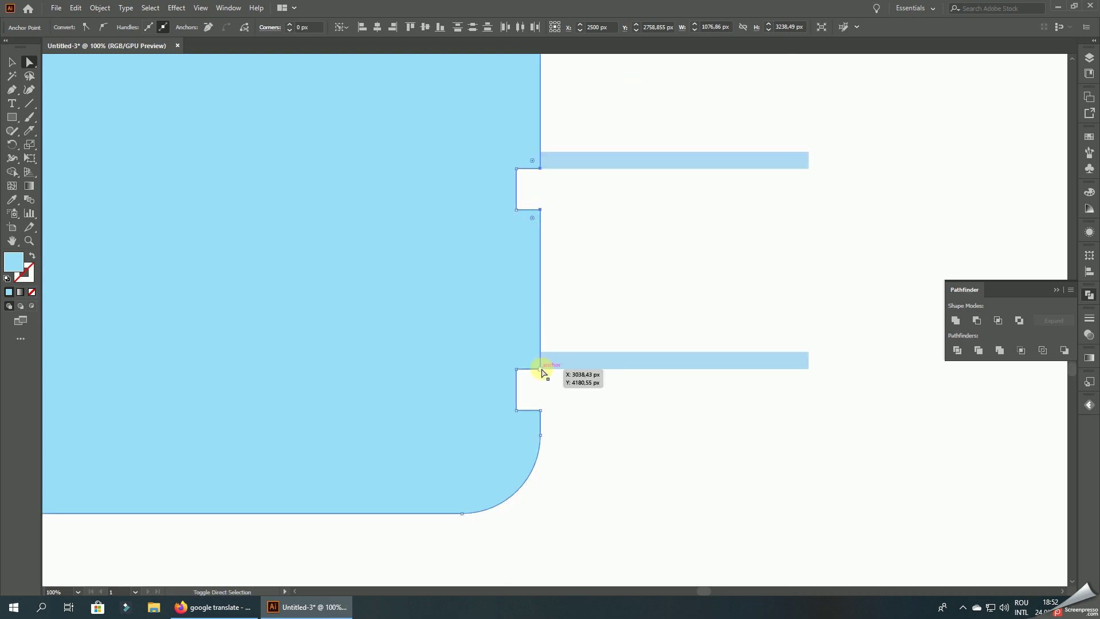
{"action": "left_click", "coordinate": [538, 410], "text": "shift"}
{"action": "left_click", "coordinate": [541, 370], "text": "shift"}
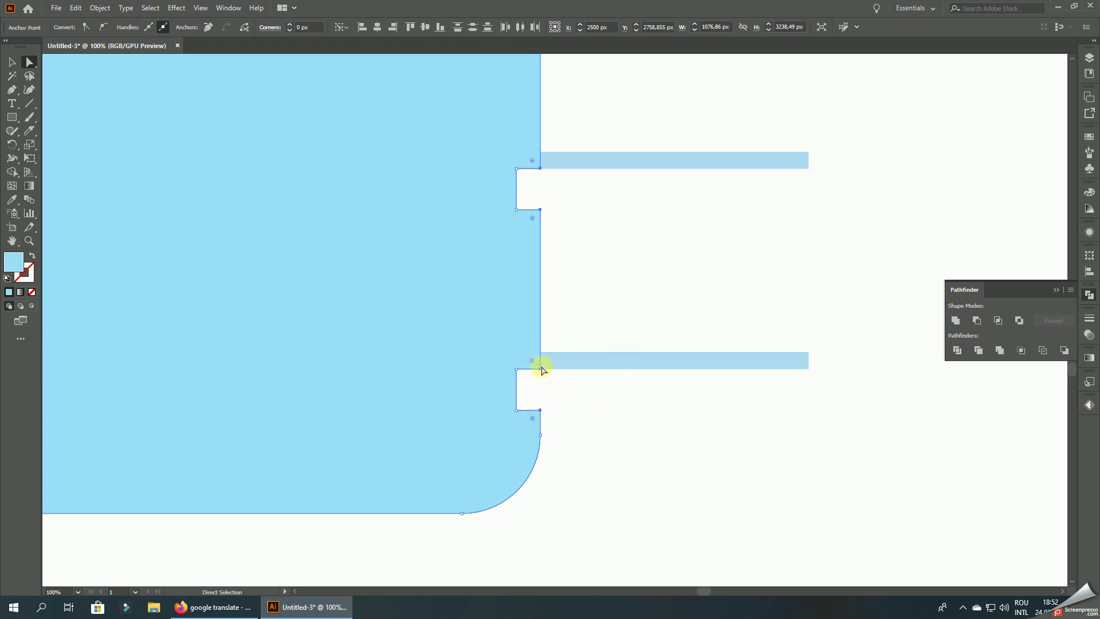
- Unite the rounded pieces into one ribbed bottle path
{"action": "left_click", "coordinate": [956, 321]}
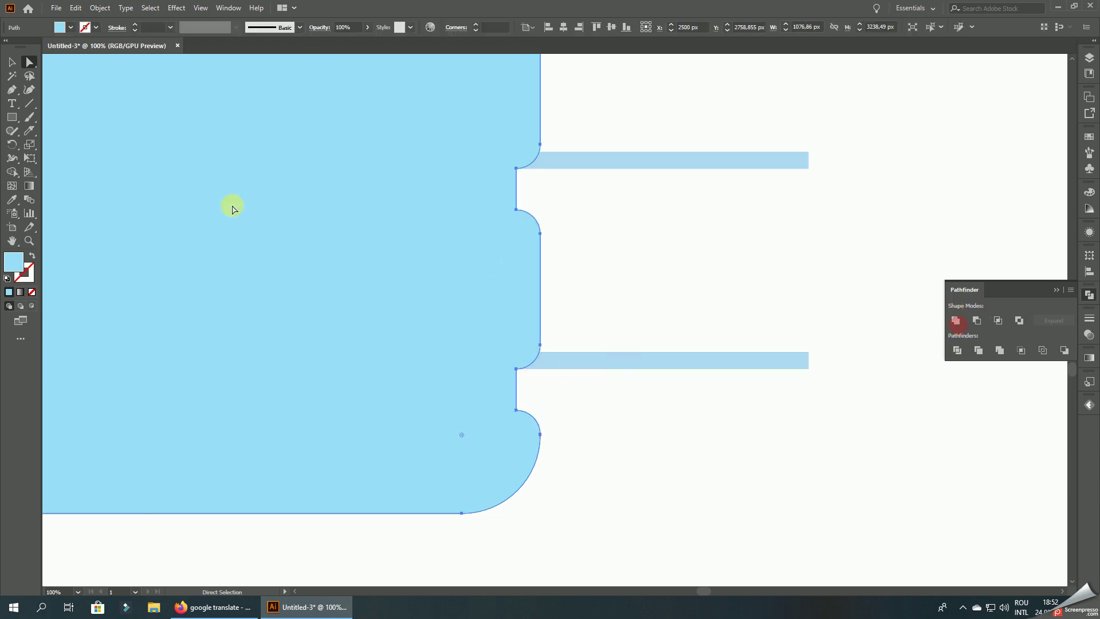
{"action": "left_click", "coordinate": [12, 61]}
{"action": "scroll", "coordinate": [748, 313], "scroll_direction": "down", "scroll_amount": 5}
- Send the bottle shape behind the horizontal lines
{"action": "left_click", "coordinate": [688, 143]}
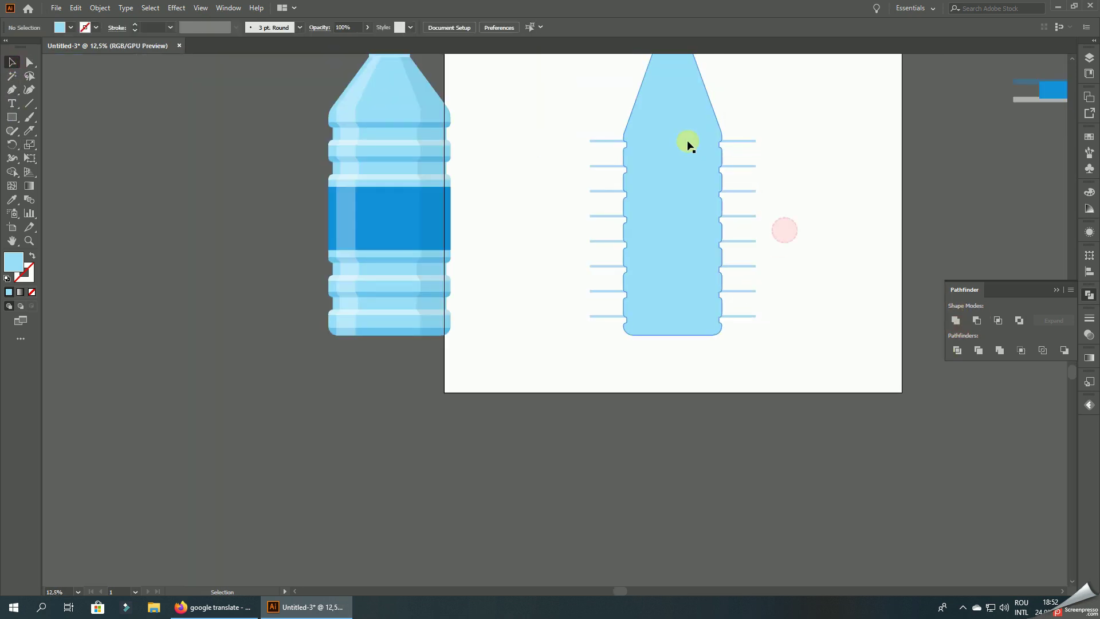
{"action": "right_click", "coordinate": [686, 144]}
{"action": "left_click", "coordinate": [874, 321]}
{"action": "left_click", "coordinate": [766, 374]}
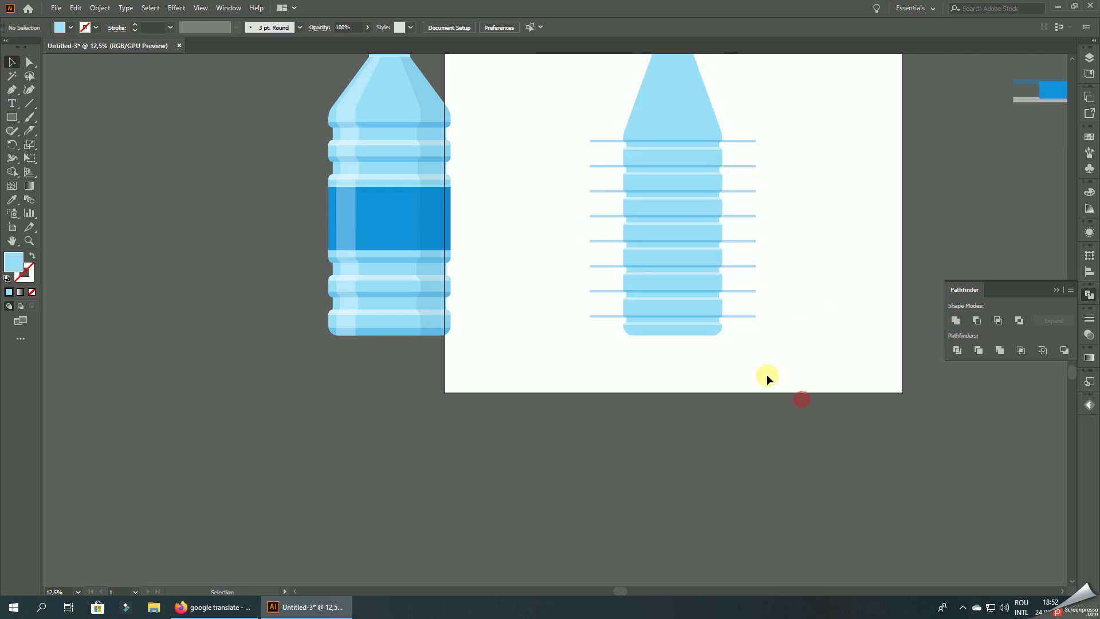
{"action": "scroll", "coordinate": [546, 342], "scroll_direction": "down", "scroll_amount": 1}
{"action": "scroll", "coordinate": [605, 303], "scroll_direction": "up", "scroll_amount": 1}
- Trim away the line pieces sticking out past both sides of the bottle with Shape Builder
{"action": "left_click_drag", "start_coordinate": [476, 161], "coordinate": [416, 128]}
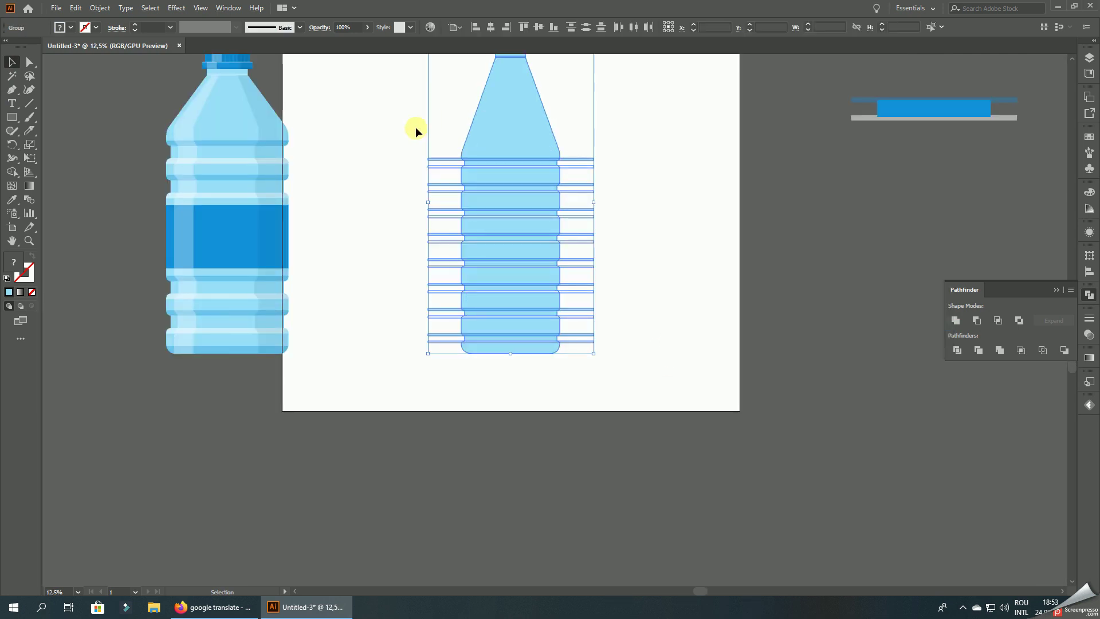
{"action": "left_click", "coordinate": [8, 171]}
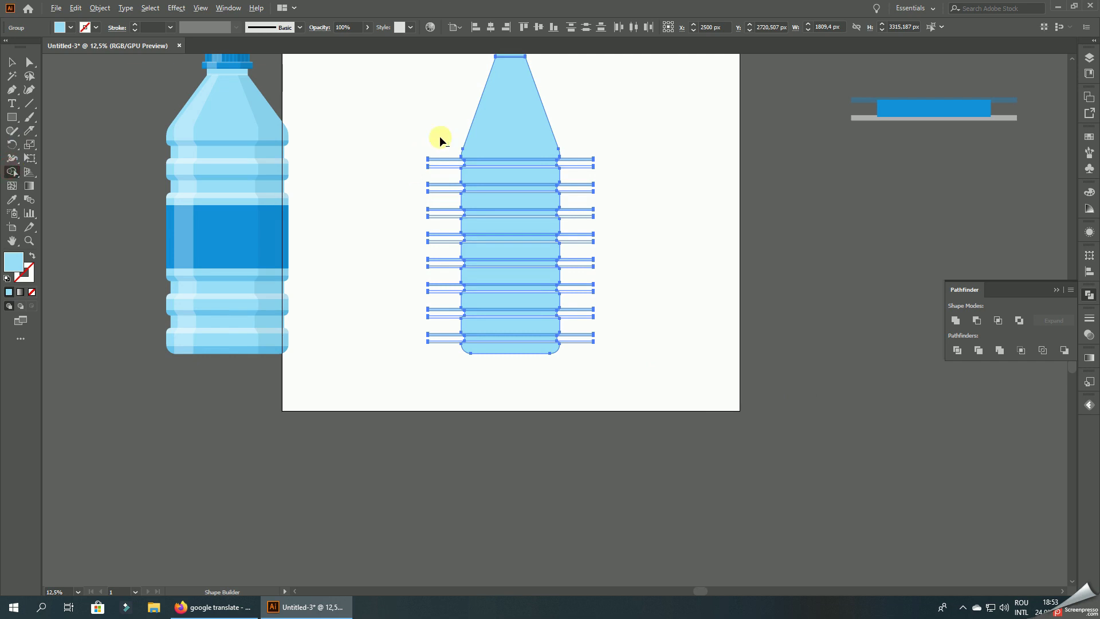
{"action": "left_click_drag", "start_coordinate": [445, 309], "coordinate": [446, 344]}
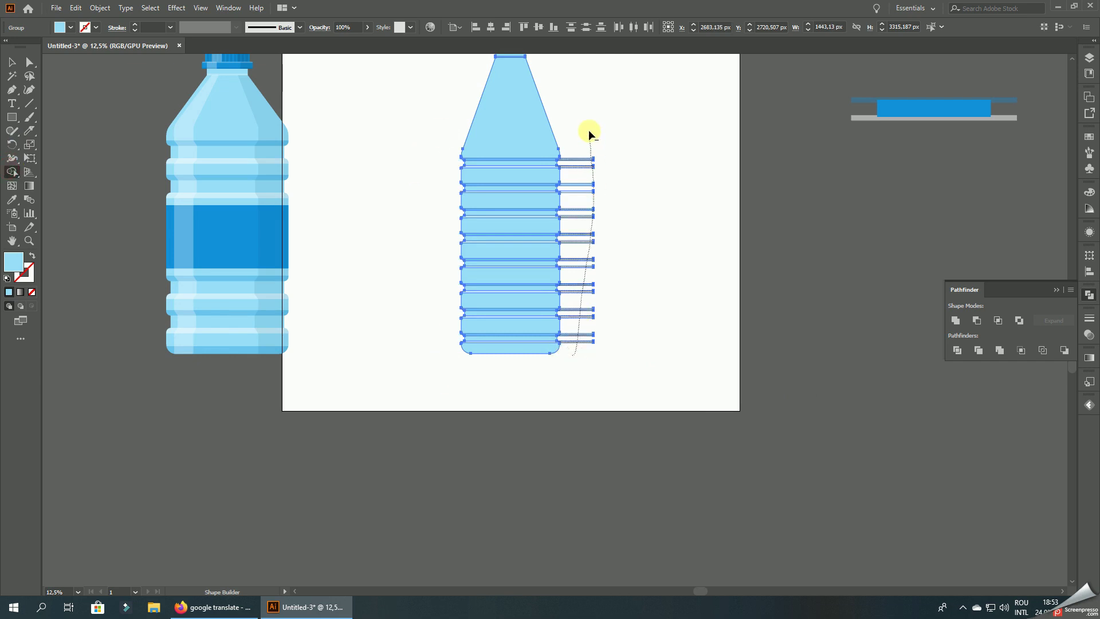
{"action": "left_click_drag", "start_coordinate": [589, 130], "coordinate": [587, 137]}
{"action": "left_click", "coordinate": [11, 62]}
- Ungroup the banded bottle artwork
{"action": "left_click", "coordinate": [690, 212]}
{"action": "left_click_drag", "start_coordinate": [668, 184], "coordinate": [674, 225]}
{"action": "scroll", "coordinate": [524, 432], "scroll_direction": "up", "scroll_amount": 2}
{"action": "left_click", "coordinate": [514, 378]}
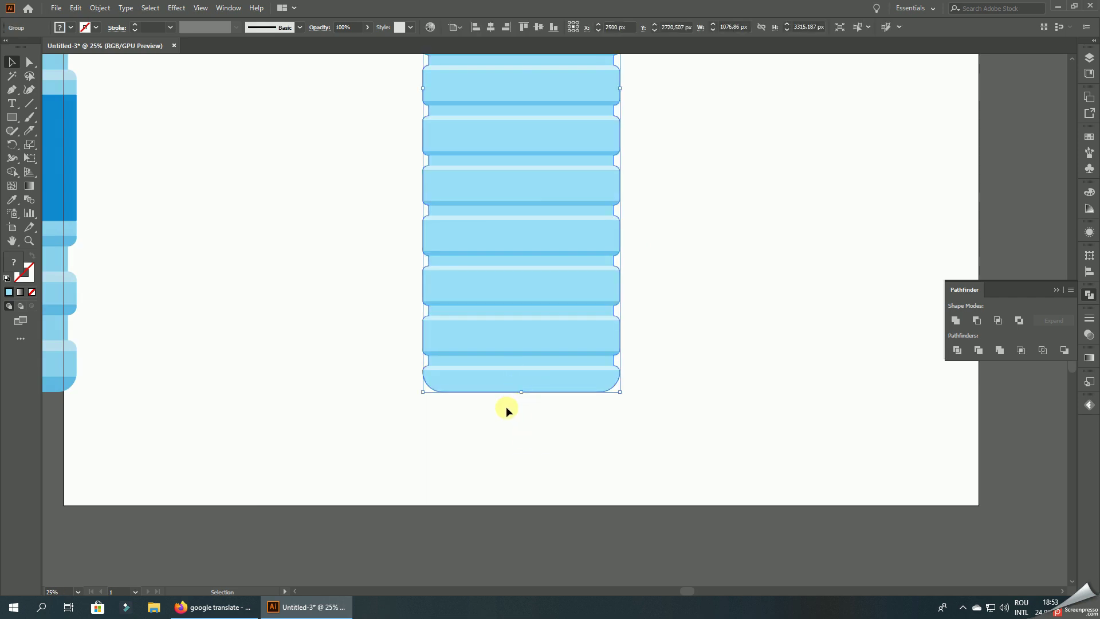
{"action": "right_click", "coordinate": [494, 384]}
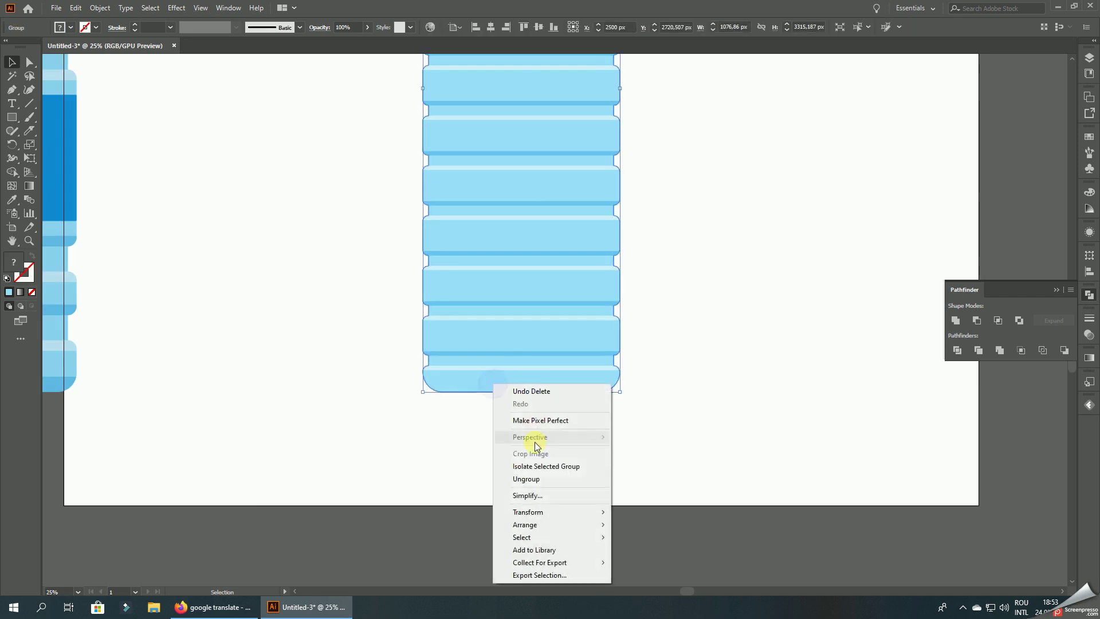
{"action": "left_click", "coordinate": [540, 479]}
{"action": "scroll", "coordinate": [398, 408], "scroll_direction": "down", "scroll_amount": 2}
- Cut the bottle body with the Knife just above its rounded bottom
{"action": "scroll", "coordinate": [470, 427], "scroll_direction": "up", "scroll_amount": 2}
{"action": "left_click", "coordinate": [459, 395]}
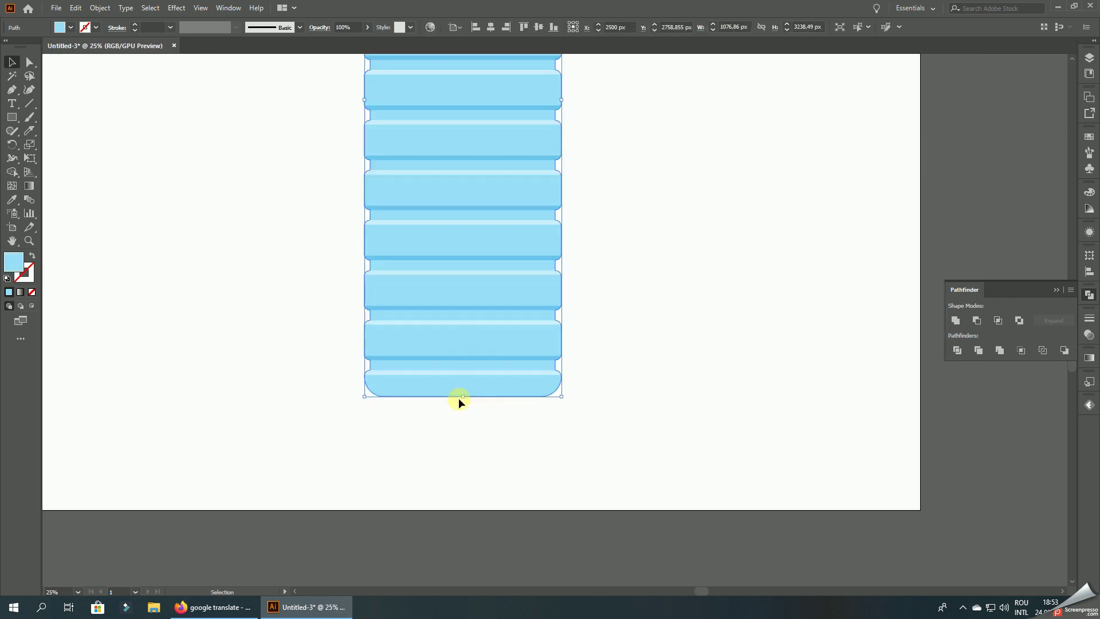
{"action": "left_click", "coordinate": [31, 134]}
{"action": "left_click_drag", "start_coordinate": [369, 392], "coordinate": [758, 372]}
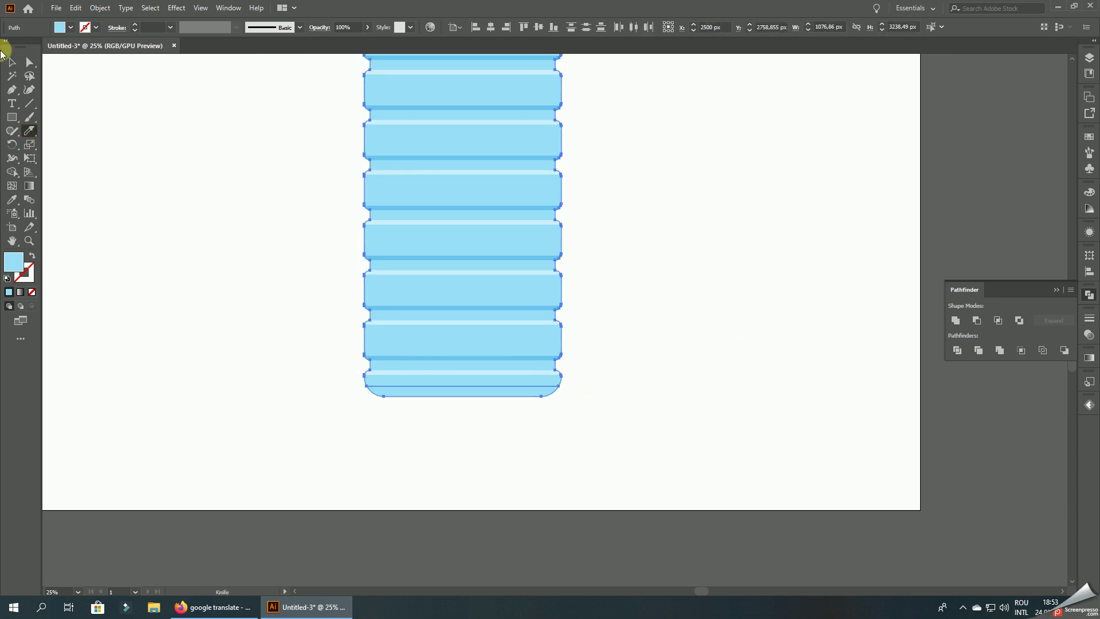
{"action": "left_click", "coordinate": [11, 62]}
- Give the cut-off bottom piece the darker band blue fill using the Eyedropper
{"action": "left_click", "coordinate": [147, 211]}
{"action": "left_click", "coordinate": [389, 391]}
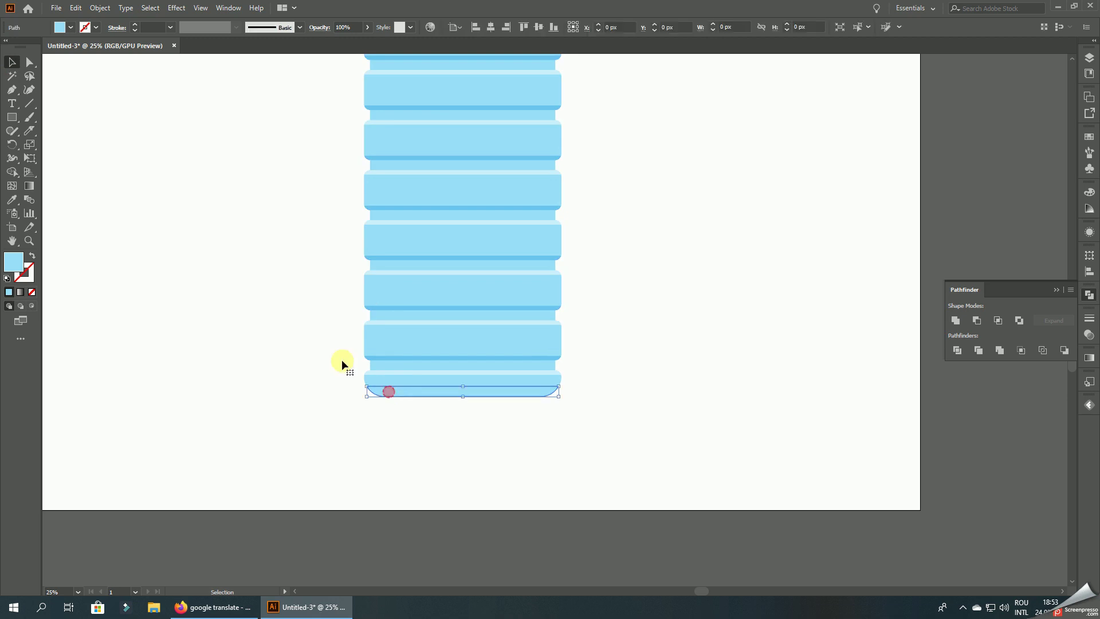
{"action": "key", "text": "i"}
{"action": "left_click", "coordinate": [390, 258]}
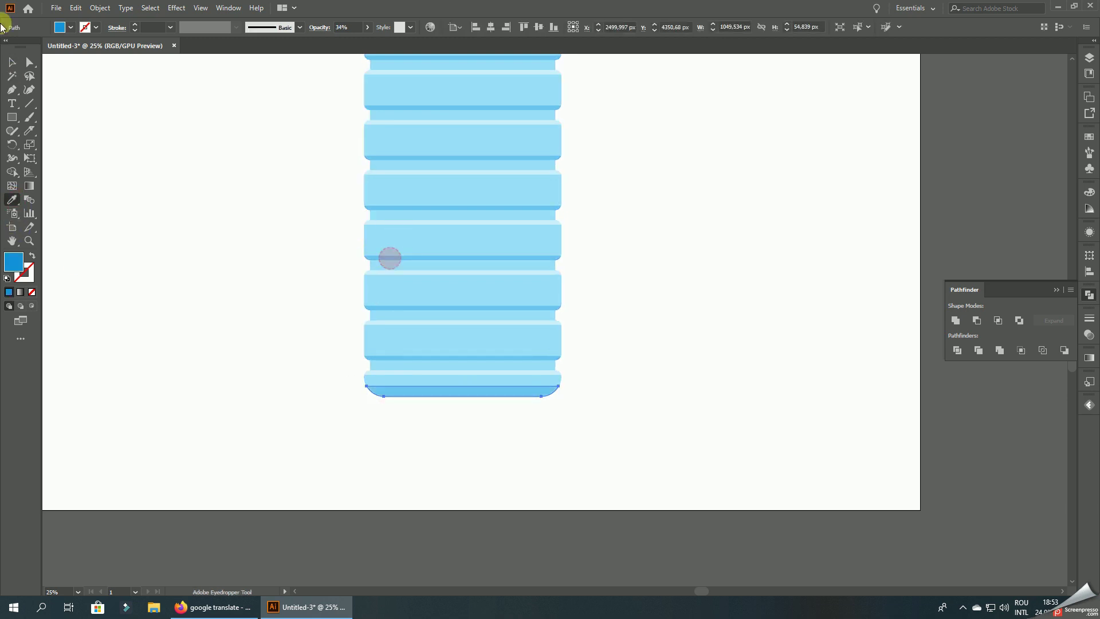
{"action": "left_click", "coordinate": [538, 407]}
{"action": "scroll", "coordinate": [539, 406], "scroll_direction": "down", "scroll_amount": 2}
{"action": "scroll", "coordinate": [633, 440], "scroll_direction": "down", "scroll_amount": 2}
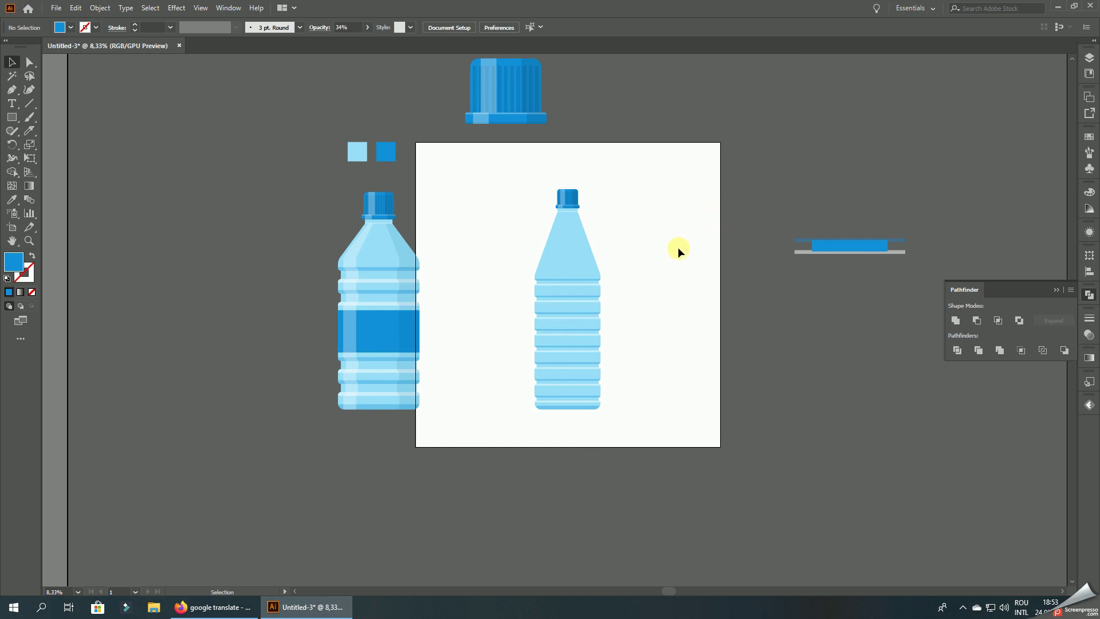
- Switch to the Pen tool with a blue stroke and no fill
{"action": "scroll", "coordinate": [676, 244], "scroll_direction": "up", "scroll_amount": 1, "text": "alt"}
{"action": "scroll", "coordinate": [575, 223], "scroll_direction": "up", "scroll_amount": 1, "text": "alt"}
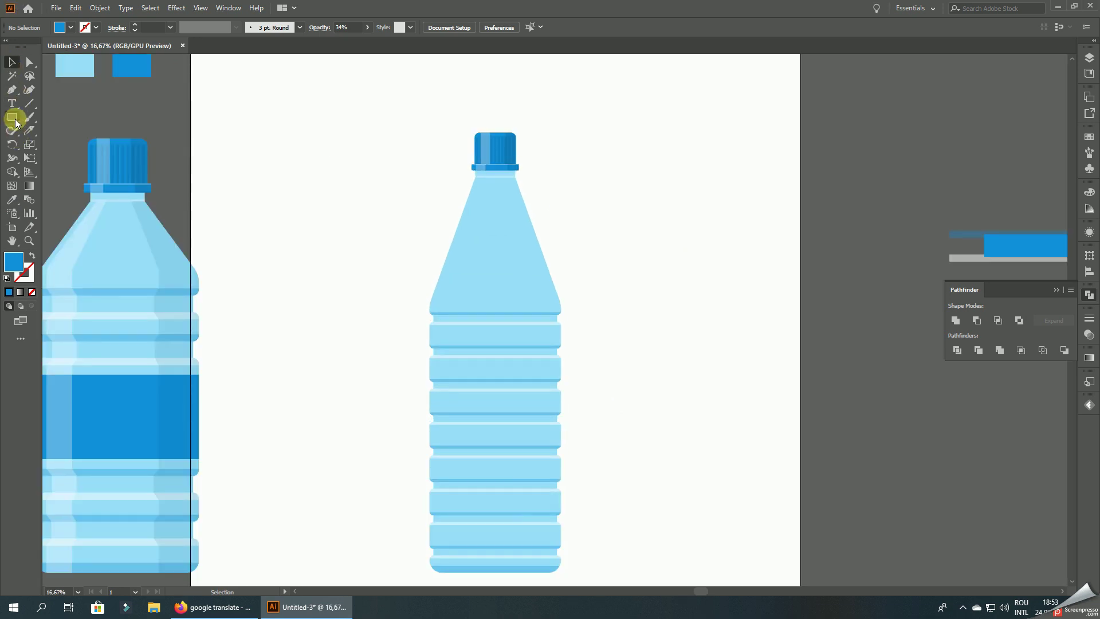
{"action": "left_click", "coordinate": [12, 90]}
{"action": "left_click", "coordinate": [32, 255]}
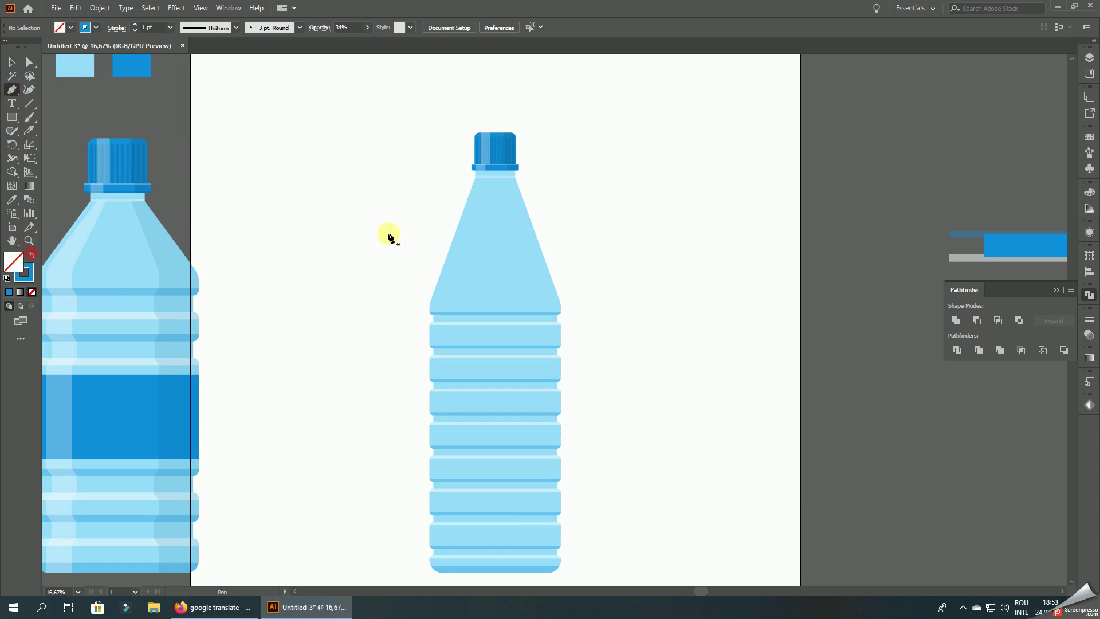
{"action": "scroll", "coordinate": [482, 196], "scroll_direction": "up", "scroll_amount": 2, "text": "alt"}
{"action": "scroll", "coordinate": [503, 154], "scroll_direction": "up", "scroll_amount": 1, "text": "alt"}
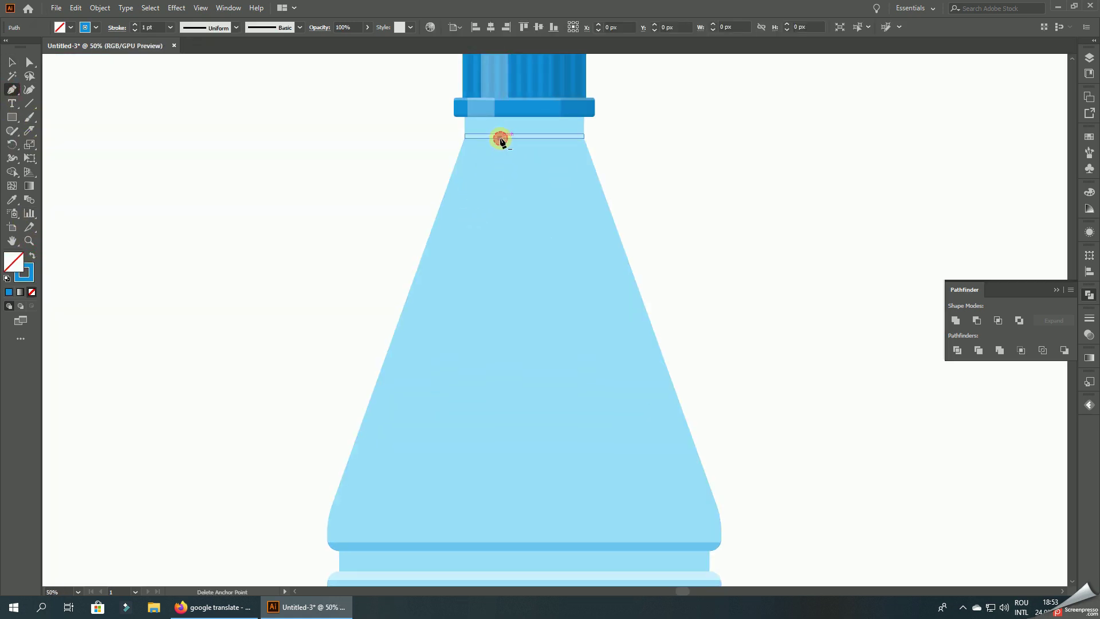
- Start the highlight path at the bottle neck and zigzag across the first dark band
{"action": "left_click", "coordinate": [496, 141]}
{"action": "scroll", "coordinate": [492, 172], "scroll_direction": "down", "scroll_amount": 3}
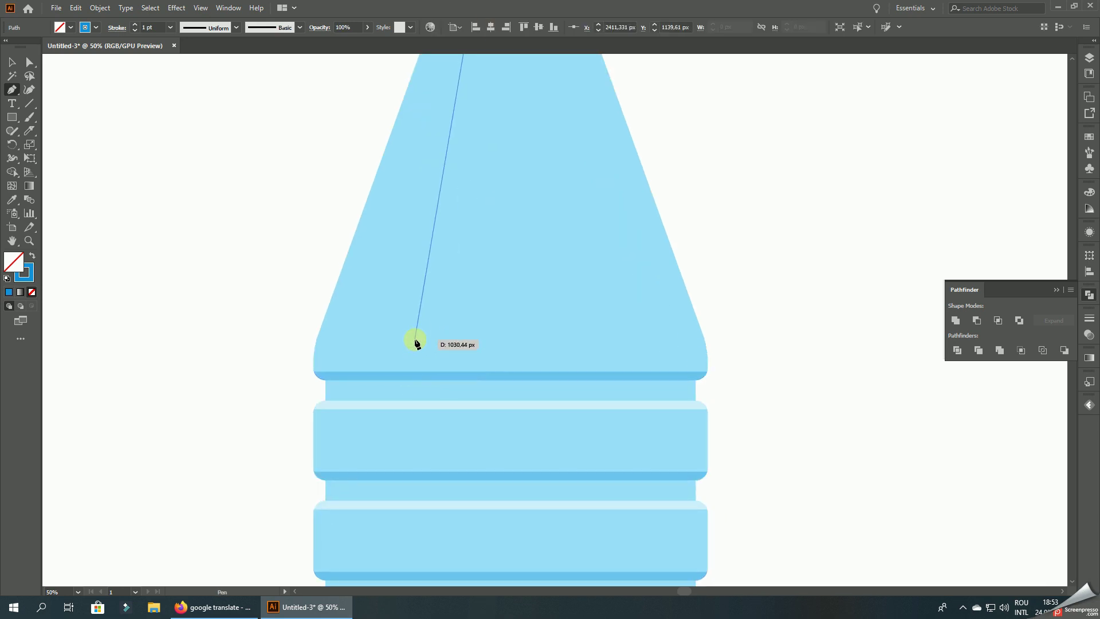
{"action": "left_click", "coordinate": [415, 339]}
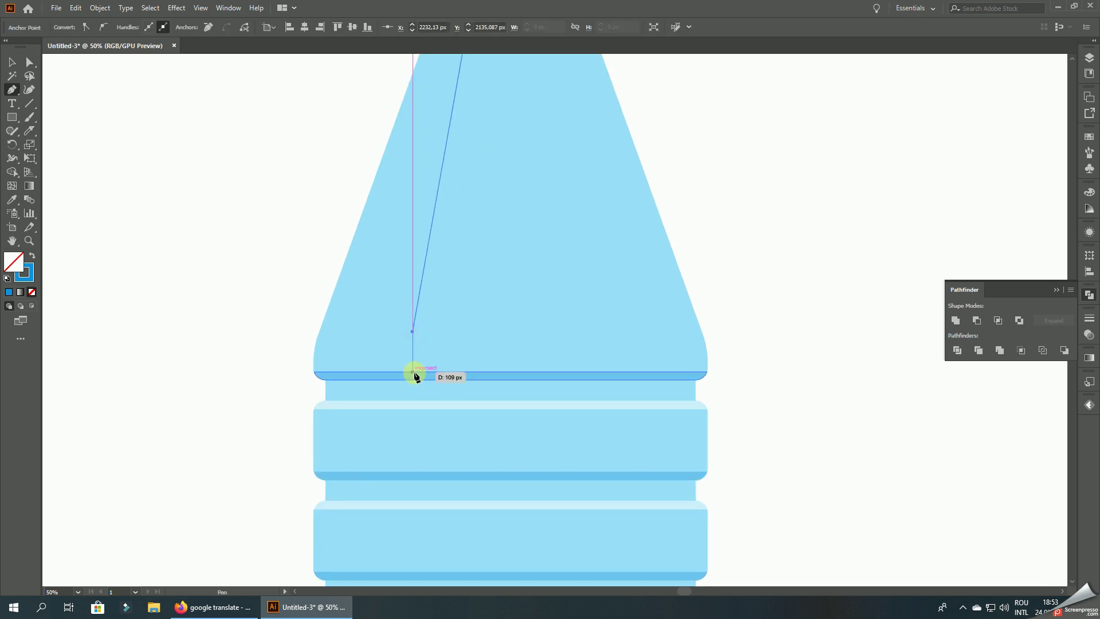
{"action": "left_click", "coordinate": [413, 372]}
{"action": "scroll", "coordinate": [411, 387], "scroll_direction": "up", "scroll_amount": 5}
{"action": "scroll", "coordinate": [413, 378], "scroll_direction": "down", "scroll_amount": 2}
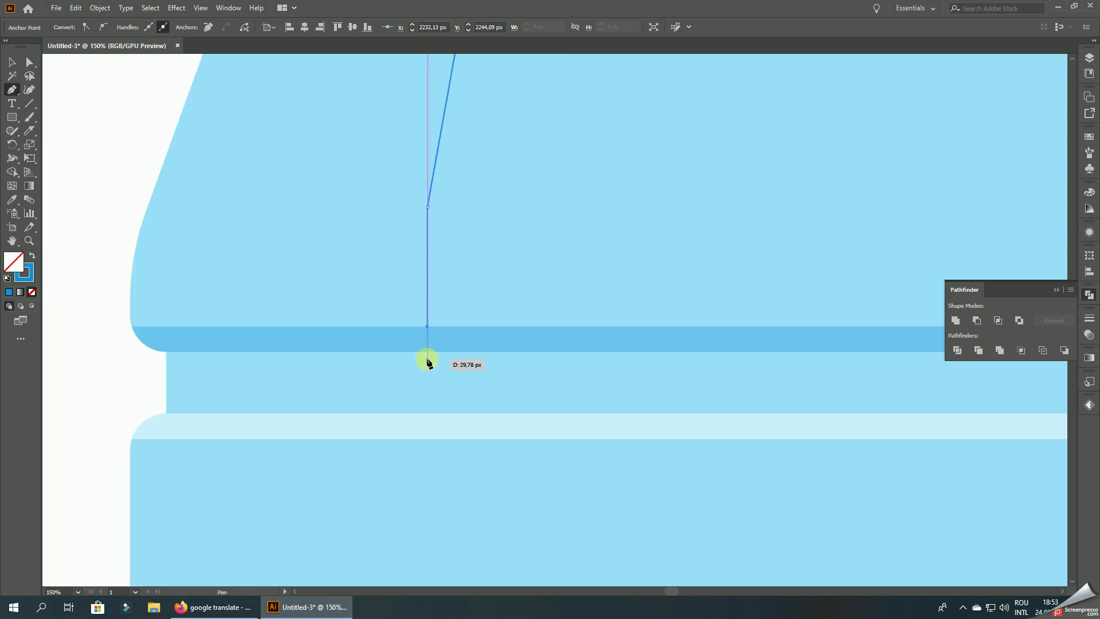
{"action": "left_click", "coordinate": [444, 352]}
{"action": "left_click", "coordinate": [444, 413]}
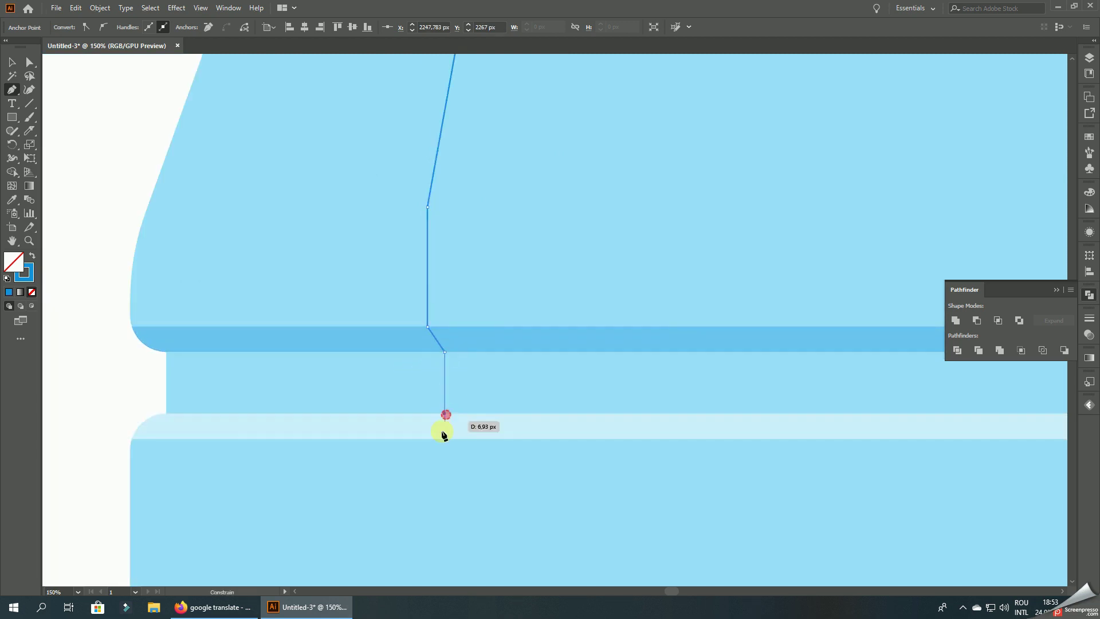
{"action": "left_click", "coordinate": [428, 439]}
- Extend the zigzag to the next dark band, then undo the misplaced points
{"action": "scroll", "coordinate": [453, 390], "scroll_direction": "down", "scroll_amount": 1}
{"action": "scroll", "coordinate": [477, 337], "scroll_direction": "down", "scroll_amount": 3}
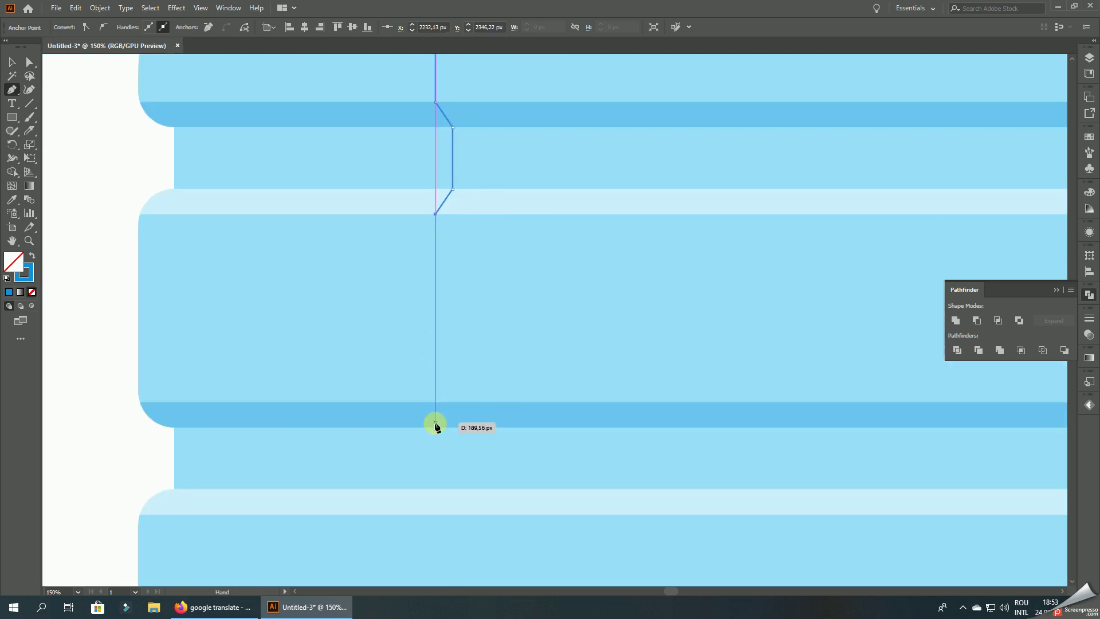
{"action": "left_click", "coordinate": [434, 401]}
{"action": "left_click", "coordinate": [455, 428]}
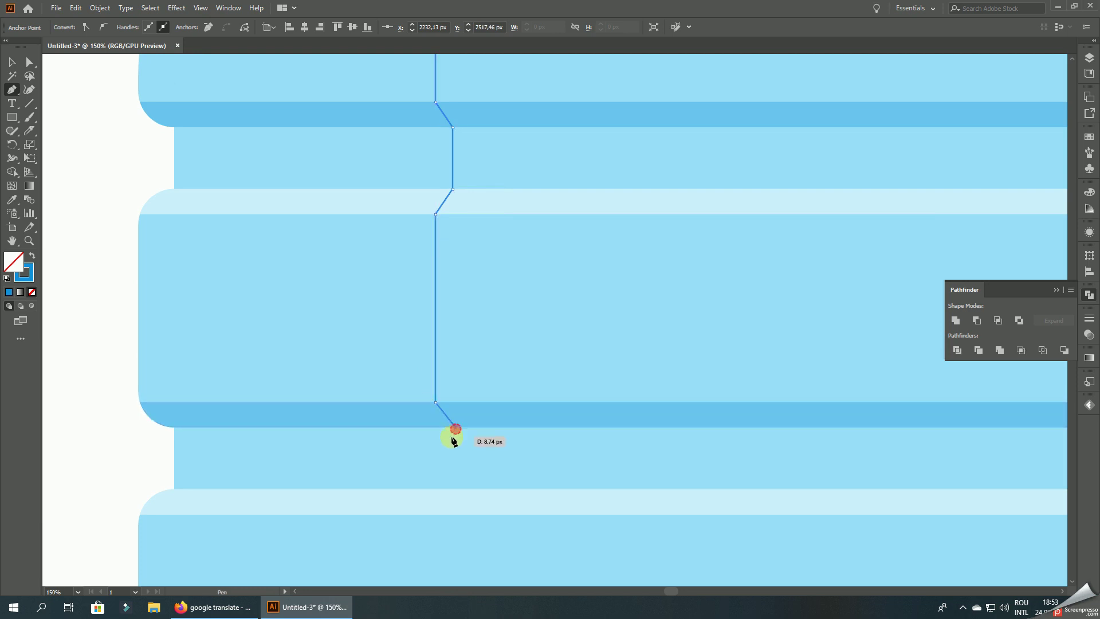
{"action": "left_click", "coordinate": [456, 489]}
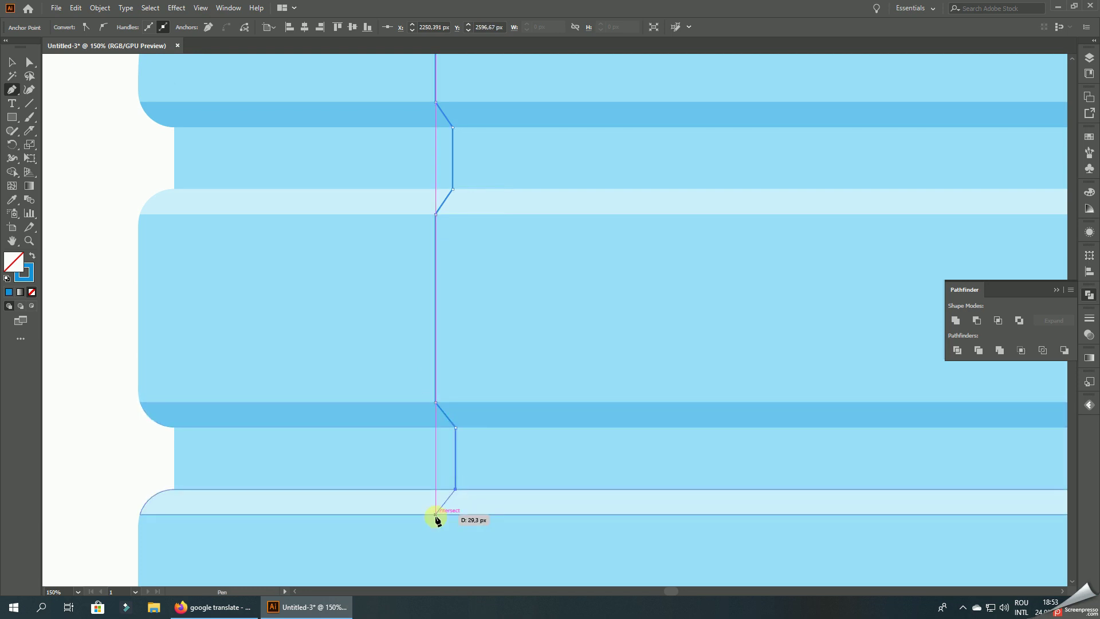
{"action": "left_click", "coordinate": [435, 516]}
{"action": "key", "text": "ctrl+z"}
{"action": "key", "text": "ctrl+z"}
{"action": "key", "text": "ctrl+z"}
- Redraw the zigzag with diagonal jogs across the next two dark bands
{"action": "left_click", "coordinate": [385, 367]}
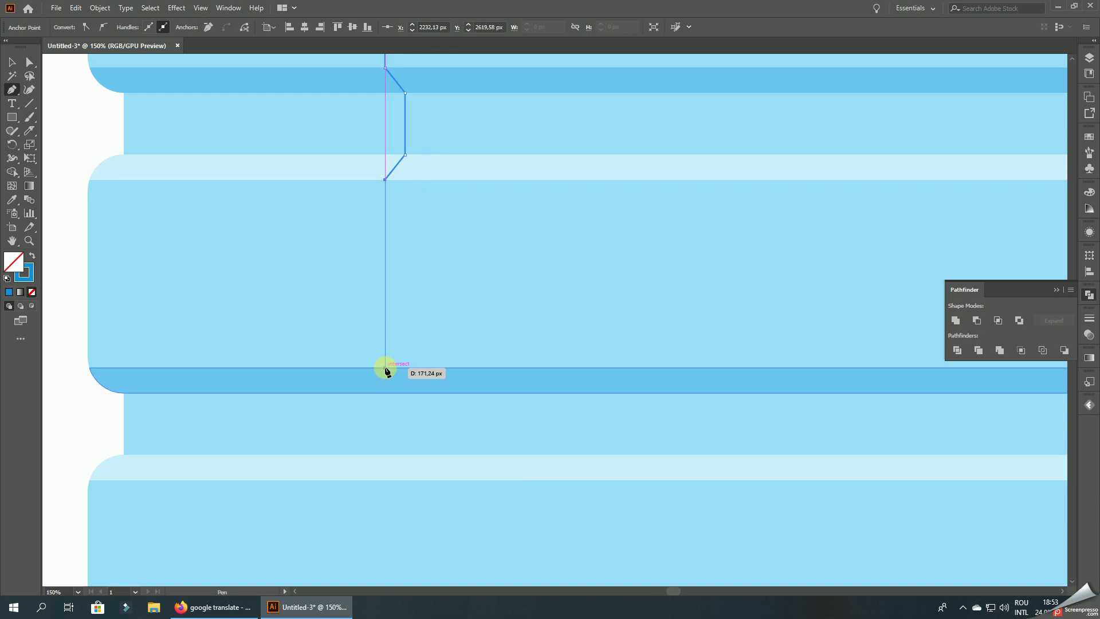
{"action": "left_click", "coordinate": [403, 393]}
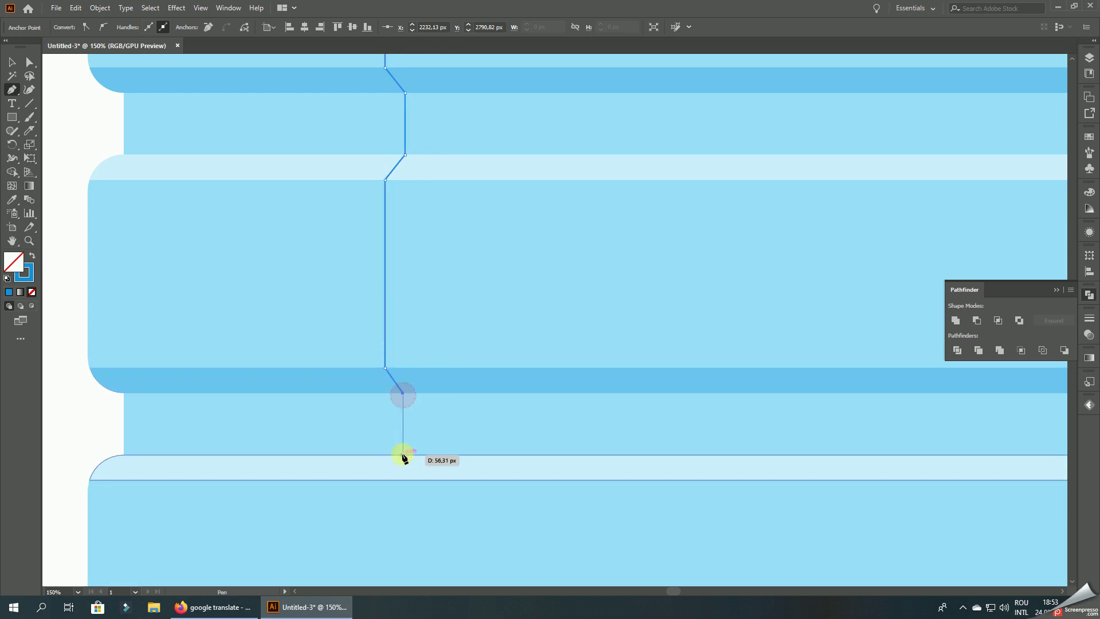
{"action": "left_click", "coordinate": [403, 455]}
{"action": "left_click", "coordinate": [386, 480]}
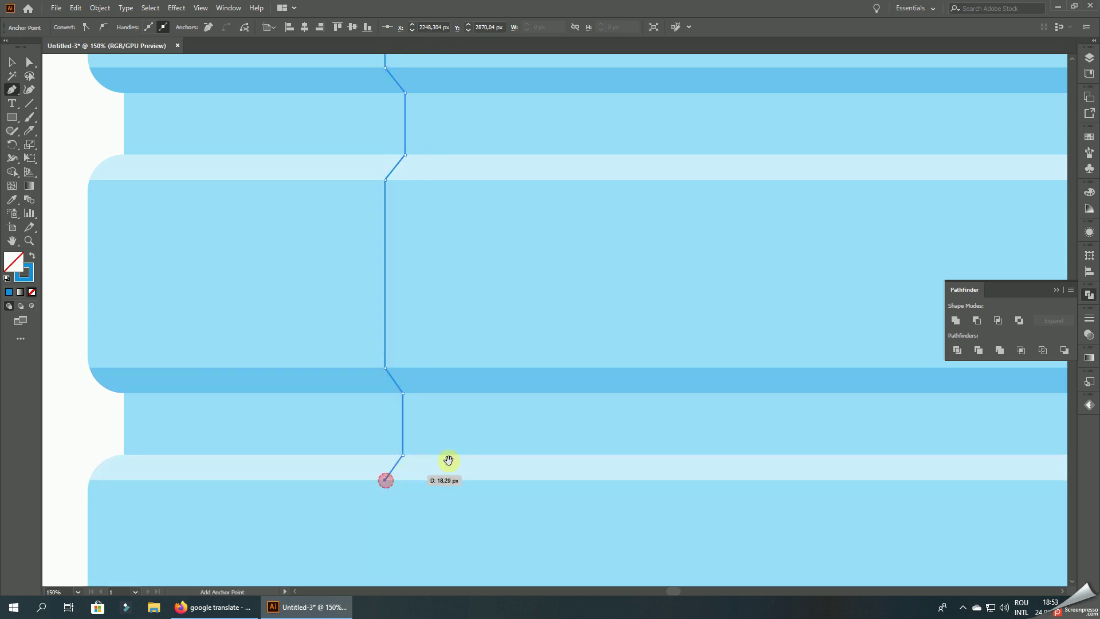
{"action": "scroll", "coordinate": [449, 459], "scroll_direction": "down", "scroll_amount": 5}
{"action": "left_click", "coordinate": [388, 300]}
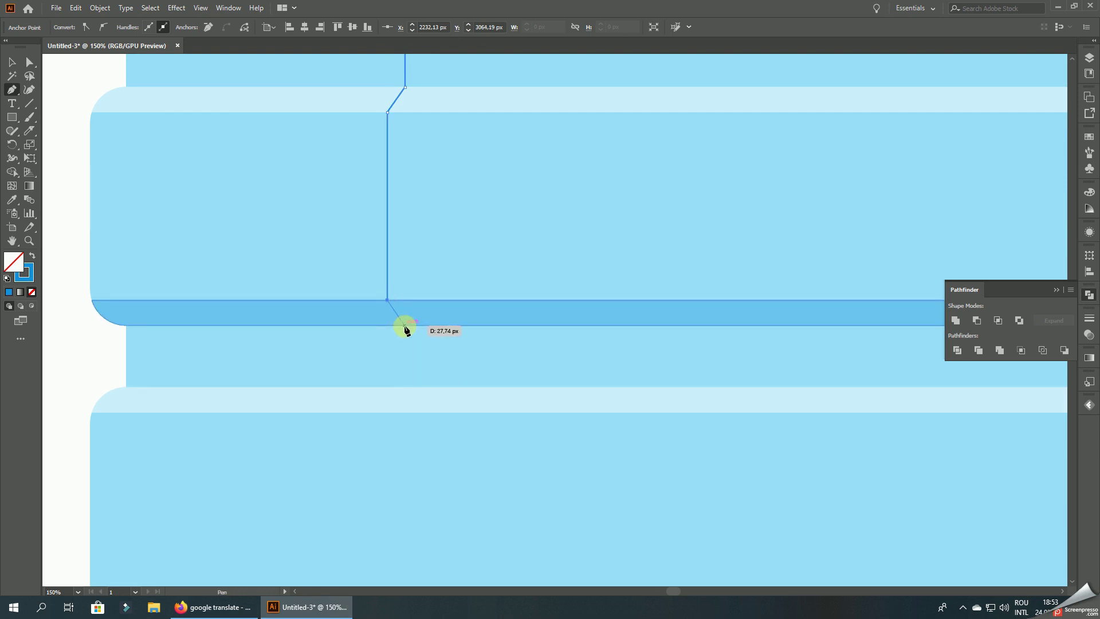
{"action": "left_click", "coordinate": [404, 326]}
{"action": "left_click", "coordinate": [404, 387]}
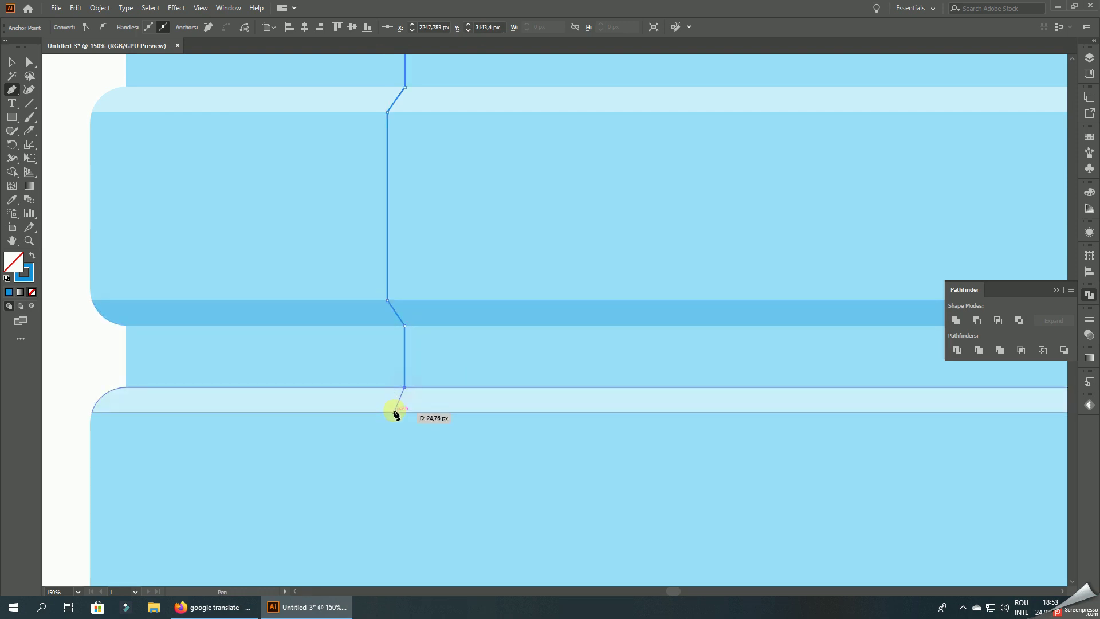
{"action": "left_click", "coordinate": [389, 413]}
- Continue the stepped line down the next ribs, jogging diagonally at each band
{"action": "left_click_drag", "start_coordinate": [475, 347], "coordinate": [480, 103]}
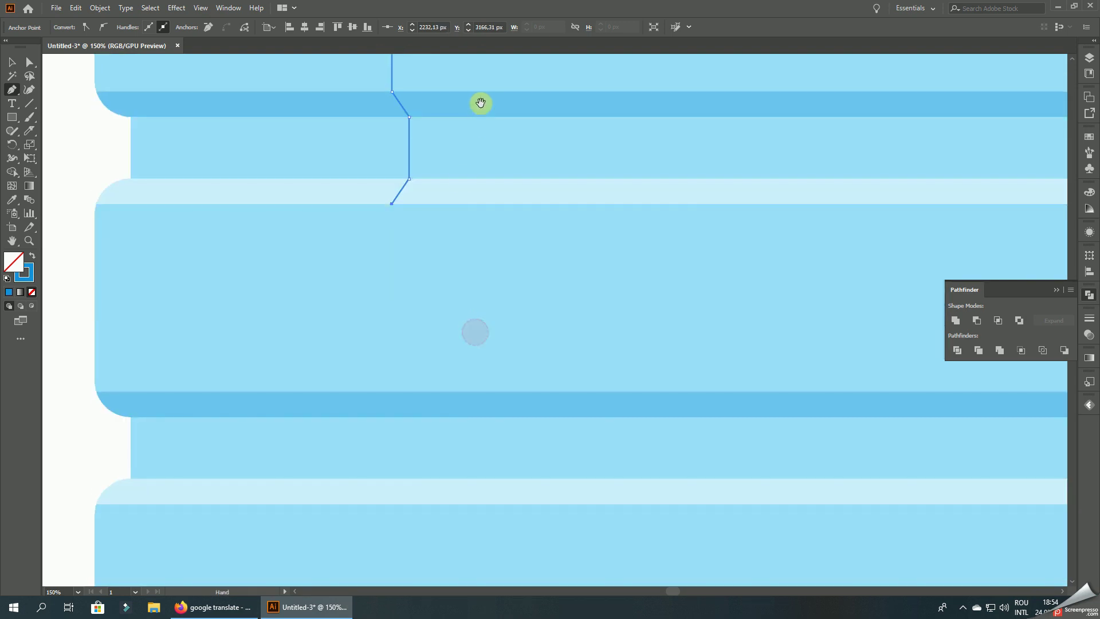
{"action": "left_click_drag", "start_coordinate": [458, 251], "coordinate": [452, 170]}
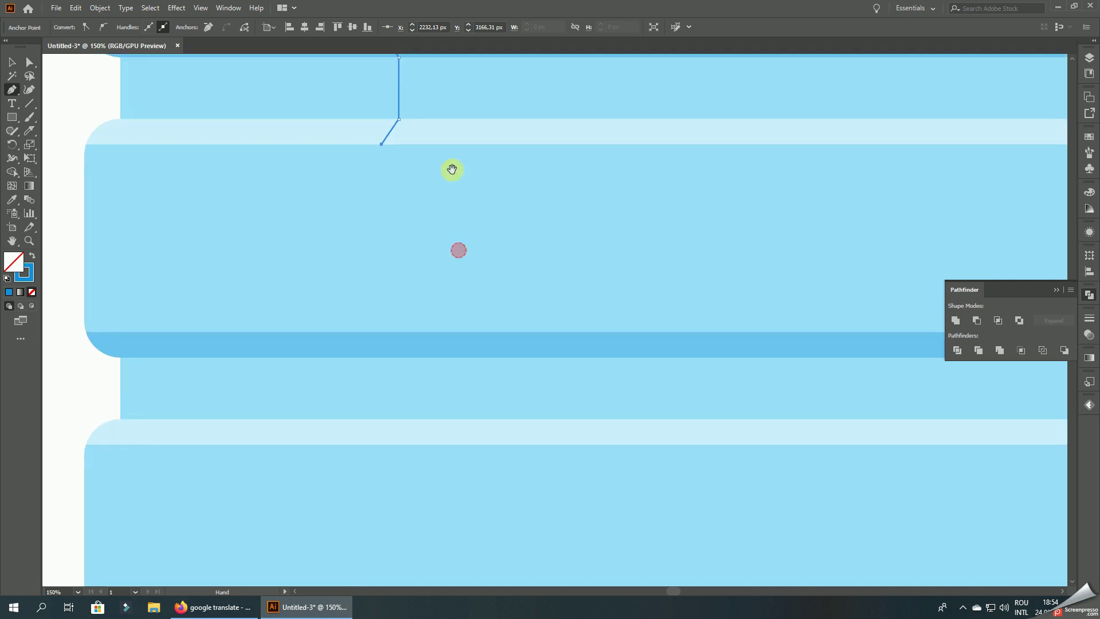
{"action": "left_click", "coordinate": [381, 332]}
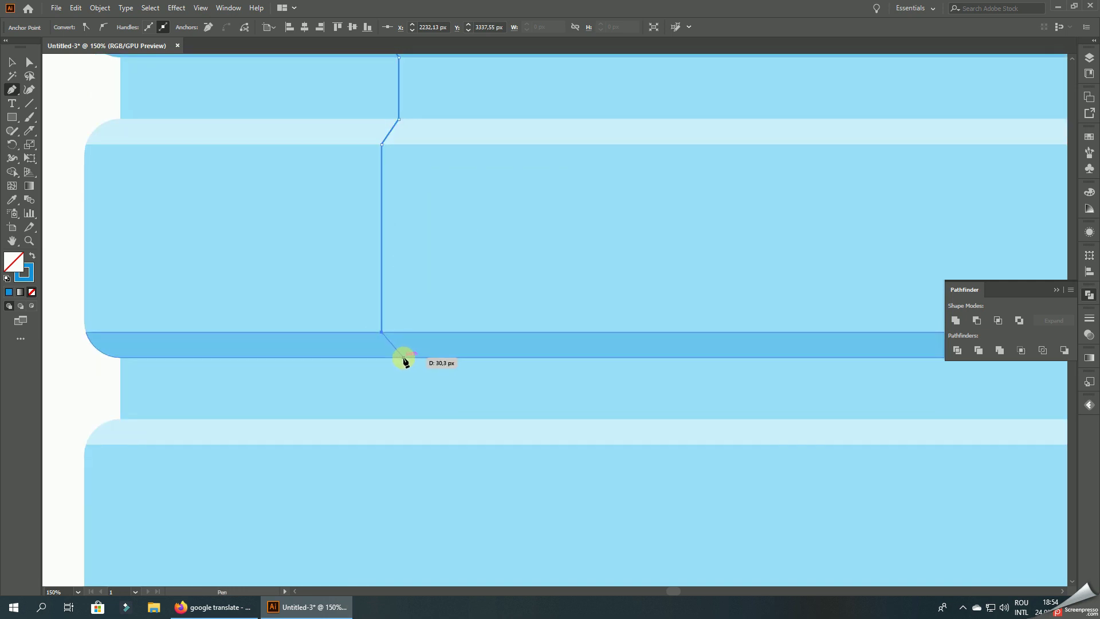
{"action": "left_click", "coordinate": [404, 357]}
{"action": "left_click", "coordinate": [403, 419]}
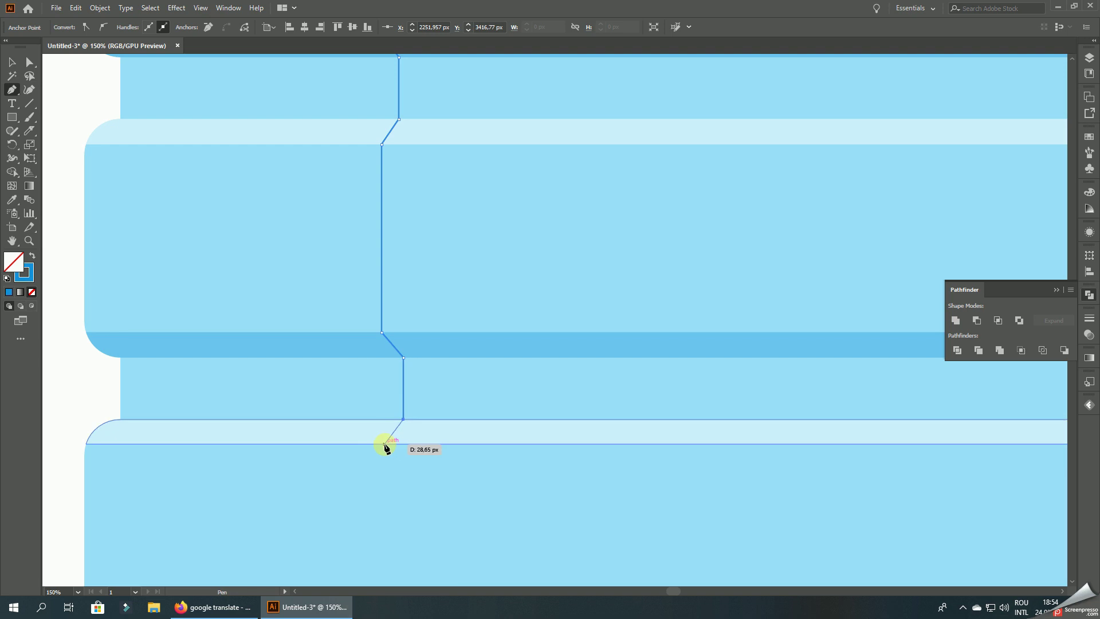
{"action": "left_click", "coordinate": [382, 444]}
{"action": "left_click_drag", "start_coordinate": [386, 446], "coordinate": [486, 155]}
{"action": "left_click_drag", "start_coordinate": [447, 424], "coordinate": [417, 263]}
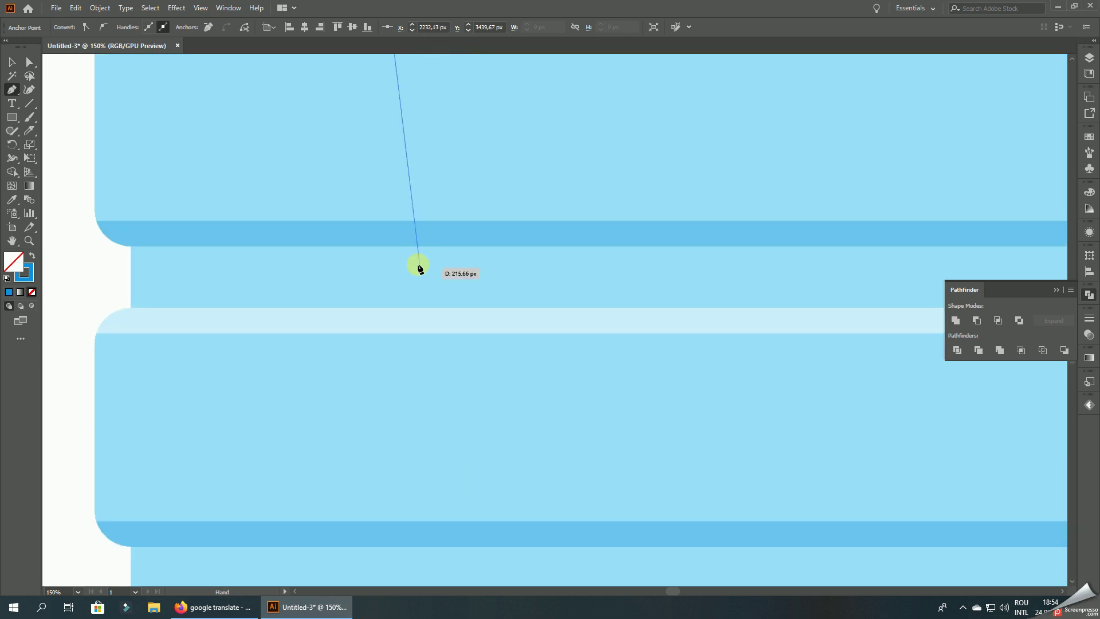
{"action": "left_click", "coordinate": [392, 222]}
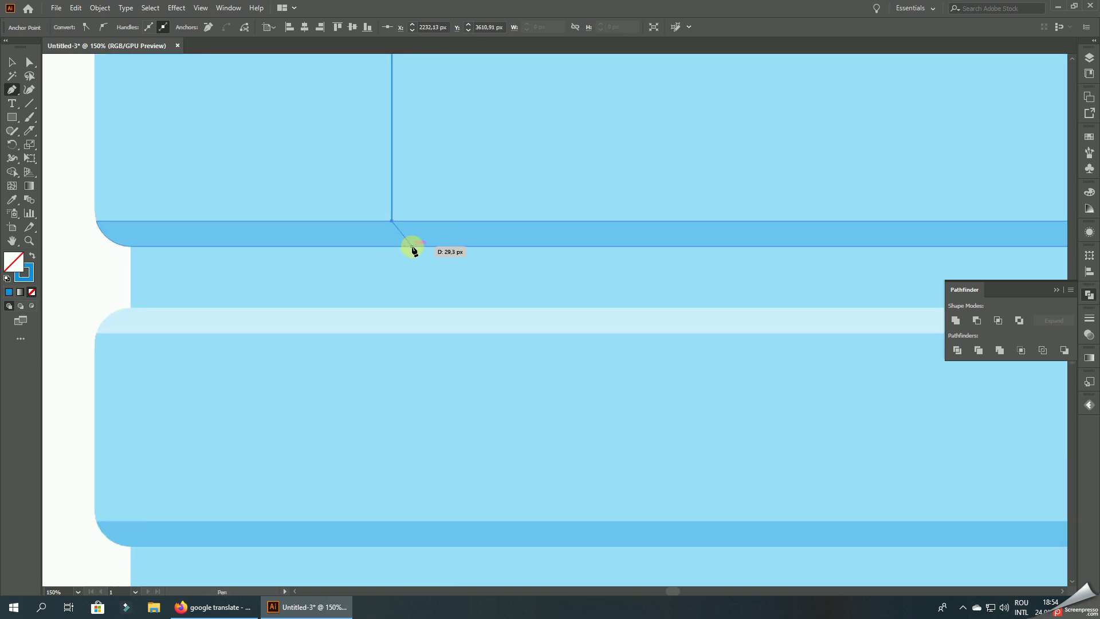
{"action": "left_click", "coordinate": [412, 248]}
- Carry the zigzag down two more recessed strips and rib edges
{"action": "scroll", "coordinate": [409, 261], "scroll_direction": "down", "scroll_amount": 2}
{"action": "scroll", "coordinate": [406, 268], "scroll_direction": "down", "scroll_amount": 1}
{"action": "scroll", "coordinate": [405, 269], "scroll_direction": "up", "scroll_amount": 2}
{"action": "scroll", "coordinate": [410, 287], "scroll_direction": "up", "scroll_amount": 1}
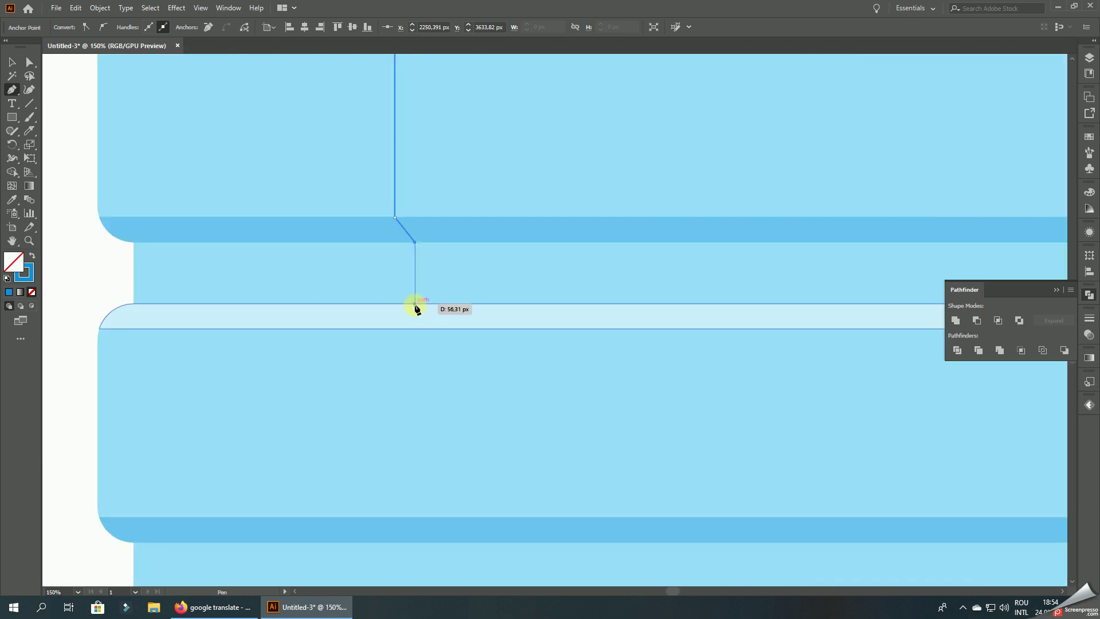
{"action": "left_click", "coordinate": [415, 304]}
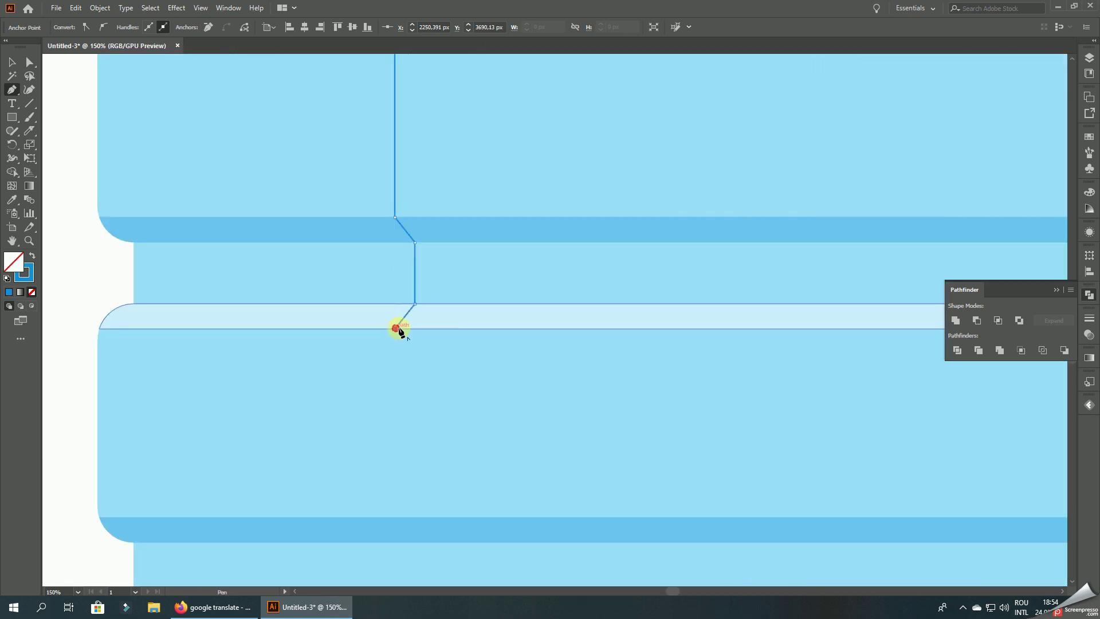
{"action": "left_click", "coordinate": [396, 328]}
{"action": "scroll", "coordinate": [380, 142], "scroll_direction": "down", "scroll_amount": 5}
{"action": "left_click", "coordinate": [364, 276]}
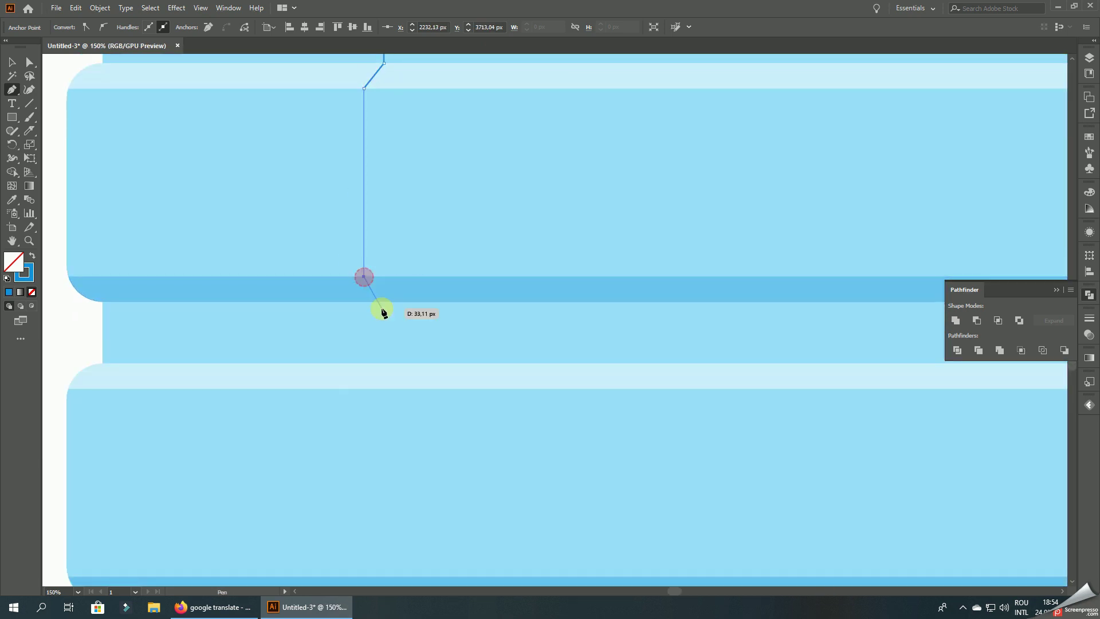
{"action": "left_click", "coordinate": [384, 302]}
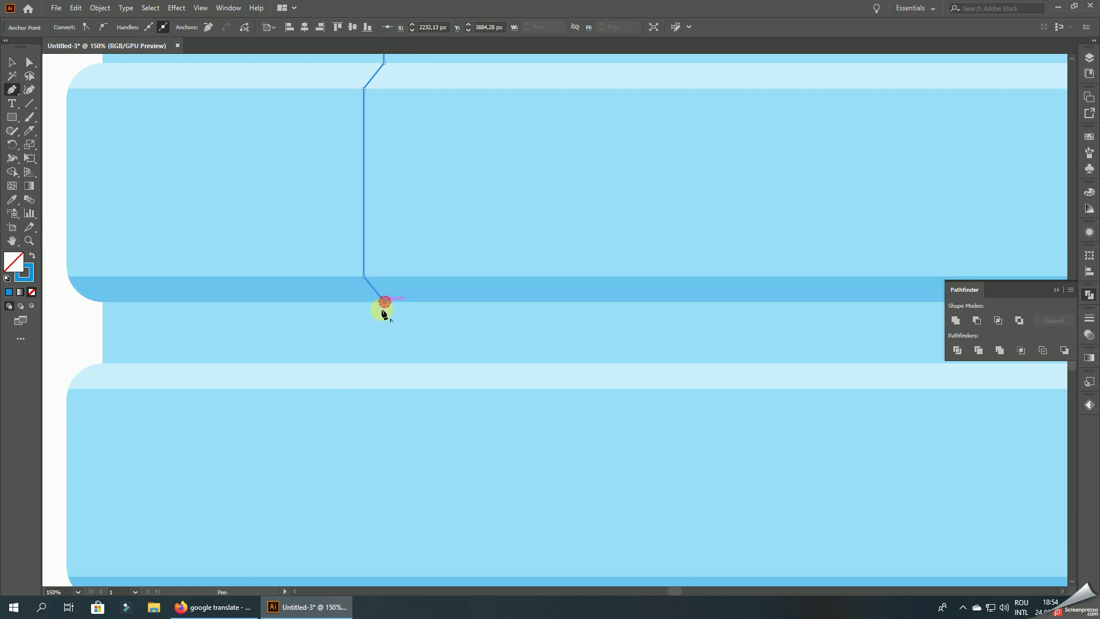
{"action": "left_click", "coordinate": [385, 363]}
{"action": "left_click", "coordinate": [364, 389]}
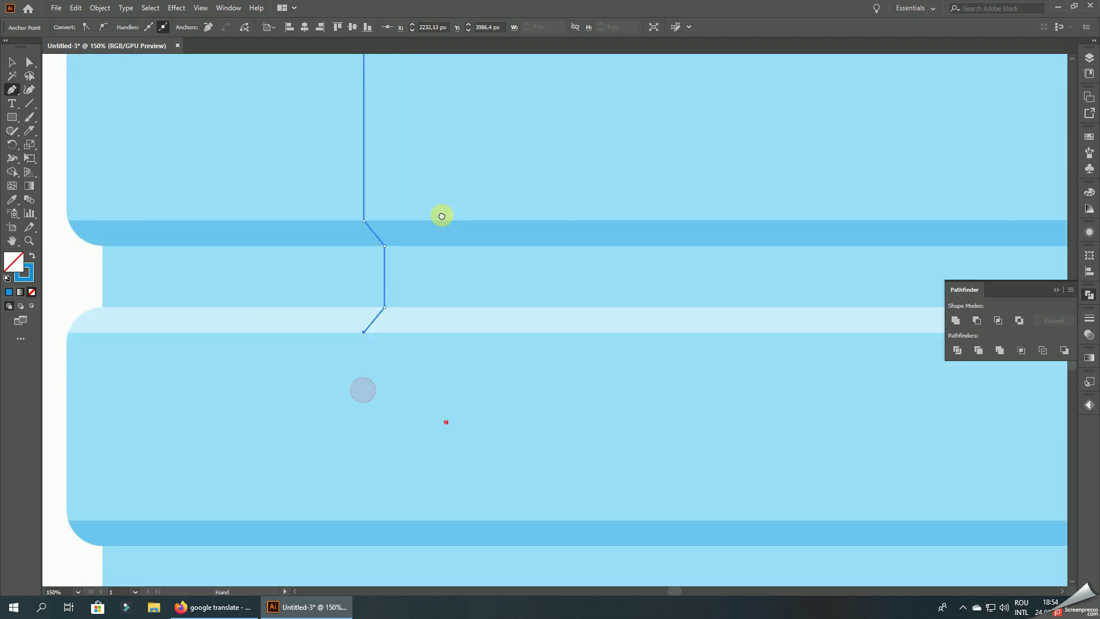
- Run the path through the last band and straight down below the base
{"action": "scroll", "coordinate": [401, 240], "scroll_direction": "down", "scroll_amount": 5}
{"action": "left_click", "coordinate": [336, 254]}
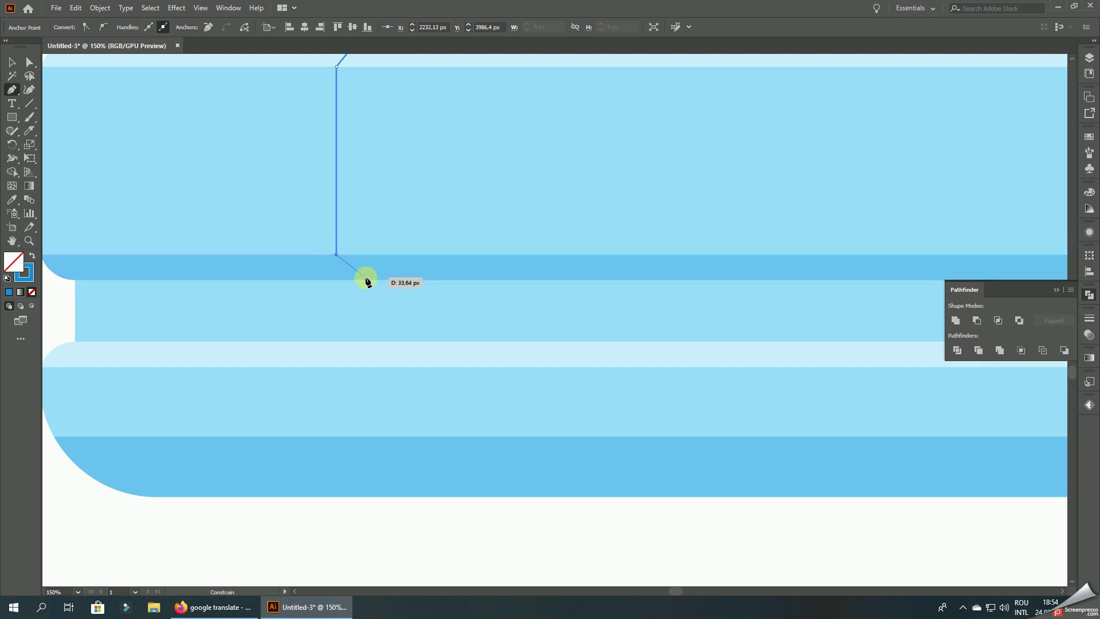
{"action": "left_click_drag", "start_coordinate": [405, 177], "coordinate": [426, 231]}
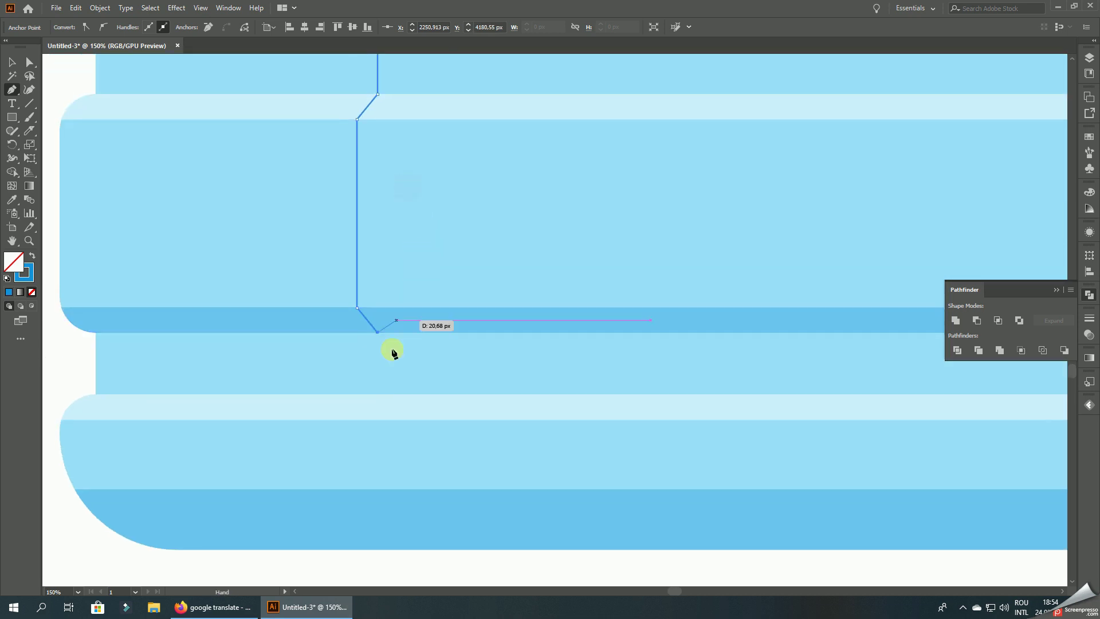
{"action": "left_click", "coordinate": [377, 393]}
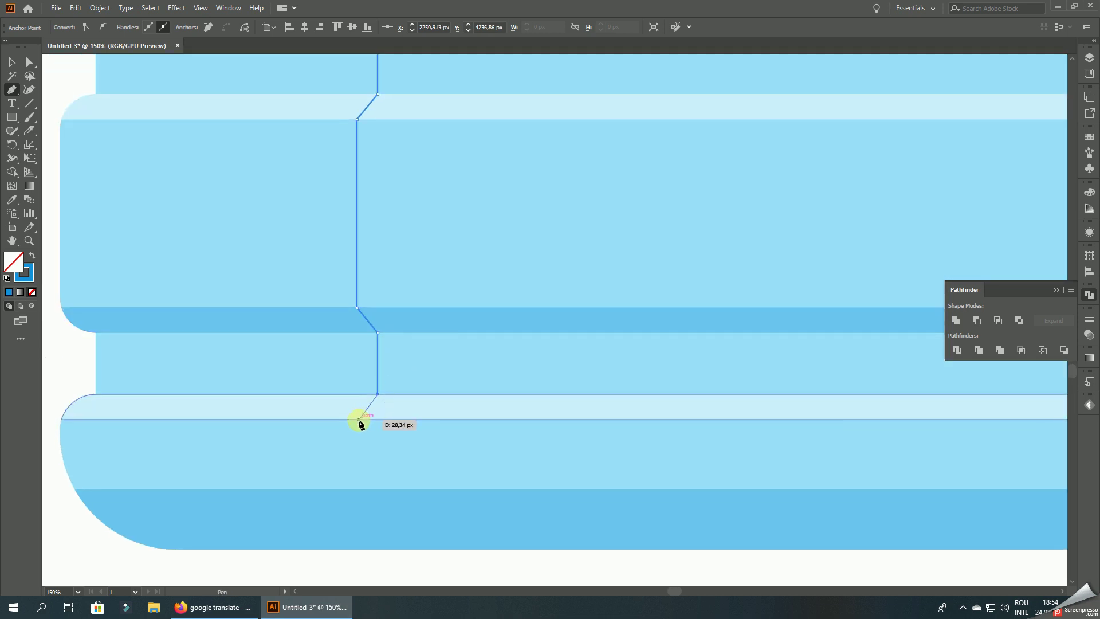
{"action": "left_click", "coordinate": [357, 419]}
{"action": "left_click_drag", "start_coordinate": [418, 359], "coordinate": [408, 194]}
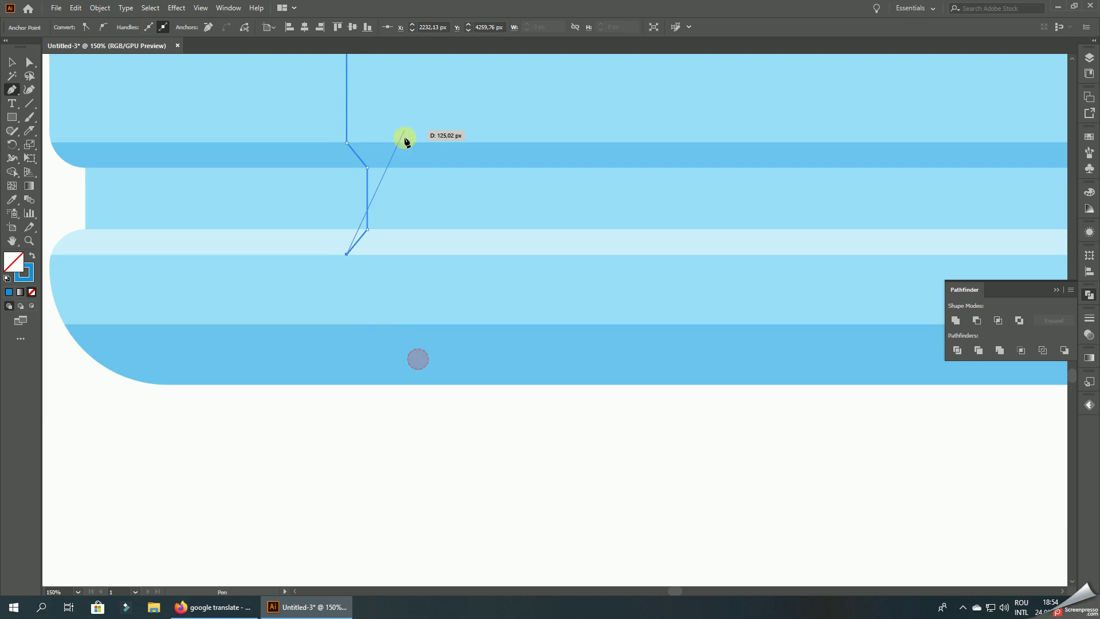
{"action": "left_click", "coordinate": [347, 411]}
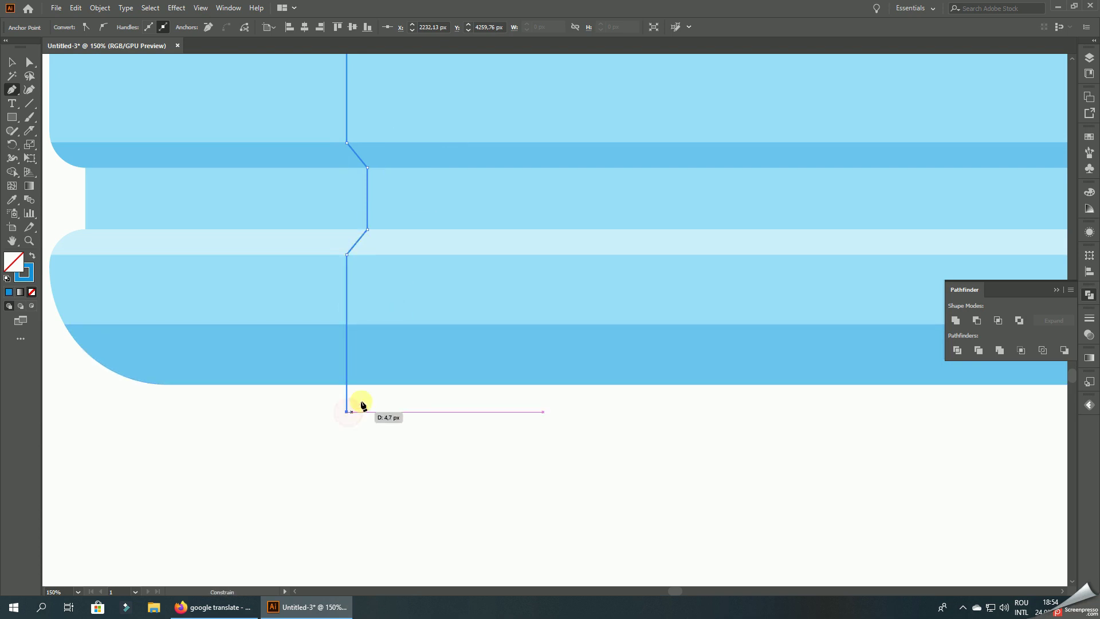
- Turn the path left under the base and zigzag back up into the base band
{"action": "left_click", "coordinate": [151, 411]}
{"action": "left_click", "coordinate": [150, 254]}
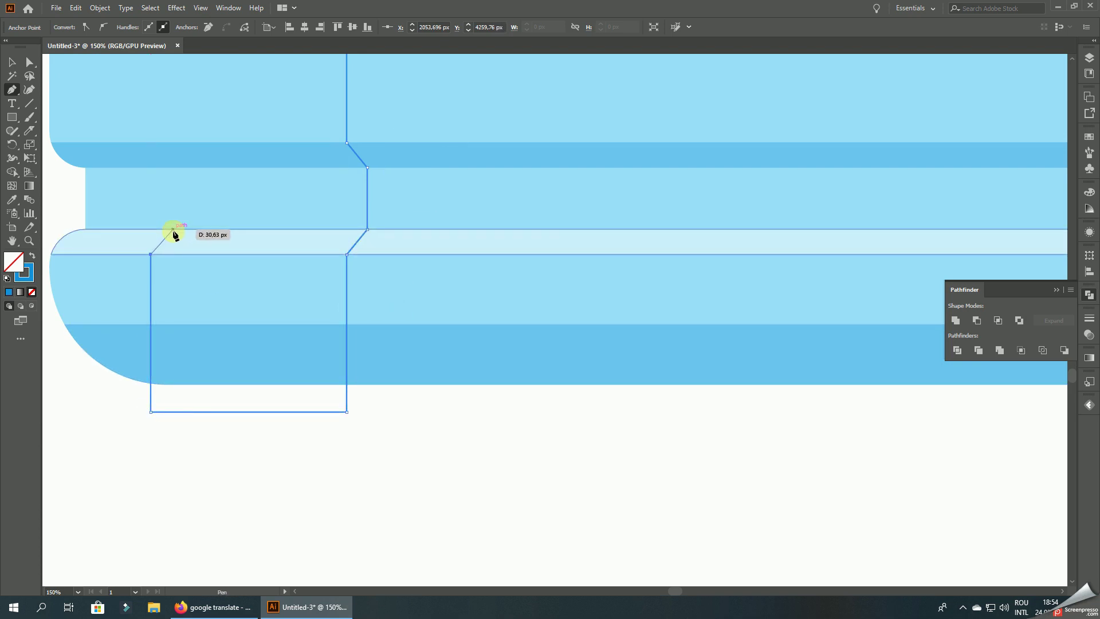
{"action": "left_click", "coordinate": [173, 229]}
{"action": "left_click", "coordinate": [173, 167]}
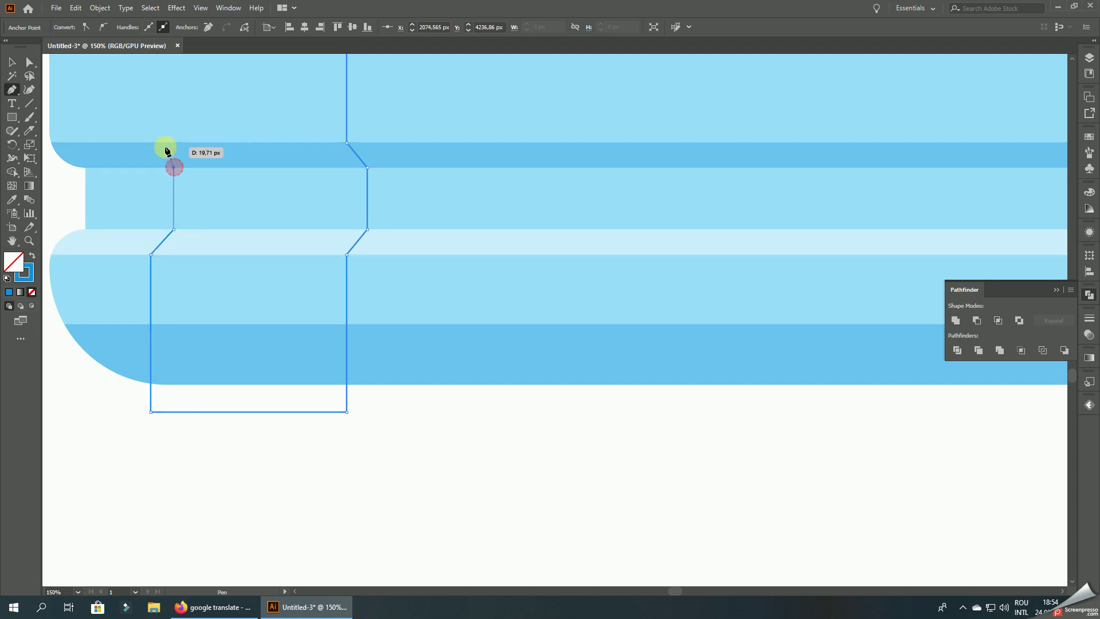
{"action": "left_click", "coordinate": [150, 142]}
{"action": "left_click_drag", "start_coordinate": [226, 123], "coordinate": [304, 309]}
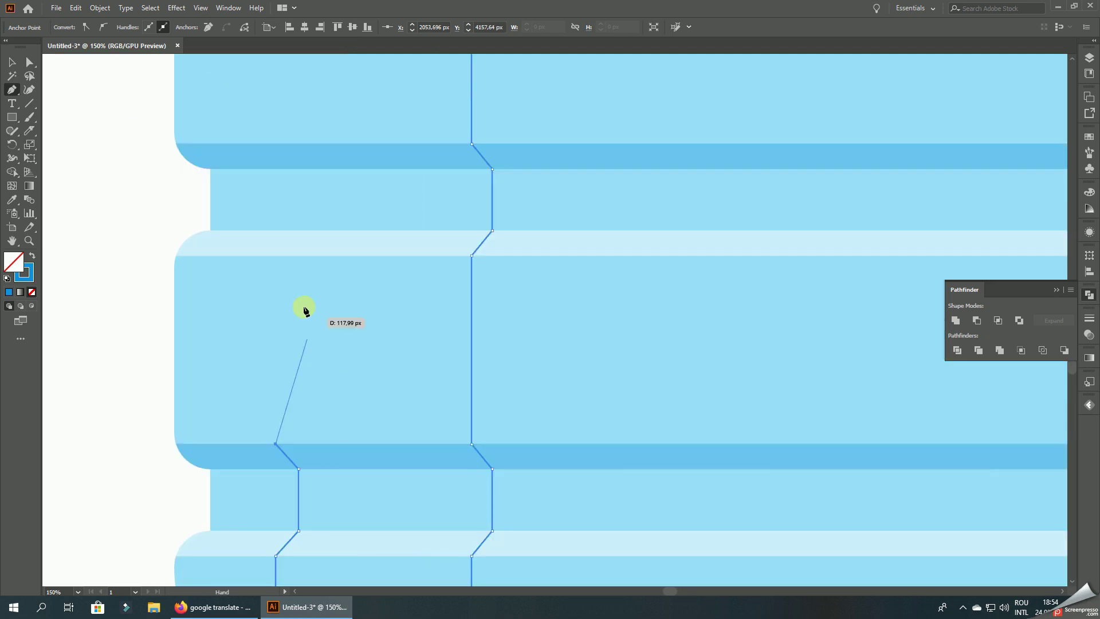
- Climb through the next rib, then undo the misplaced top anchors
{"action": "left_click", "coordinate": [275, 255]}
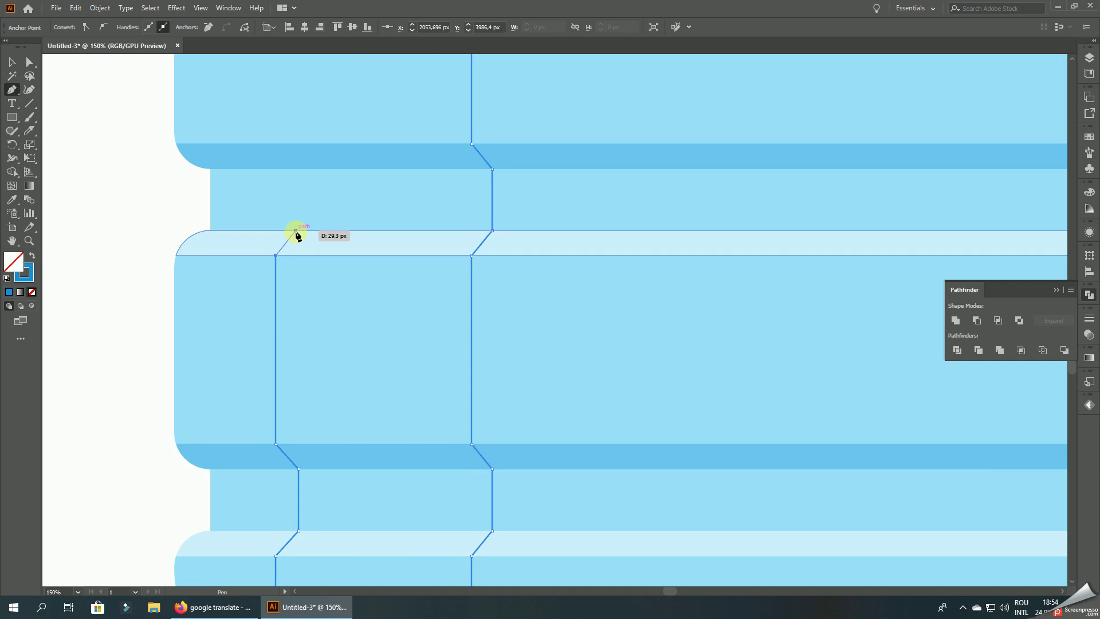
{"action": "left_click", "coordinate": [299, 231]}
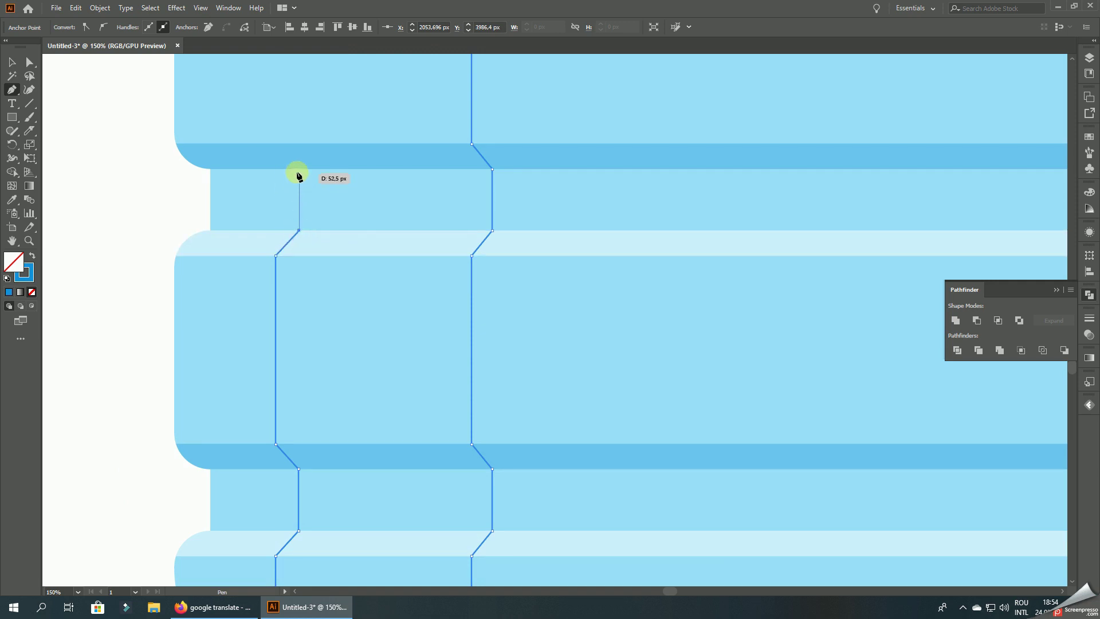
{"action": "left_click", "coordinate": [299, 169]}
{"action": "key", "text": "ctrl+z"}
{"action": "key", "text": "ctrl+z"}
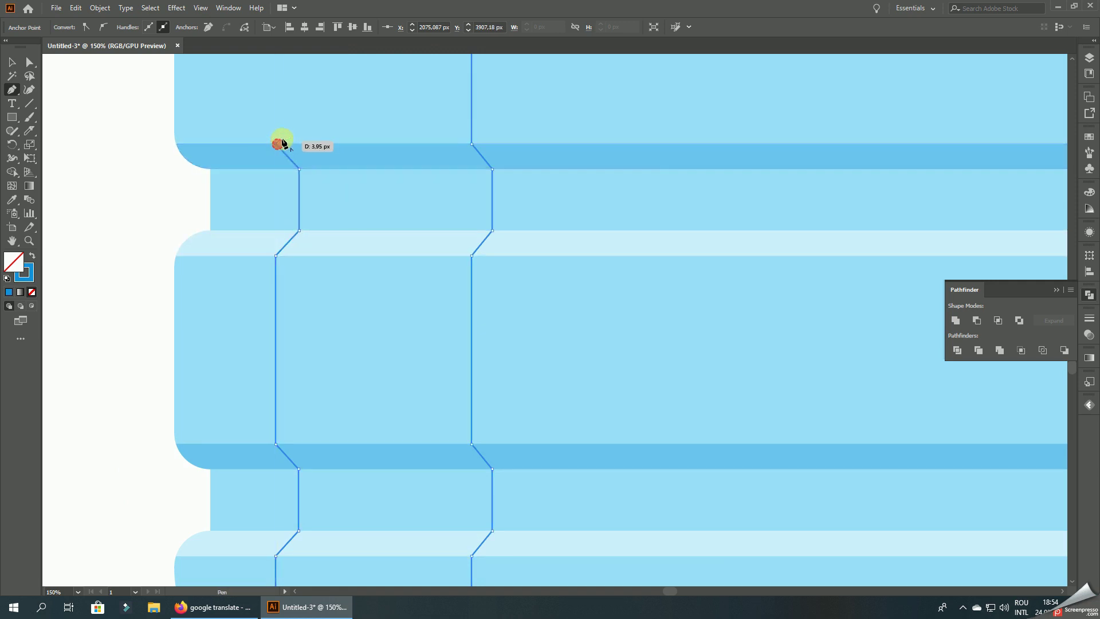
{"action": "left_click_drag", "start_coordinate": [199, 144], "coordinate": [309, 108]}
- Redraw the upward zigzag through the upper ribs, undoing and redoing the last anchors
{"action": "left_click", "coordinate": [387, 219]}
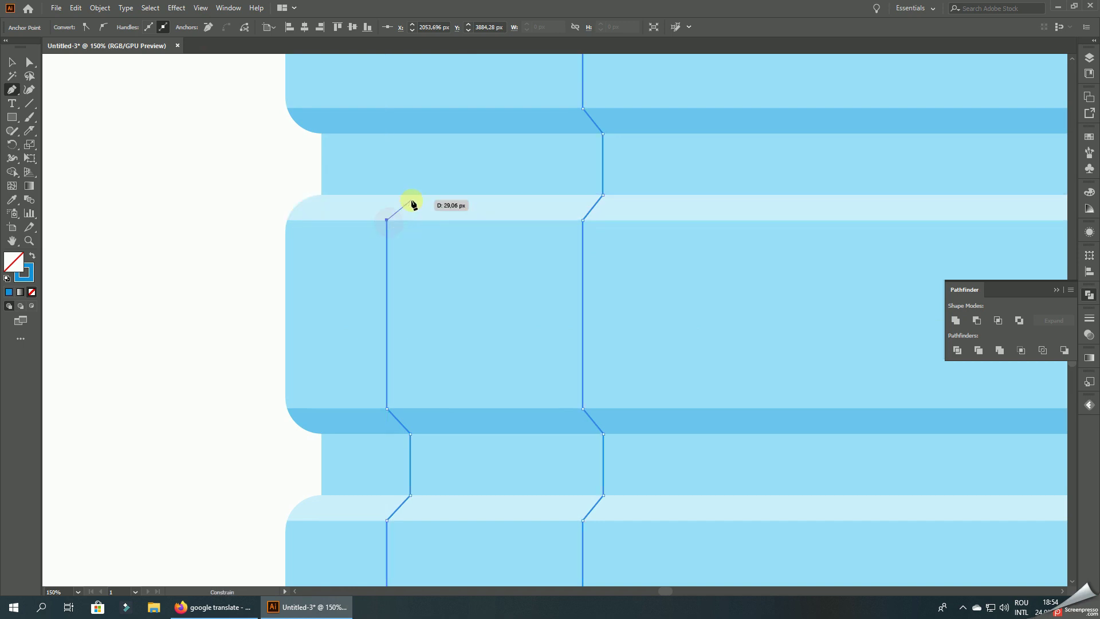
{"action": "left_click", "coordinate": [411, 195]}
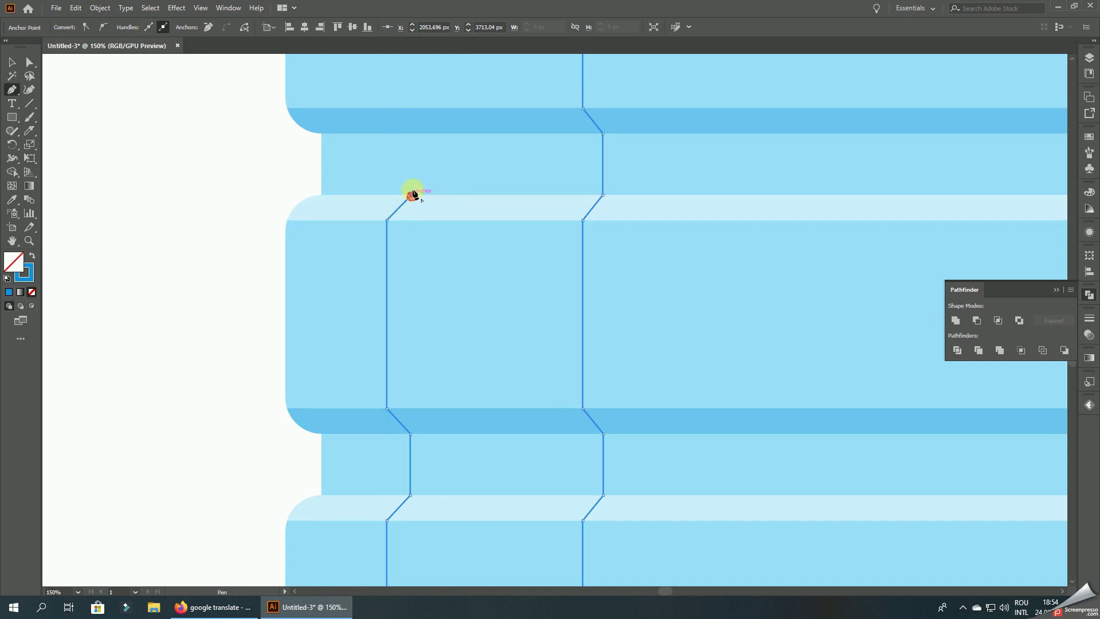
{"action": "left_click", "coordinate": [411, 133]}
{"action": "left_click", "coordinate": [386, 107]}
{"action": "key", "text": "ctrl+z"}
{"action": "key", "text": "ctrl+z"}
{"action": "key", "text": "ctrl+z"}
{"action": "left_click", "coordinate": [352, 250]}
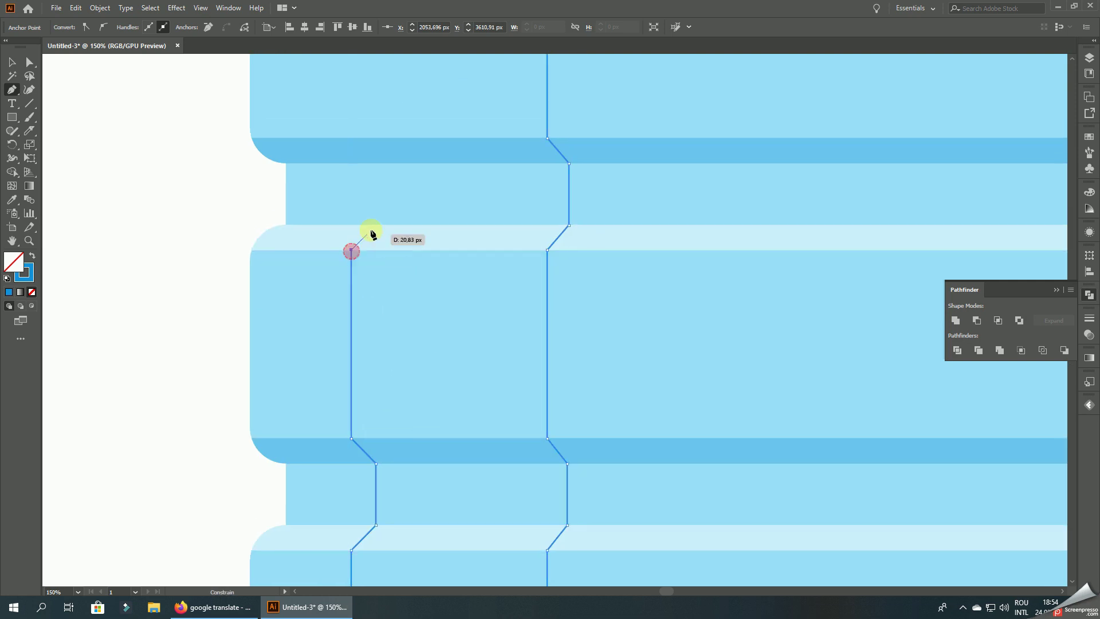
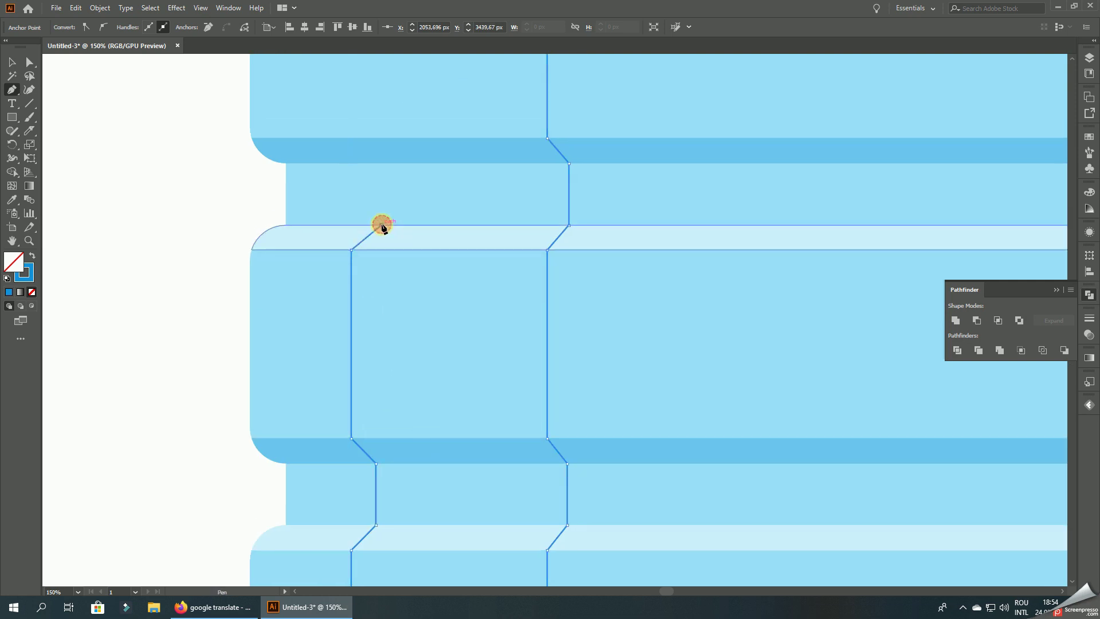
- Start the stepped highlight outline along the lower left ridges, undoing two misplaced anchors
{"action": "left_click", "coordinate": [382, 225]}
{"action": "left_click_drag", "start_coordinate": [392, 194], "coordinate": [406, 313]}
{"action": "left_click", "coordinate": [395, 282]}
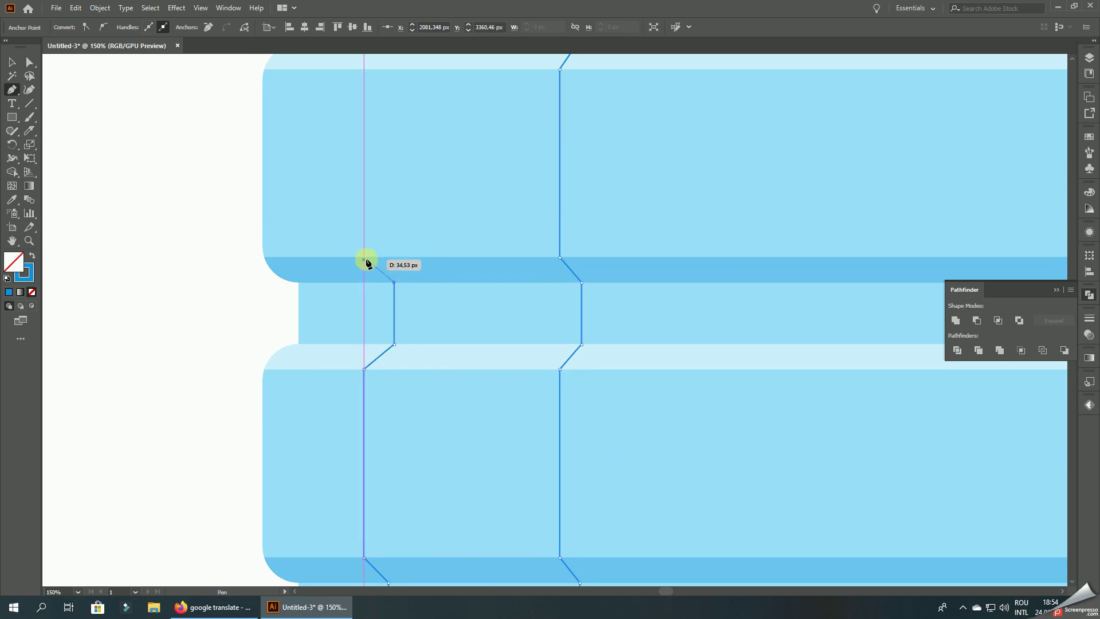
{"action": "key", "text": "ctrl+z"}
{"action": "key", "text": "ctrl+z"}
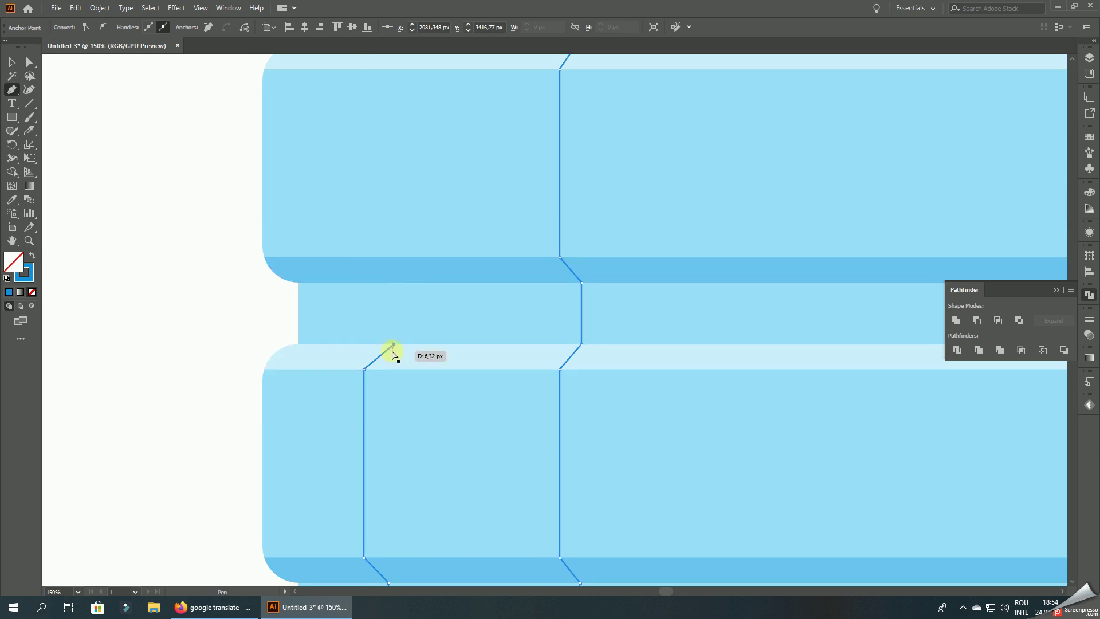
{"action": "left_click", "coordinate": [388, 344]}
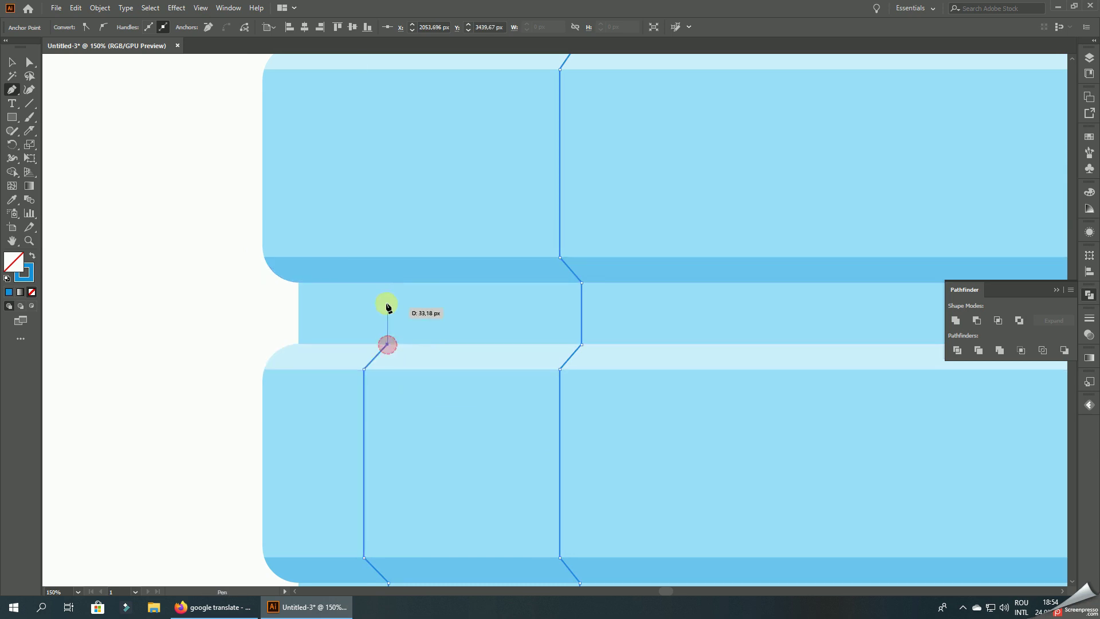
{"action": "left_click", "coordinate": [388, 283]}
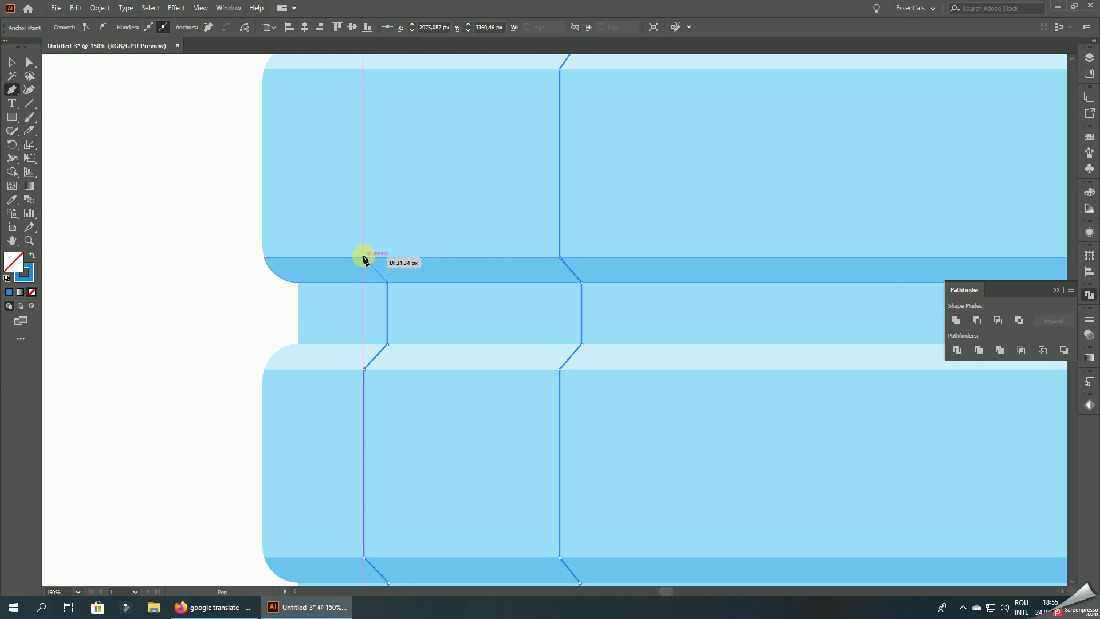
{"action": "left_click", "coordinate": [364, 258]}
{"action": "scroll", "coordinate": [403, 236], "scroll_direction": "down", "scroll_amount": 1, "text": "alt"}
{"action": "scroll", "coordinate": [405, 393], "scroll_direction": "up", "scroll_amount": 3}
{"action": "scroll", "coordinate": [368, 346], "scroll_direction": "up", "scroll_amount": 3}
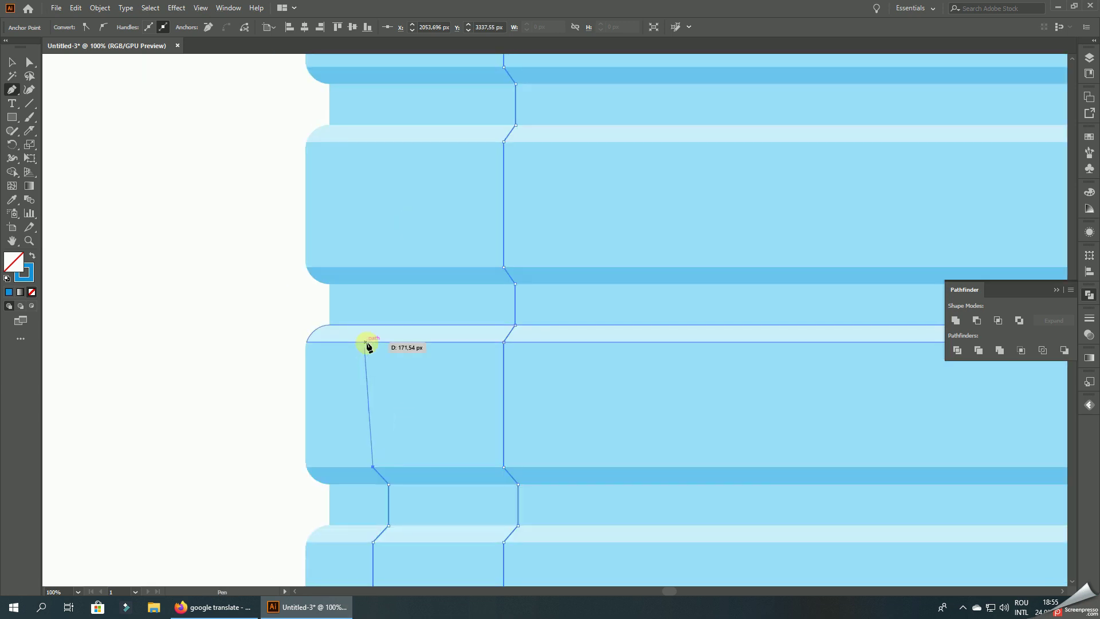
{"action": "left_click", "coordinate": [373, 342], "text": "shift"}
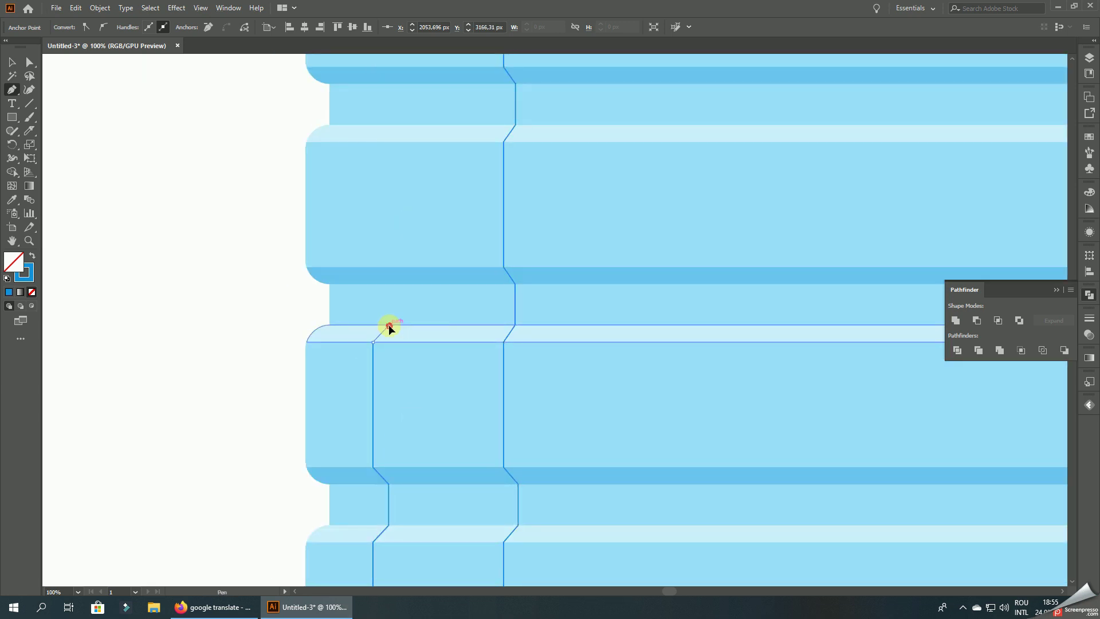
- Continue the stepped outline up through the middle ridges on the bottle's left side
{"action": "left_click", "coordinate": [389, 325]}
{"action": "left_click", "coordinate": [389, 284]}
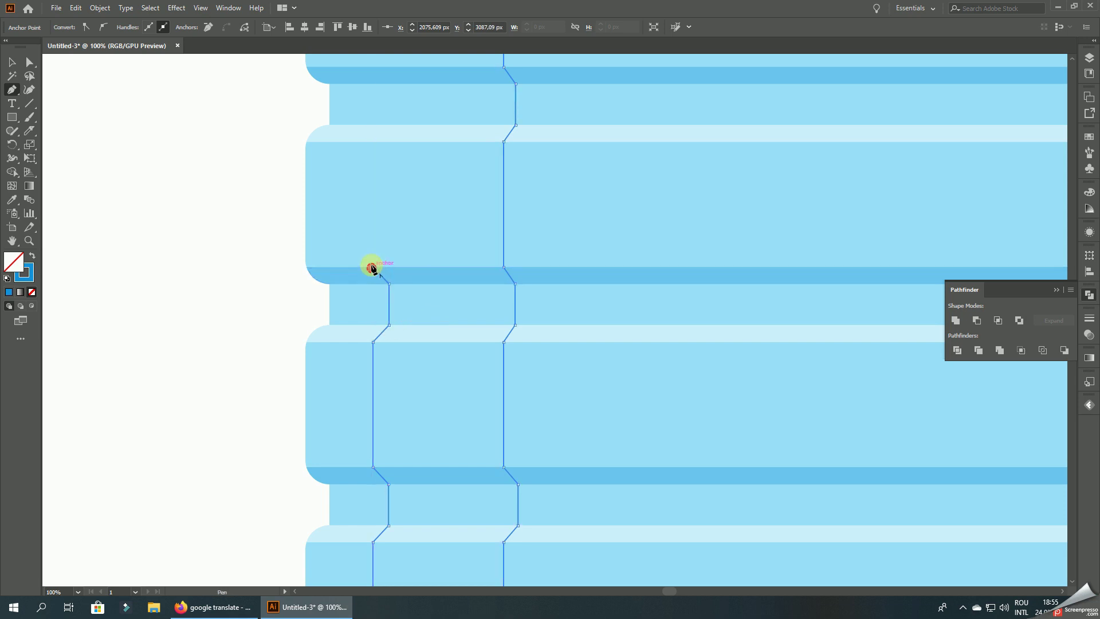
{"action": "left_click", "coordinate": [372, 267]}
{"action": "scroll", "coordinate": [384, 321], "scroll_direction": "up", "scroll_amount": 3}
{"action": "left_click", "coordinate": [377, 254]}
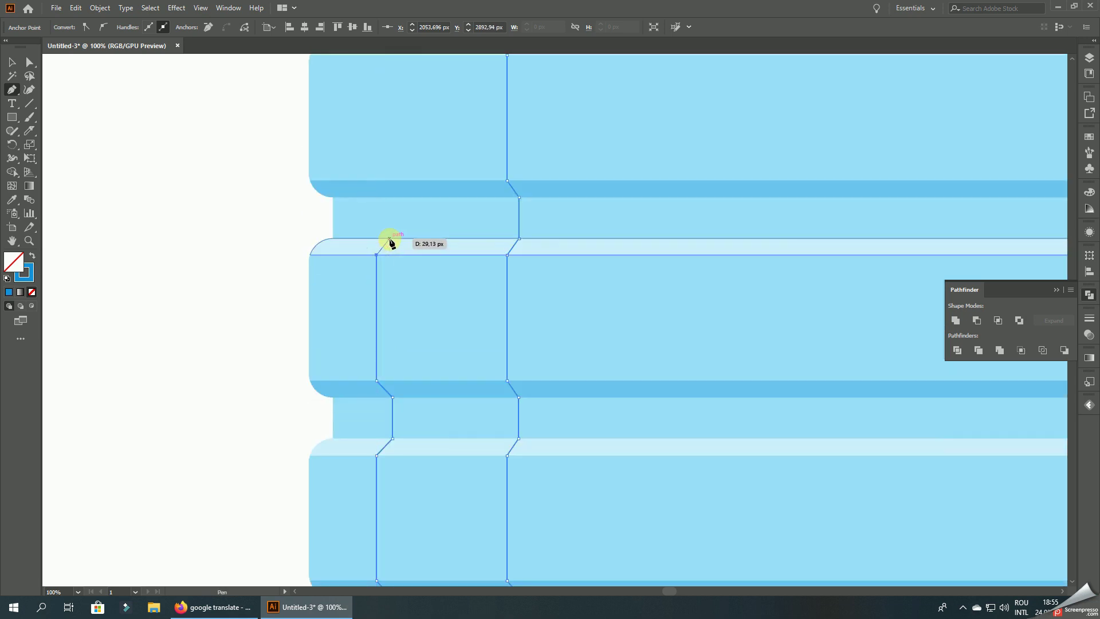
{"action": "left_click", "coordinate": [393, 238]}
{"action": "scroll", "coordinate": [395, 269], "scroll_direction": "up", "scroll_amount": 3}
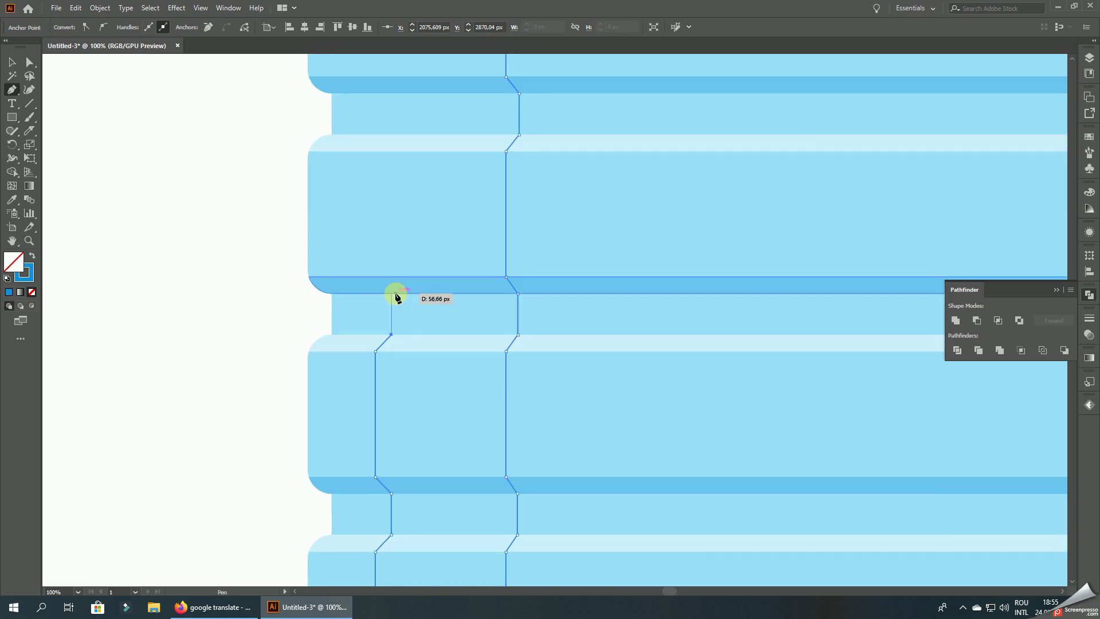
{"action": "left_click", "coordinate": [375, 277]}
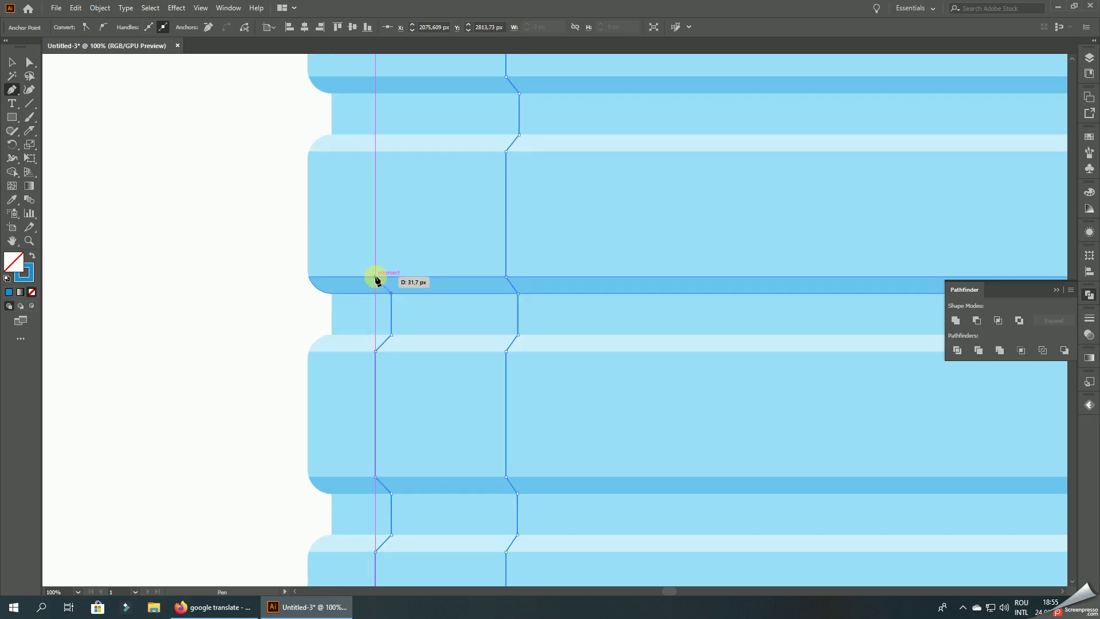
{"action": "left_click_drag", "start_coordinate": [414, 299], "coordinate": [425, 430]}
{"action": "left_click", "coordinate": [385, 281]}
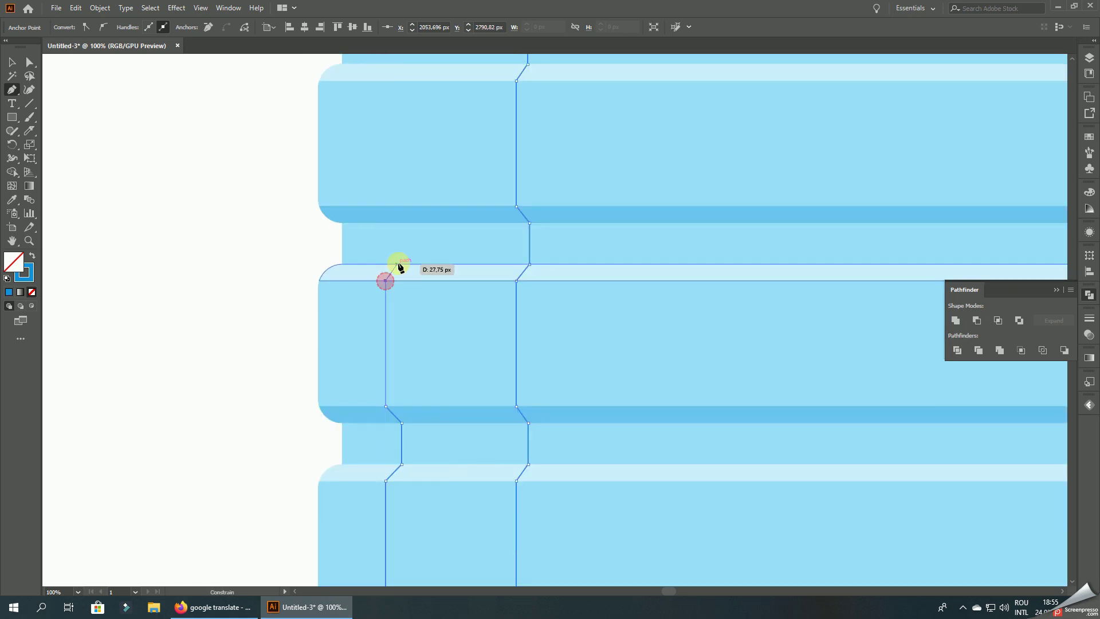
{"action": "left_click", "coordinate": [402, 264]}
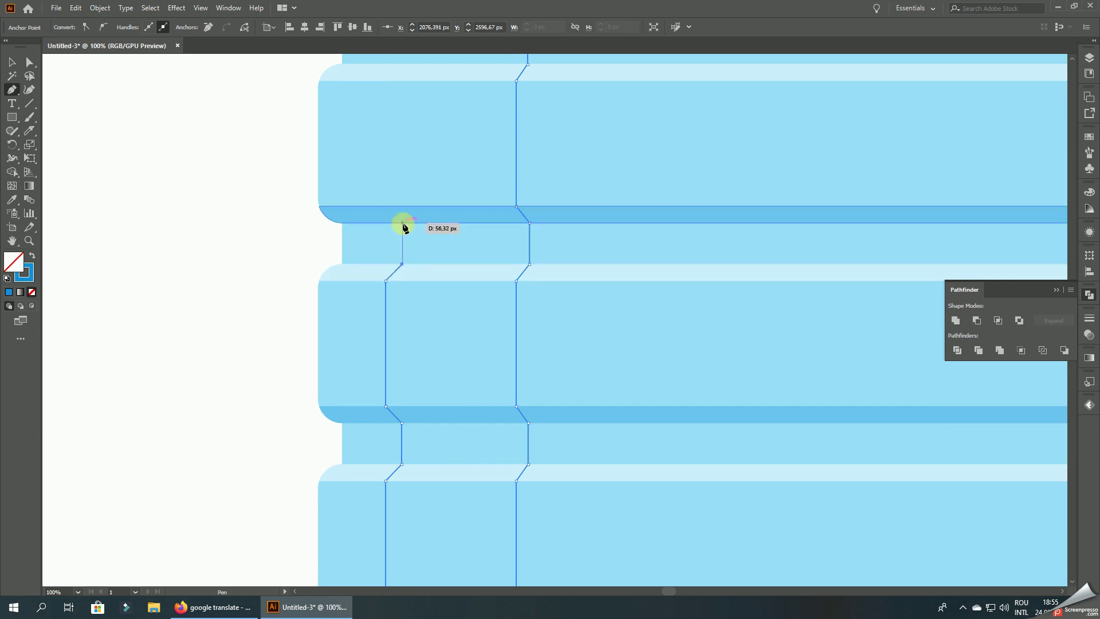
{"action": "left_click", "coordinate": [402, 223]}
{"action": "left_click", "coordinate": [386, 205]}
- Extend the outline past the top ridges to the shoulder, framing the neck and cap
{"action": "left_click_drag", "start_coordinate": [385, 206], "coordinate": [403, 356]}
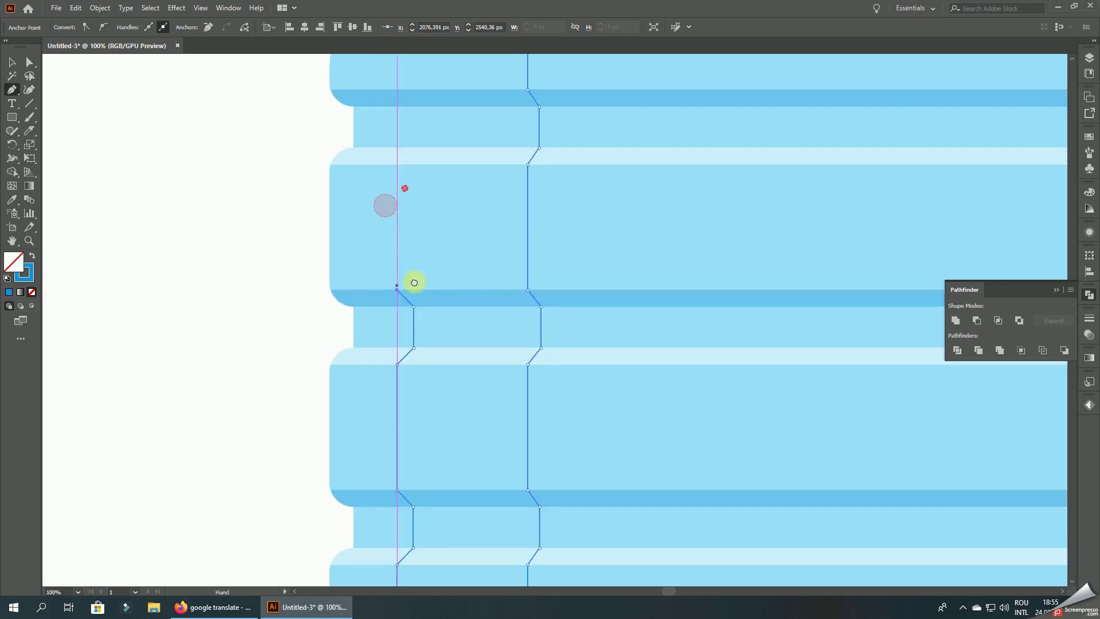
{"action": "left_click", "coordinate": [402, 230]}
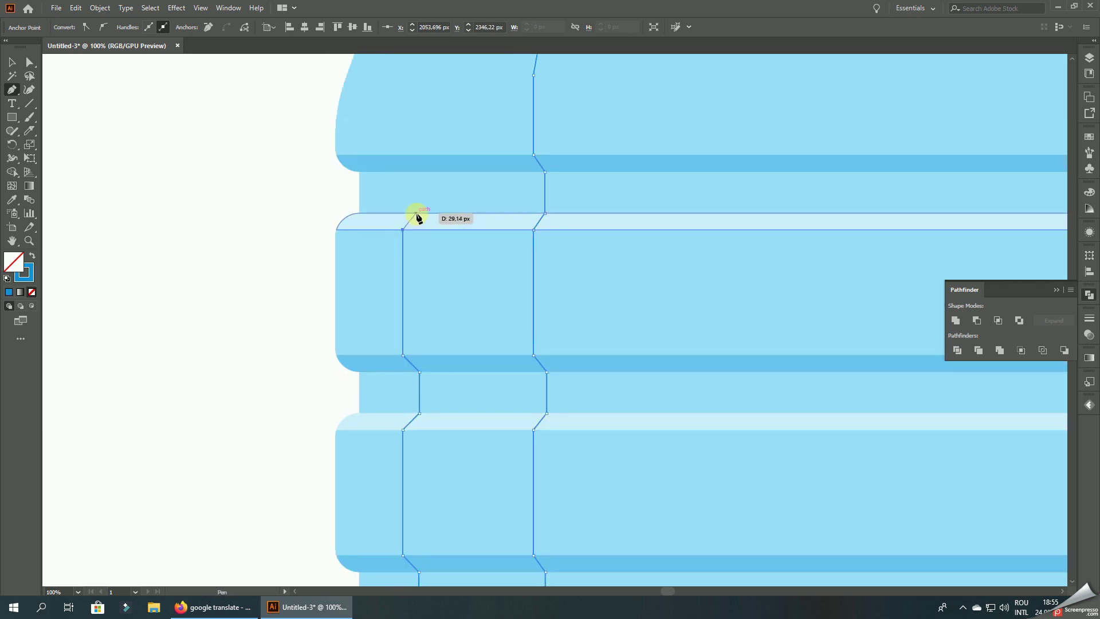
{"action": "left_click", "coordinate": [418, 213]}
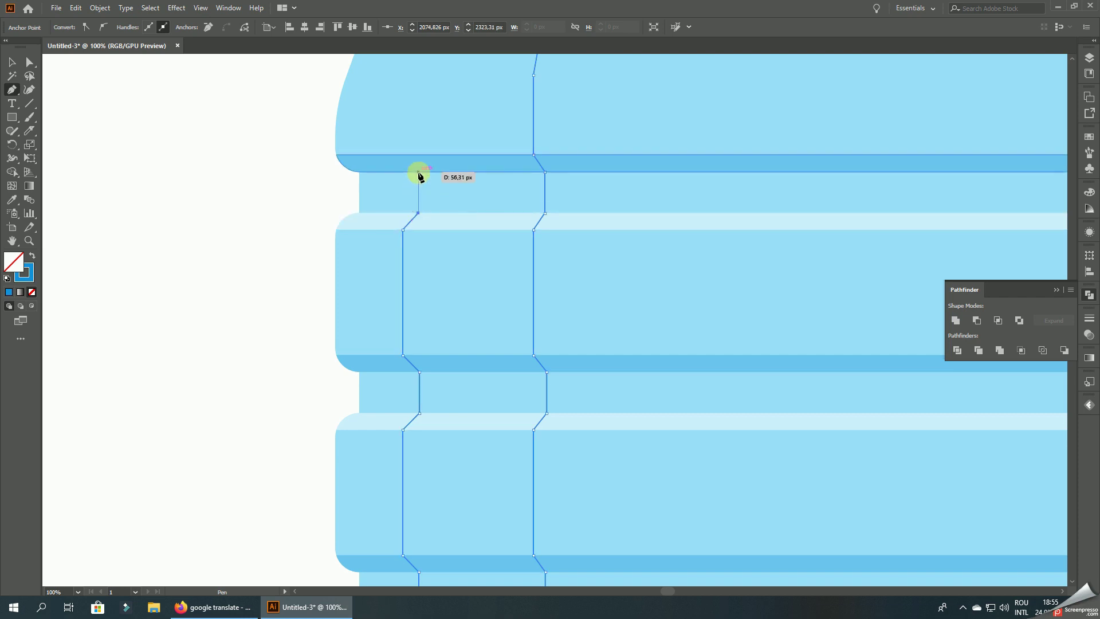
{"action": "left_click", "coordinate": [418, 172]}
{"action": "left_click", "coordinate": [401, 154]}
{"action": "left_click_drag", "start_coordinate": [426, 133], "coordinate": [416, 340]}
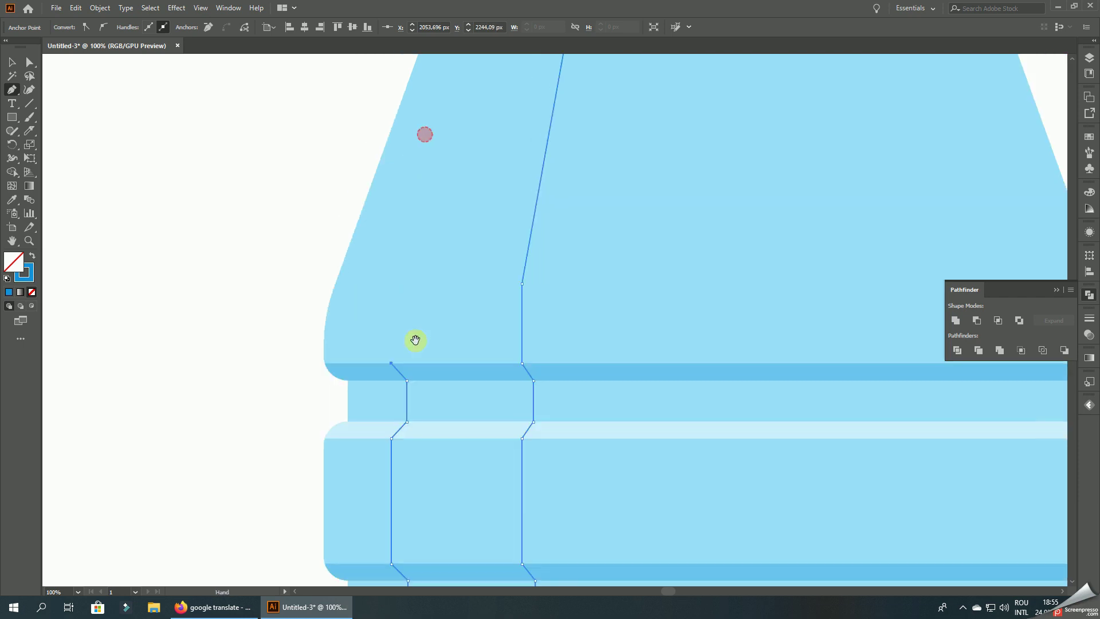
{"action": "left_click_drag", "start_coordinate": [399, 288], "coordinate": [443, 432]}
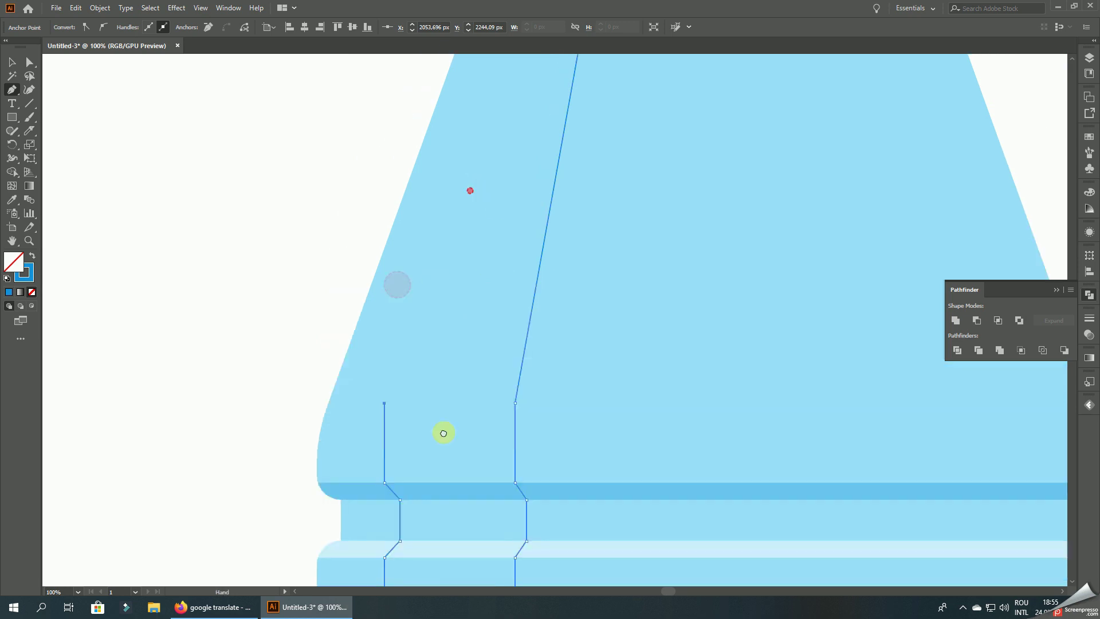
{"action": "scroll", "coordinate": [524, 214], "scroll_direction": "down", "scroll_amount": 2}
{"action": "scroll", "coordinate": [555, 135], "scroll_direction": "down", "scroll_amount": 1}
{"action": "left_click_drag", "start_coordinate": [555, 135], "coordinate": [538, 168]}
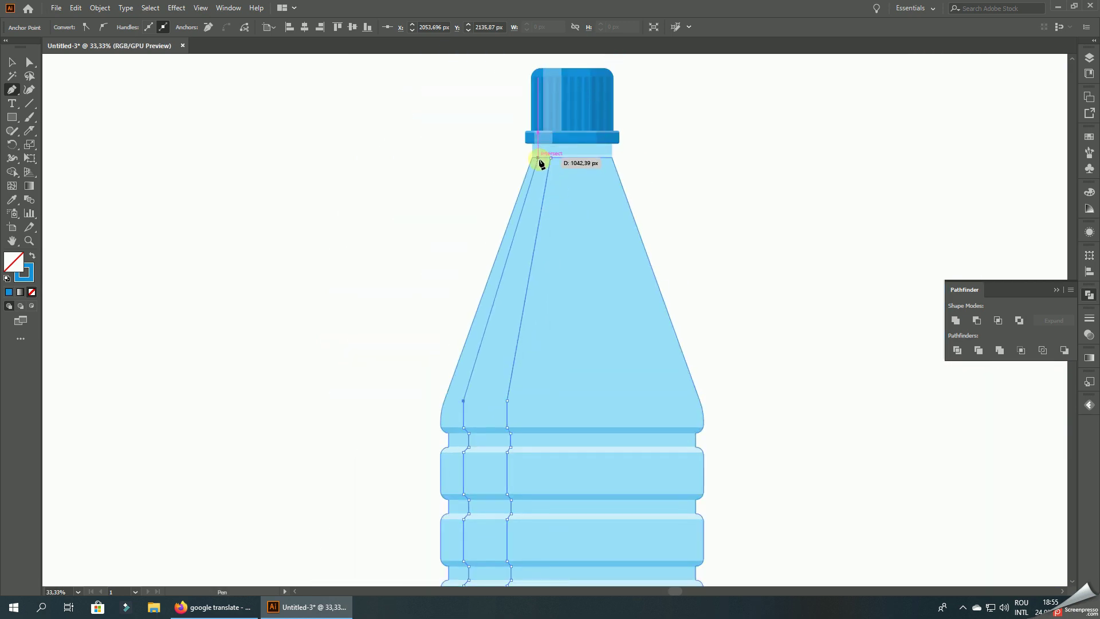
- Close the strip at the neck, fill it with the cap's light highlight colour and round its corners
{"action": "left_click", "coordinate": [539, 158]}
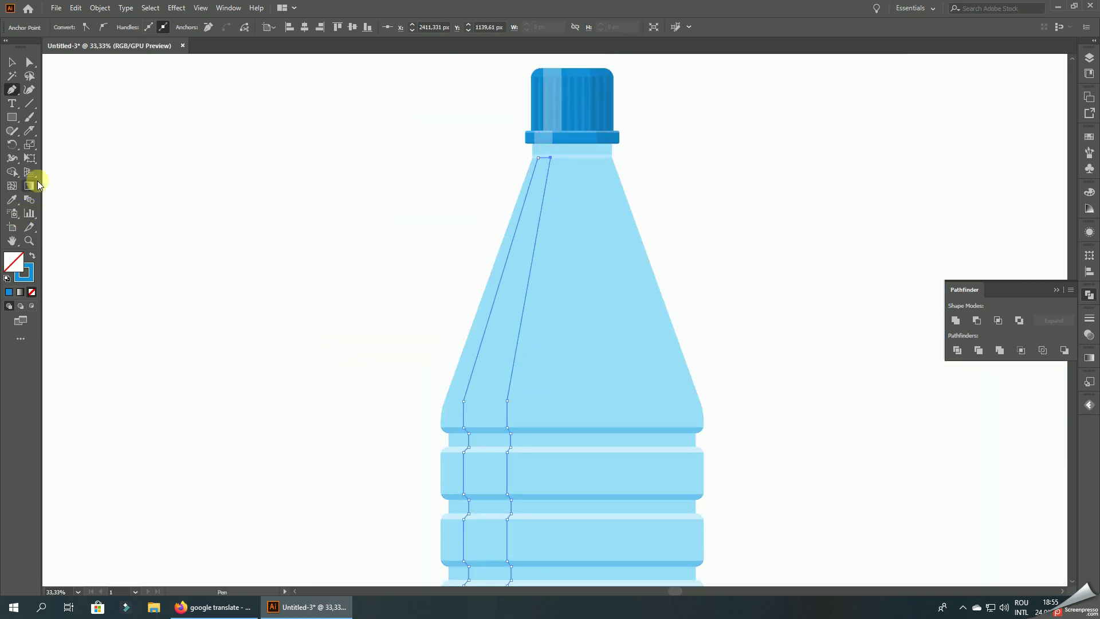
{"action": "left_click", "coordinate": [12, 200]}
{"action": "left_click", "coordinate": [561, 109]}
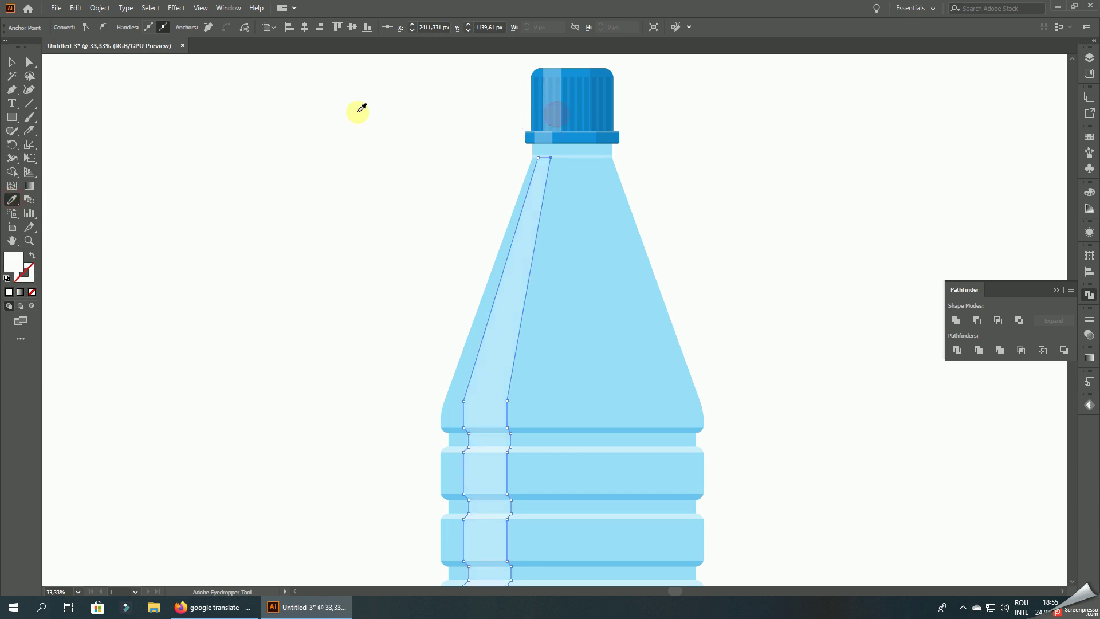
{"action": "left_click", "coordinate": [26, 65]}
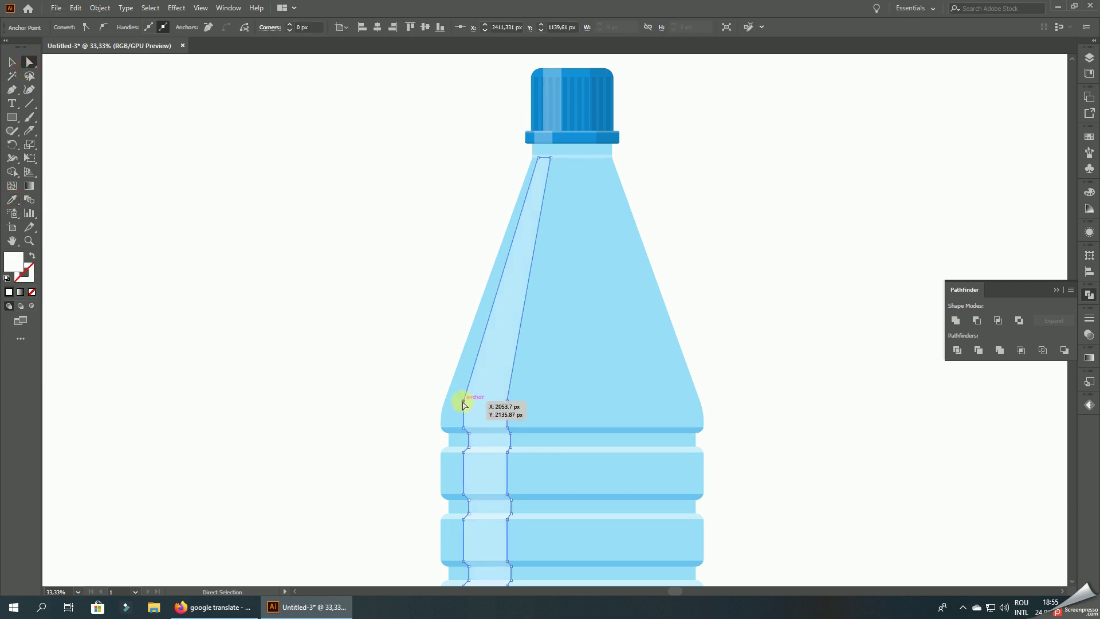
{"action": "left_click_drag", "start_coordinate": [506, 405], "coordinate": [595, 405]}
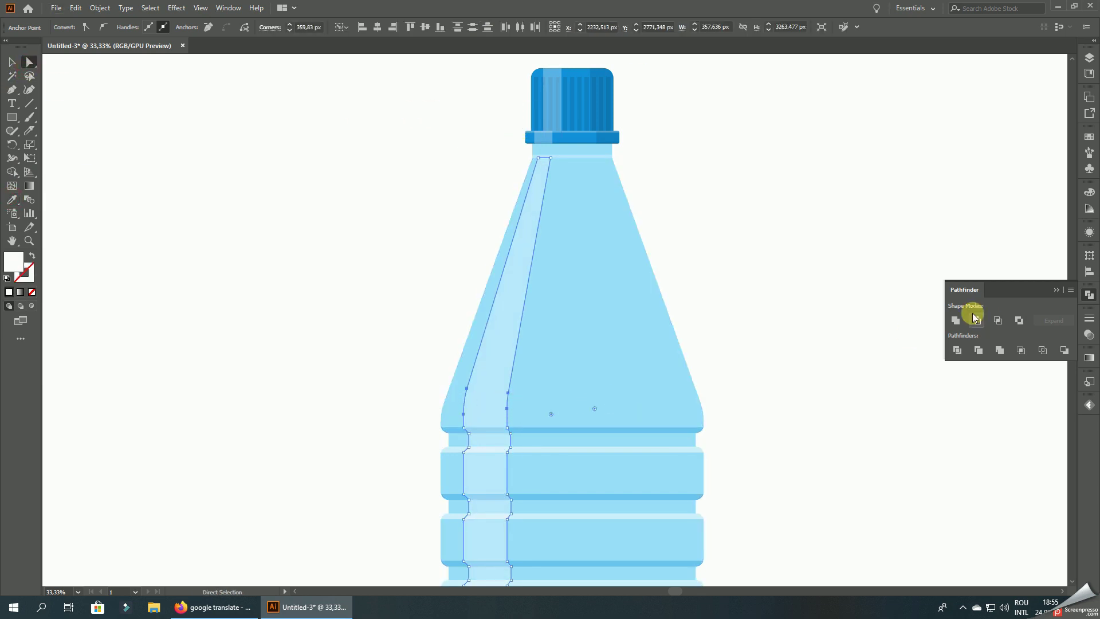
- Unite the highlight pieces into a single shape with Pathfinder
{"action": "left_click", "coordinate": [962, 327]}
{"action": "scroll", "coordinate": [582, 349], "scroll_direction": "down", "scroll_amount": 3}
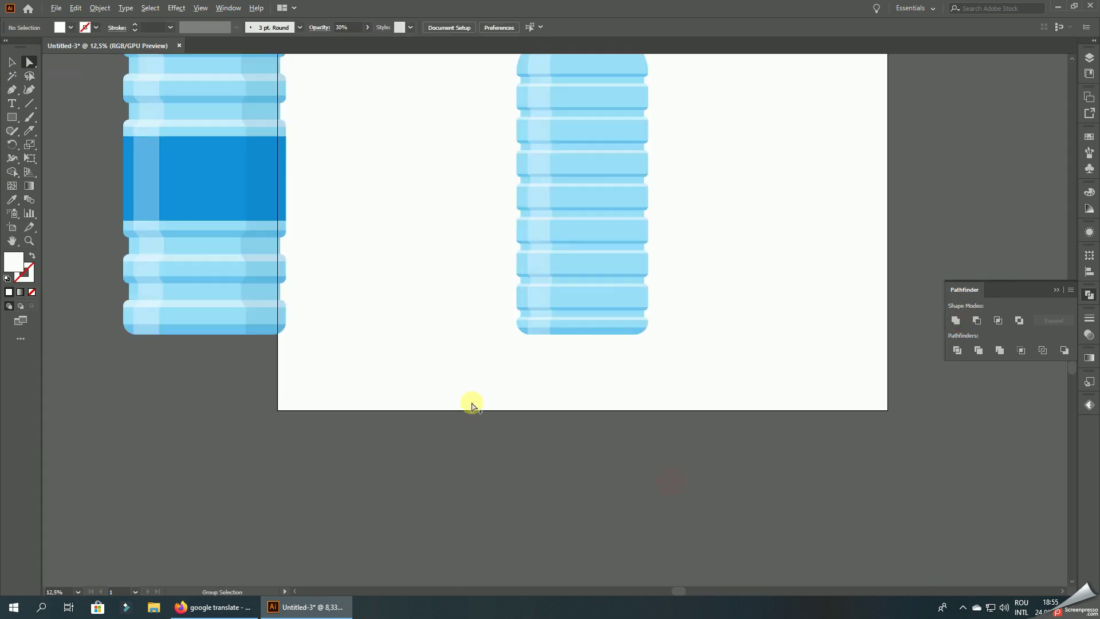
{"action": "scroll", "coordinate": [471, 406], "scroll_direction": "up", "scroll_amount": 5}
{"action": "scroll", "coordinate": [510, 314], "scroll_direction": "up", "scroll_amount": 2}
- Delete the highlight overhang below the bottle base with Shape Builder, then deselect
{"action": "left_click", "coordinate": [424, 290]}
{"action": "left_click", "coordinate": [521, 322], "text": "shift"}
{"action": "left_click", "coordinate": [12, 172]}
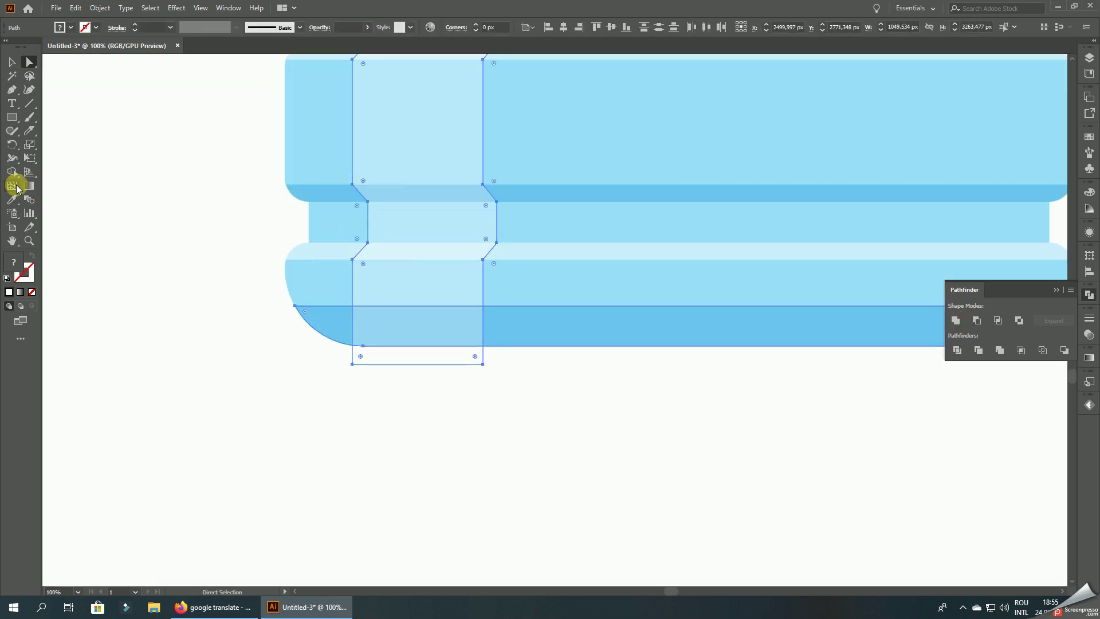
{"action": "left_click", "coordinate": [381, 358], "text": "alt"}
{"action": "left_click", "coordinate": [11, 62]}
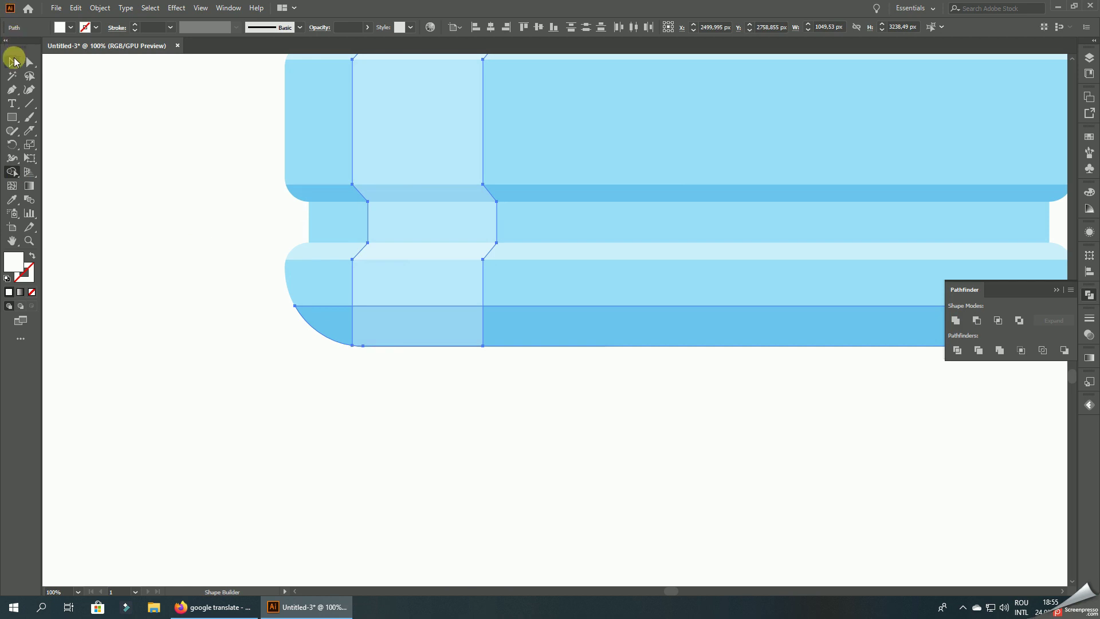
{"action": "left_click", "coordinate": [103, 264]}
{"action": "scroll", "coordinate": [344, 366], "scroll_direction": "down", "scroll_amount": 7}
{"action": "scroll", "coordinate": [661, 356], "scroll_direction": "up", "scroll_amount": 1}
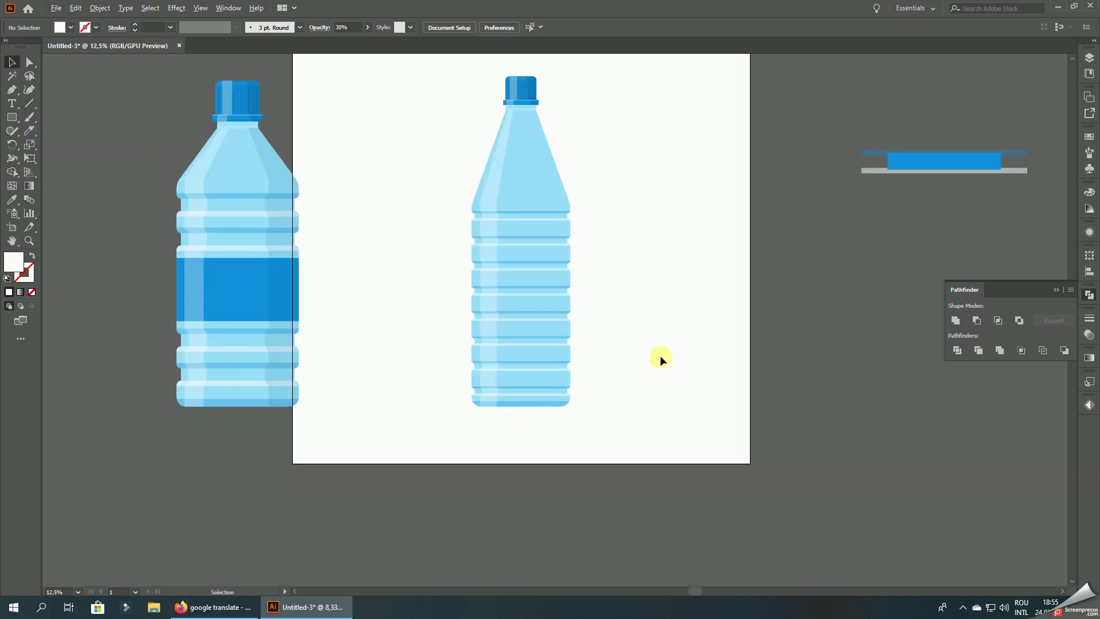
- Start the right-side shading outline at the neck, stepping in and out along the upper ridges
{"action": "scroll", "coordinate": [516, 110], "scroll_direction": "up", "scroll_amount": 3}
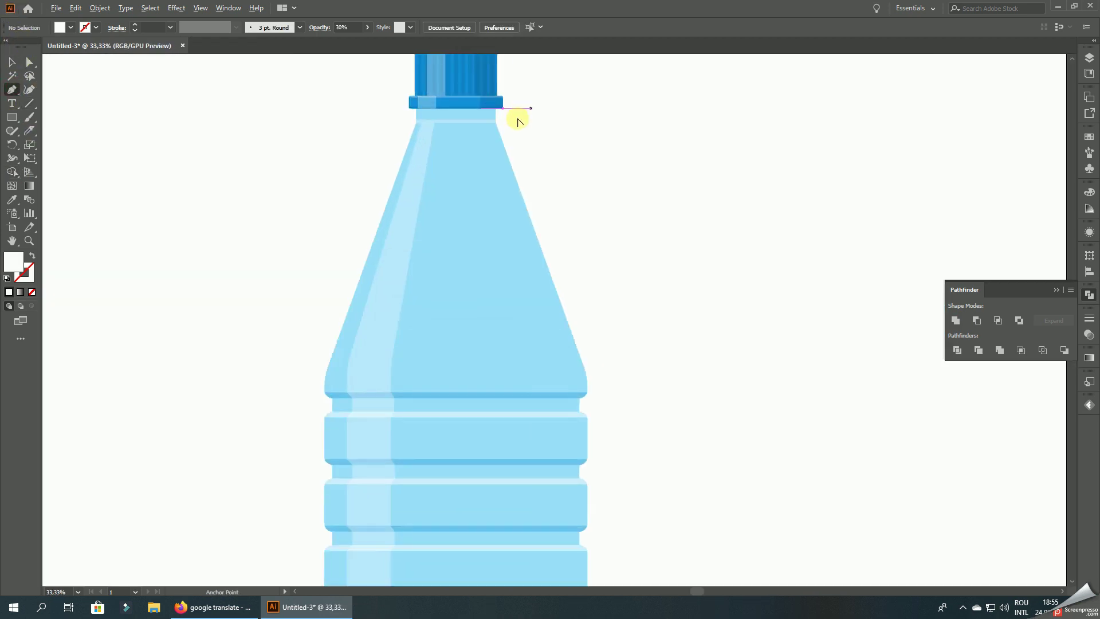
{"action": "scroll", "coordinate": [486, 115], "scroll_direction": "up", "scroll_amount": 2}
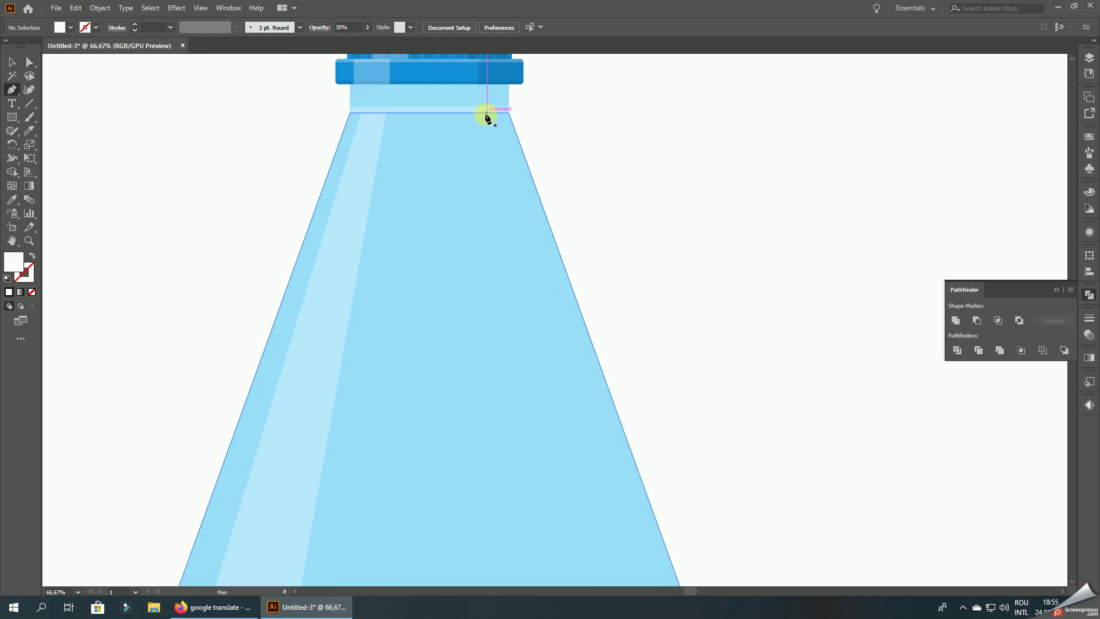
{"action": "left_click", "coordinate": [479, 114]}
{"action": "scroll", "coordinate": [521, 253], "scroll_direction": "down", "scroll_amount": 3}
{"action": "scroll", "coordinate": [484, 177], "scroll_direction": "up", "scroll_amount": 1}
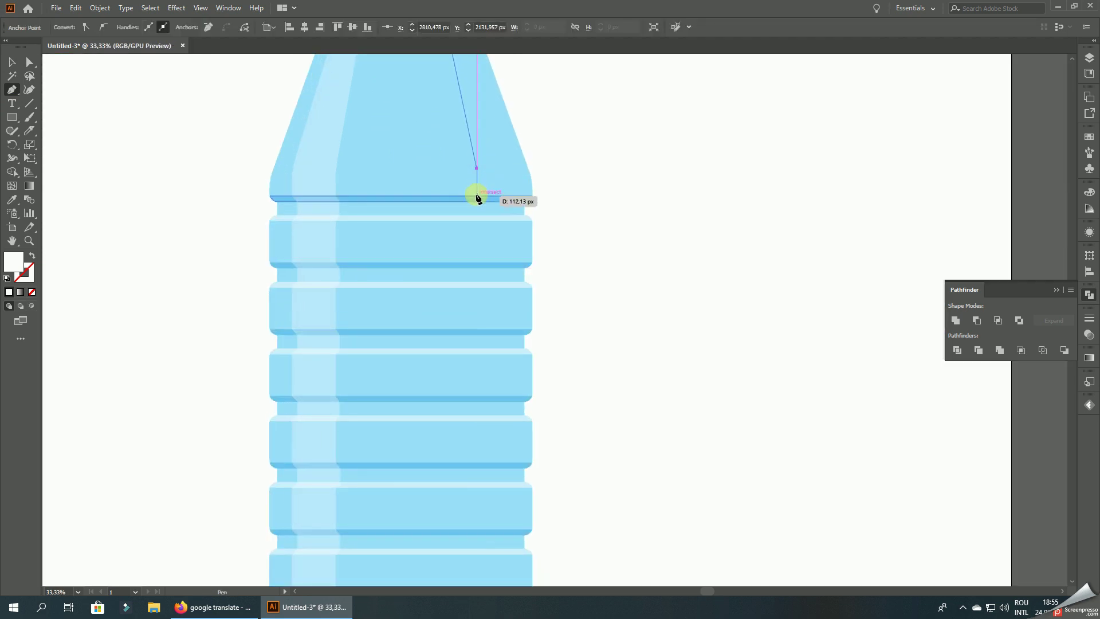
{"action": "left_click", "coordinate": [475, 194]}
{"action": "scroll", "coordinate": [476, 197], "scroll_direction": "up", "scroll_amount": 5}
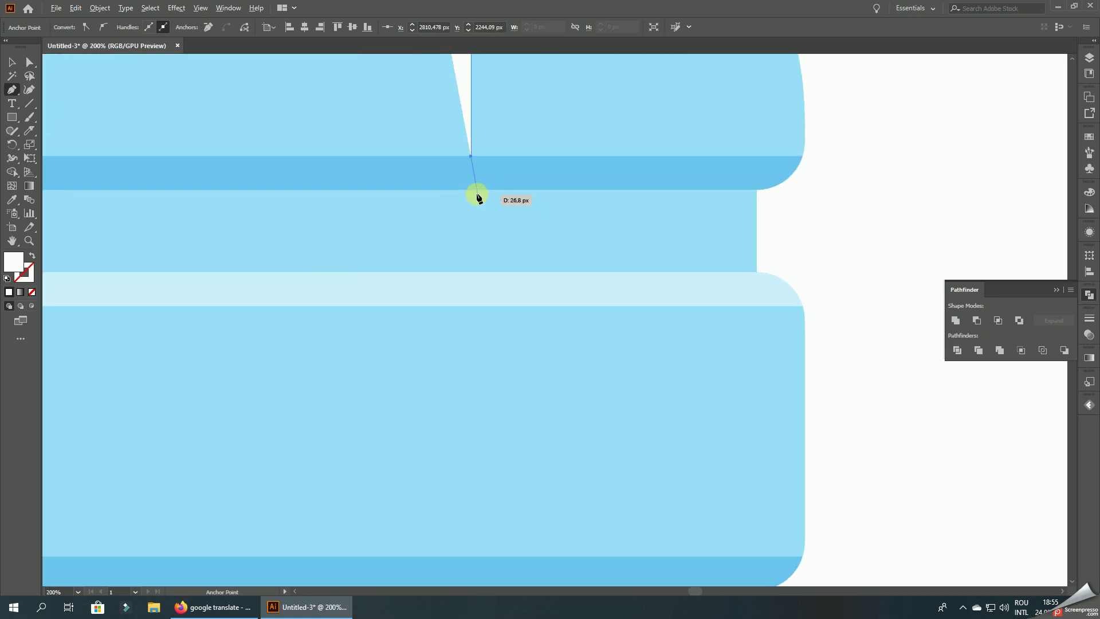
{"action": "left_click", "coordinate": [447, 190]}
{"action": "left_click", "coordinate": [447, 272]}
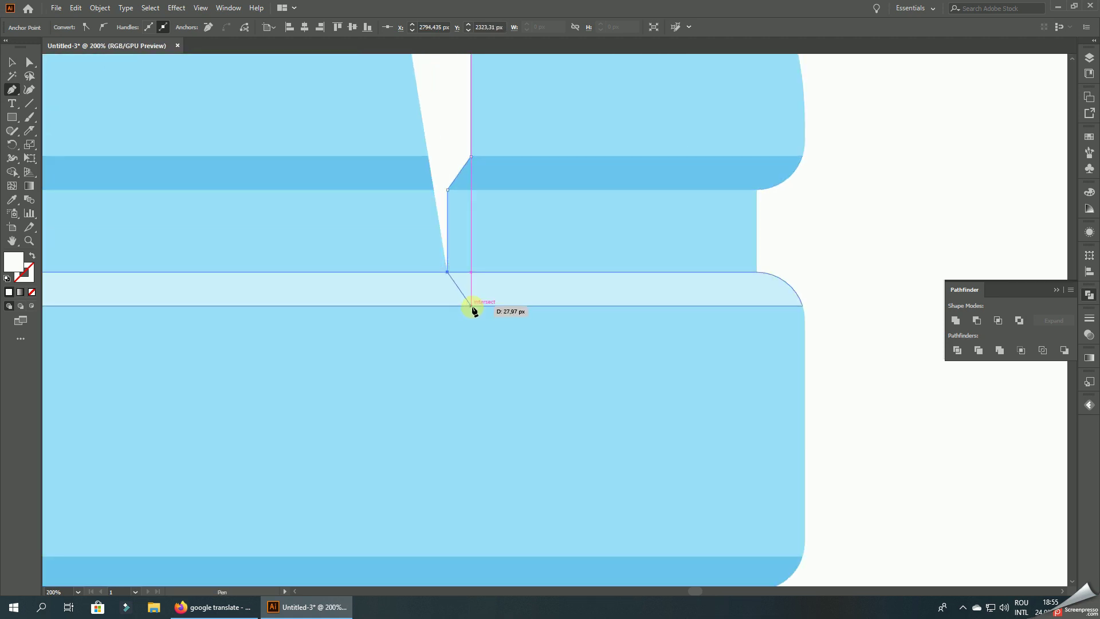
{"action": "left_click", "coordinate": [471, 305]}
- Continue the shading outline down the next ridges and grooves
{"action": "scroll", "coordinate": [473, 310], "scroll_direction": "down", "scroll_amount": 1}
{"action": "scroll", "coordinate": [462, 307], "scroll_direction": "down", "scroll_amount": 1}
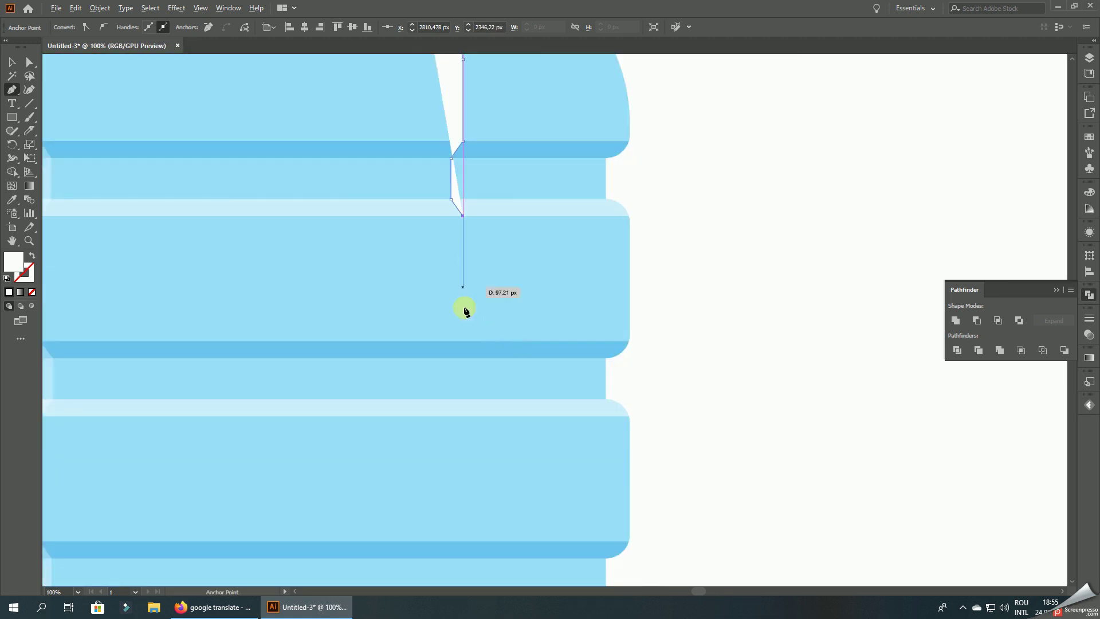
{"action": "left_click", "coordinate": [463, 342]}
{"action": "left_click", "coordinate": [452, 357]}
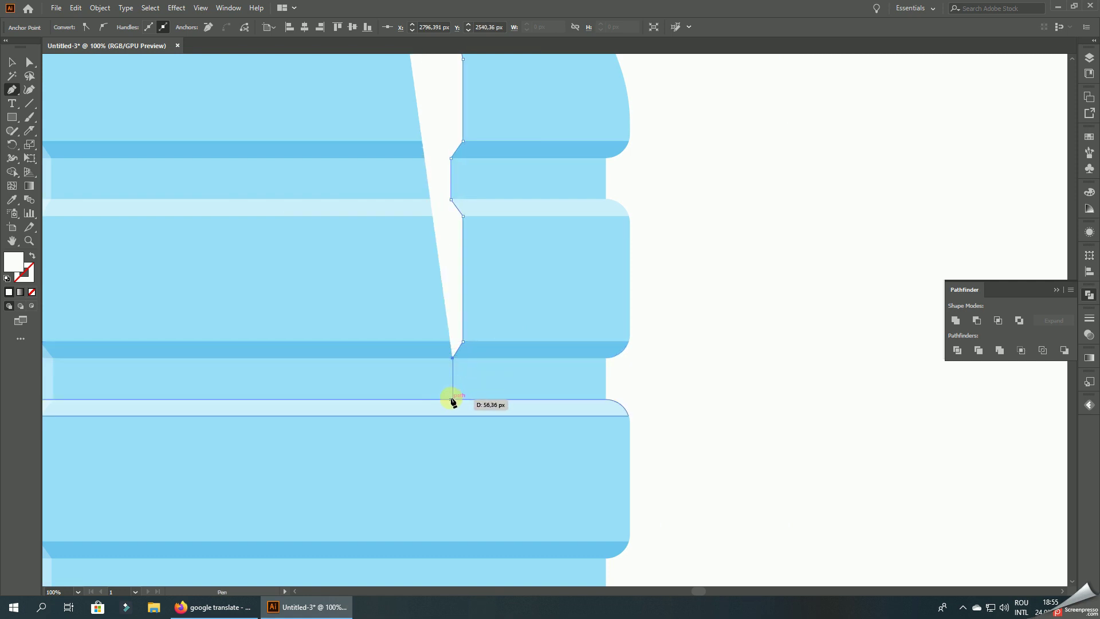
{"action": "left_click", "coordinate": [452, 400]}
{"action": "scroll", "coordinate": [486, 367], "scroll_direction": "up", "scroll_amount": 1}
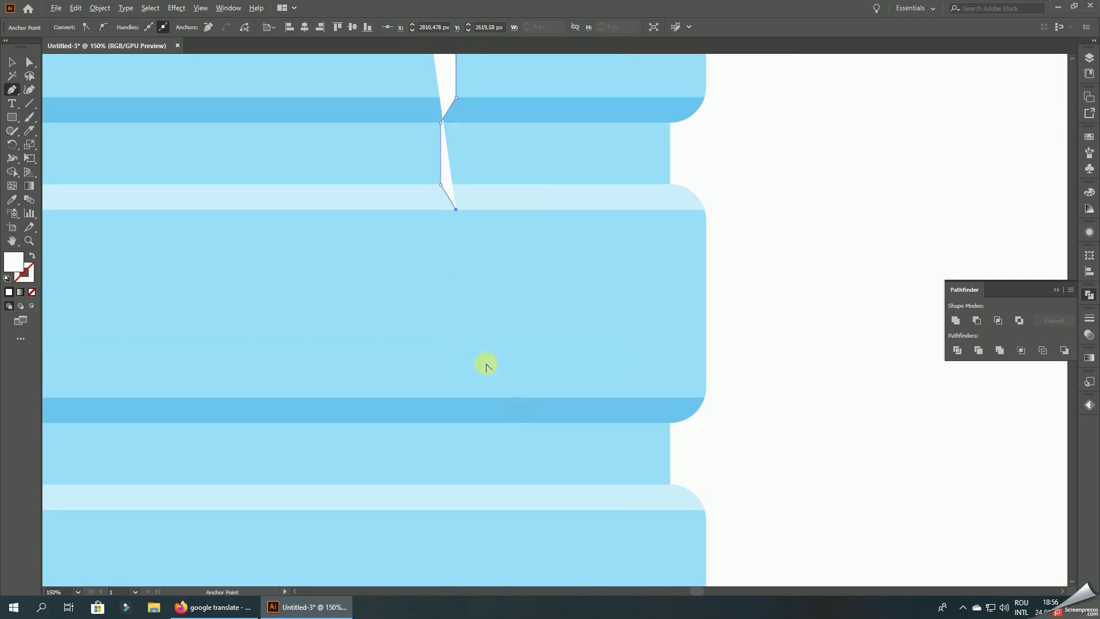
{"action": "left_click", "coordinate": [456, 397]}
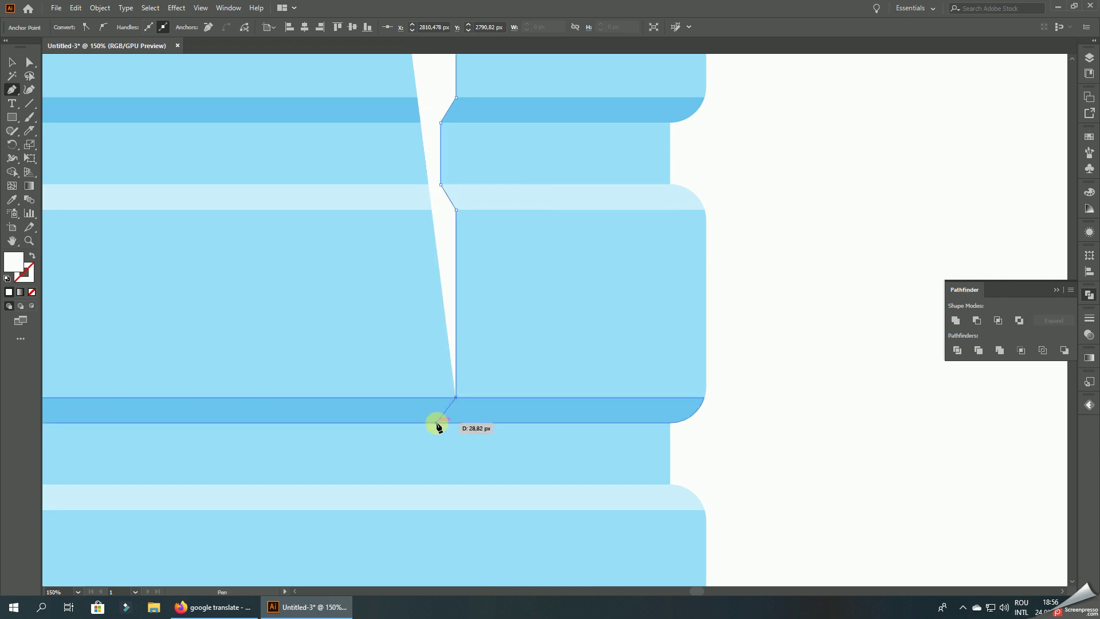
{"action": "left_click", "coordinate": [437, 423]}
{"action": "scroll", "coordinate": [467, 441], "scroll_direction": "down", "scroll_amount": 3}
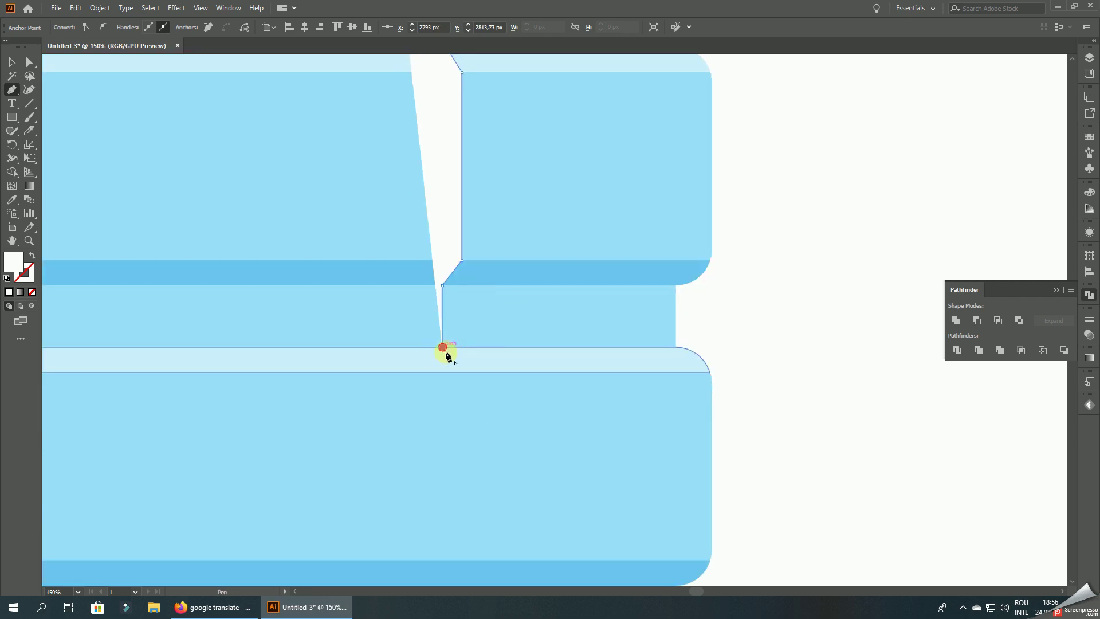
{"action": "left_click", "coordinate": [442, 348]}
{"action": "left_click", "coordinate": [461, 371]}
- Carry the stepped shading edge further down the middle ridges of the right side
{"action": "scroll", "coordinate": [459, 373], "scroll_direction": "down", "scroll_amount": 3}
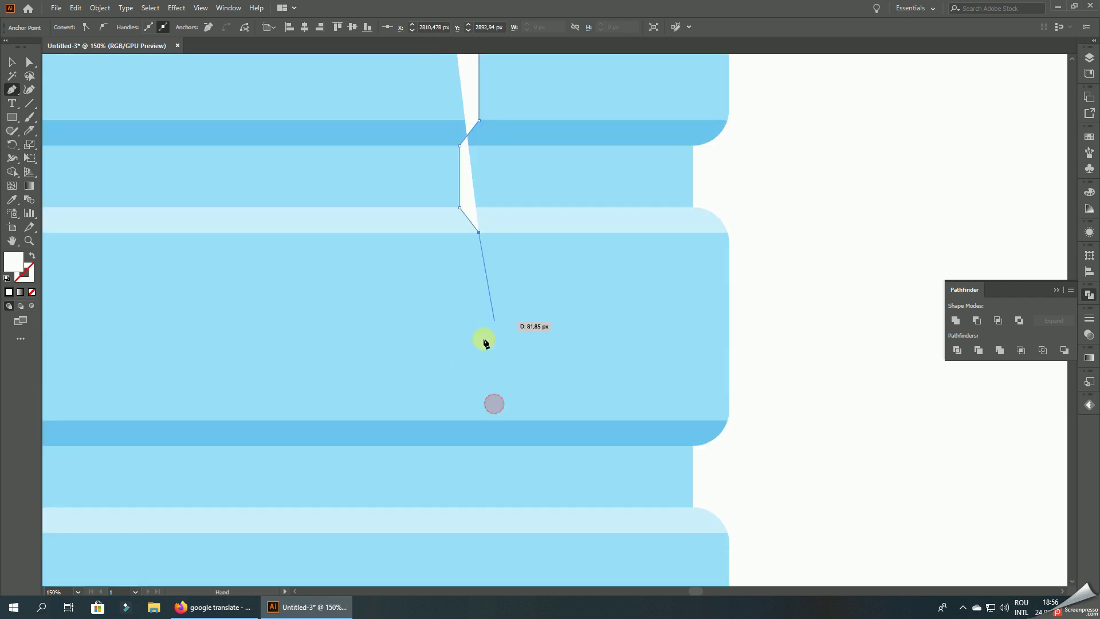
{"action": "left_click", "coordinate": [479, 420]}
{"action": "left_click", "coordinate": [463, 446]}
{"action": "scroll", "coordinate": [464, 447], "scroll_direction": "down", "scroll_amount": 5}
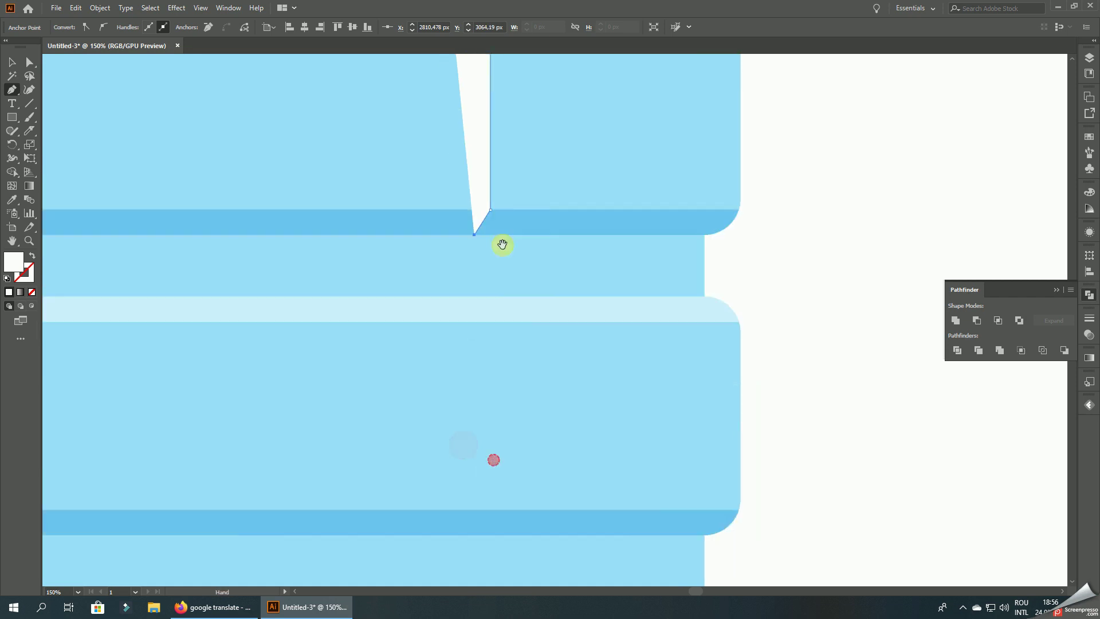
{"action": "left_click", "coordinate": [474, 297]}
{"action": "left_click", "coordinate": [490, 322]}
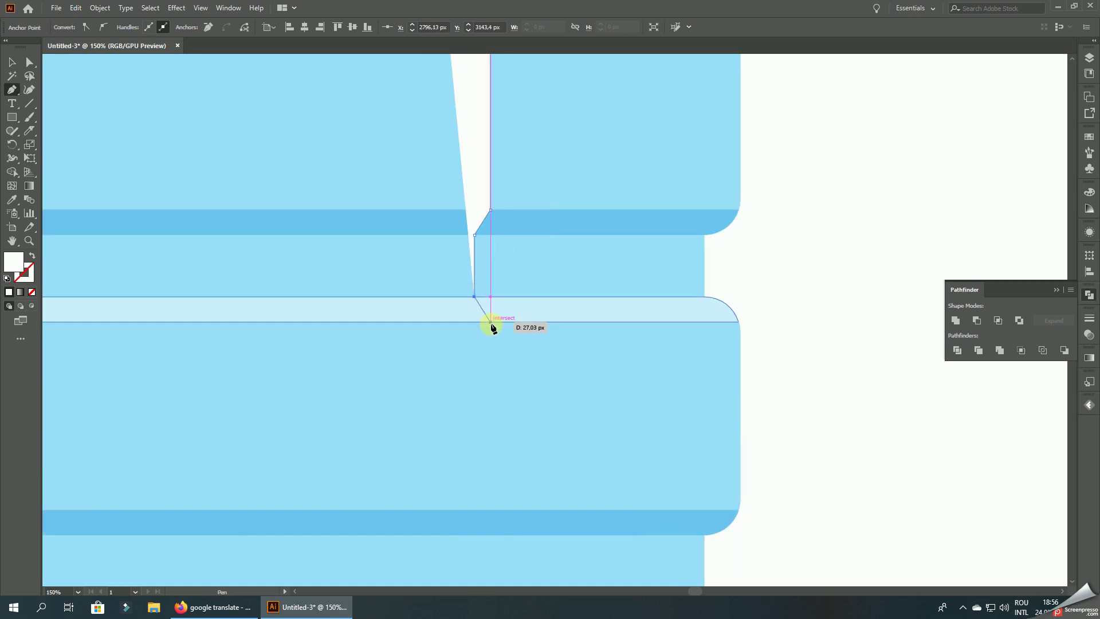
{"action": "scroll", "coordinate": [506, 386], "scroll_direction": "down", "scroll_amount": 2}
{"action": "left_click", "coordinate": [496, 401]}
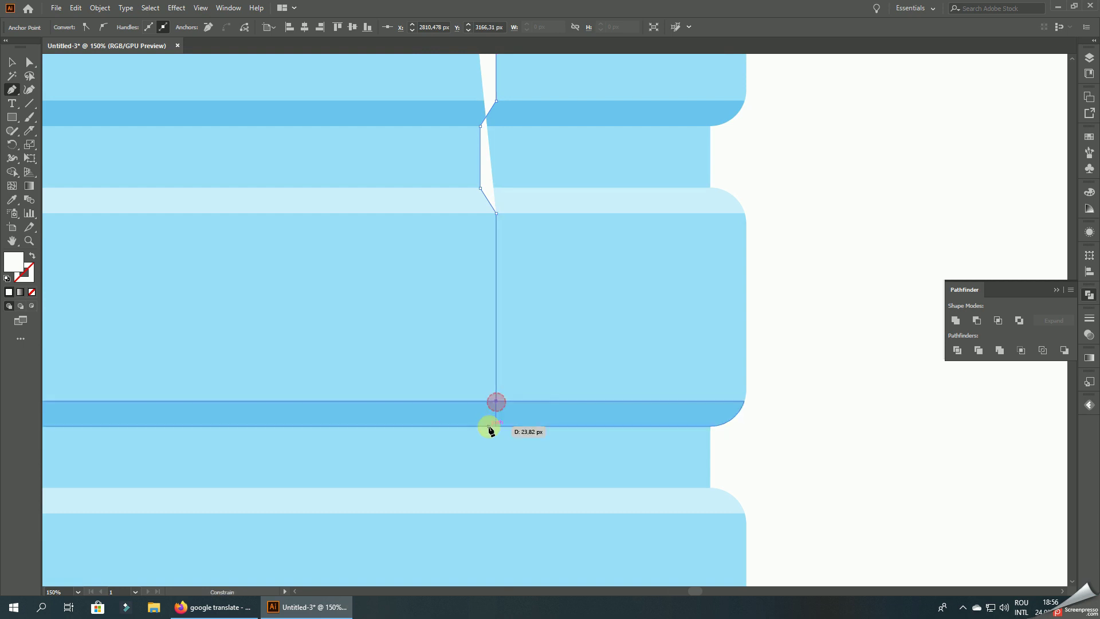
{"action": "left_click", "coordinate": [478, 426]}
{"action": "scroll", "coordinate": [482, 424], "scroll_direction": "down", "scroll_amount": 3}
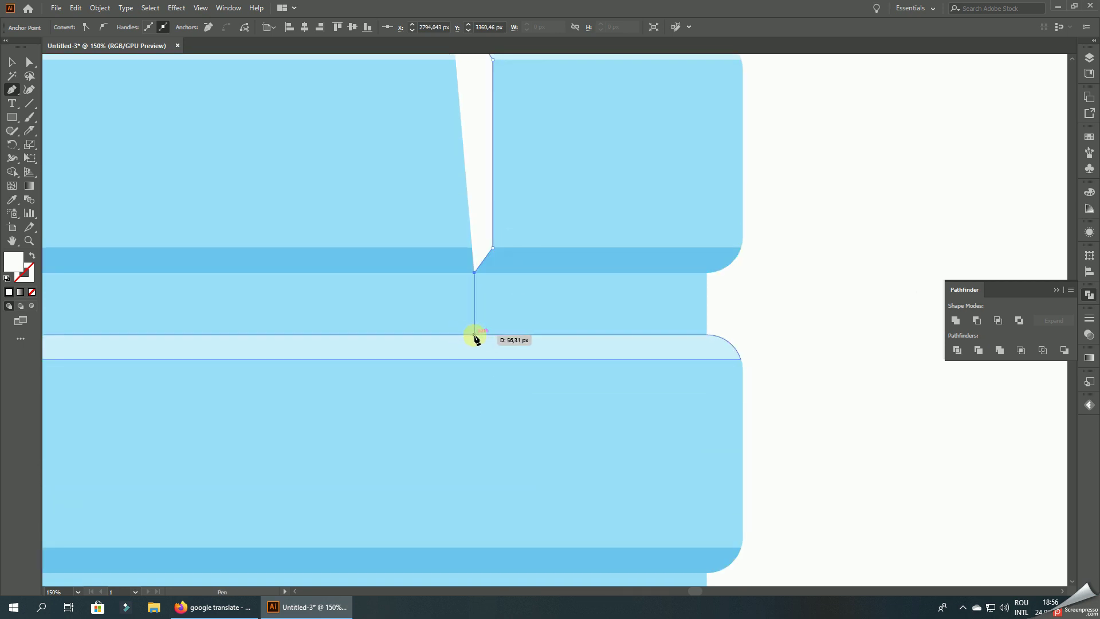
{"action": "left_click", "coordinate": [474, 334]}
{"action": "left_click", "coordinate": [492, 359]}
- Trace the shading edge down the lower ridges to the band and light strip edges
{"action": "scroll", "coordinate": [516, 344], "scroll_direction": "down", "scroll_amount": 3}
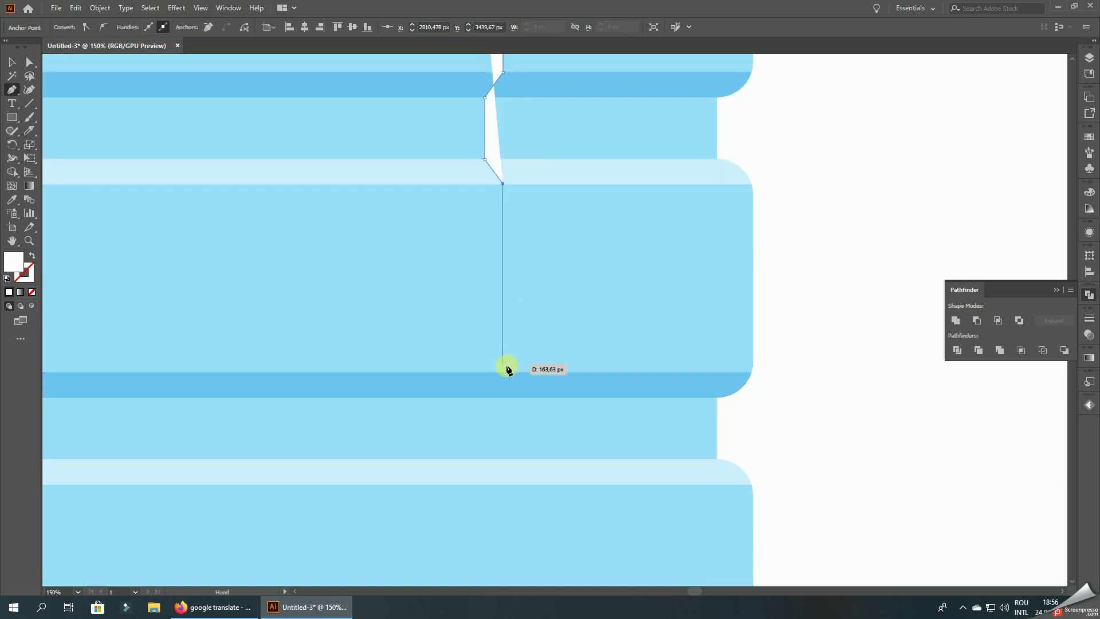
{"action": "left_click", "coordinate": [503, 373]}
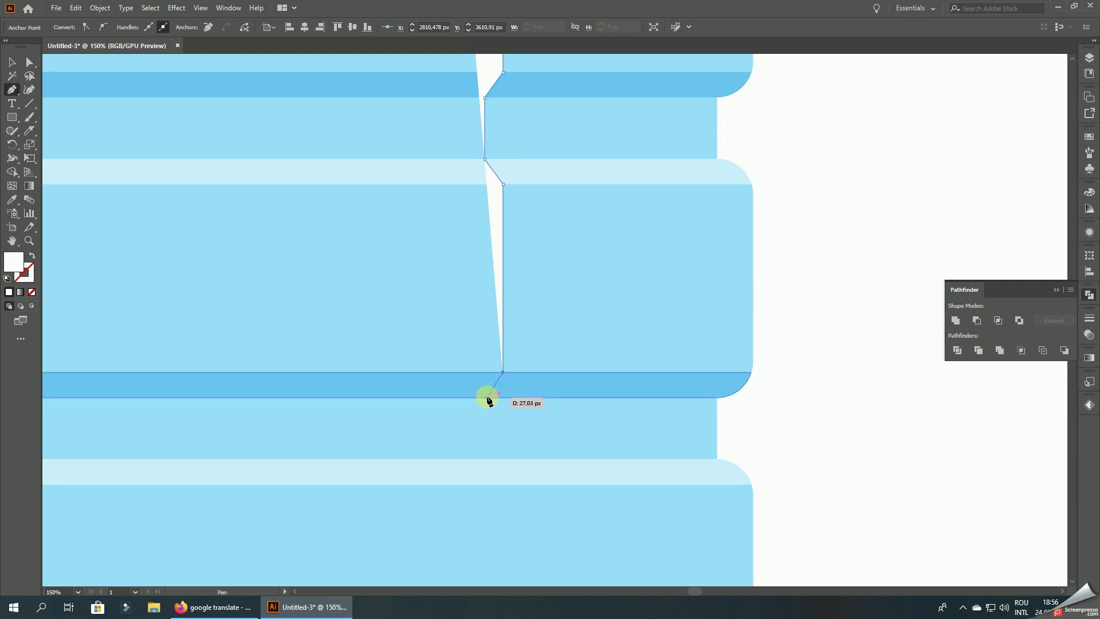
{"action": "left_click", "coordinate": [486, 397]}
{"action": "left_click_drag", "start_coordinate": [502, 464], "coordinate": [498, 275]}
{"action": "left_click", "coordinate": [481, 270]}
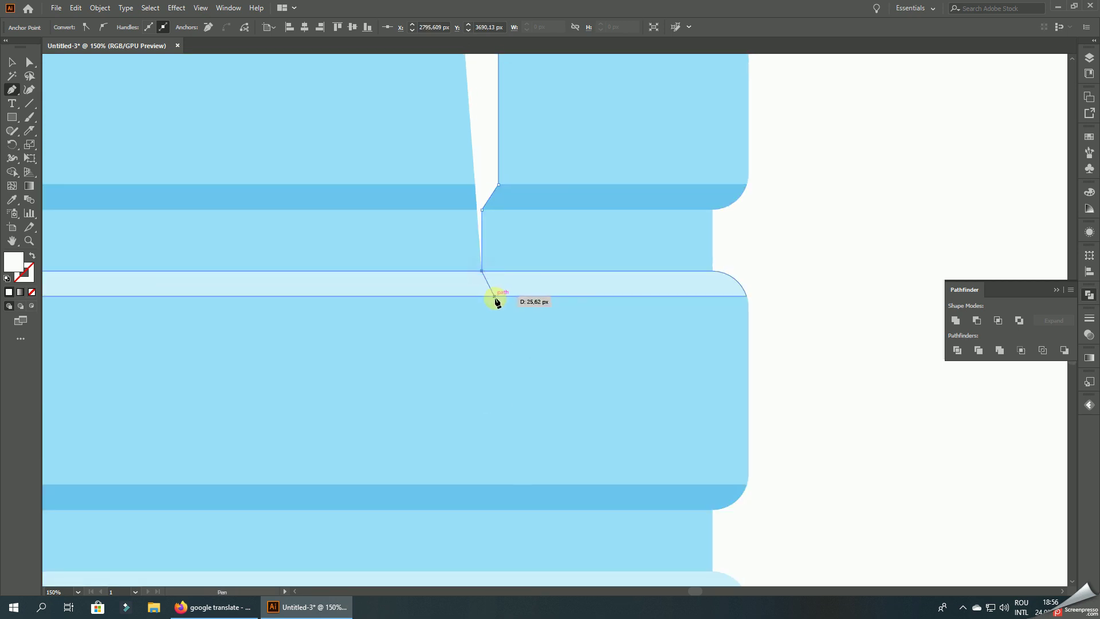
{"action": "left_click", "coordinate": [498, 296]}
{"action": "scroll", "coordinate": [507, 321], "scroll_direction": "down", "scroll_amount": 3}
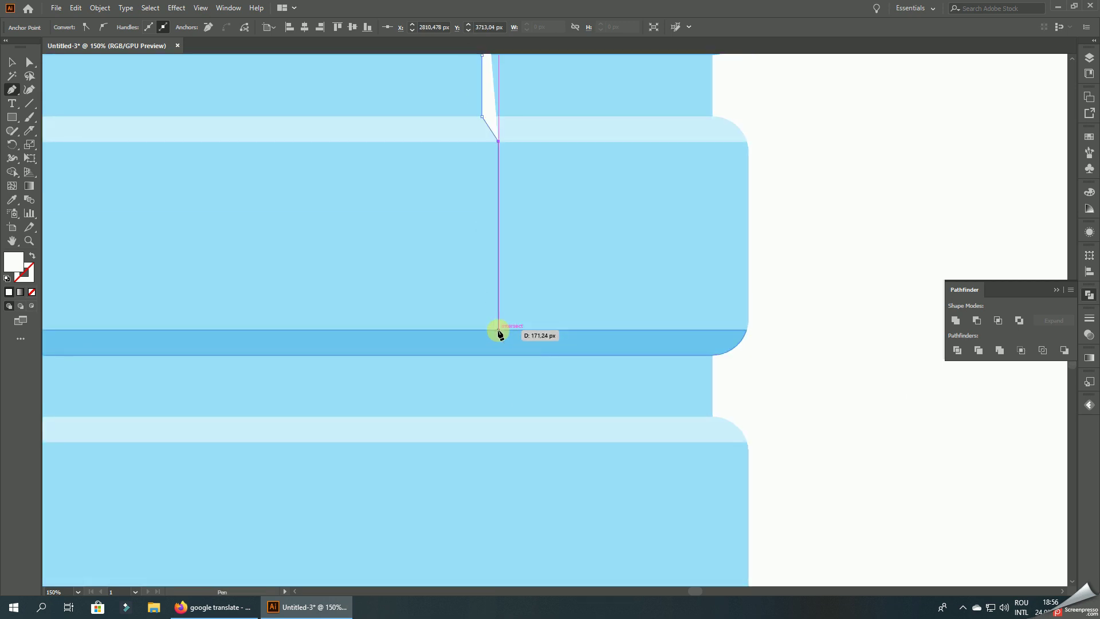
{"action": "left_click", "coordinate": [498, 329]}
{"action": "left_click", "coordinate": [482, 356]}
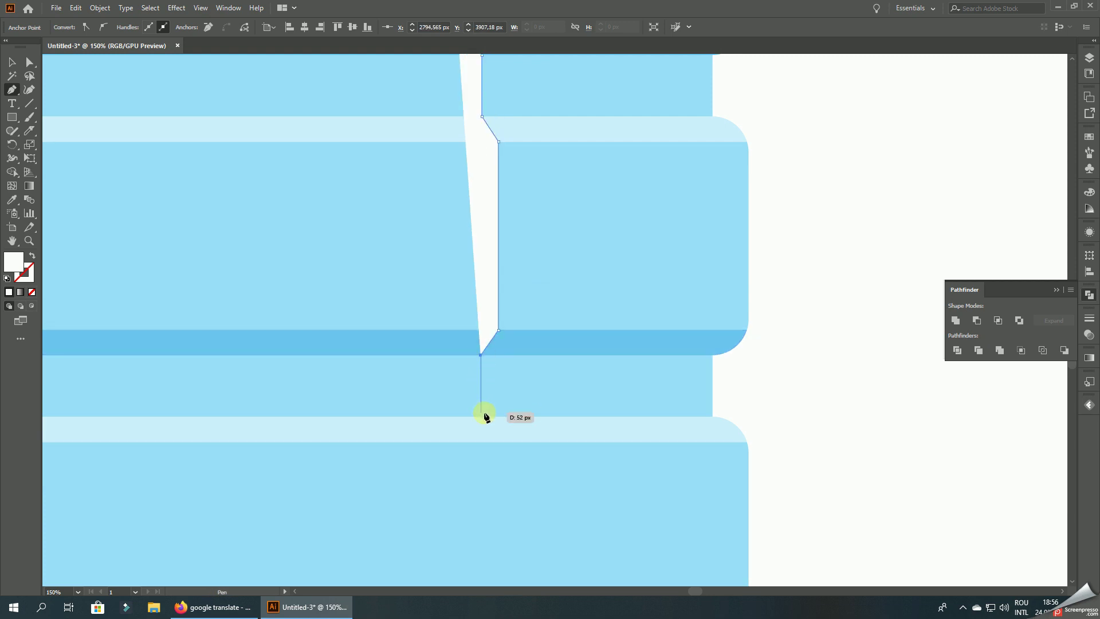
{"action": "left_click", "coordinate": [482, 418]}
- Add the last shading points past the dark band and light strip toward the base
{"action": "left_click_drag", "start_coordinate": [499, 448], "coordinate": [509, 148]}
{"action": "left_click", "coordinate": [505, 290]}
{"action": "left_click", "coordinate": [509, 330]}
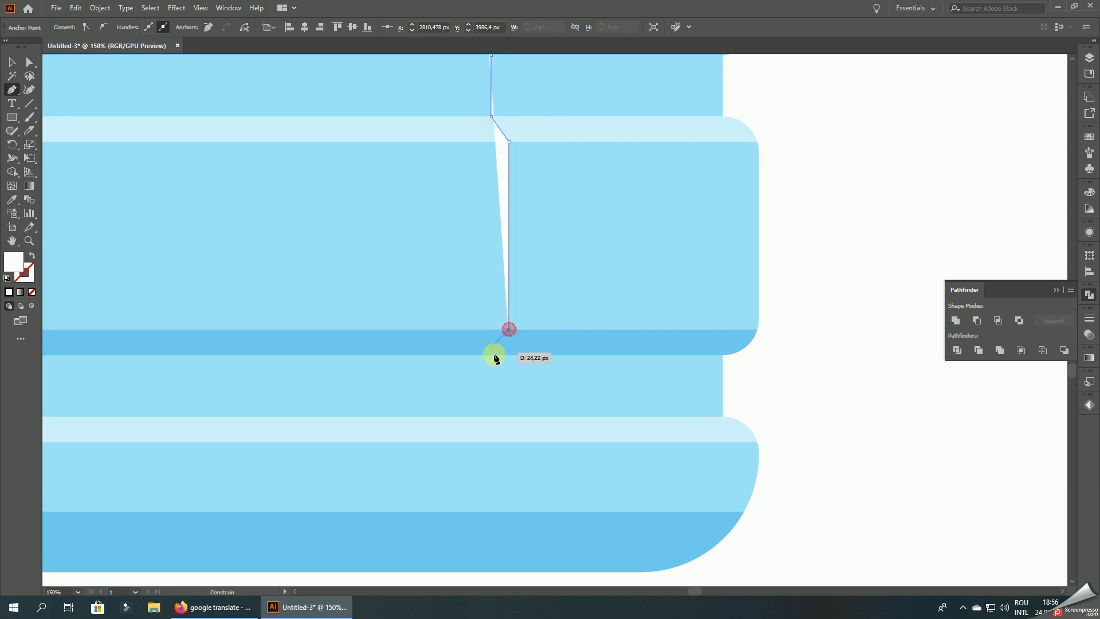
{"action": "left_click", "coordinate": [492, 355]}
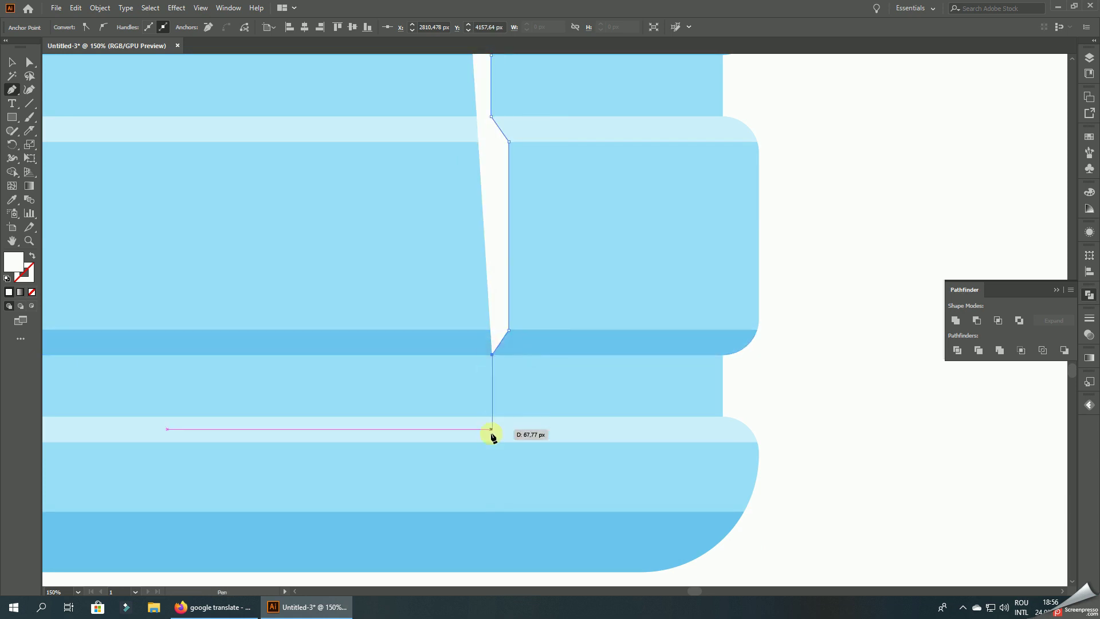
{"action": "left_click", "coordinate": [491, 416]}
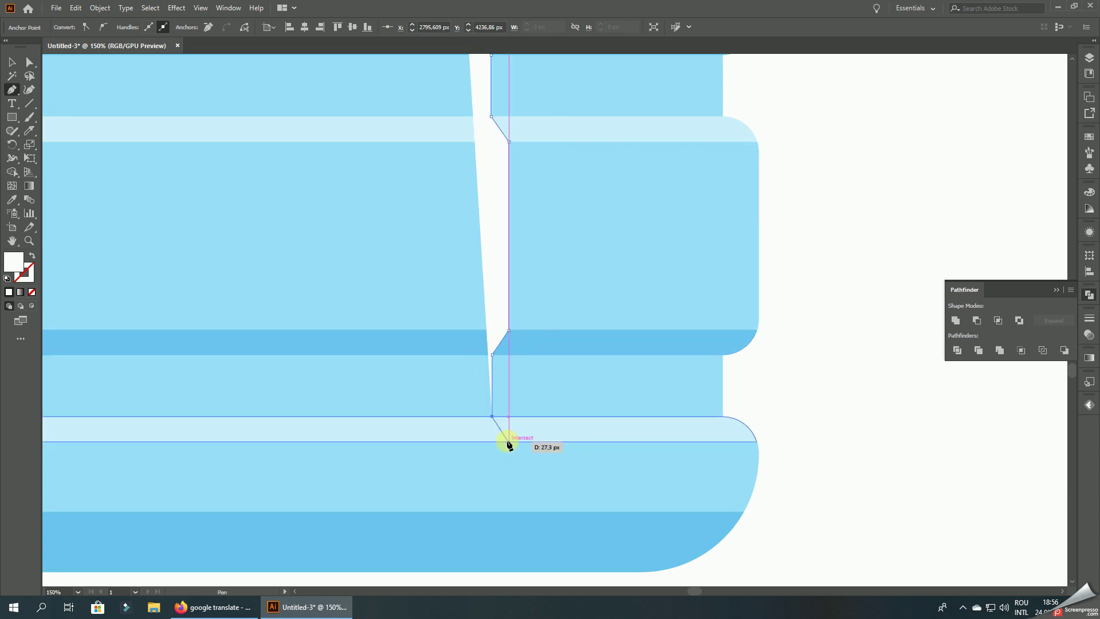
{"action": "left_click", "coordinate": [509, 441]}
{"action": "left_click_drag", "start_coordinate": [524, 420], "coordinate": [515, 236]}
- Finish the shading outline below the base and close it back at the neck
{"action": "left_click", "coordinate": [500, 423]}
{"action": "key", "text": "ctrl+minus"}
{"action": "key", "text": "ctrl+minus"}
{"action": "key", "text": "ctrl+minus"}
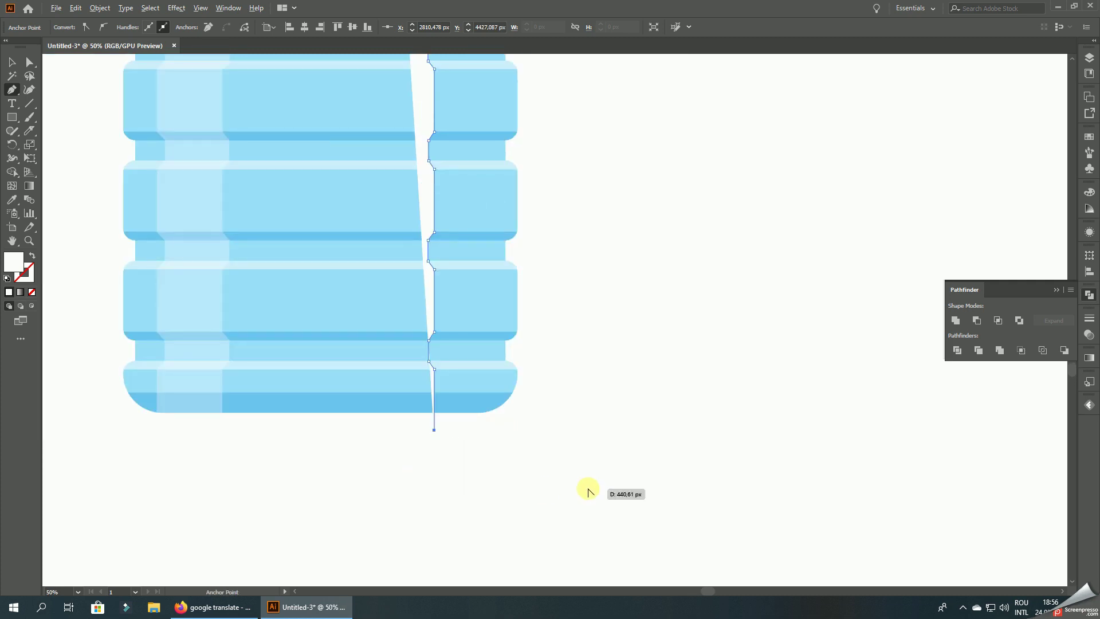
{"action": "scroll", "coordinate": [593, 464], "scroll_direction": "up", "scroll_amount": 5}
{"action": "scroll", "coordinate": [573, 478], "scroll_direction": "up", "scroll_amount": 5}
{"action": "scroll", "coordinate": [550, 401], "scroll_direction": "down", "scroll_amount": 3}
{"action": "scroll", "coordinate": [533, 257], "scroll_direction": "up", "scroll_amount": 2}
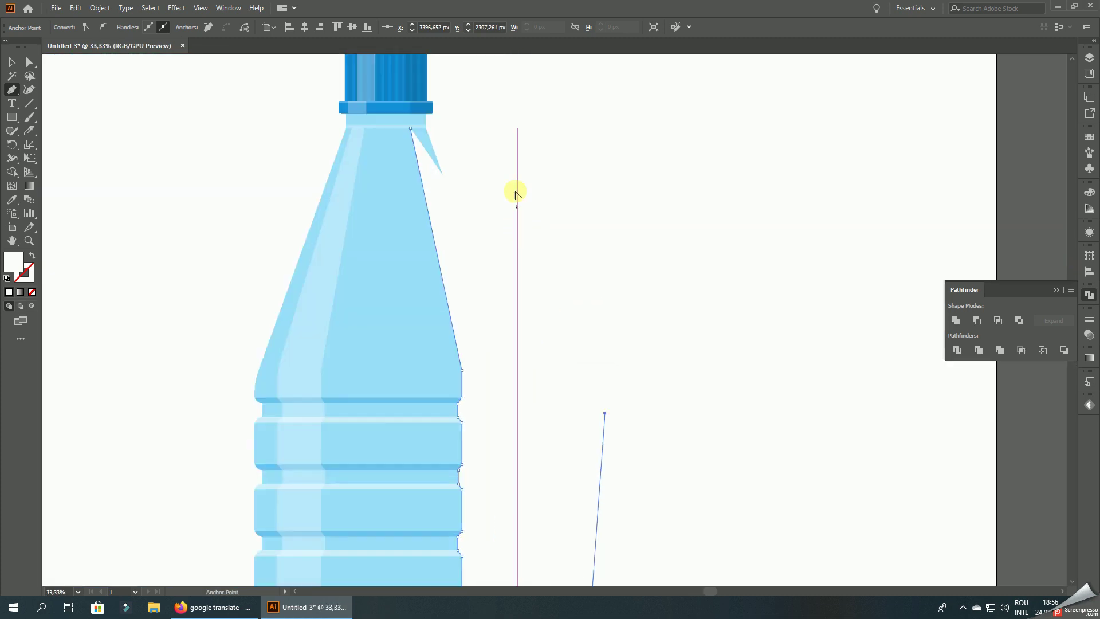
{"action": "left_click", "coordinate": [425, 128]}
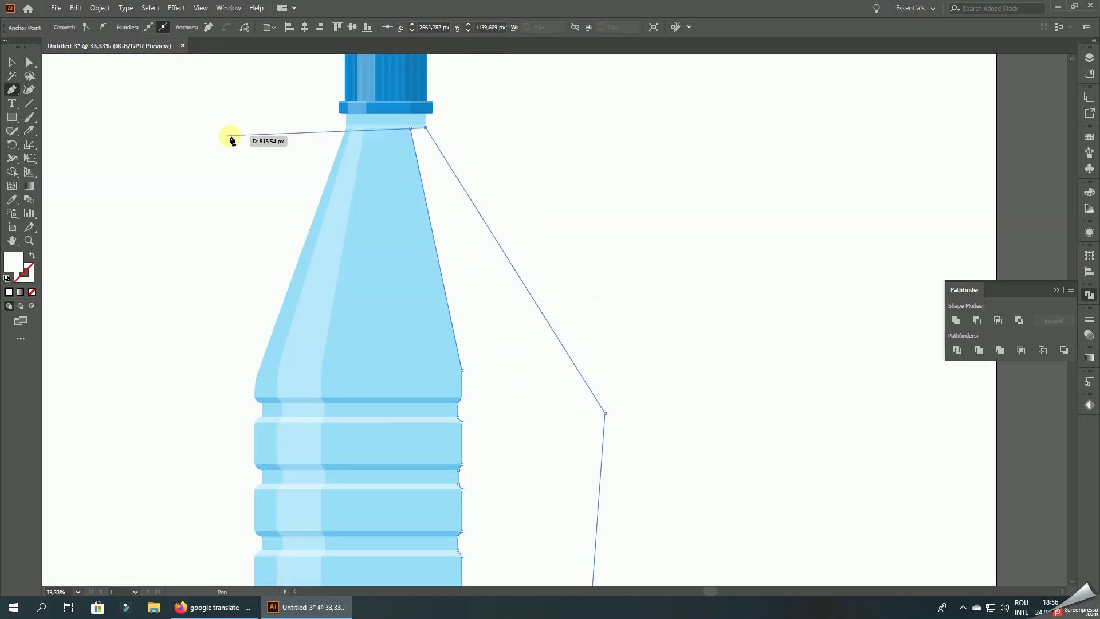
{"action": "left_click", "coordinate": [412, 129]}
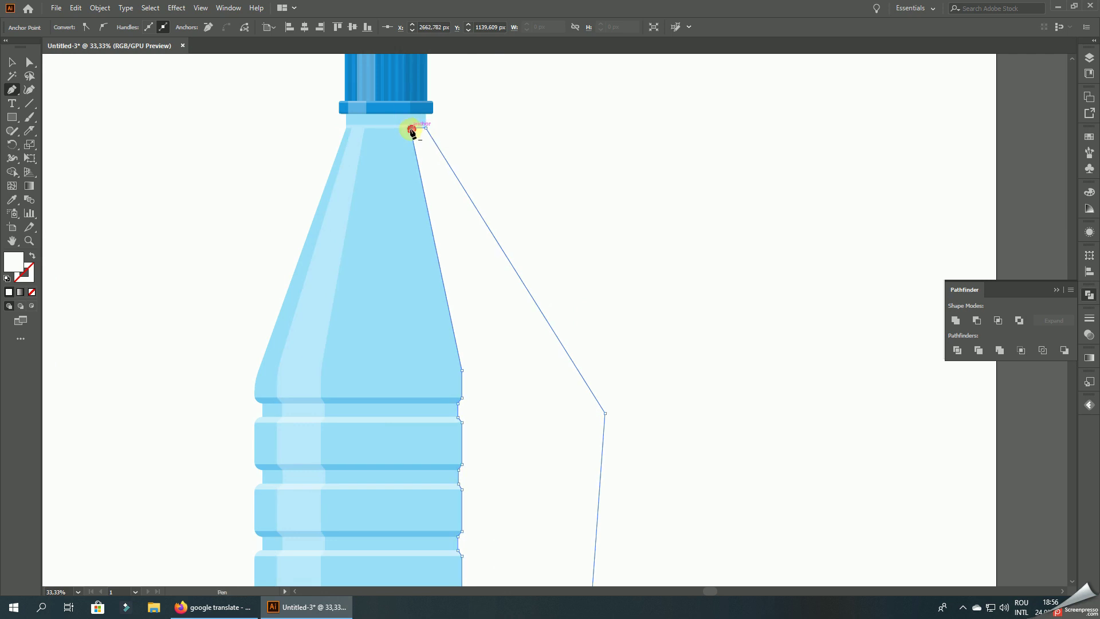
- Fill the strip with the labeled bottle's dark blue and delete its part outside the bottle body
{"action": "left_click", "coordinate": [11, 199]}
{"action": "scroll", "coordinate": [430, 216], "scroll_direction": "down", "scroll_amount": 2}
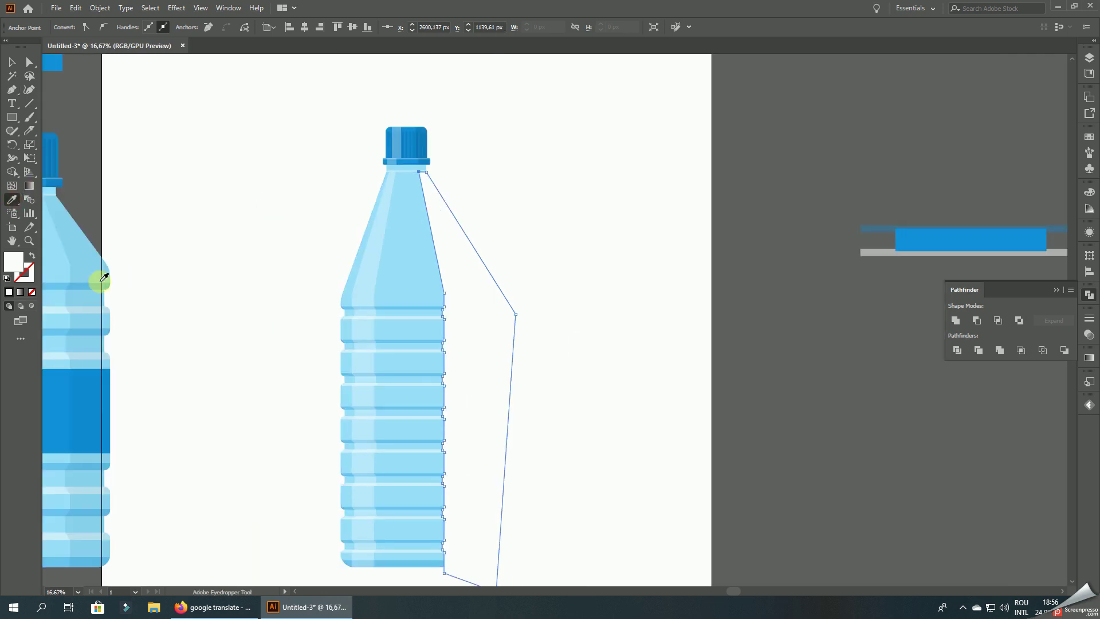
{"action": "left_click", "coordinate": [84, 269]}
{"action": "left_click", "coordinate": [412, 226], "text": "shift"}
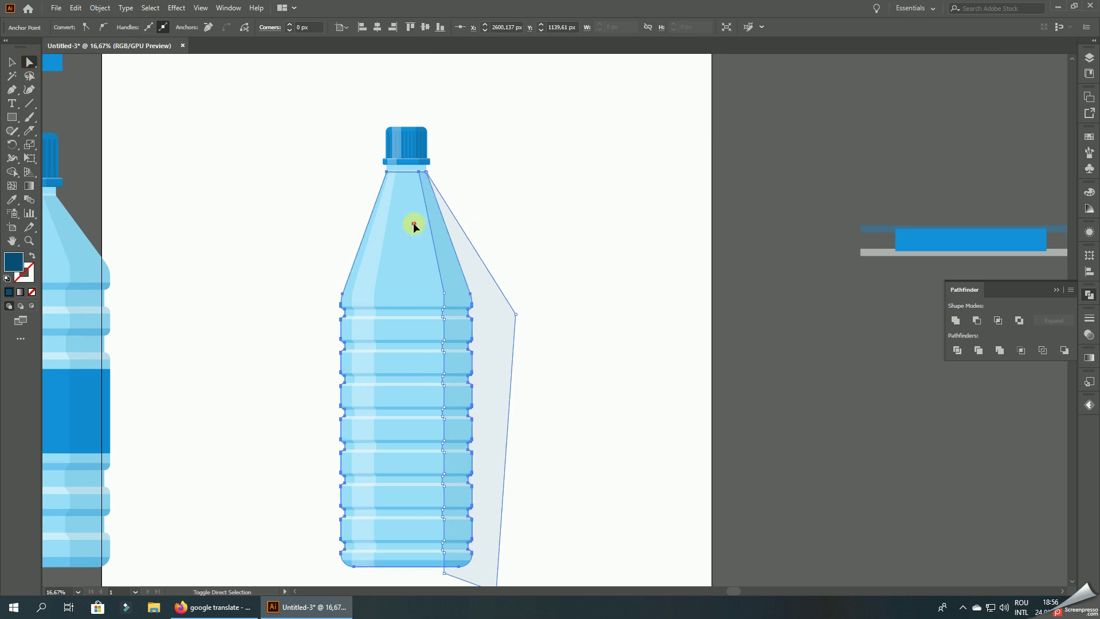
{"action": "left_click", "coordinate": [11, 172]}
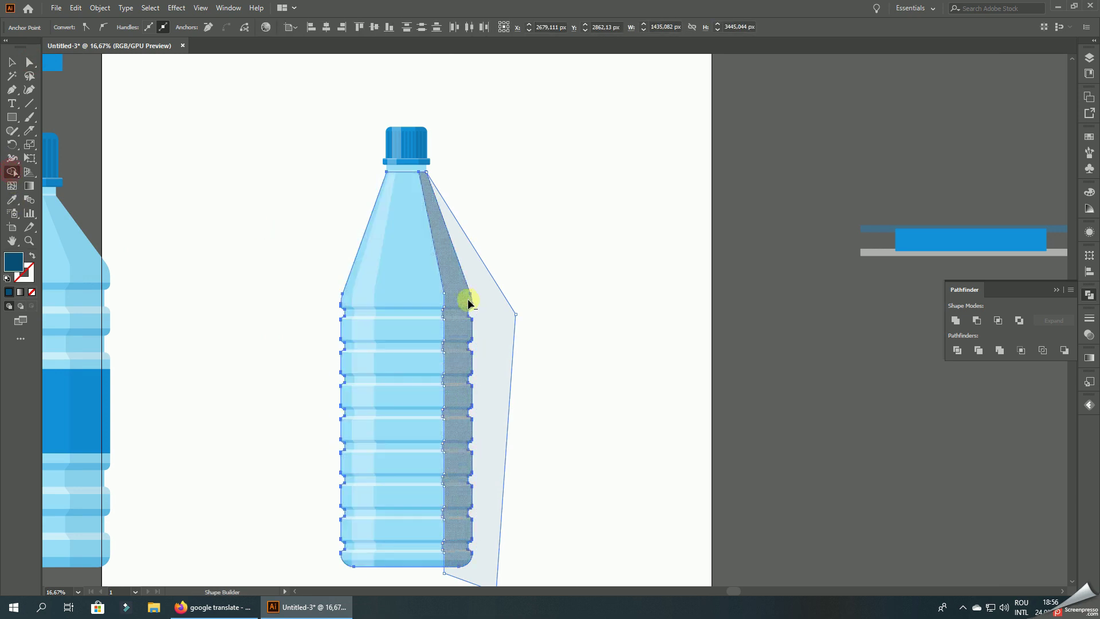
{"action": "left_click", "coordinate": [500, 319], "text": "alt"}
{"action": "left_click", "coordinate": [9, 62]}
{"action": "left_click", "coordinate": [236, 140]}
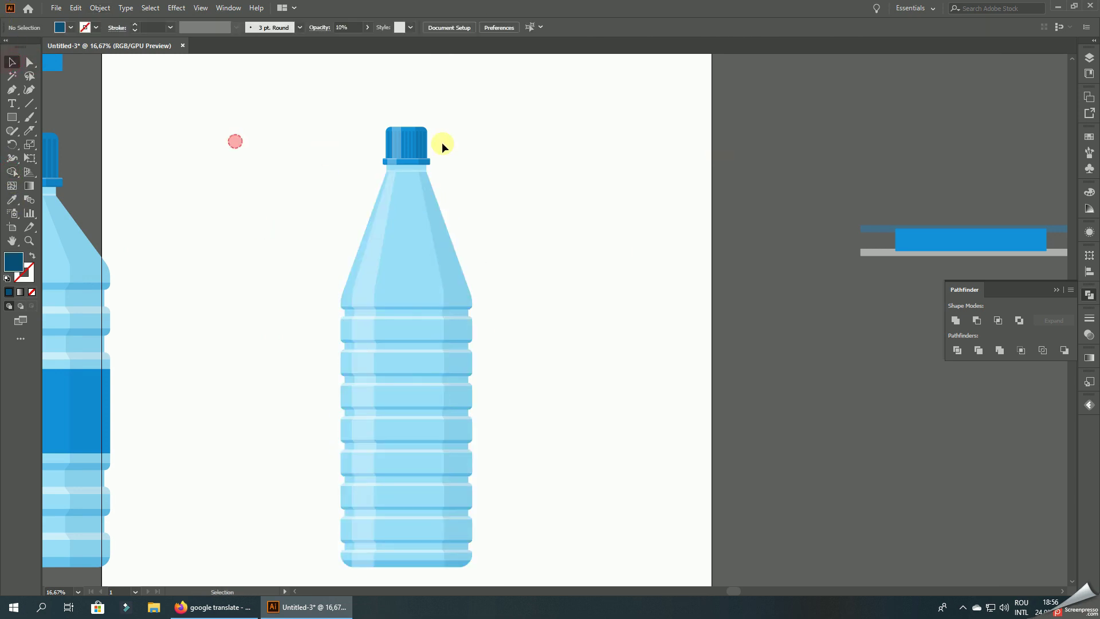
{"action": "scroll", "coordinate": [531, 134], "scroll_direction": "down", "scroll_amount": 2}
- Group all parts of the ridged bottle together
{"action": "left_click_drag", "start_coordinate": [517, 109], "coordinate": [674, 378]}
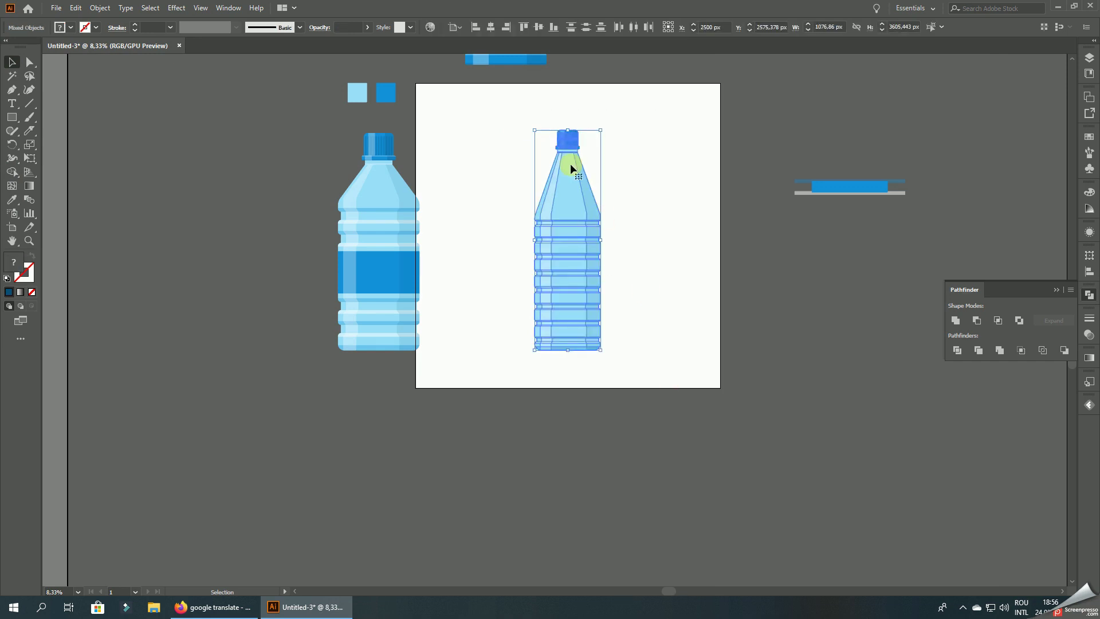
{"action": "right_click", "coordinate": [570, 167]}
{"action": "left_click", "coordinate": [602, 239]}
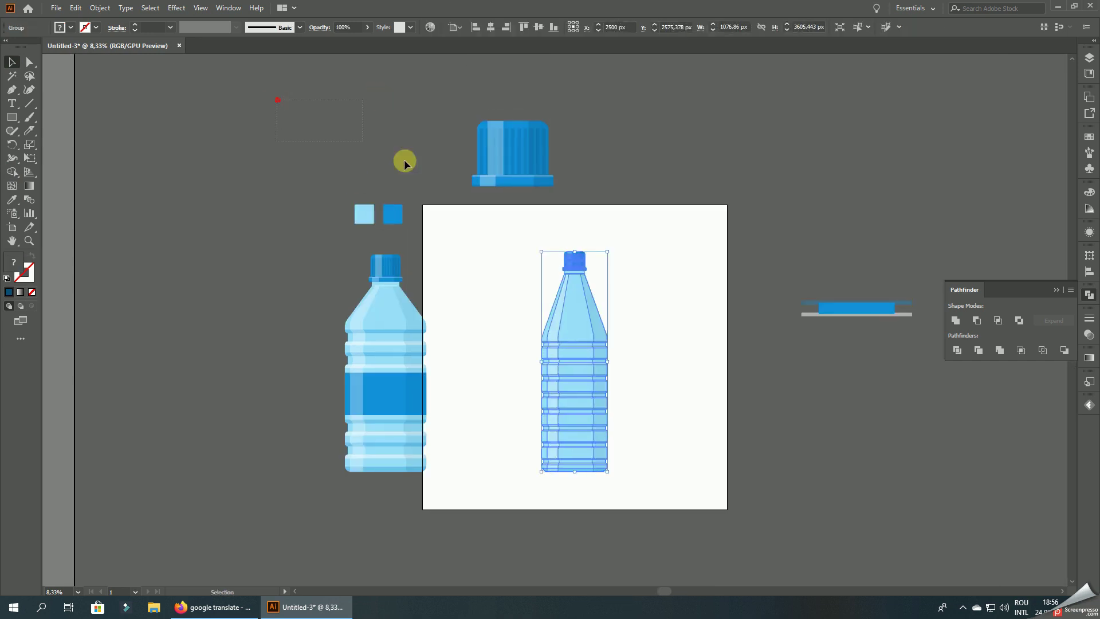
{"action": "scroll", "coordinate": [676, 214], "scroll_direction": "up", "scroll_amount": 3}
{"action": "left_click", "coordinate": [716, 204]}
- Move the labeled bottle onto the artboard, resize it to match, and place it beside the ridged one
{"action": "left_click_drag", "start_coordinate": [396, 341], "coordinate": [464, 341]}
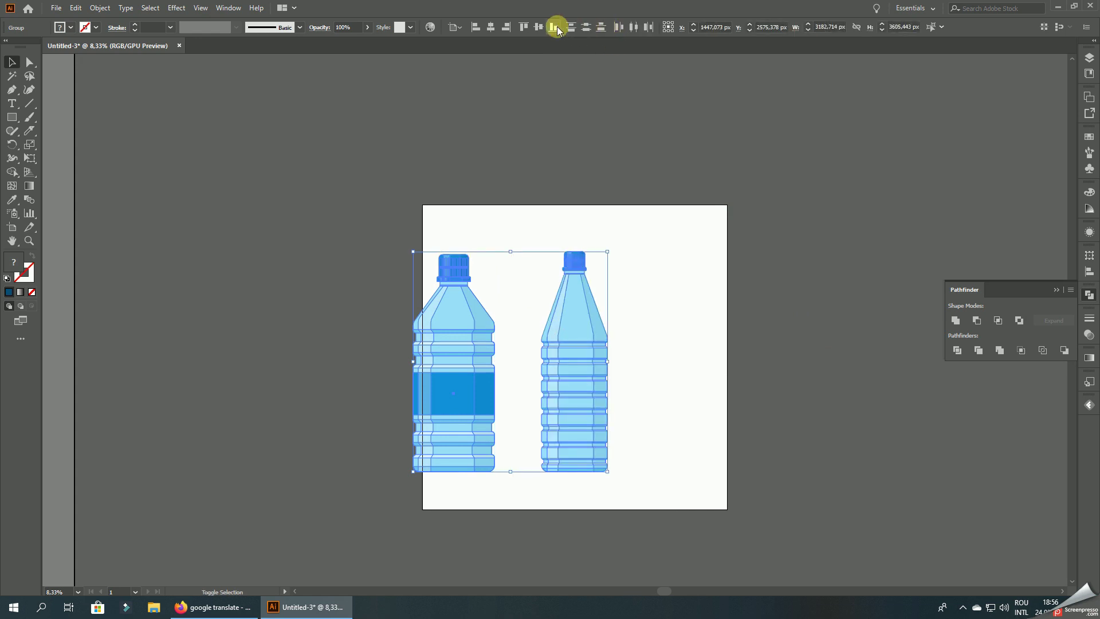
{"action": "left_click", "coordinate": [560, 343]}
{"action": "scroll", "coordinate": [561, 338], "scroll_direction": "up", "scroll_amount": 1}
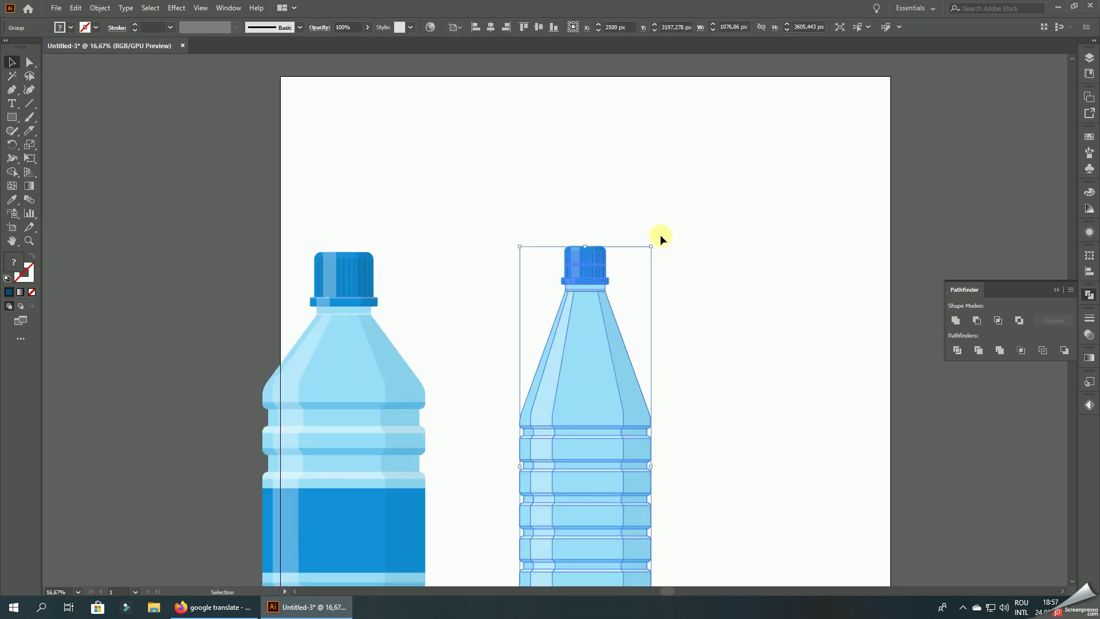
{"action": "left_click", "coordinate": [365, 274]}
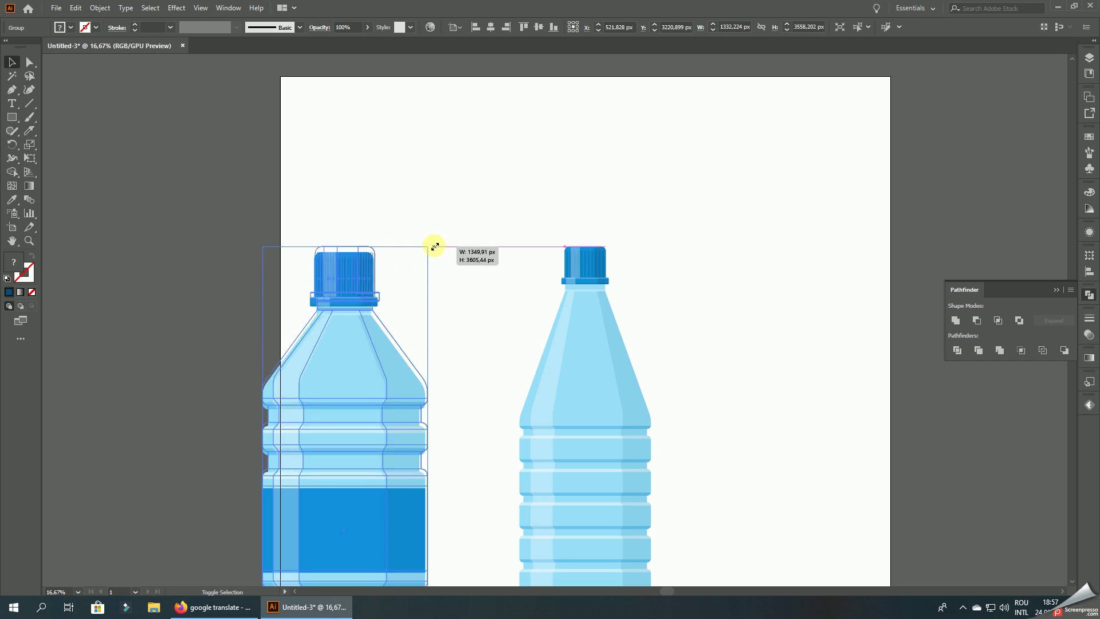
{"action": "left_click_drag", "start_coordinate": [425, 249], "coordinate": [432, 243]}
{"action": "key", "text": "ctrl+minus"}
{"action": "left_click_drag", "start_coordinate": [444, 291], "coordinate": [468, 292]}
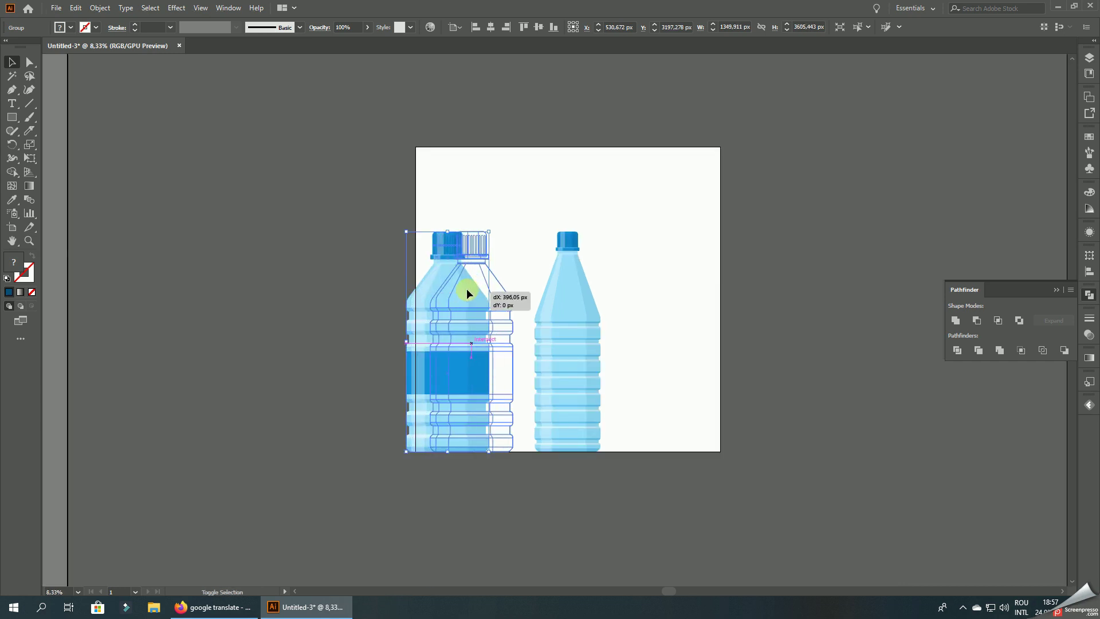
- Group both bottles, centre them on the artboard, and enlarge the pair
{"action": "left_click_drag", "start_coordinate": [423, 182], "coordinate": [659, 344]}
{"action": "right_click", "coordinate": [578, 278]}
{"action": "left_click", "coordinate": [618, 366]}
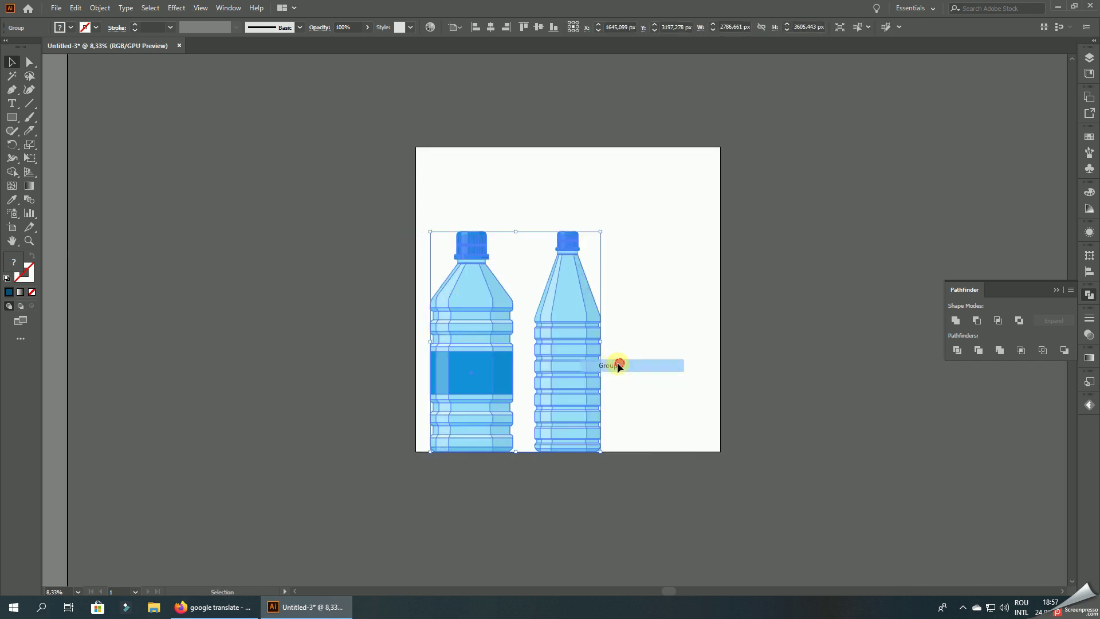
{"action": "left_click", "coordinate": [490, 27]}
{"action": "left_click", "coordinate": [539, 27]}
{"action": "left_click_drag", "start_coordinate": [657, 194], "coordinate": [675, 170]}
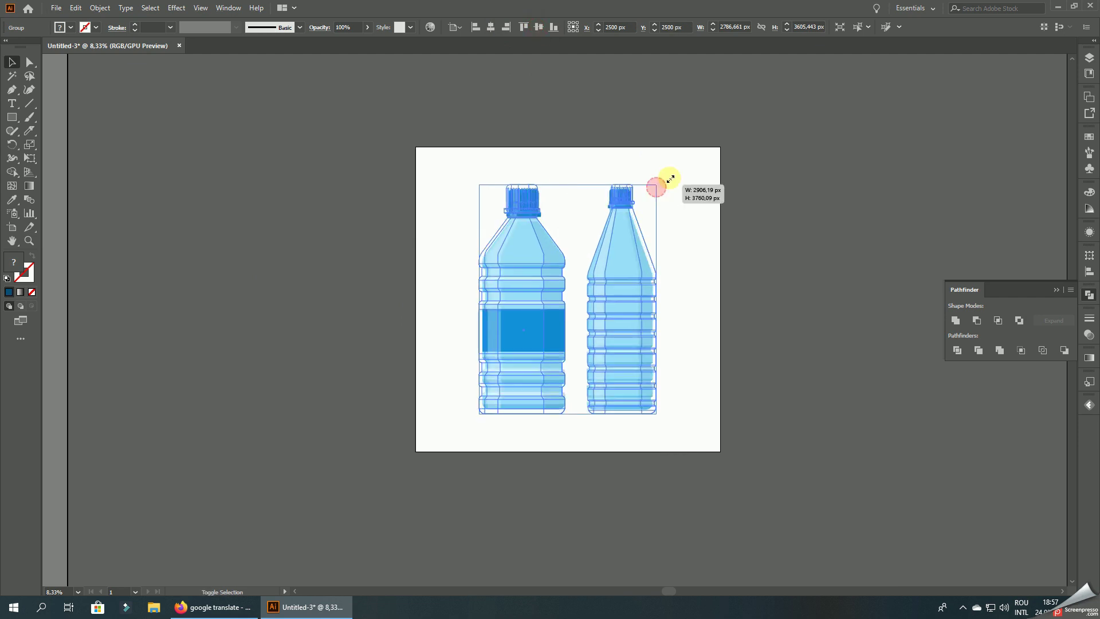
{"action": "left_click", "coordinate": [786, 170]}
{"action": "left_click_drag", "start_coordinate": [1043, 265], "coordinate": [1034, 265]}
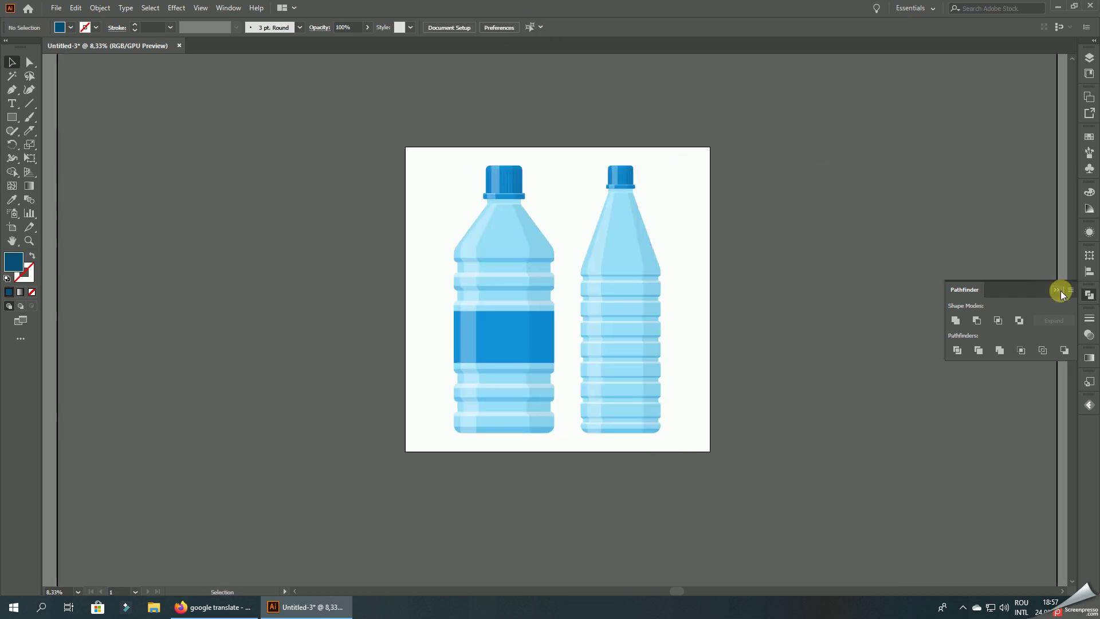